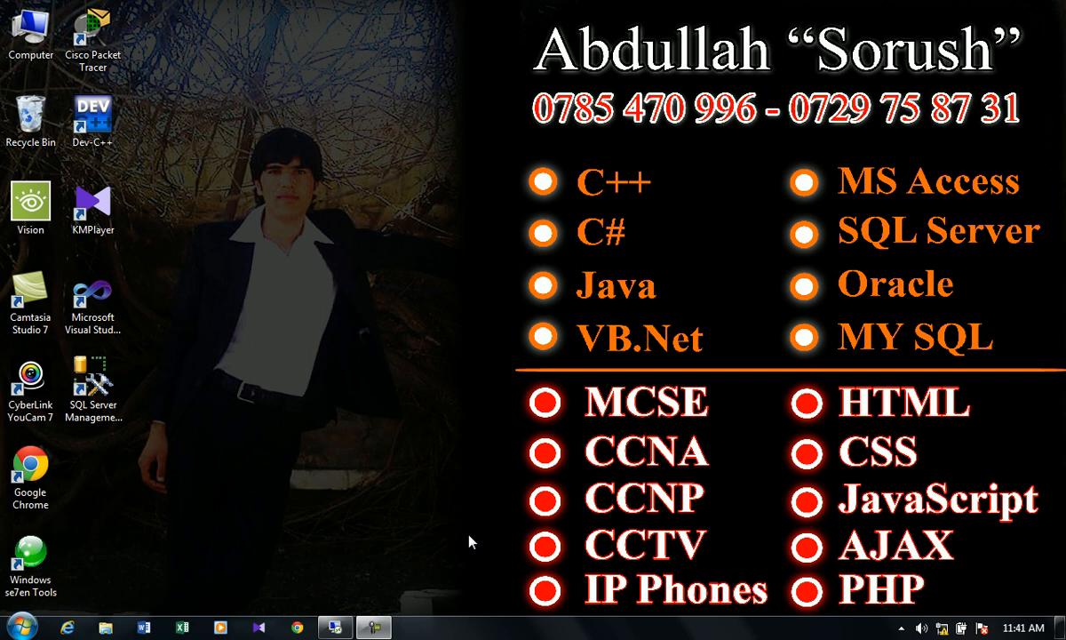
# - Launch Paint and draw a rectangle near the right edge of the canvas
pyautogui.press('super')
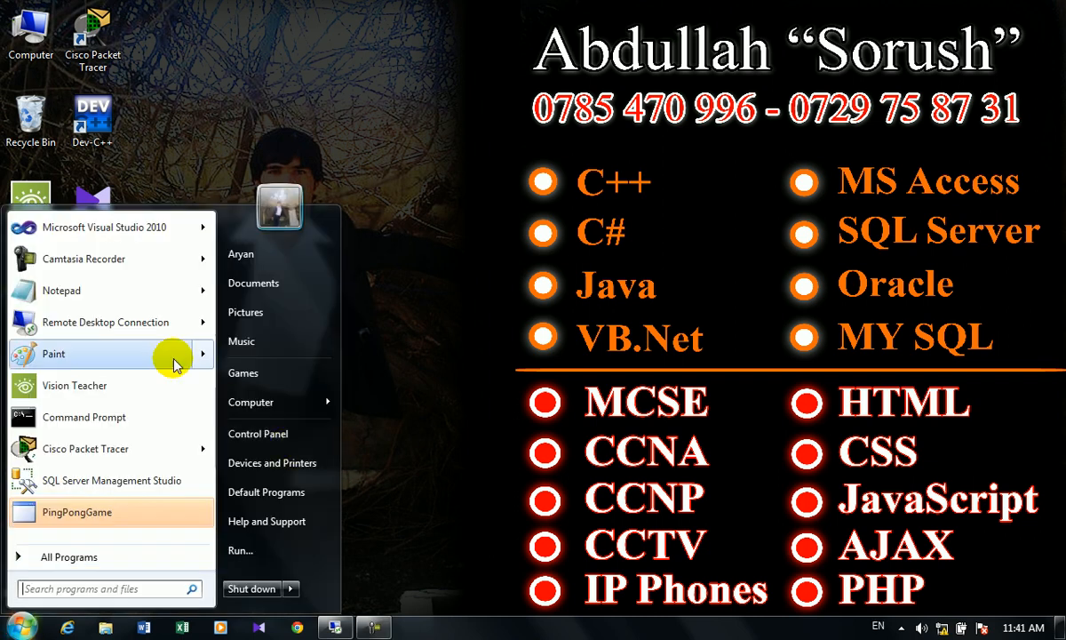
pyautogui.click(145, 356)
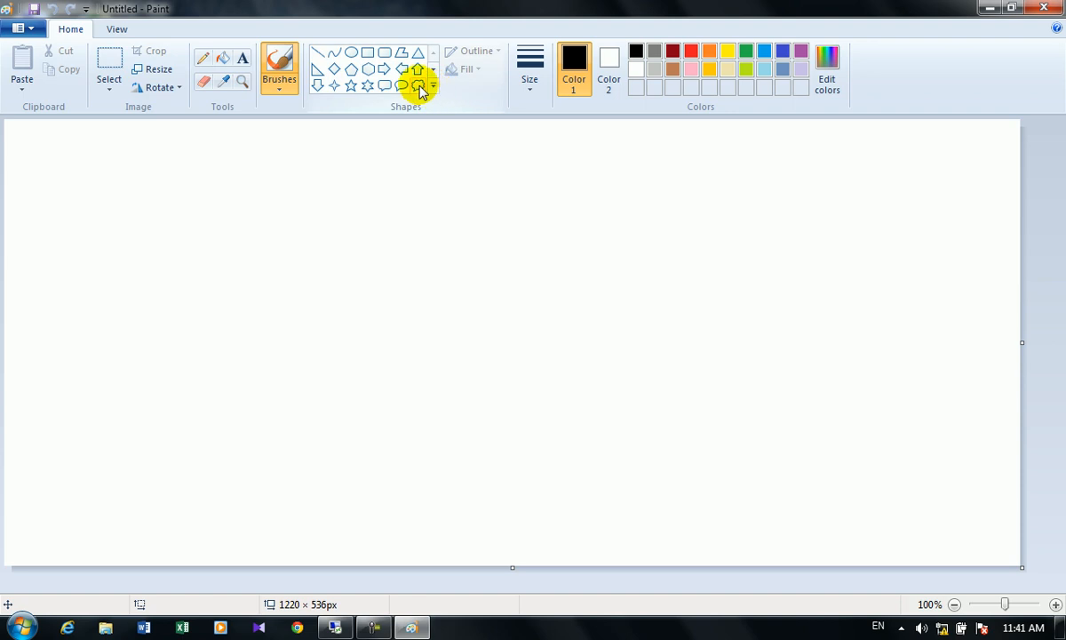
pyautogui.click(367, 55)
pyautogui.moveTo(804, 199); pyautogui.dragTo(919, 364)
pyautogui.click(943, 235)
# - Label the rectangle with the domain's name and start a text box at the top-left
pyautogui.click(242, 58)
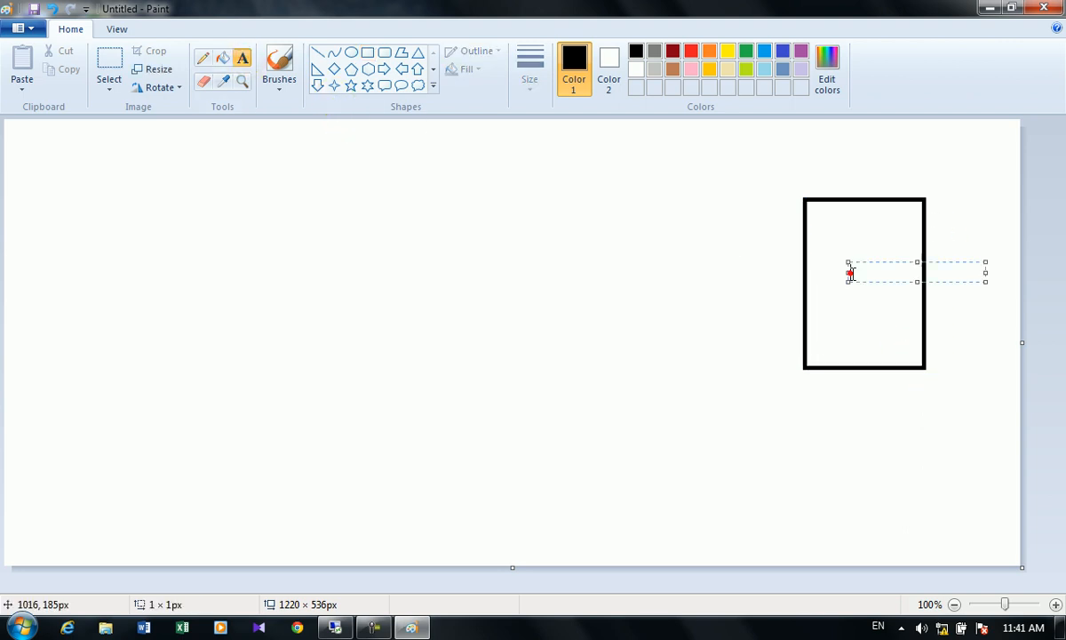
pyautogui.click(850, 271)
pyautogui.write('Azizi')
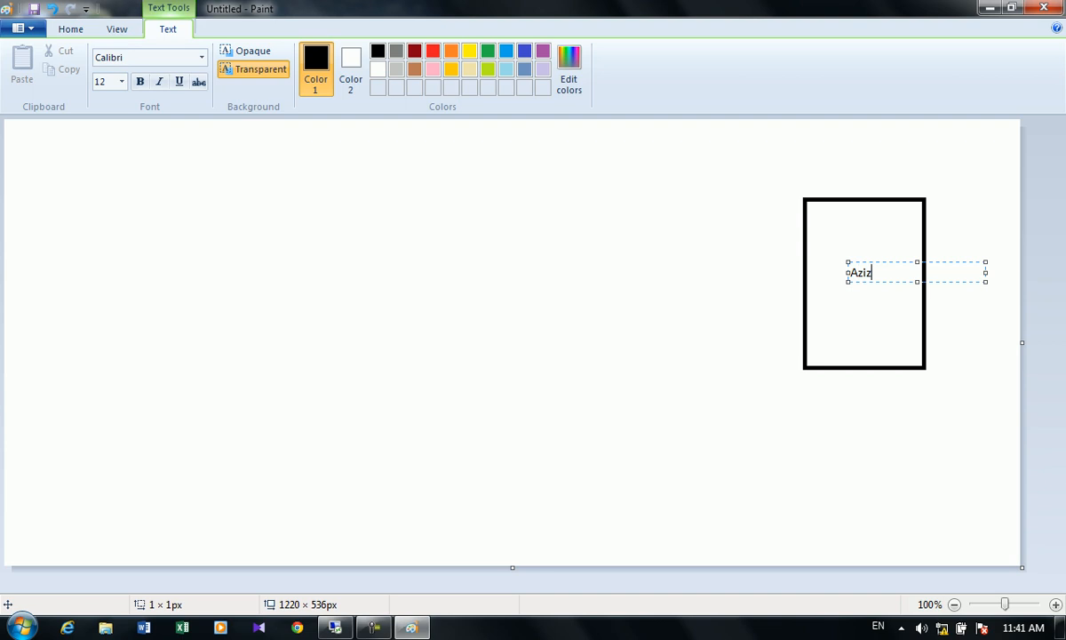
pyautogui.click(899, 440)
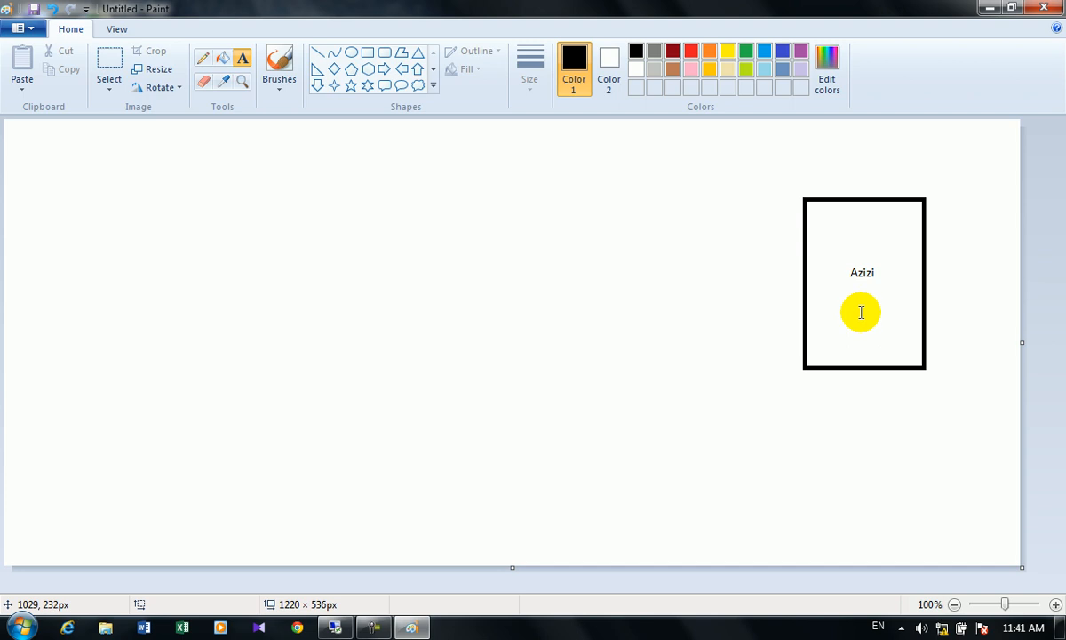
pyautogui.moveTo(42, 141); pyautogui.dragTo(42, 139)
# - Type the department lines IT, Finance and HR in the top-left text box
pyautogui.click(43, 141)
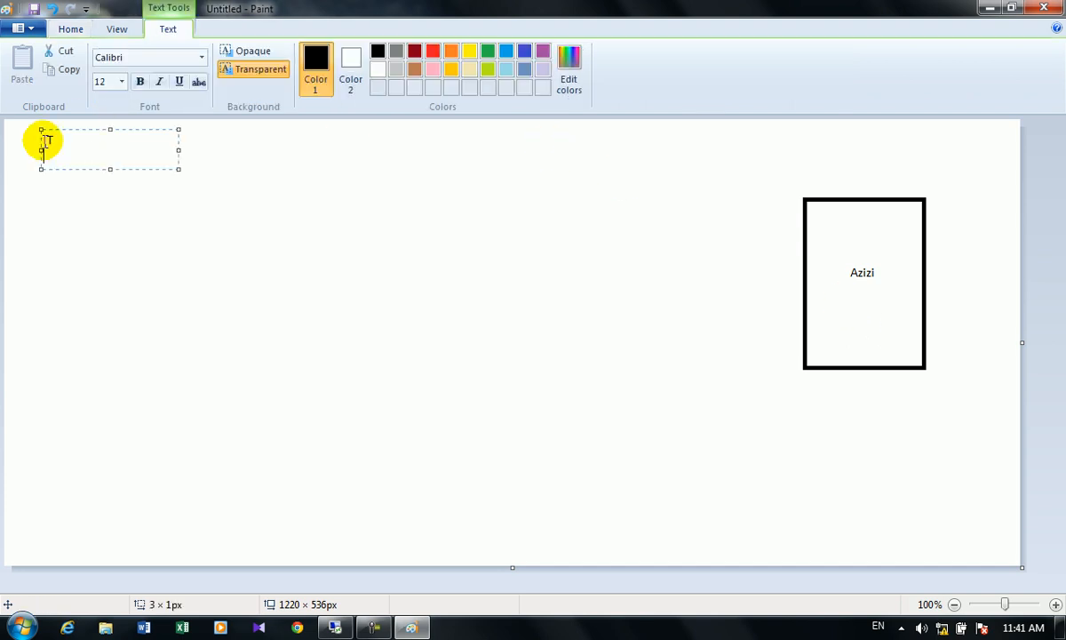
pyautogui.write('IT')
pyautogui.press('Return')
pyautogui.write('Finance')
pyautogui.press('Return')
pyautogui.write('HR')
pyautogui.press('Return')
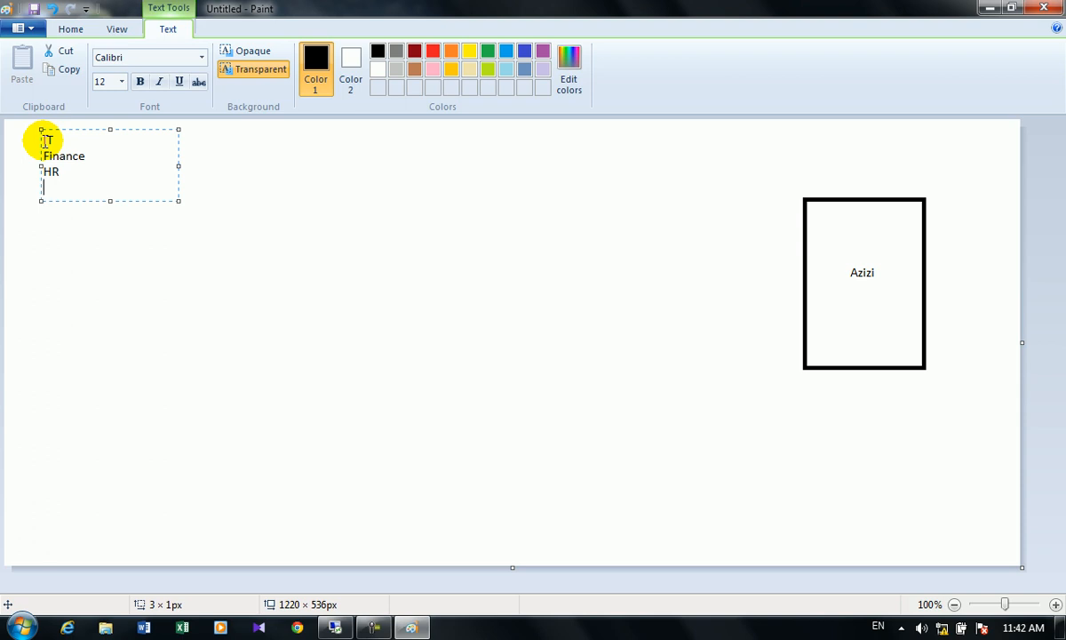
# - Add indented Manager and Officer roles under IT
pyautogui.click(88, 142)
pyautogui.press('Return')
pyautogui.press('Tab')
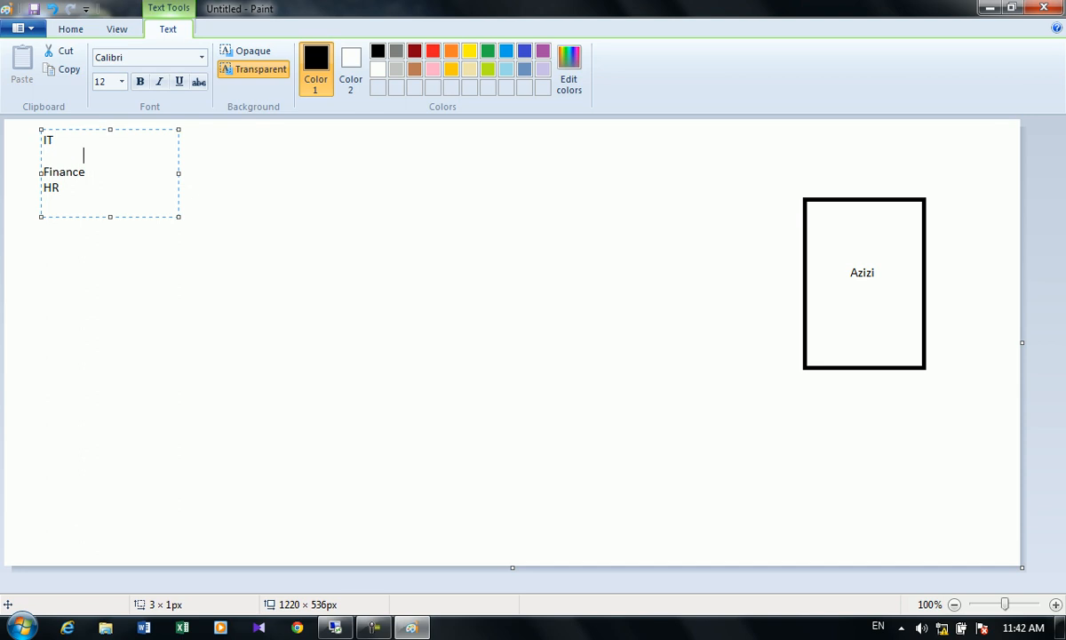
pyautogui.write('Manager')
pyautogui.press('Return')
pyautogui.press('Tab')
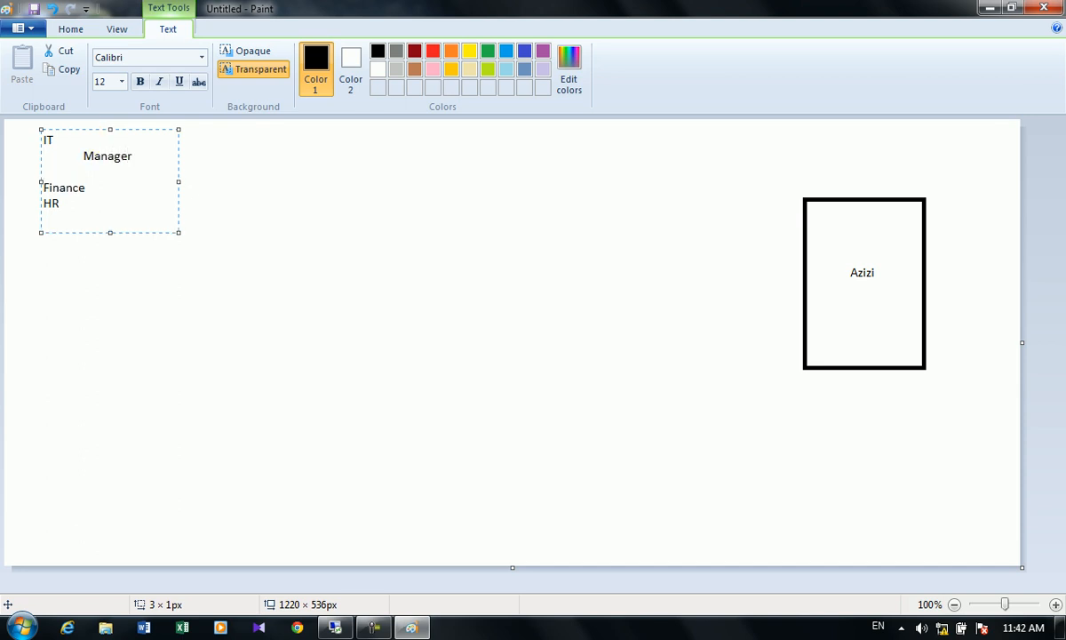
pyautogui.write('Officer')
# - List two staff names indented under IT's Manager
pyautogui.click(135, 156)
pyautogui.press('Return')
pyautogui.press('Tab')
pyautogui.press('Tab')
pyautogui.write('Ahmad')
pyautogui.press('Return')
pyautogui.press('Tab')
pyautogui.press('Tab')
pyautogui.write('Asad')
# - Add indented Manager and Officer roles under Finance
pyautogui.click(127, 216)
pyautogui.press('Return')
pyautogui.press('Tab')
pyautogui.write('Manager')
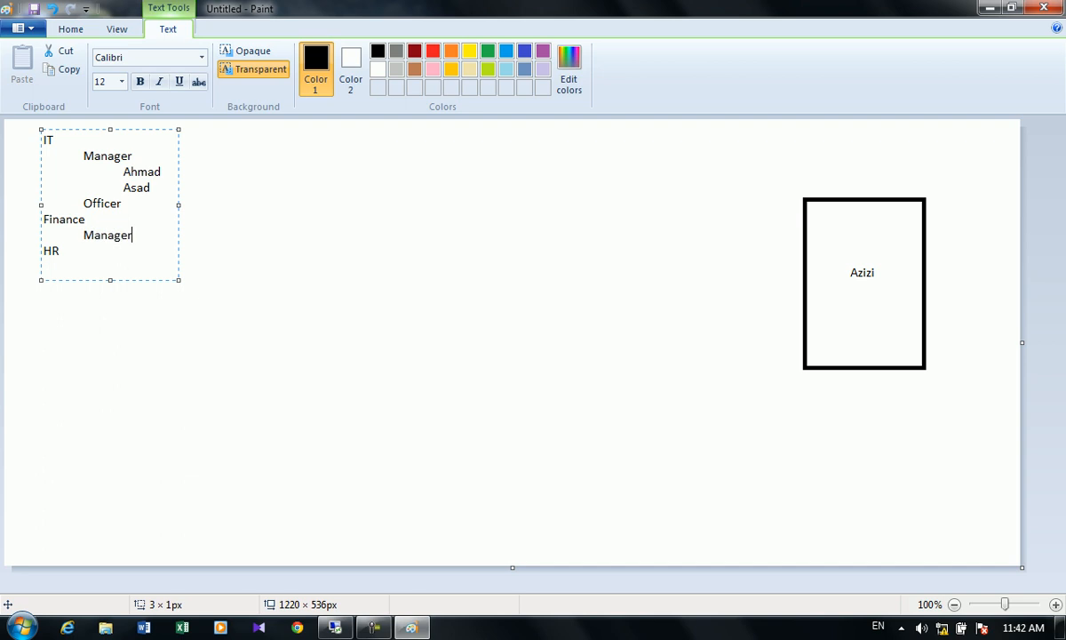
pyautogui.press('Return')
pyautogui.press('Tab')
pyautogui.write('Officer')
# - Add two more indented staff names and commit the outline to the canvas
pyautogui.press('Return')
pyautogui.press('Tab')
pyautogui.press('Tab')
pyautogui.write('Samir')
pyautogui.press('Return')
pyautogui.press('Tab')
pyautogui.press('Tab')
pyautogui.write('Basir')
pyautogui.click(249, 314)
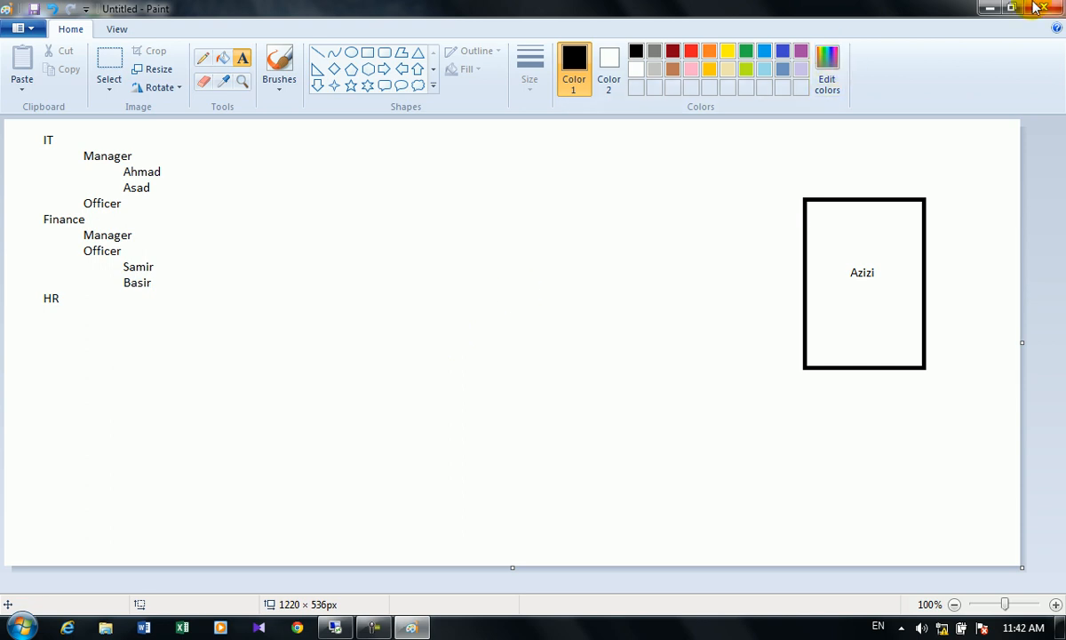
# - Minimize Paint and launch Active Directory Users and Computers in the server's remote session
pyautogui.click(988, 8)
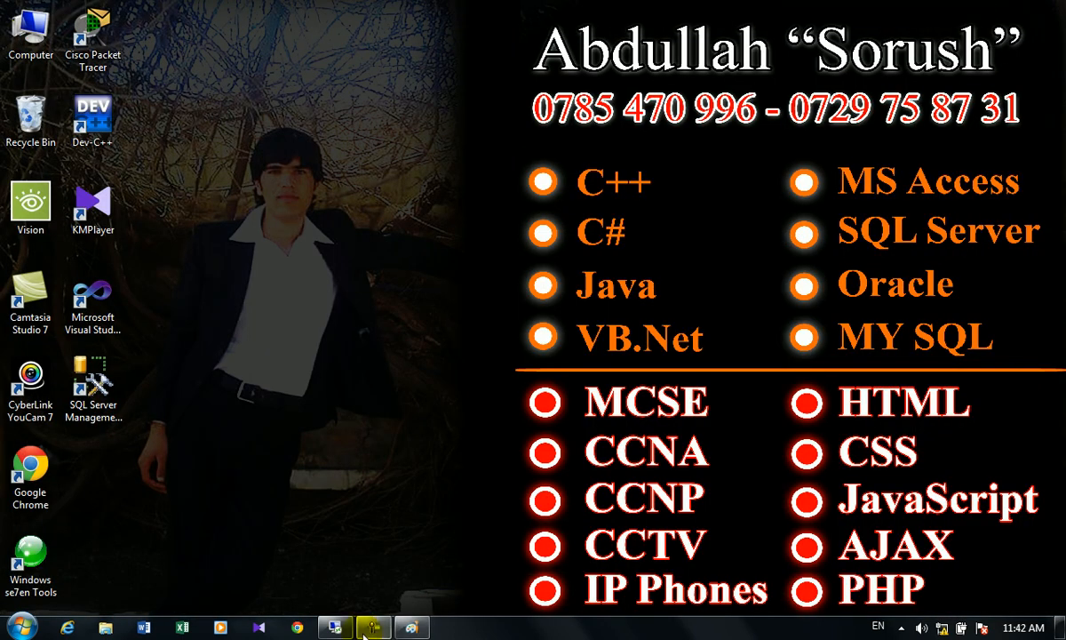
pyautogui.click(336, 627)
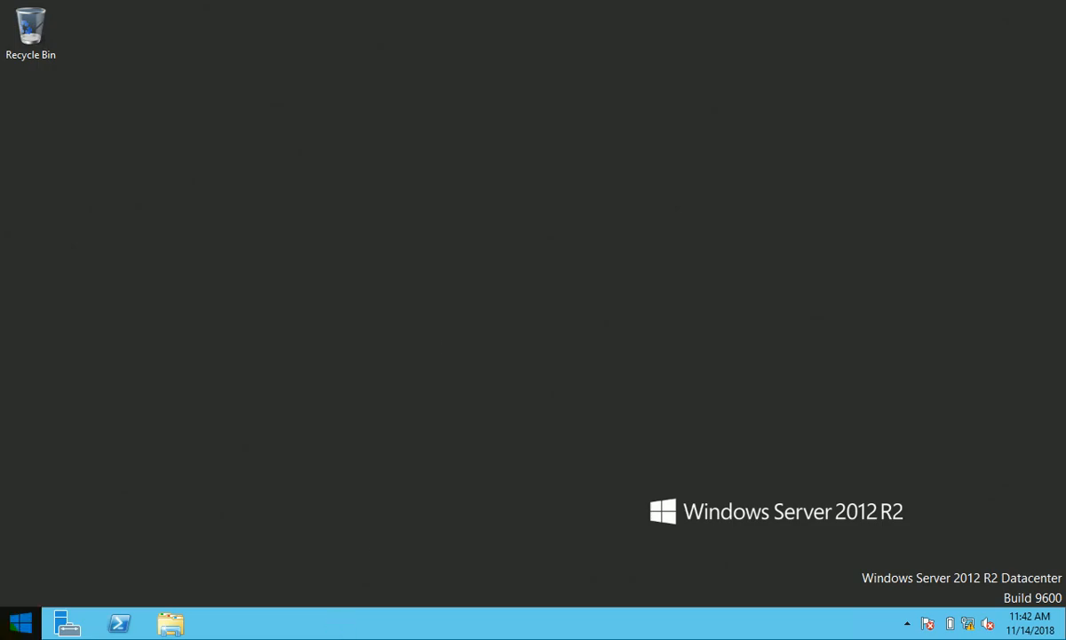
pyautogui.click(3, 634)
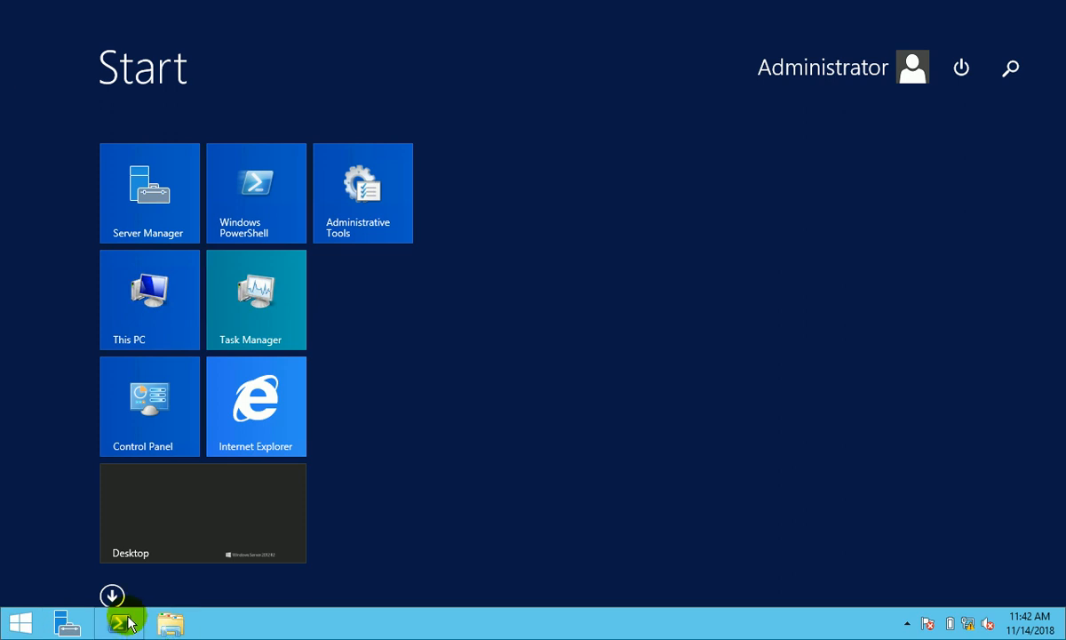
pyautogui.click(110, 593)
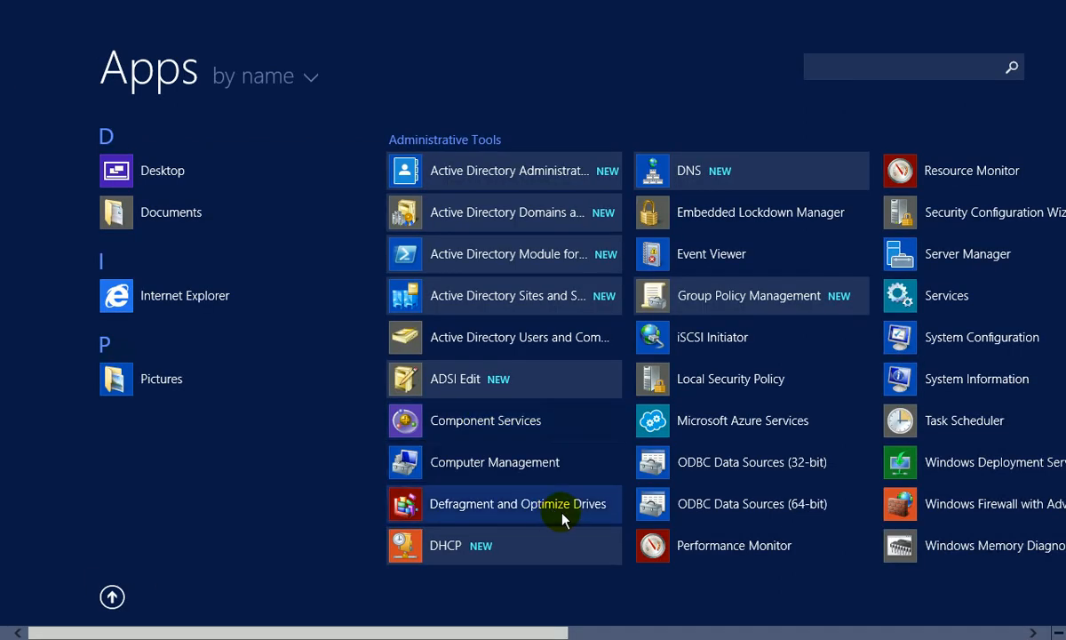
pyautogui.click(523, 339)
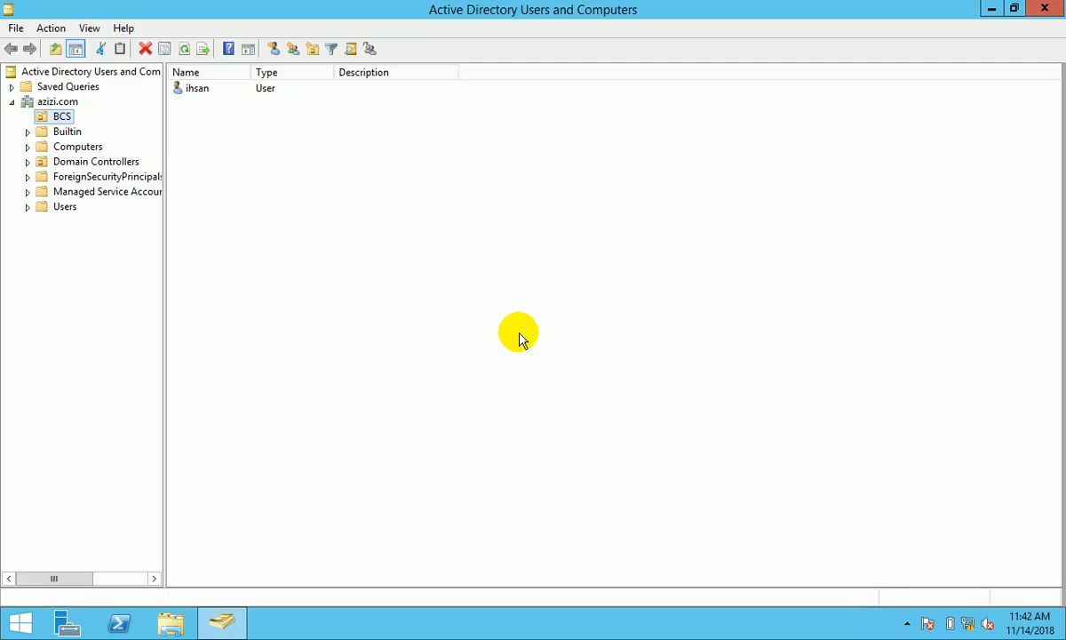
# - Create the BBA organizational unit under azizi.com, then view the BCS unit's contents
pyautogui.click(56, 102)
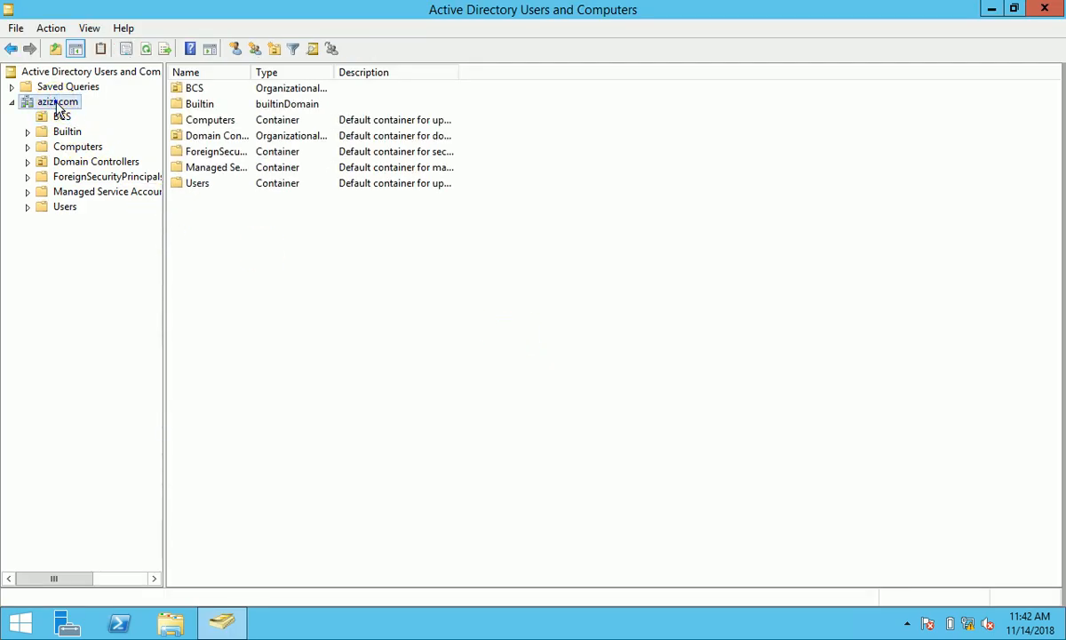
pyautogui.rightClick(56, 102)
pyautogui.click(202, 227)
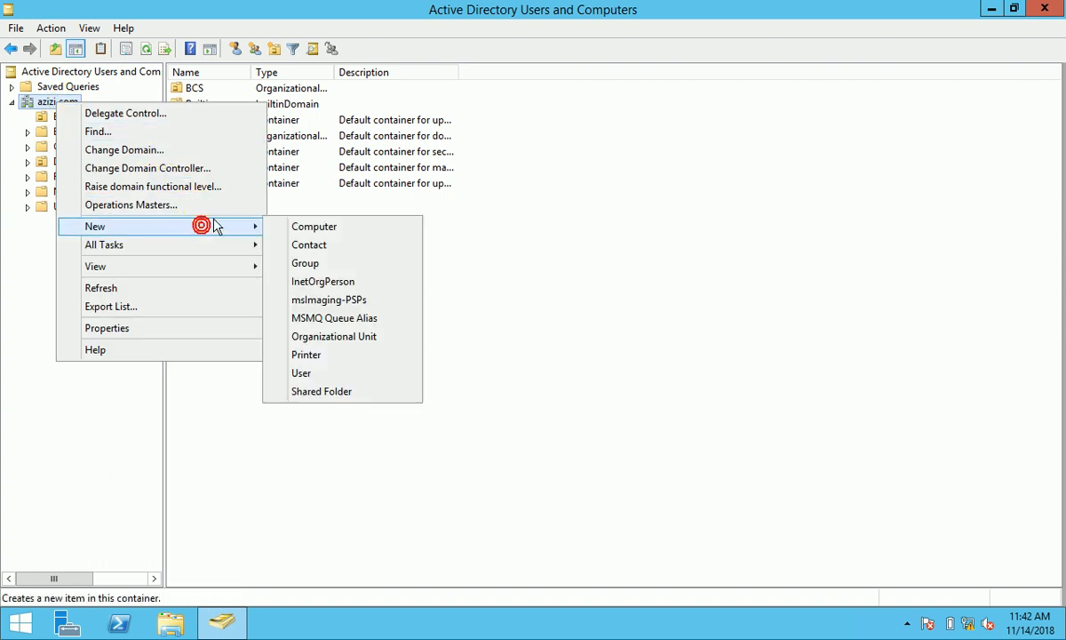
pyautogui.click(350, 336)
pyautogui.write('BBA')
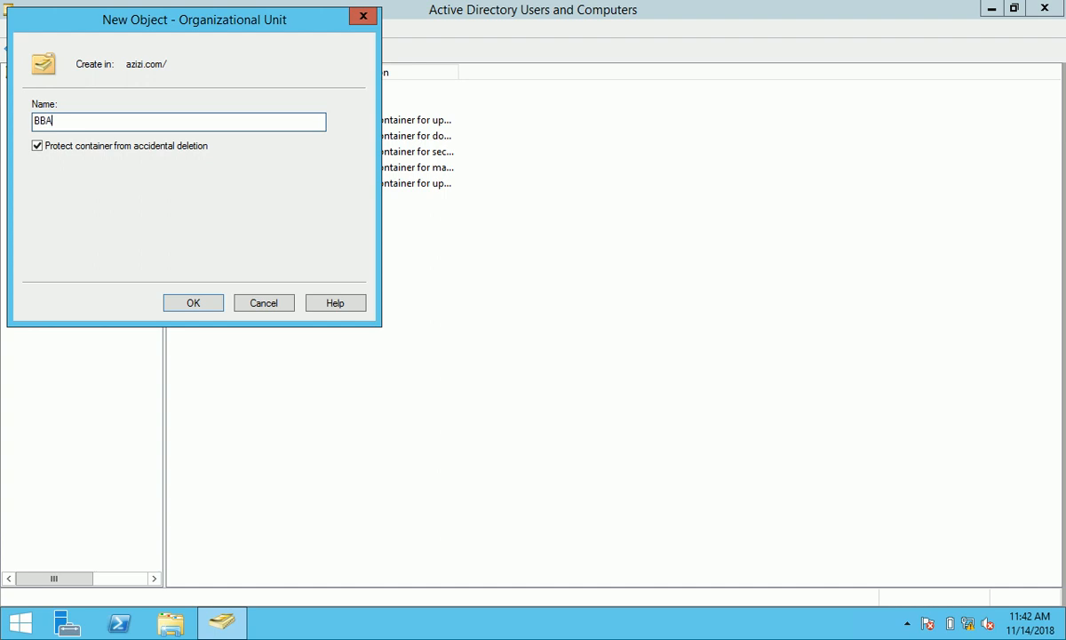
pyautogui.click(187, 307)
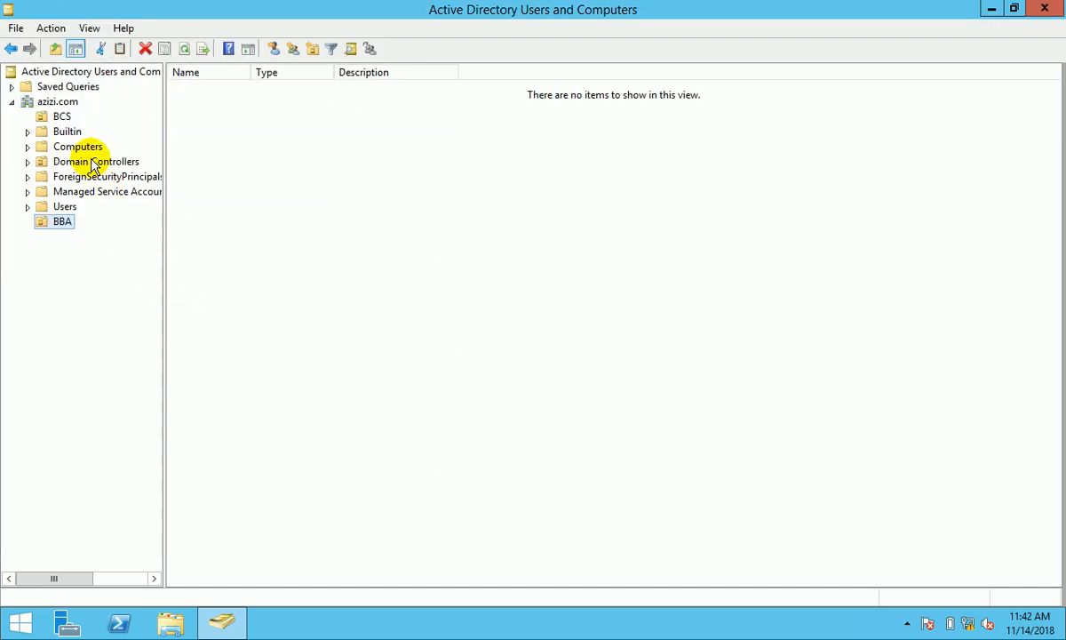
pyautogui.click(60, 116)
# - Create a security group named BCS_Student in the BCS unit
pyautogui.rightClick(298, 151)
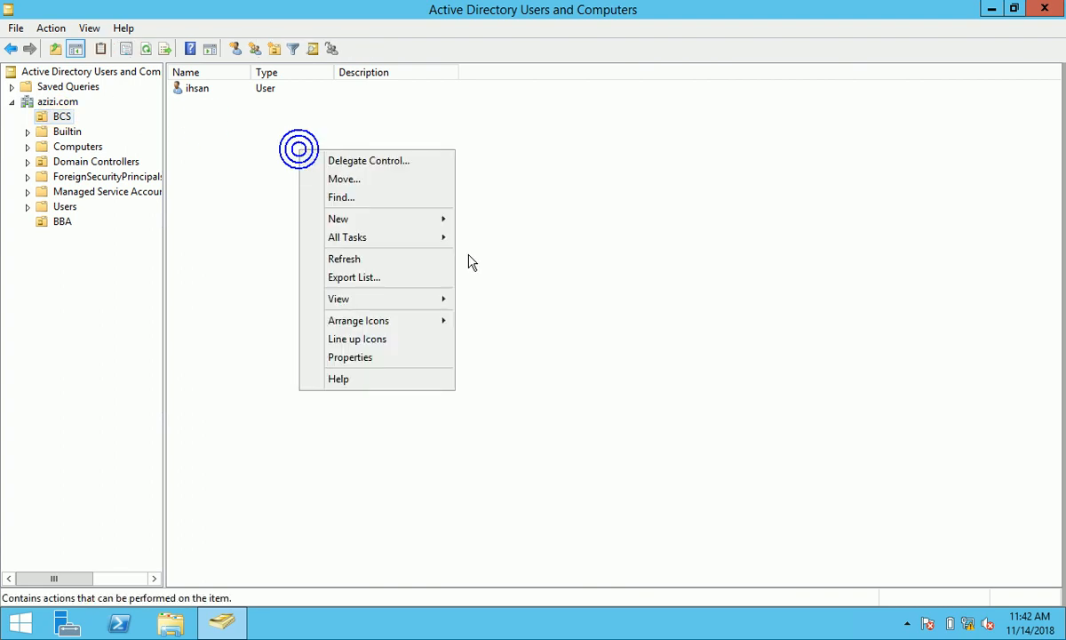
pyautogui.click(385, 218)
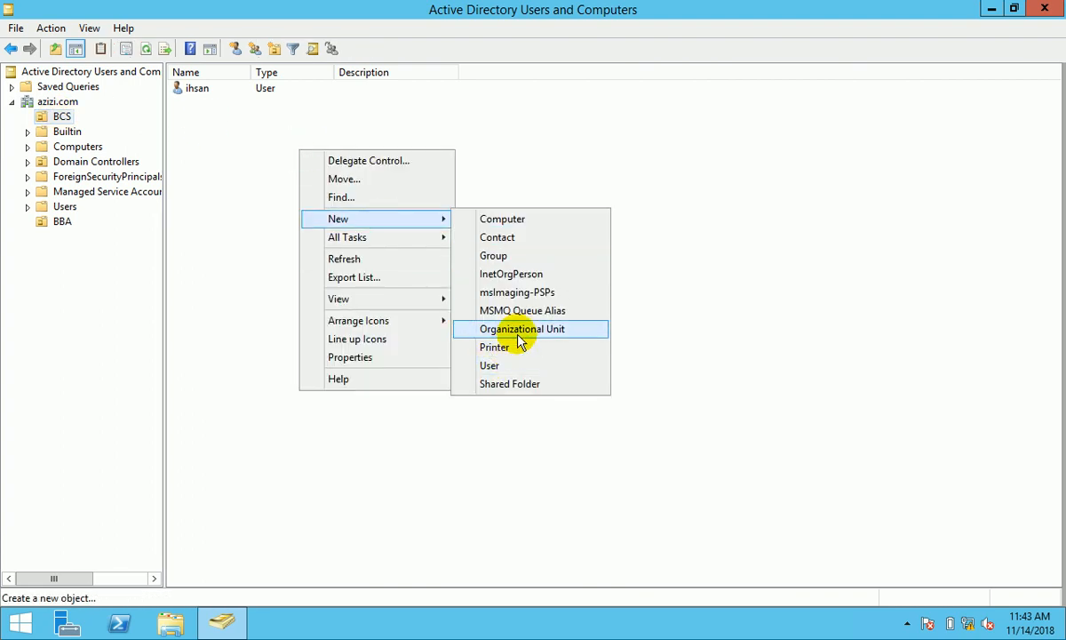
pyautogui.click(494, 256)
pyautogui.write('Studen')
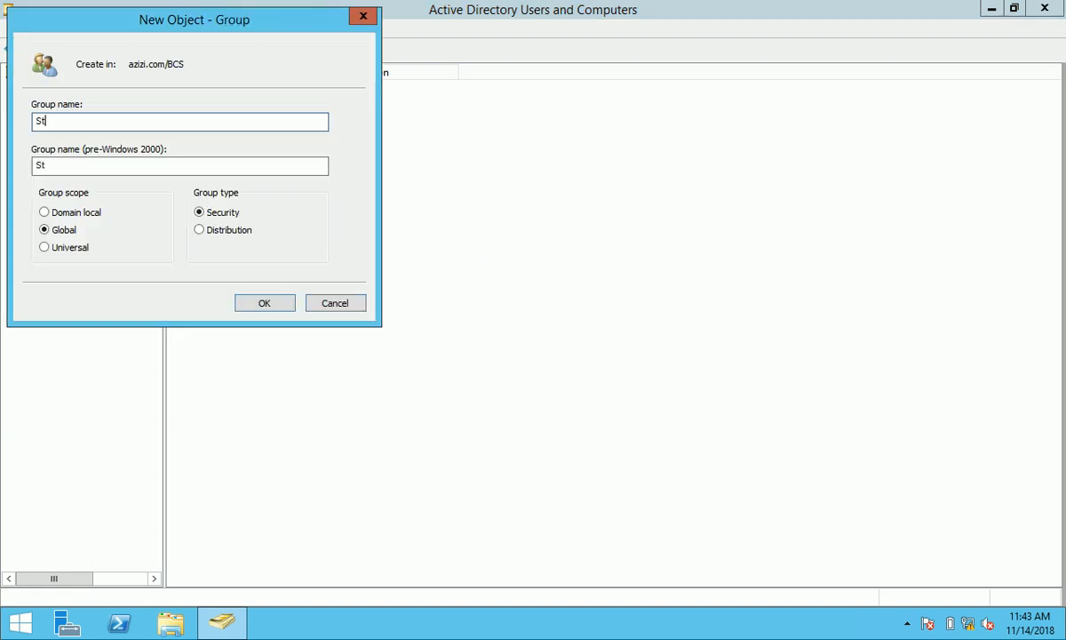
pyautogui.press('BackSpace')
pyautogui.press('BackSpace')
pyautogui.press('BackSpace')
pyautogui.press('BackSpace')
pyautogui.press('BackSpace')
pyautogui.press('BackSpace')
pyautogui.write('BCS_Student')
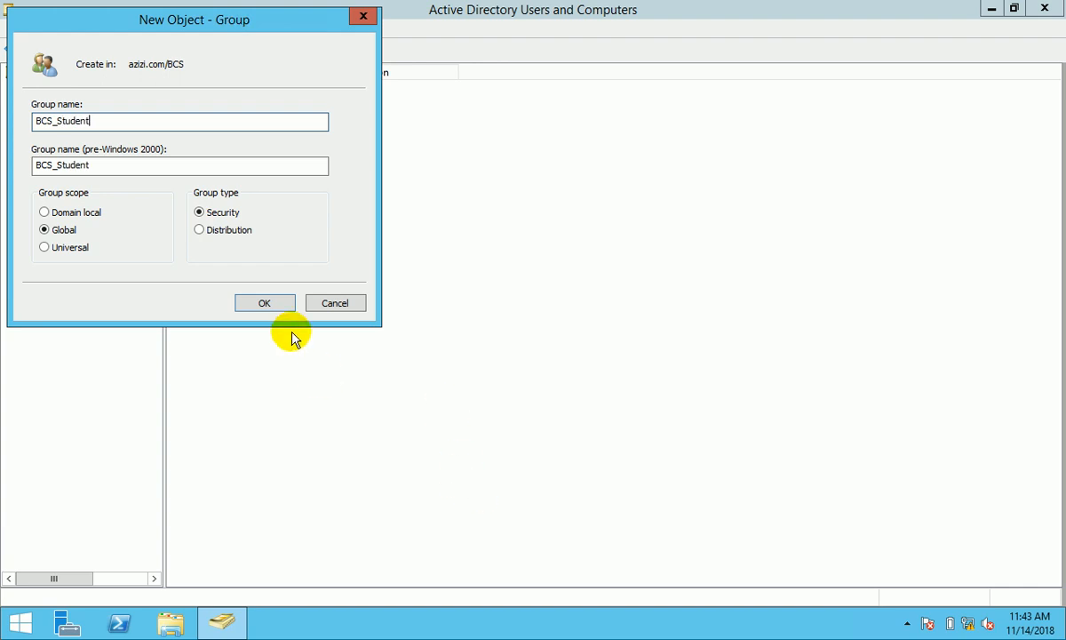
pyautogui.click(265, 303)
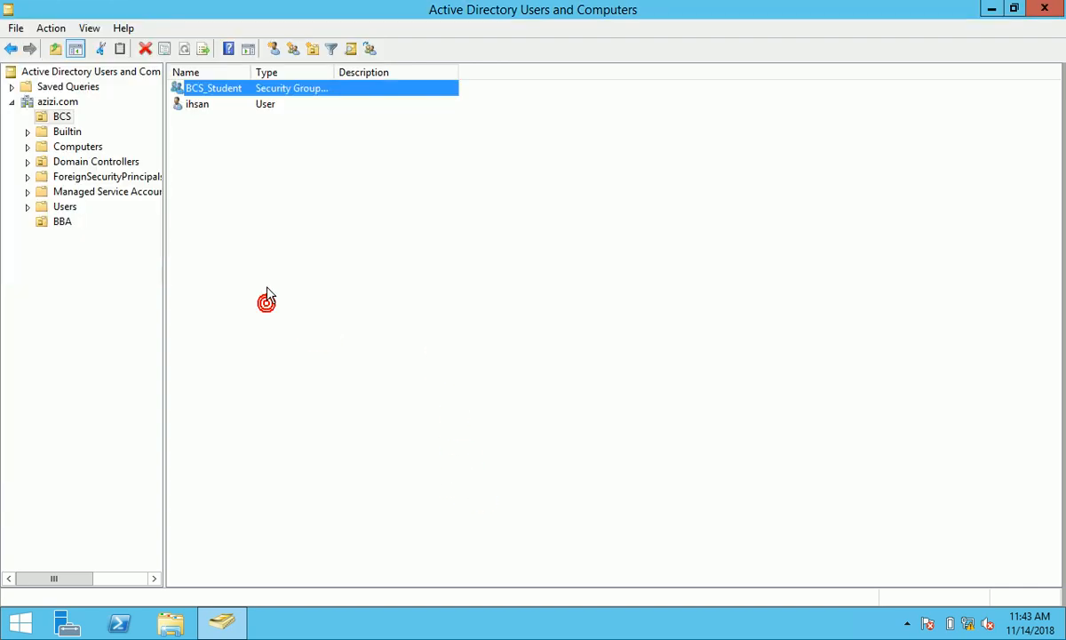
# - Create a second group, BCS_Teacher, in the BCS unit
pyautogui.rightClick(262, 182)
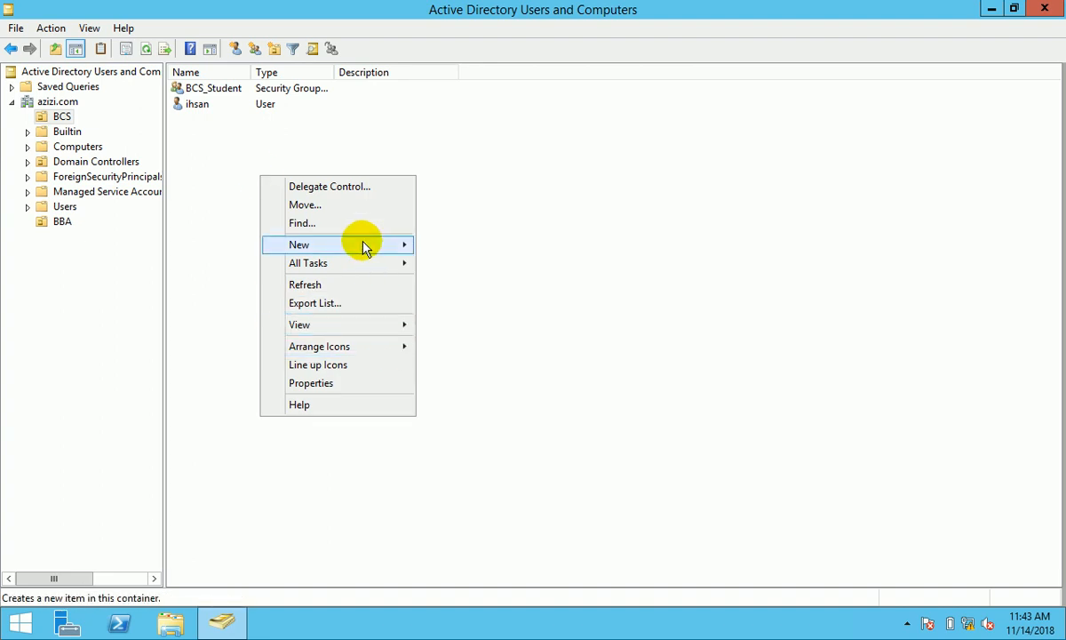
pyautogui.moveTo(363, 244)
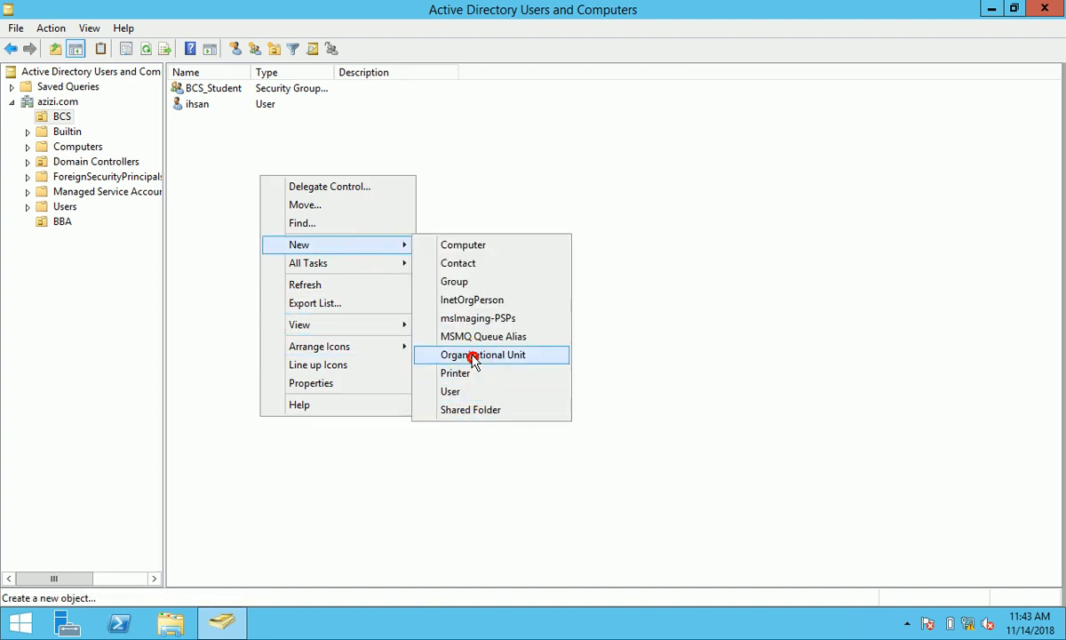
pyautogui.click(466, 282)
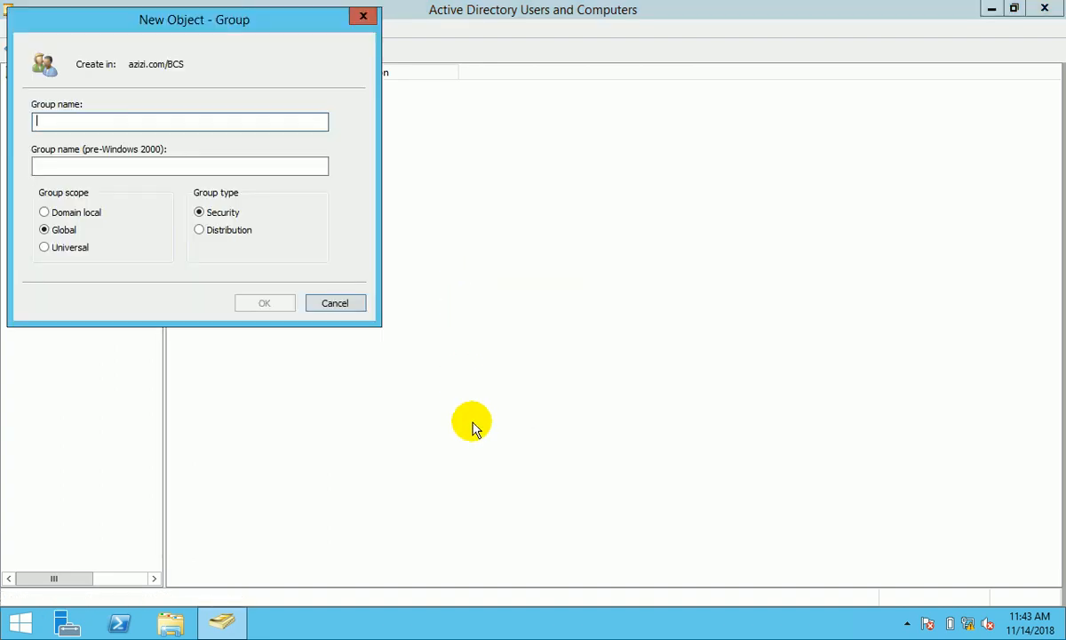
pyautogui.write('BCS_Teacher')
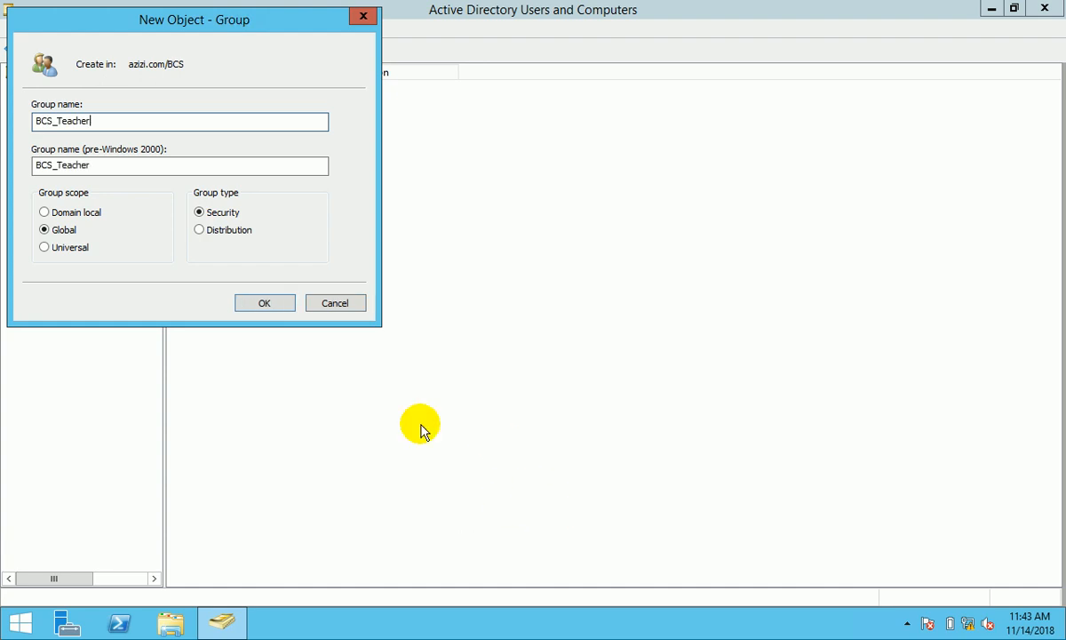
pyautogui.click(285, 305)
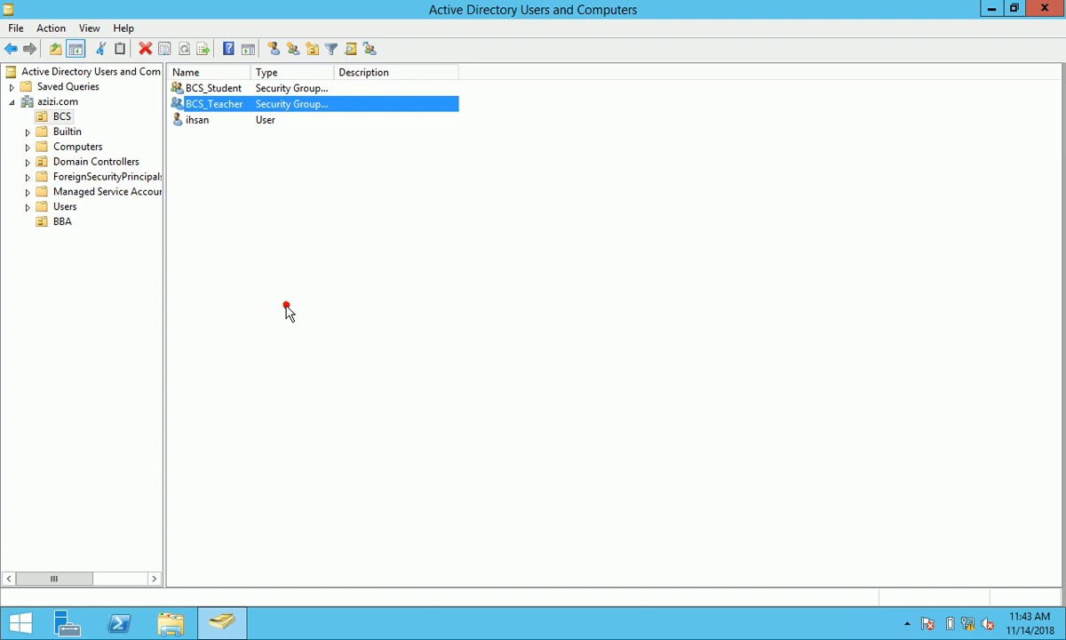
pyautogui.click(232, 155)
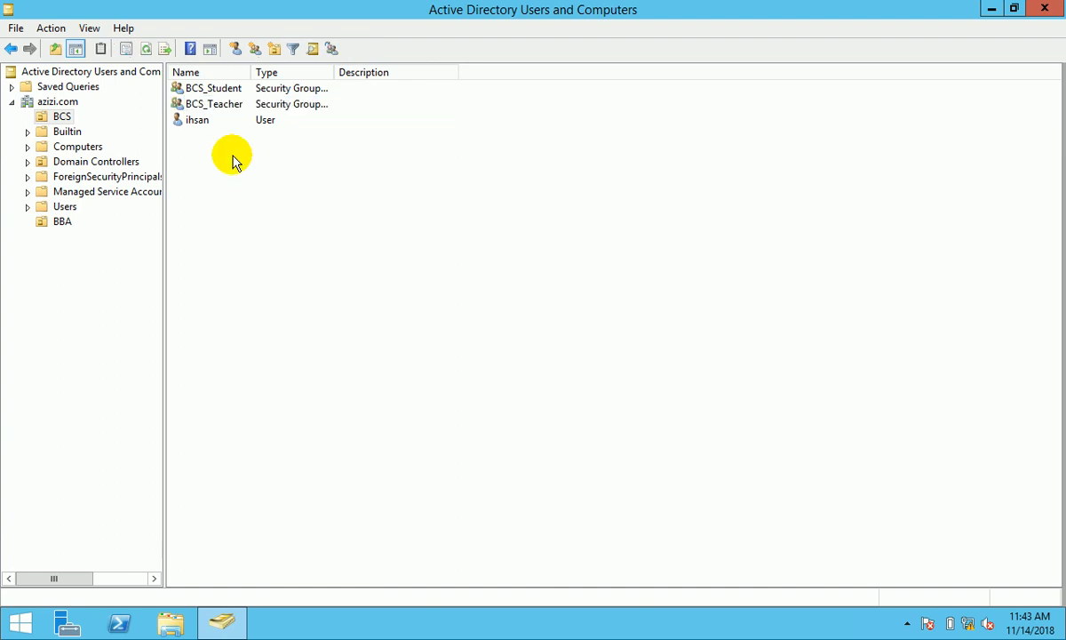
# - Start a new BCS user, entering its first name and logon name
pyautogui.rightClick(254, 149)
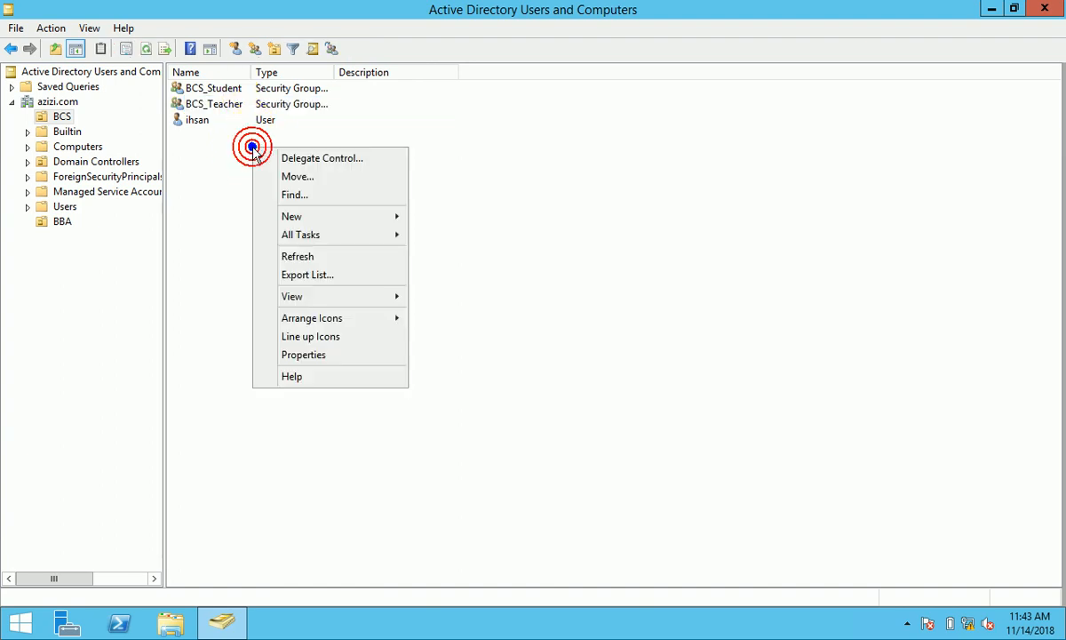
pyautogui.click(369, 216)
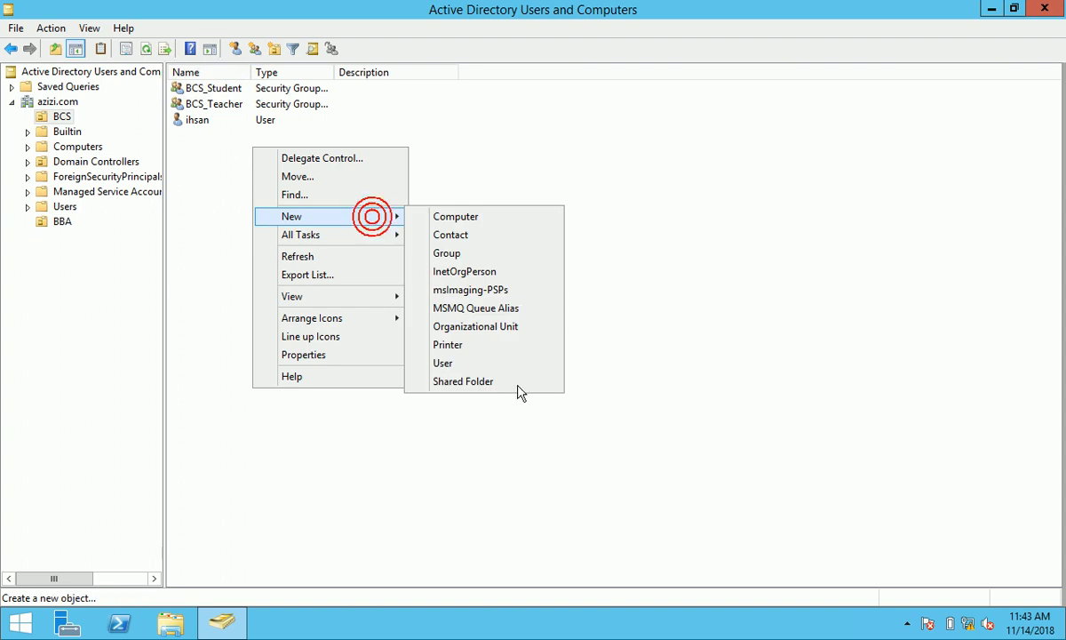
pyautogui.click(461, 365)
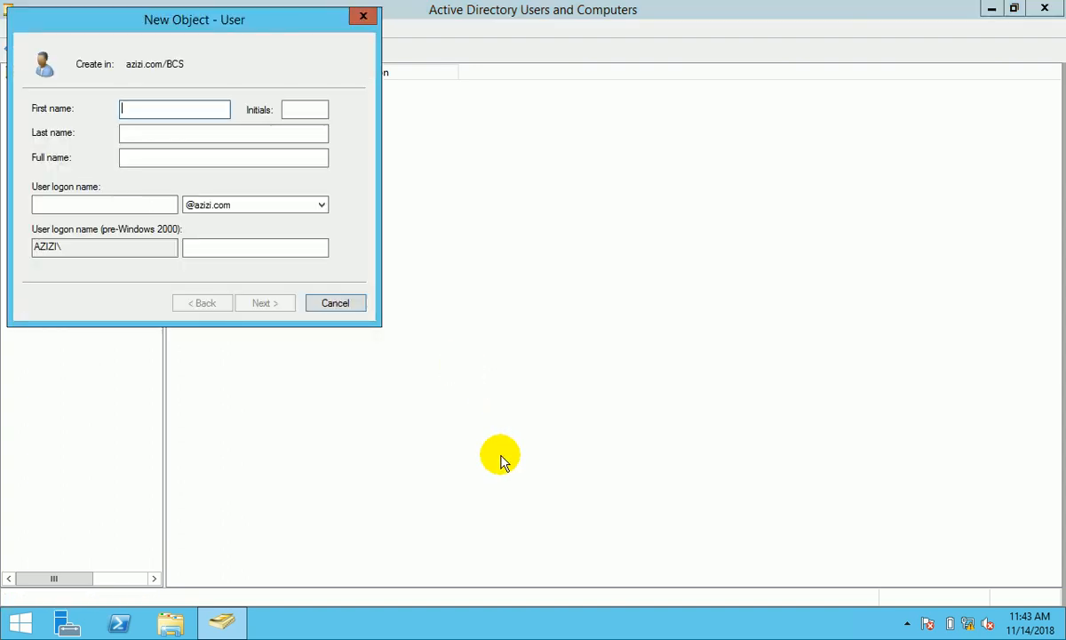
pyautogui.write('farman')
pyautogui.click(131, 205)
pyautogui.write('farman')
pyautogui.click(278, 207)
pyautogui.click(278, 207)
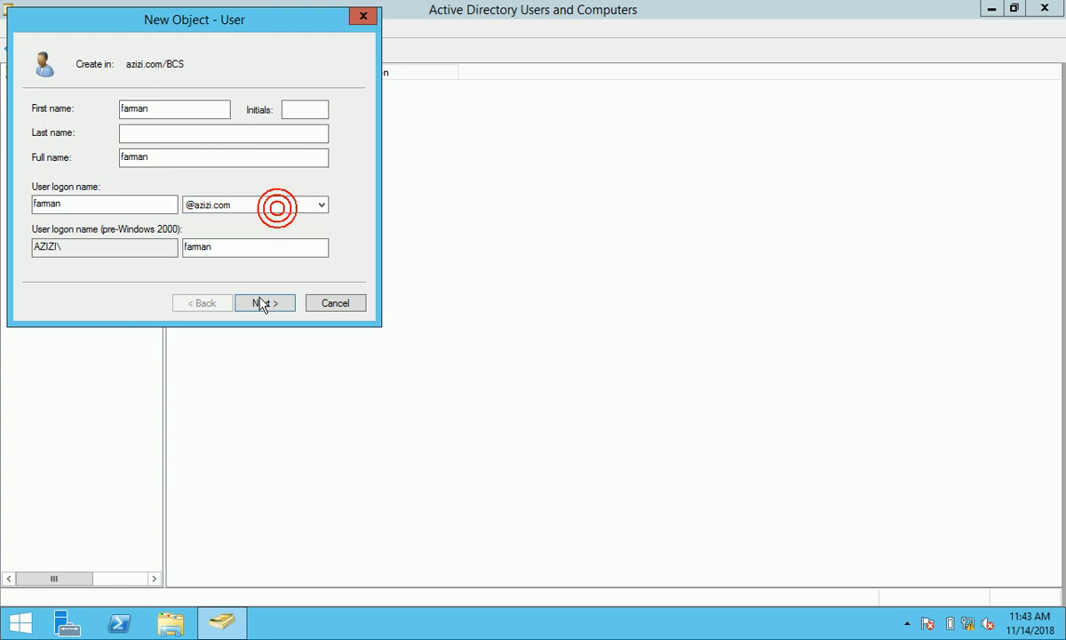
pyautogui.click(259, 303)
# - Give the user a password, without forced change at next logon, and finish creating it
pyautogui.click(135, 164)
pyautogui.click(183, 110)
pyautogui.write('P@ss123')
pyautogui.click(189, 139)
pyautogui.write('P@')
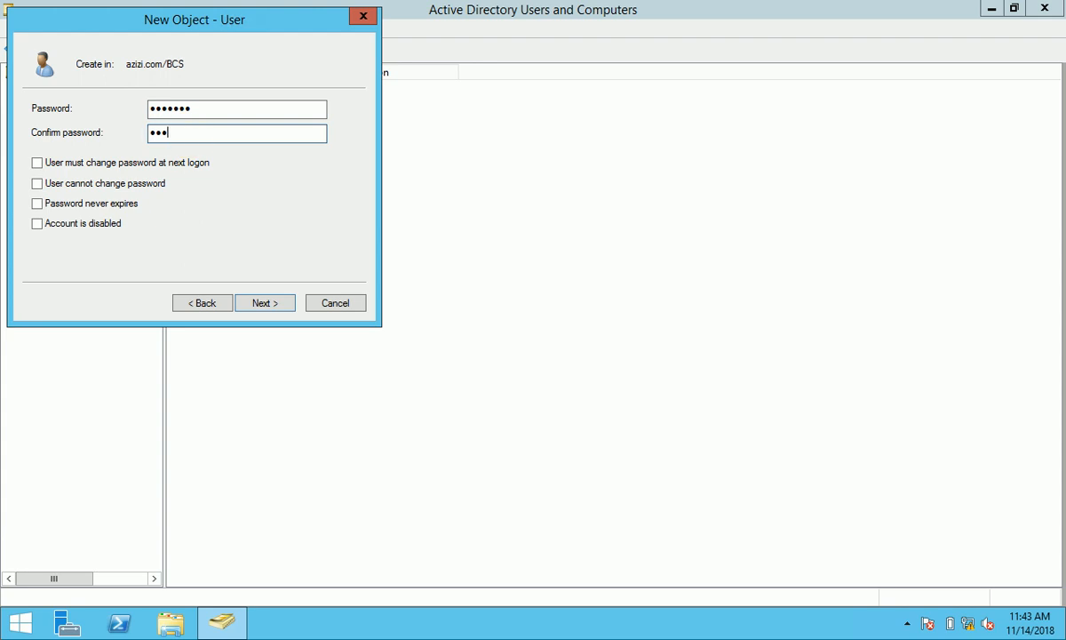
pyautogui.write('ss123')
pyautogui.click(280, 303)
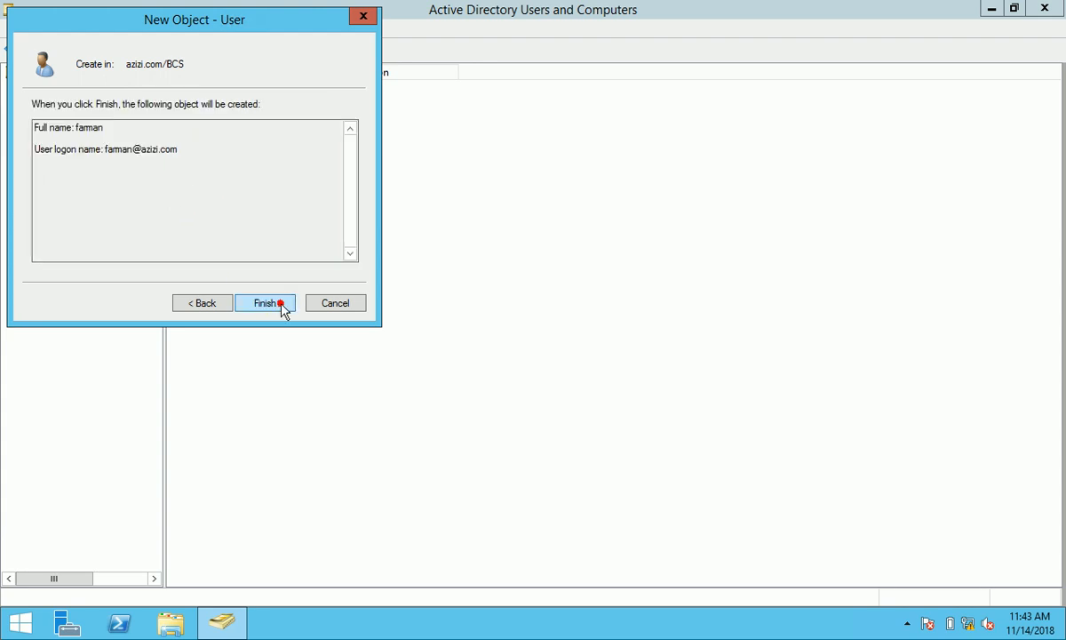
pyautogui.click(280, 303)
pyautogui.click(277, 190)
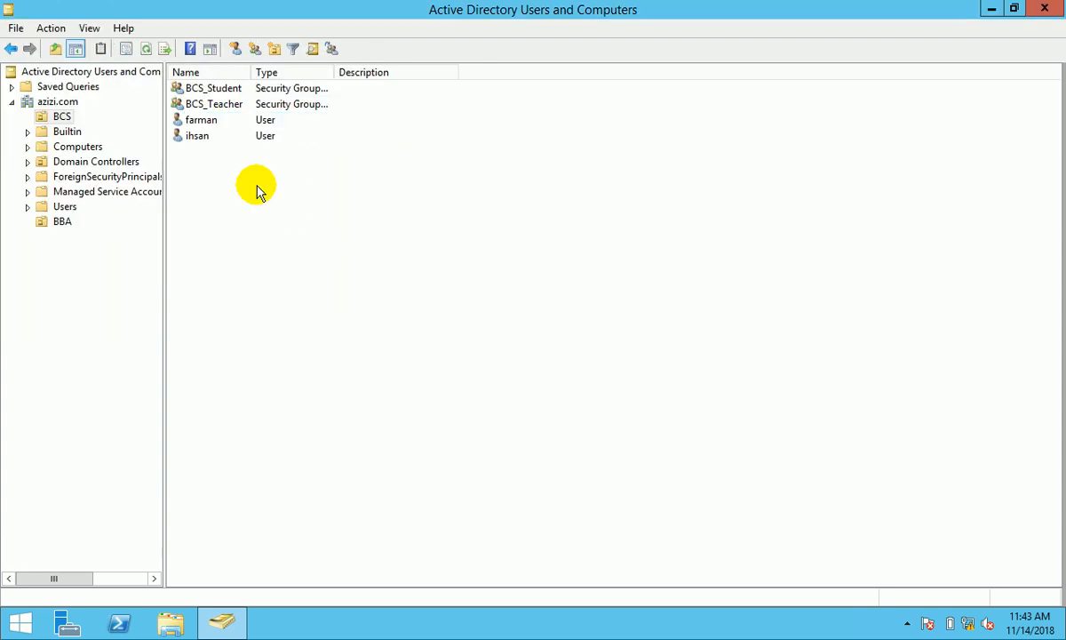
# - Start another BCS user with its first name and matching logon name
pyautogui.rightClick(249, 184)
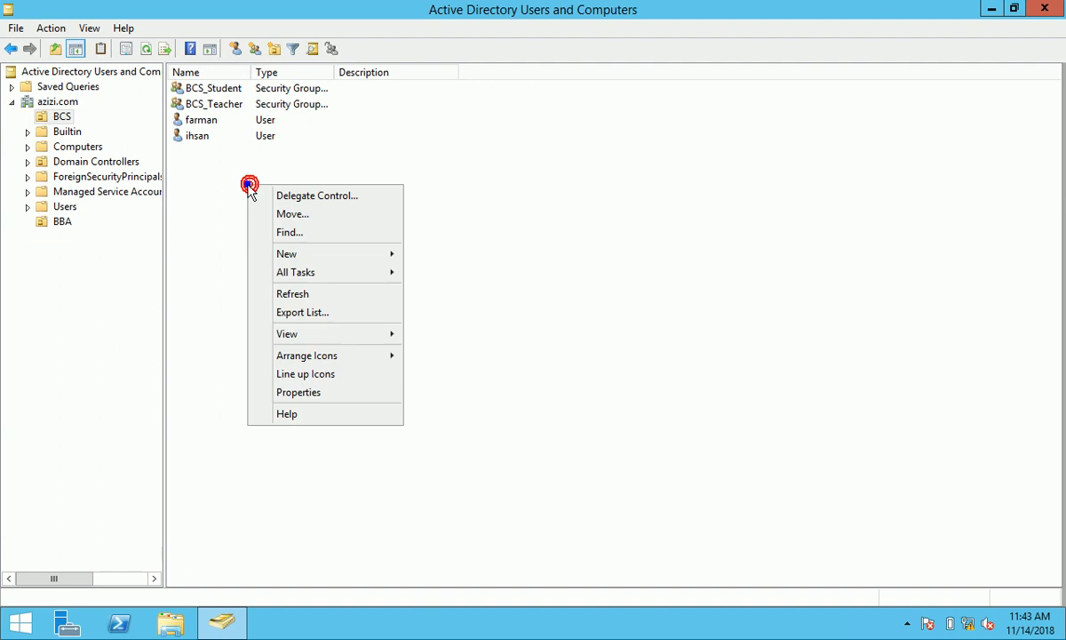
pyautogui.click(354, 256)
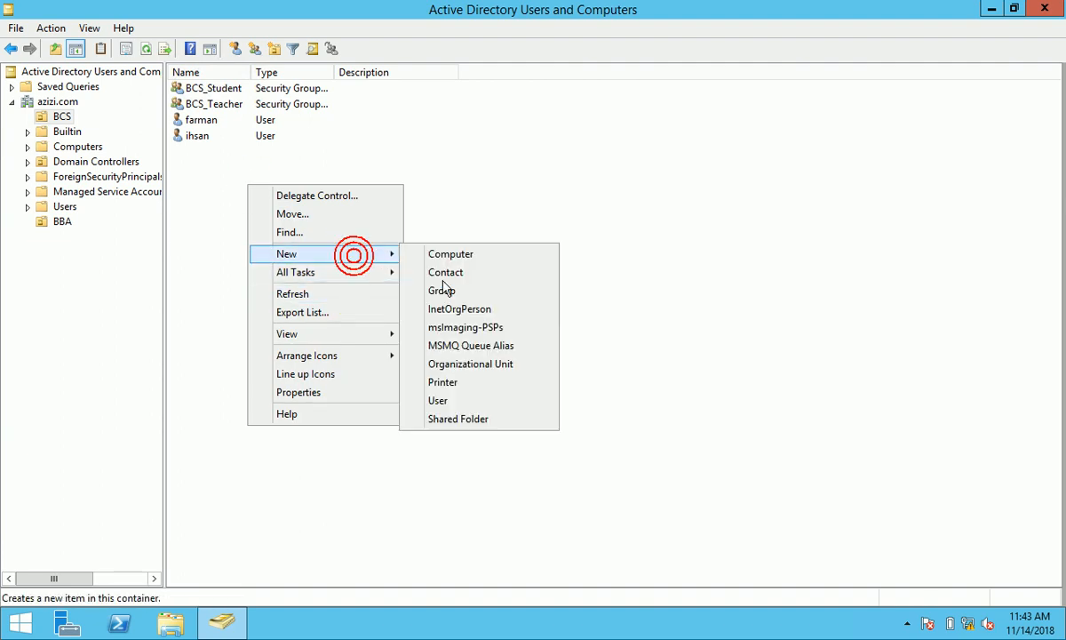
pyautogui.click(464, 401)
pyautogui.write('aryan')
pyautogui.click(107, 205)
pyautogui.write('aryan')
pyautogui.click(269, 303)
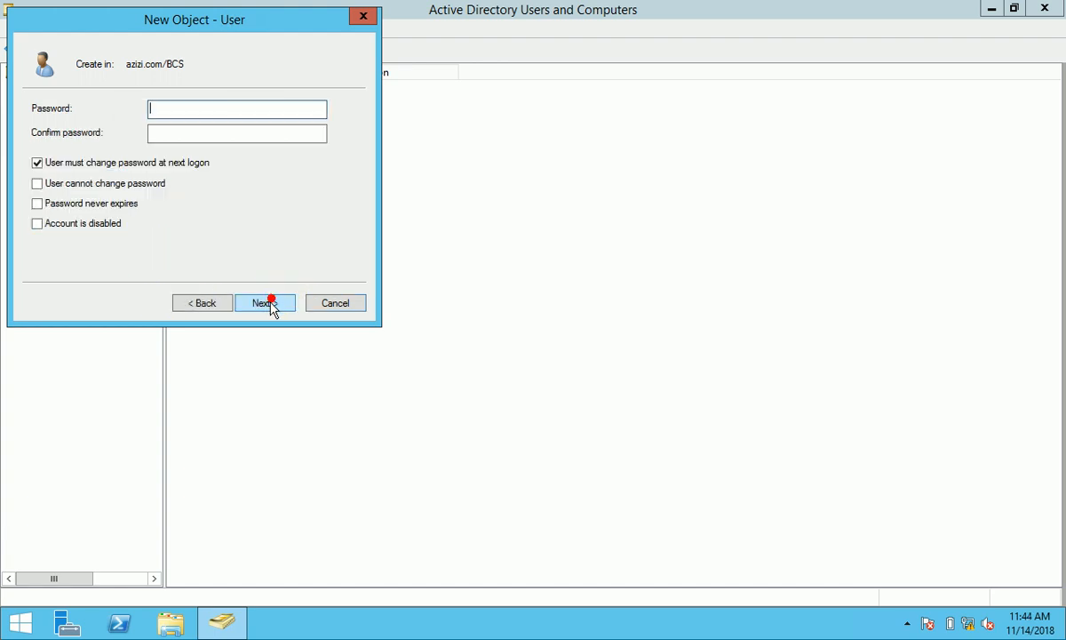
# - Set the user's password with no forced change at next logon and finish creating it
pyautogui.click(138, 167)
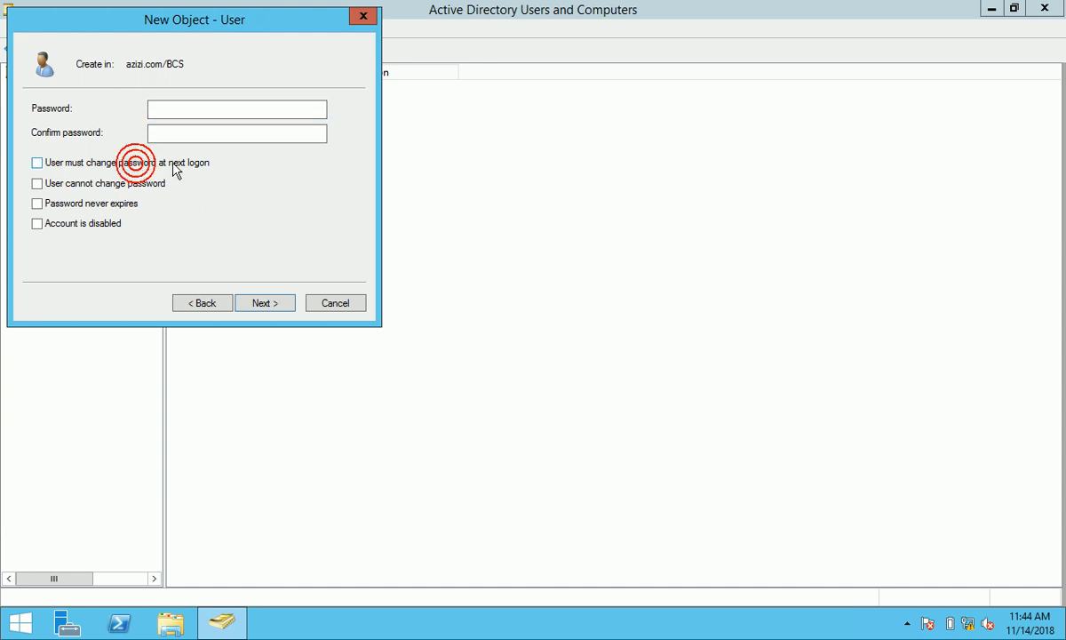
pyautogui.click(182, 106)
pyautogui.write('P')
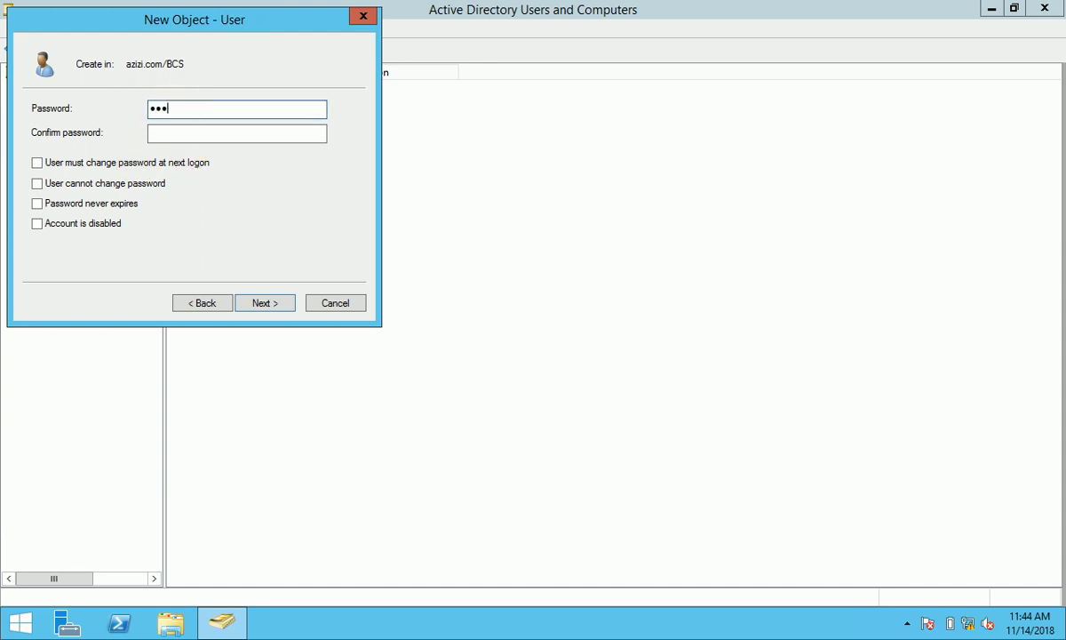
pyautogui.click(188, 131)
pyautogui.write('P')
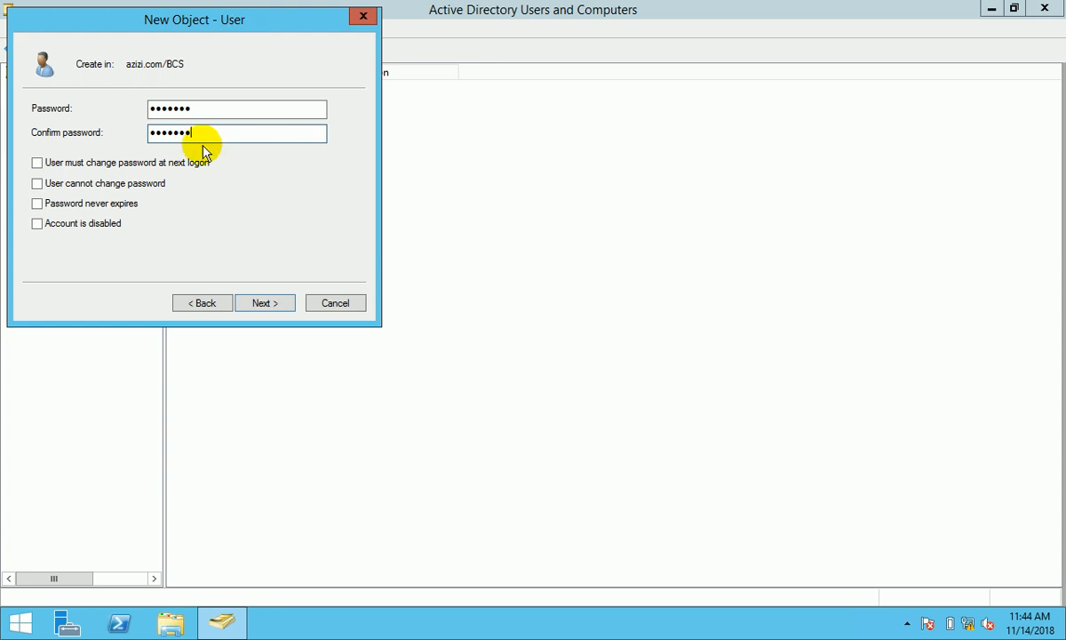
pyautogui.click(267, 304)
pyautogui.click(266, 303)
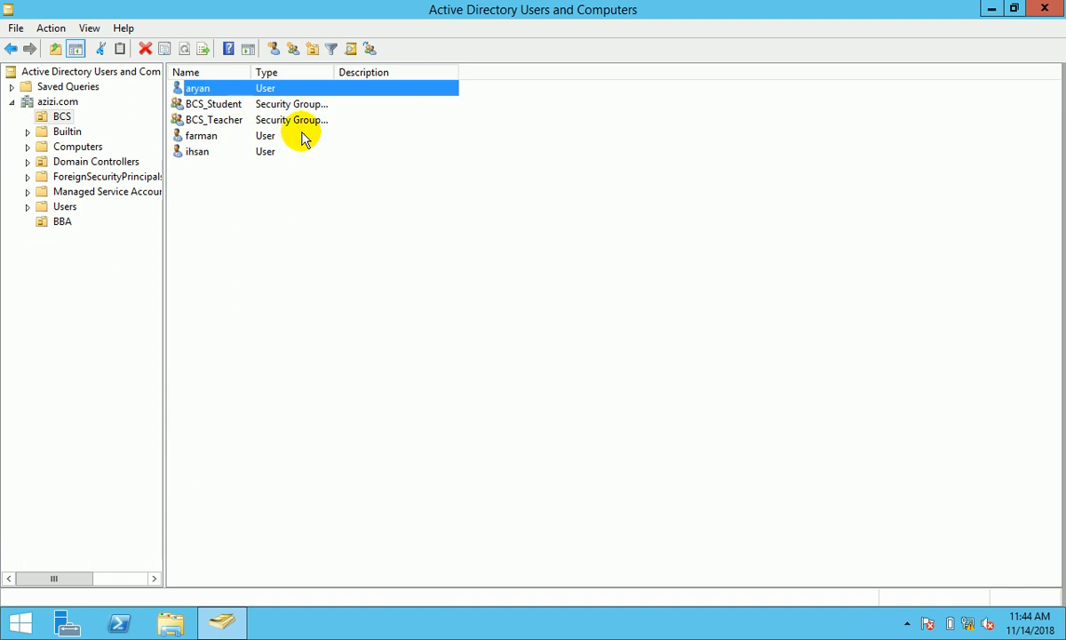
pyautogui.click(345, 207)
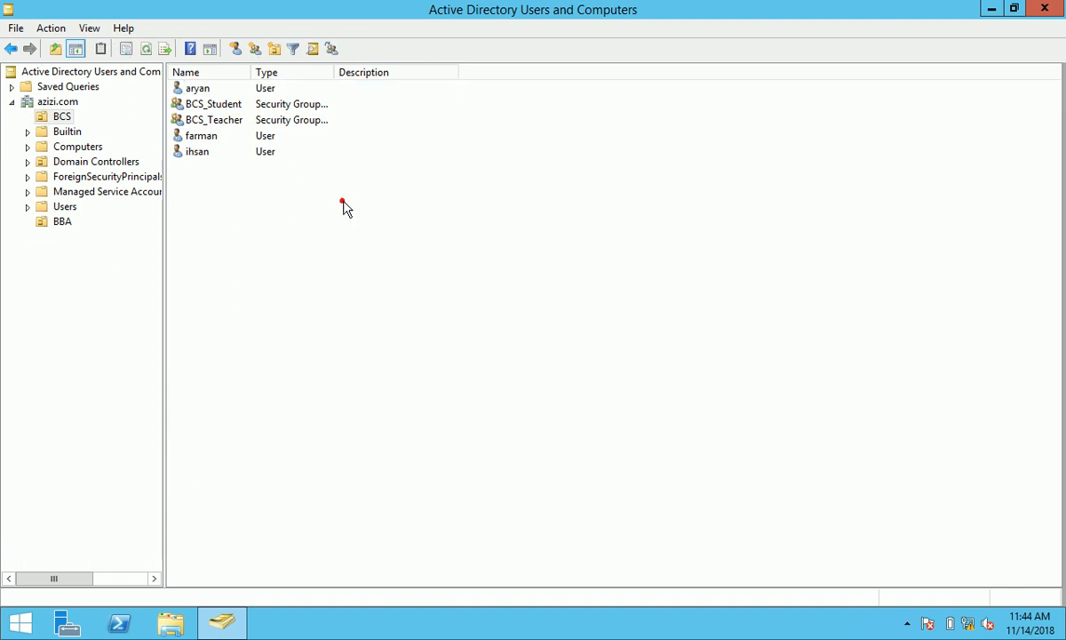
pyautogui.click(251, 88)
# - Start a fourth BCS user, entering its first name and logon name
pyautogui.rightClick(261, 211)
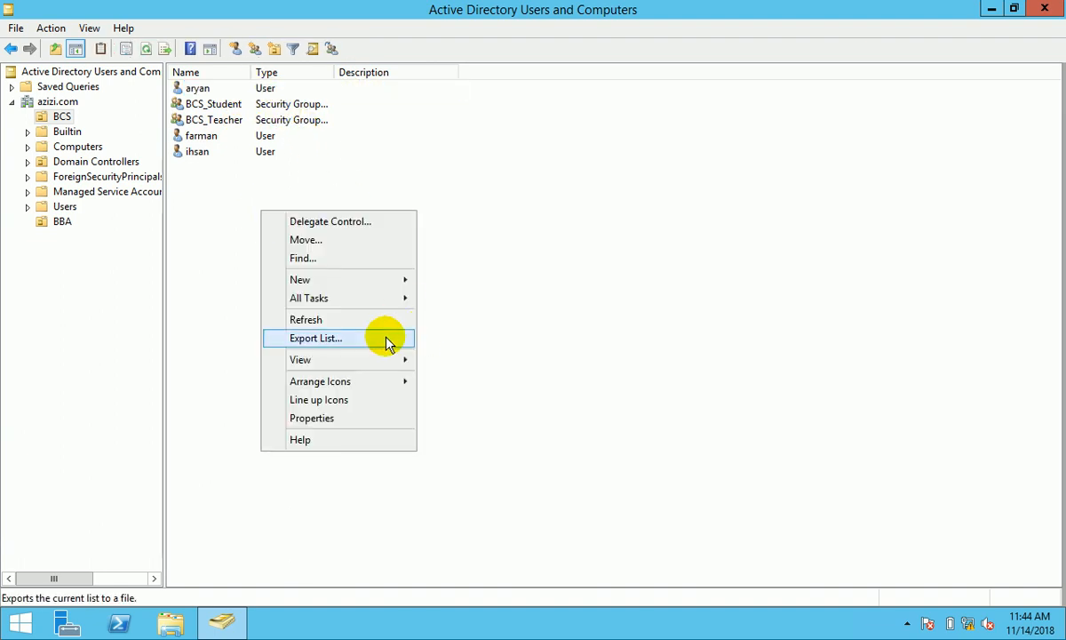
pyautogui.moveTo(354, 282)
pyautogui.click(498, 428)
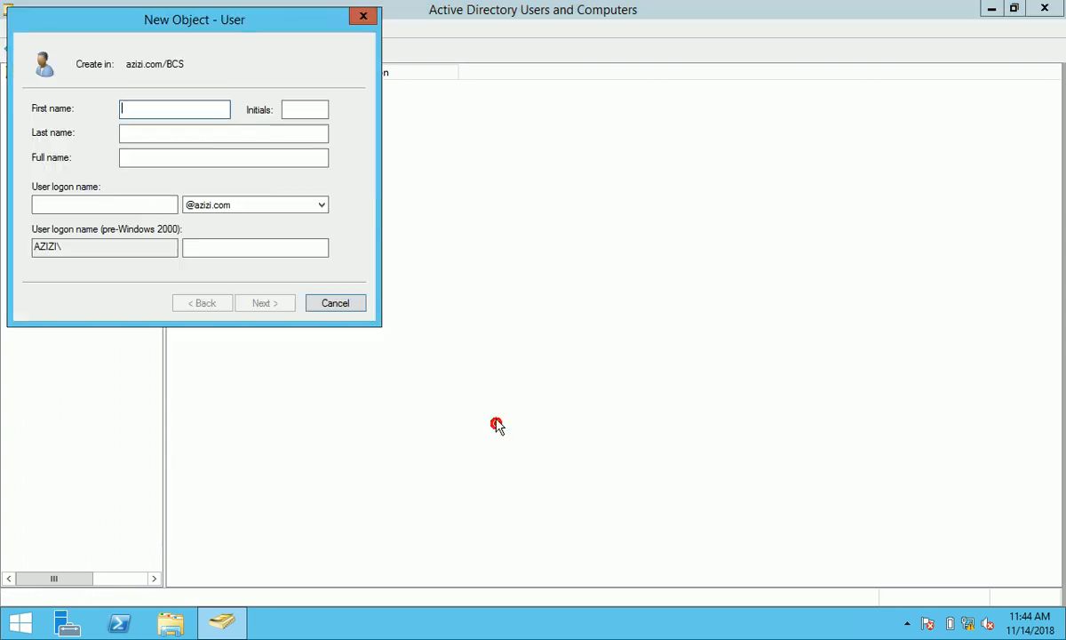
pyautogui.write('abdullah')
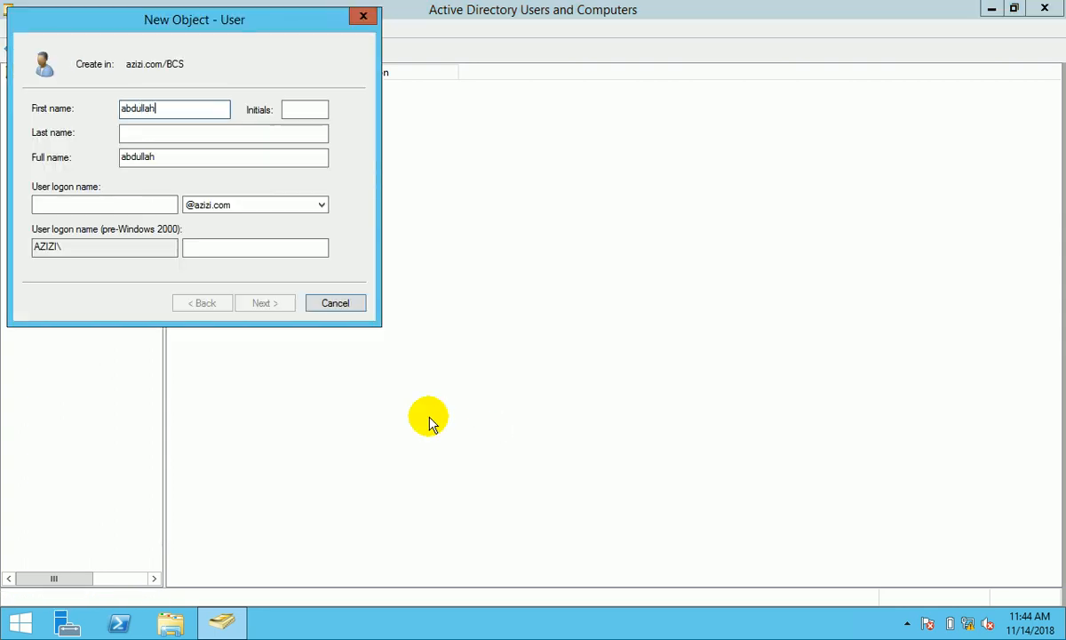
pyautogui.click(115, 203)
pyautogui.write('abdullah')
pyautogui.click(271, 302)
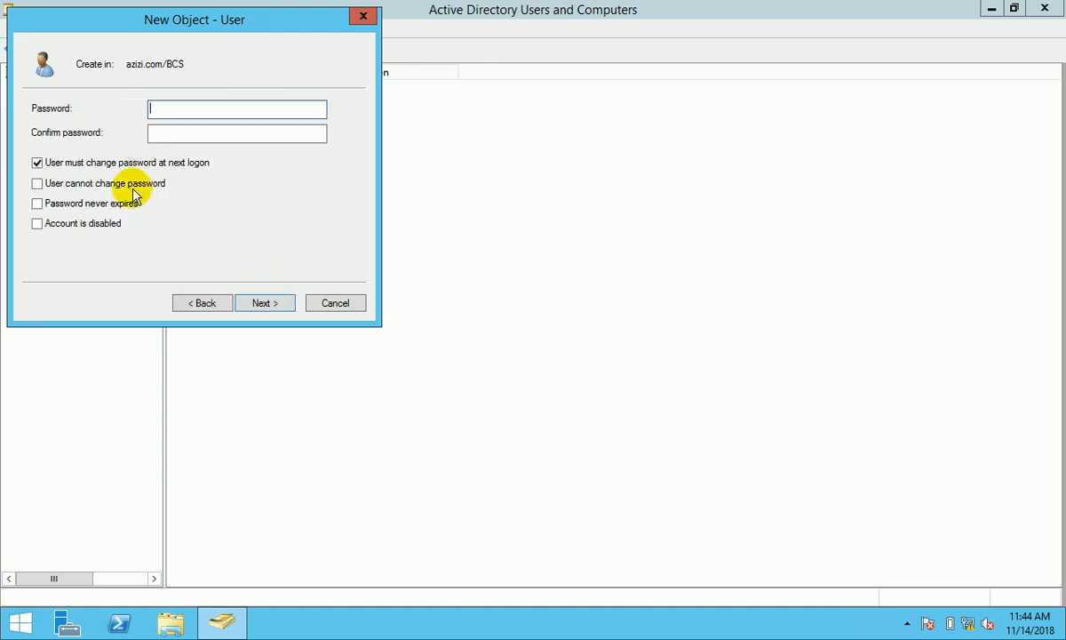
# - Enter the account password and confirmation, then attempt to finish creating the user
pyautogui.click(190, 110)
pyautogui.write('123')
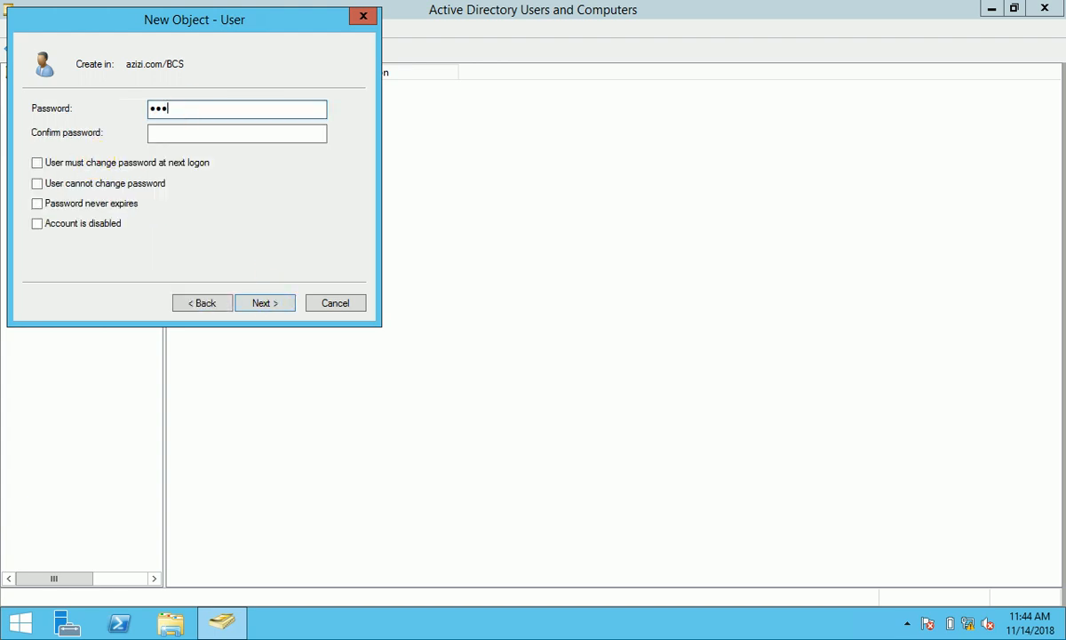
pyautogui.write('4567')
pyautogui.click(217, 132)
pyautogui.write('12')
pyautogui.click(286, 303)
pyautogui.click(271, 303)
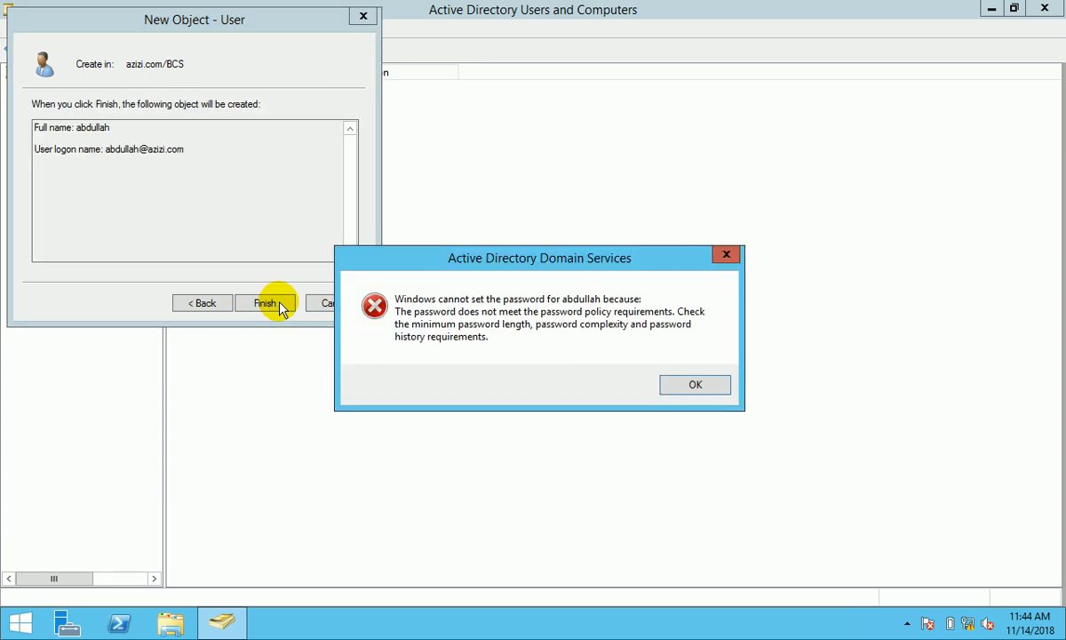
# - After the password policy error, re-enter both passwords and finish creating the user
pyautogui.click(696, 385)
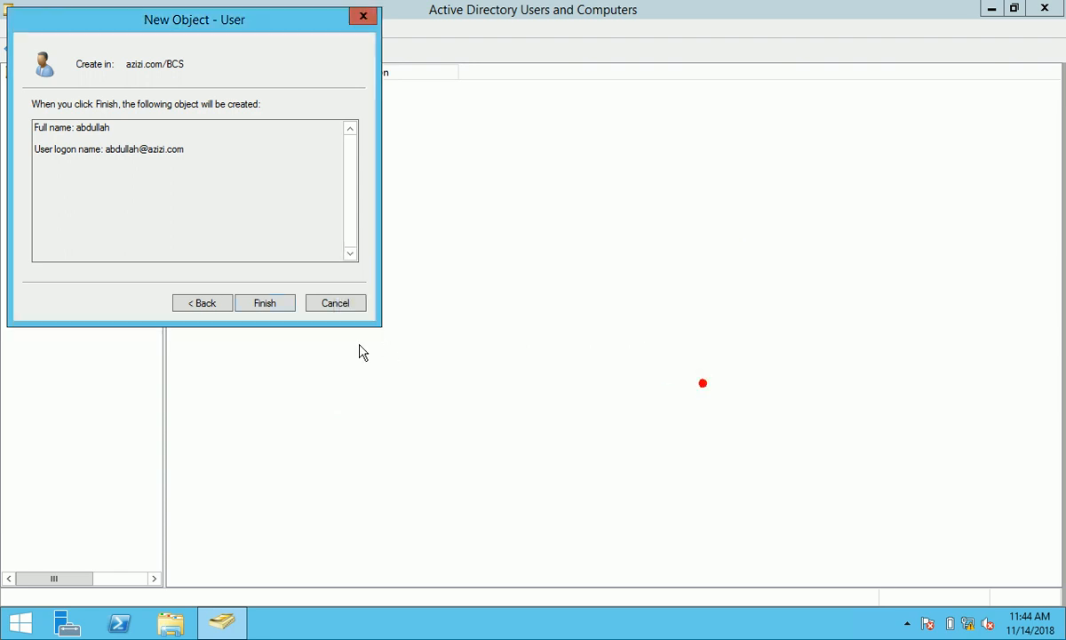
pyautogui.click(204, 303)
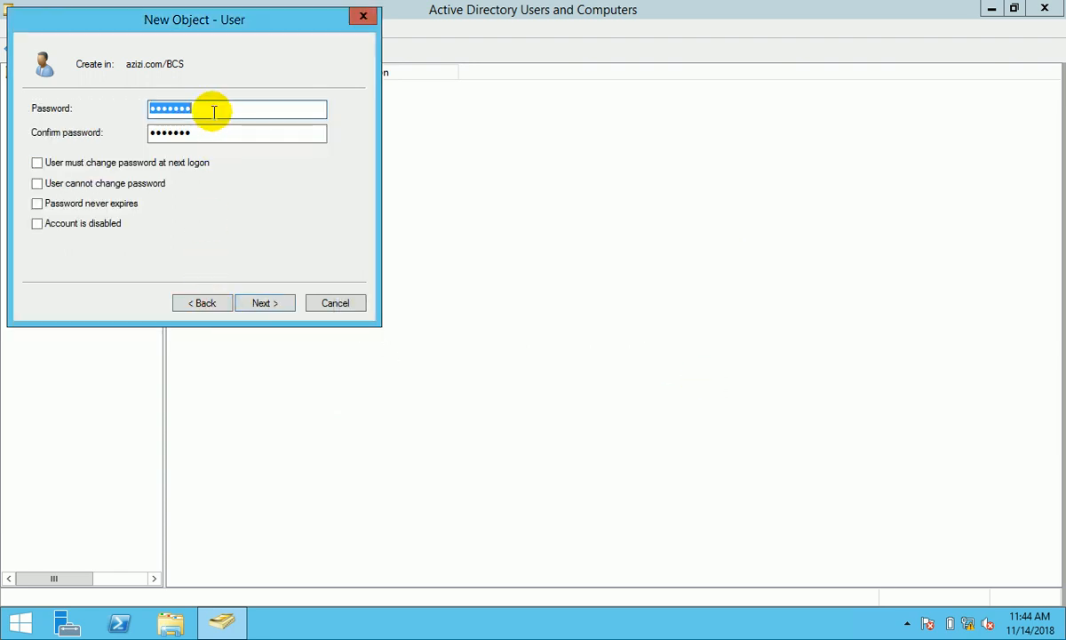
pyautogui.moveTo(213, 111); pyautogui.dragTo(124, 111)
pyautogui.write('••')
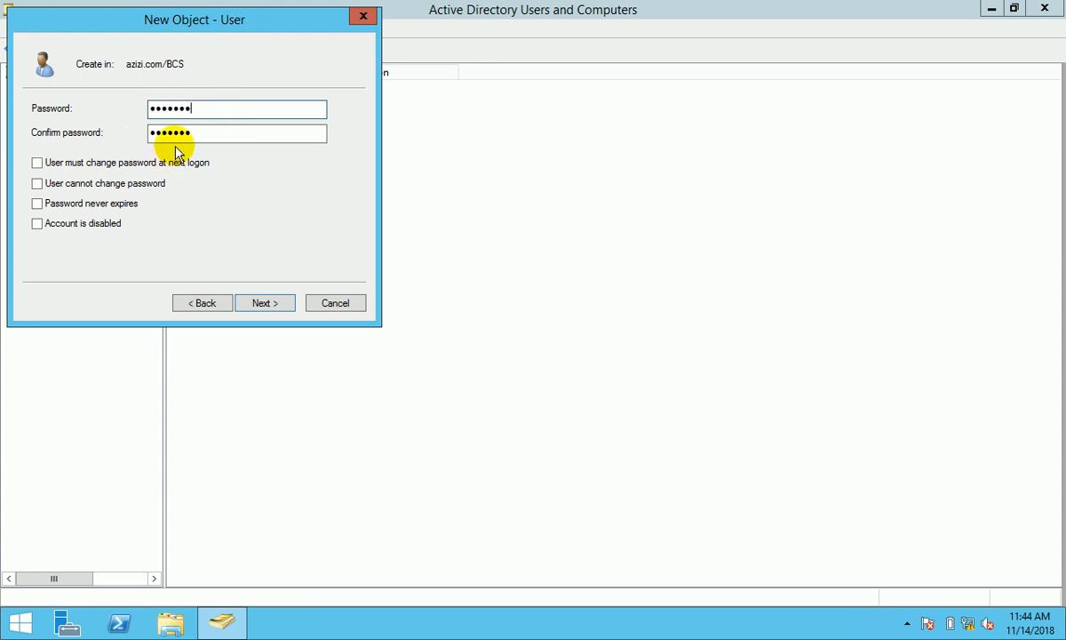
pyautogui.moveTo(200, 135); pyautogui.dragTo(88, 138)
pyautogui.write('•')
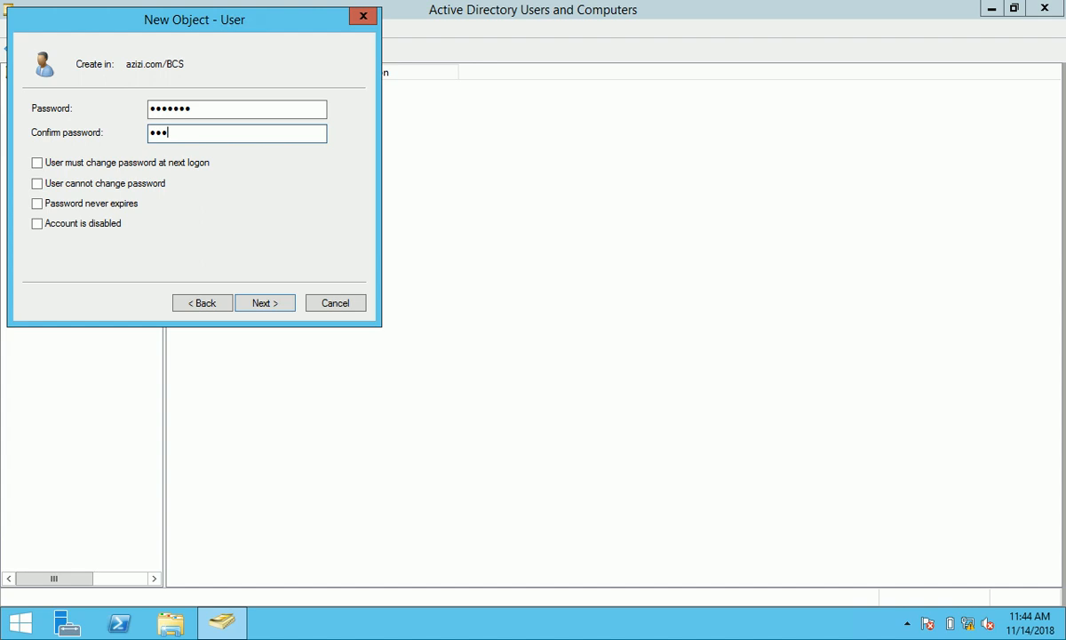
pyautogui.write('••••••')
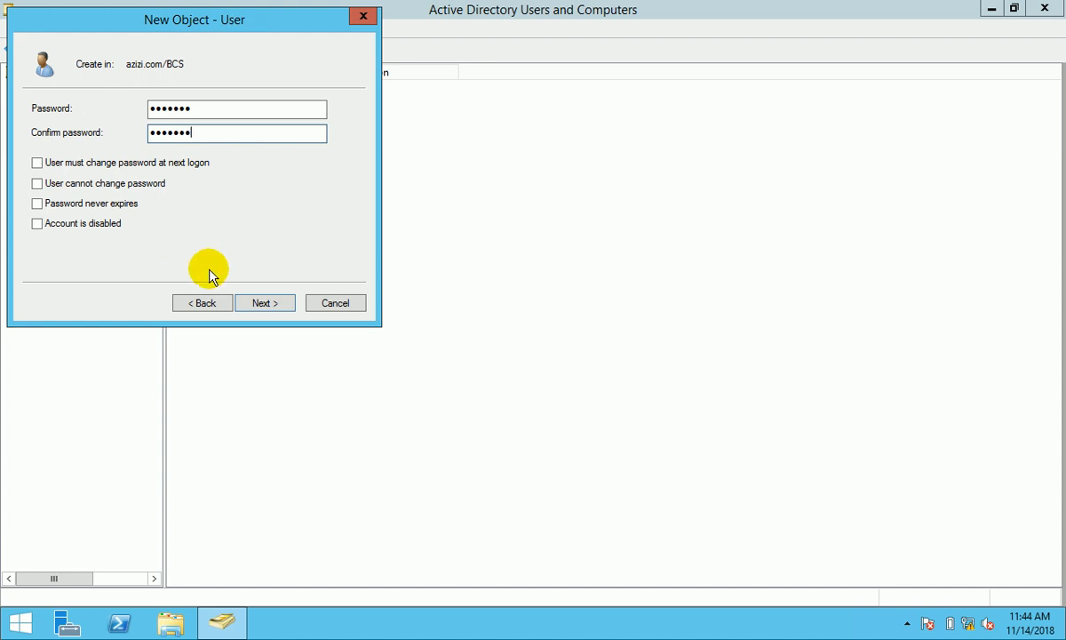
pyautogui.click(265, 303)
pyautogui.click(265, 303)
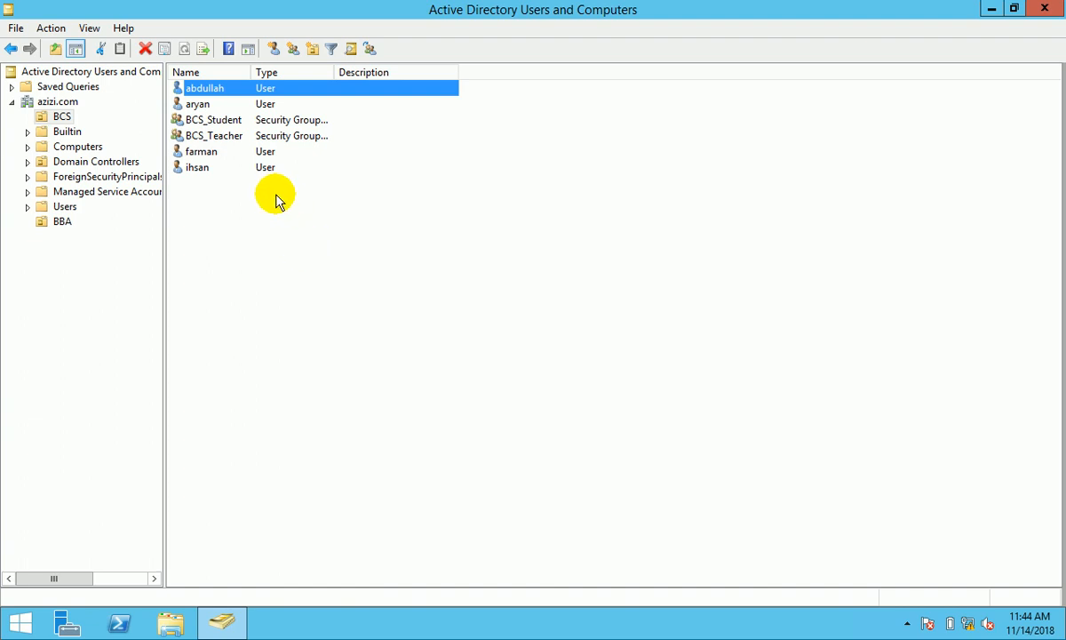
# - Add two BCS user accounts as members of the BCS_Student group and apply
pyautogui.doubleClick(215, 124)
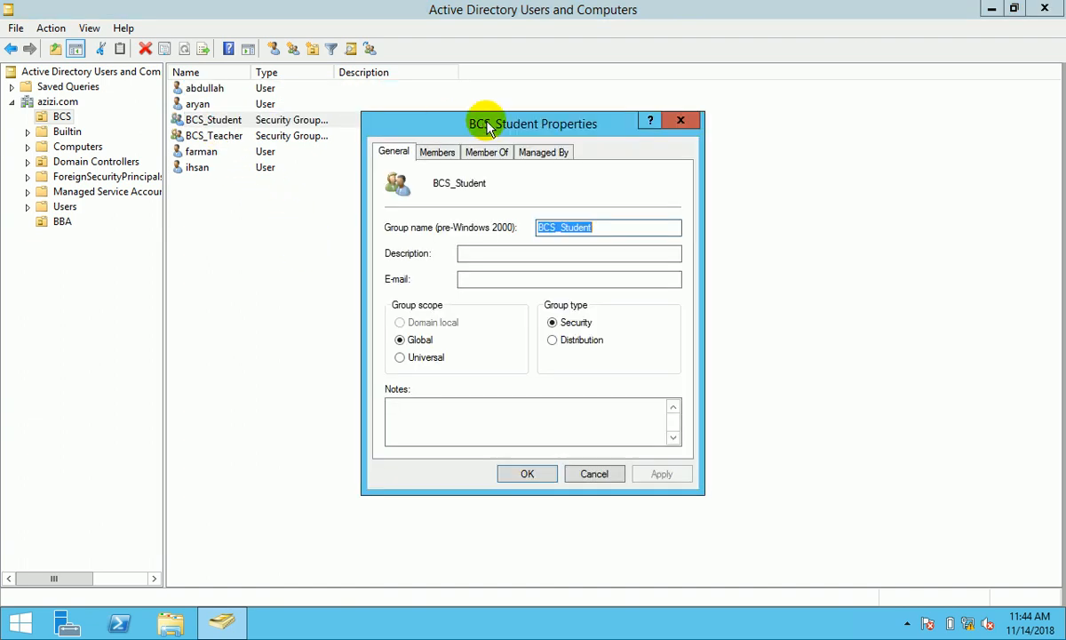
pyautogui.click(436, 155)
pyautogui.click(418, 425)
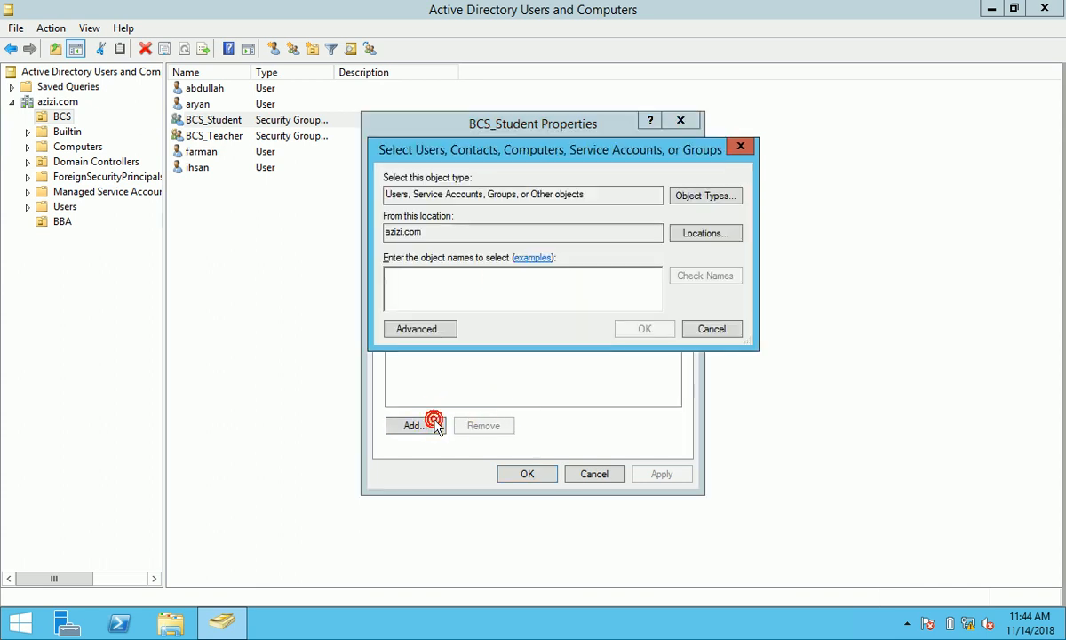
pyautogui.write('abdulla')
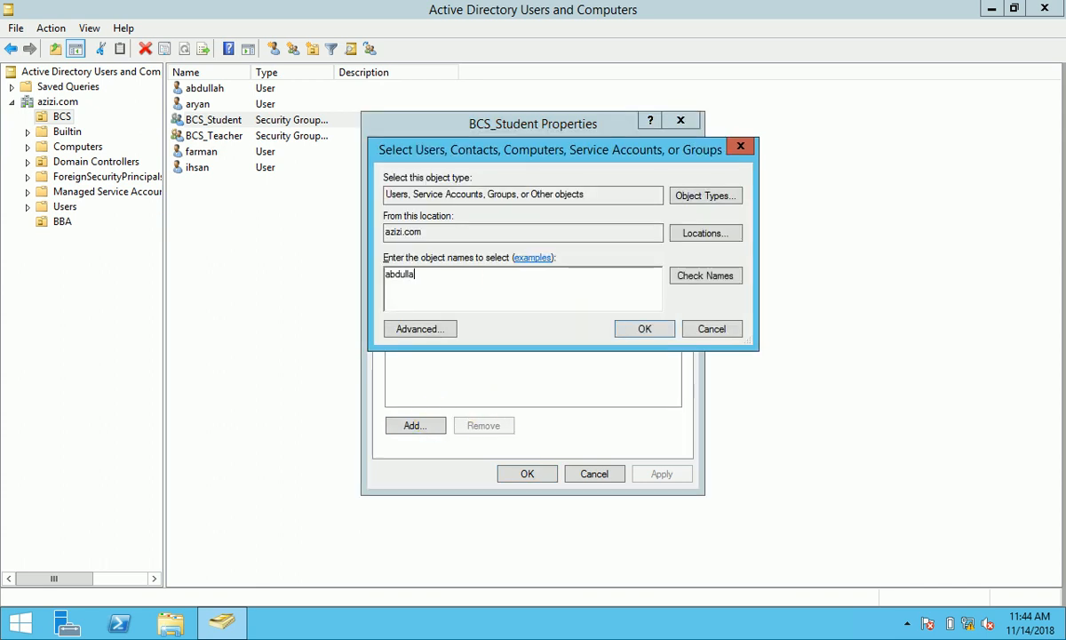
pyautogui.write('h;aryan')
pyautogui.click(697, 276)
pyautogui.click(658, 327)
pyautogui.click(652, 473)
pyautogui.click(531, 473)
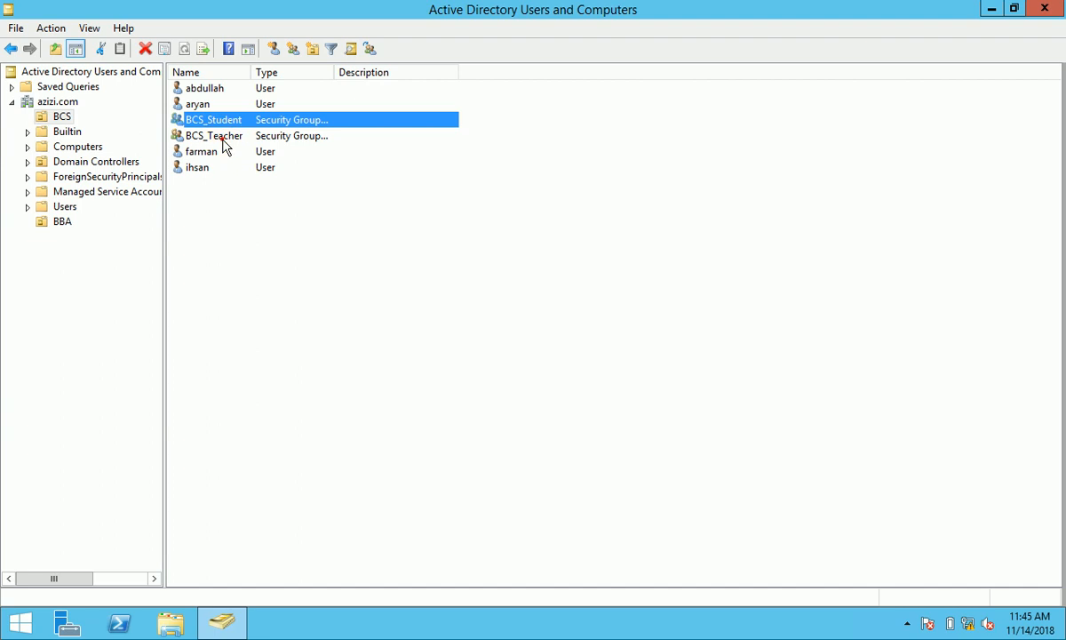
# - Add the other two BCS user accounts as members of the BCS_Teacher group and apply
pyautogui.click(222, 138)
pyautogui.rightClick(222, 140)
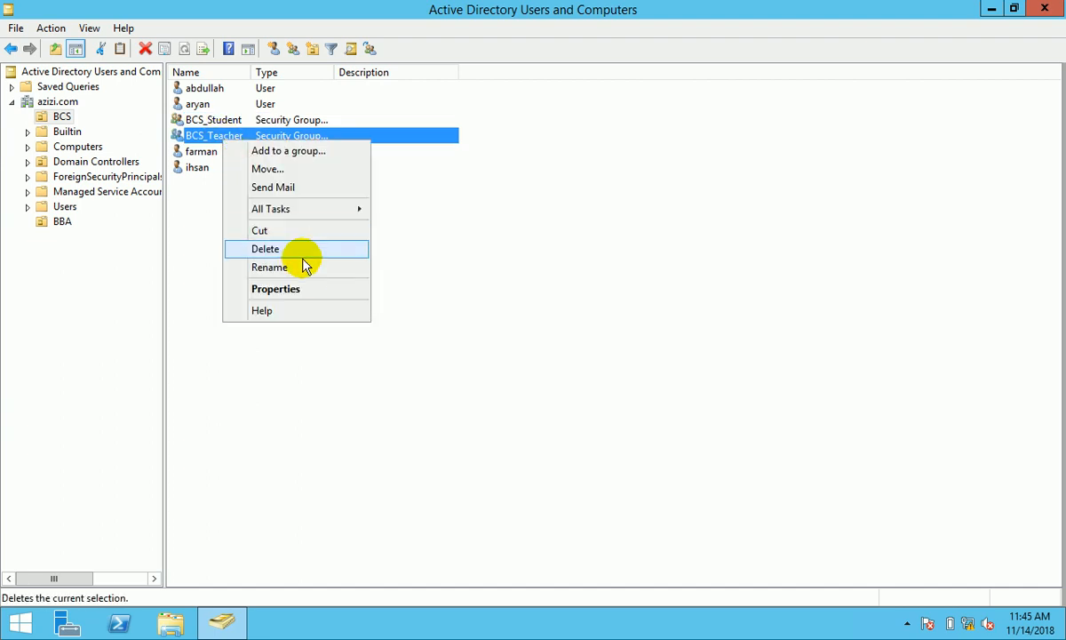
pyautogui.click(306, 288)
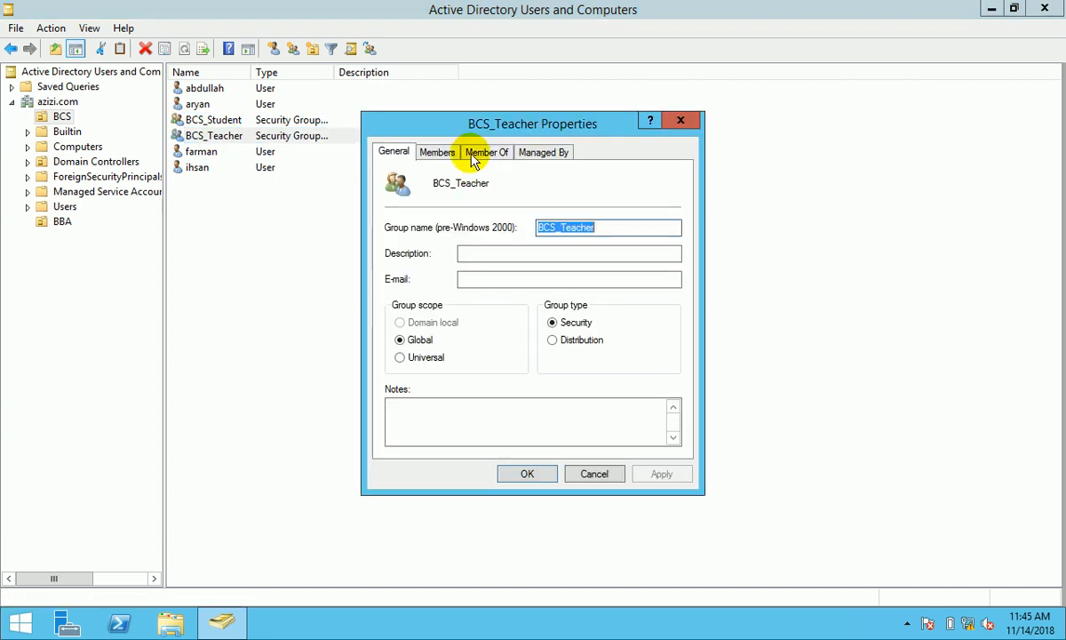
pyautogui.click(437, 151)
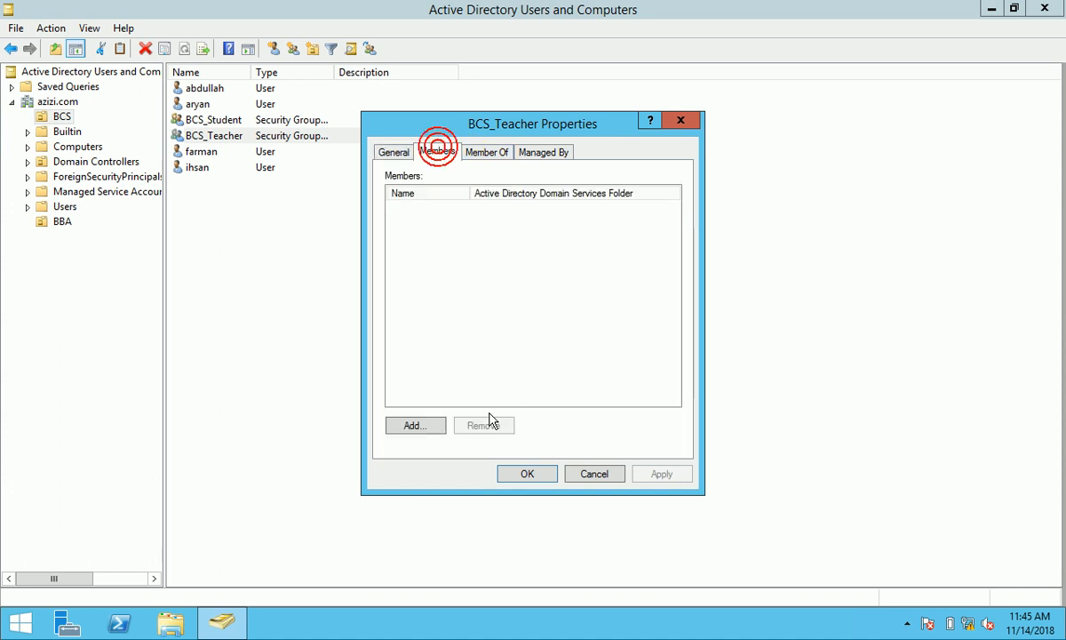
pyautogui.click(427, 426)
pyautogui.click(450, 283)
pyautogui.write('farman;ihsna')
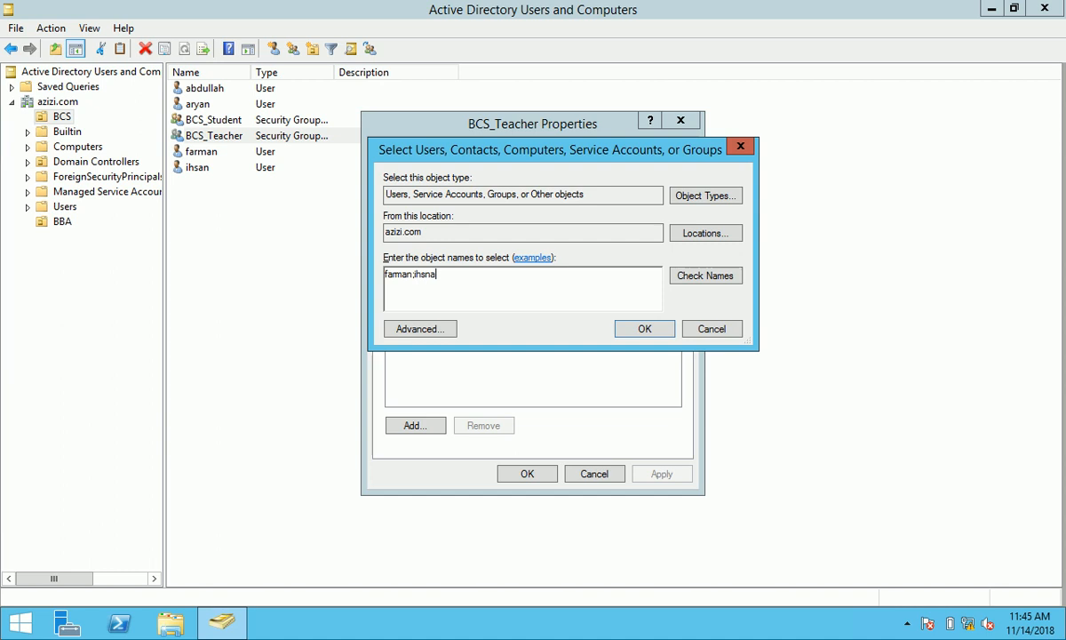
pyautogui.press('BackSpace')
pyautogui.press('BackSpace')
pyautogui.write('an')
pyautogui.click(692, 277)
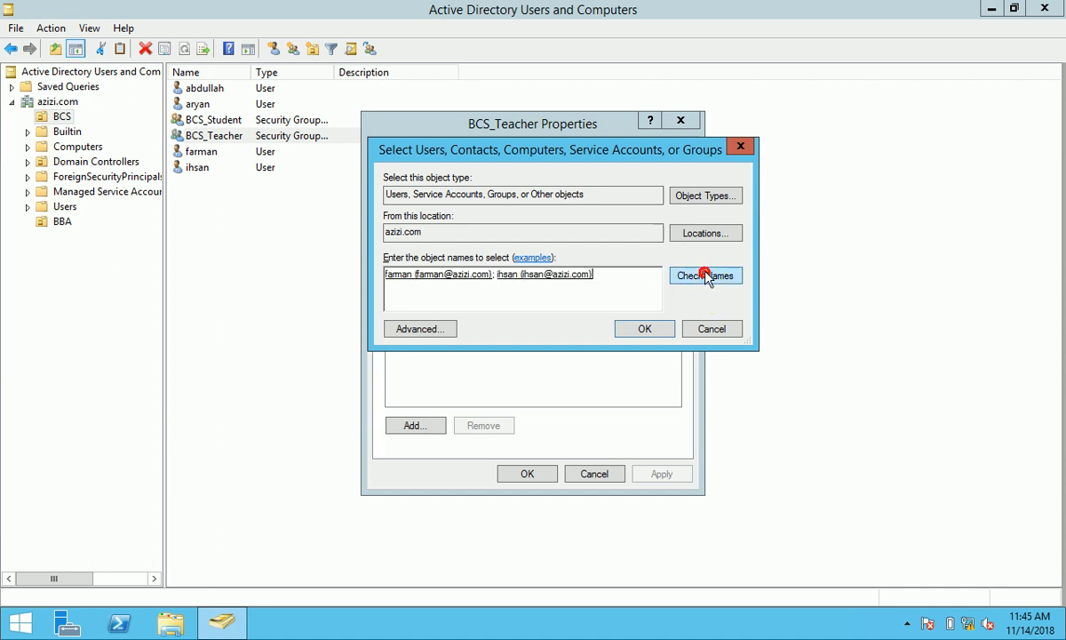
pyautogui.click(657, 328)
pyautogui.click(659, 474)
pyautogui.click(526, 475)
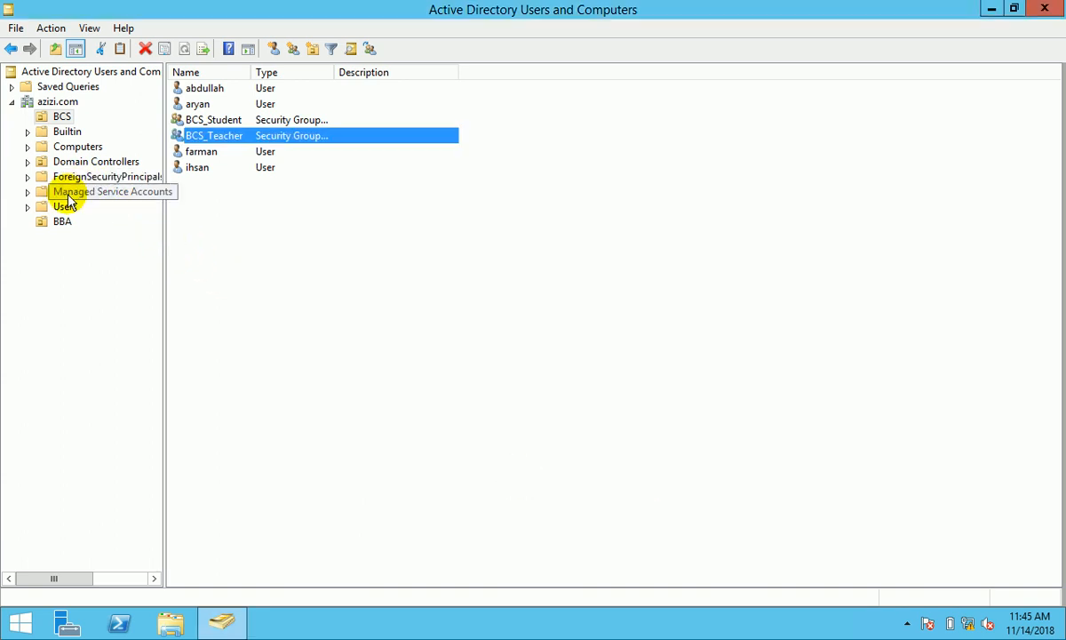
# - Create a new group named BBA_Teacher in the BBA unit
pyautogui.click(62, 221)
pyautogui.rightClick(256, 174)
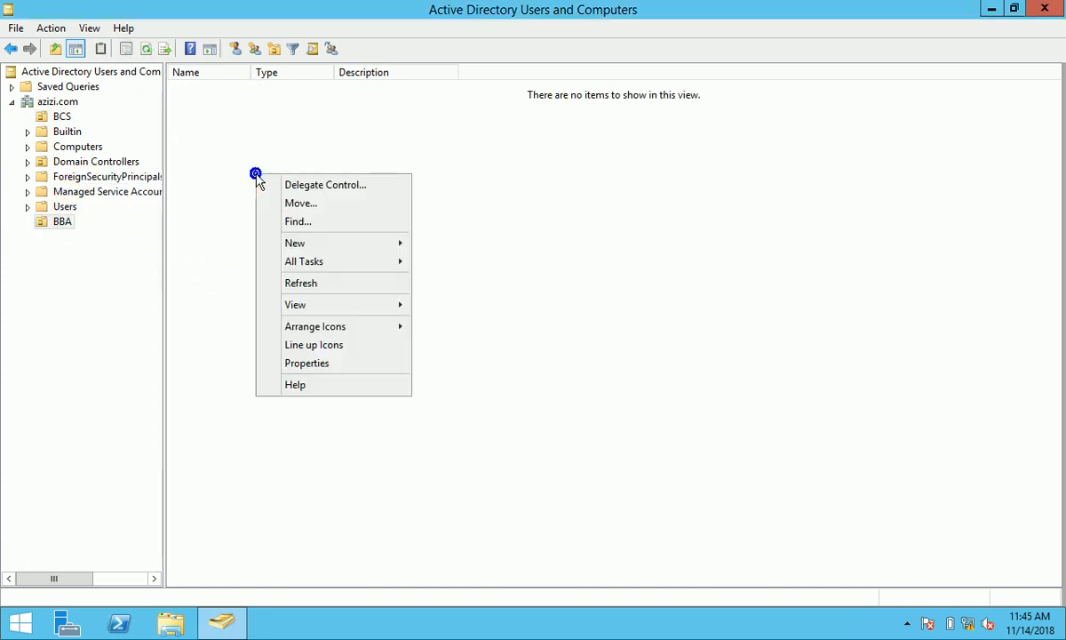
pyautogui.click(371, 245)
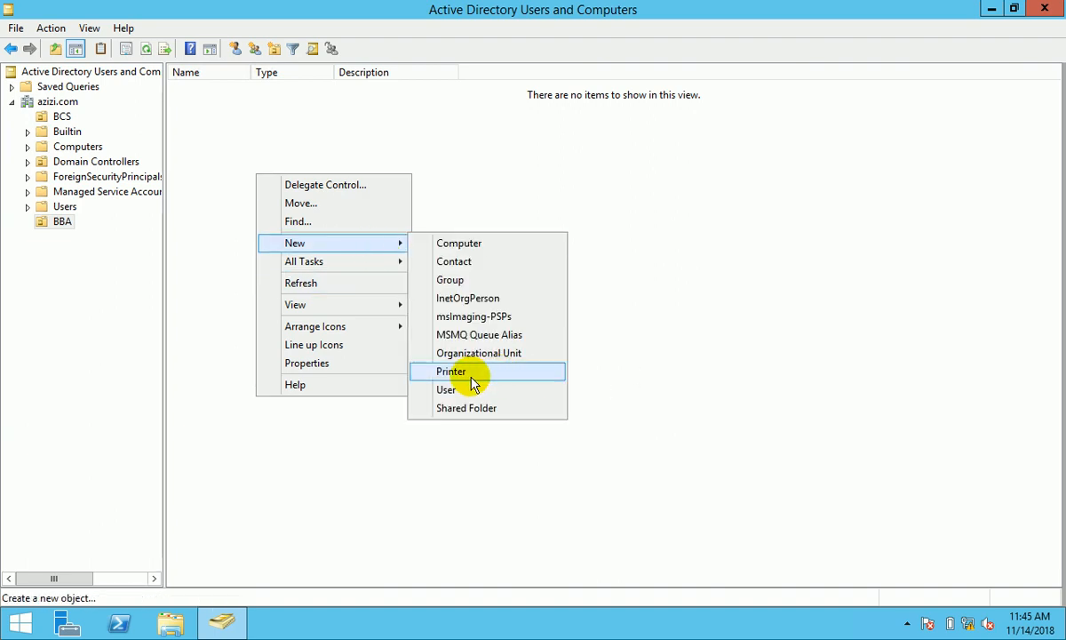
pyautogui.click(455, 280)
pyautogui.write('BBA_Teach')
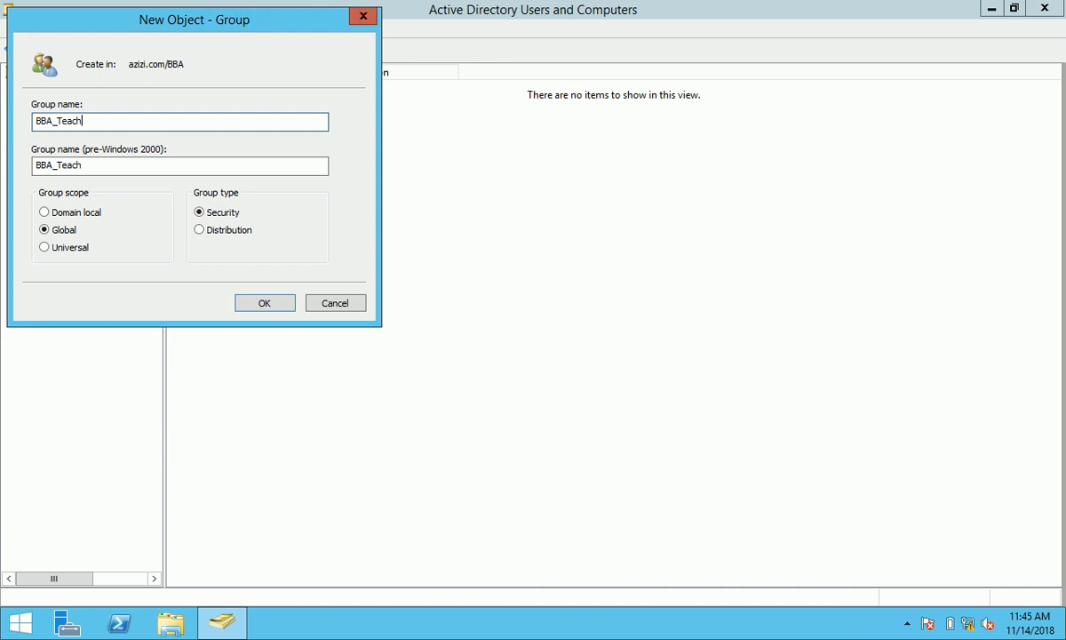
pyautogui.press('Return')
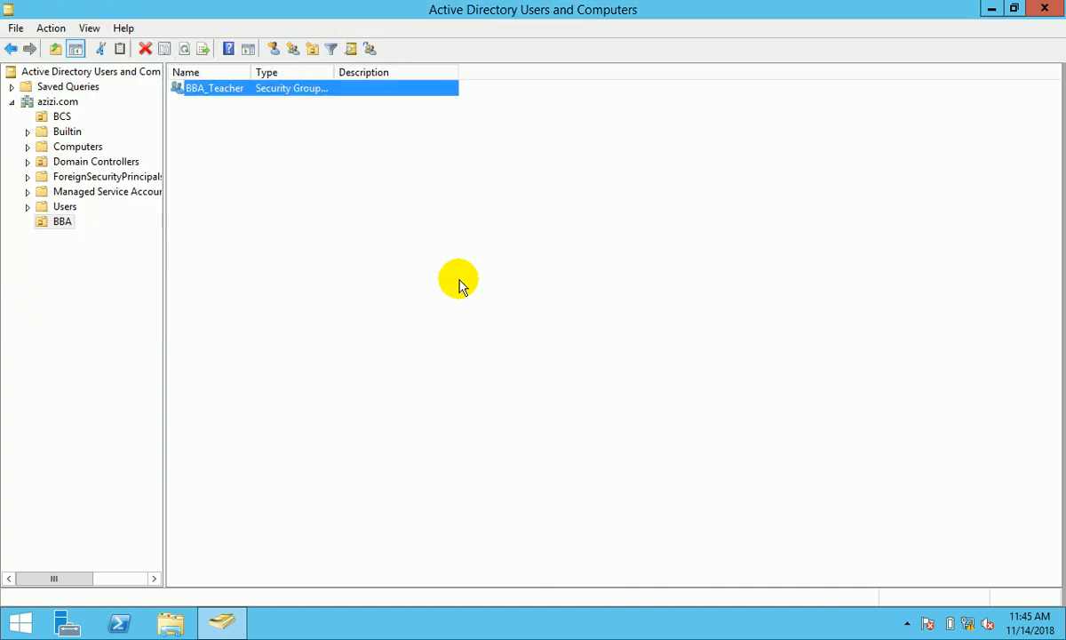
# - Create a second group named BBA_Student in the BBA unit
pyautogui.click(62, 116)
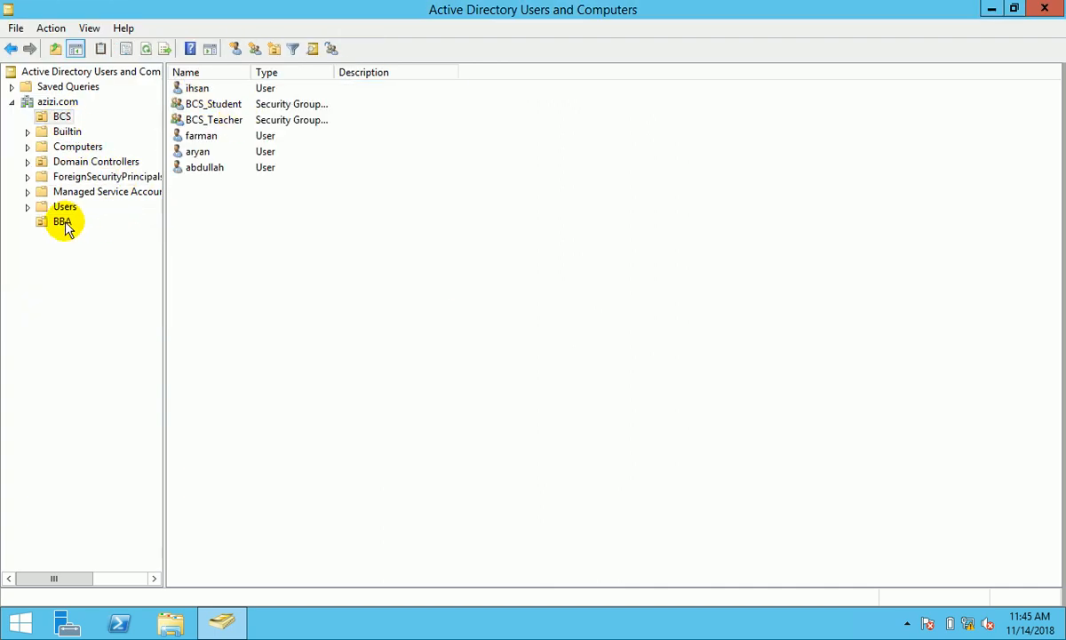
pyautogui.click(62, 221)
pyautogui.rightClick(238, 134)
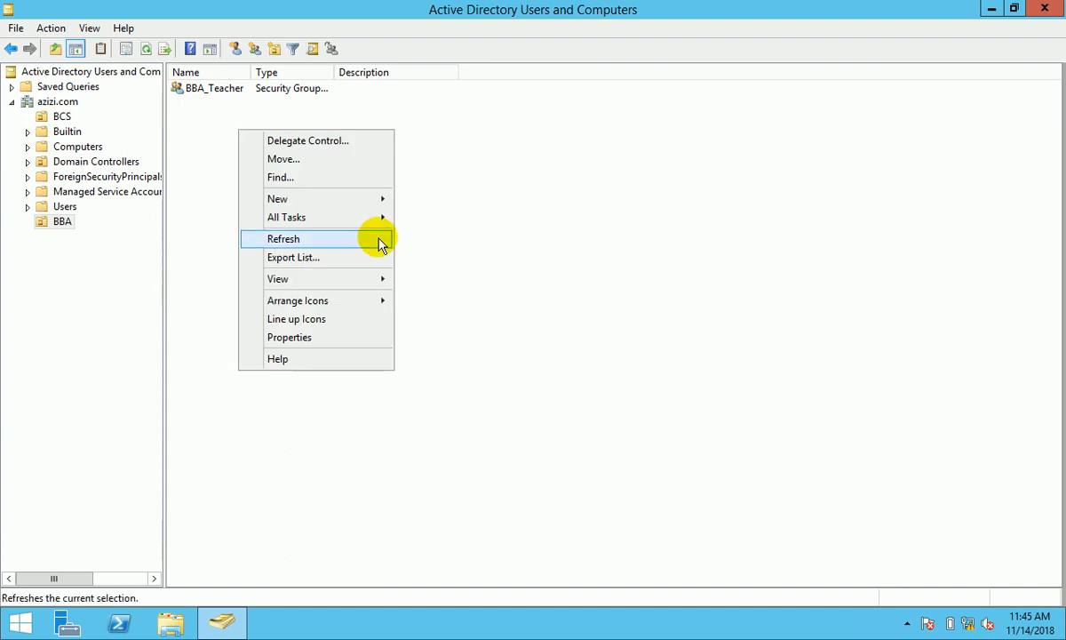
pyautogui.click(318, 200)
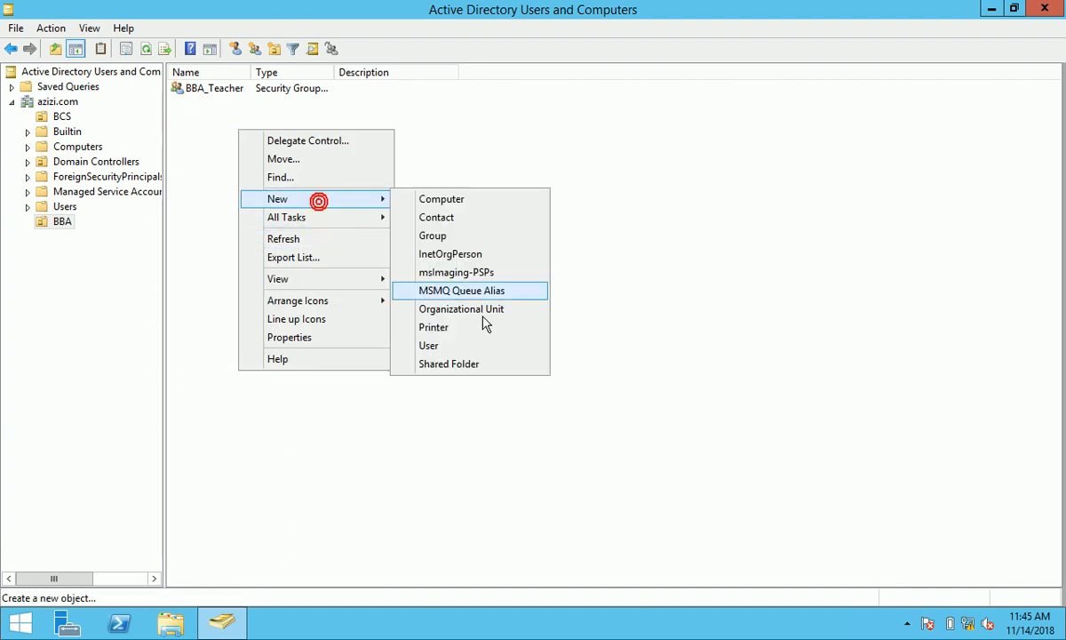
pyautogui.click(440, 237)
pyautogui.write('BBA')
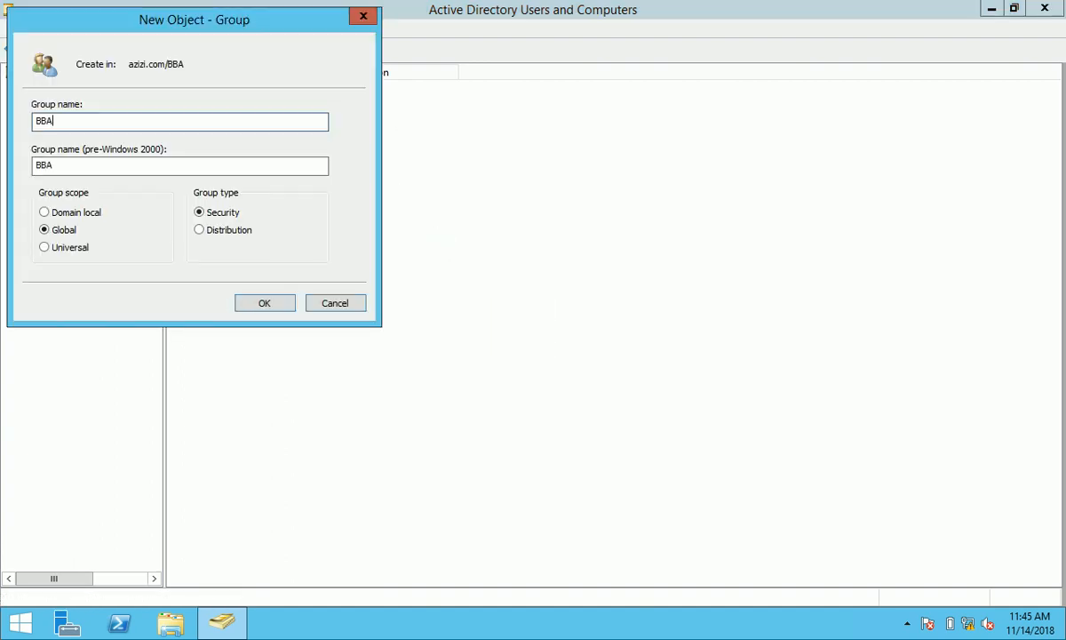
pyautogui.click(271, 302)
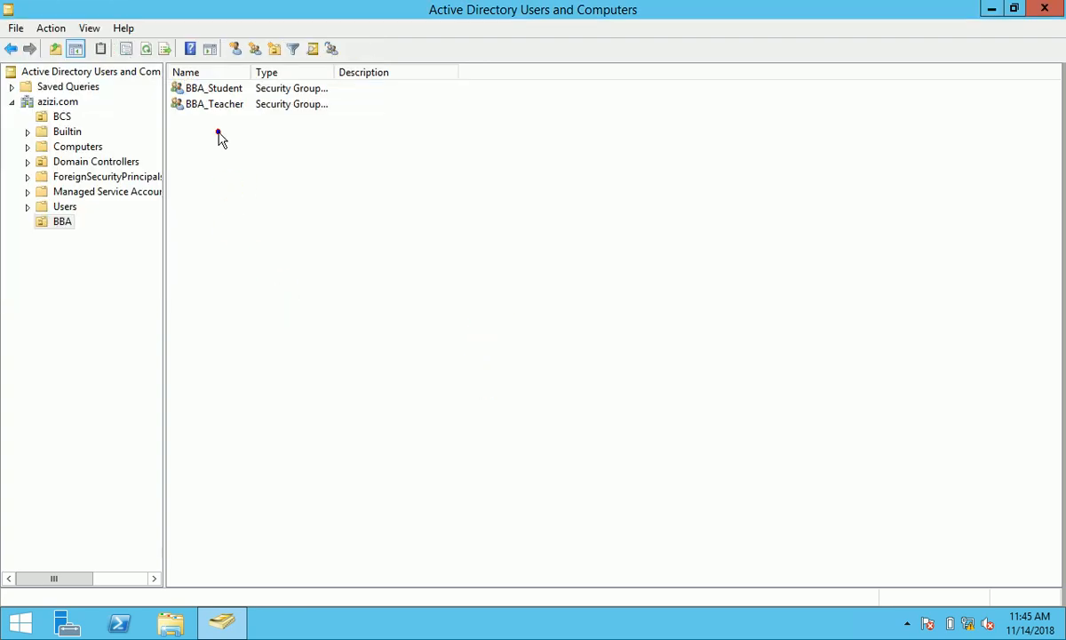
# - Create a new user in BBA with a password and no forced change at next logon
pyautogui.rightClick(220, 135)
pyautogui.click(315, 201)
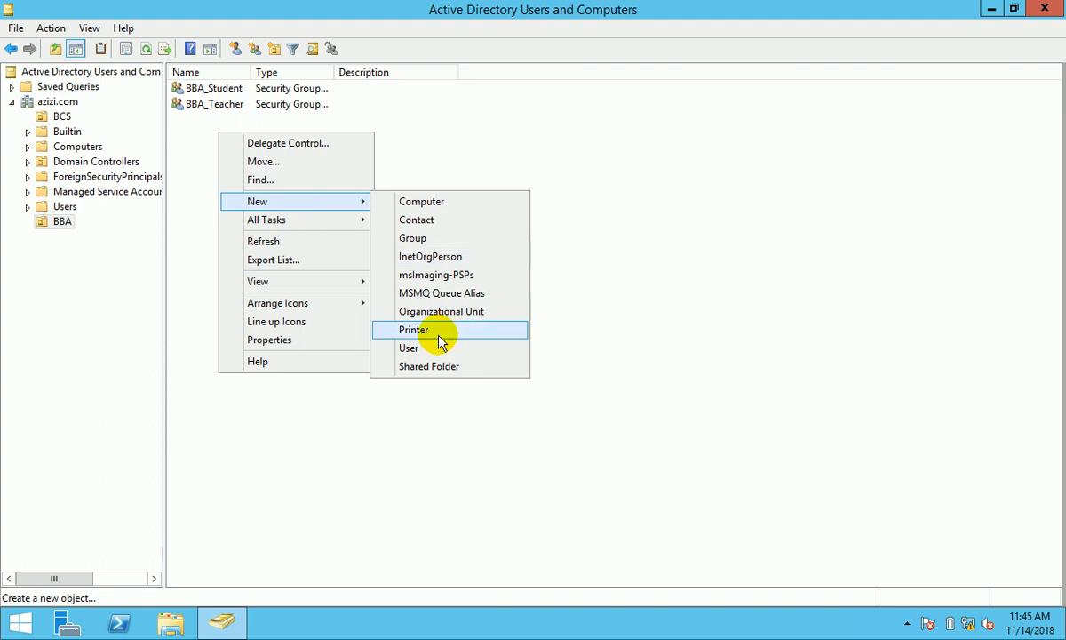
pyautogui.click(409, 347)
pyautogui.write('ahmad')
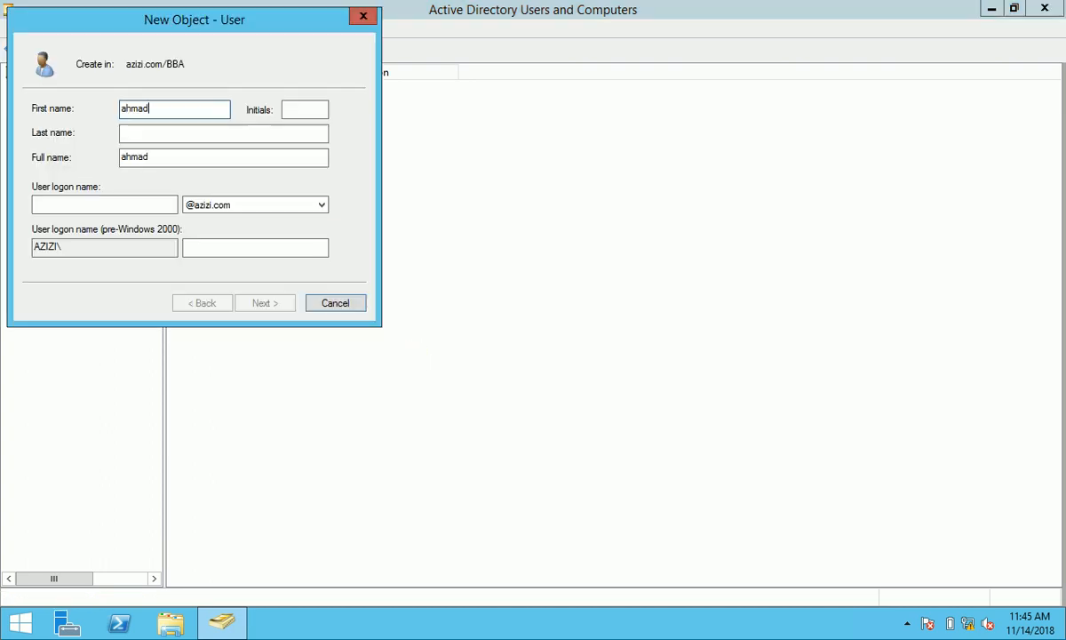
pyautogui.click(133, 205)
pyautogui.write('ahmad')
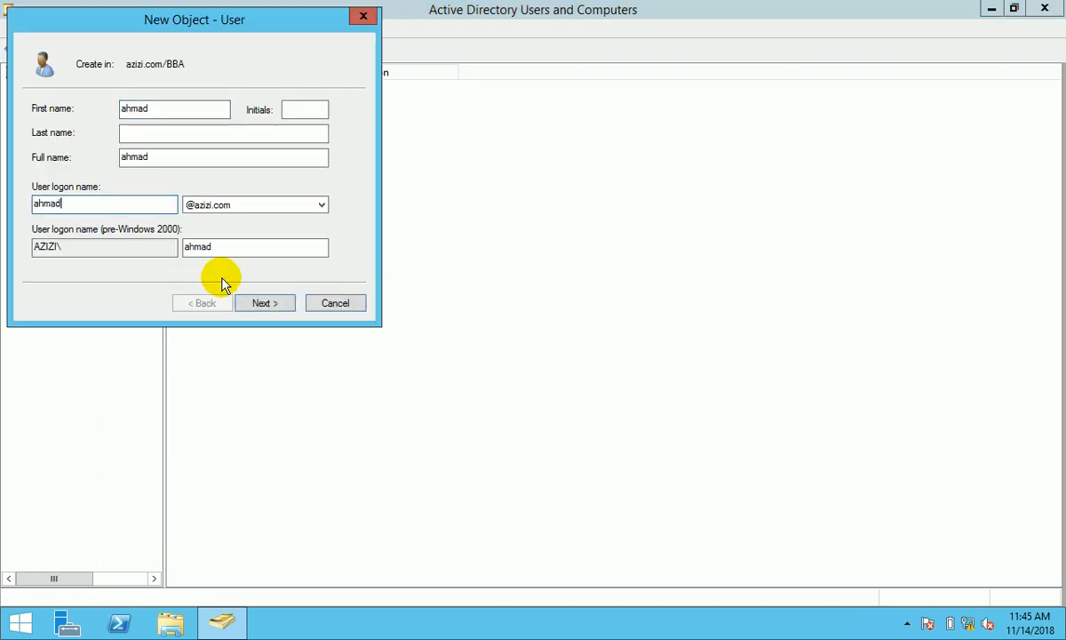
pyautogui.click(265, 303)
pyautogui.click(113, 162)
pyautogui.click(183, 112)
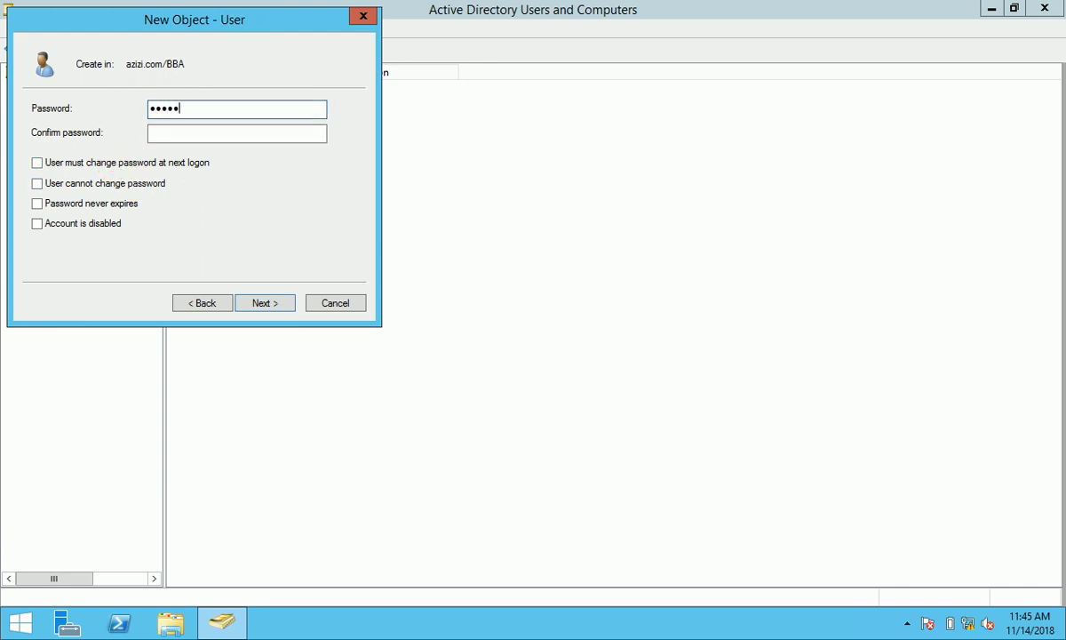
pyautogui.click(171, 132)
pyautogui.write('a')
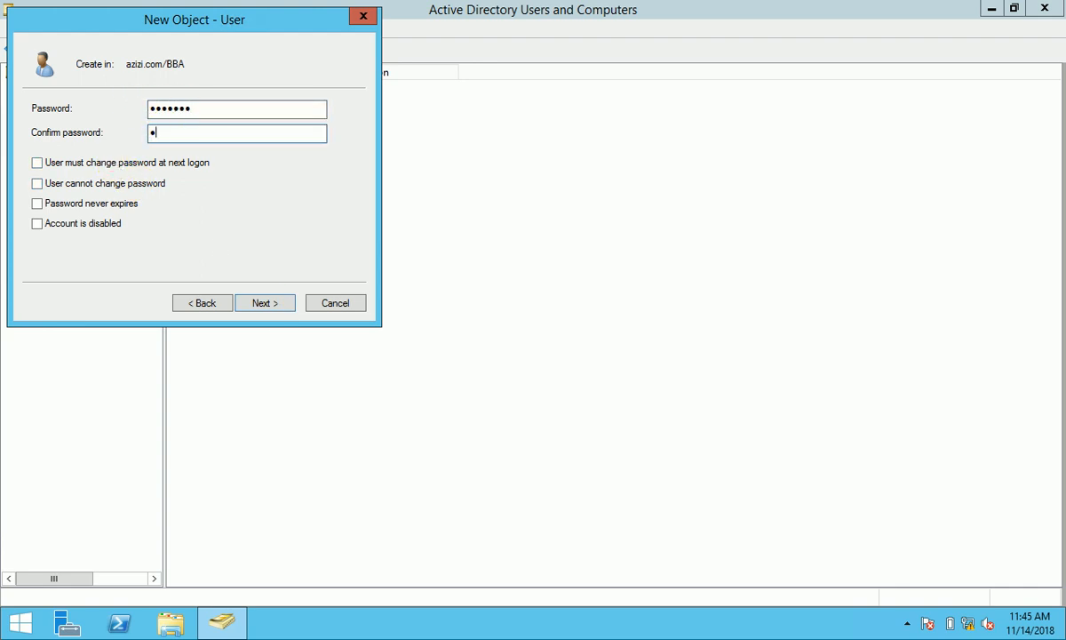
pyautogui.click(265, 303)
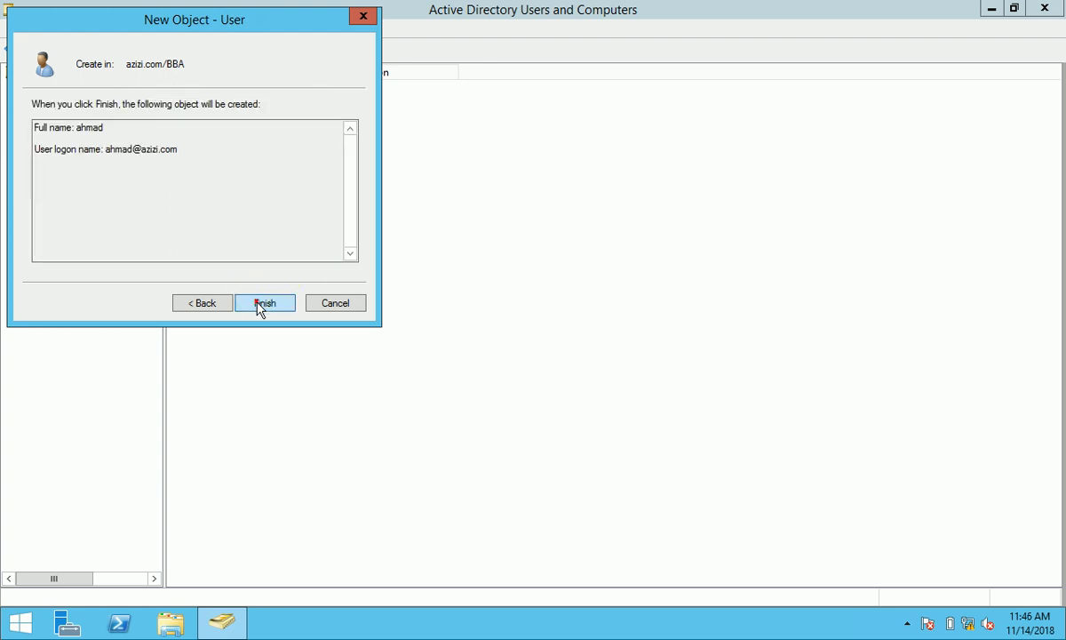
pyautogui.click(260, 305)
# - Fill in a second BBA user's name, logon name and password, without forced password change
pyautogui.rightClick(262, 206)
pyautogui.click(353, 273)
pyautogui.click(468, 420)
pyautogui.write('asad')
pyautogui.click(114, 204)
pyautogui.write('asad')
pyautogui.click(264, 303)
pyautogui.click(80, 163)
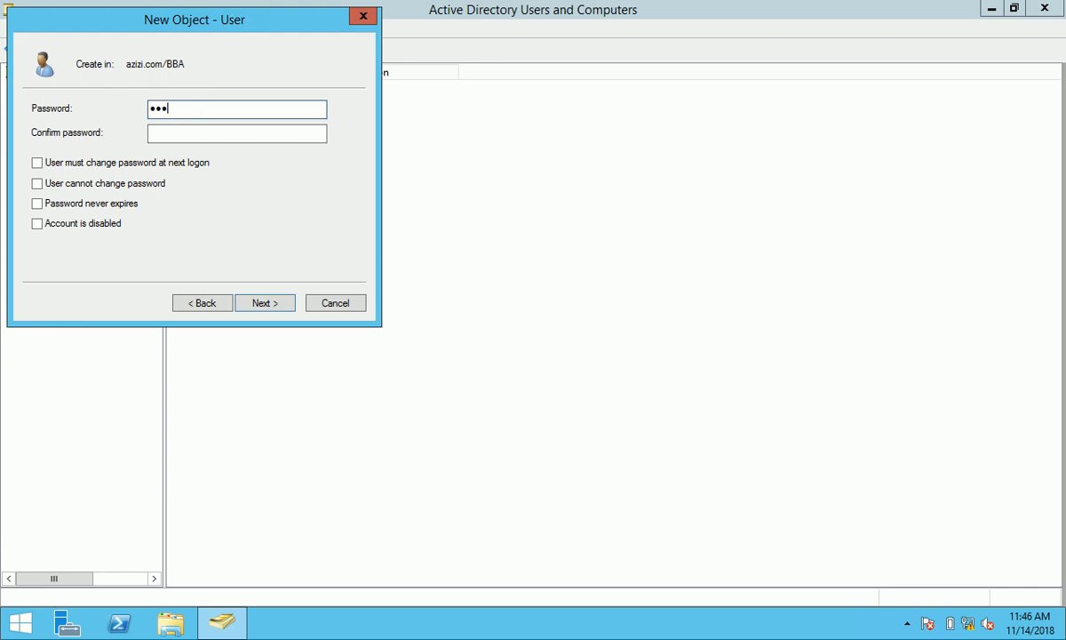
pyautogui.write('1')
pyautogui.click(188, 136)
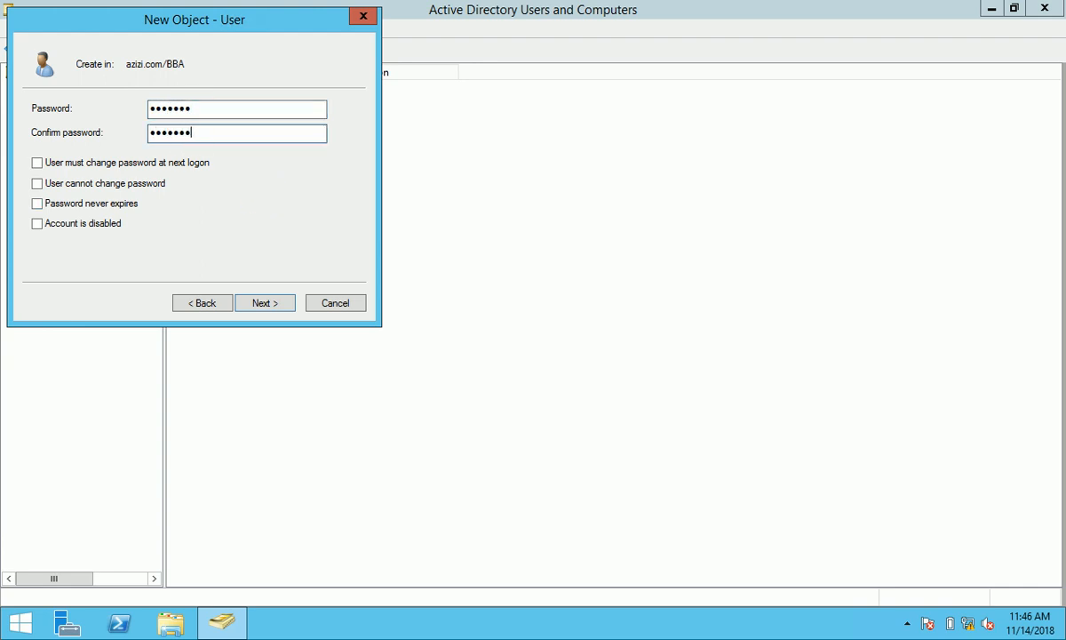
pyautogui.click(257, 307)
# - Finish the second user, then start another BBA user with first and logon names entered
pyautogui.click(257, 303)
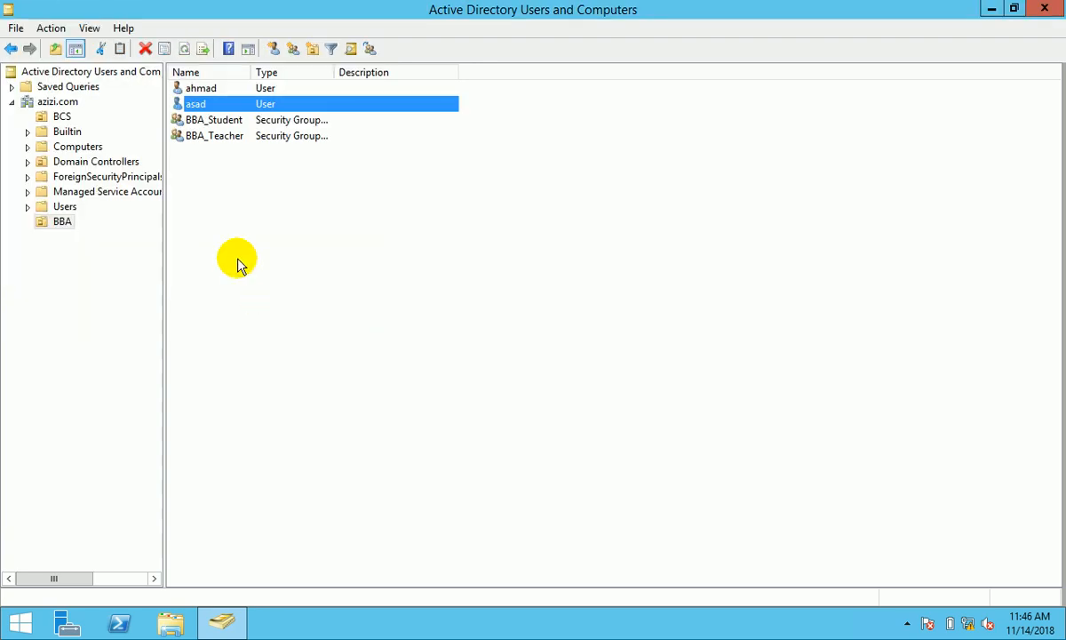
pyautogui.rightClick(238, 264)
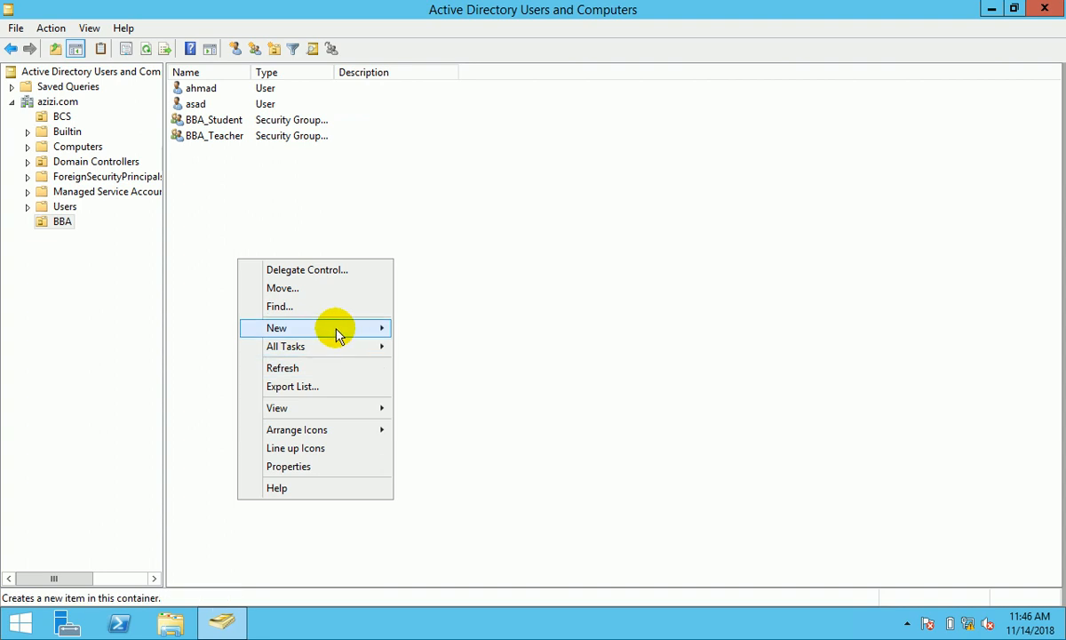
pyautogui.moveTo(337, 334)
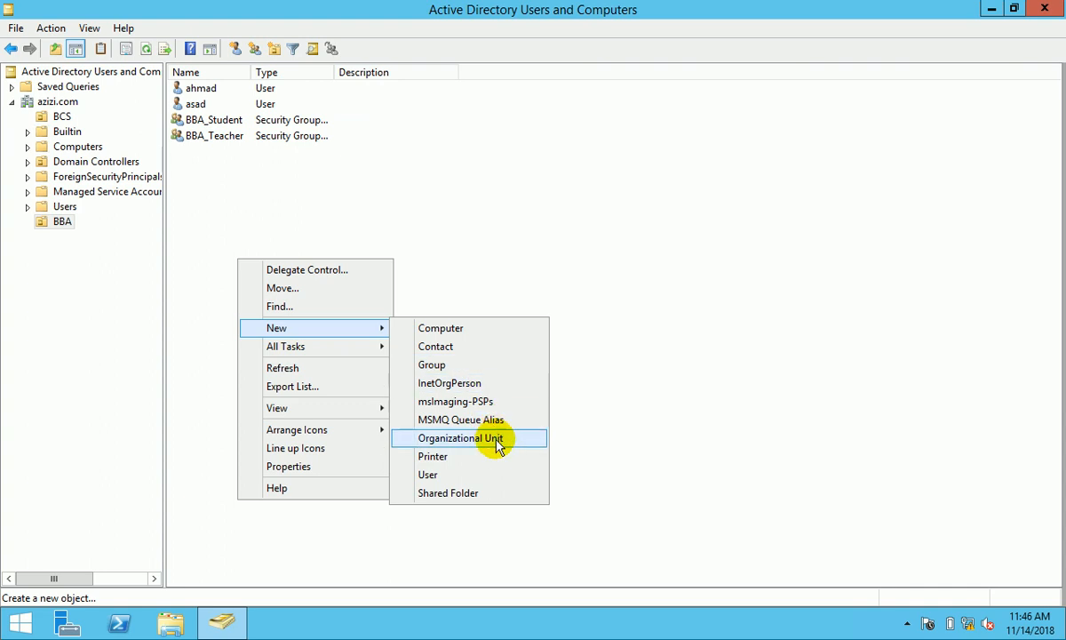
pyautogui.click(463, 474)
pyautogui.write('wali')
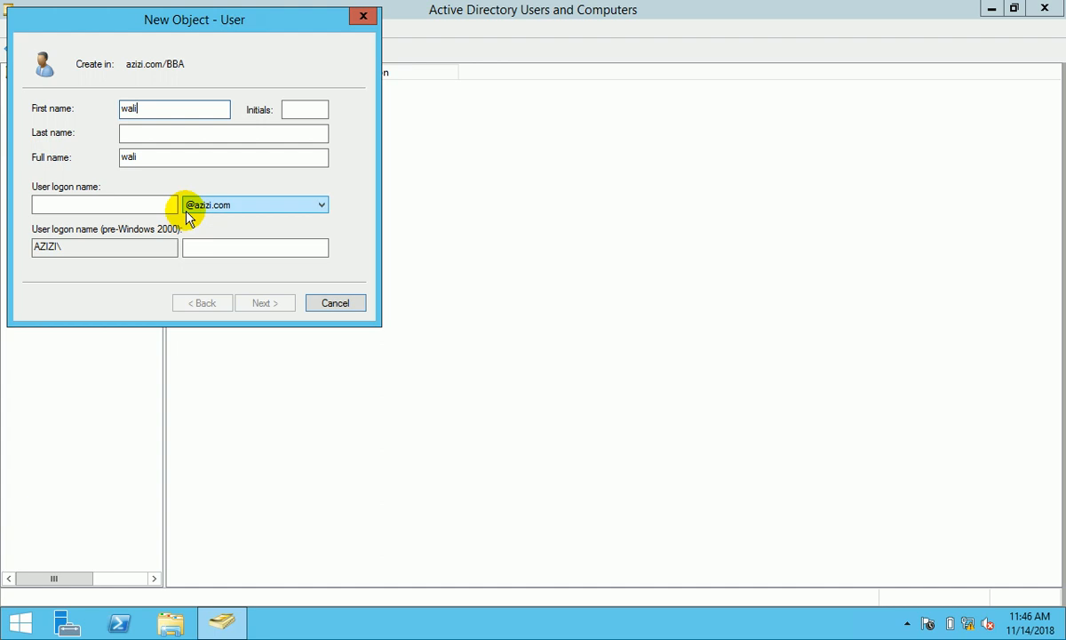
pyautogui.click(133, 204)
pyautogui.write('wali')
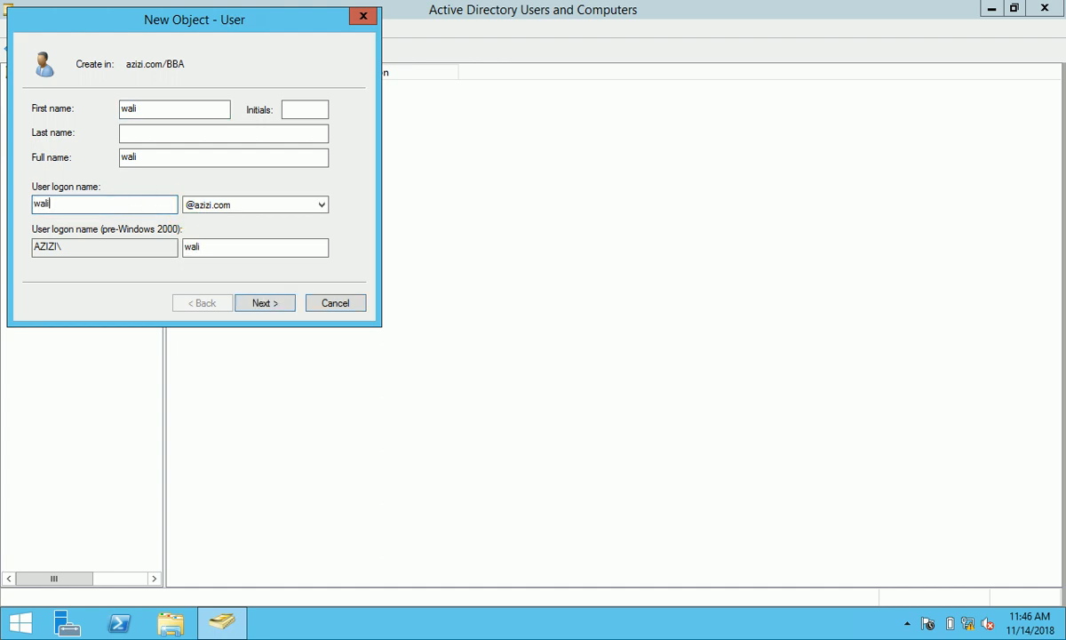
# - Set the new account's password without forced change at next logon and finish creating it
pyautogui.click(267, 303)
pyautogui.click(267, 303)
pyautogui.click(204, 303)
pyautogui.click(130, 163)
pyautogui.click(171, 109)
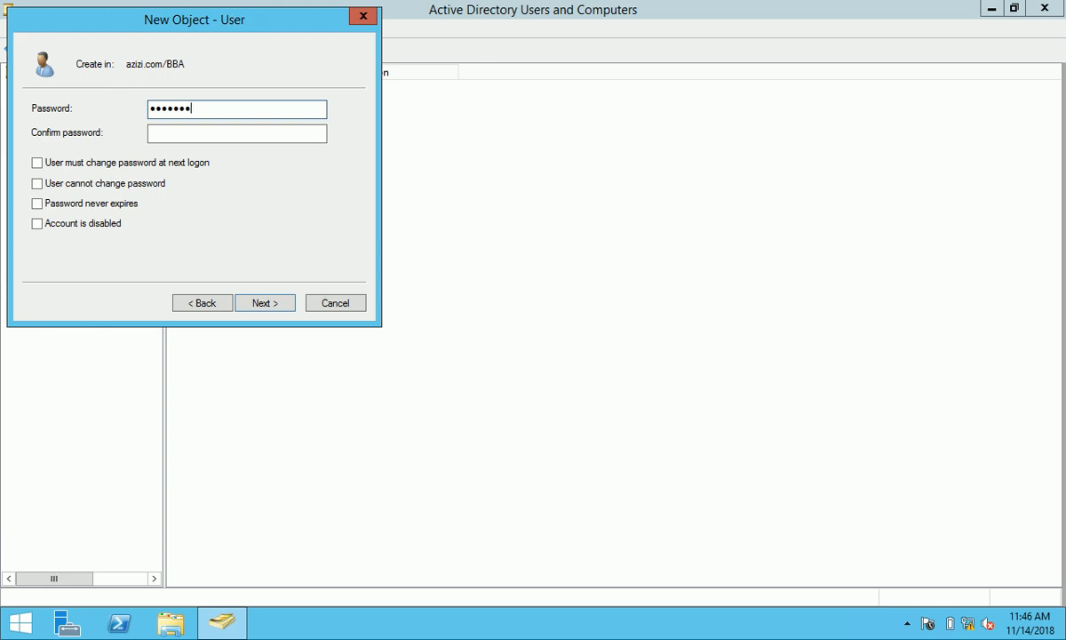
pyautogui.click(191, 133)
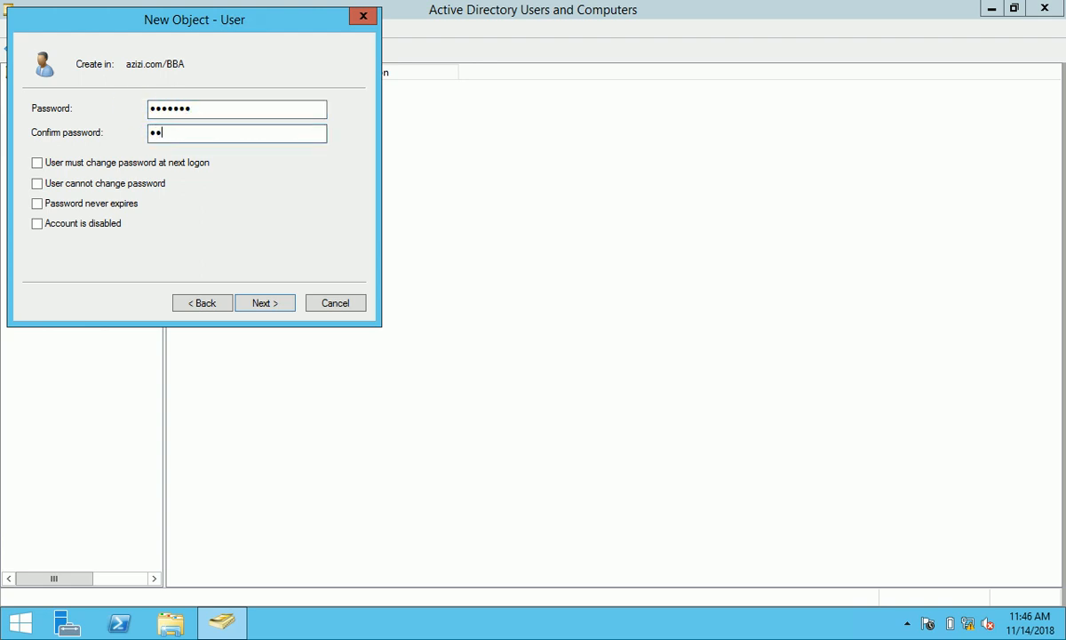
pyautogui.click(279, 303)
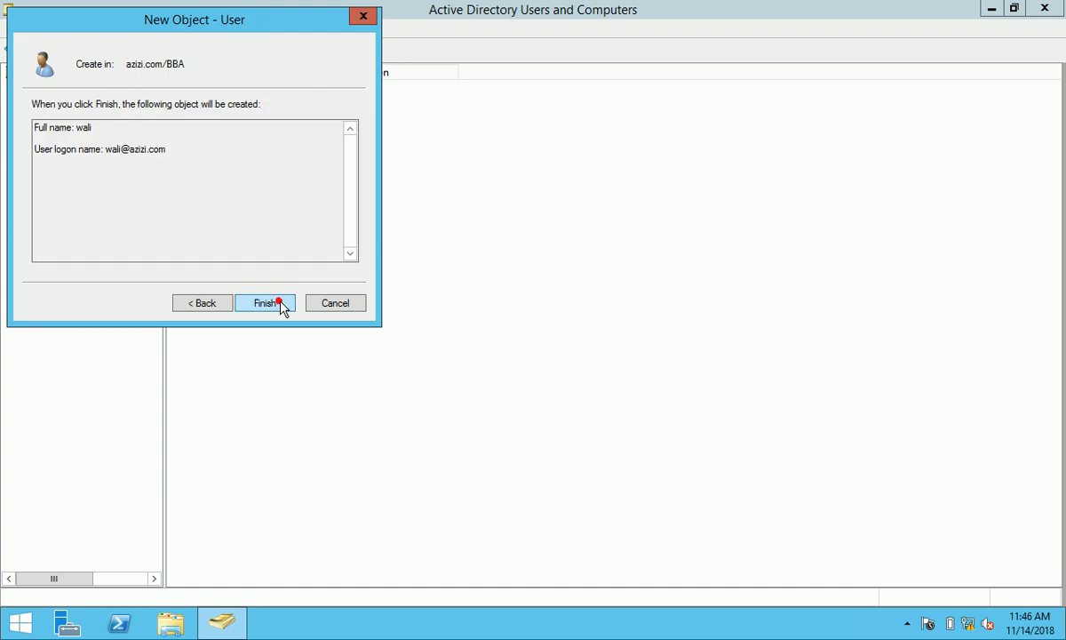
pyautogui.click(280, 303)
# - Start a new user in the BBA container, entering its first name and logon name
pyautogui.rightClick(227, 208)
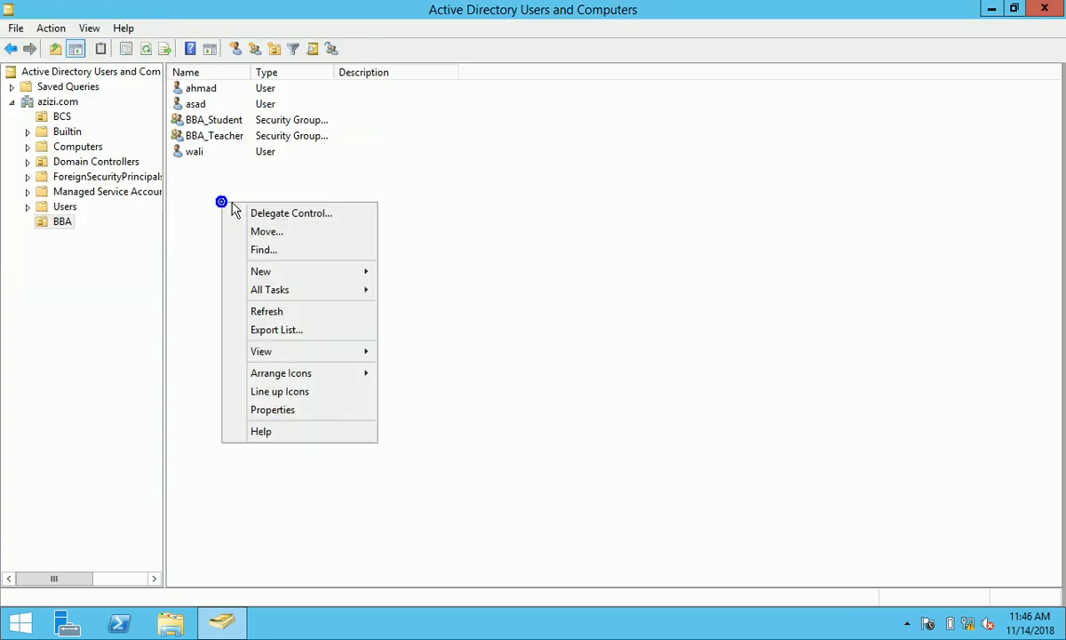
pyautogui.click(337, 271)
pyautogui.click(452, 421)
pyautogui.write('samir')
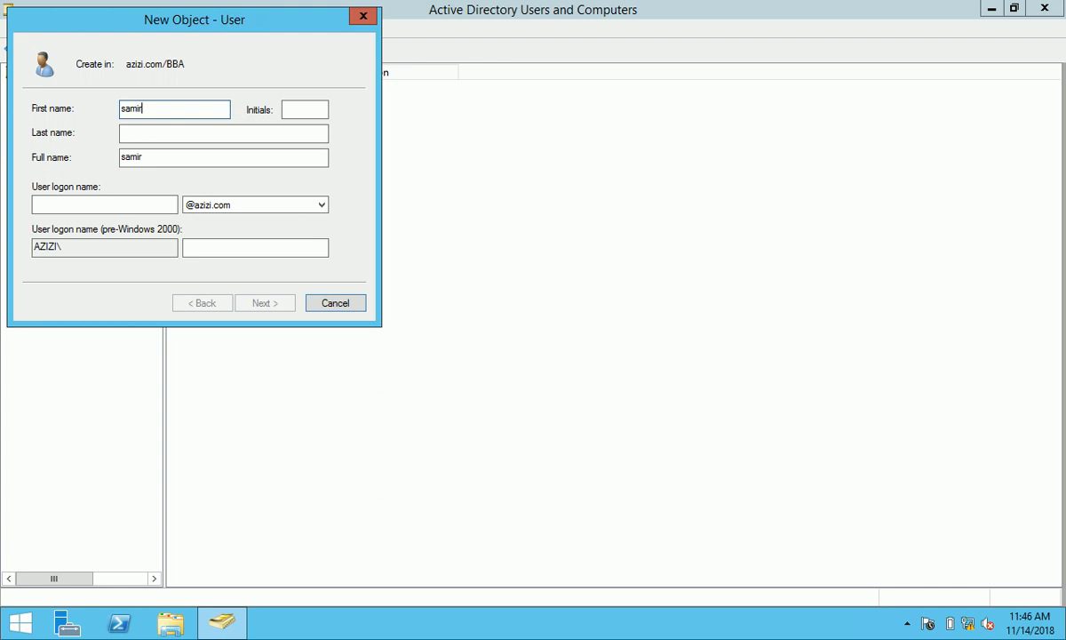
pyautogui.click(113, 206)
pyautogui.write('samir')
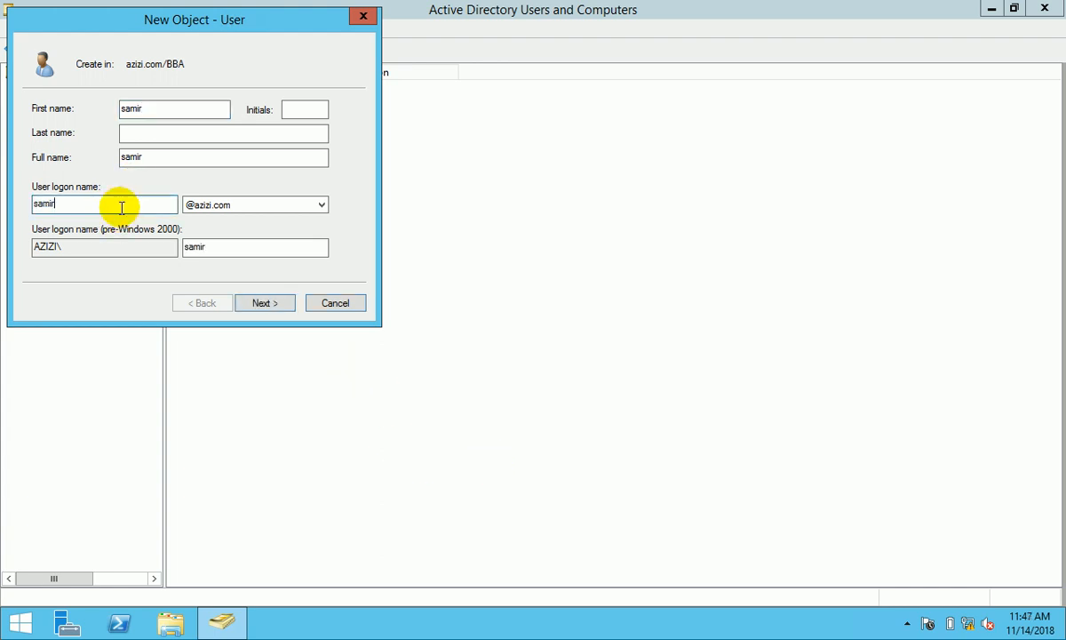
# - Set and confirm the account password with no forced change at logon, and finish
pyautogui.click(265, 303)
pyautogui.click(88, 163)
pyautogui.click(200, 110)
pyautogui.write('P@')
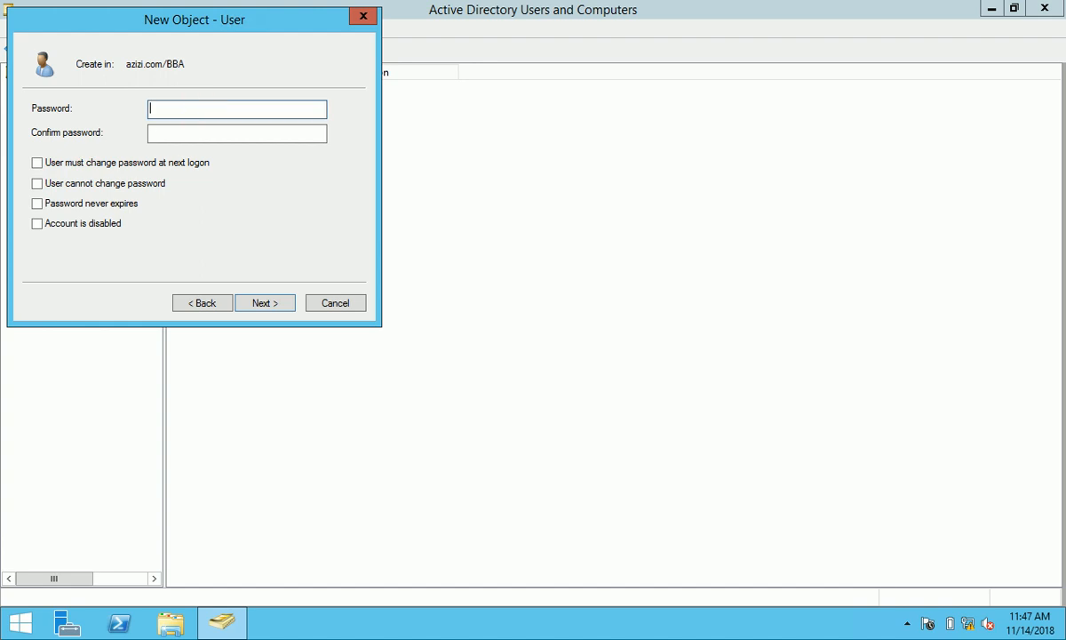
pyautogui.write('•••••')
pyautogui.click(196, 138)
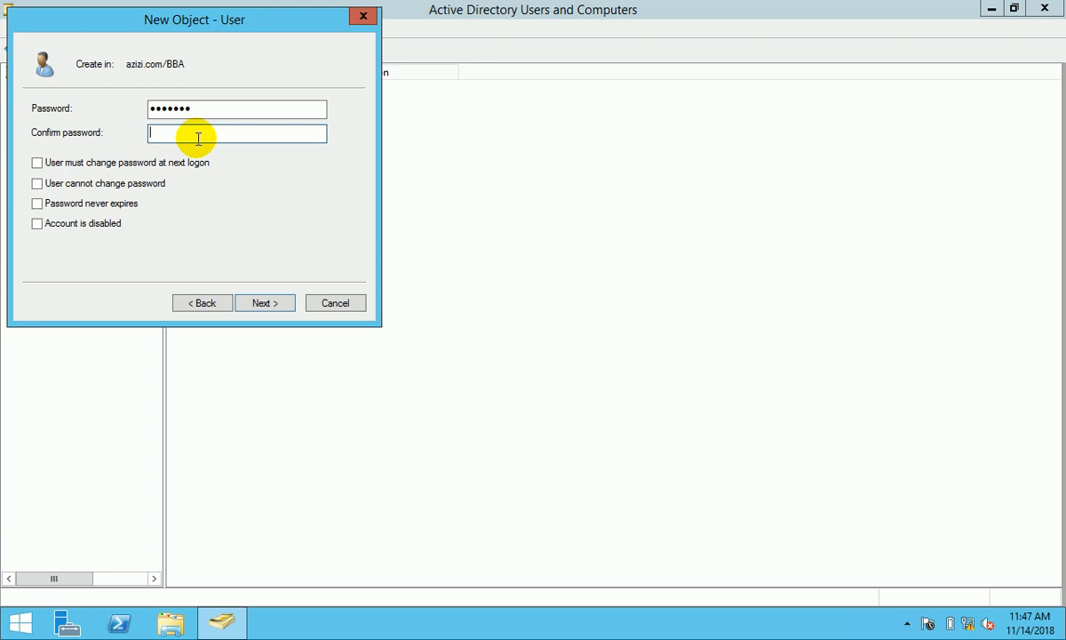
pyautogui.write('P@')
pyautogui.write('•••••')
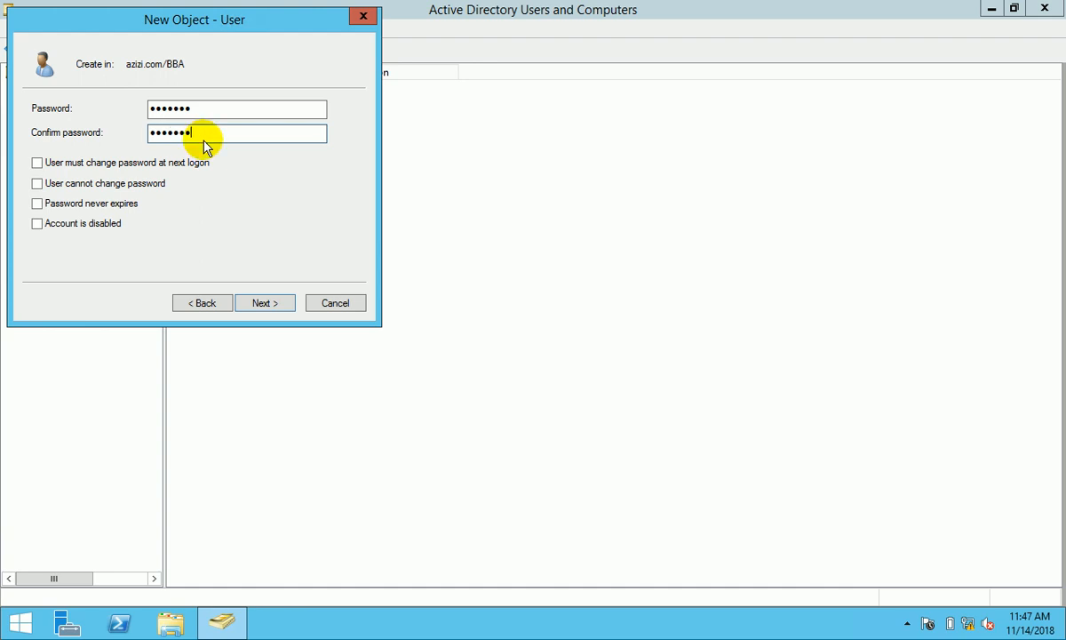
pyautogui.click(266, 303)
pyautogui.click(271, 303)
pyautogui.click(276, 304)
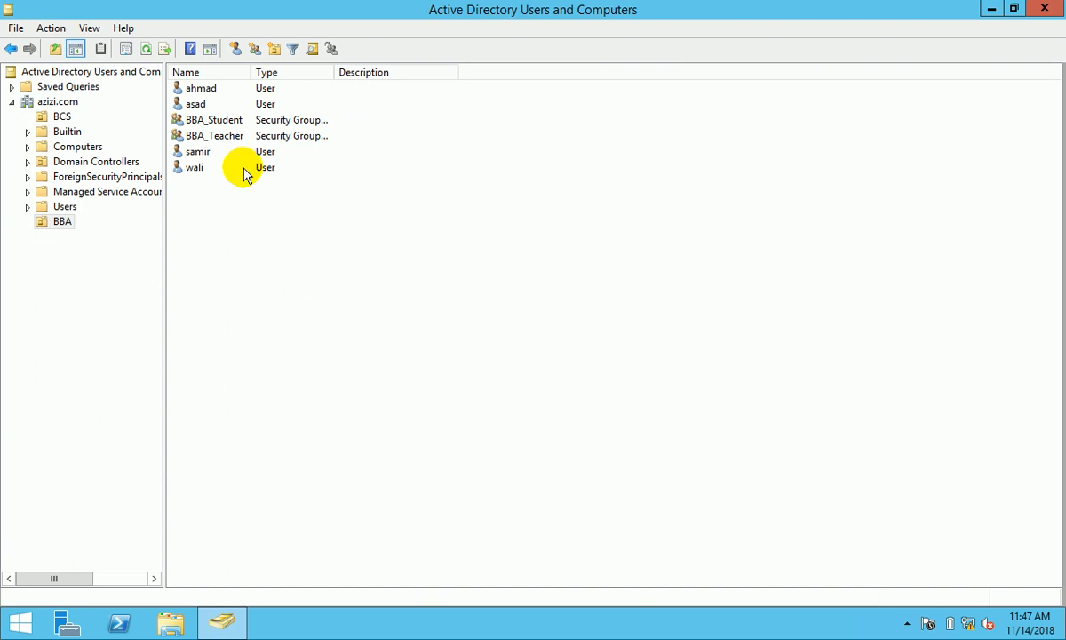
# - Add two BBA users as members of BBA_Student, correcting a misspelled name, and apply
pyautogui.doubleClick(218, 121)
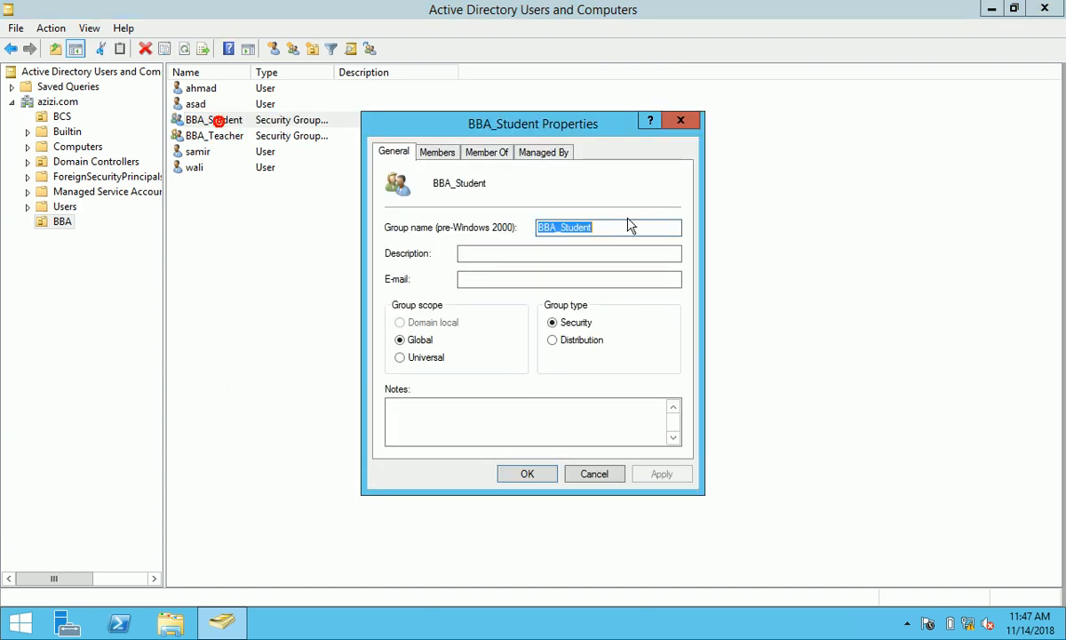
pyautogui.click(438, 153)
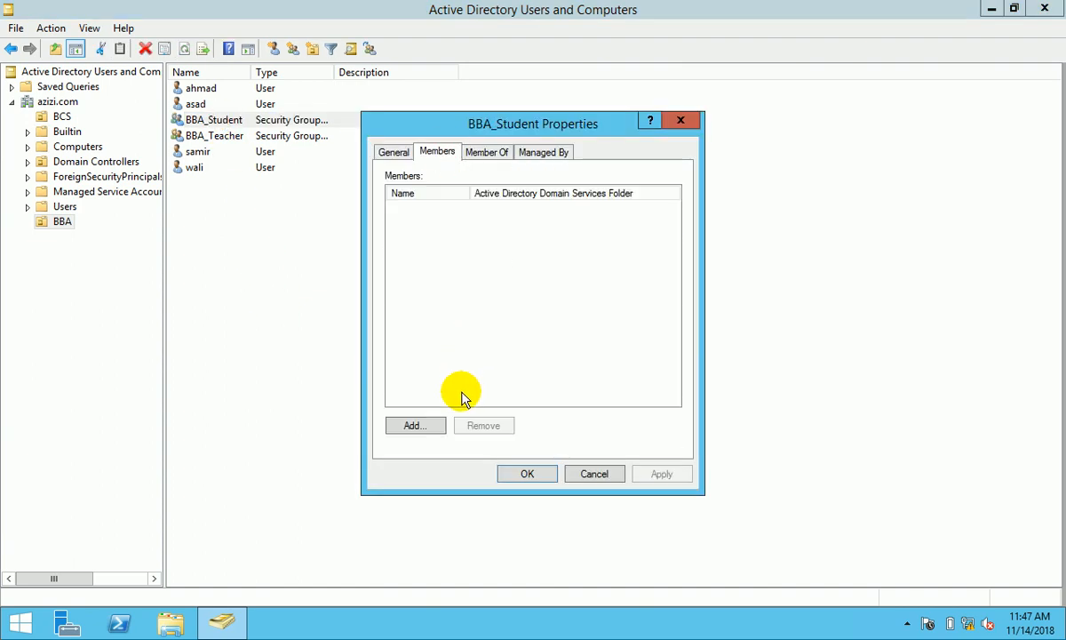
pyautogui.click(422, 427)
pyautogui.write('ahamd')
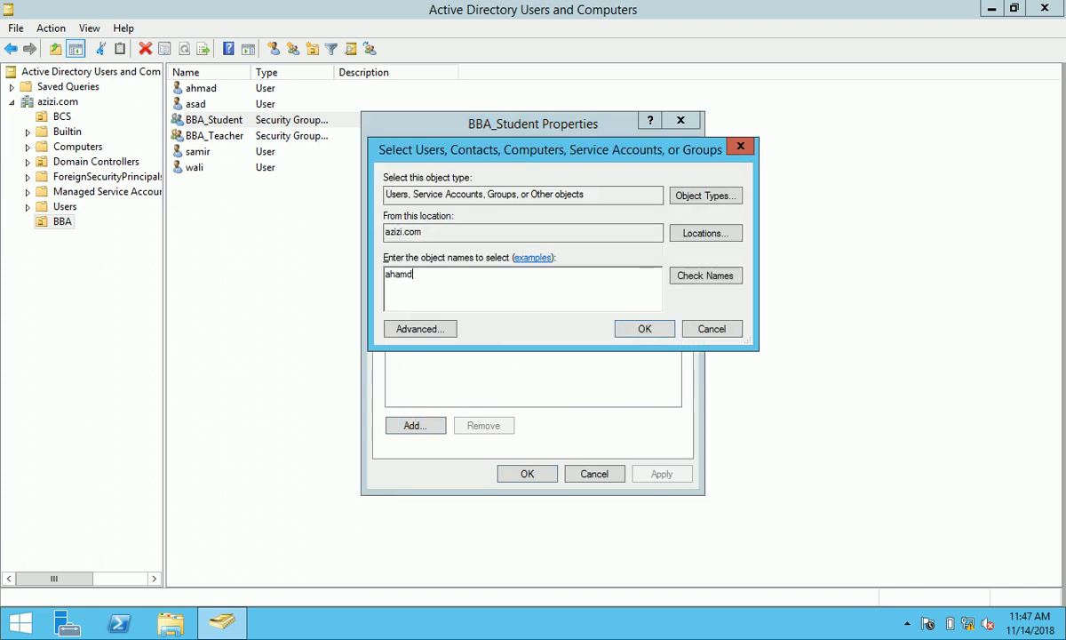
pyautogui.write(';asad')
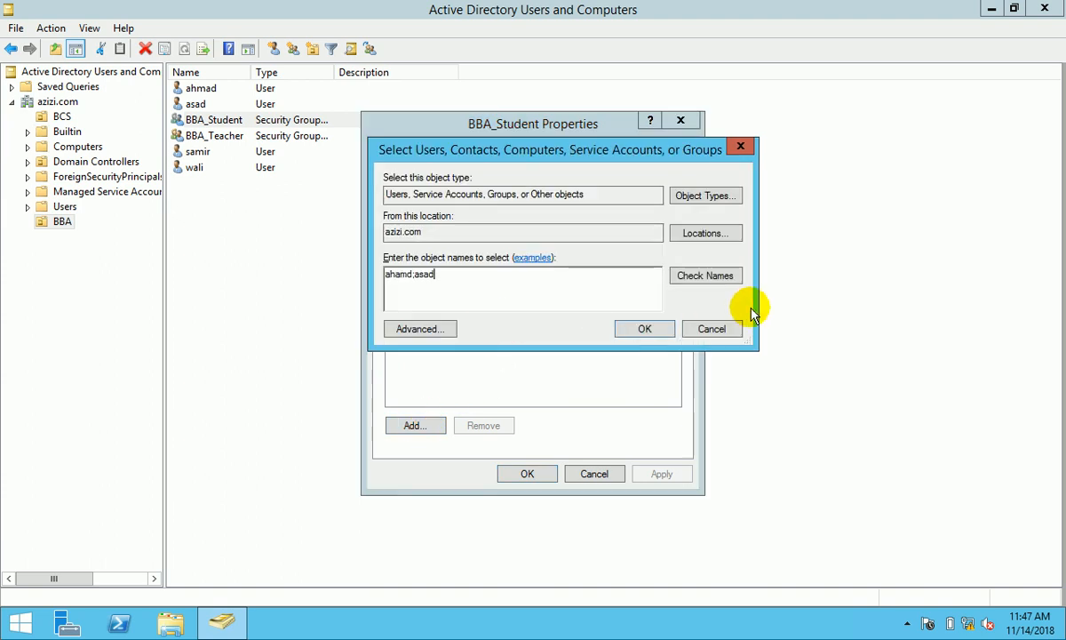
pyautogui.click(704, 276)
pyautogui.click(738, 423)
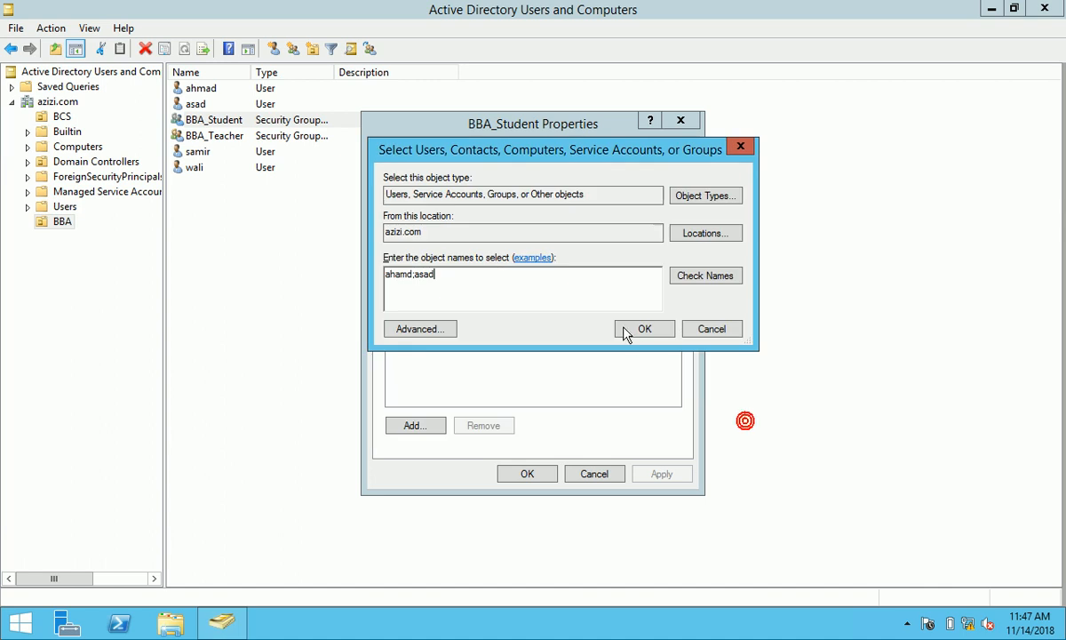
pyautogui.click(400, 274)
pyautogui.press('BackSpace')
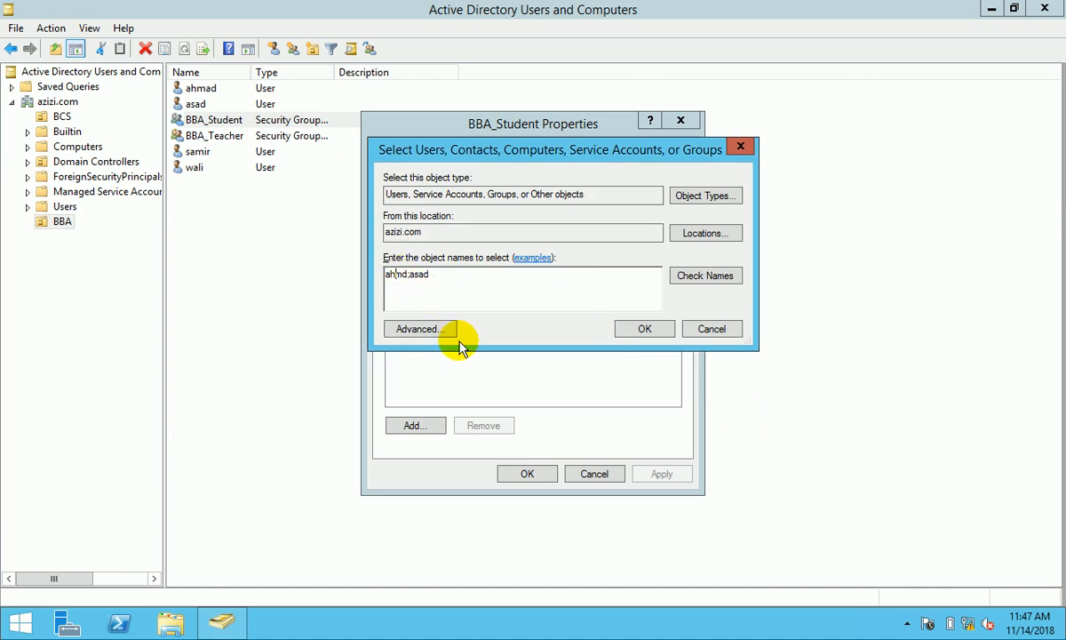
pyautogui.click(402, 270)
pyautogui.write('a')
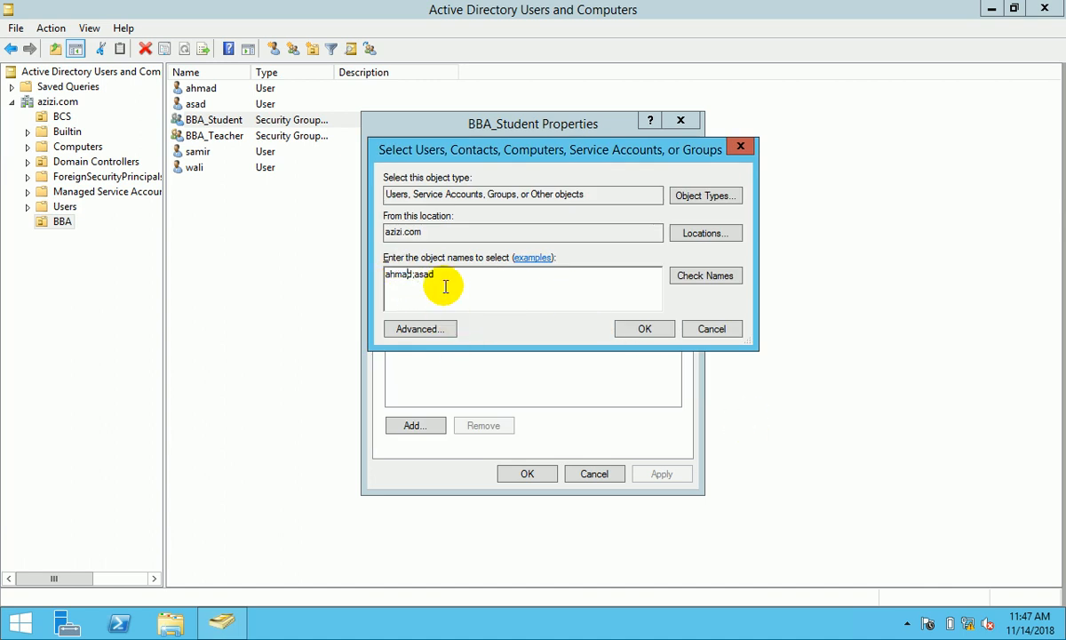
pyautogui.click(725, 275)
pyautogui.click(647, 338)
pyautogui.click(653, 471)
pyautogui.click(536, 476)
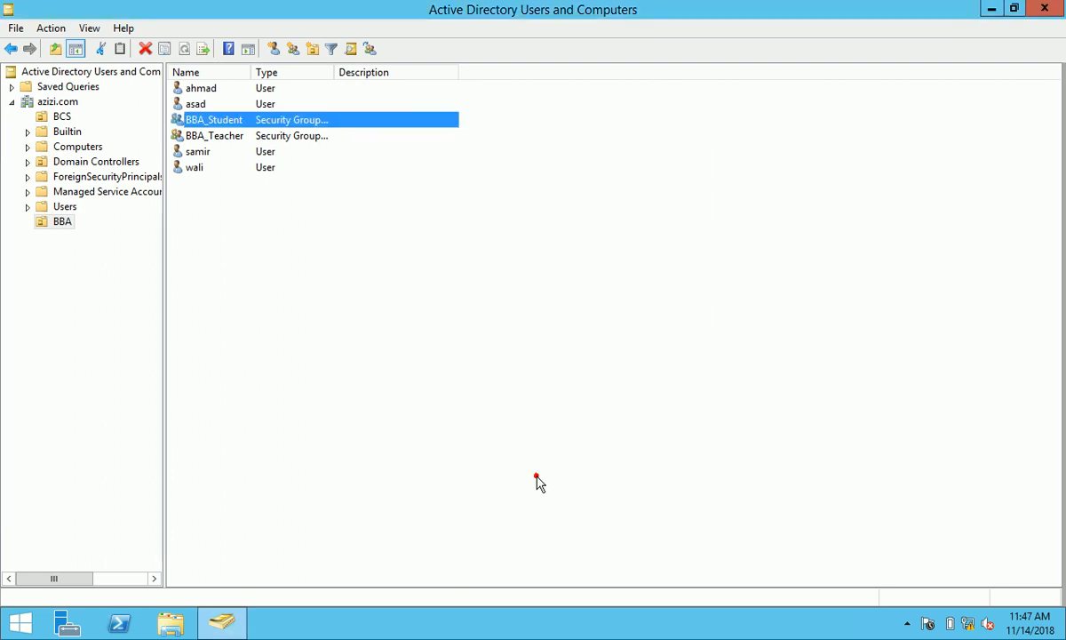
# - Add the other two BBA users to BBA_Teacher, apply, and close the console
pyautogui.doubleClick(213, 136)
pyautogui.click(451, 155)
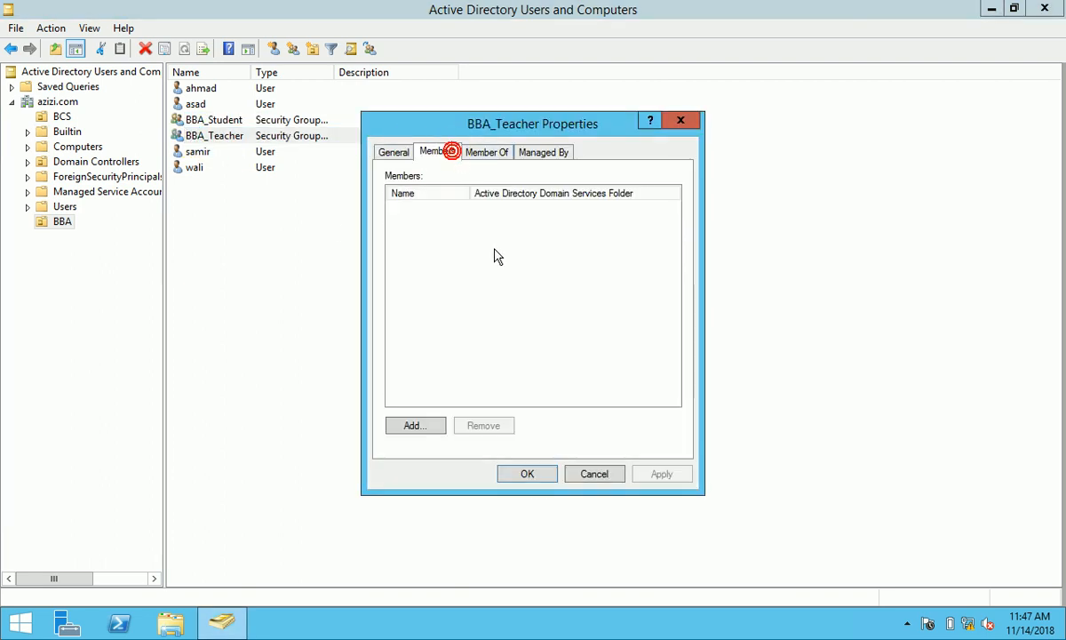
pyautogui.click(415, 424)
pyautogui.write('w')
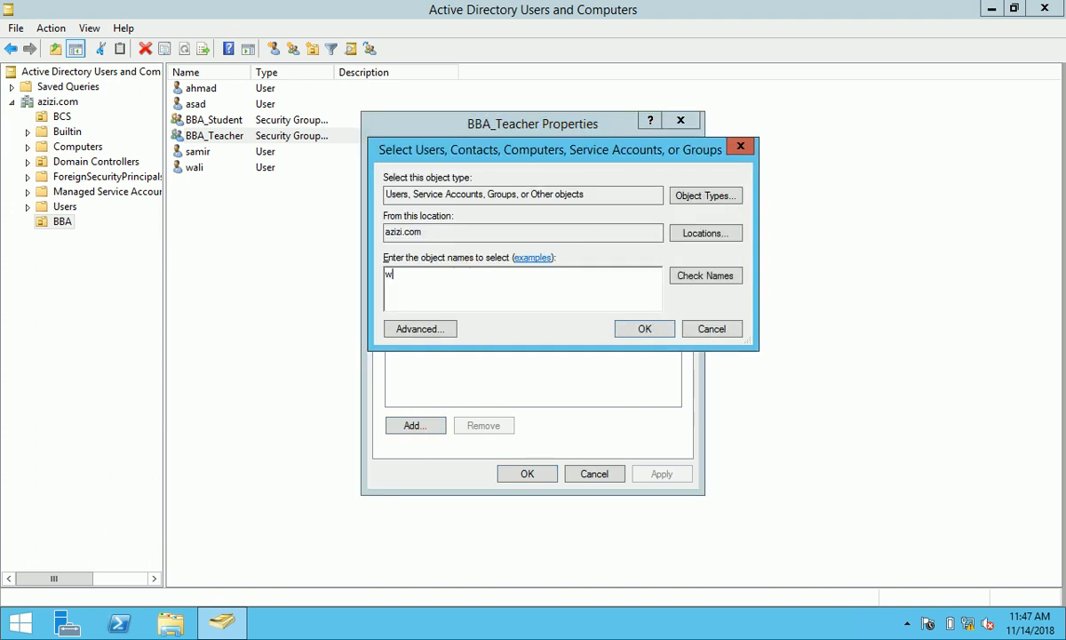
pyautogui.write('ali;samir')
pyautogui.click(682, 275)
pyautogui.click(646, 329)
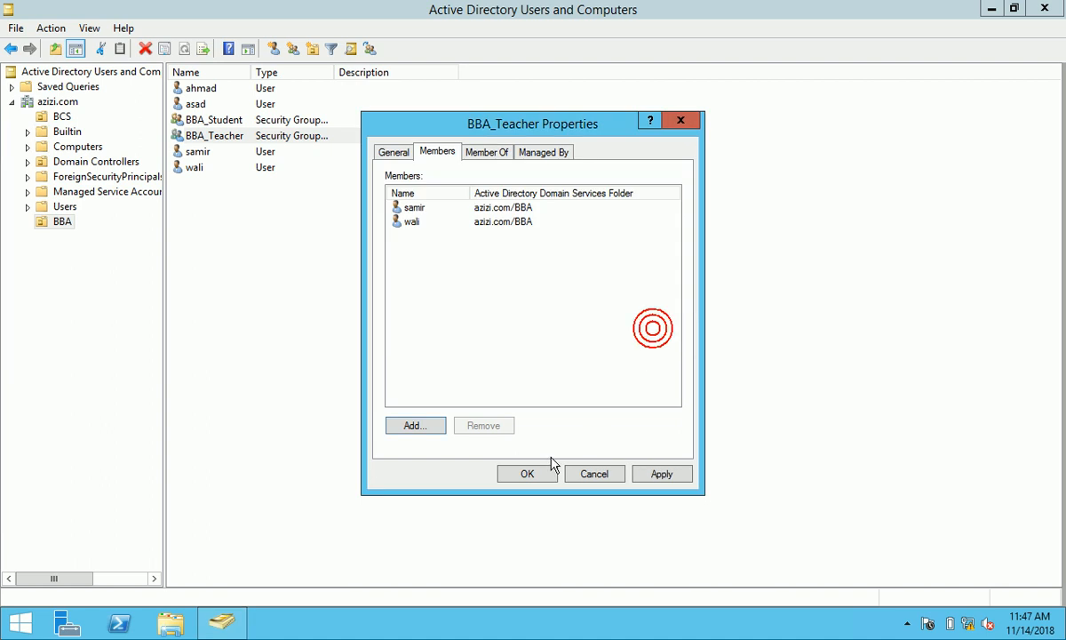
pyautogui.click(649, 475)
pyautogui.click(533, 473)
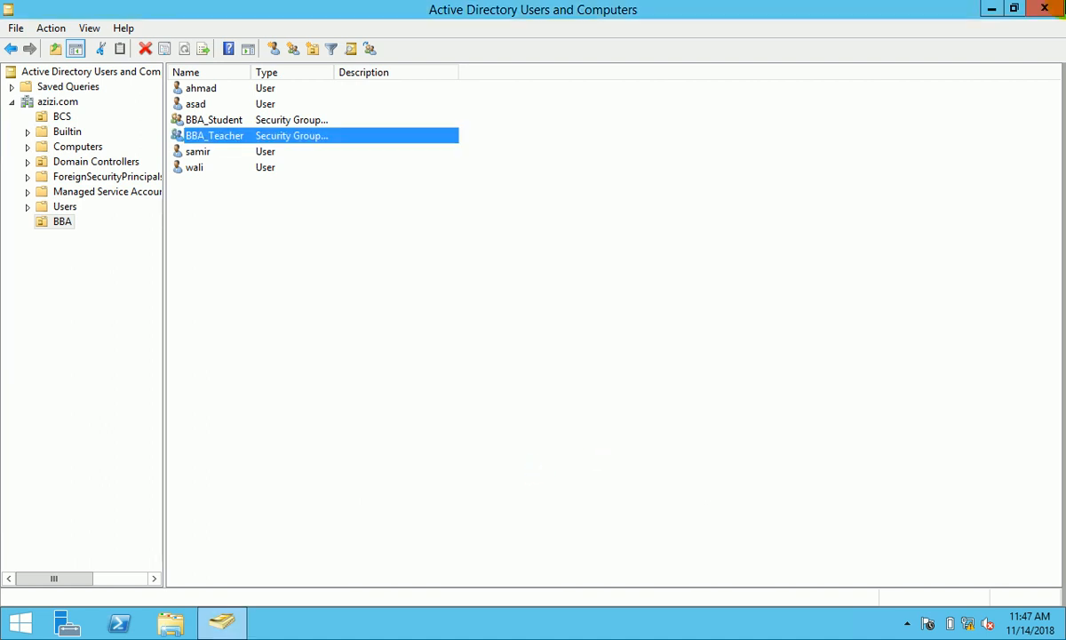
pyautogui.click(1049, 9)
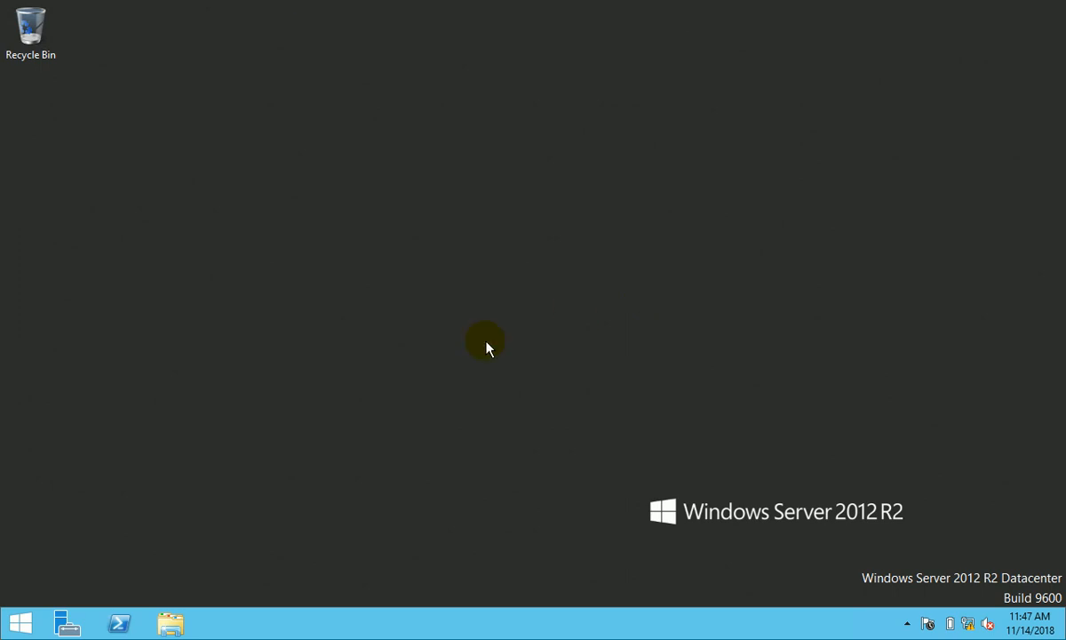
# - Create a folder named Azizi on Local Disk (C:) and open it
pyautogui.press('super+e')
pyautogui.doubleClick(223, 250)
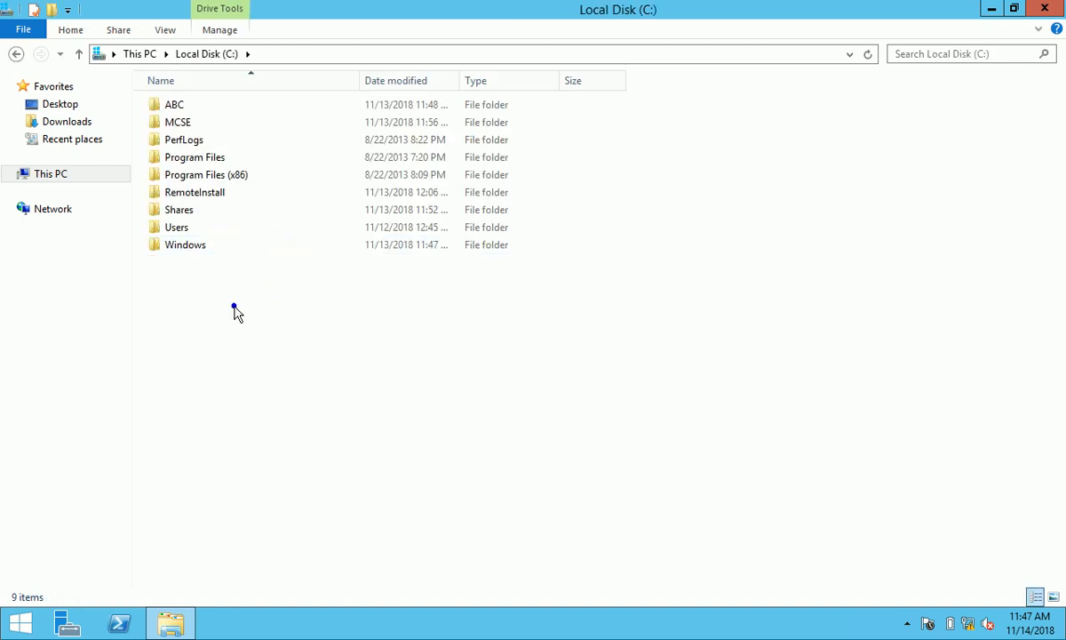
pyautogui.rightClick(235, 310)
pyautogui.click(330, 455)
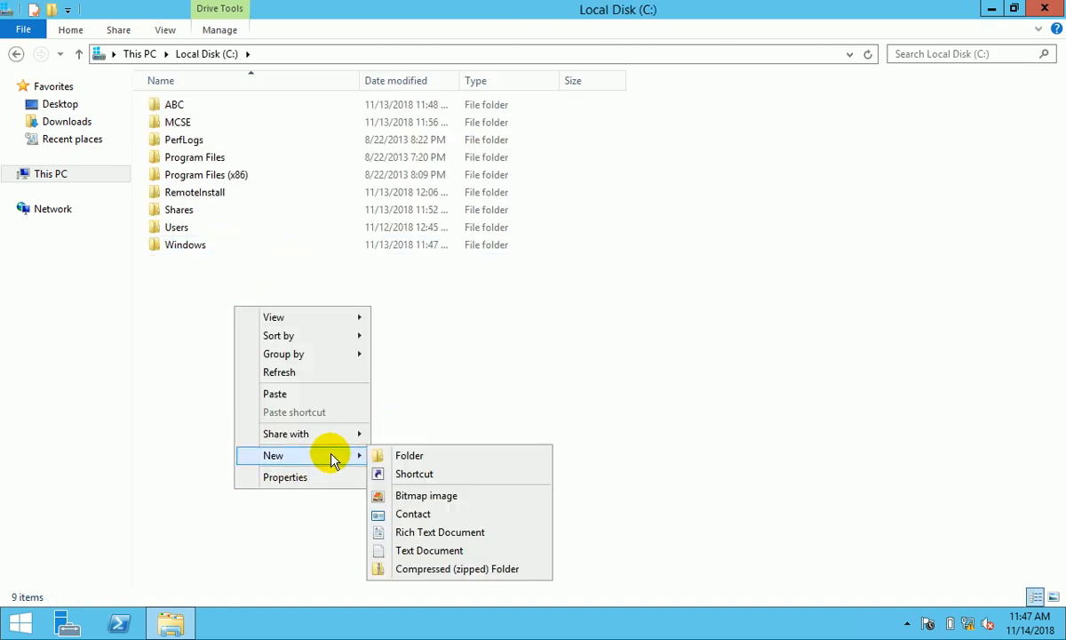
pyautogui.click(435, 455)
pyautogui.write('Azizi')
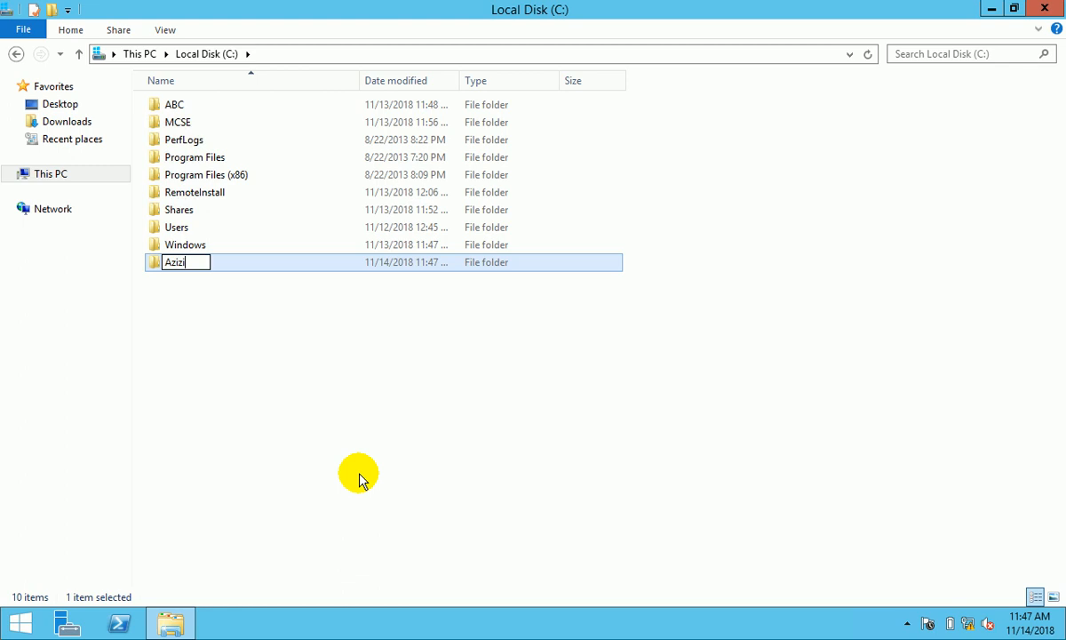
pyautogui.click(319, 385)
pyautogui.doubleClick(187, 262)
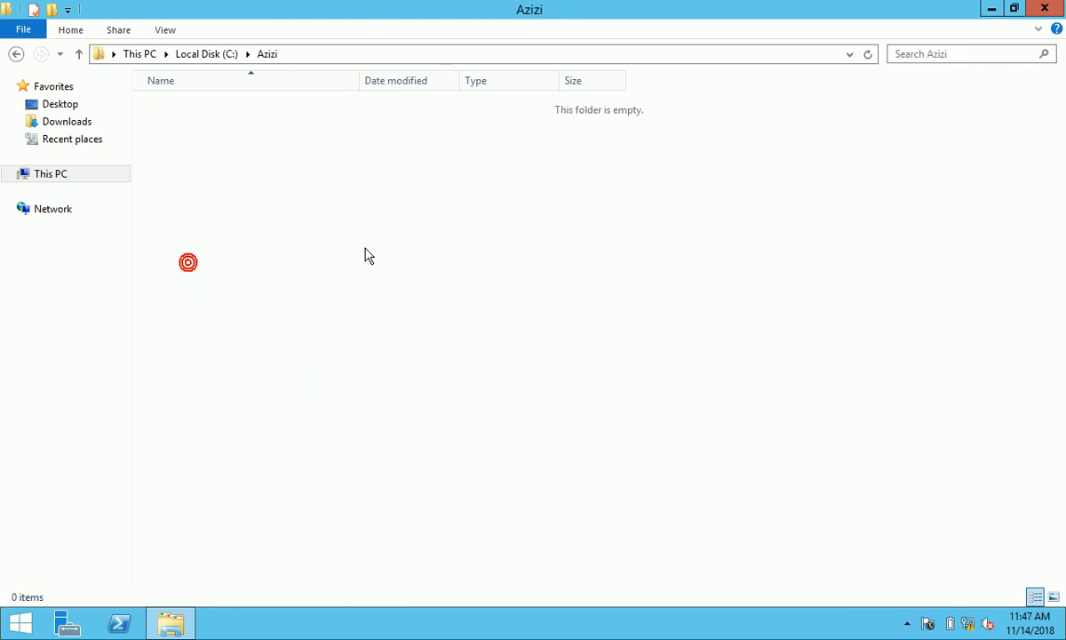
# - Create three folders in Azizi named BCS, BBA and Public
pyautogui.rightClick(288, 204)
pyautogui.click(421, 389)
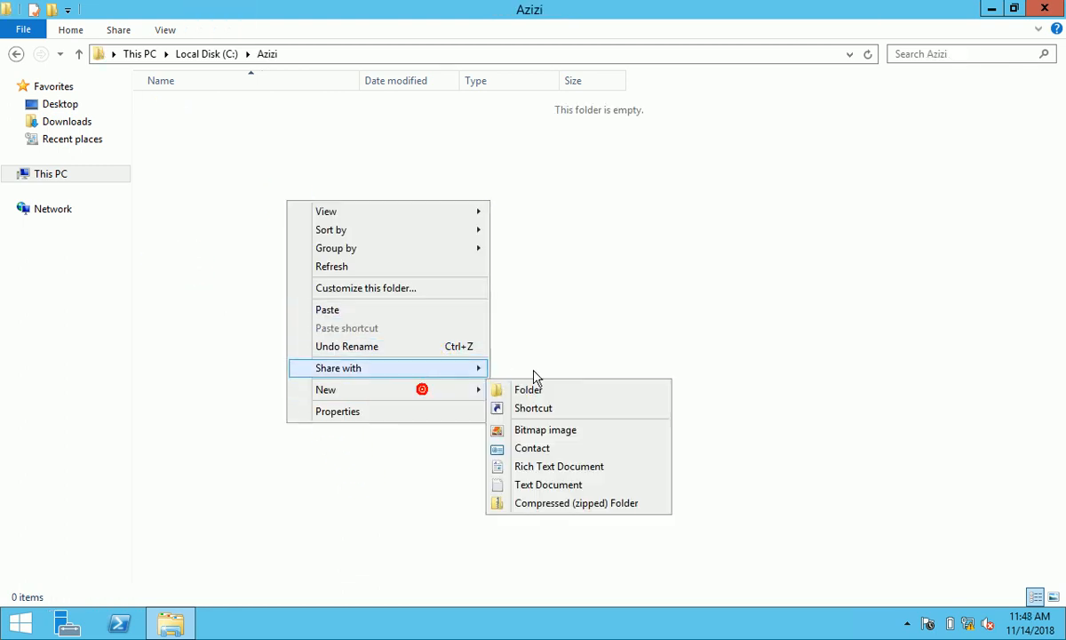
pyautogui.click(532, 390)
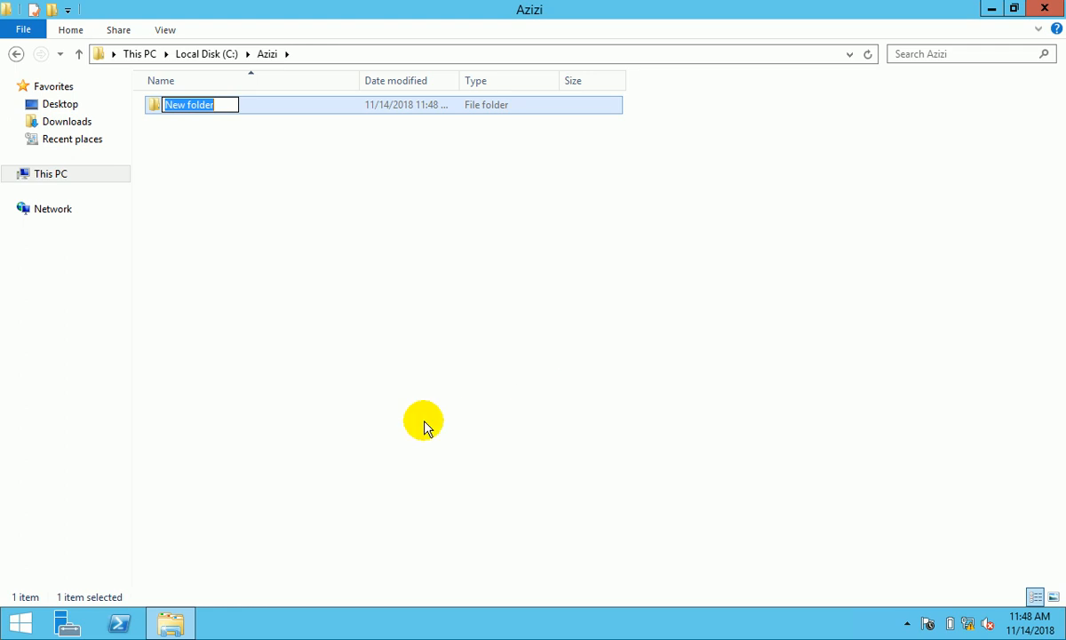
pyautogui.write('BCS')
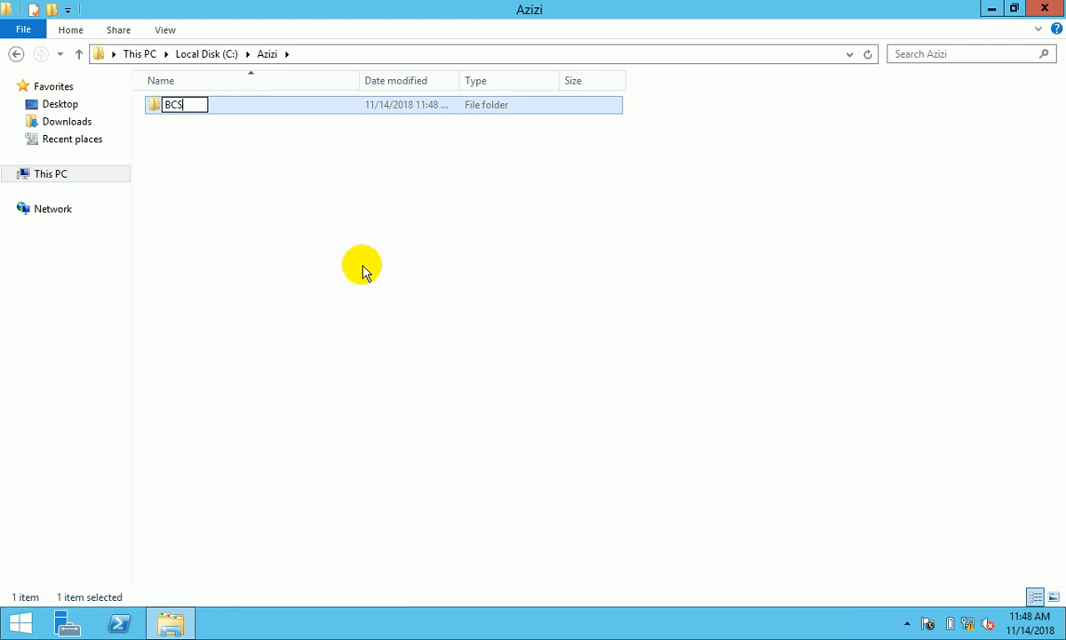
pyautogui.click(335, 180)
pyautogui.rightClick(330, 177)
pyautogui.click(429, 366)
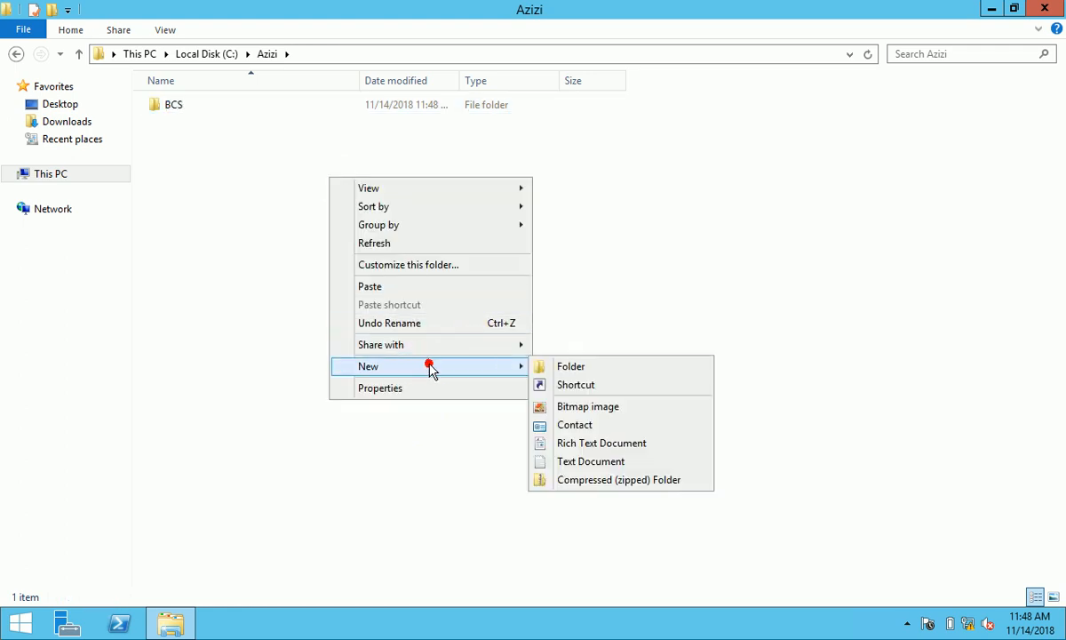
pyautogui.click(571, 367)
pyautogui.write('BBA')
pyautogui.click(350, 315)
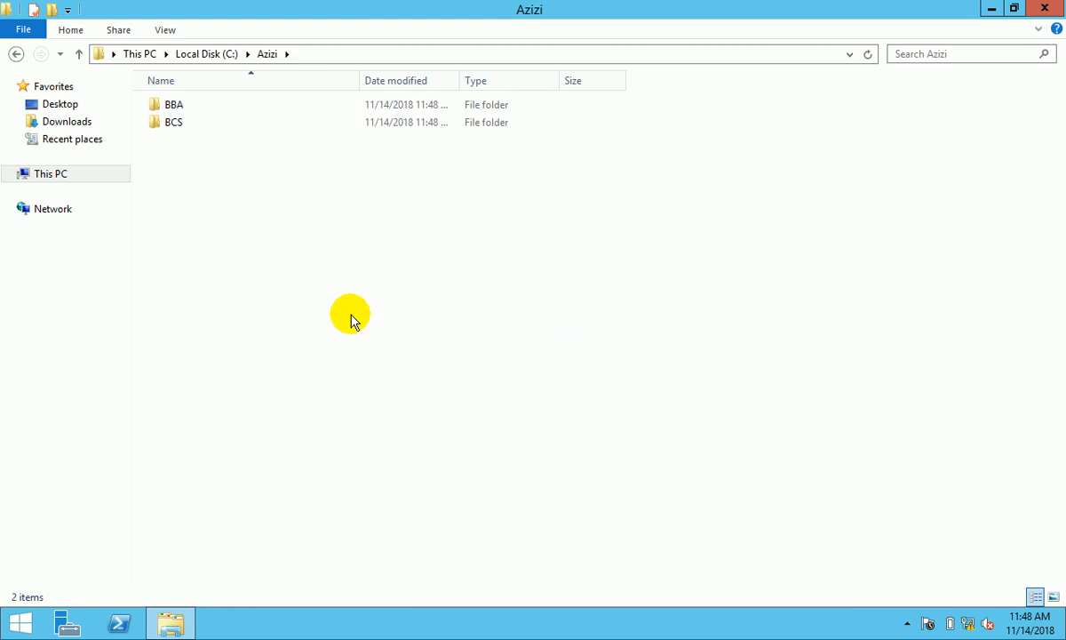
pyautogui.rightClick(252, 218)
pyautogui.click(404, 408)
pyautogui.click(523, 411)
pyautogui.write('Public')
pyautogui.click(402, 421)
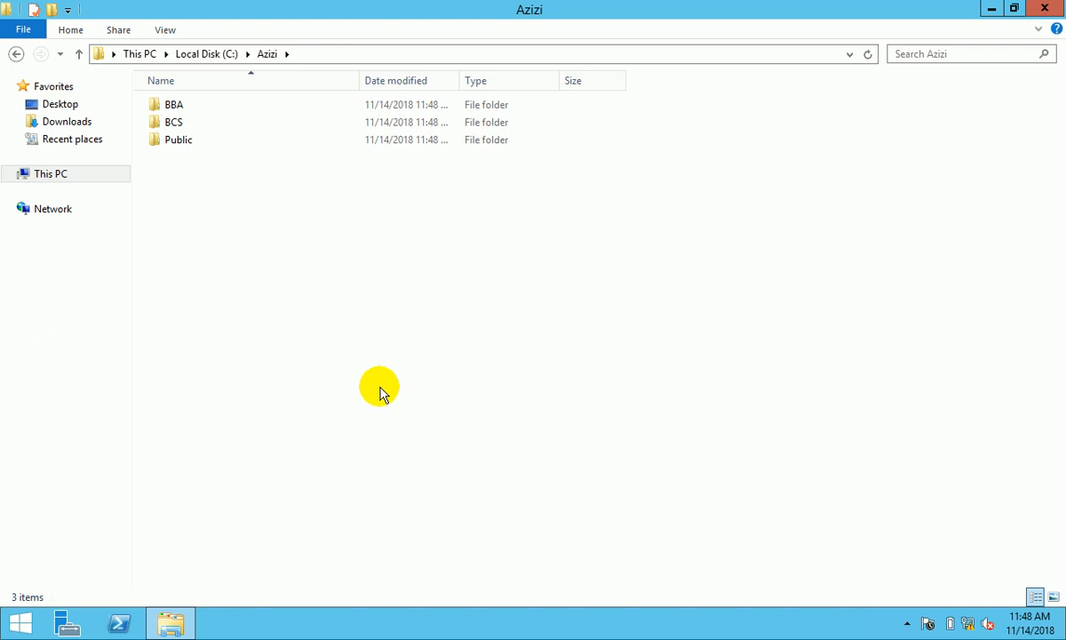
# - Open the BBA folder and create a subfolder named Teacher
pyautogui.click(187, 106)
pyautogui.doubleClick(187, 106)
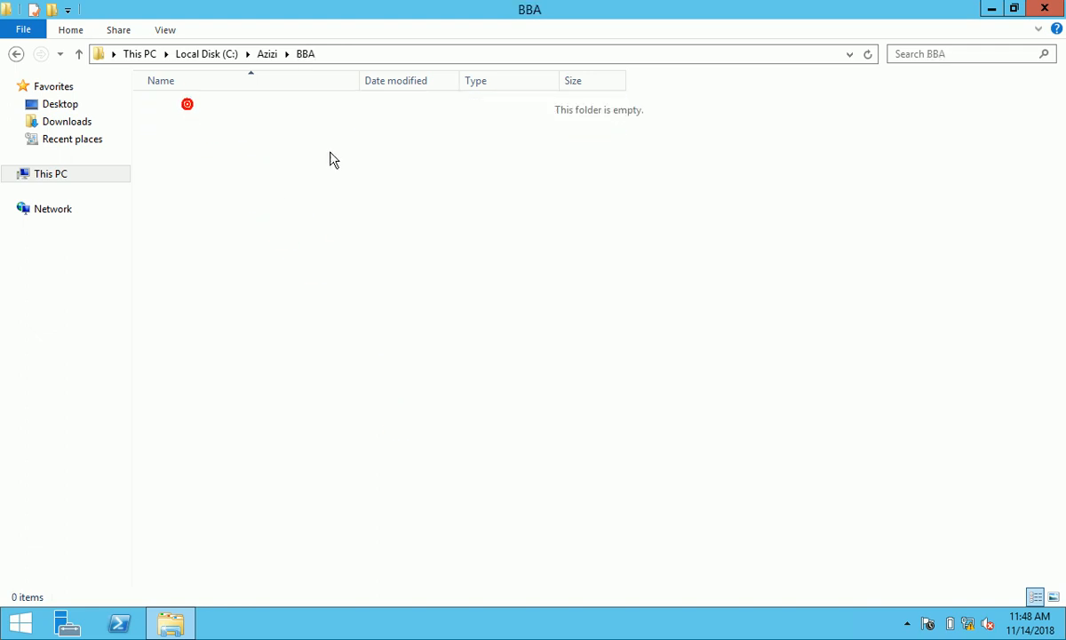
pyautogui.rightClick(262, 190)
pyautogui.moveTo(418, 376)
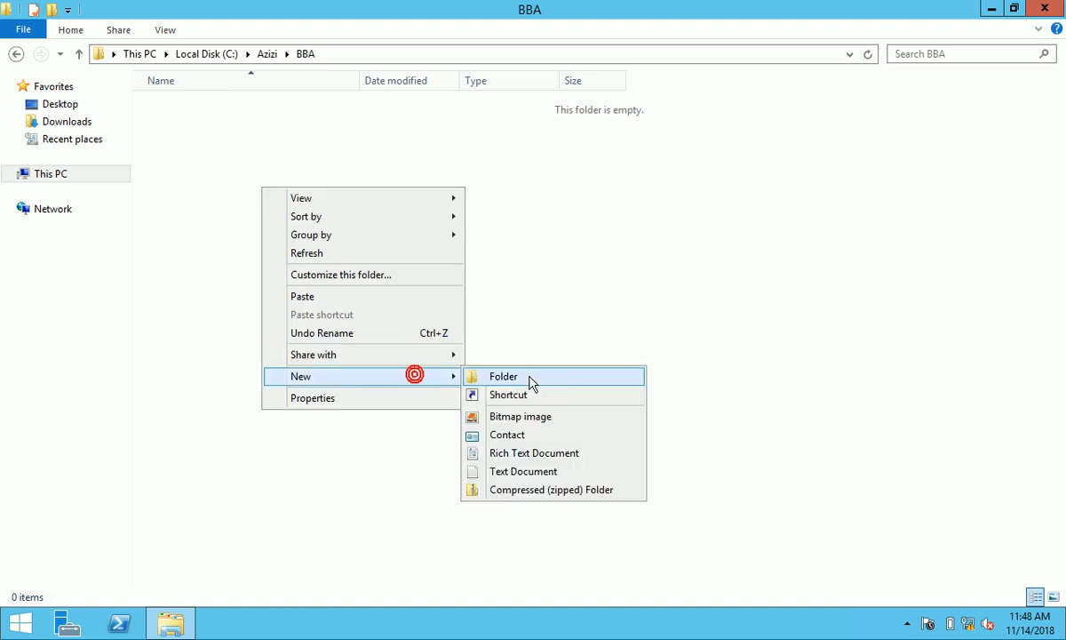
pyautogui.click(529, 375)
pyautogui.write('Teache')
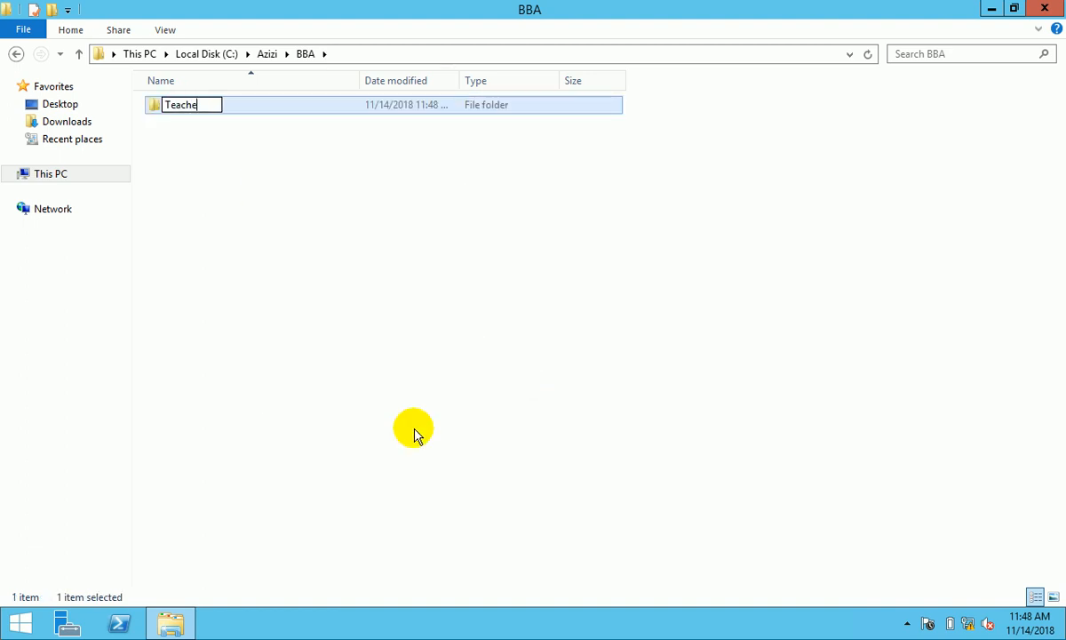
pyautogui.write('r')
pyautogui.click(245, 188)
# - Create Student and Public subfolders in BBA, then open Teacher
pyautogui.rightClick(205, 157)
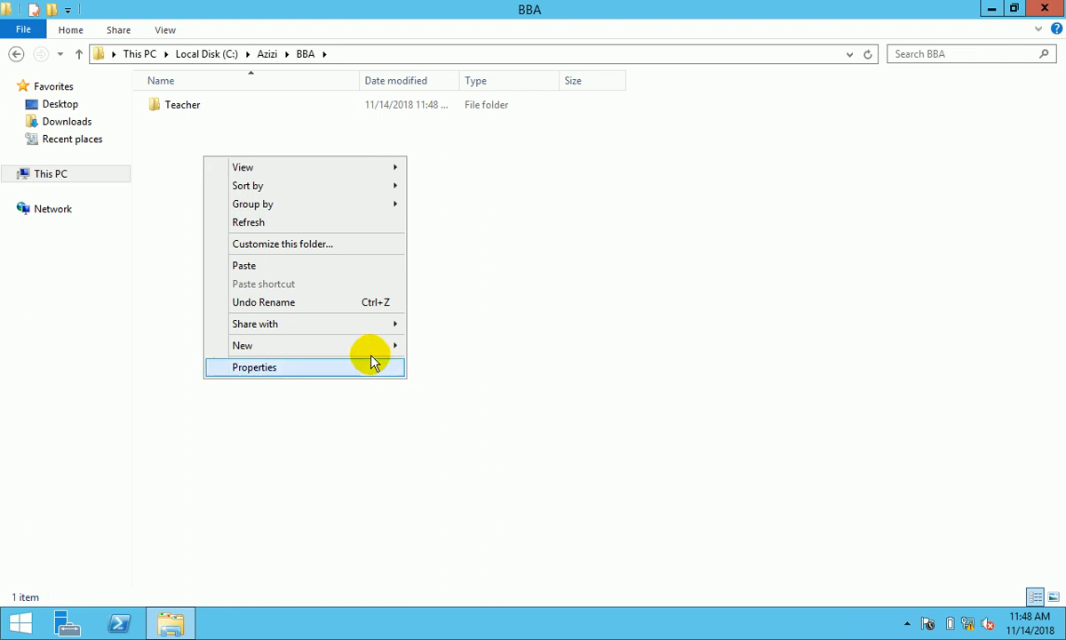
pyautogui.moveTo(362, 348)
pyautogui.click(446, 346)
pyautogui.write('Student')
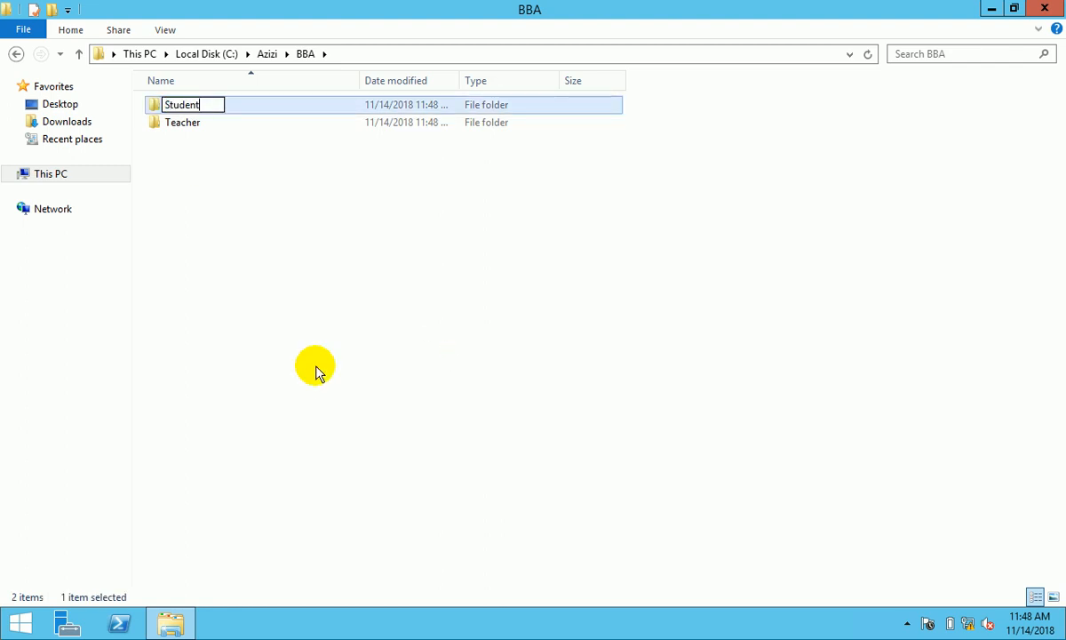
pyautogui.click(254, 212)
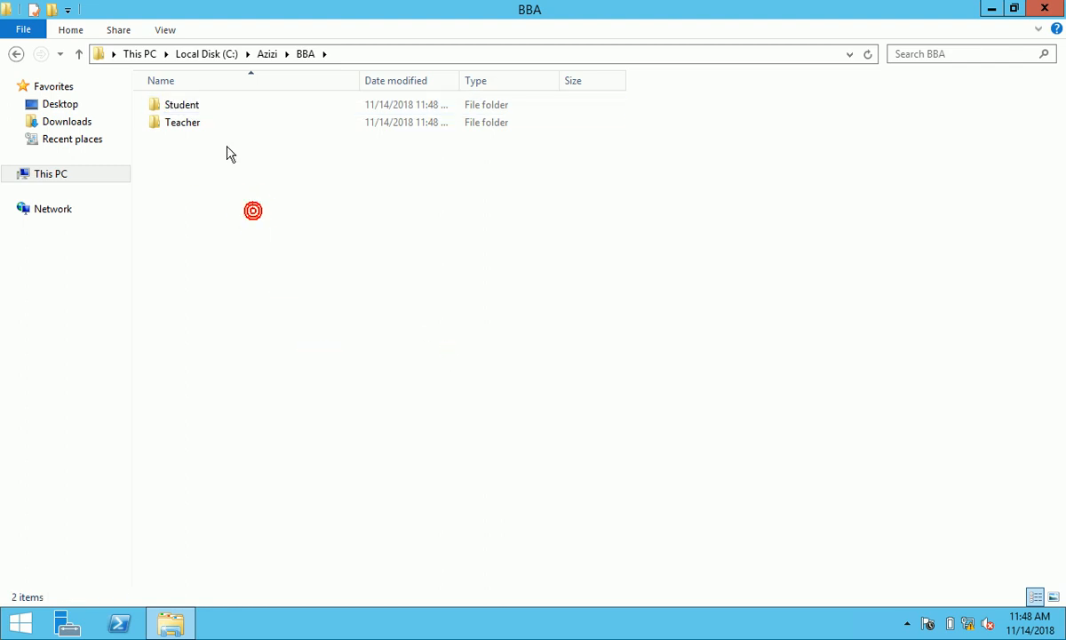
pyautogui.rightClick(206, 173)
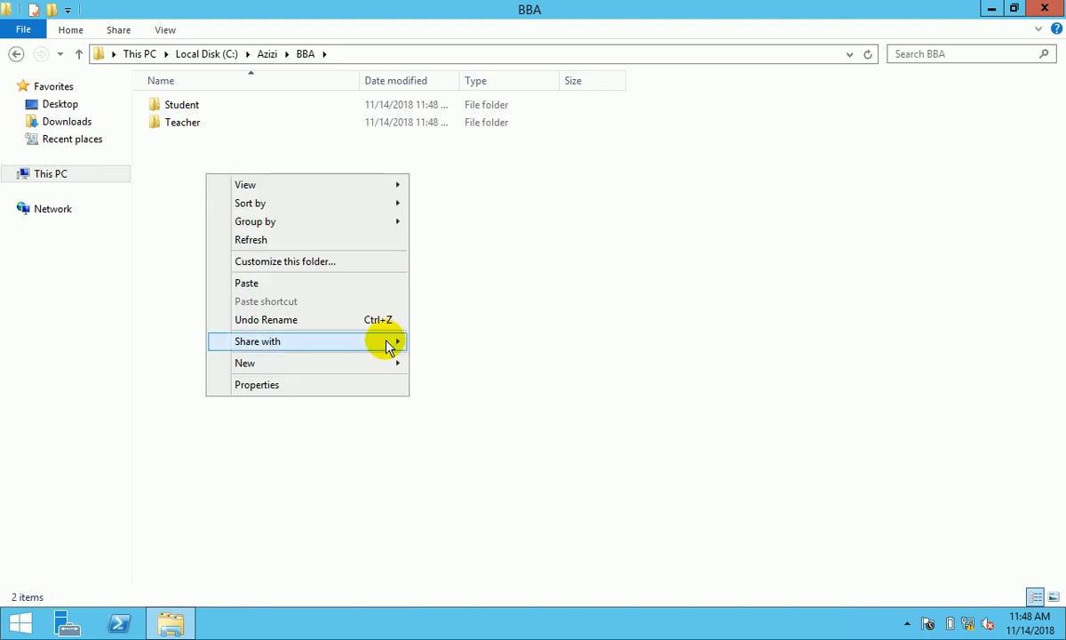
pyautogui.moveTo(391, 363)
pyautogui.click(444, 363)
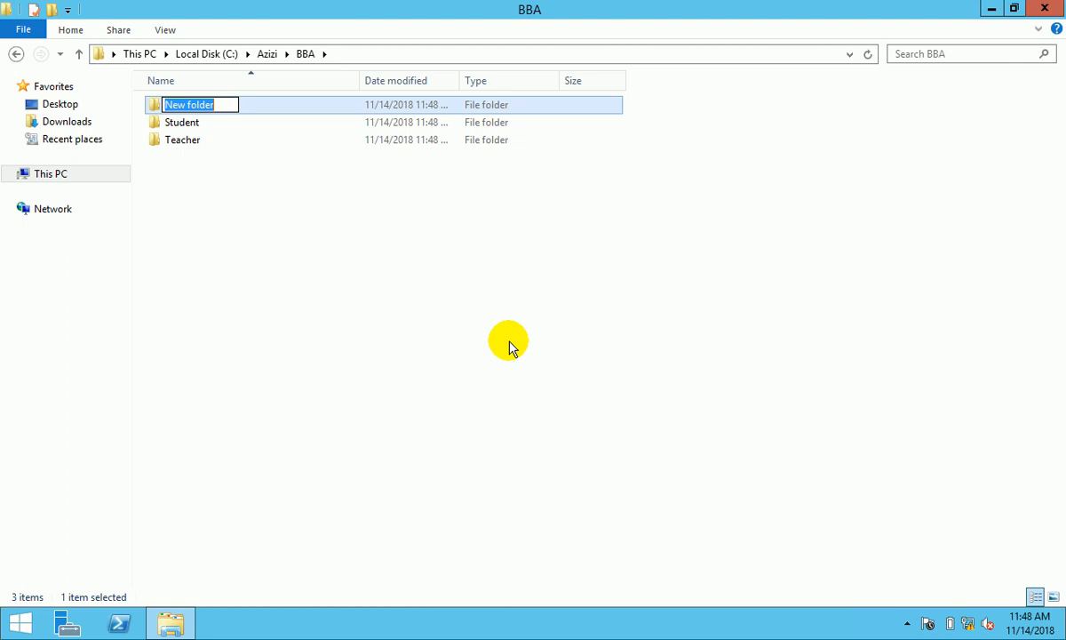
pyautogui.write('Public')
pyautogui.click(326, 289)
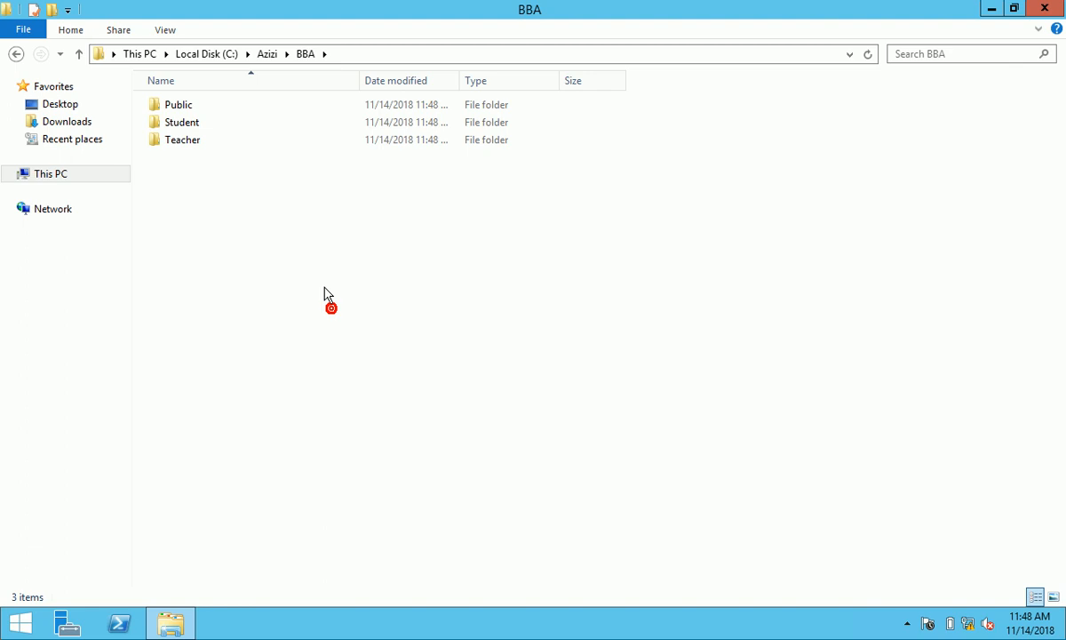
pyautogui.doubleClick(197, 149)
# - Create a folder named farman in Teacher, then delete it
pyautogui.rightClick(272, 179)
pyautogui.click(427, 367)
pyautogui.click(512, 372)
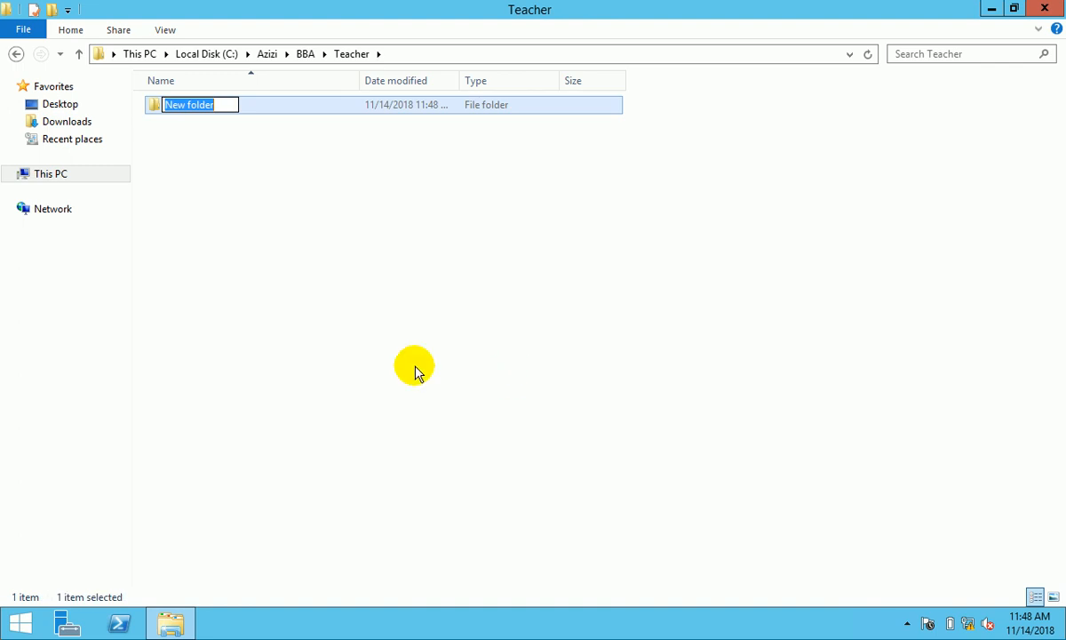
pyautogui.write('farman')
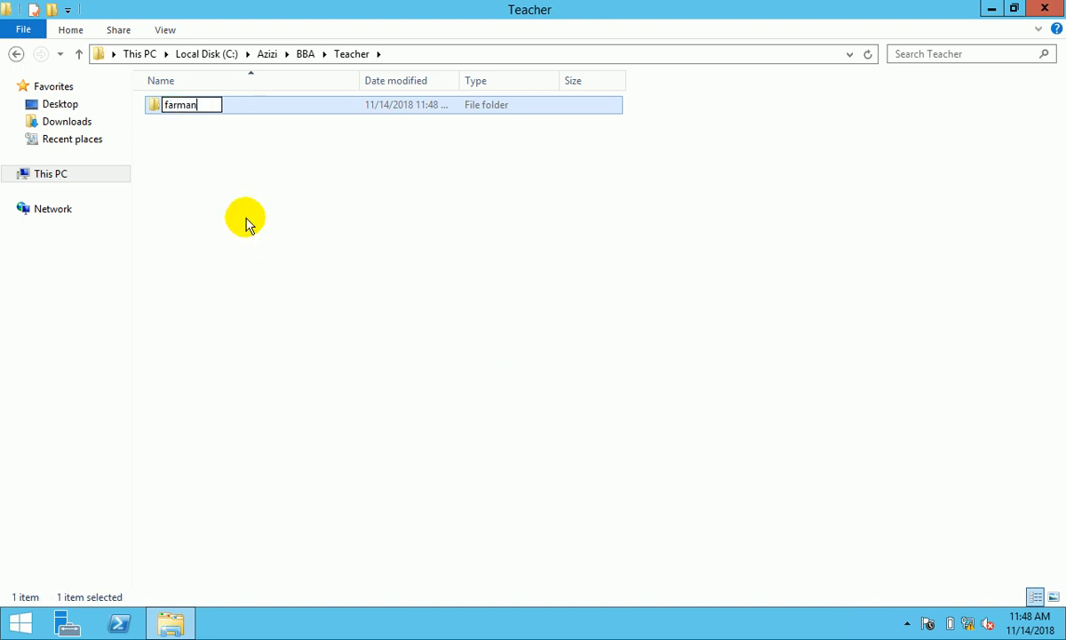
pyautogui.rightClick(246, 218)
pyautogui.click(372, 414)
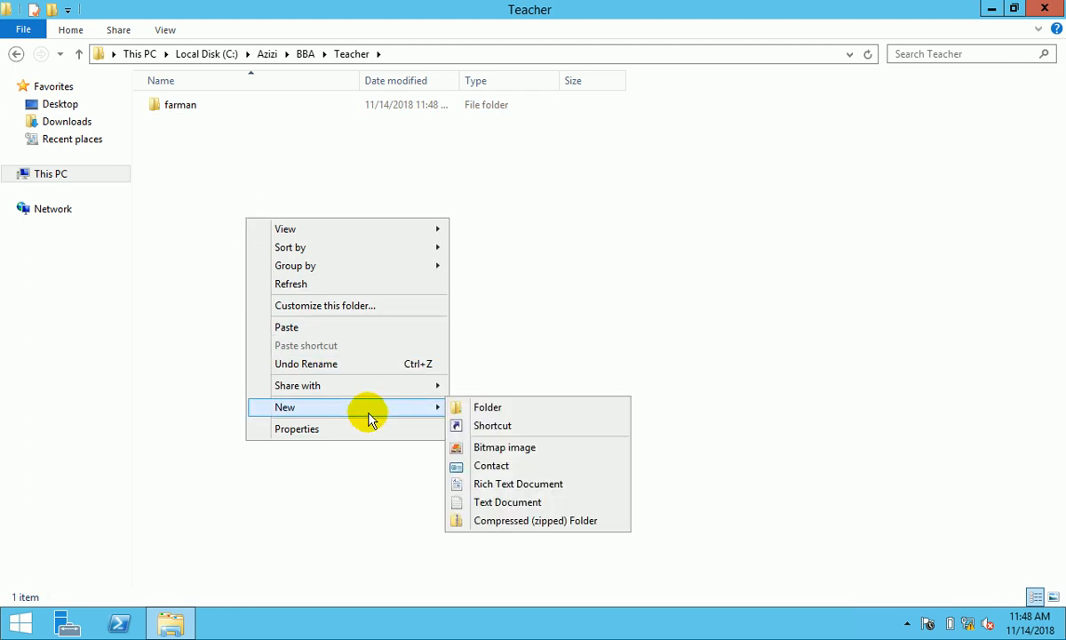
pyautogui.click(233, 153)
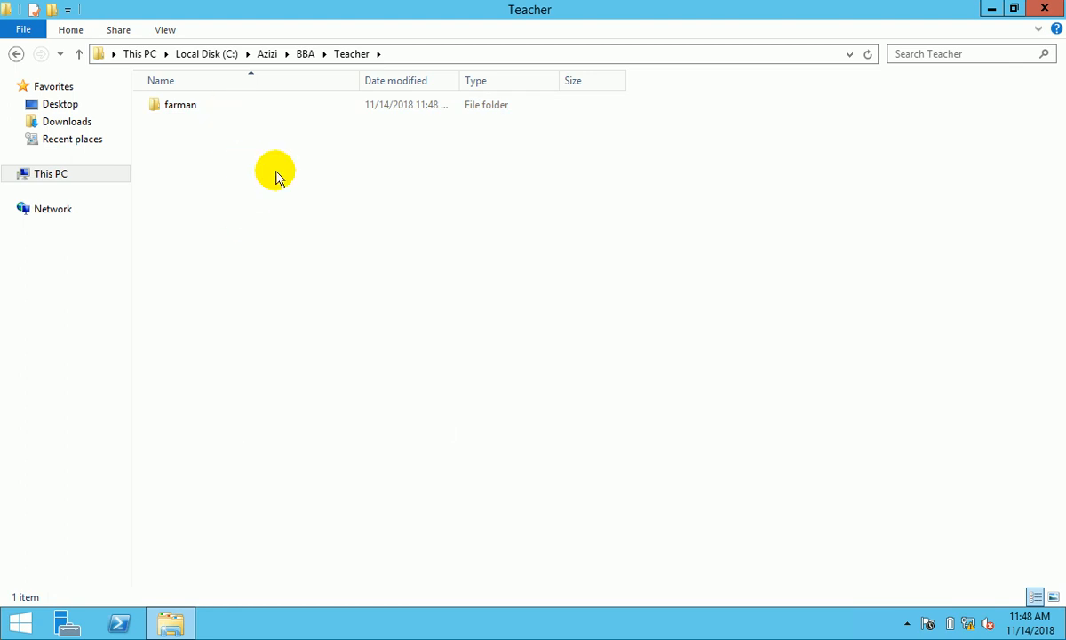
pyautogui.click(180, 106)
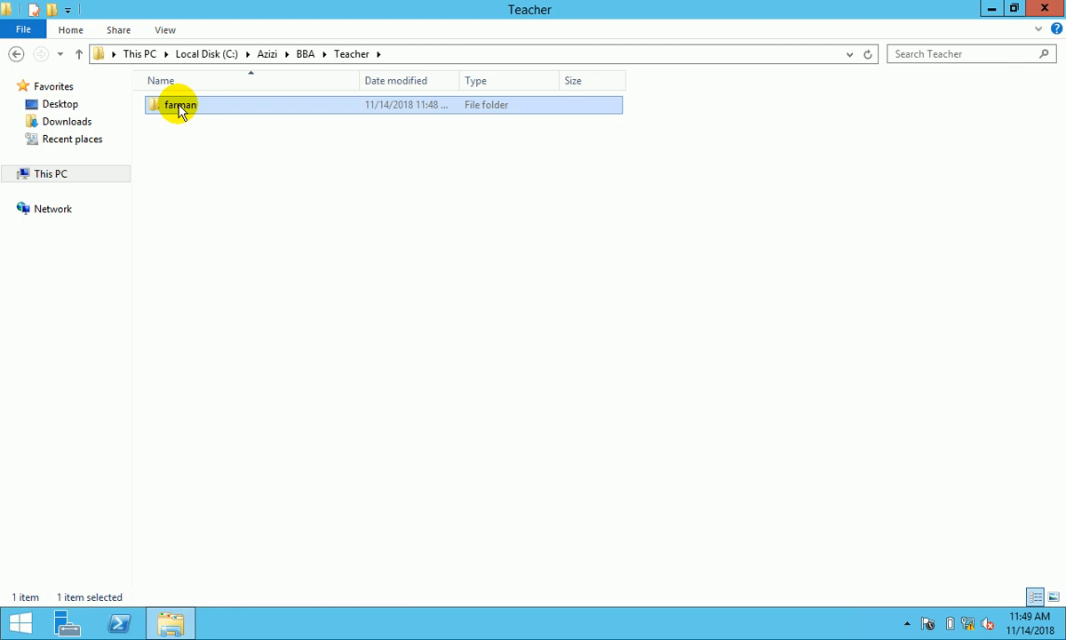
pyautogui.press('Delete')
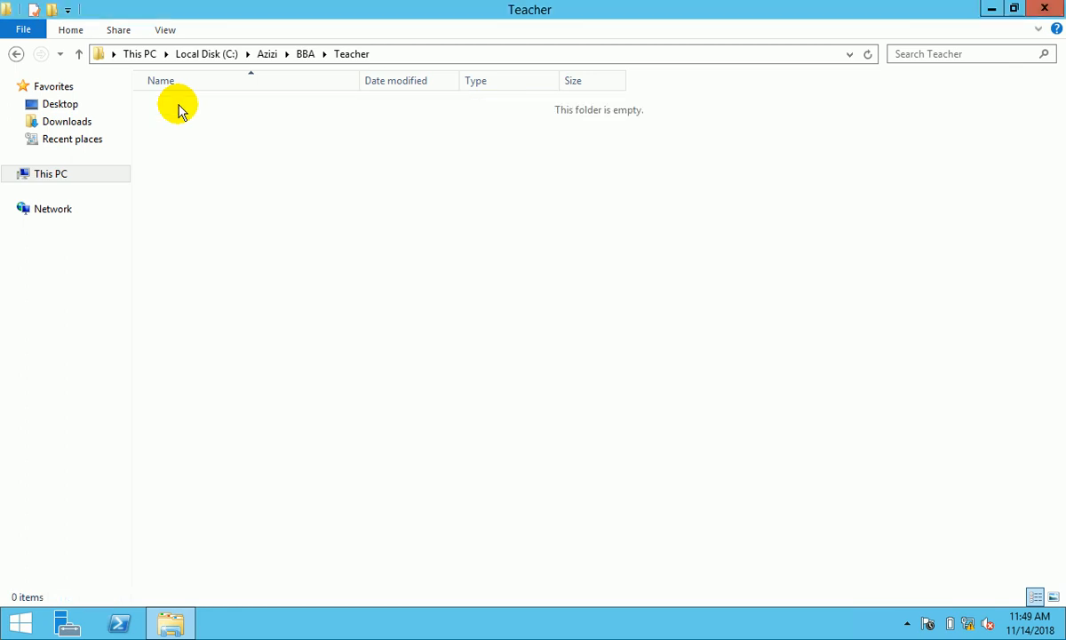
# - Create Wali and Samir folders inside BBA's Teacher folder
pyautogui.rightClick(227, 130)
pyautogui.moveTo(376, 317)
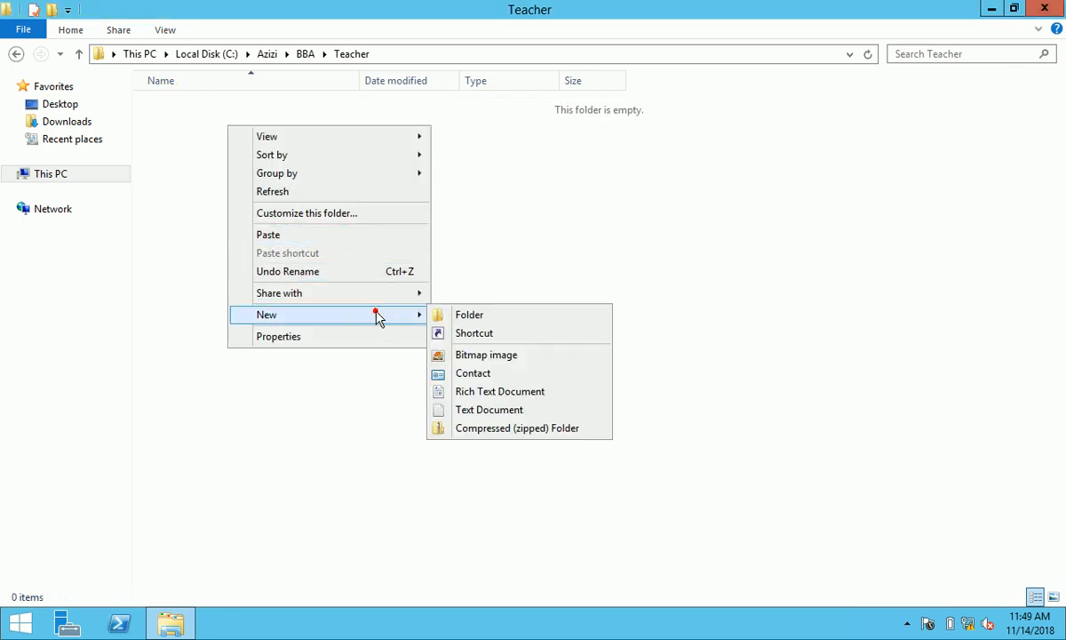
pyautogui.click(463, 318)
pyautogui.write('Wali')
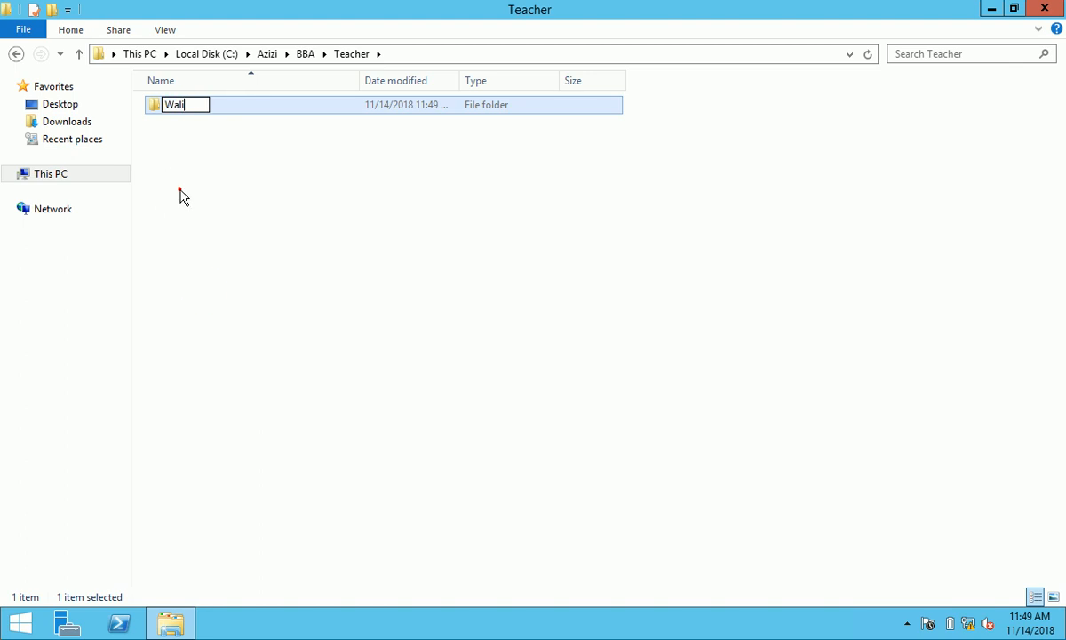
pyautogui.rightClick(179, 192)
pyautogui.click(324, 379)
pyautogui.click(434, 381)
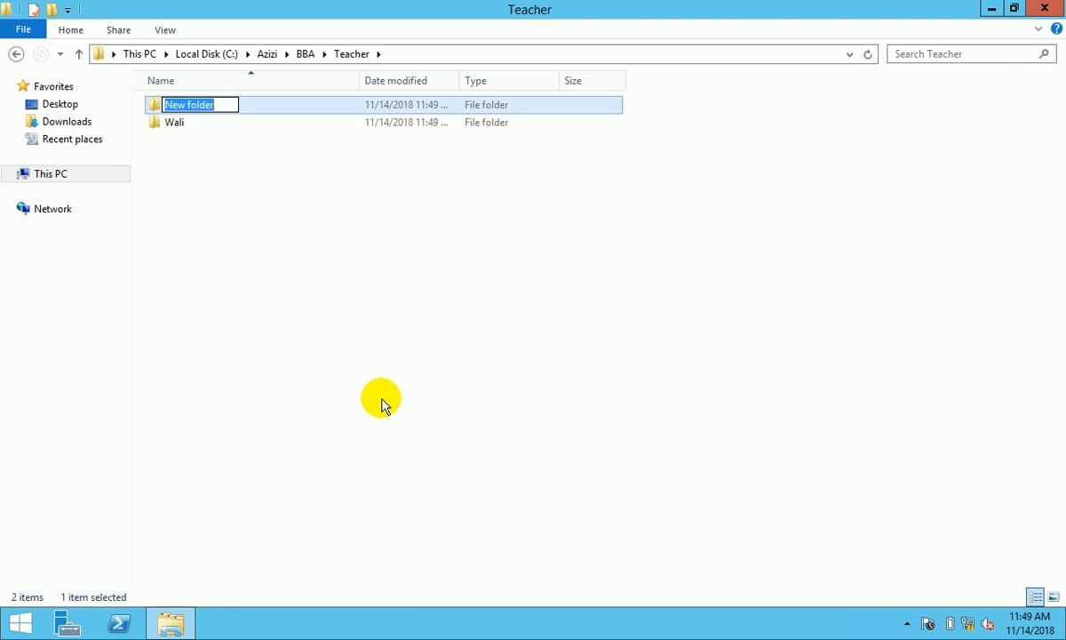
pyautogui.write('Samir')
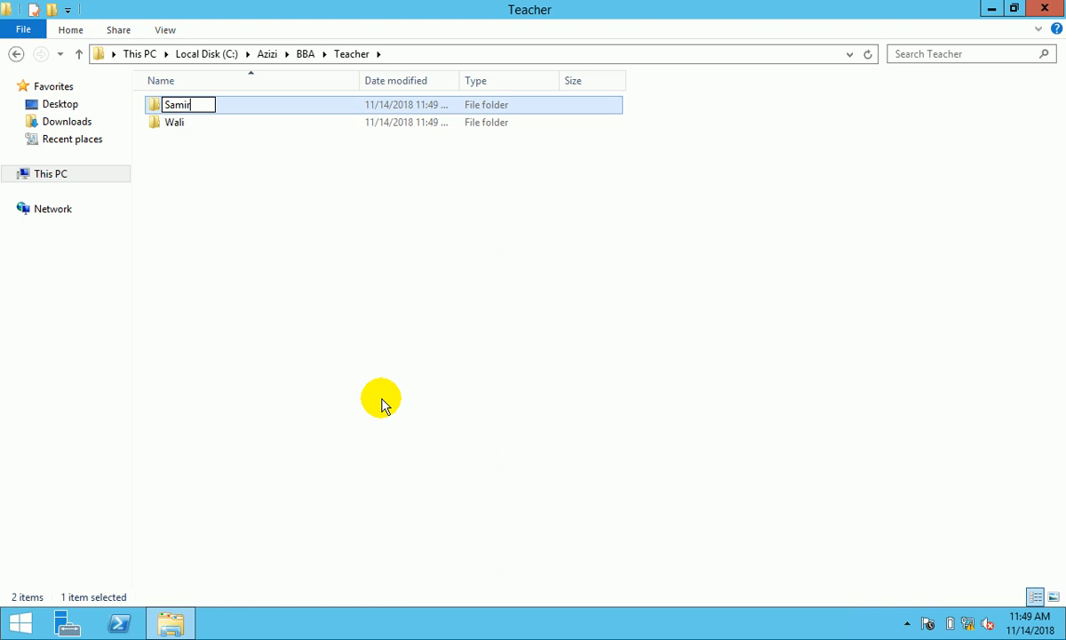
pyautogui.click(381, 404)
# - Add a Public folder in Teacher, then go back and open BBA's Student folder
pyautogui.rightClick(206, 167)
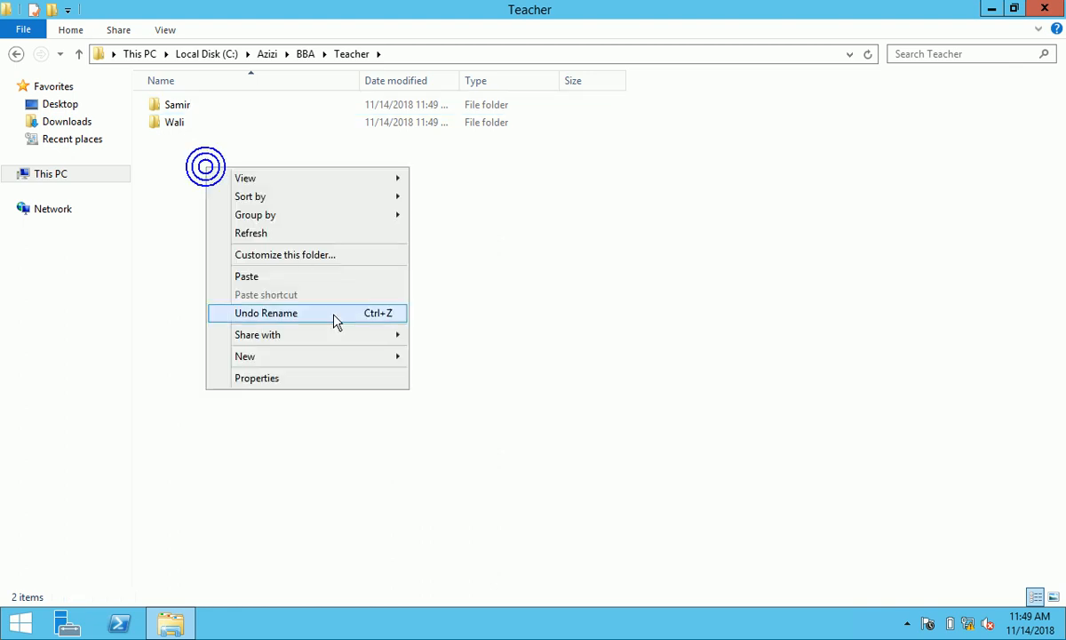
pyautogui.click(342, 360)
pyautogui.click(469, 357)
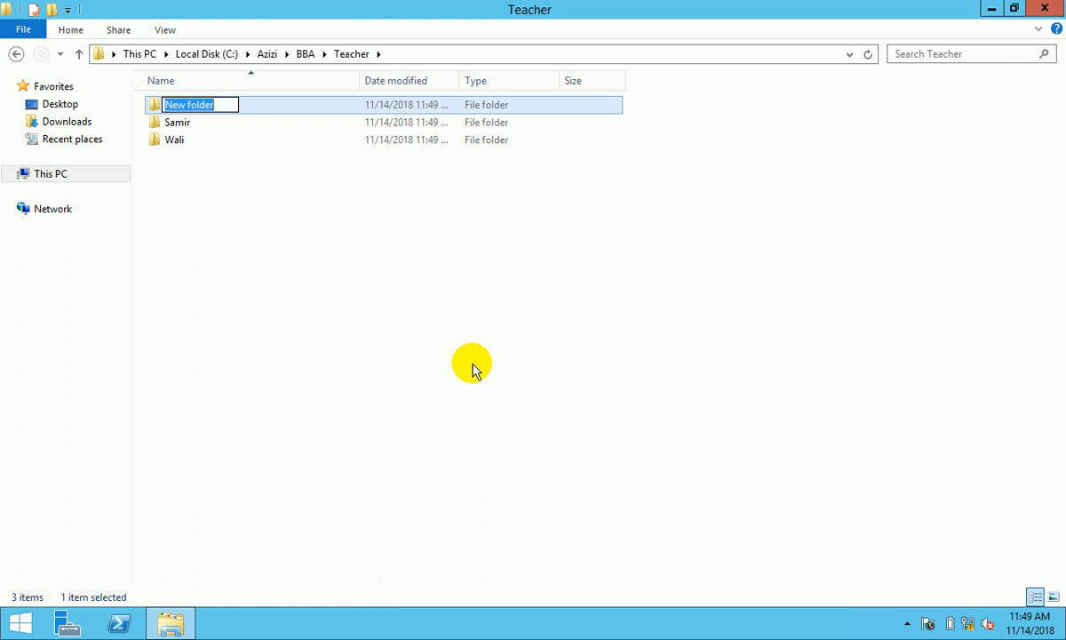
pyautogui.write('Public')
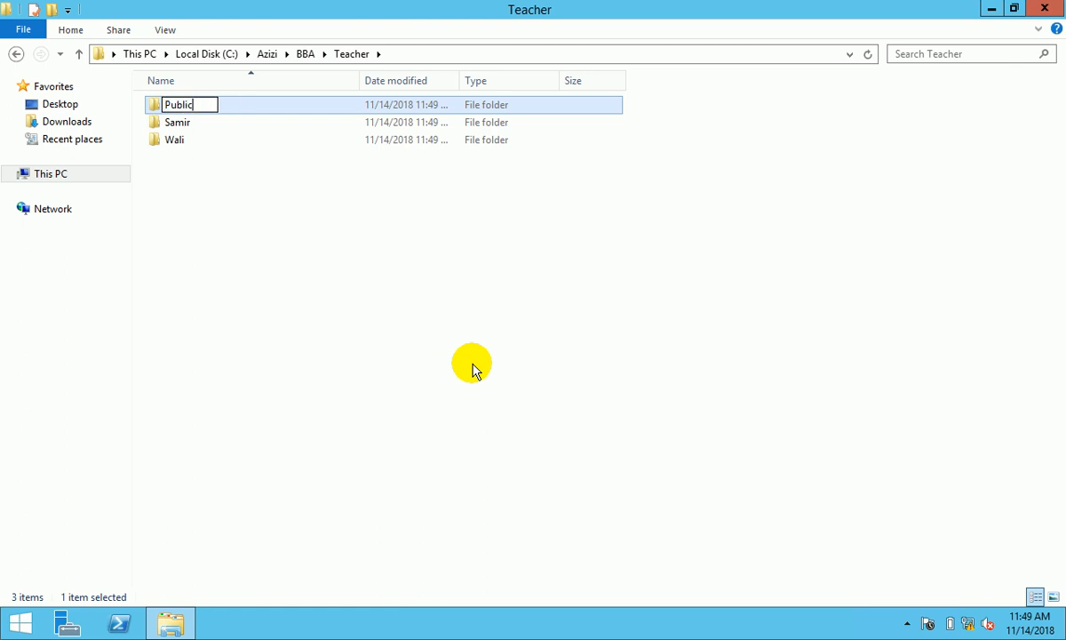
pyautogui.click(396, 296)
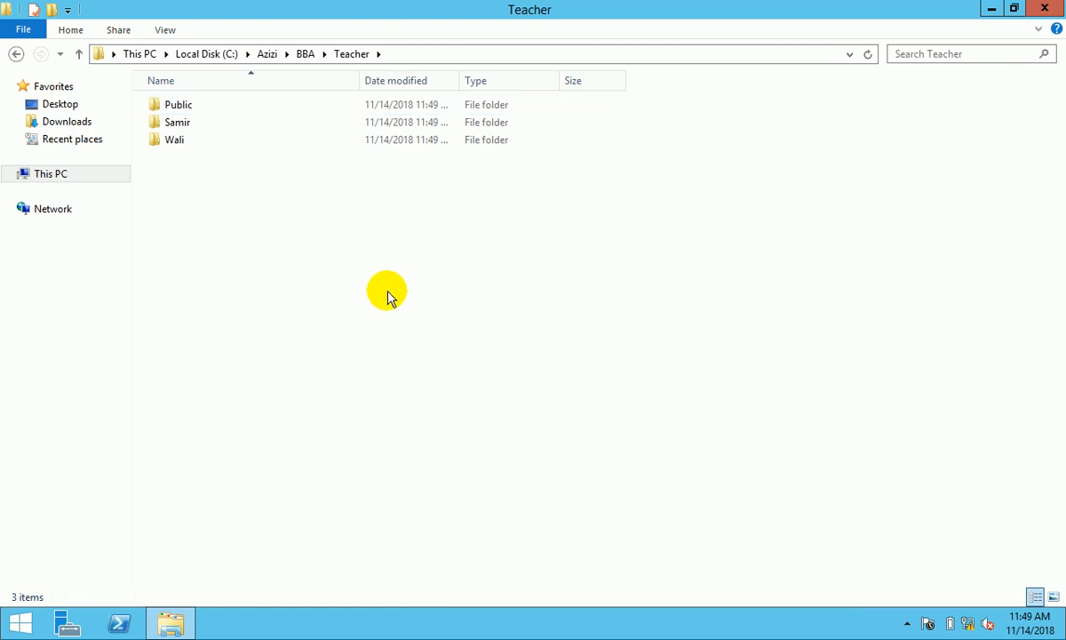
pyautogui.click(17, 54)
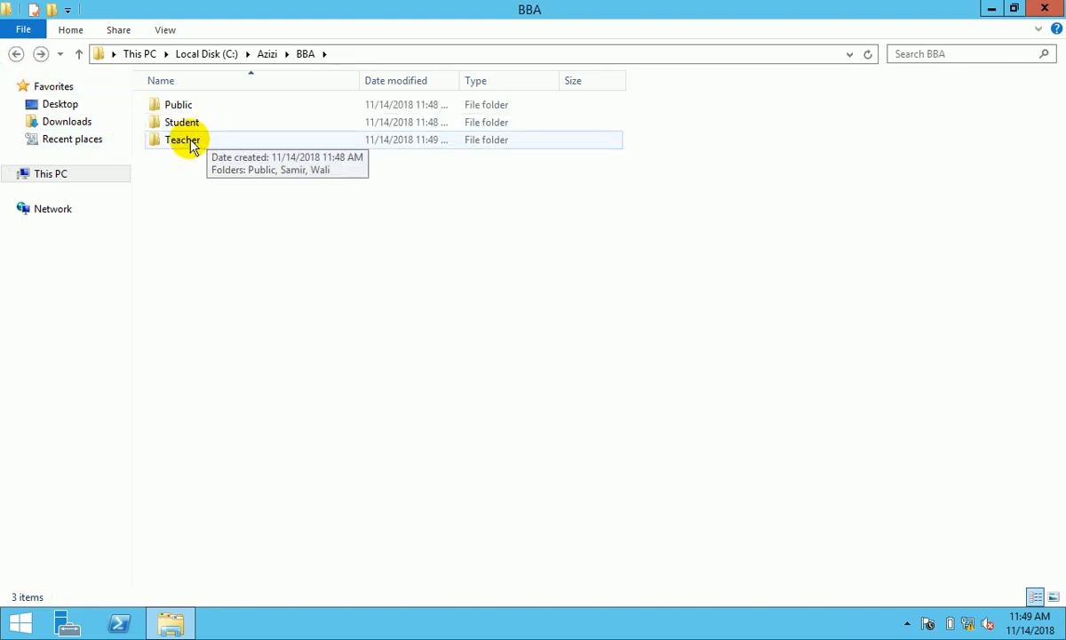
pyautogui.doubleClick(180, 124)
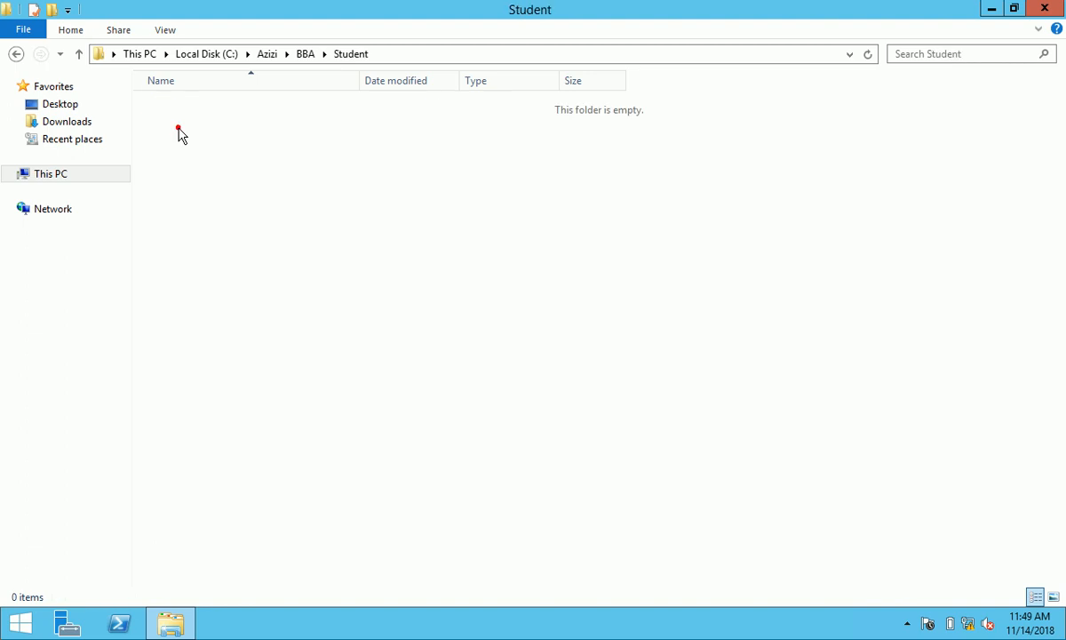
# - Create ahmad and asad folders inside BBA's Student folder
pyautogui.rightClick(253, 222)
pyautogui.click(418, 405)
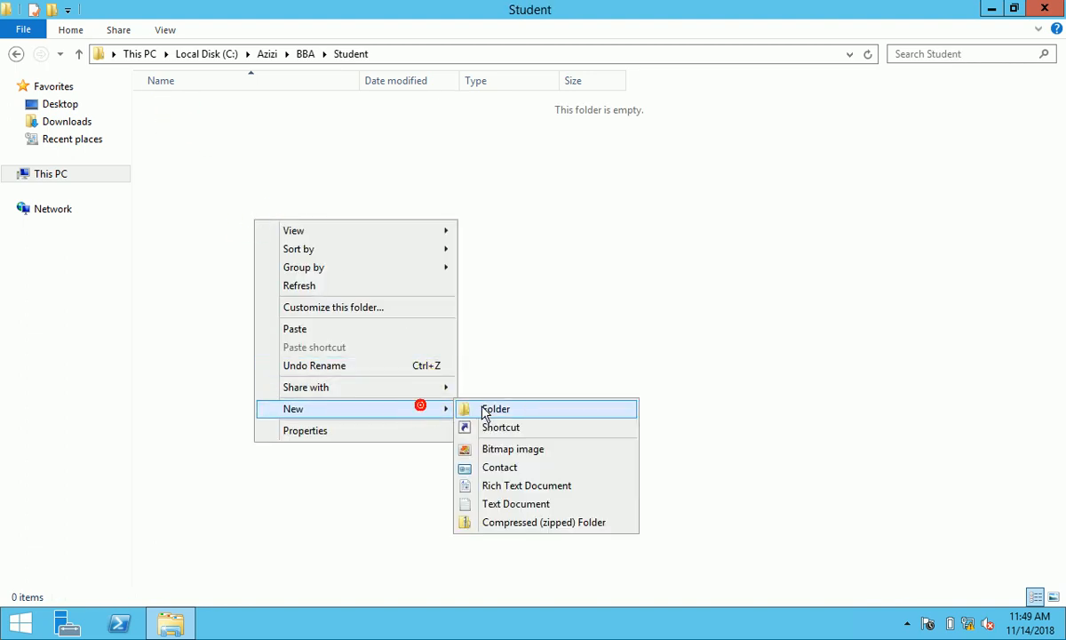
pyautogui.click(485, 406)
pyautogui.write('ahamd')
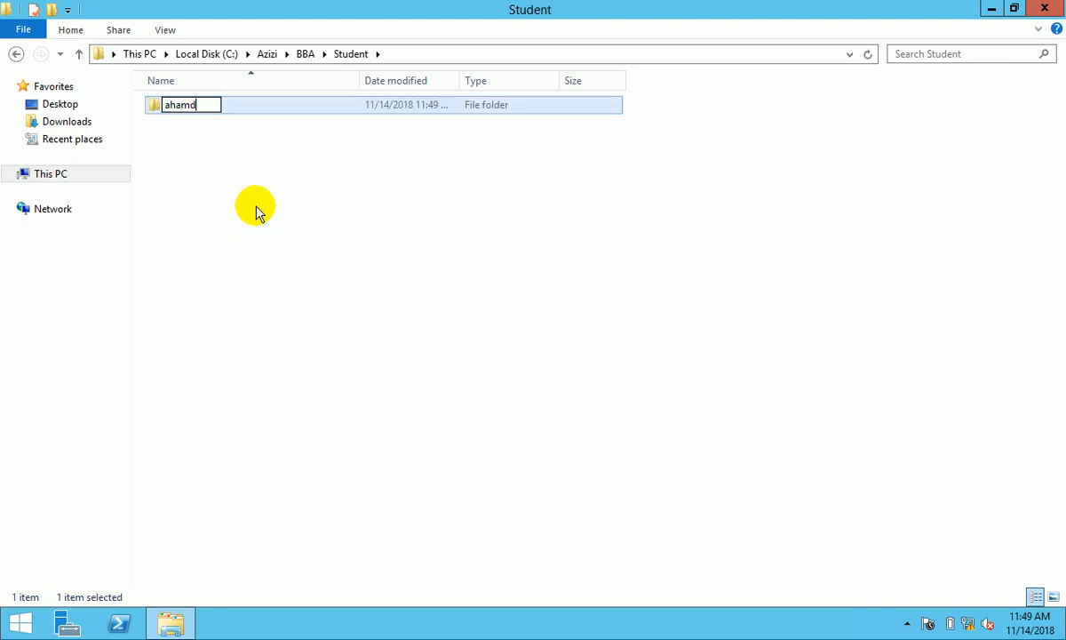
pyautogui.write('d')
pyautogui.click(246, 199)
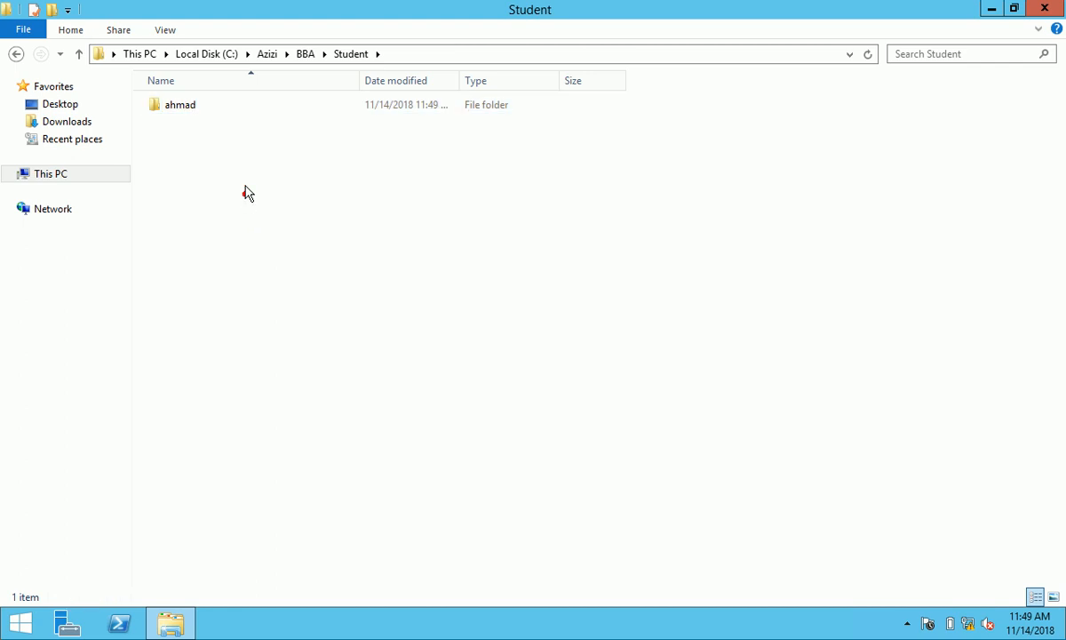
pyautogui.rightClick(245, 188)
pyautogui.moveTo(365, 376)
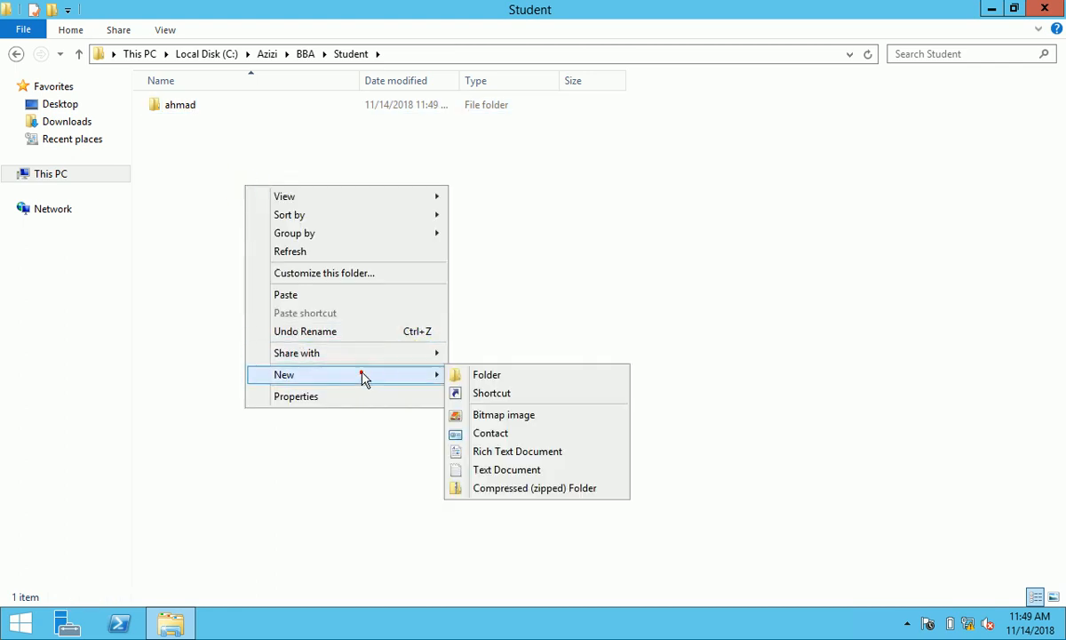
pyautogui.click(498, 381)
pyautogui.write('asad')
pyautogui.click(233, 151)
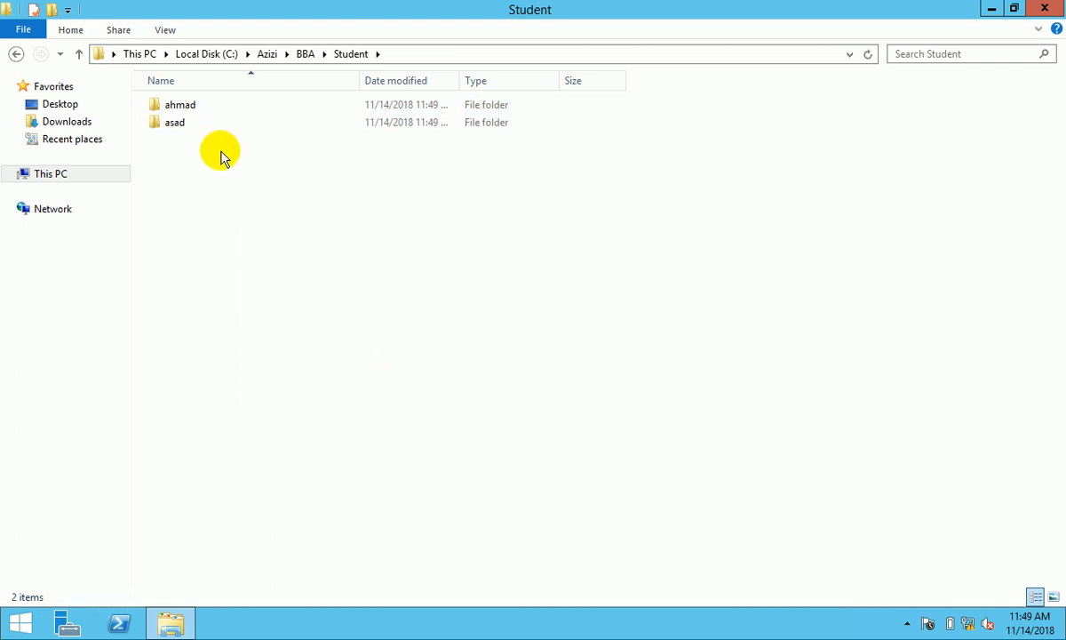
# - Add a public folder in Student, then go back up to Azizi
pyautogui.rightClick(221, 151)
pyautogui.moveTo(373, 344)
pyautogui.click(462, 341)
pyautogui.write('public')
pyautogui.click(357, 375)
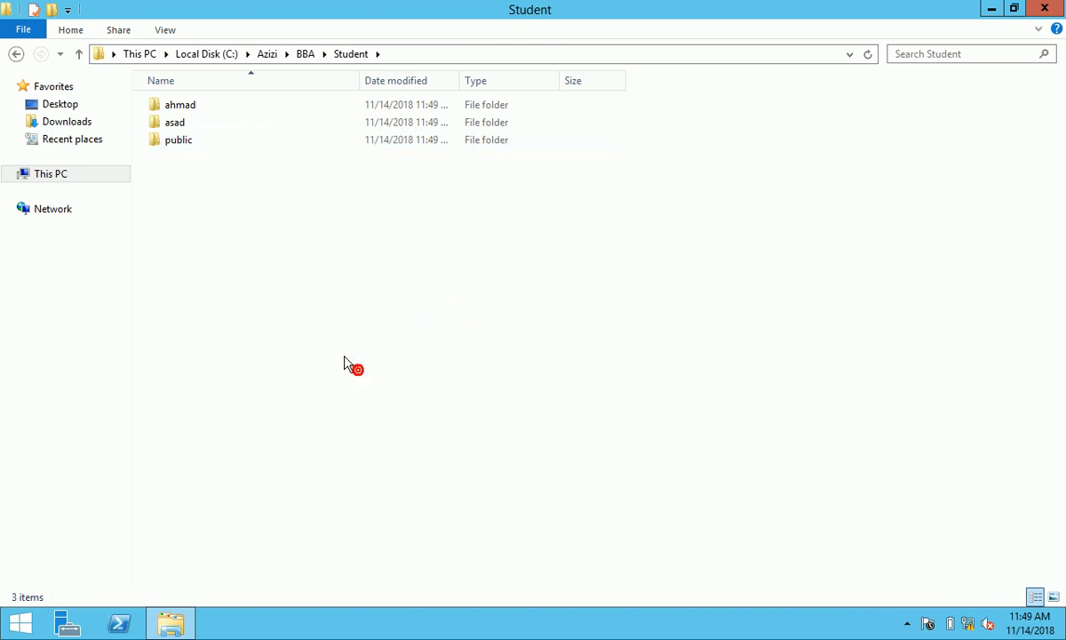
pyautogui.click(21, 55)
pyautogui.click(21, 55)
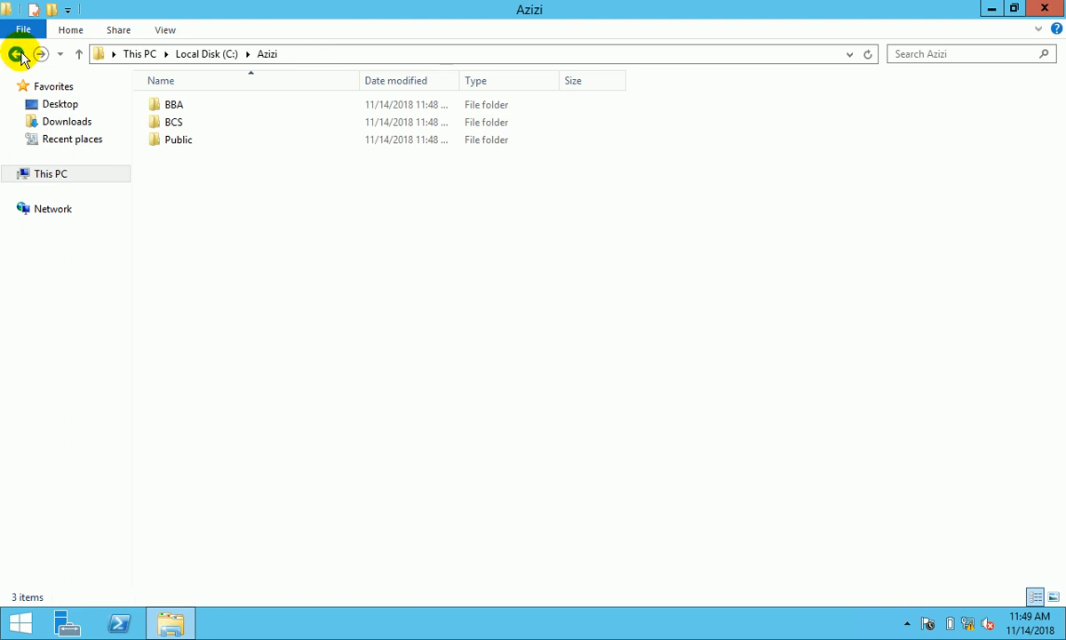
# - Open BCS and create Teacher and Student subfolders
pyautogui.doubleClick(167, 123)
pyautogui.rightClick(217, 138)
pyautogui.click(377, 326)
pyautogui.click(444, 328)
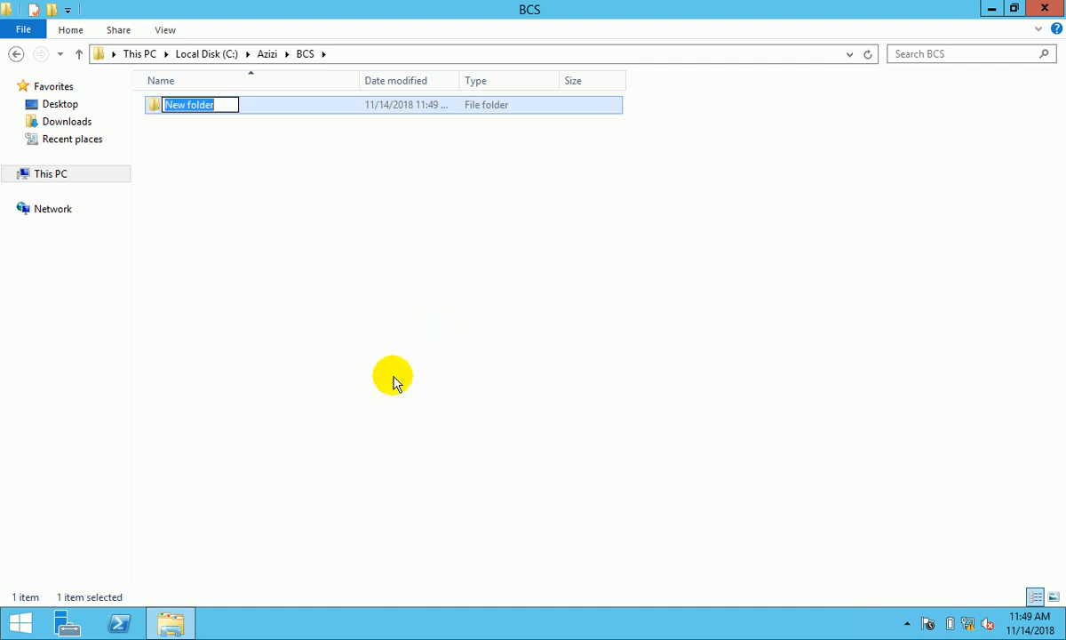
pyautogui.write('Teacher')
pyautogui.rightClick(258, 209)
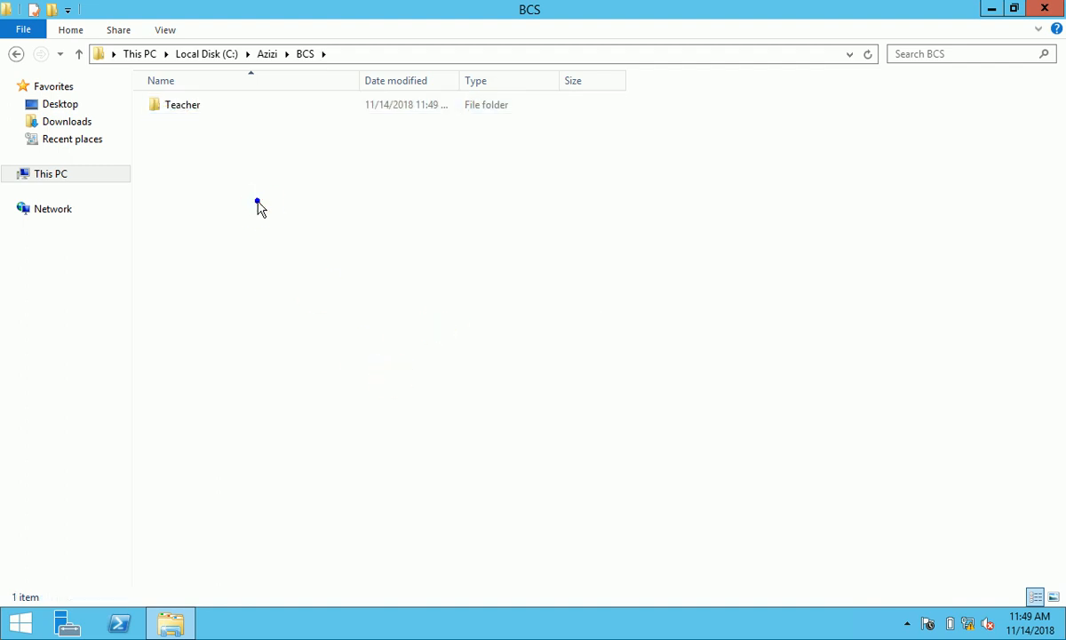
pyautogui.click(429, 389)
pyautogui.click(502, 397)
pyautogui.write('Student')
# - Add a Public subfolder inside BCS
pyautogui.rightClick(264, 279)
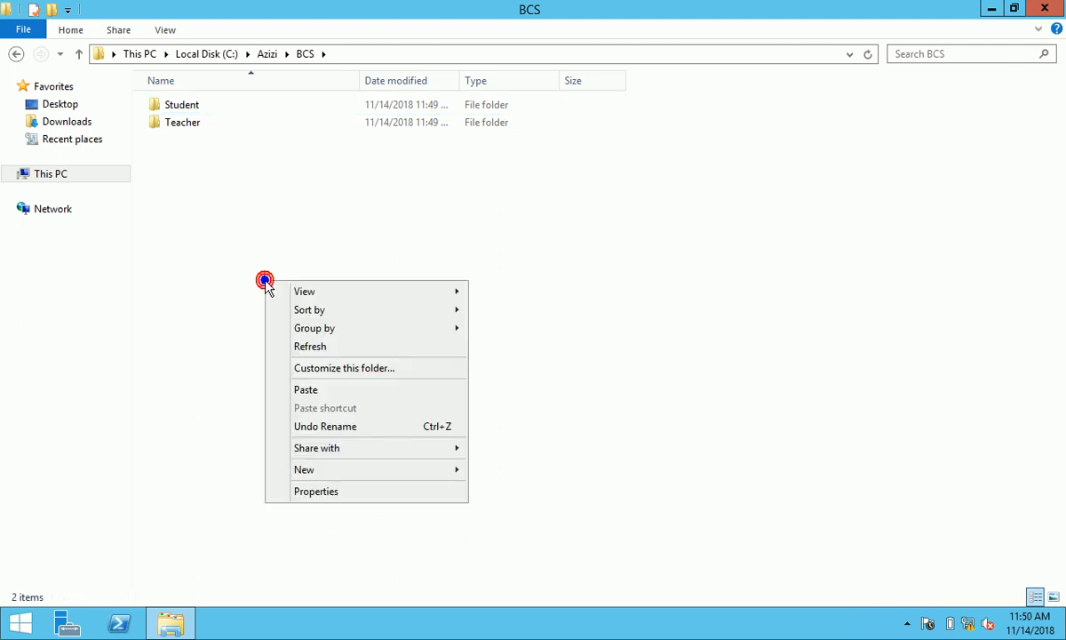
pyautogui.moveTo(442, 478)
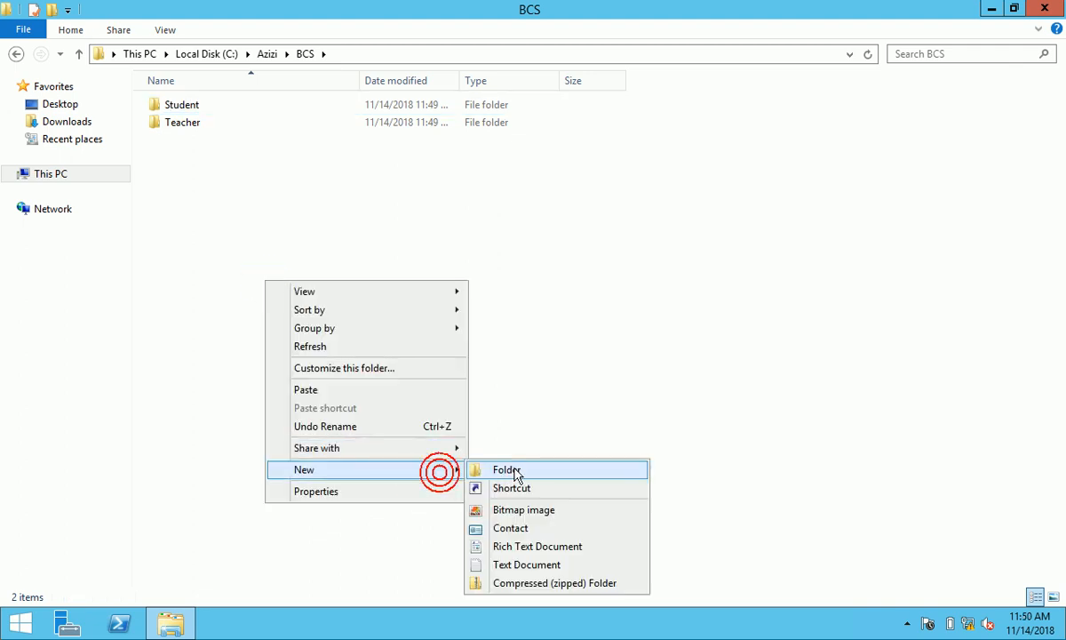
pyautogui.click(512, 470)
pyautogui.write('Publi')
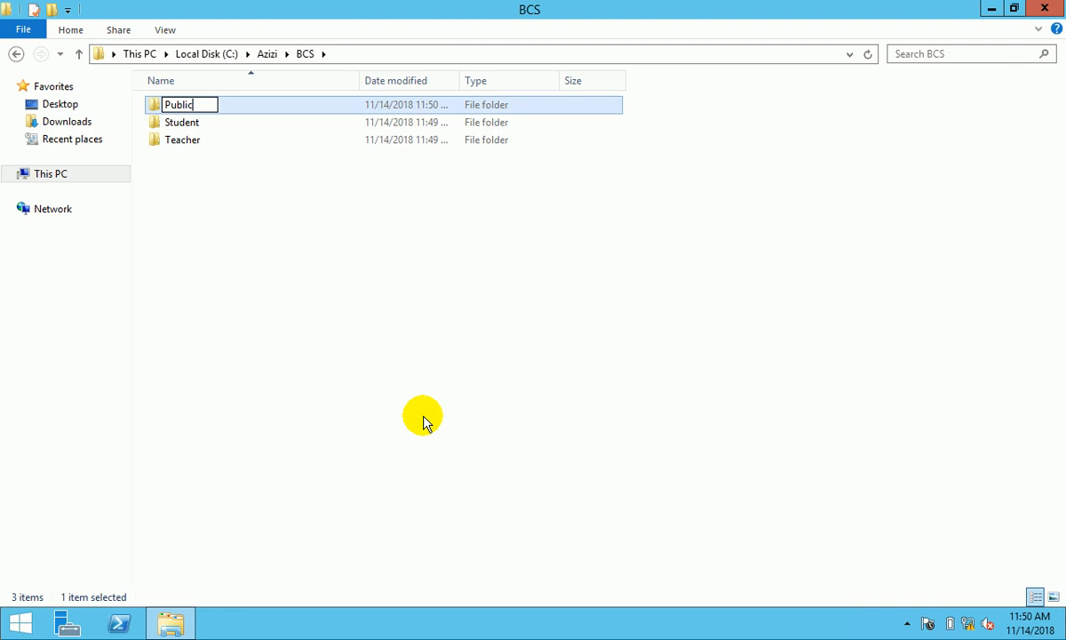
pyautogui.write('c')
pyautogui.click(423, 422)
# - Open BCS Student and create abdullah and aryan folders
pyautogui.doubleClick(182, 122)
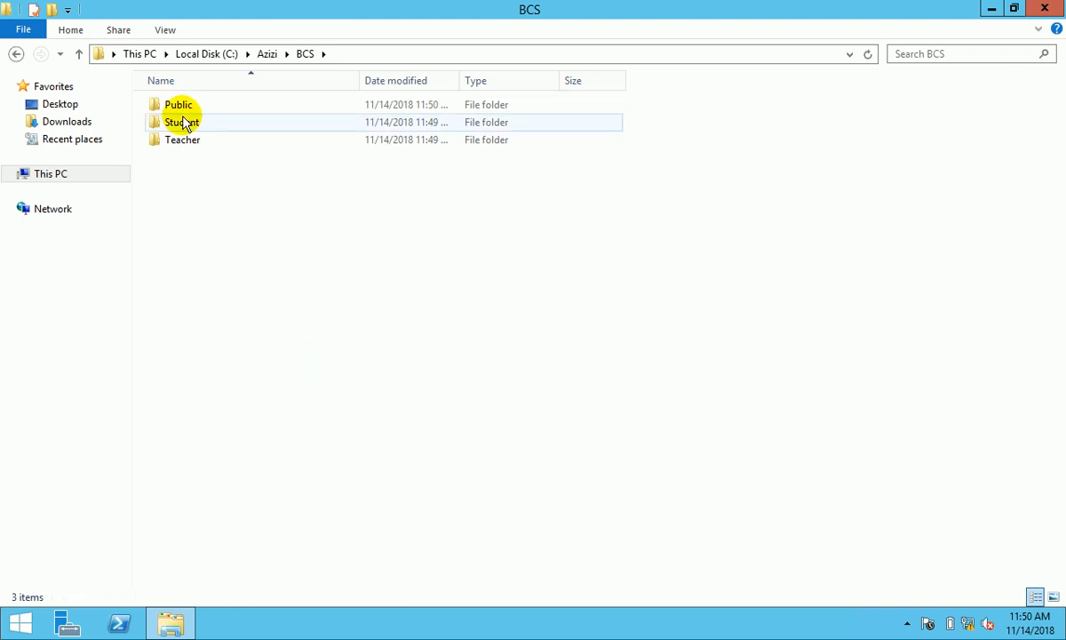
pyautogui.rightClick(240, 175)
pyautogui.moveTo(400, 371)
pyautogui.click(484, 363)
pyautogui.write('abdullah')
pyautogui.click(211, 264)
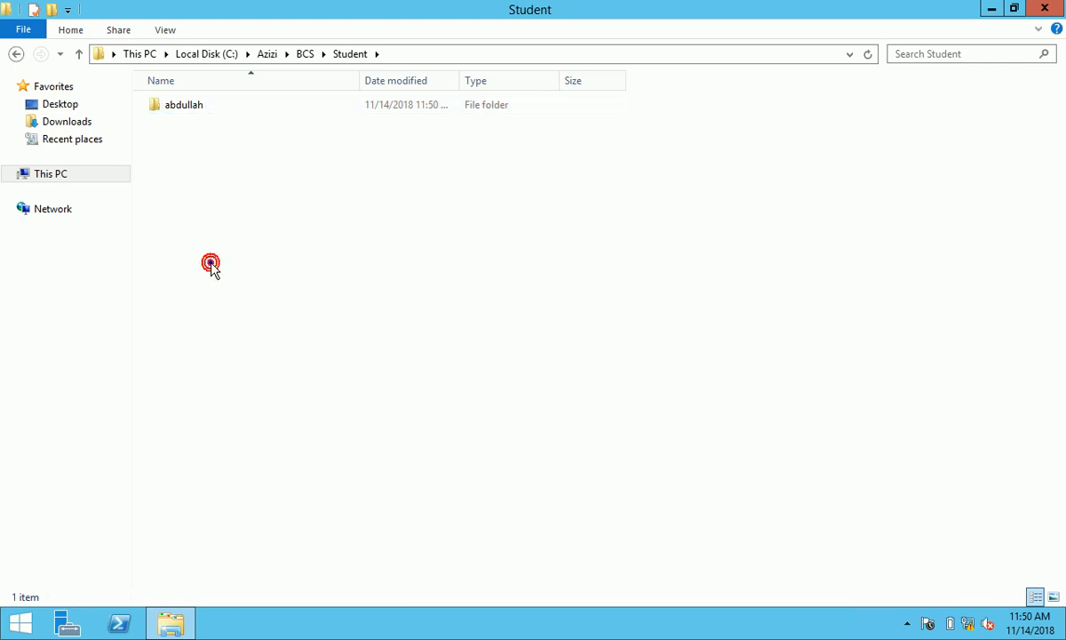
pyautogui.rightClick(211, 264)
pyautogui.click(331, 450)
pyautogui.click(451, 447)
pyautogui.write('aryan')
# - Add a Public folder in BCS Student, then go back and open BCS Teacher
pyautogui.rightClick(287, 317)
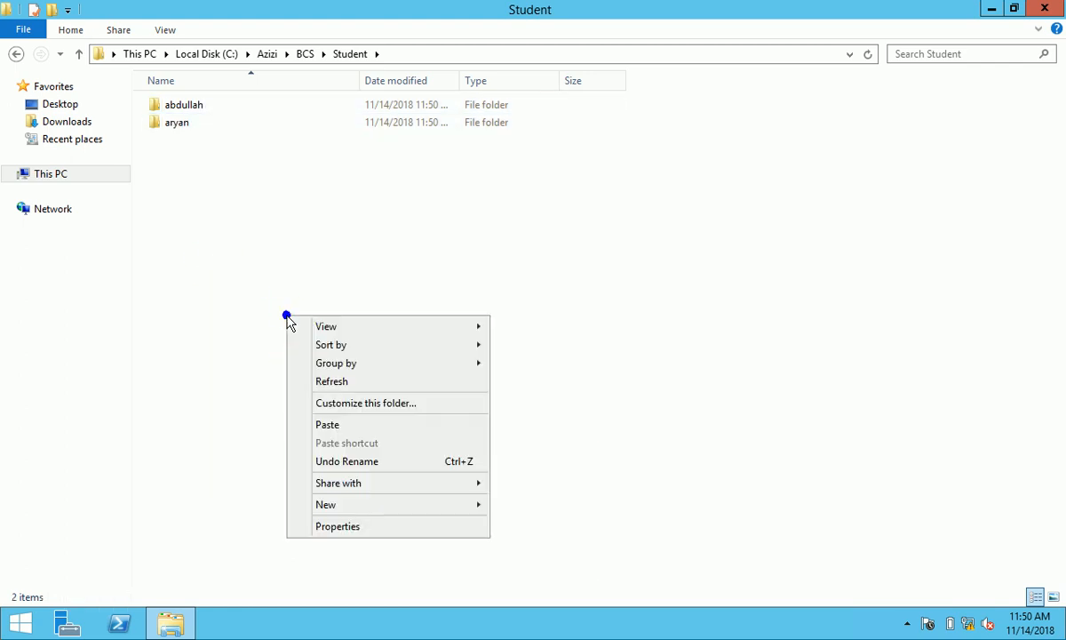
pyautogui.click(369, 503)
pyautogui.click(509, 500)
pyautogui.write('Public')
pyautogui.click(330, 396)
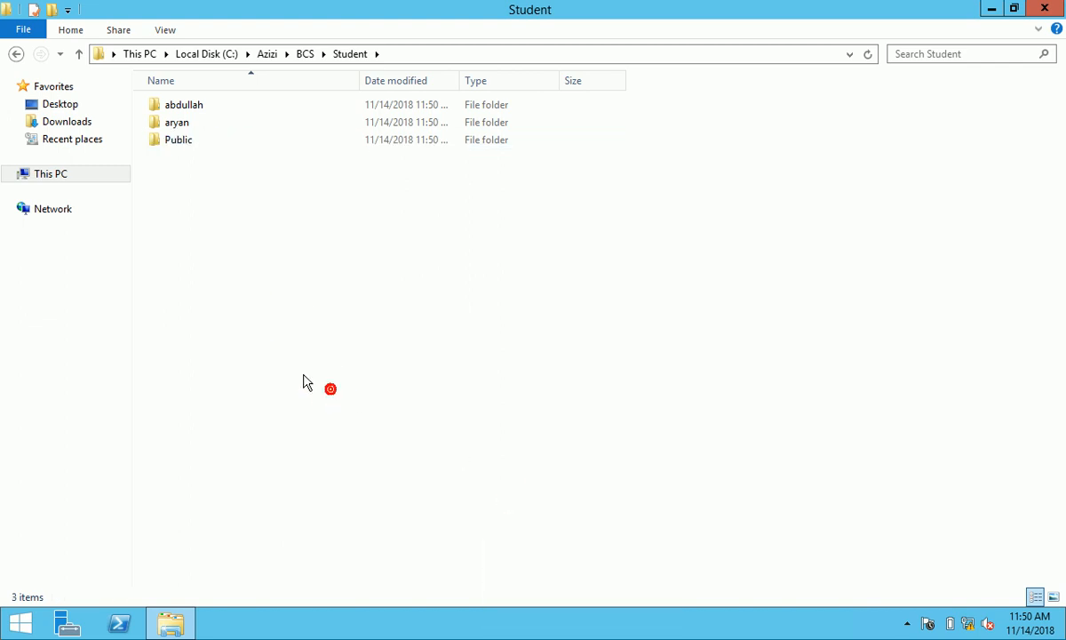
pyautogui.click(16, 54)
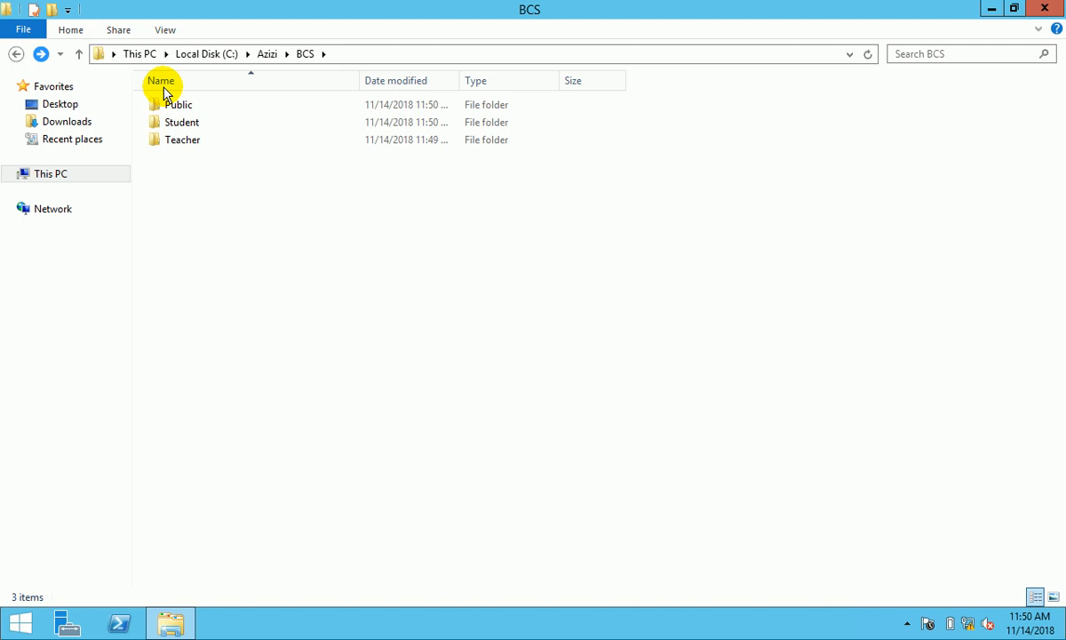
pyautogui.doubleClick(188, 142)
# - Create Farman and Ihsan folders inside BCS's Teacher folder
pyautogui.rightClick(225, 177)
pyautogui.click(354, 364)
pyautogui.click(447, 365)
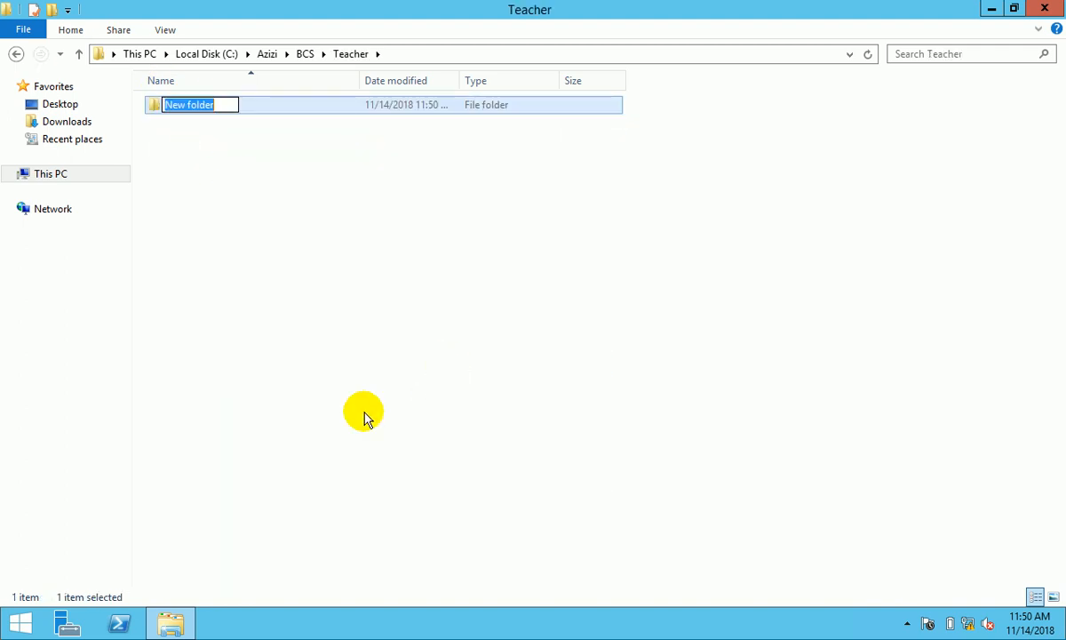
pyautogui.write('Teach')
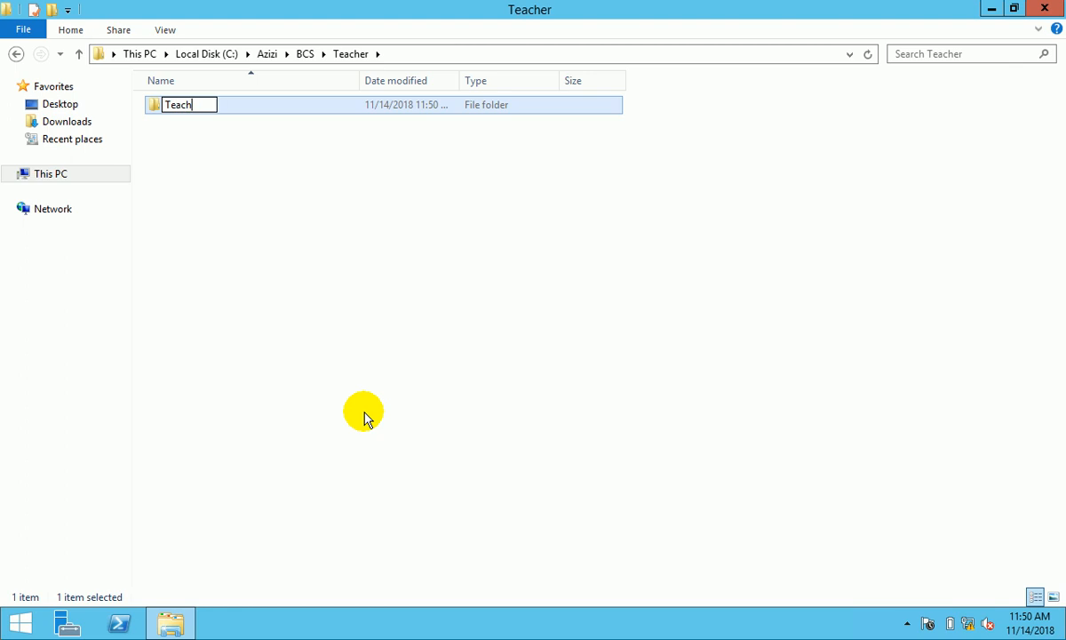
pyautogui.write('eFarman')
pyautogui.click(283, 266)
pyautogui.rightClick(297, 281)
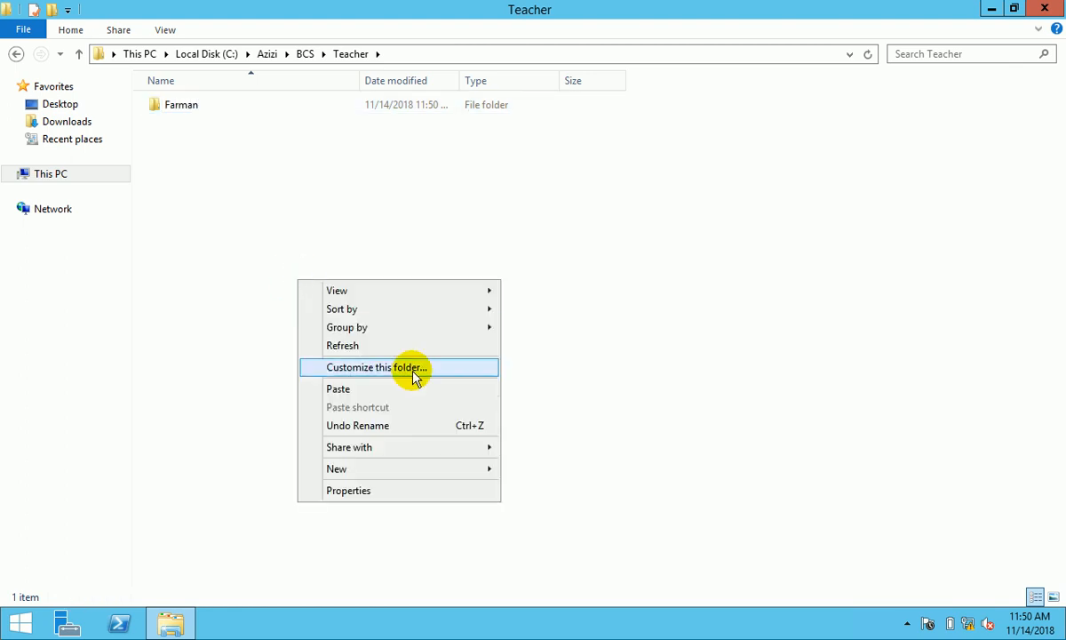
pyautogui.click(427, 471)
pyautogui.click(529, 468)
pyautogui.write('I')
pyautogui.click(205, 176)
# - Add a Public folder in BCS Teacher, then go back up to Azizi
pyautogui.rightClick(206, 173)
pyautogui.moveTo(324, 360)
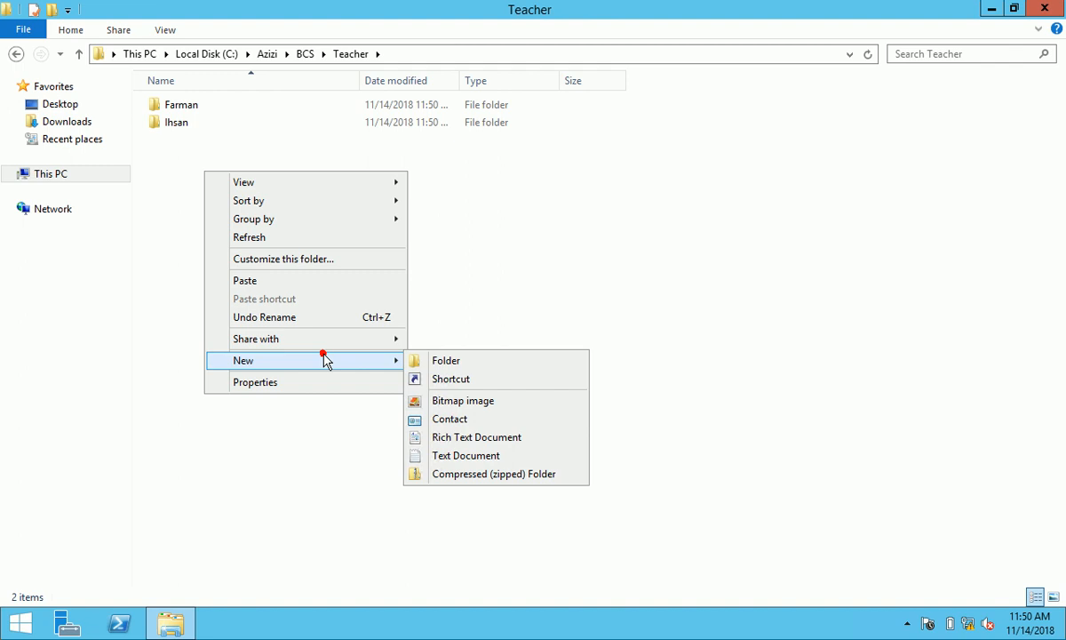
pyautogui.click(455, 360)
pyautogui.write('Publi')
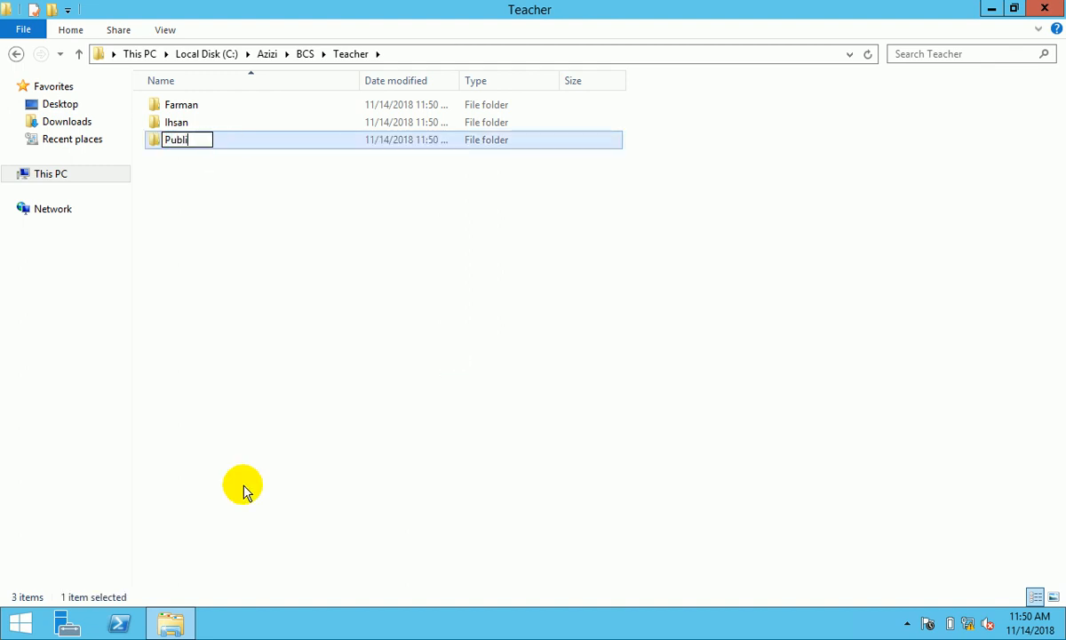
pyautogui.write('c')
pyautogui.click(214, 462)
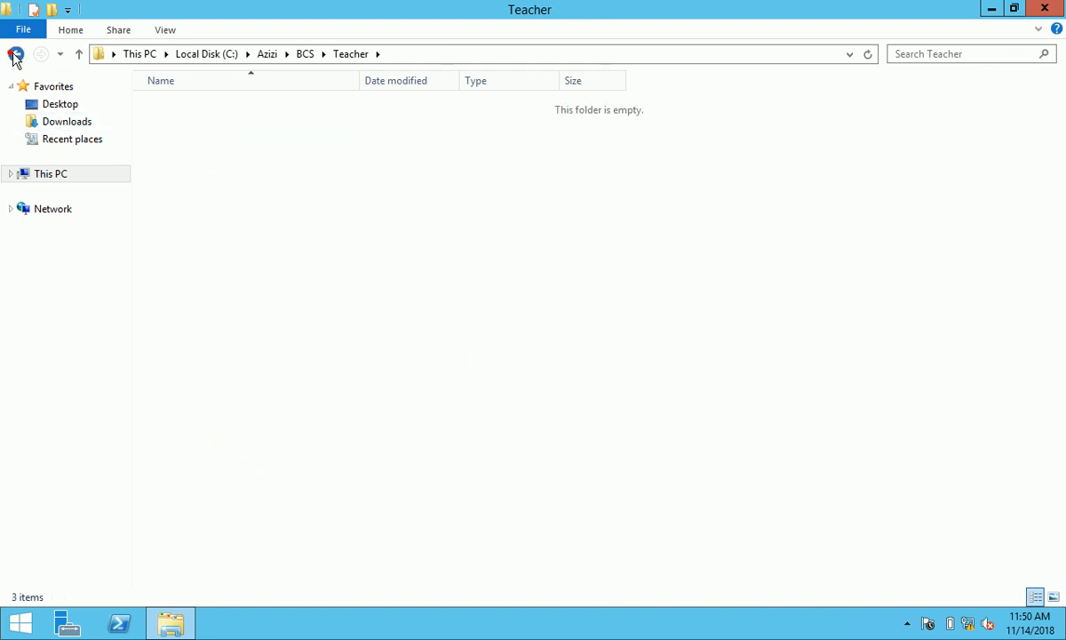
pyautogui.click(15, 54)
pyautogui.click(15, 54)
# - Go back one level to the Local Disk (C:) root
pyautogui.click(15, 54)
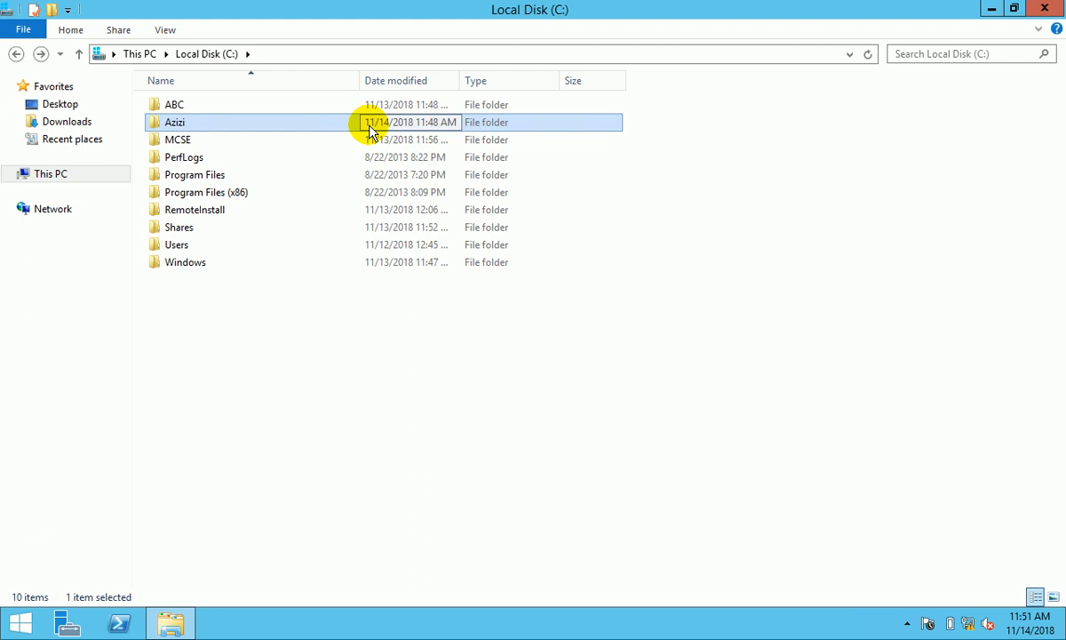
# - Open the Azizi folder's Properties and start its file sharing setup
pyautogui.click(177, 140)
pyautogui.click(176, 124)
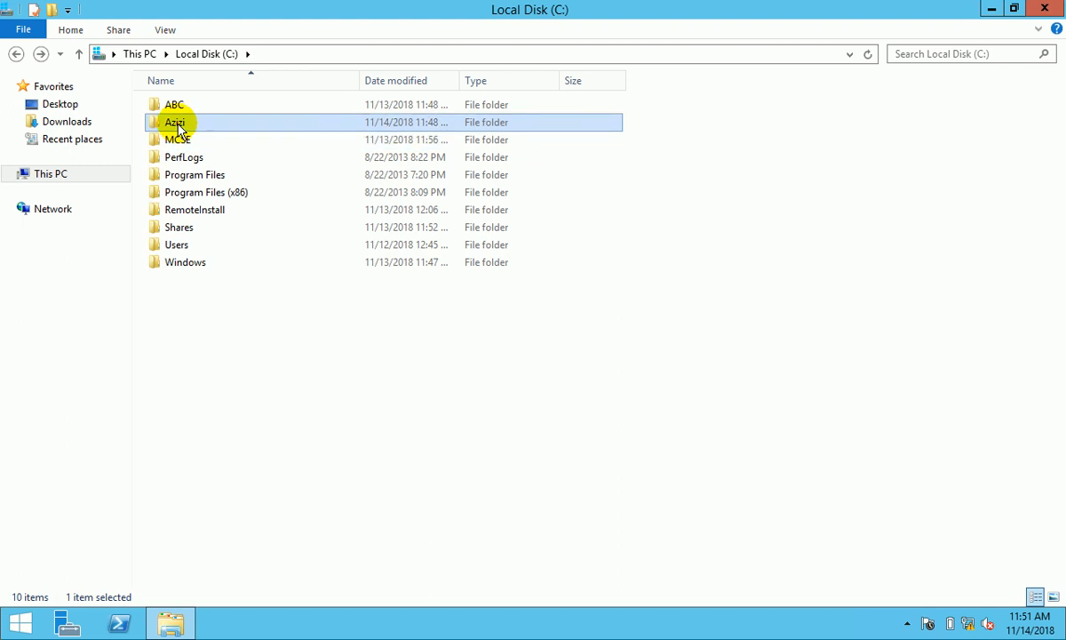
pyautogui.rightClick(177, 124)
pyautogui.click(276, 391)
pyautogui.click(250, 165)
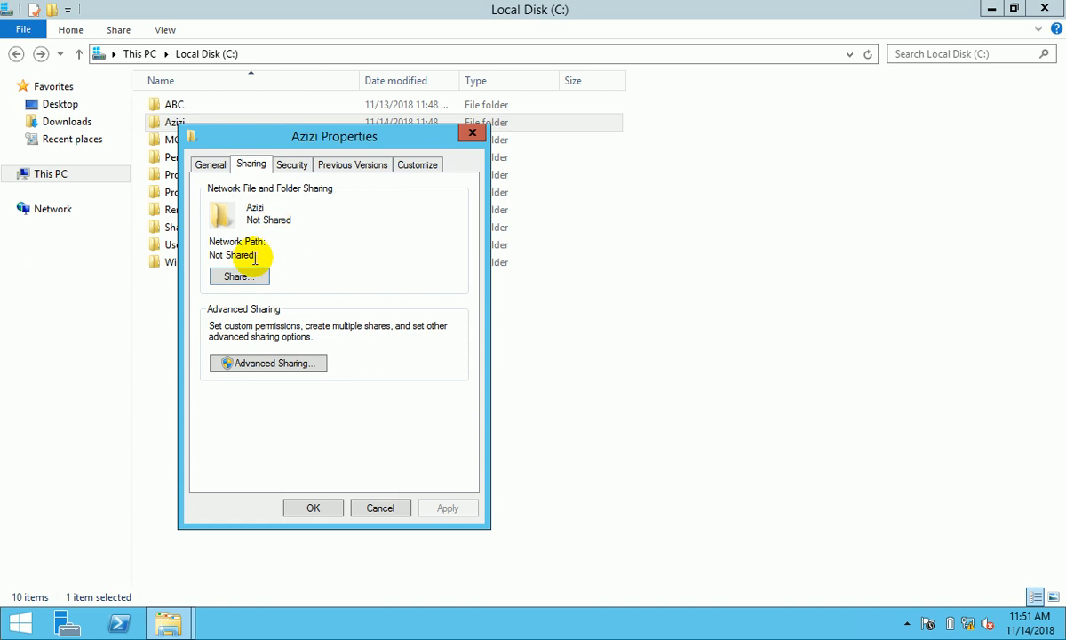
pyautogui.click(237, 278)
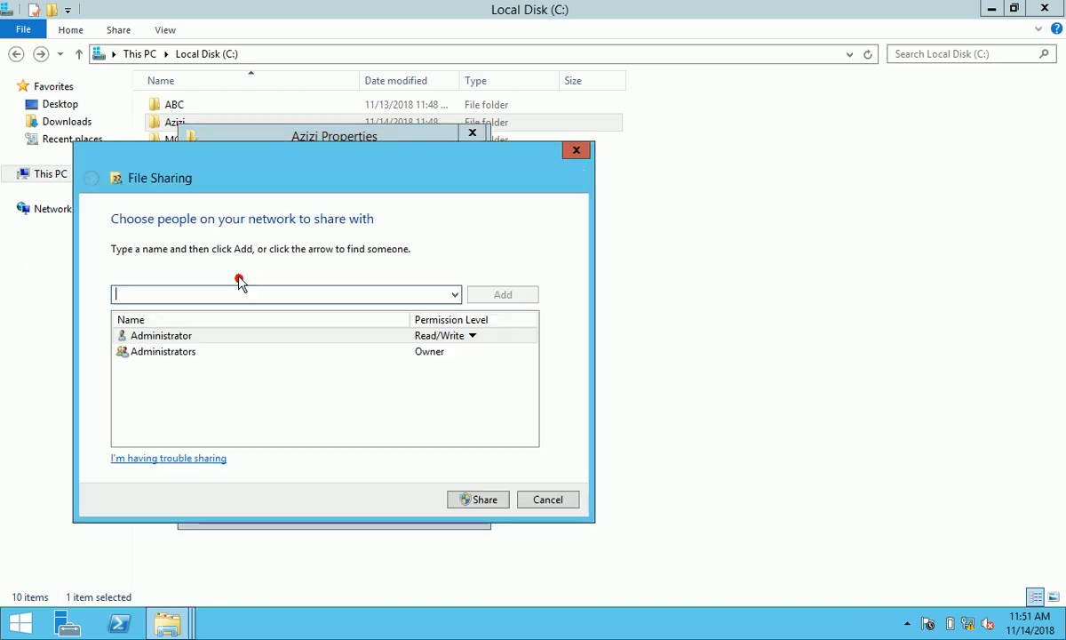
# - Find Authenticated Users through Advanced search, add it, and share the folder
pyautogui.click(455, 296)
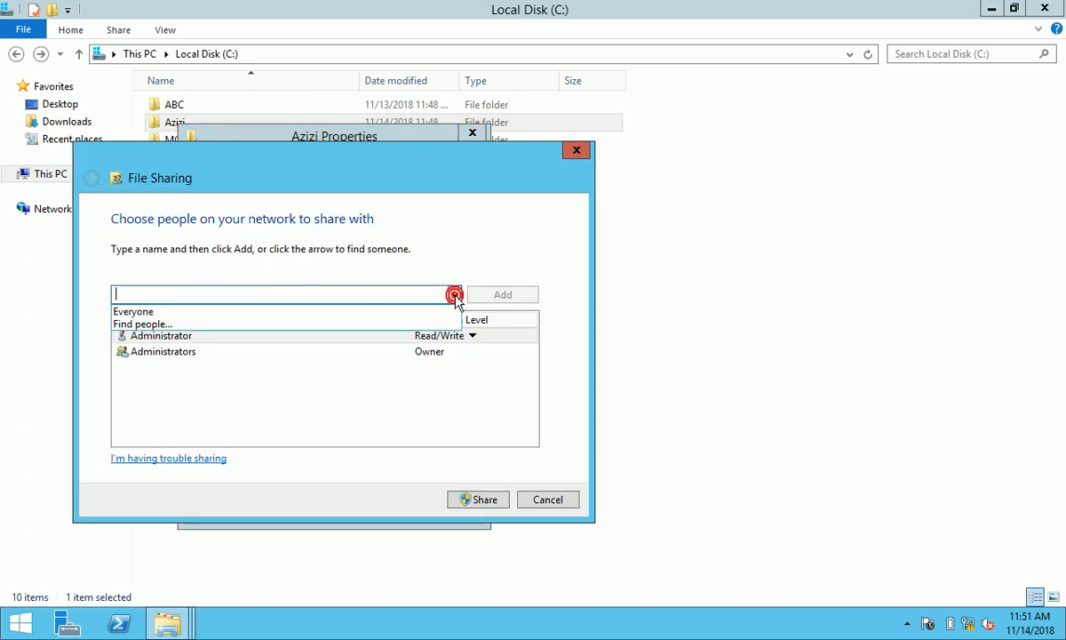
pyautogui.click(383, 325)
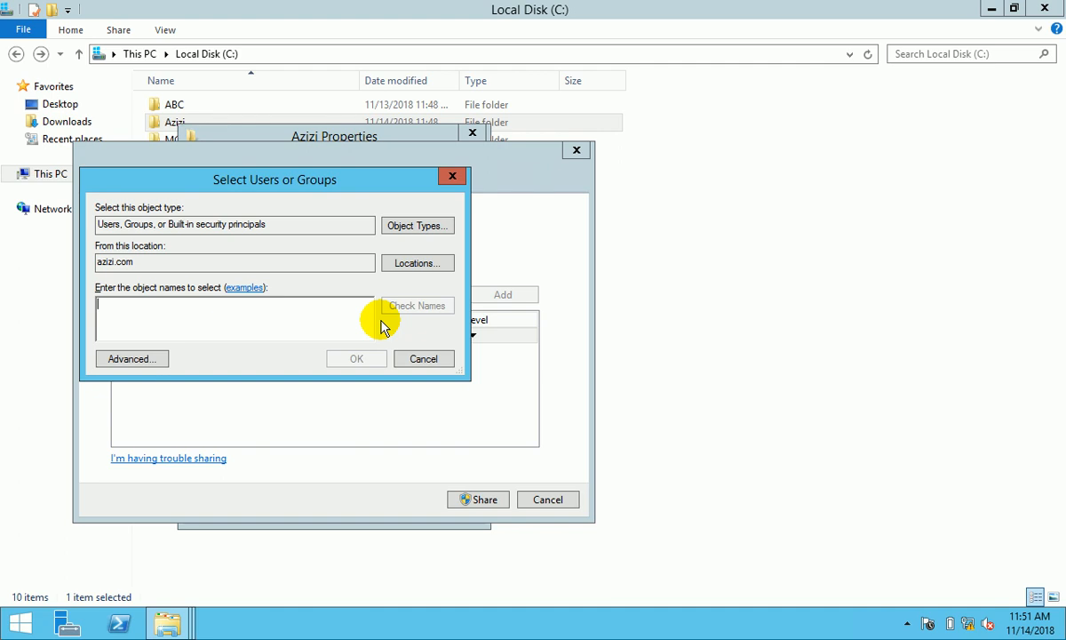
pyautogui.click(135, 359)
pyautogui.click(463, 289)
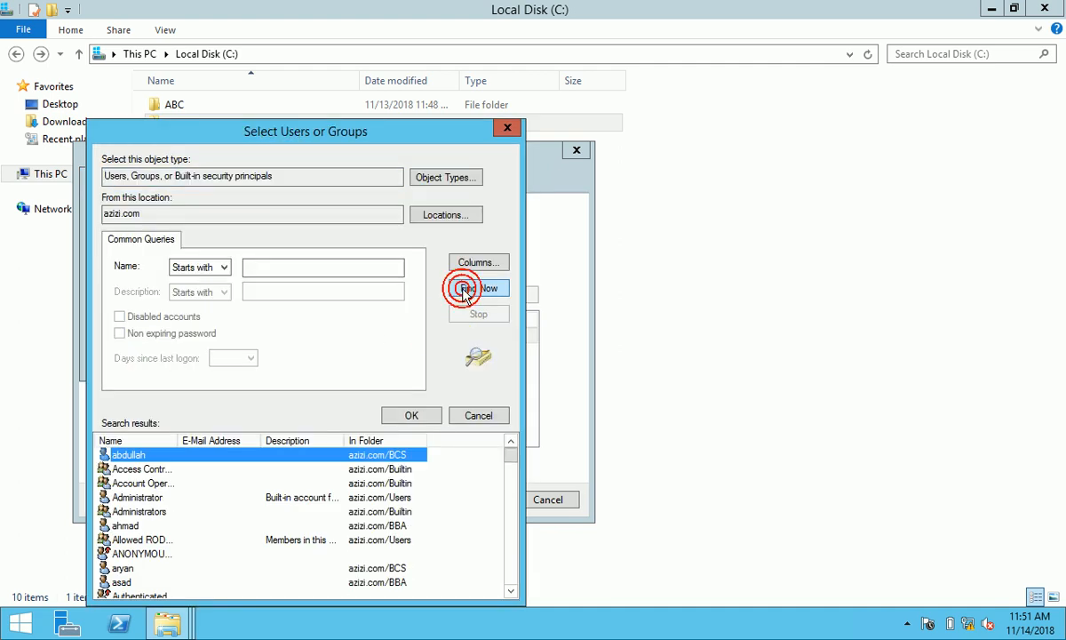
pyautogui.click(151, 595)
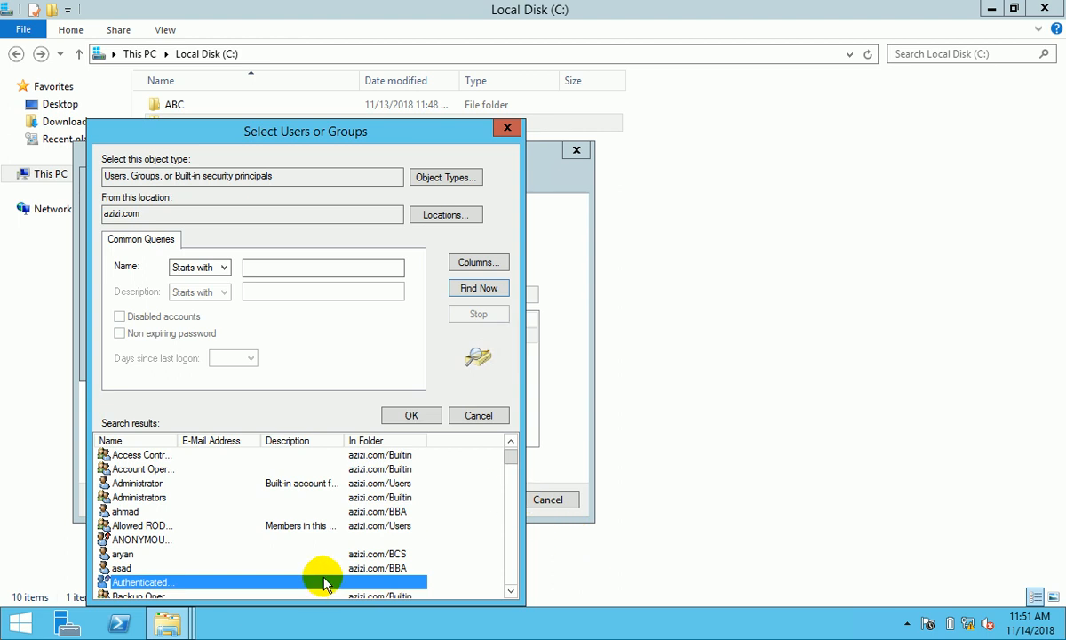
pyautogui.click(411, 417)
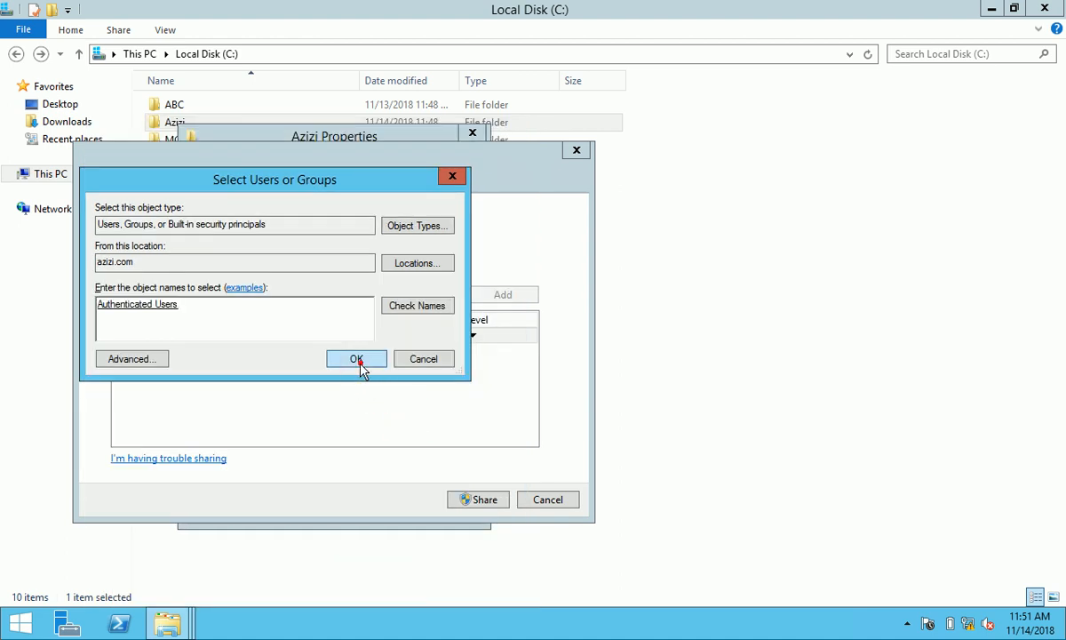
pyautogui.click(359, 362)
pyautogui.click(484, 499)
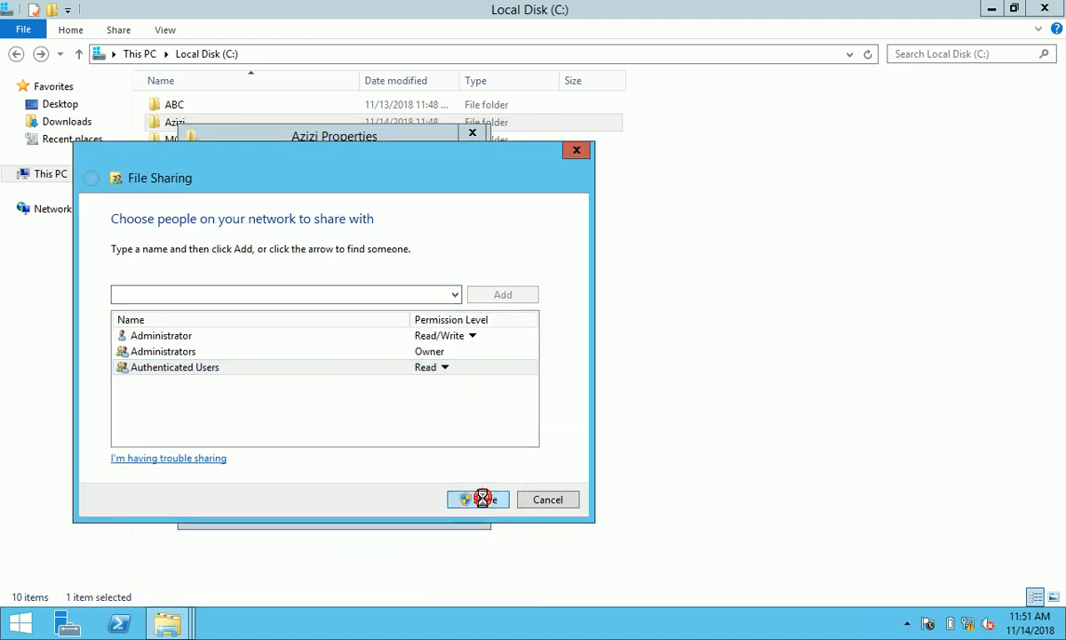
# - Remove Everyone from the Azizi share permissions
pyautogui.click(546, 502)
pyautogui.click(297, 366)
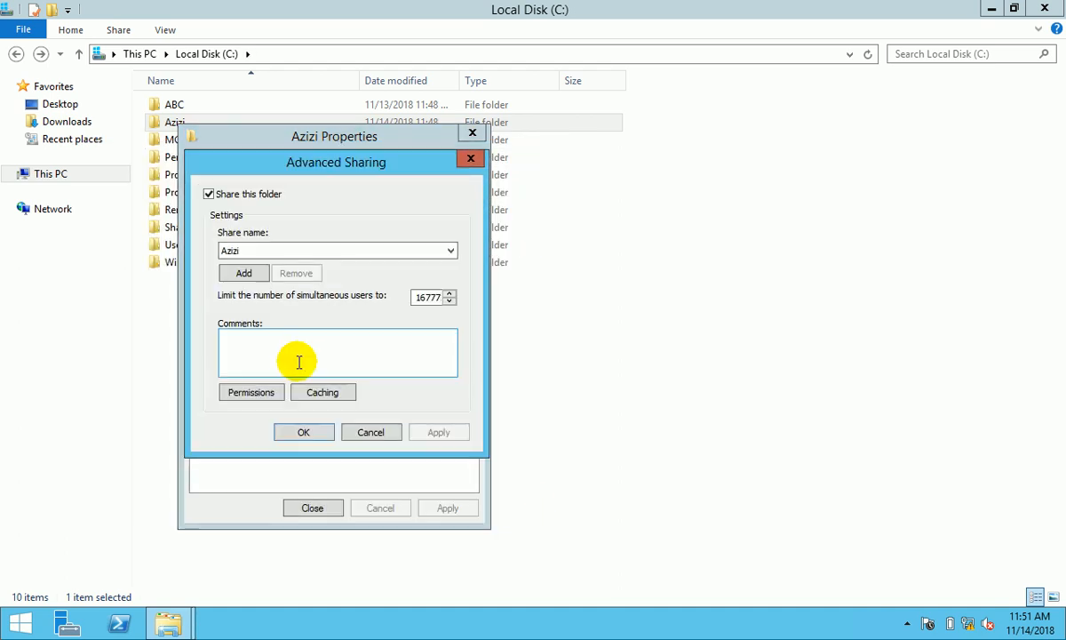
pyautogui.click(260, 392)
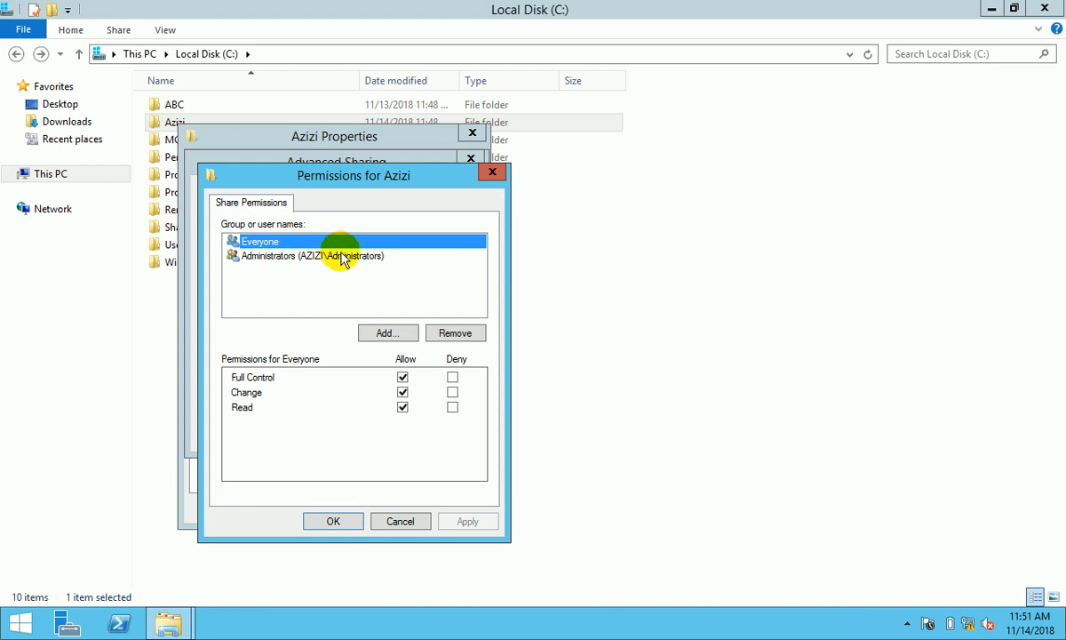
pyautogui.click(453, 334)
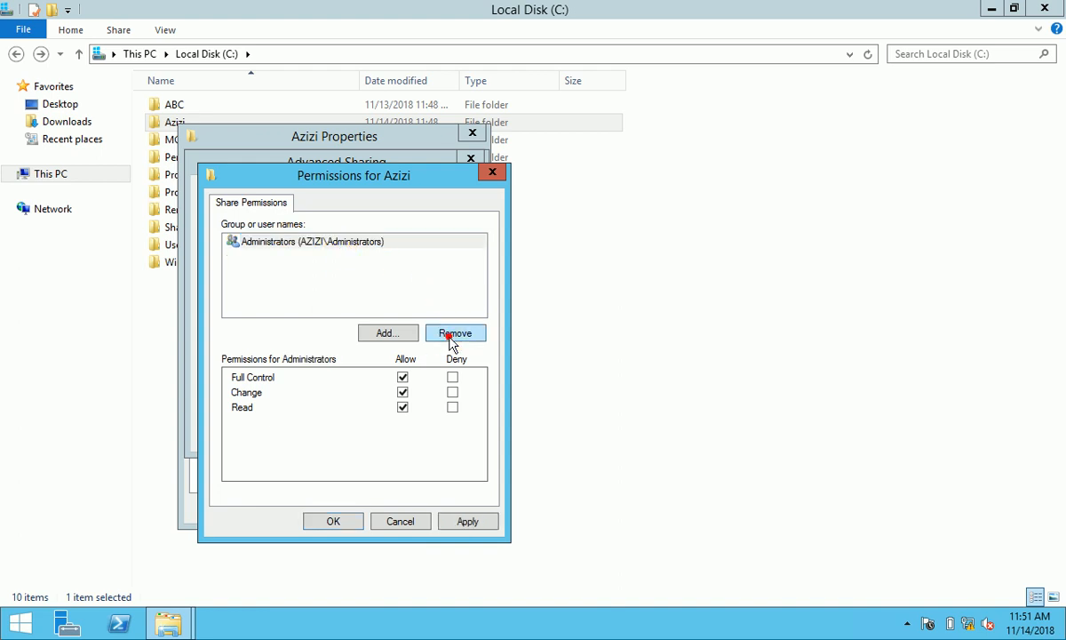
# - Add Authenticated Users to the Azizi share permissions using the advanced search
pyautogui.click(388, 336)
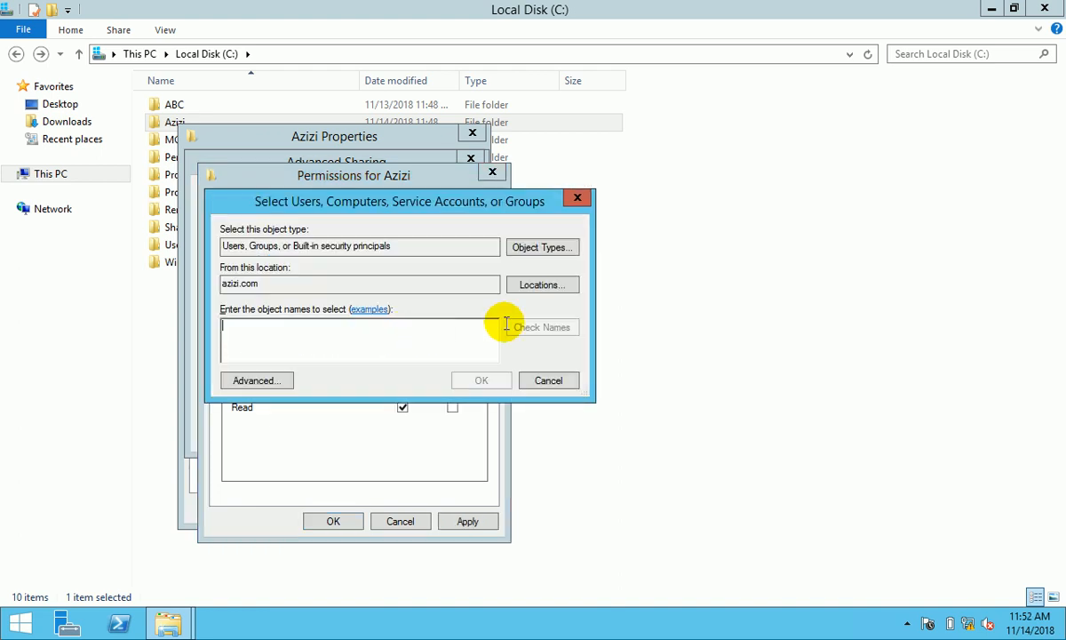
pyautogui.write('authinticated')
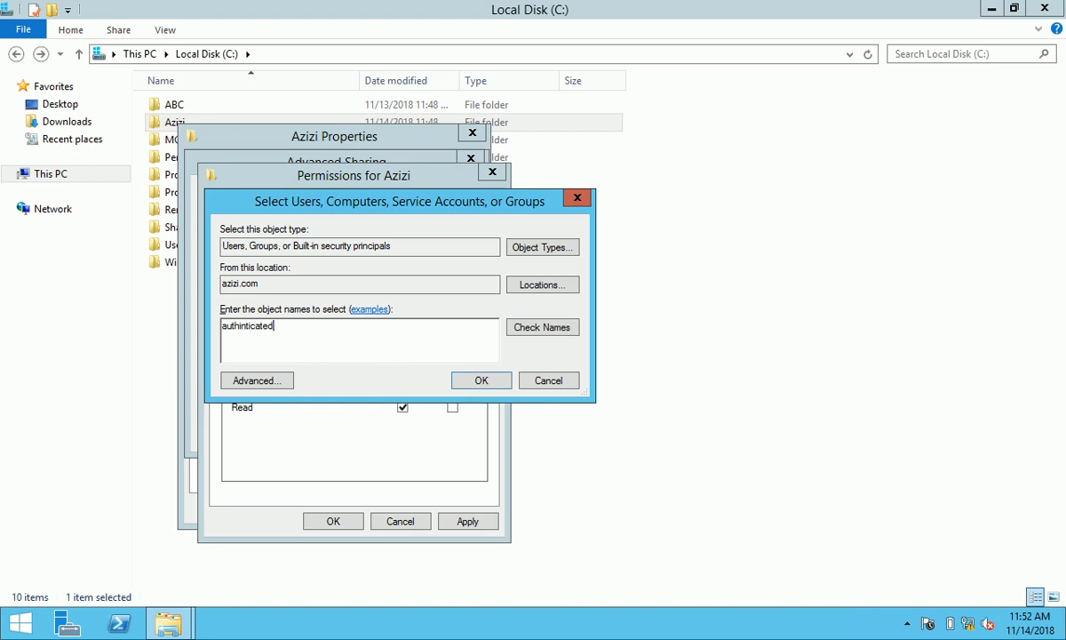
pyautogui.click(573, 327)
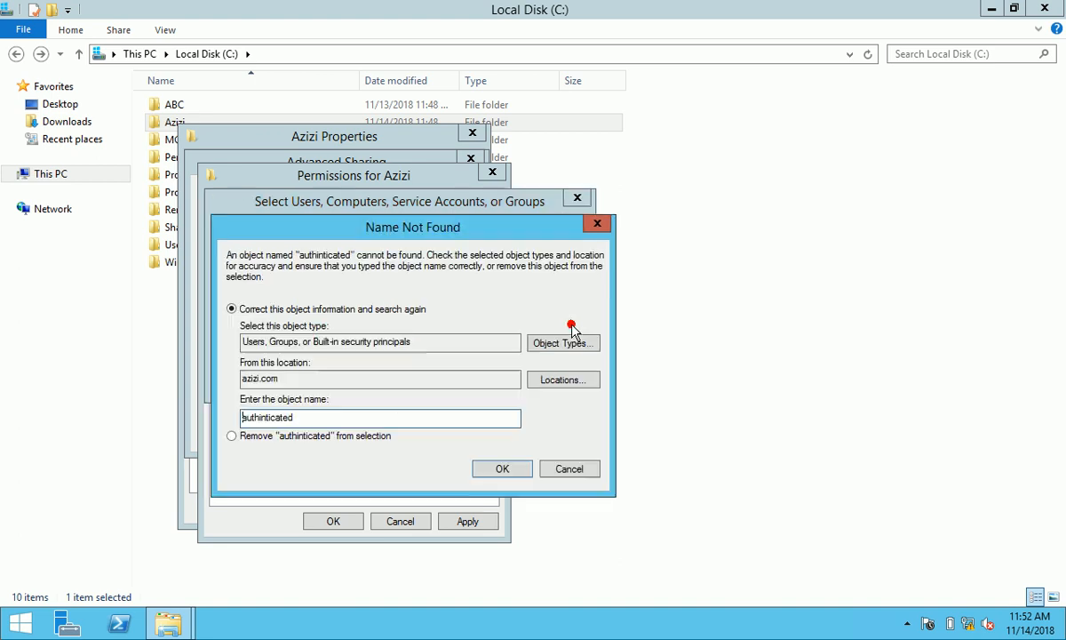
pyautogui.click(569, 469)
pyautogui.doubleClick(293, 324)
pyautogui.press('BackSpace')
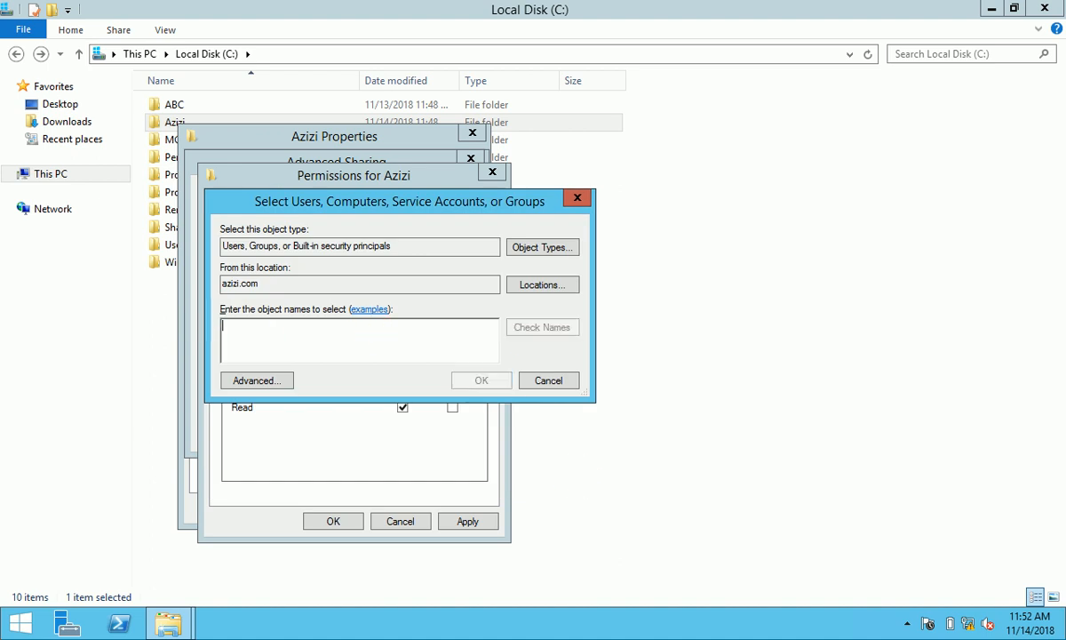
pyautogui.click(255, 381)
pyautogui.click(603, 288)
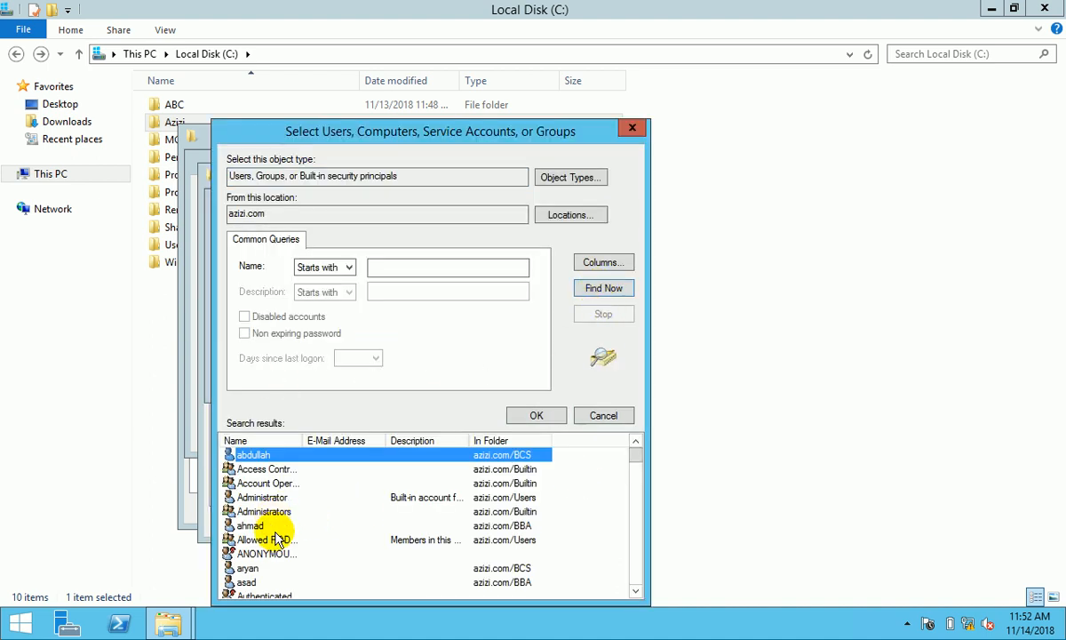
pyautogui.doubleClick(269, 595)
pyautogui.click(484, 378)
# - Allow Authenticated Users Full Control on the Azizi share and apply the sharing settings
pyautogui.click(403, 377)
pyautogui.click(475, 522)
pyautogui.click(333, 522)
pyautogui.click(433, 434)
pyautogui.click(304, 432)
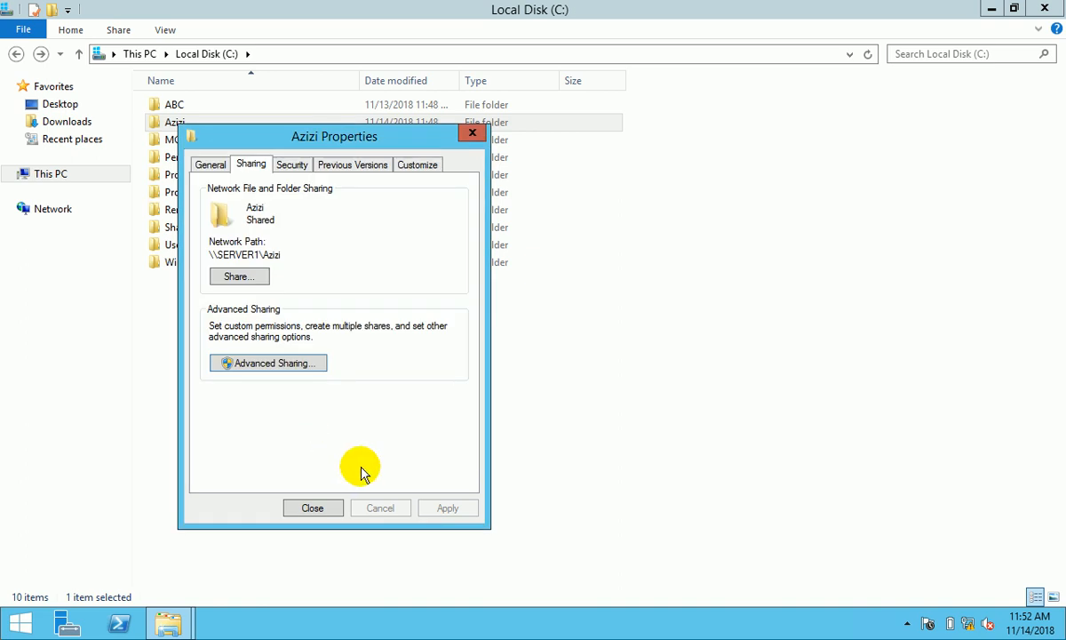
# - Allow Authenticated Users Full control in Azizi's security permissions, check SYSTEM and Administrators, and close
pyautogui.click(295, 167)
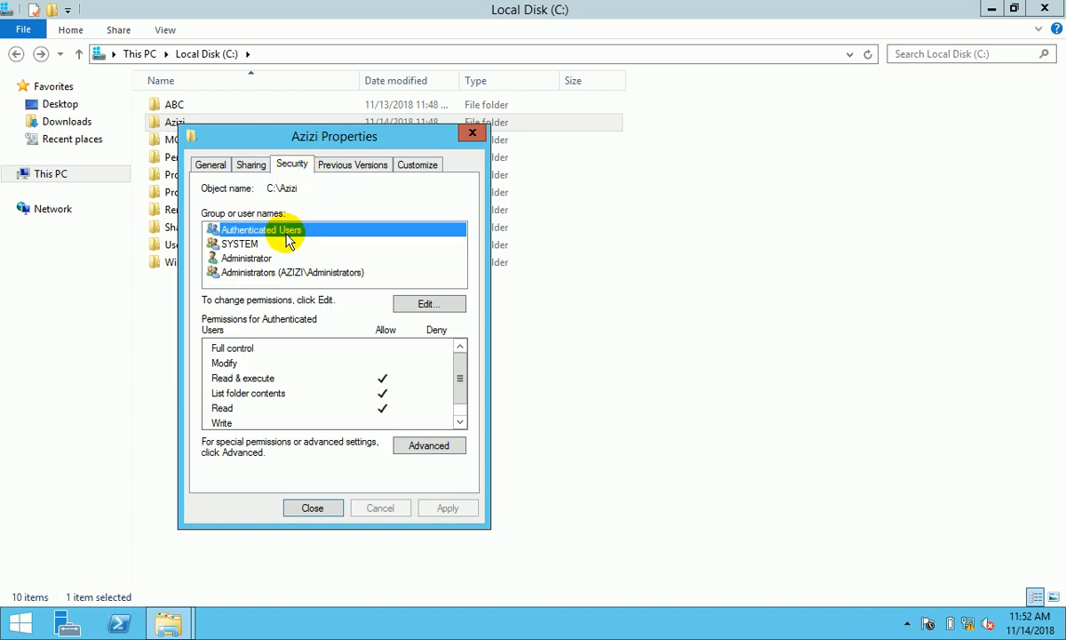
pyautogui.click(421, 305)
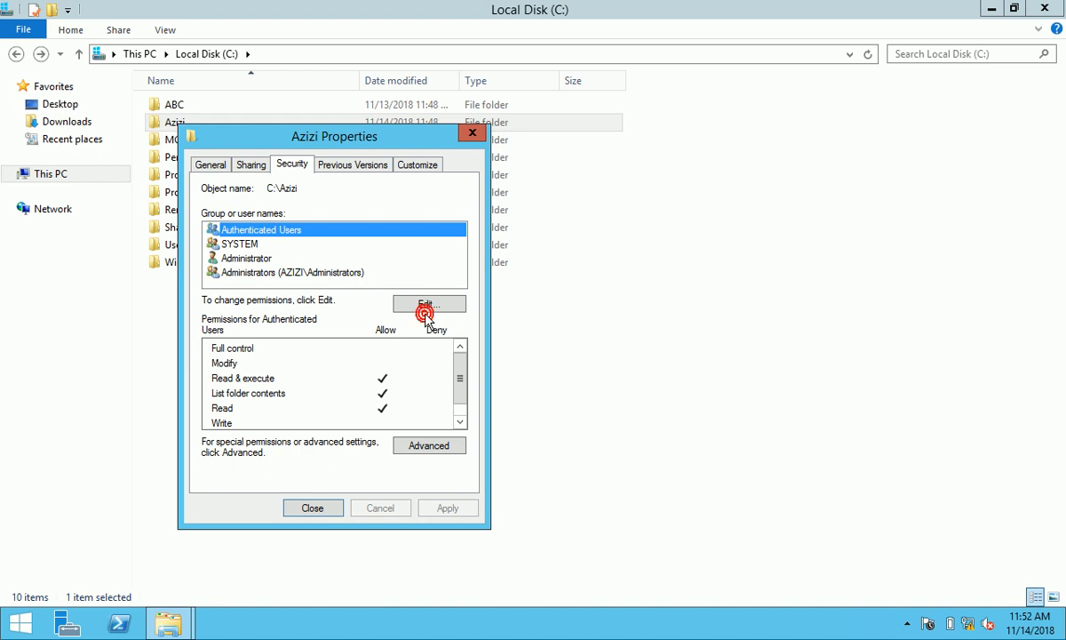
pyautogui.click(411, 433)
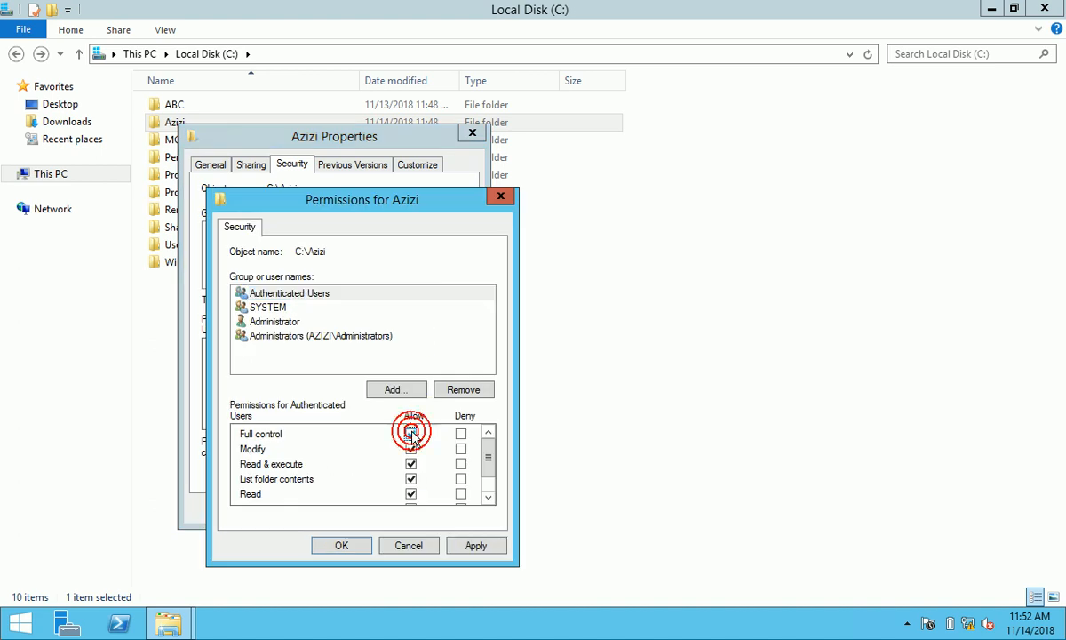
pyautogui.click(476, 545)
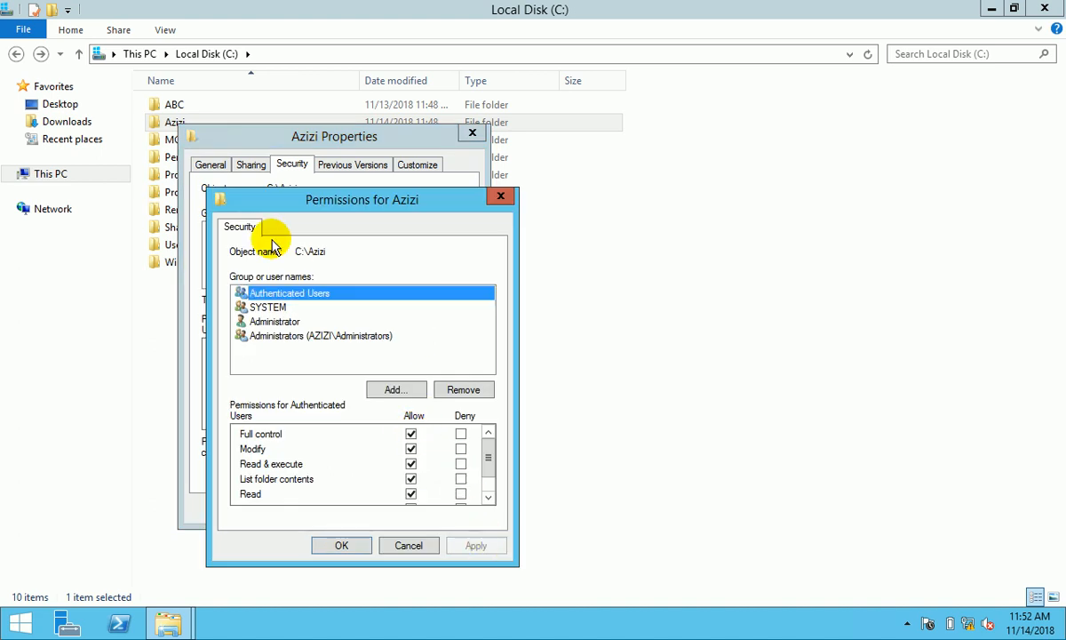
pyautogui.click(269, 306)
pyautogui.click(277, 321)
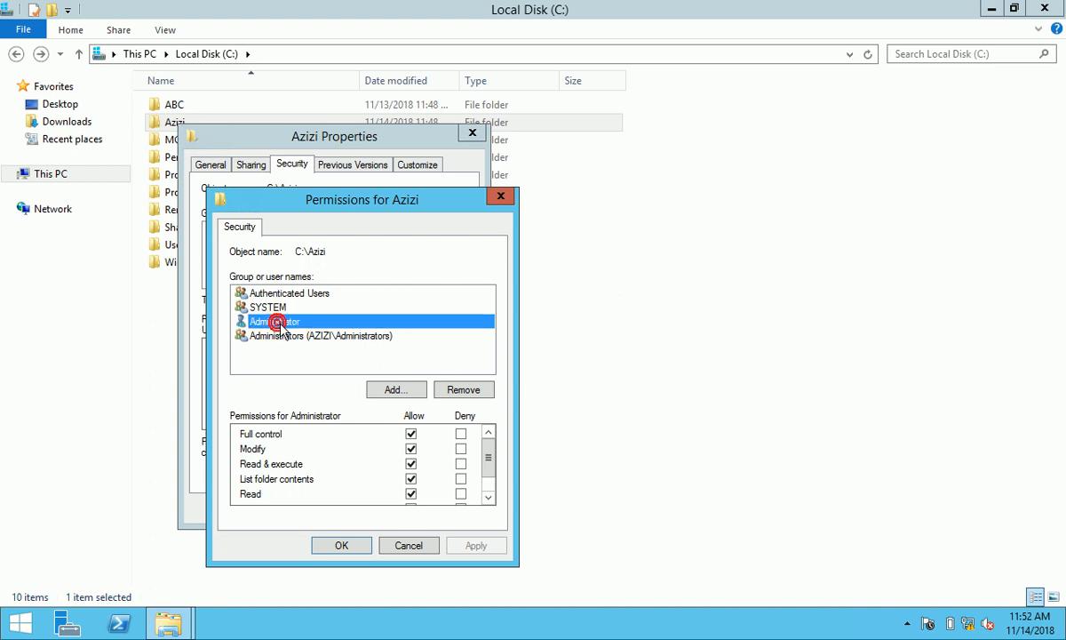
pyautogui.click(285, 336)
pyautogui.click(344, 549)
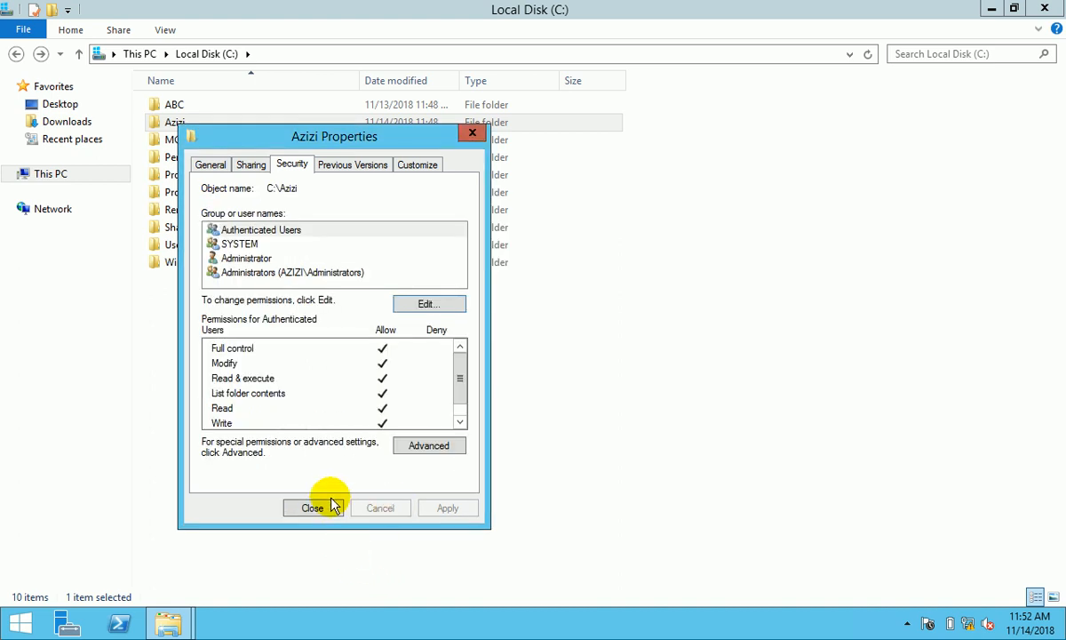
pyautogui.click(333, 507)
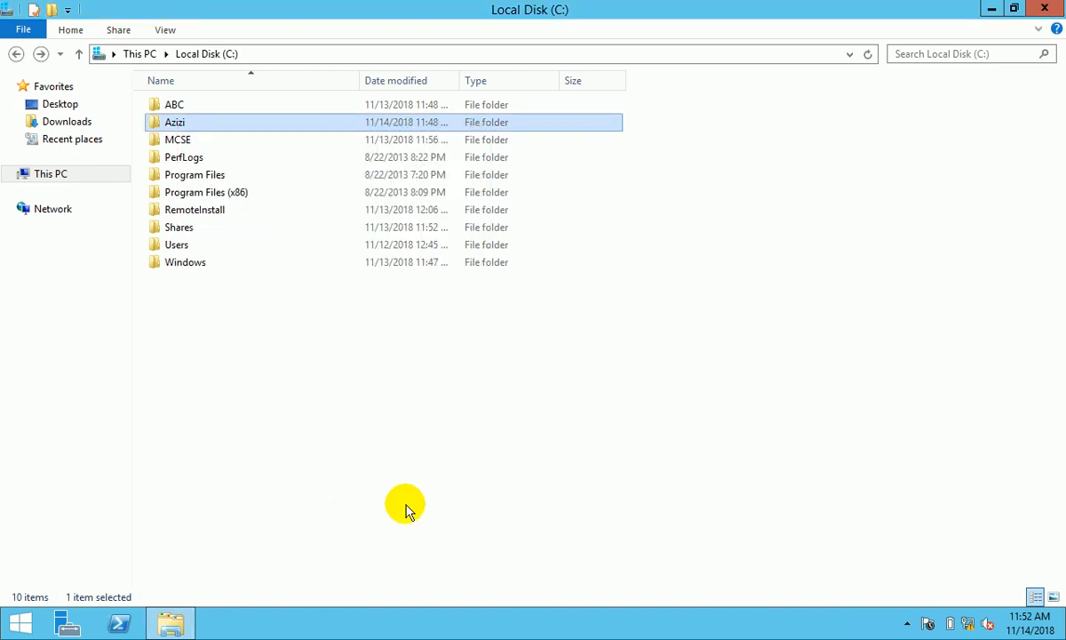
# - Open the Azizi folder and bring up the BBA folder's properties
pyautogui.doubleClick(175, 122)
pyautogui.click(182, 107)
pyautogui.click(183, 124)
pyautogui.click(185, 143)
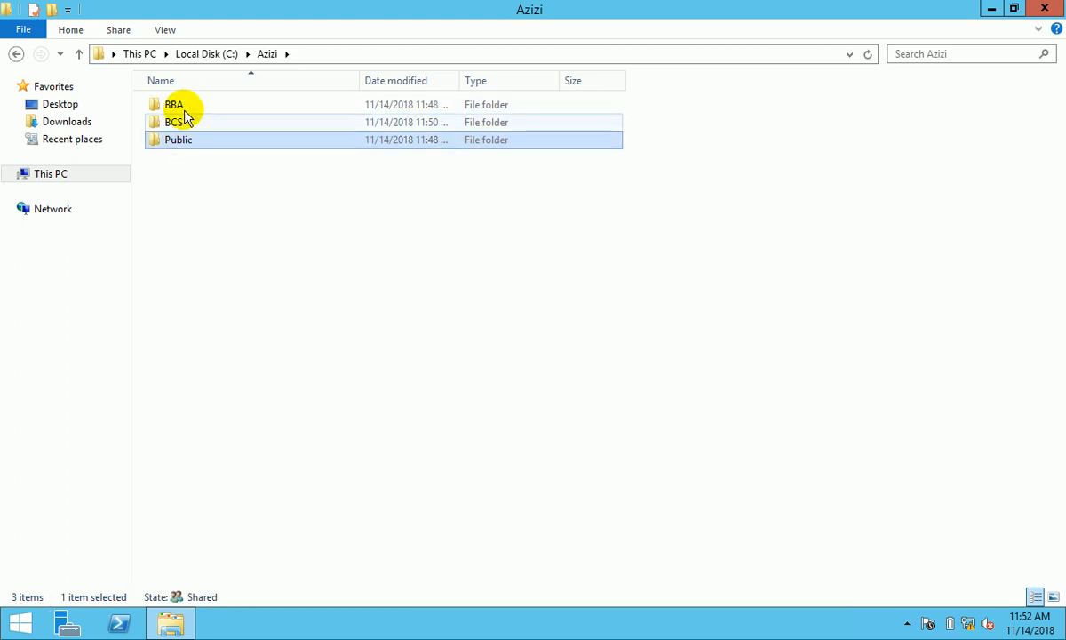
pyautogui.click(181, 108)
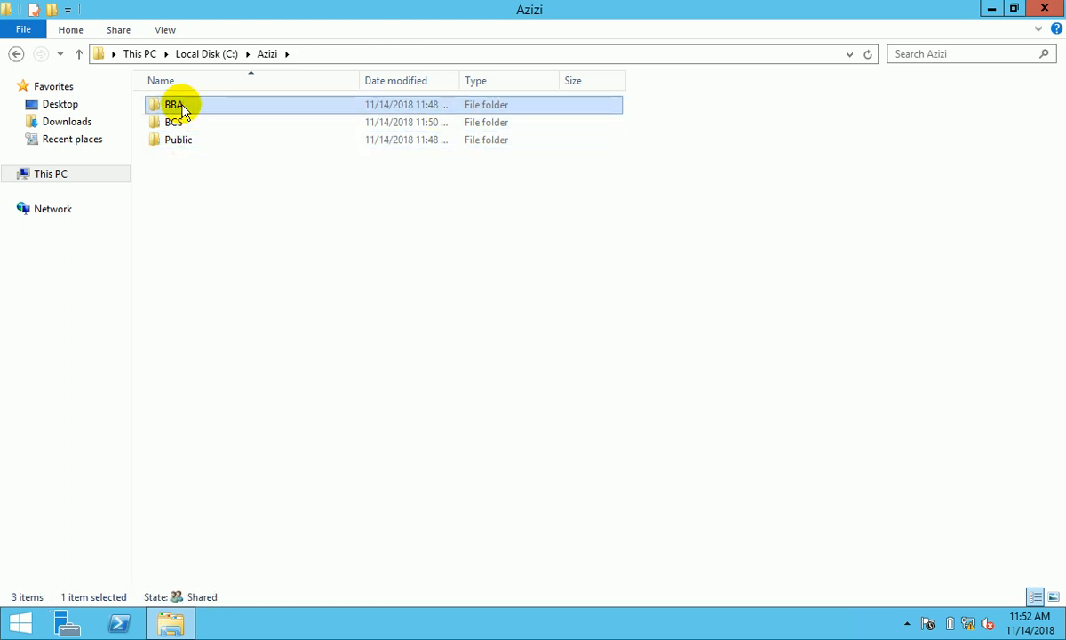
pyautogui.rightClick(184, 110)
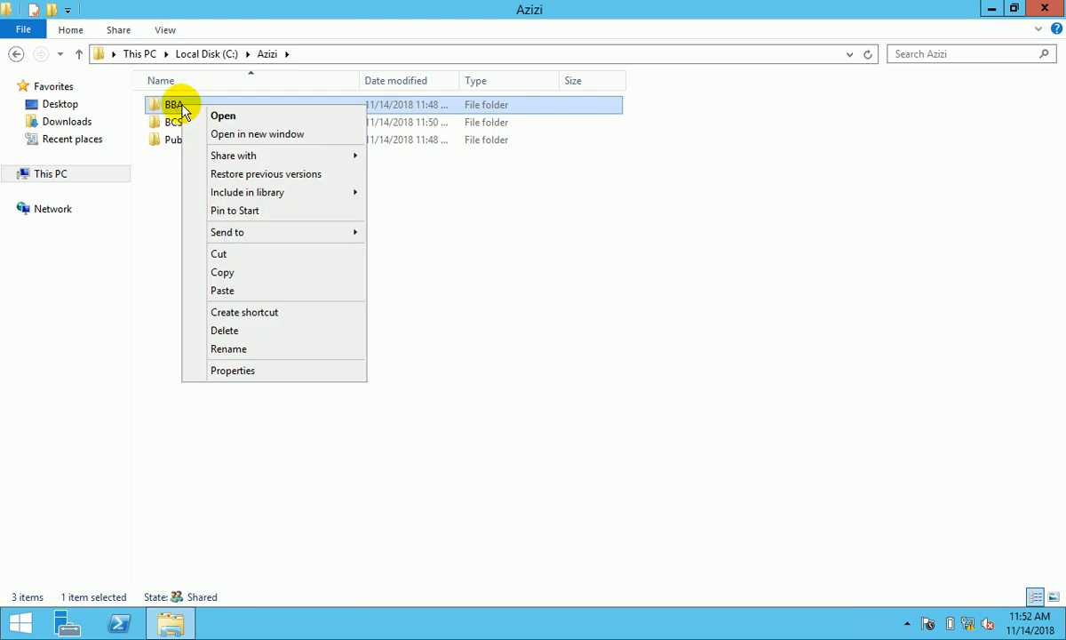
pyautogui.click(272, 372)
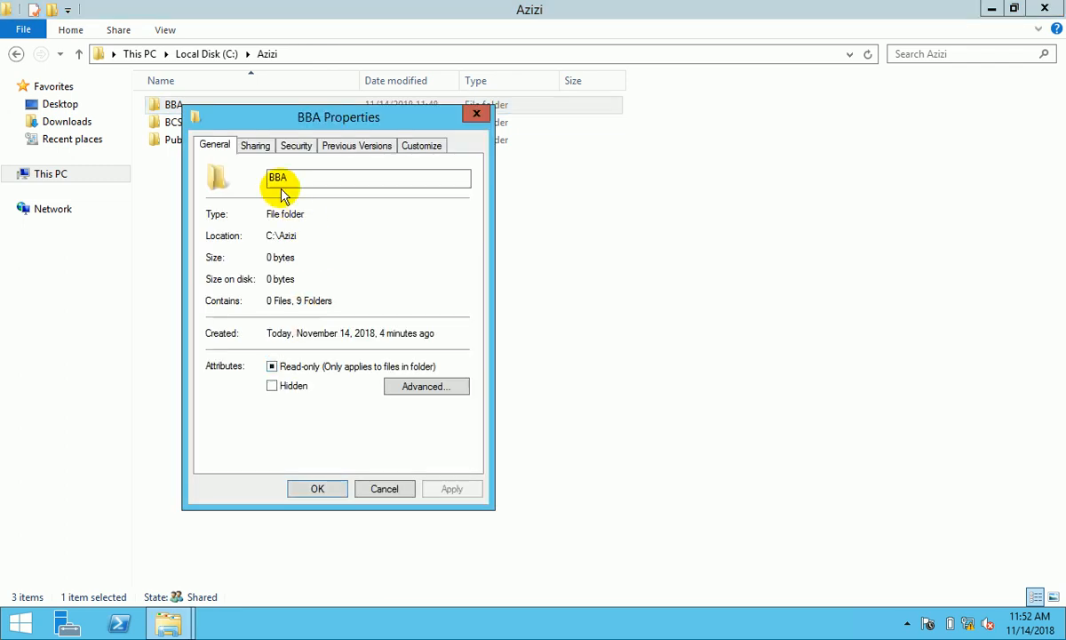
# - Add the BBA_Teacher and BBA_Student groups to BBA's sharing list
pyautogui.click(255, 146)
pyautogui.click(253, 258)
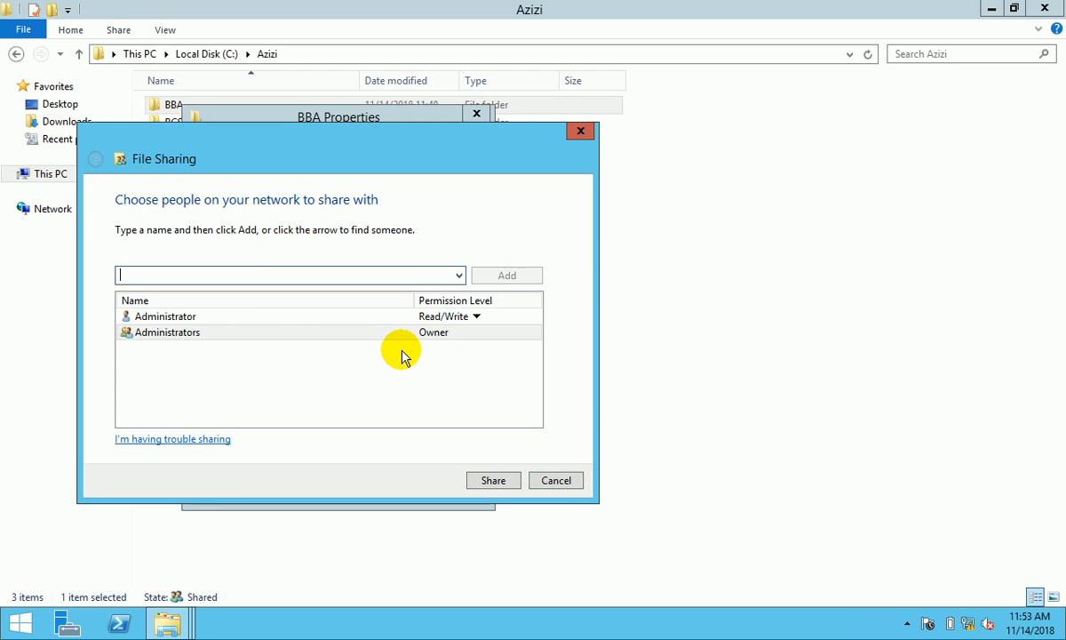
pyautogui.click(458, 275)
pyautogui.click(370, 305)
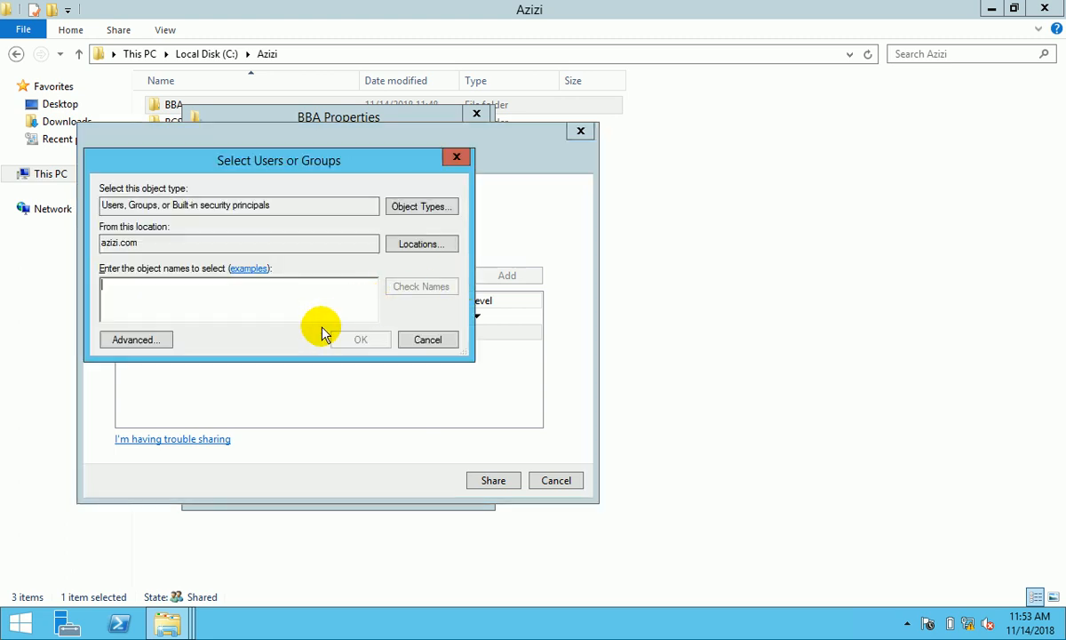
pyautogui.write('BBA')
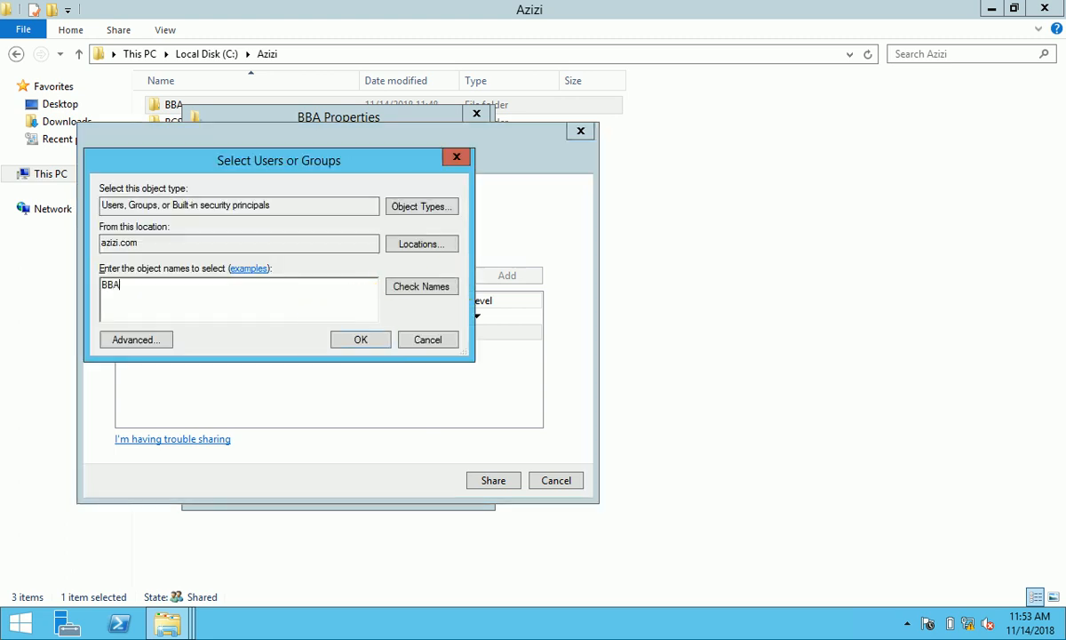
pyautogui.write('_Teacher;BBA_Student')
pyautogui.click(431, 286)
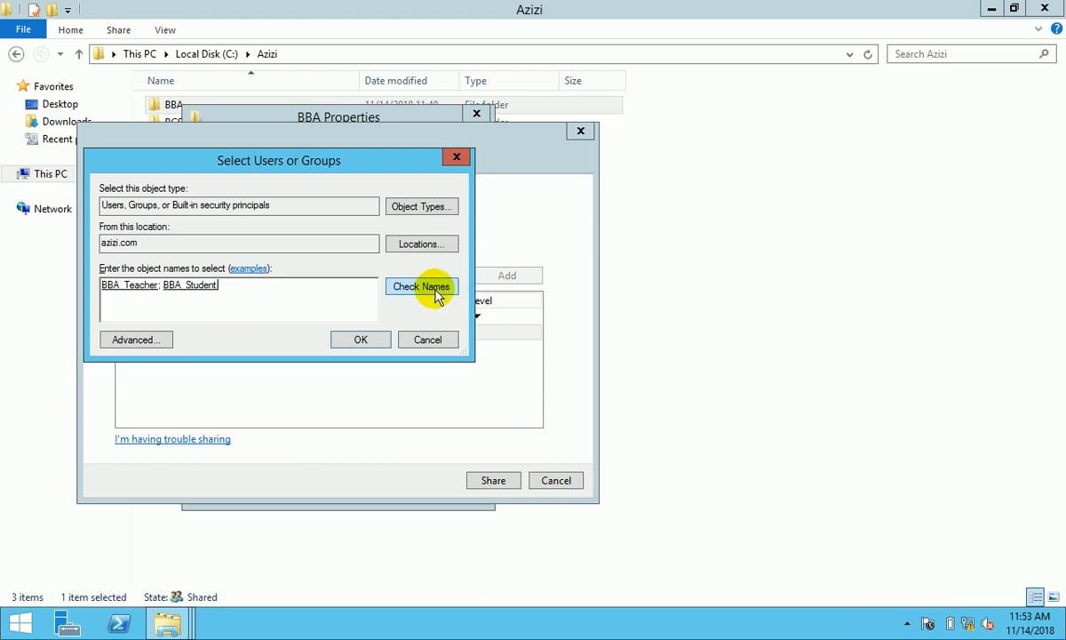
pyautogui.click(361, 341)
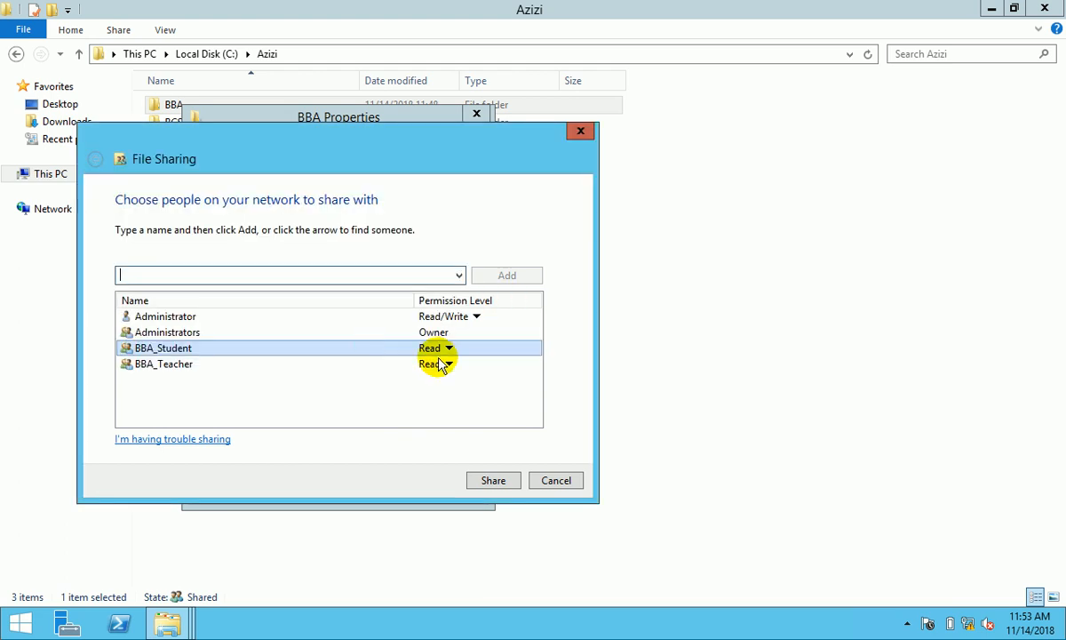
# - Set BBA_Student and BBA_Teacher to Read/Write and share the BBA folder
pyautogui.click(444, 349)
pyautogui.click(488, 376)
pyautogui.click(441, 364)
pyautogui.click(478, 382)
pyautogui.click(493, 480)
pyautogui.click(553, 481)
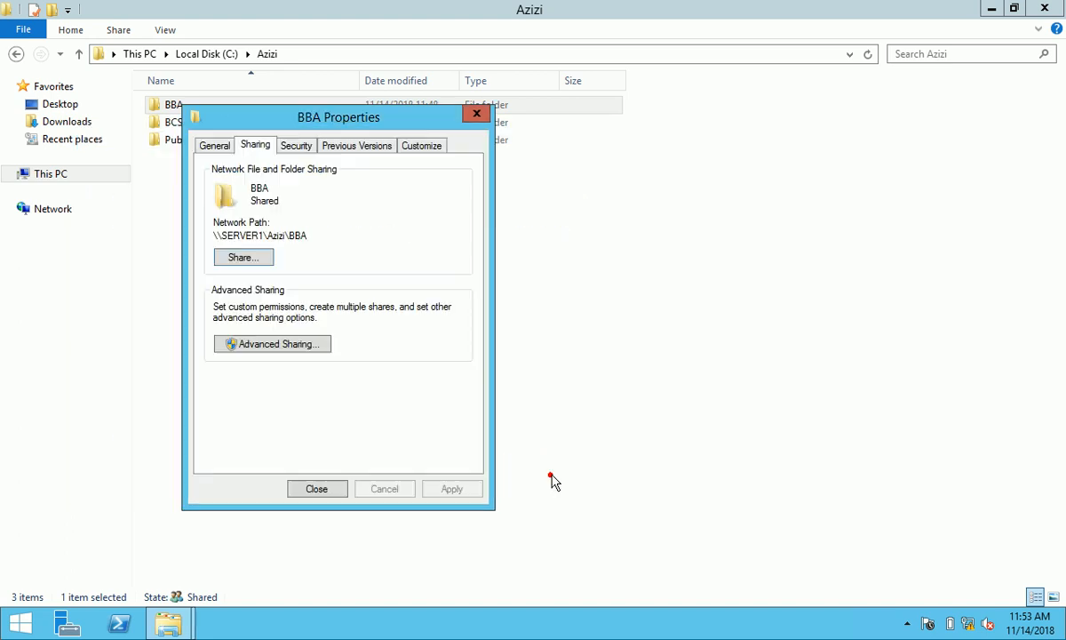
# - Turn on Share this folder for BBA and remove Everyone from its share permissions
pyautogui.click(303, 345)
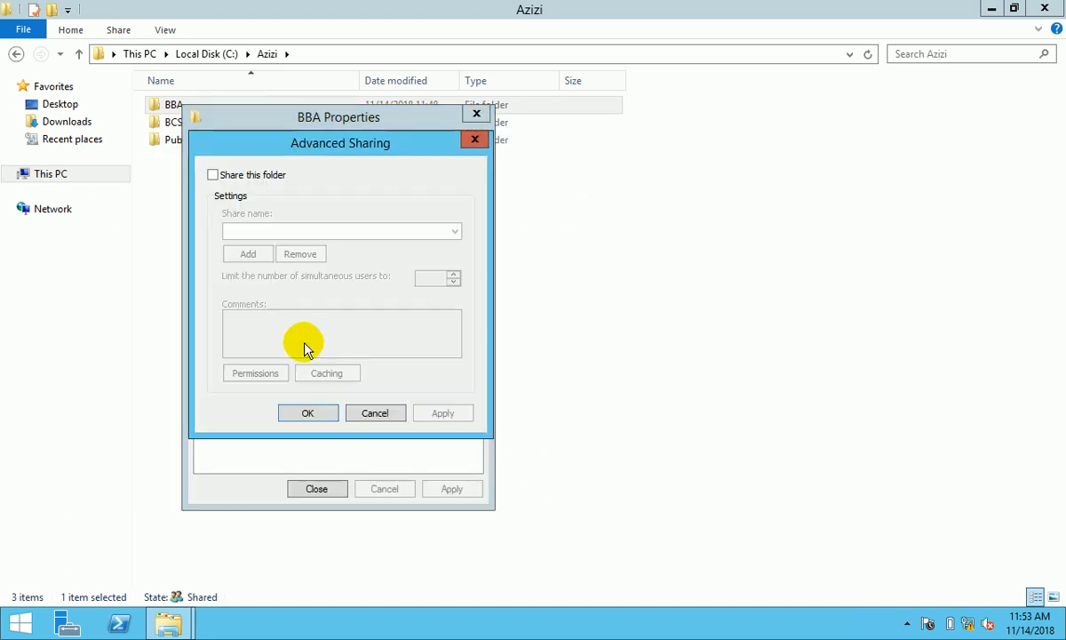
pyautogui.click(218, 175)
pyautogui.click(259, 373)
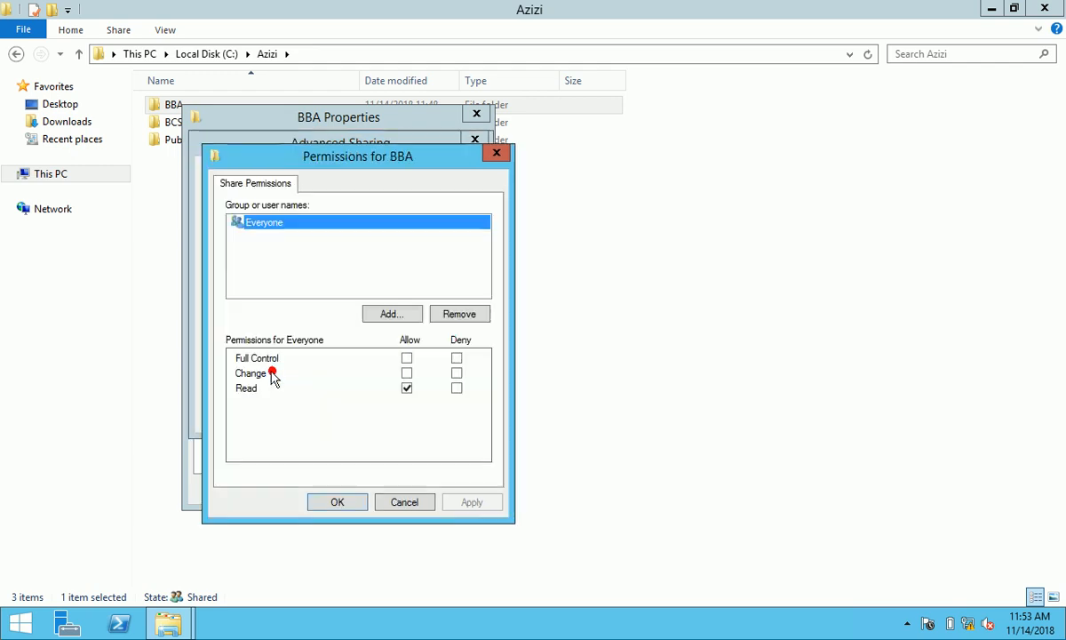
pyautogui.click(453, 313)
# - Add BBA_Teacher and BBA_Student to the BBA share permissions with Full Control
pyautogui.click(398, 314)
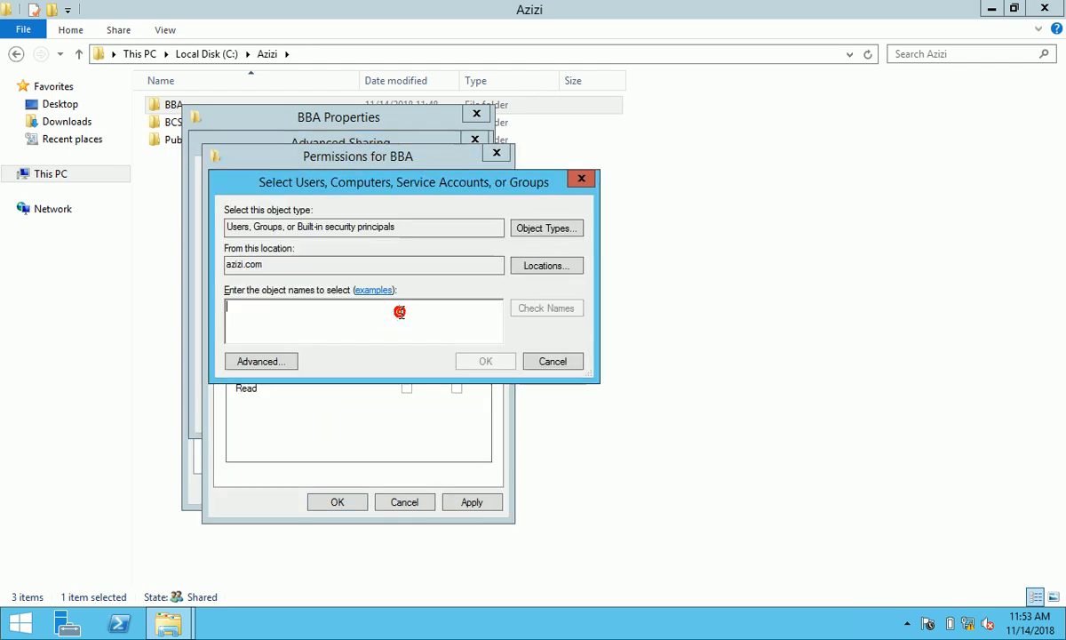
pyautogui.write('B')
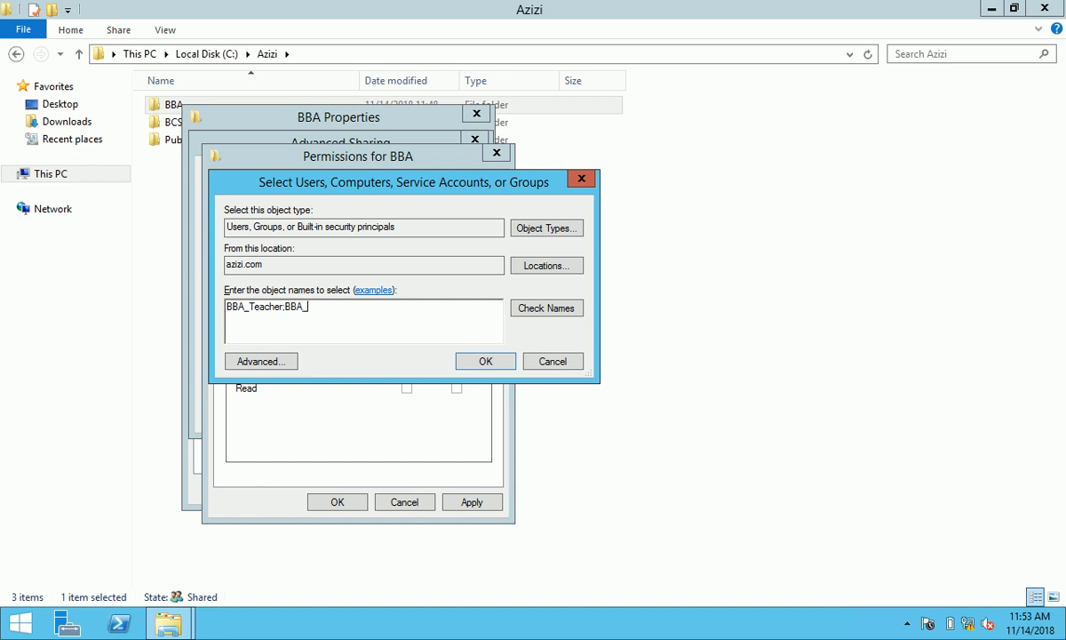
pyautogui.write('BA_Teacher; BBA_Student')
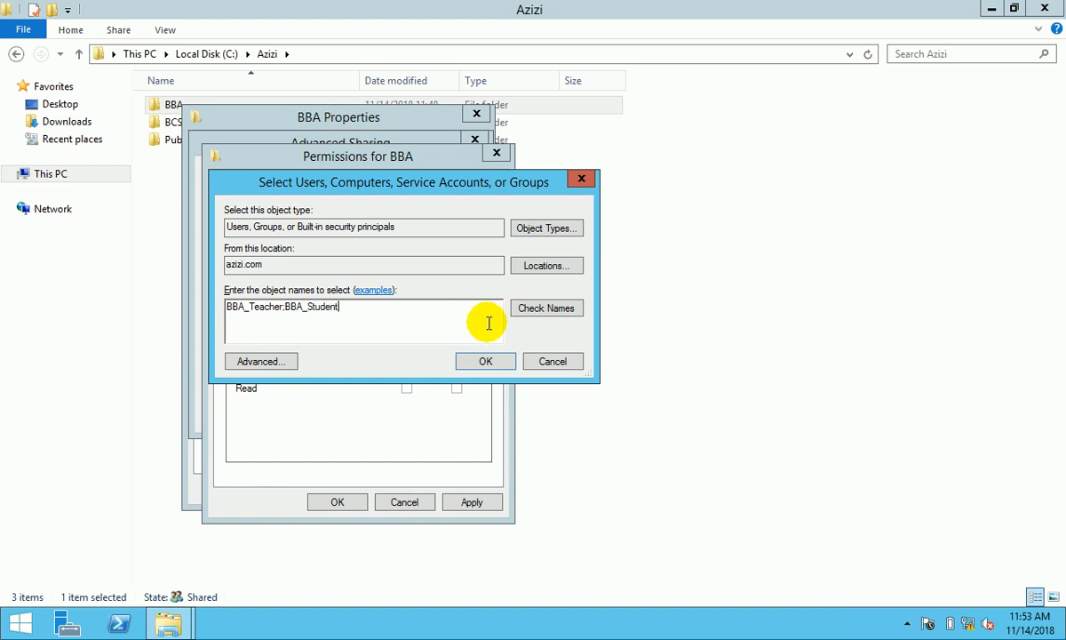
pyautogui.click(545, 308)
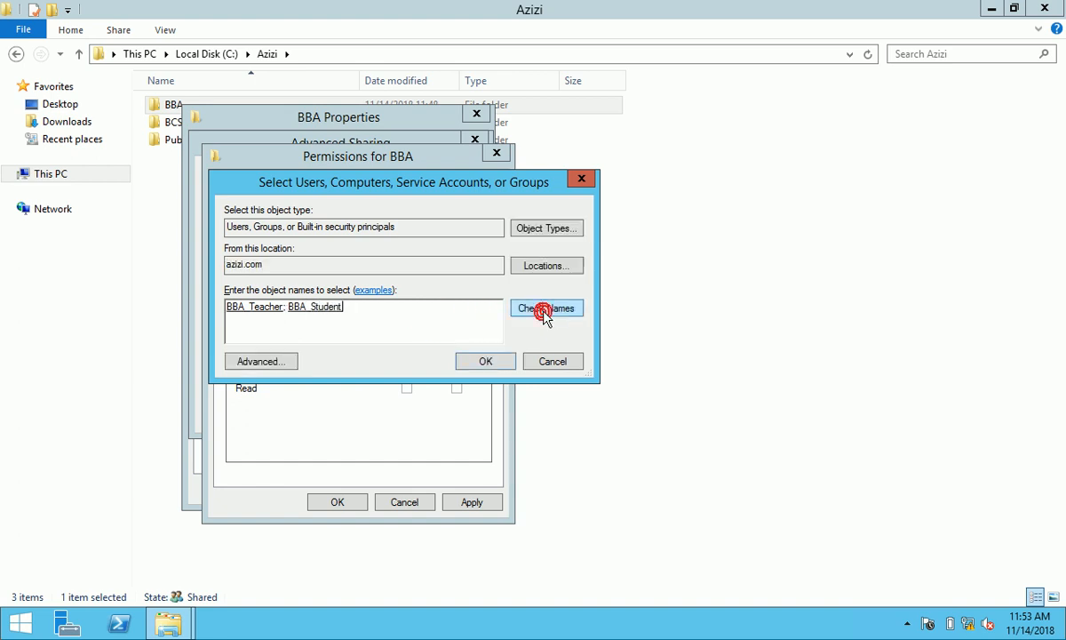
pyautogui.click(486, 361)
pyautogui.click(407, 358)
pyautogui.click(360, 237)
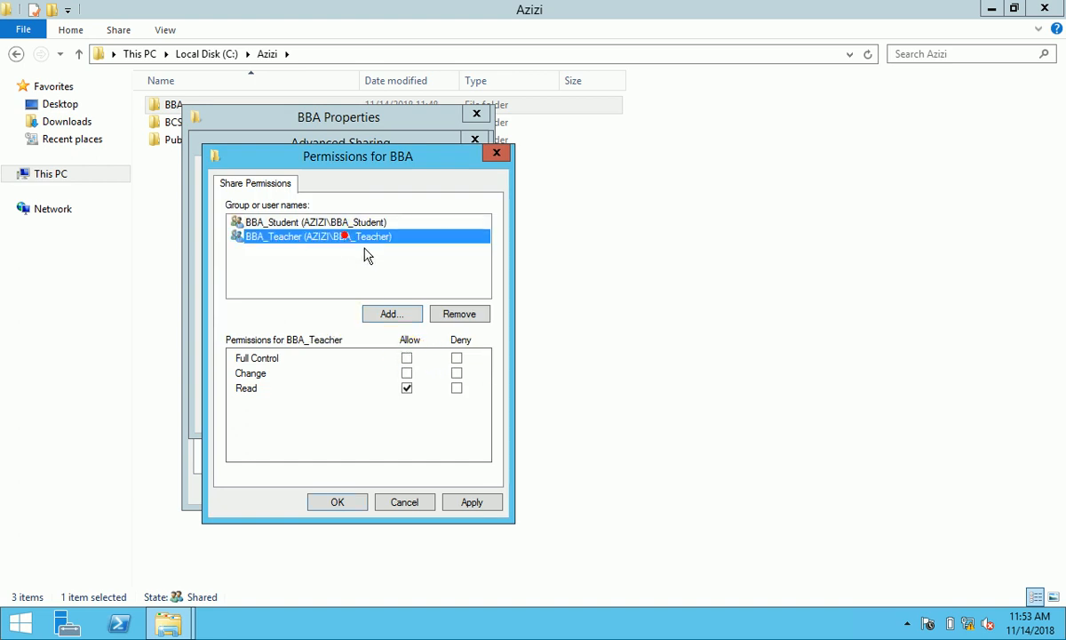
pyautogui.click(407, 358)
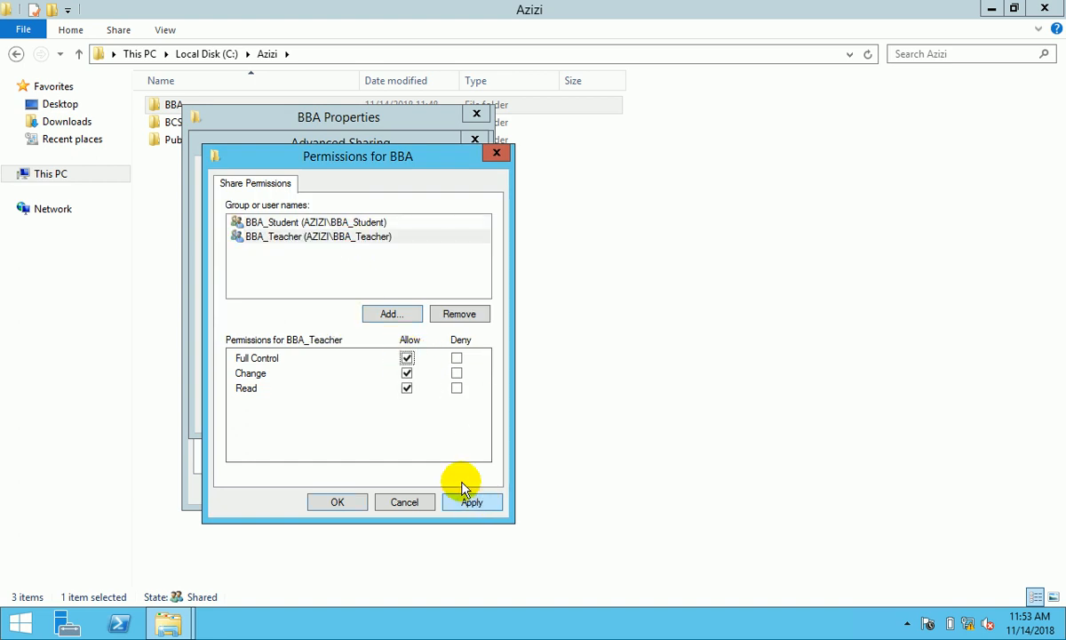
# - Add the Administrators group to the BBA share with Full Control and apply
pyautogui.click(390, 311)
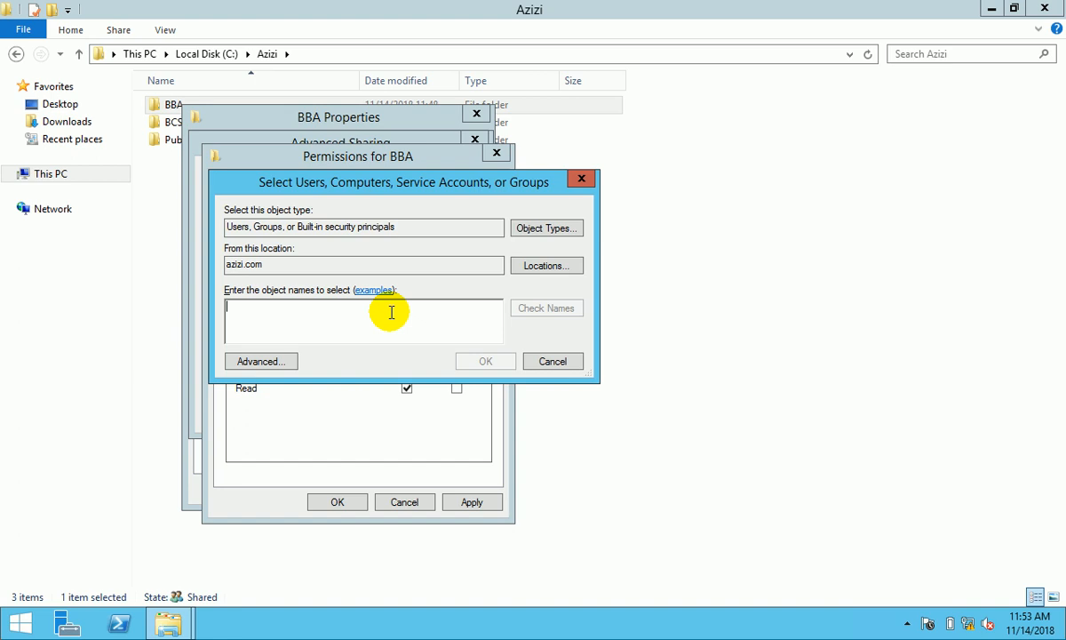
pyautogui.write('Ad')
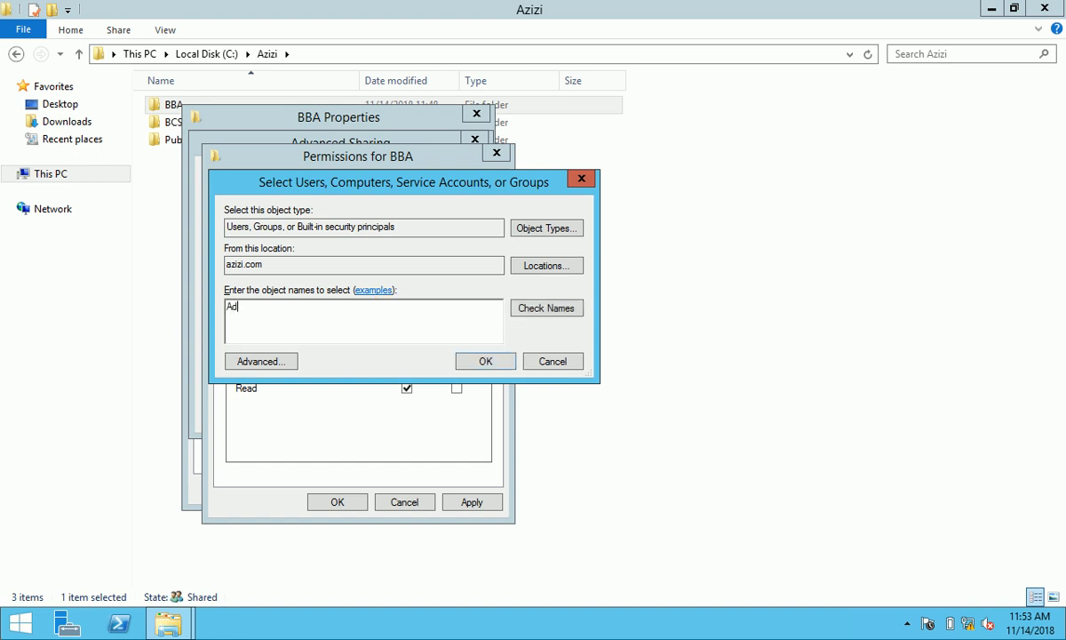
pyautogui.press('BackSpace')
pyautogui.press('BackSpace')
pyautogui.press('BackSpace')
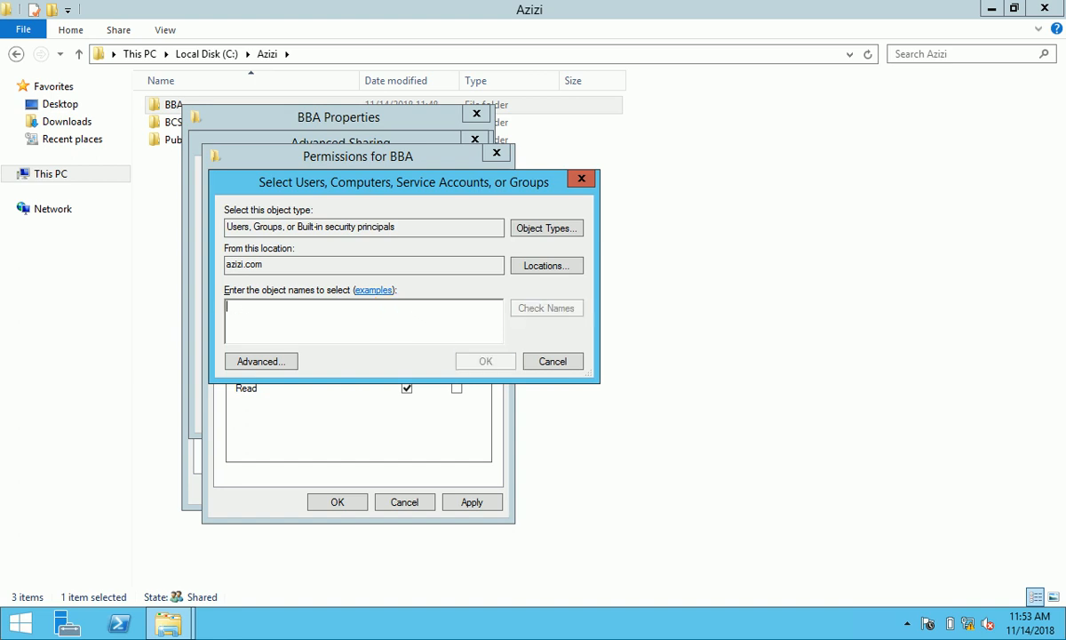
pyautogui.click(282, 360)
pyautogui.click(602, 293)
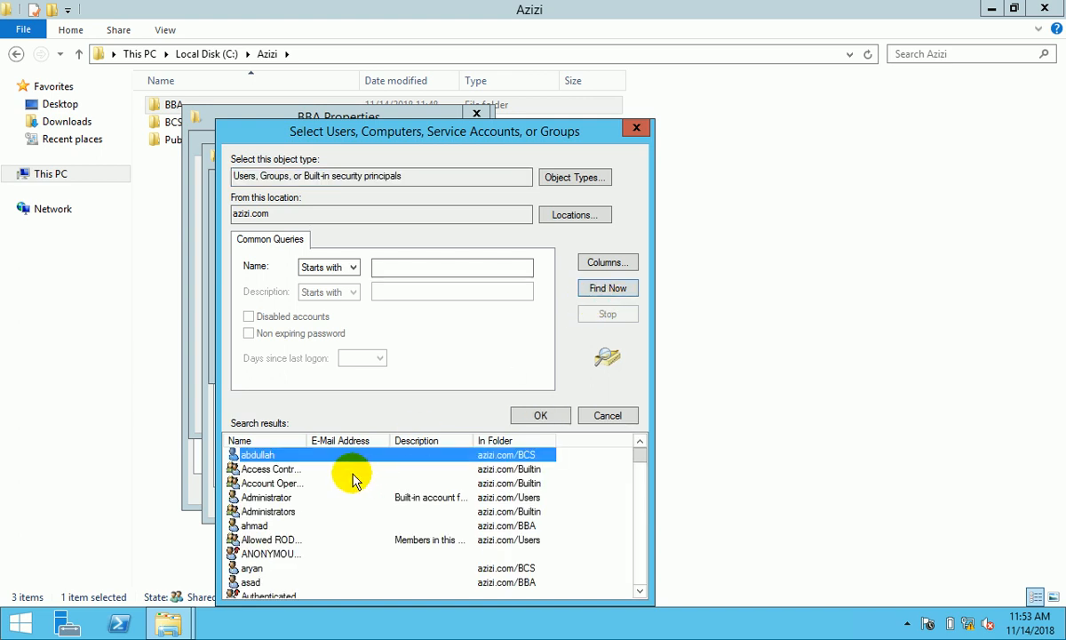
pyautogui.click(296, 512)
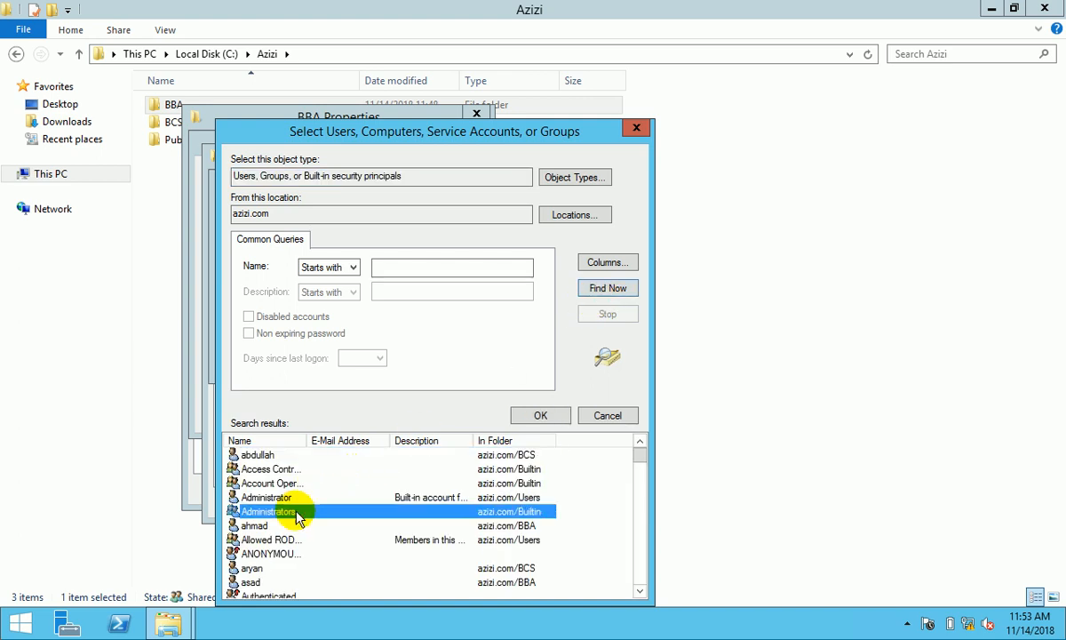
pyautogui.click(558, 416)
pyautogui.click(492, 366)
pyautogui.click(407, 358)
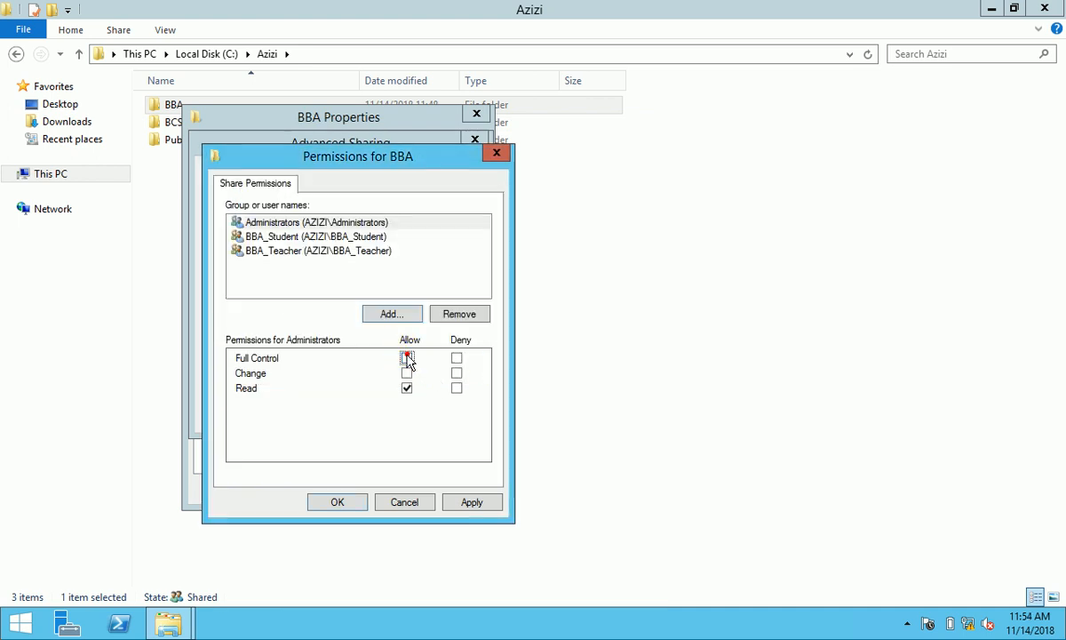
pyautogui.click(471, 503)
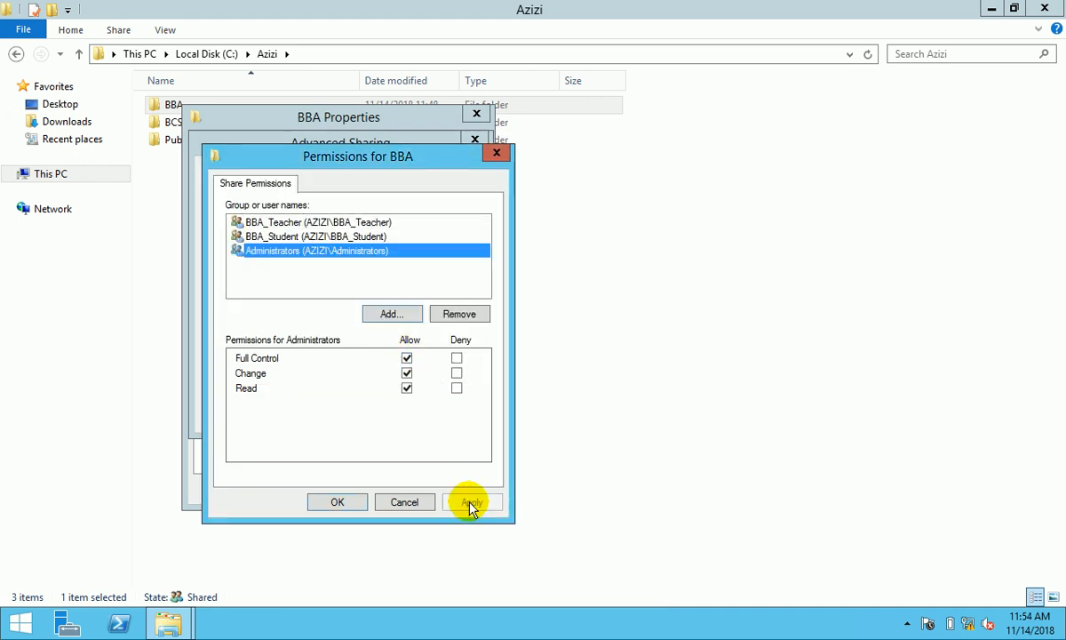
# - Add SYSTEM to the BBA share permissions with Full Control and apply
pyautogui.click(400, 315)
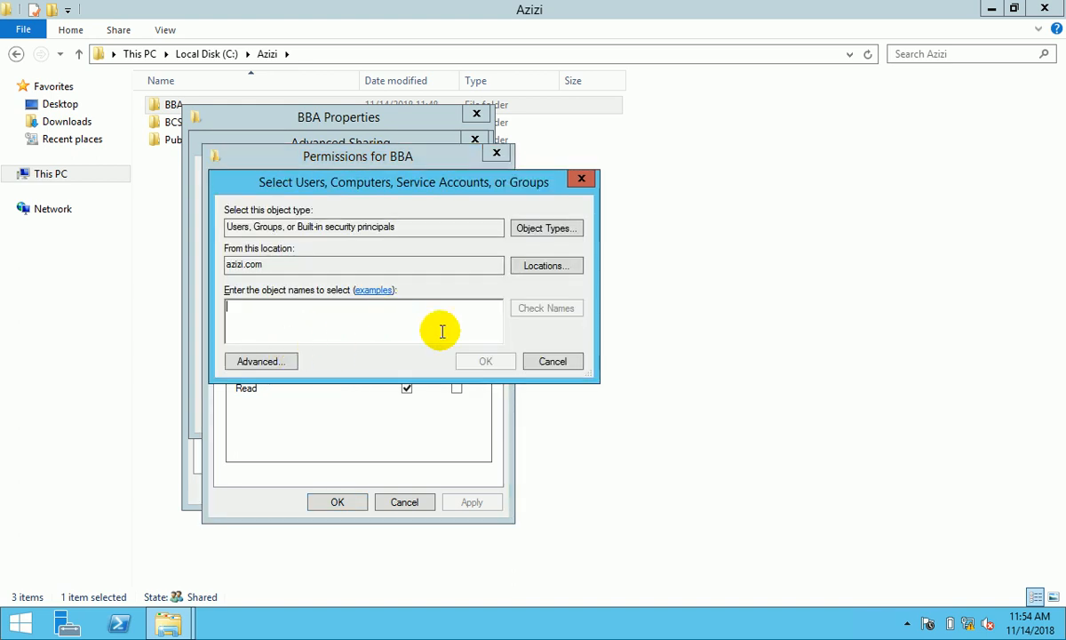
pyautogui.click(552, 359)
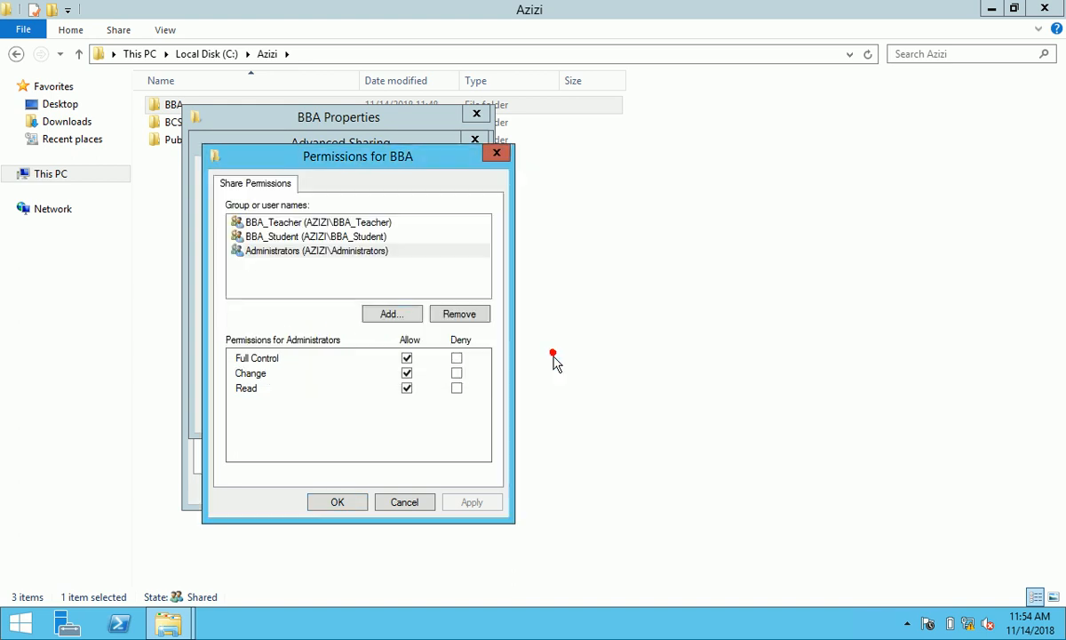
pyautogui.click(395, 315)
pyautogui.write('sy')
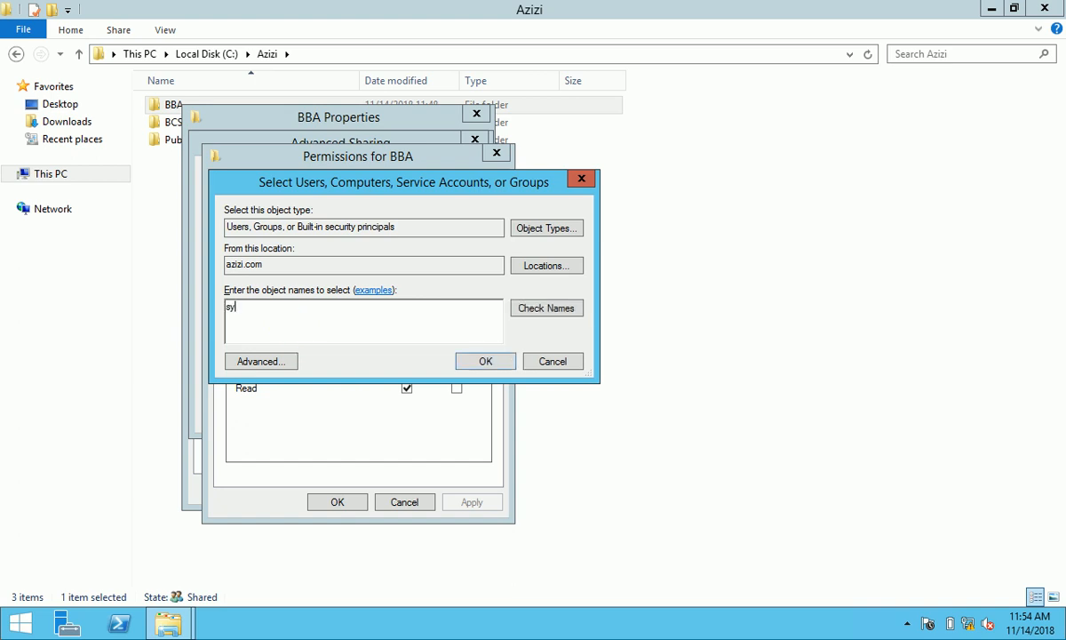
pyautogui.write('stem')
pyautogui.click(528, 310)
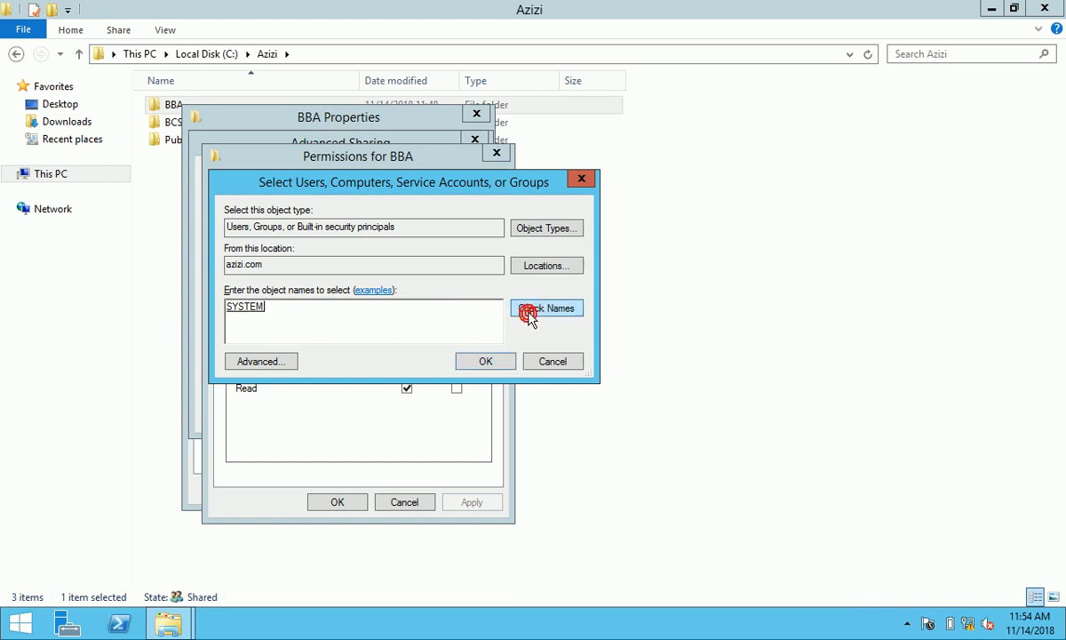
pyautogui.click(480, 361)
pyautogui.click(407, 358)
pyautogui.click(476, 503)
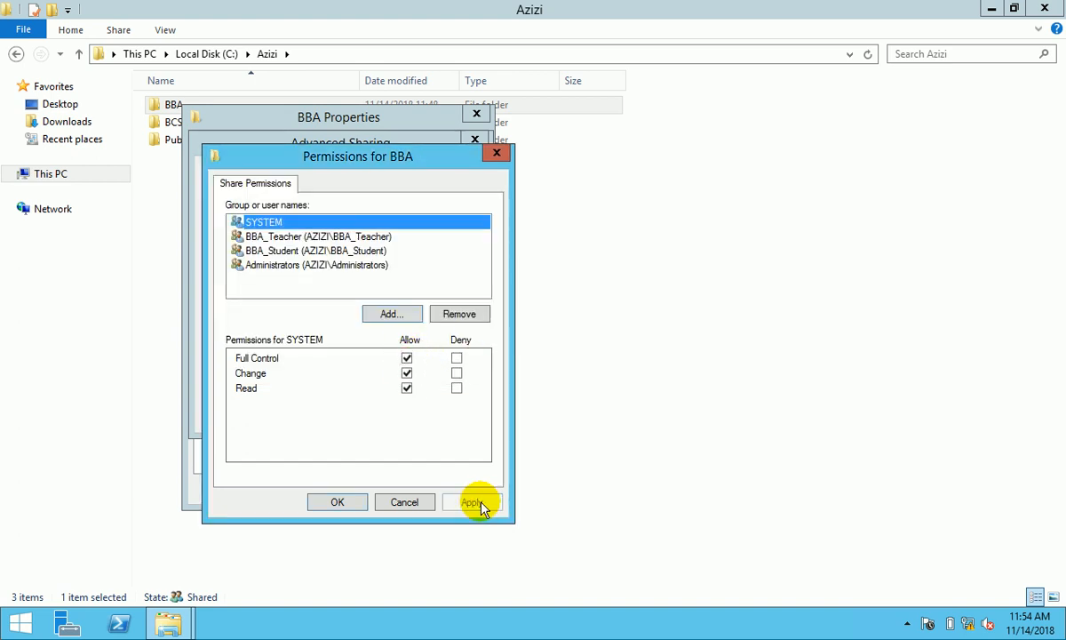
# - Add the Administrator user to the BBA share with Full Control and apply the sharing settings
pyautogui.click(392, 315)
pyautogui.write('admini')
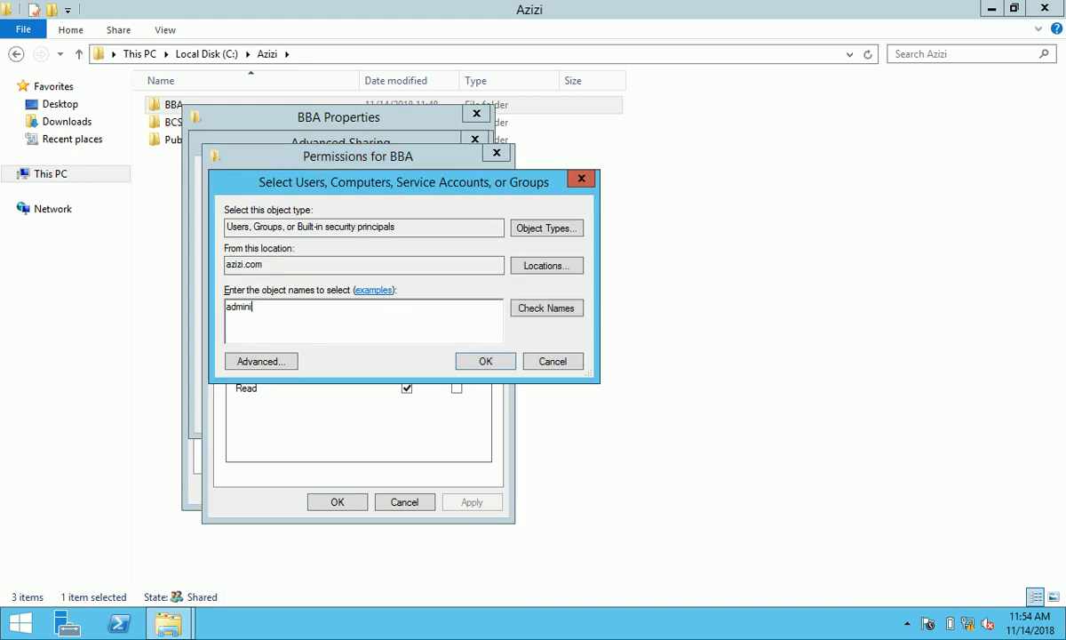
pyautogui.write('strator')
pyautogui.click(548, 308)
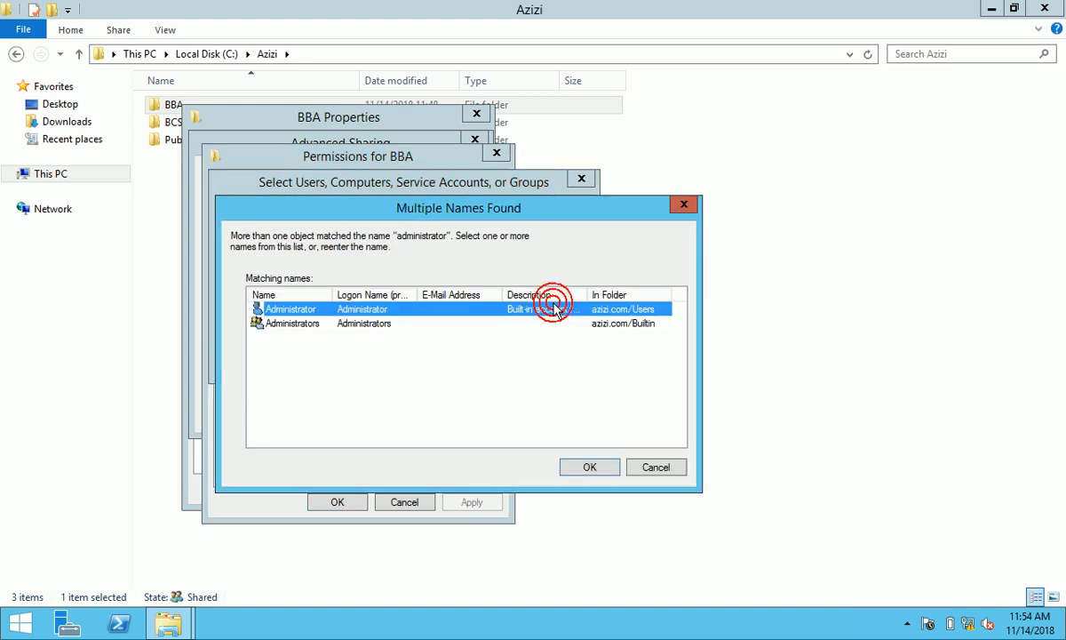
pyautogui.doubleClick(345, 324)
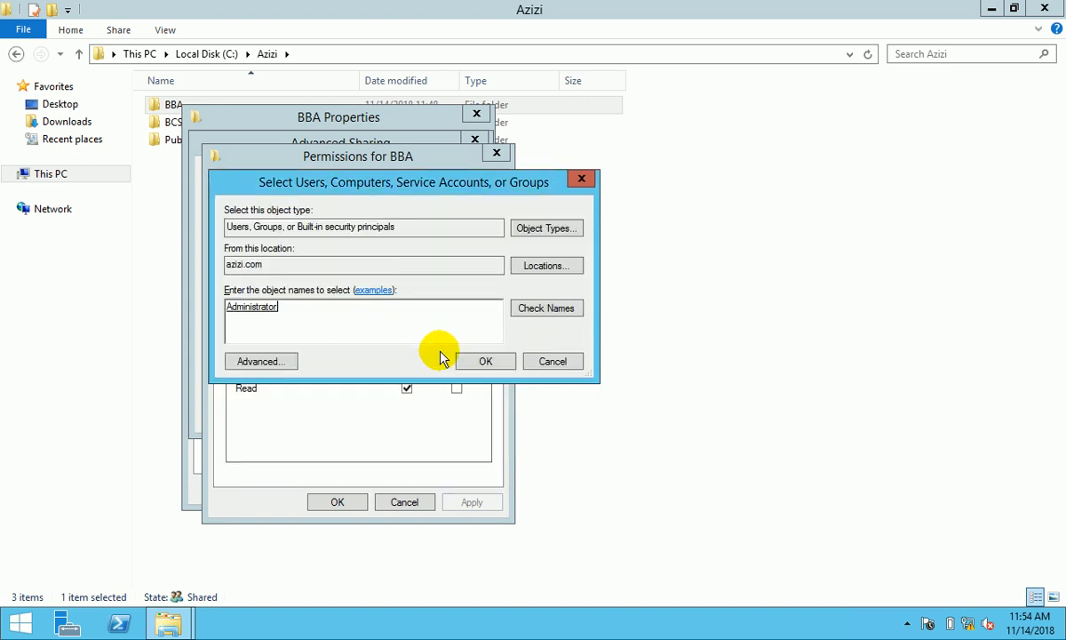
pyautogui.click(462, 364)
pyautogui.click(407, 358)
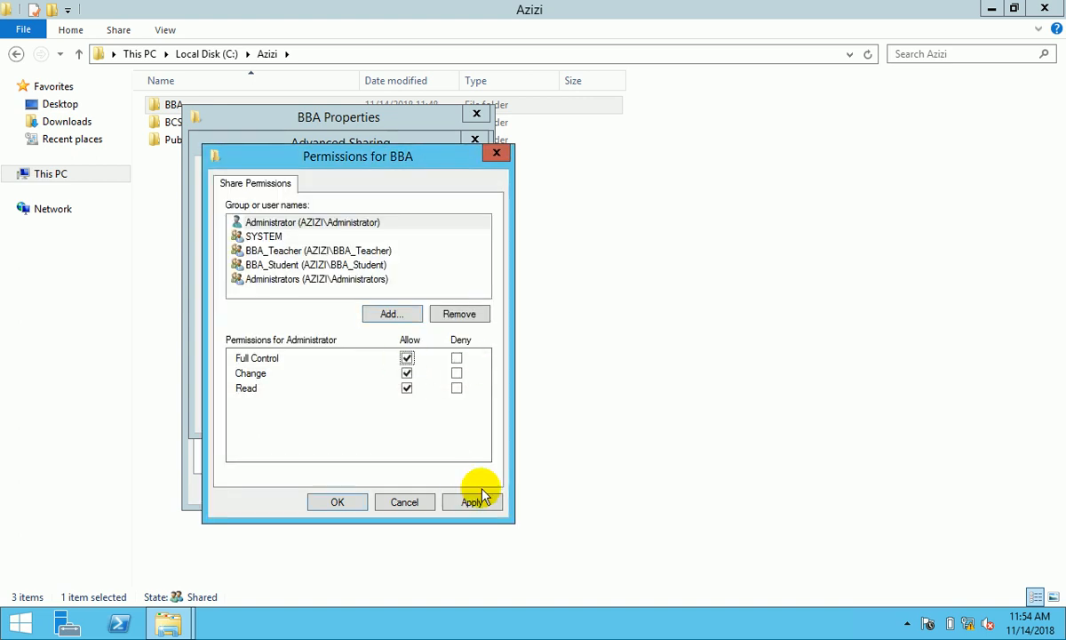
pyautogui.click(472, 502)
pyautogui.click(349, 502)
pyautogui.click(445, 414)
pyautogui.click(320, 415)
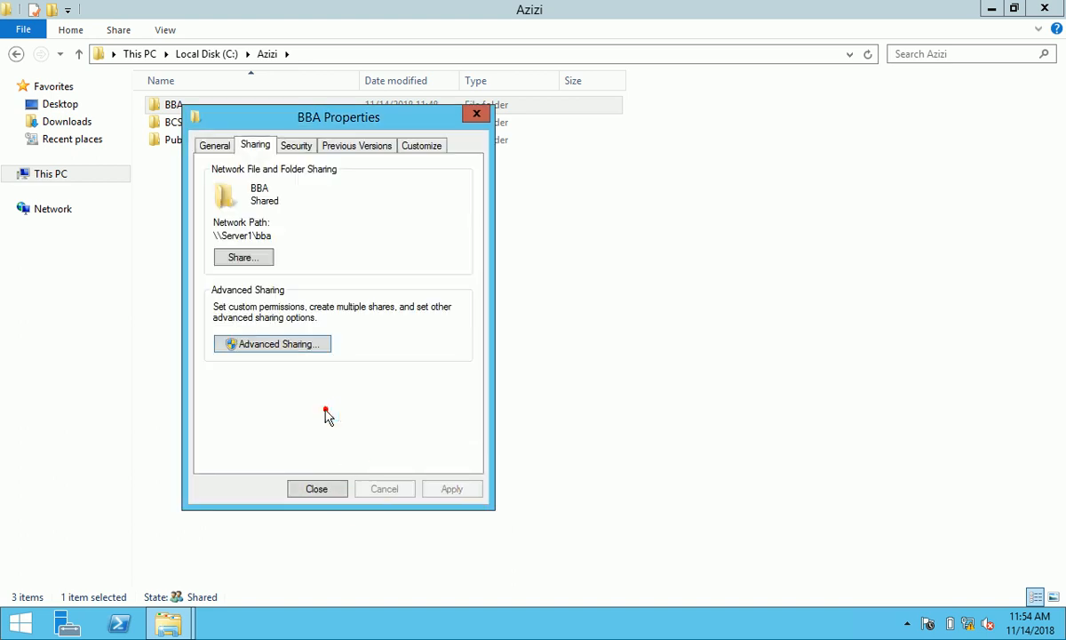
# - Disable inheritance on BBA's security, converting inherited entries into explicit permissions, and apply
pyautogui.click(301, 148)
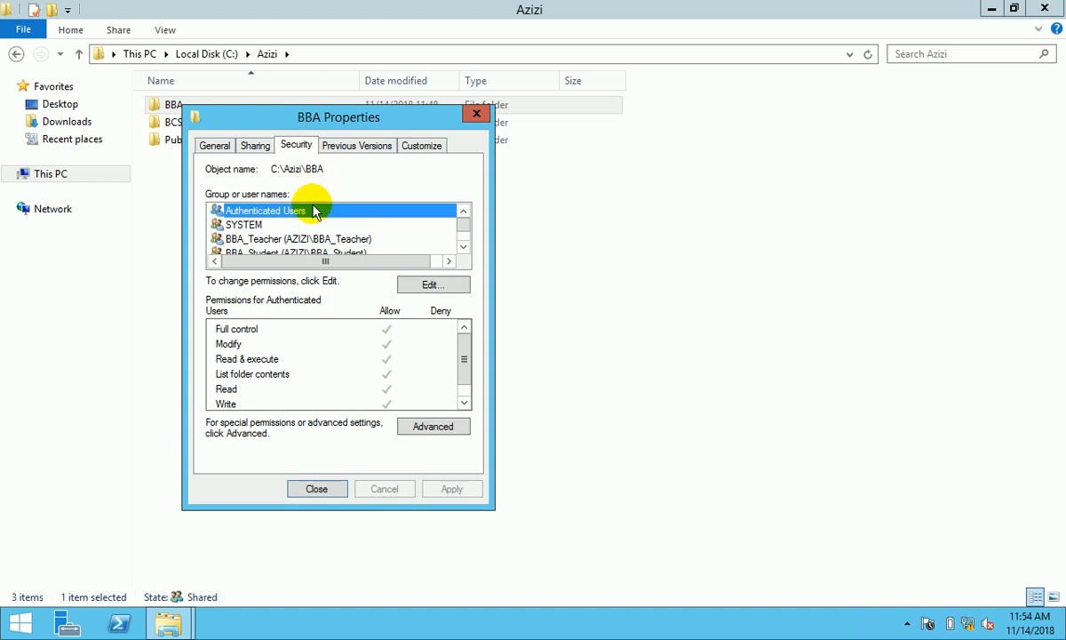
pyautogui.click(317, 489)
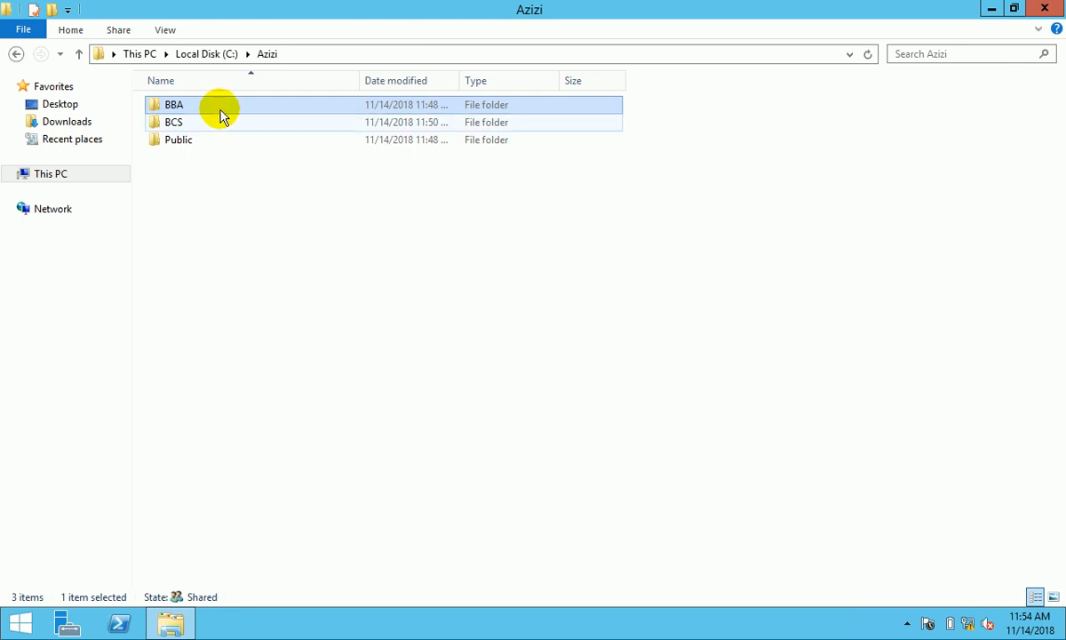
pyautogui.rightClick(220, 111)
pyautogui.click(298, 371)
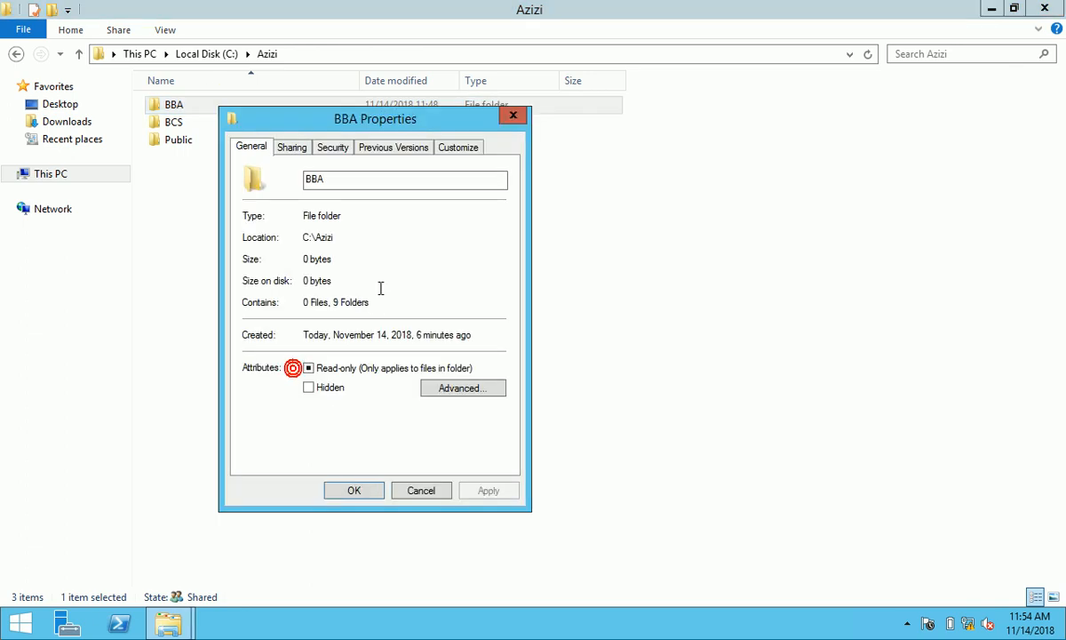
pyautogui.click(335, 147)
pyautogui.click(468, 425)
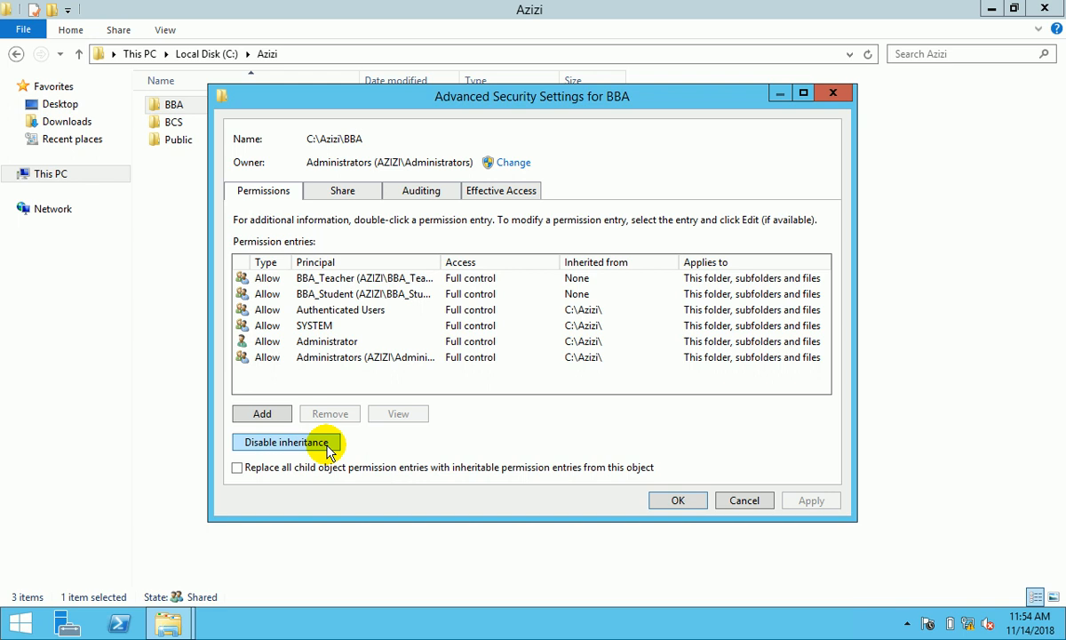
pyautogui.click(327, 444)
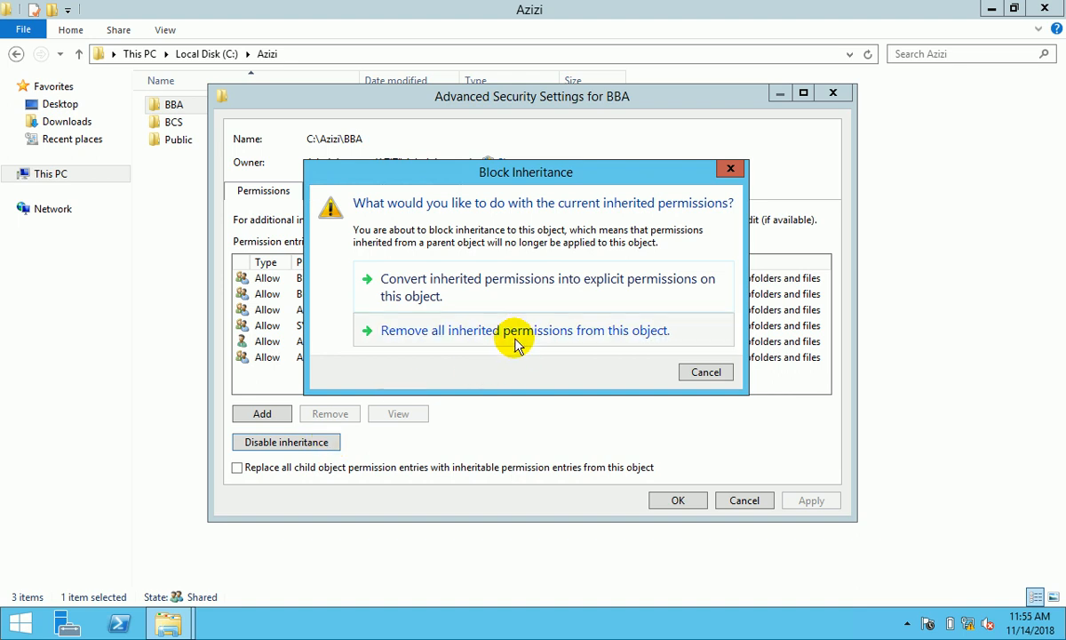
pyautogui.click(502, 297)
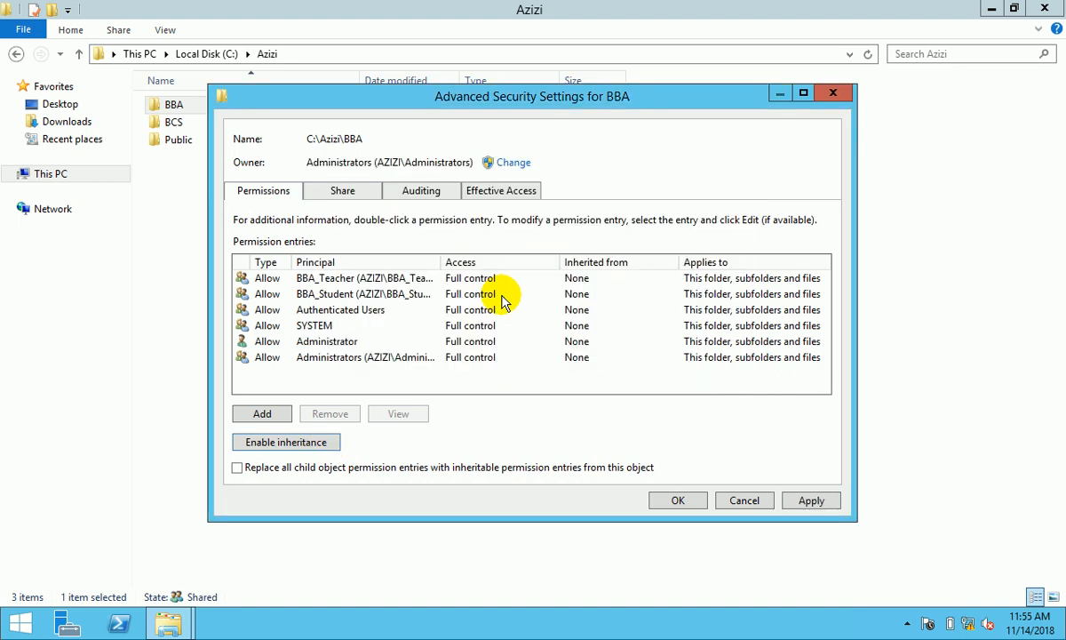
pyautogui.click(804, 502)
pyautogui.click(697, 505)
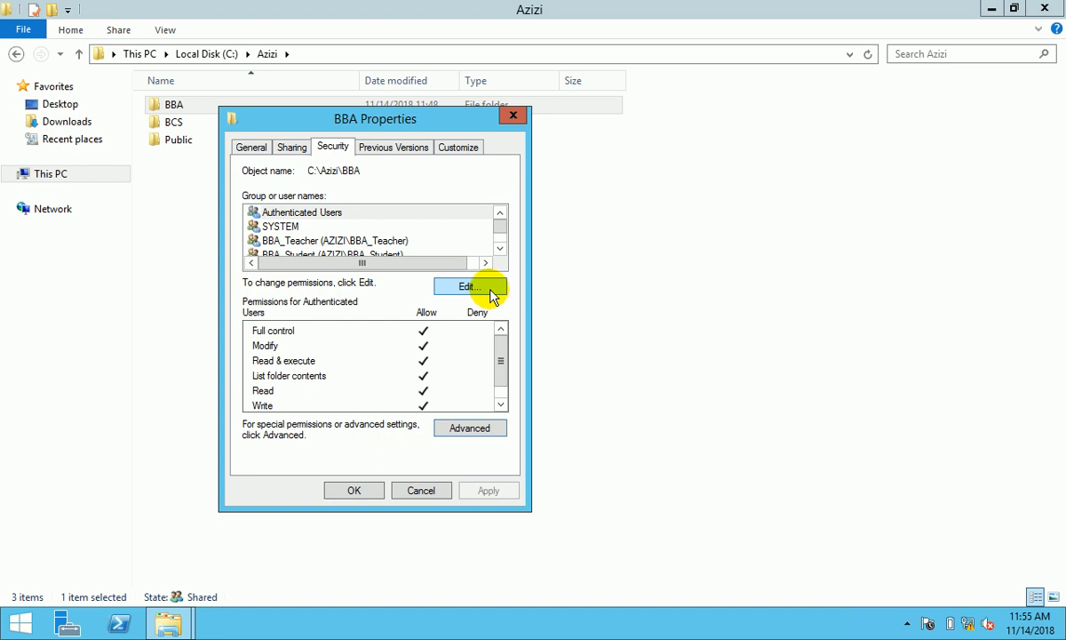
pyautogui.click(366, 490)
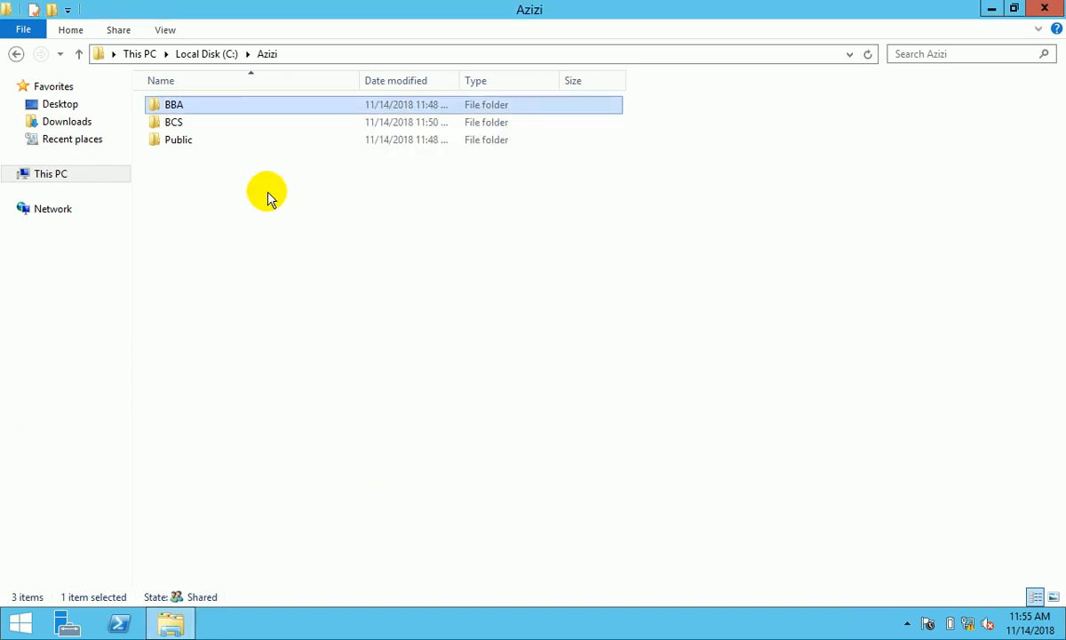
# - Open the BBA folder's properties on the Security tab
pyautogui.rightClick(206, 105)
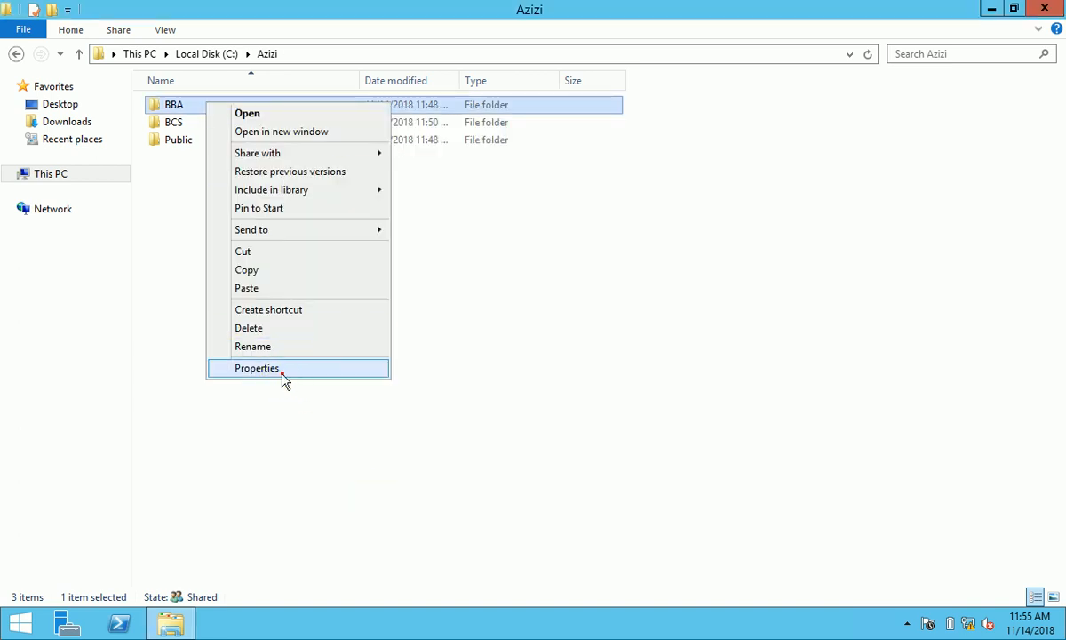
pyautogui.click(282, 373)
pyautogui.click(318, 143)
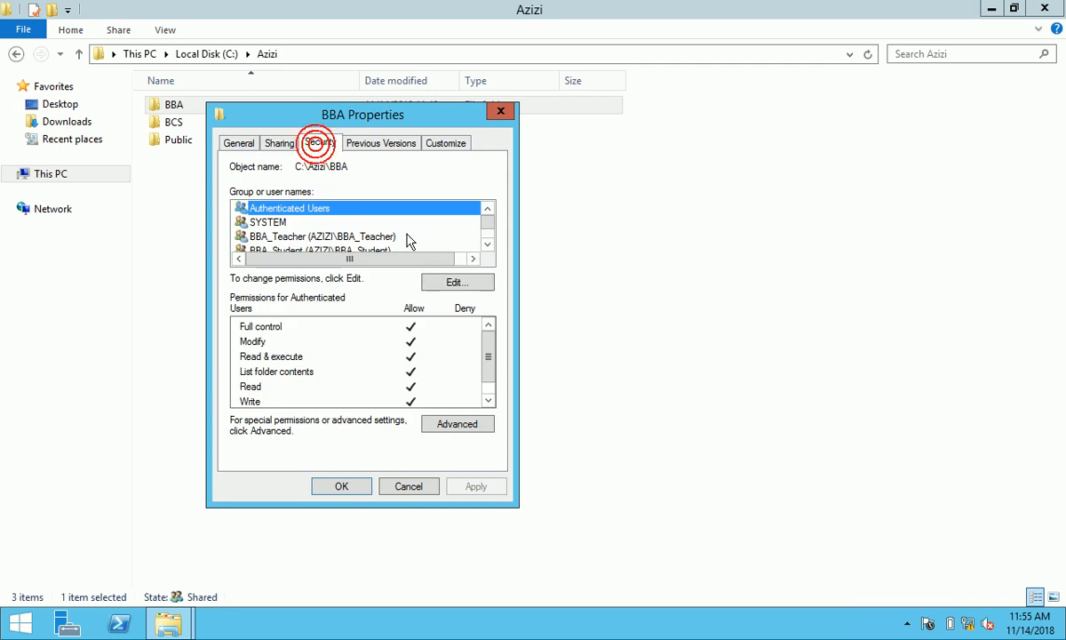
pyautogui.click(489, 246)
pyautogui.click(488, 246)
pyautogui.click(489, 245)
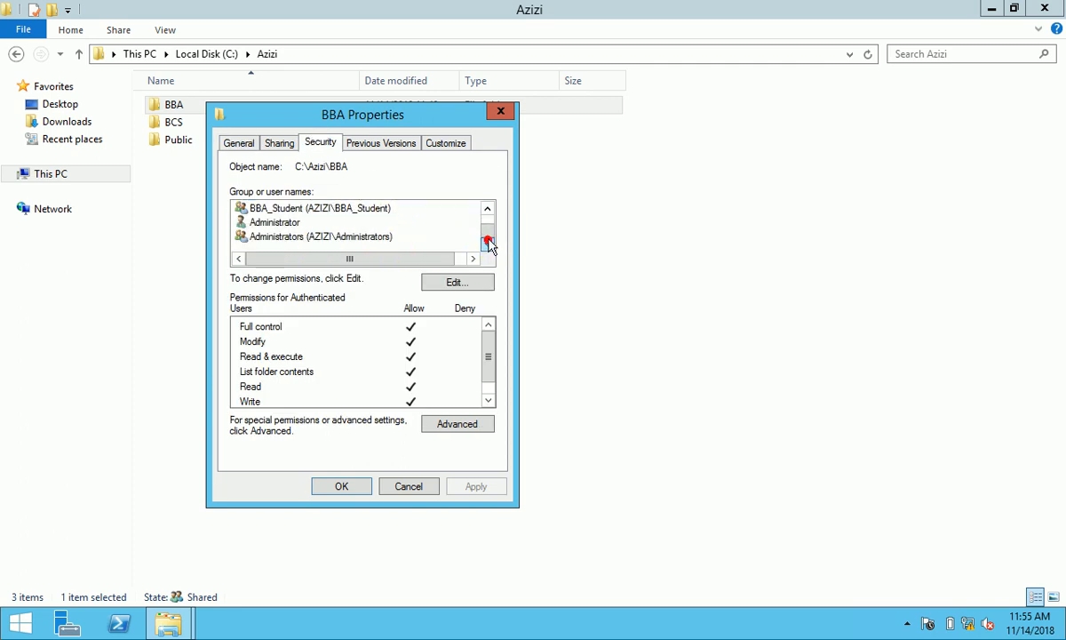
pyautogui.click(487, 209)
pyautogui.click(487, 208)
pyautogui.click(487, 209)
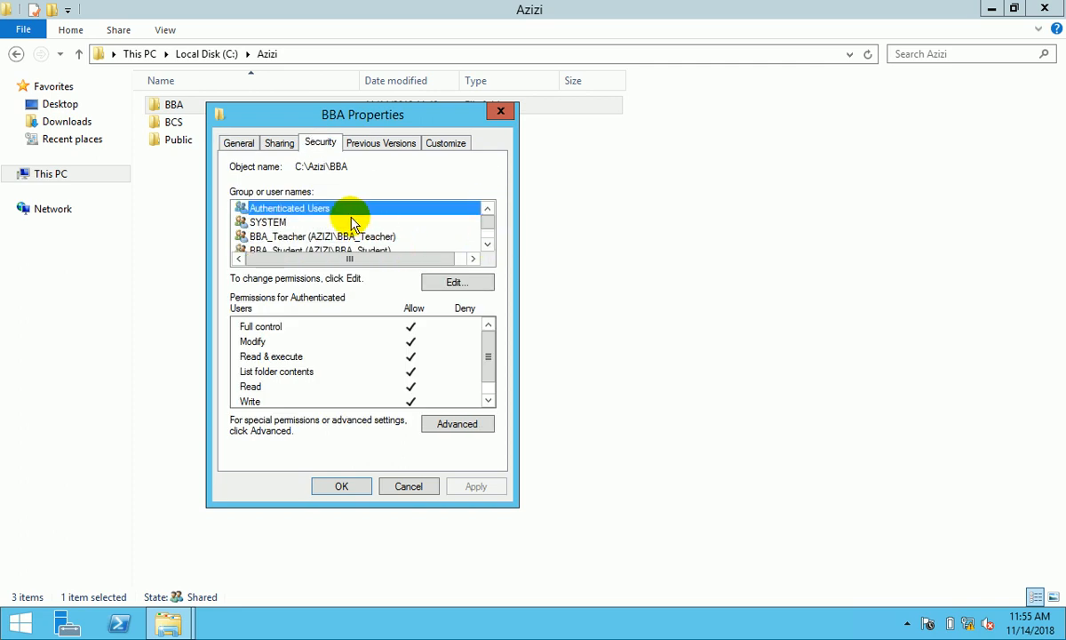
pyautogui.click(488, 211)
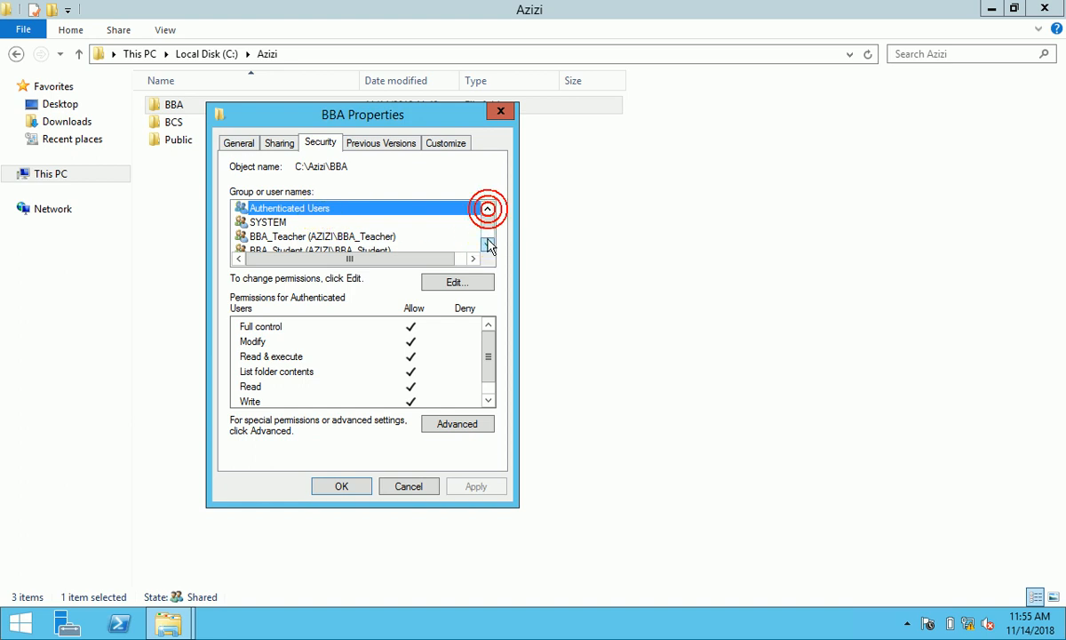
# - Remove Authenticated Users from BBA's security permissions and apply the change
pyautogui.click(457, 282)
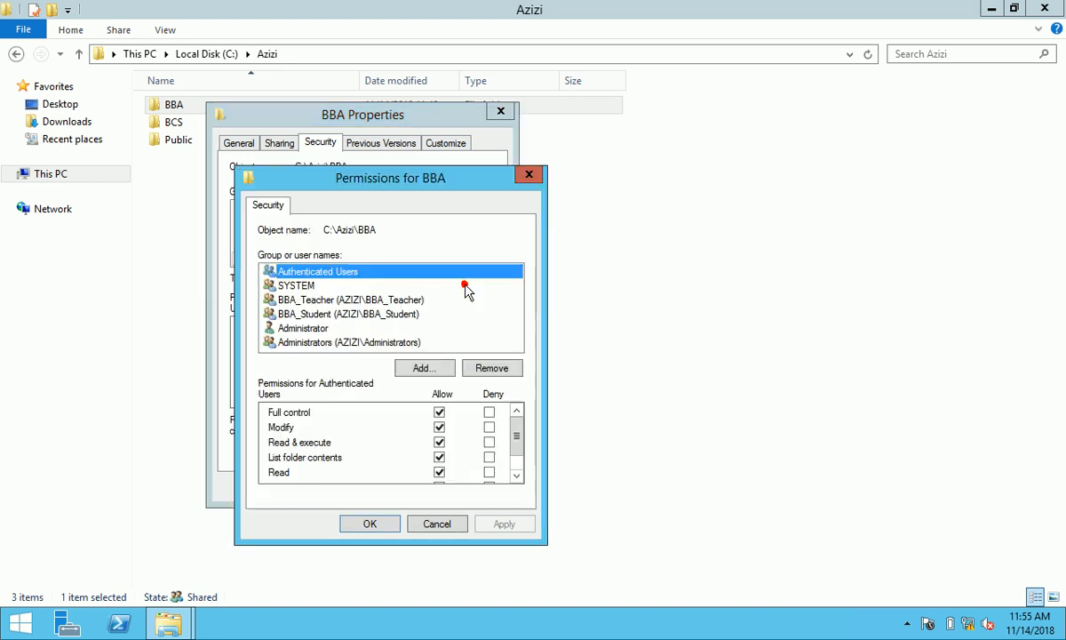
pyautogui.click(494, 367)
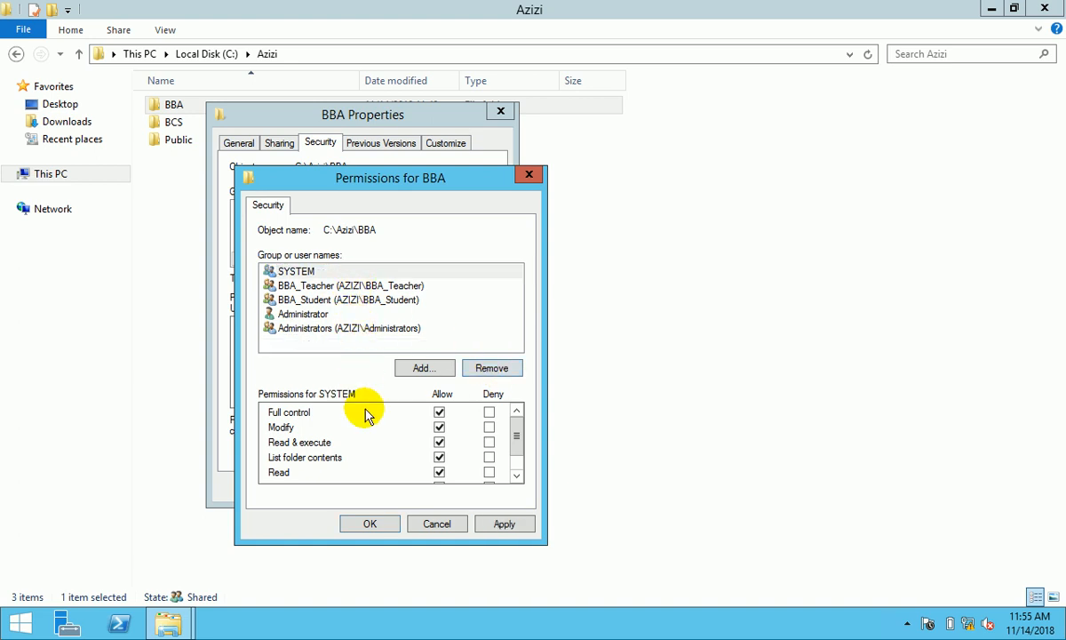
pyautogui.click(494, 522)
pyautogui.click(371, 523)
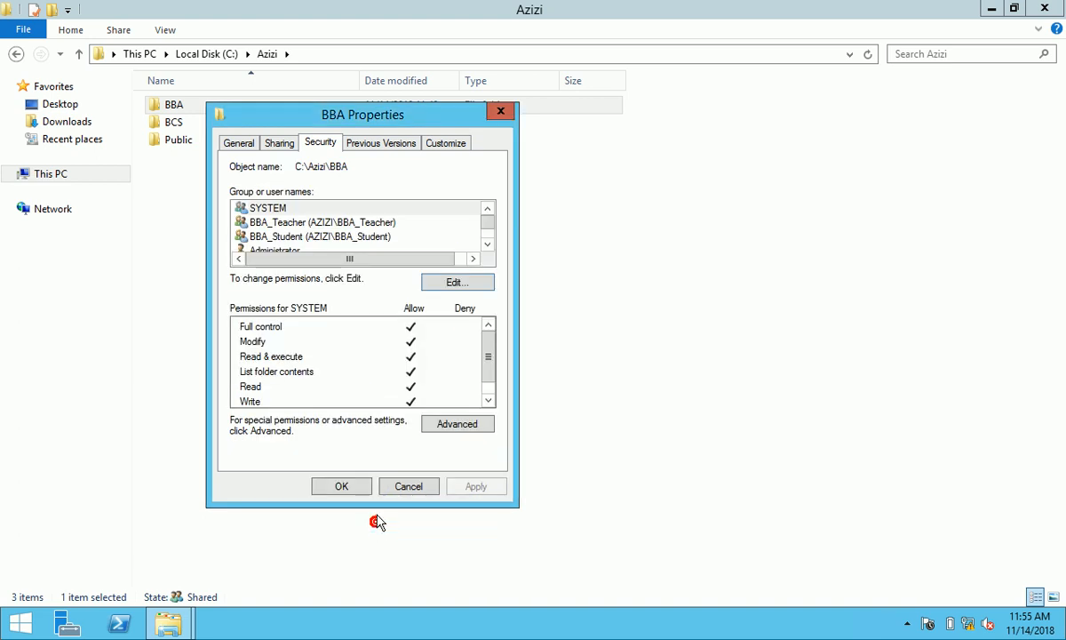
pyautogui.click(360, 486)
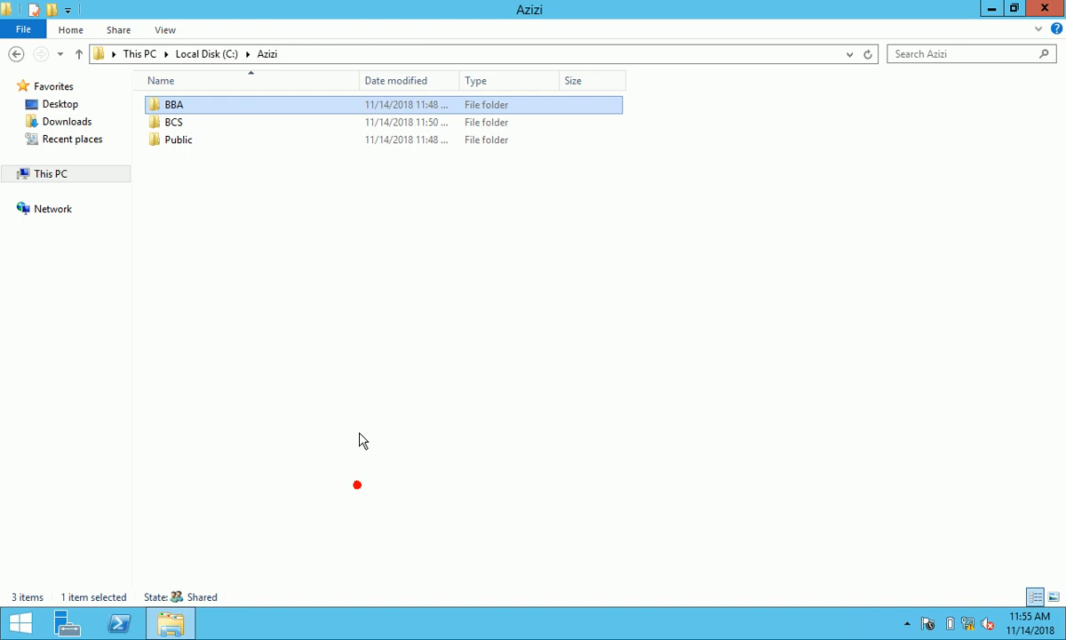
# - Remove SYSTEM from the BBA folder's share permissions and apply
pyautogui.rightClick(185, 106)
pyautogui.click(257, 372)
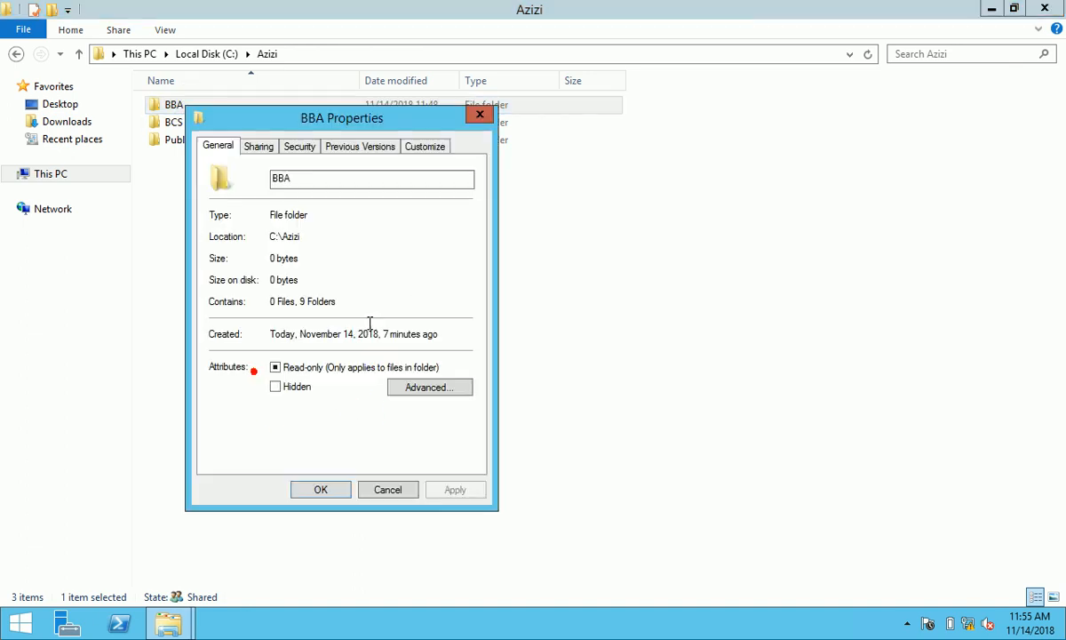
pyautogui.click(271, 149)
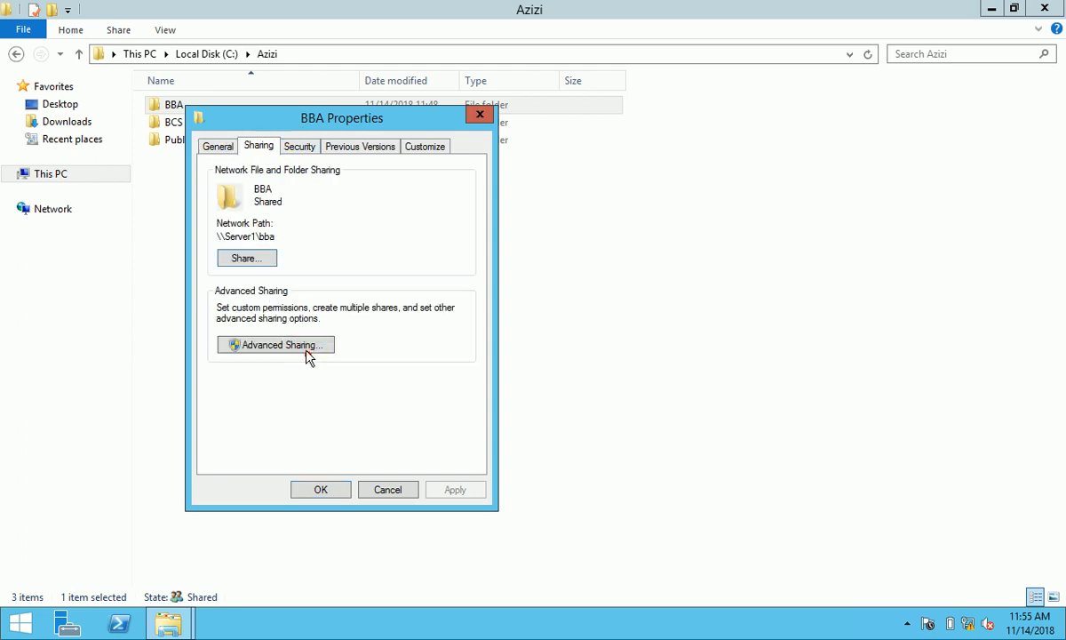
pyautogui.click(293, 345)
pyautogui.click(258, 374)
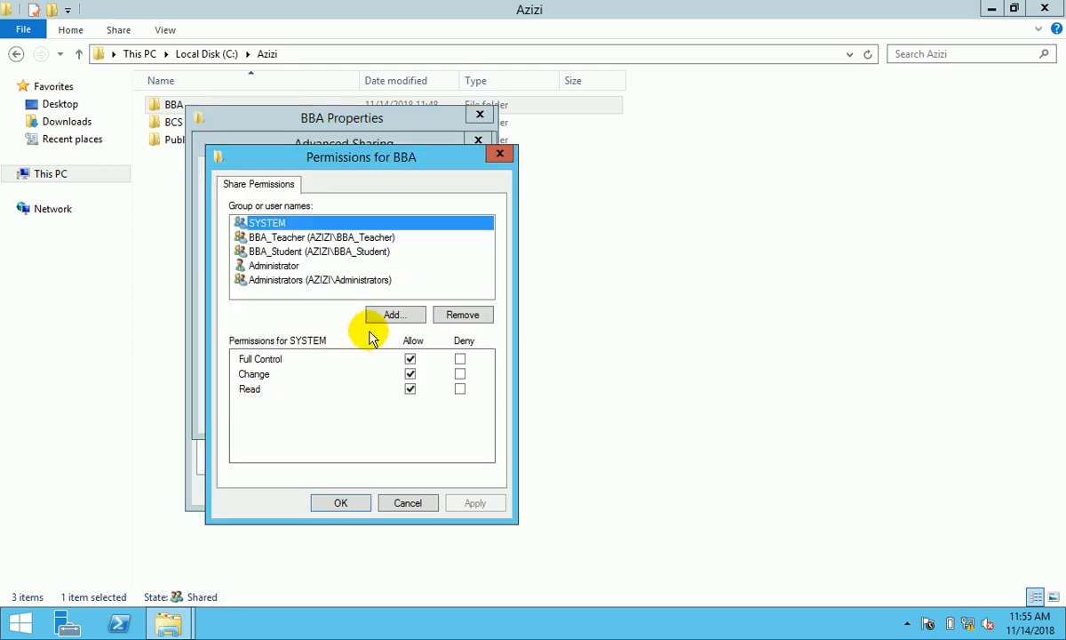
pyautogui.click(456, 313)
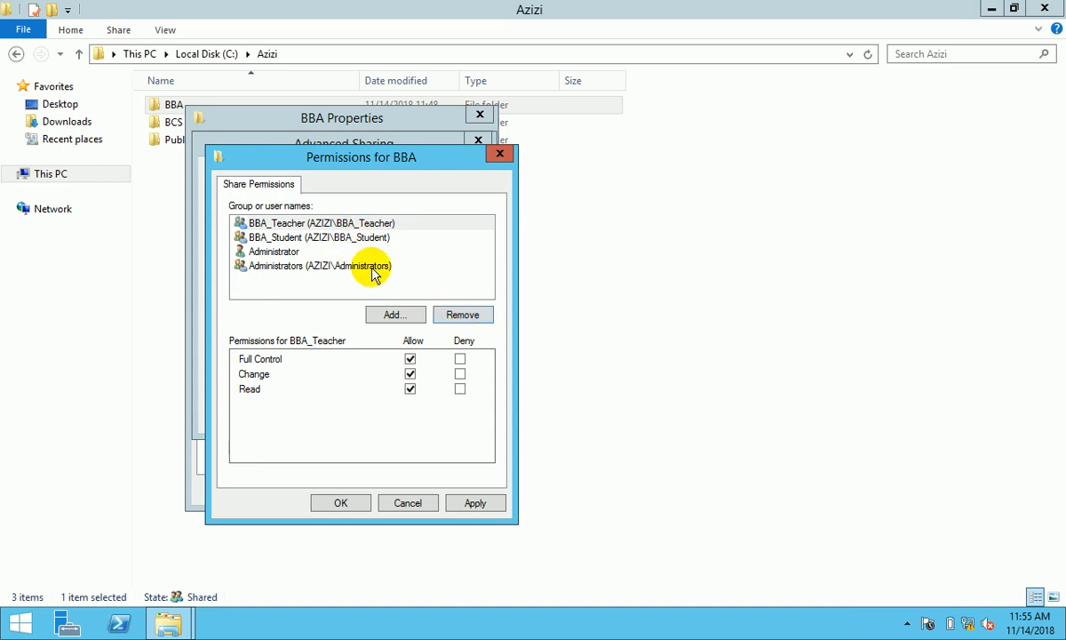
pyautogui.click(477, 504)
pyautogui.click(343, 504)
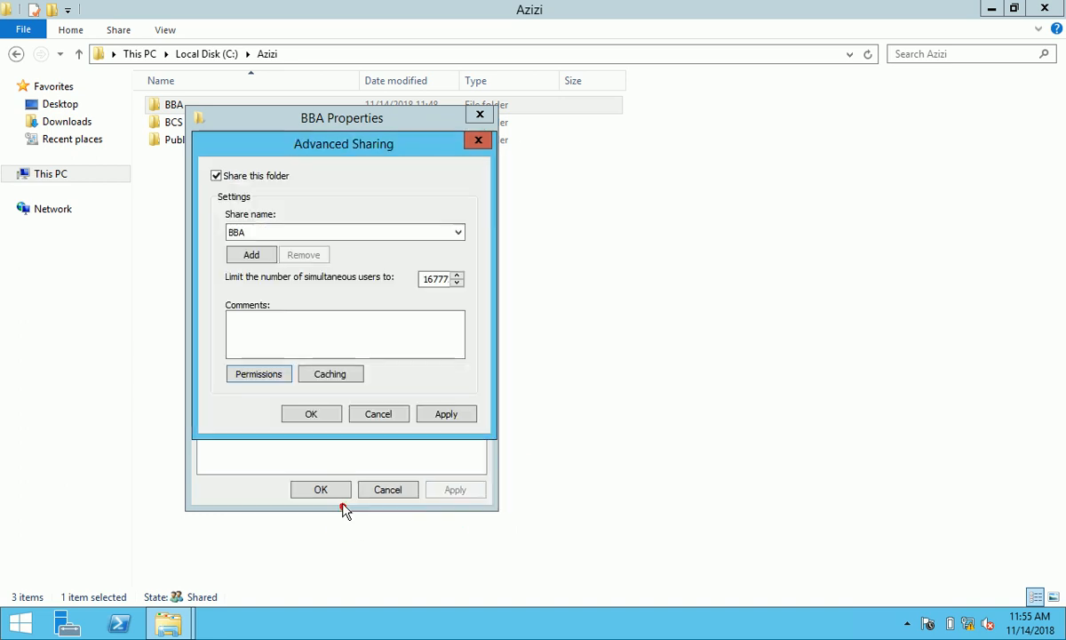
pyautogui.click(335, 415)
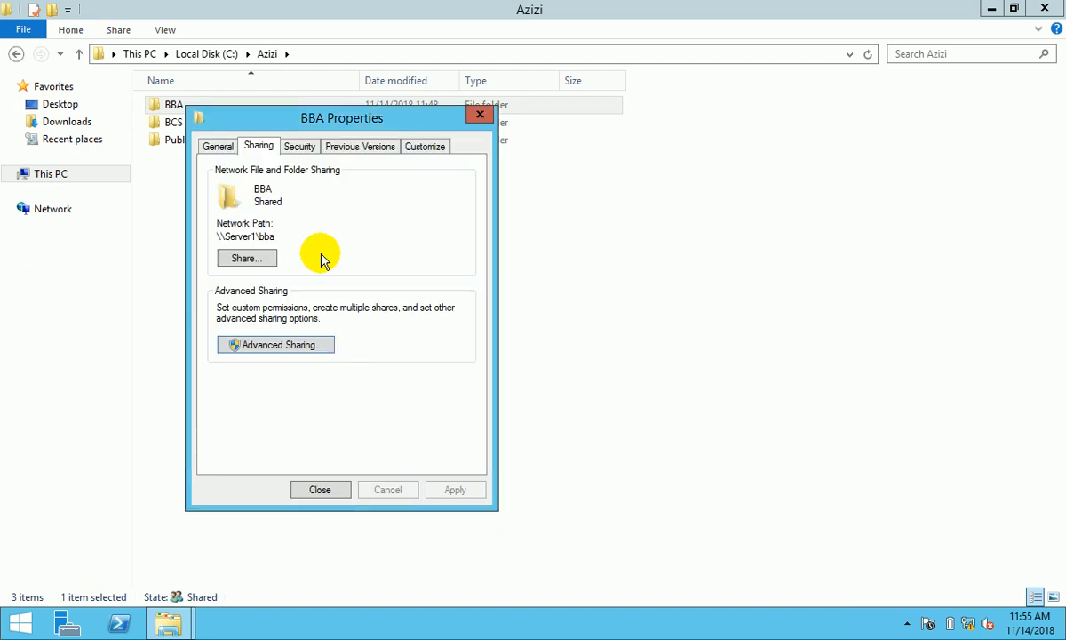
# - Remove SYSTEM from BBA's security permissions and apply the change
pyautogui.click(301, 147)
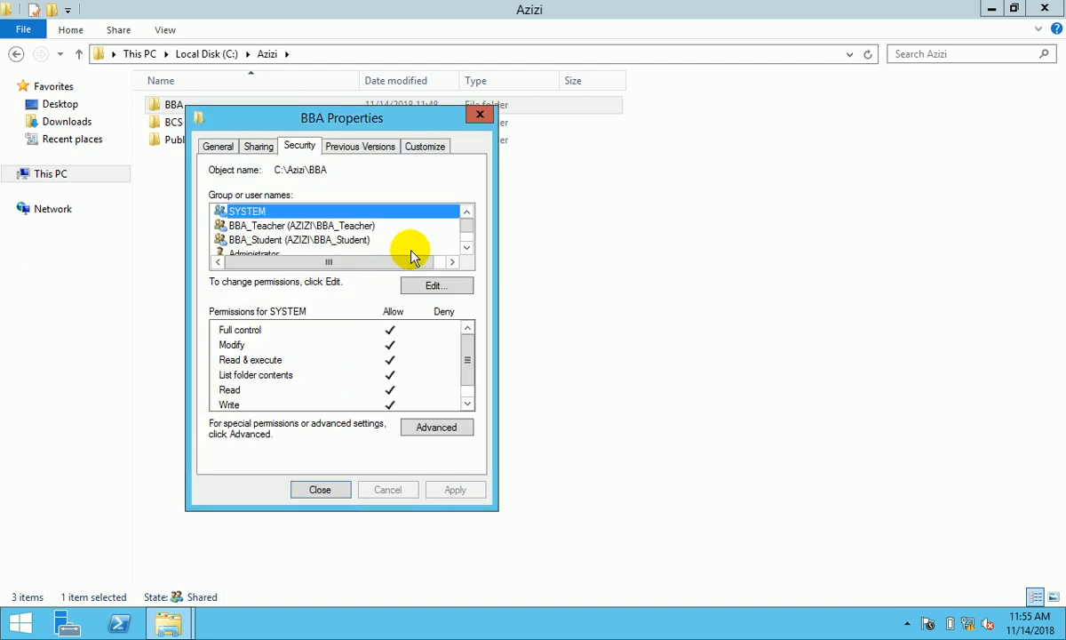
pyautogui.click(434, 285)
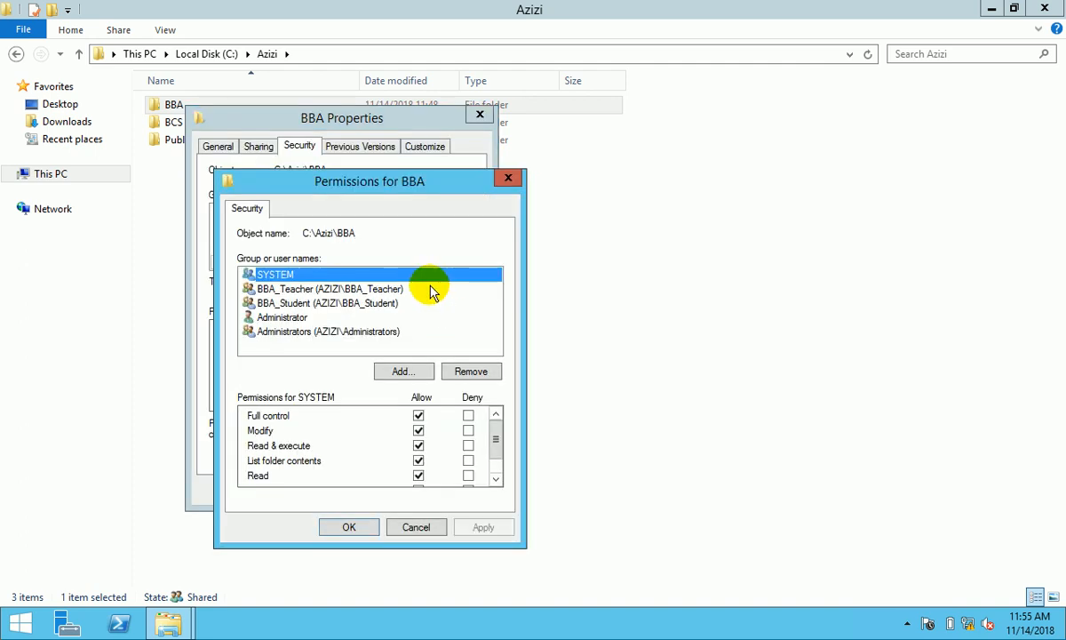
pyautogui.click(469, 369)
pyautogui.click(487, 527)
pyautogui.click(354, 526)
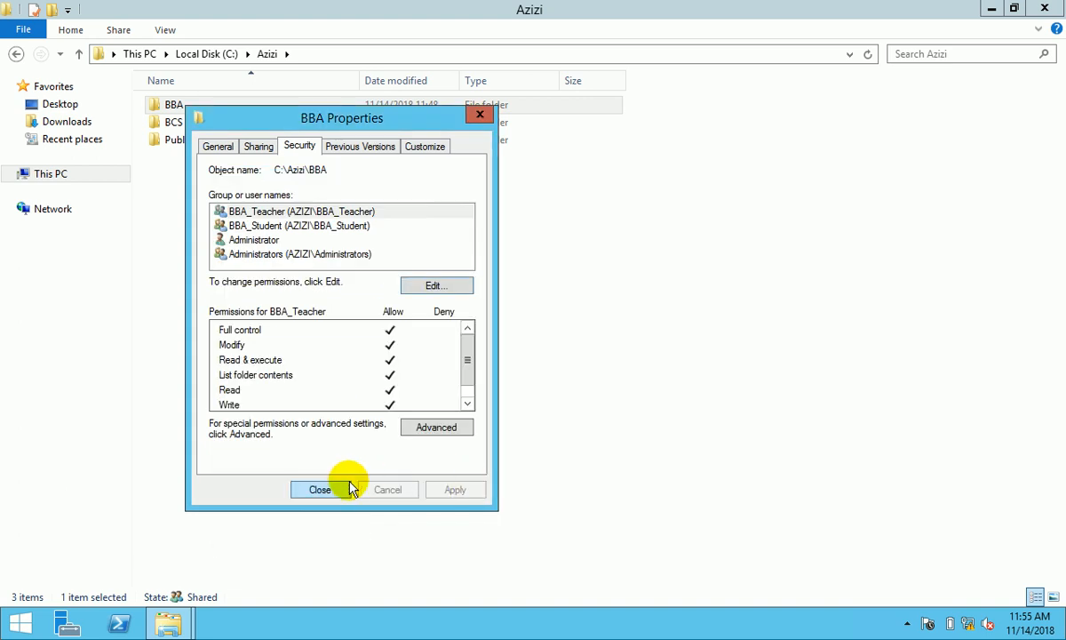
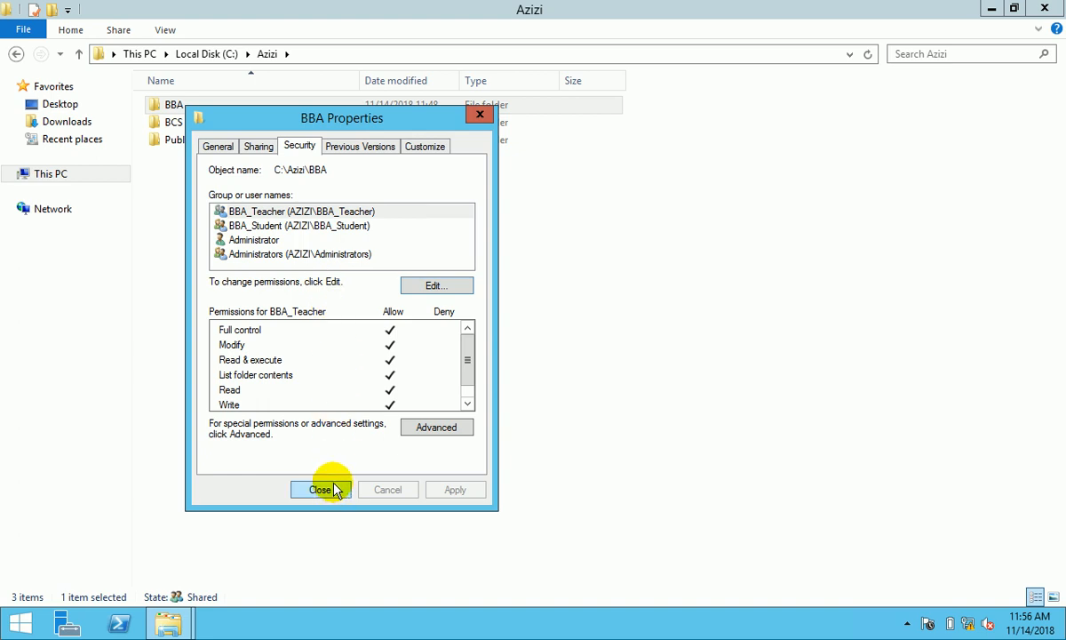
# - Review the Administrators and Administrator permissions on BBA, close its properties, and bring up Start
pyautogui.click(269, 255)
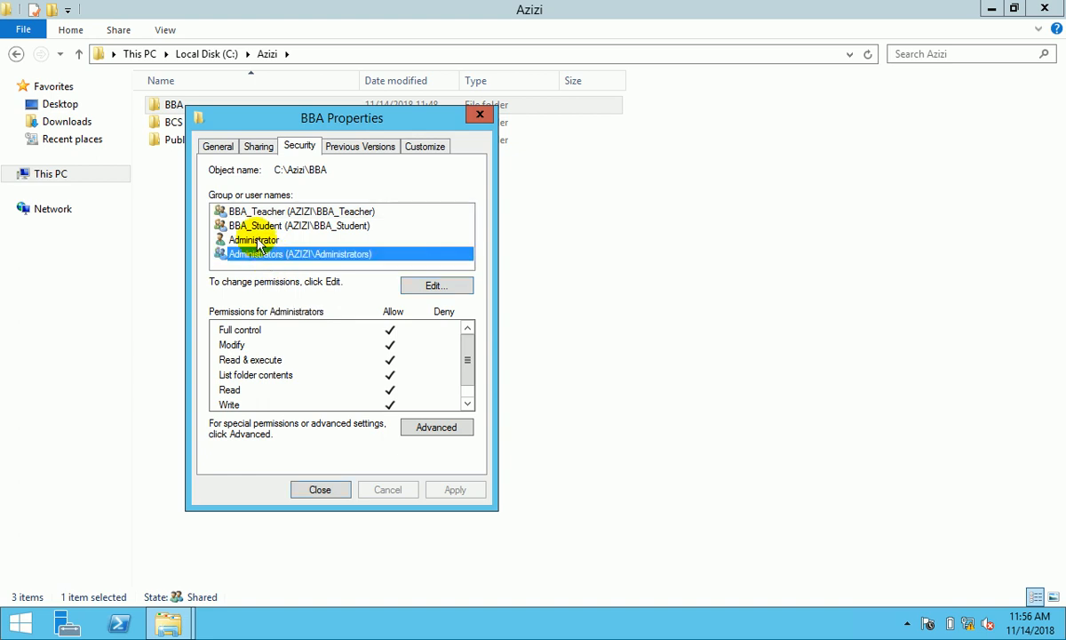
pyautogui.click(258, 241)
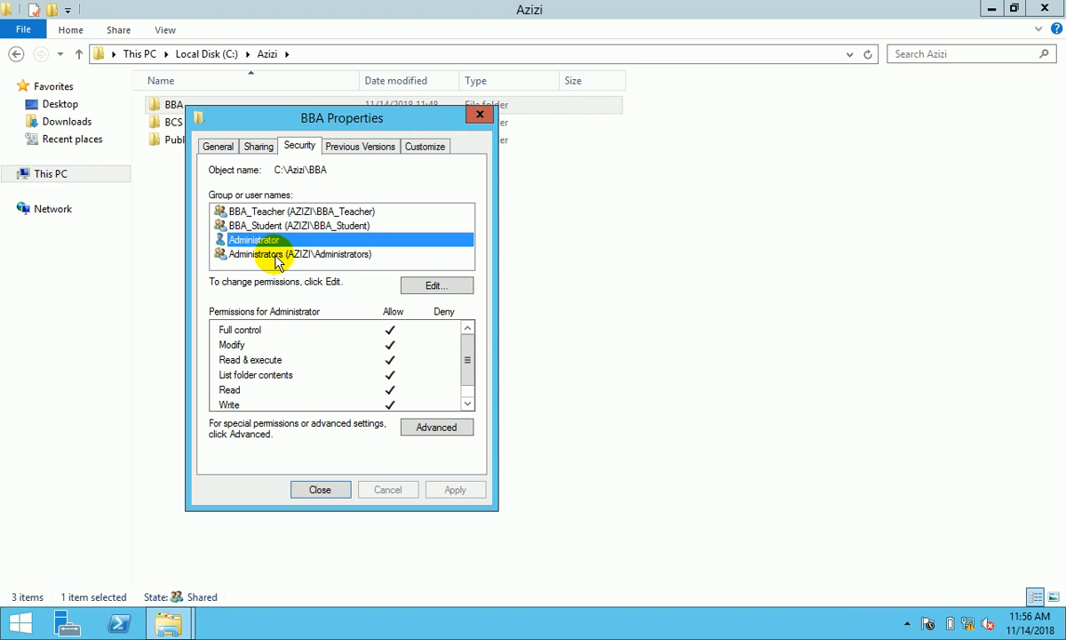
pyautogui.click(323, 488)
pyautogui.click(19, 622)
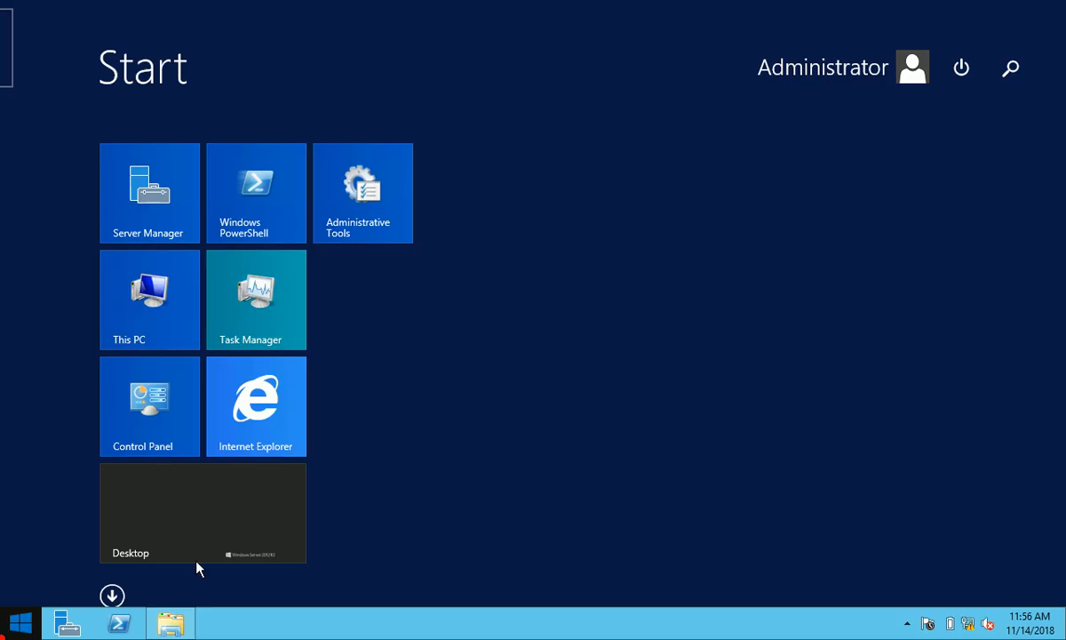
# - Launch Active Directory Users and Computers from the app list and show the Users container
pyautogui.click(112, 596)
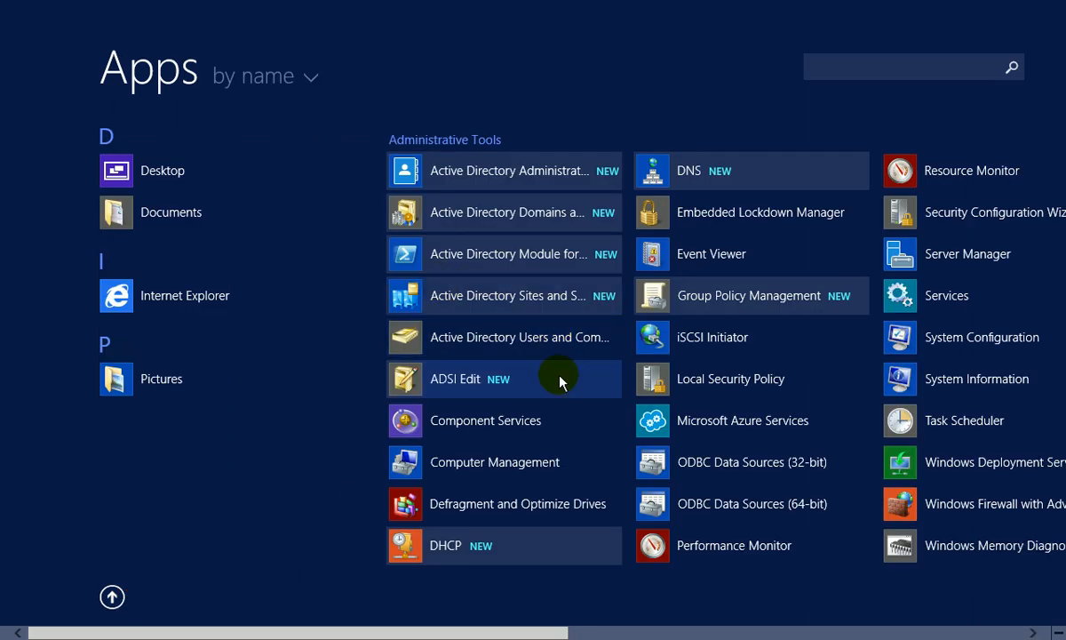
pyautogui.click(518, 345)
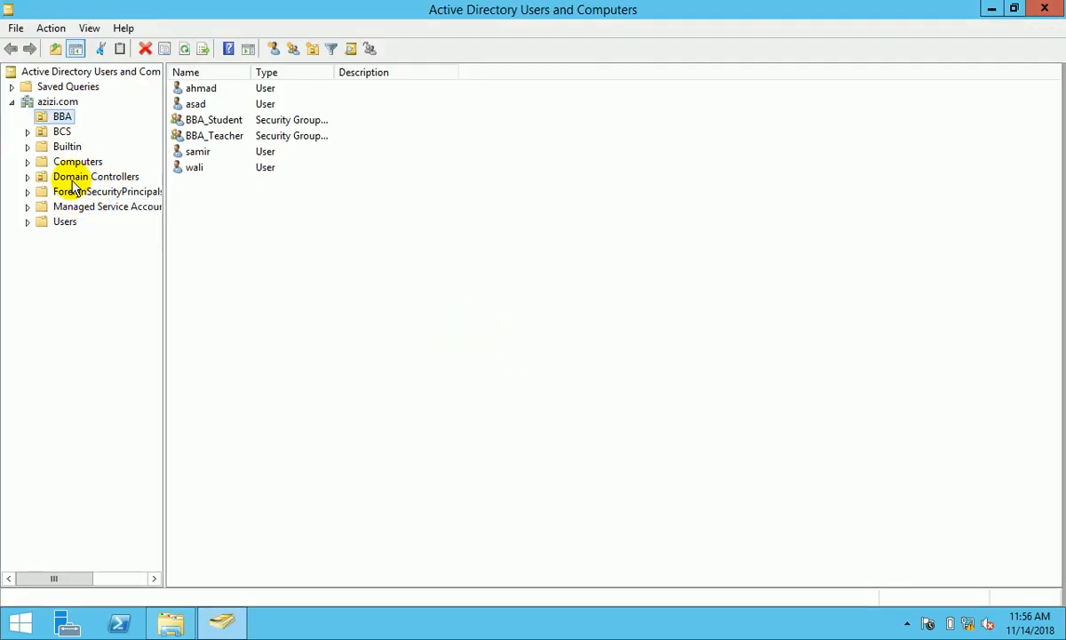
pyautogui.click(67, 222)
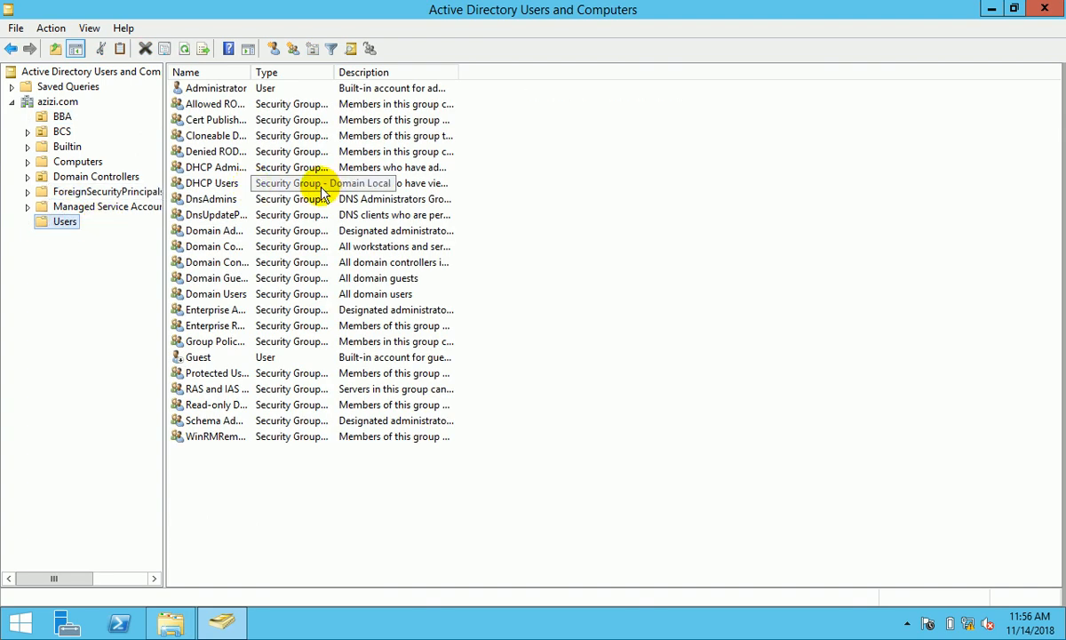
# - Check which groups the Administrator account is a member of, then close without changes
pyautogui.click(220, 91)
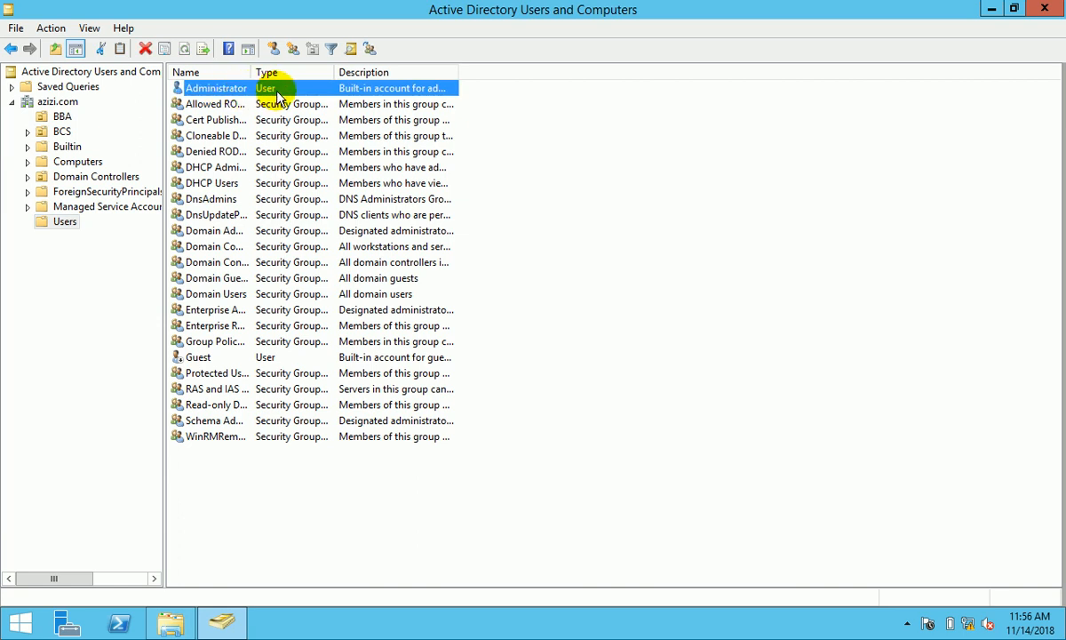
pyautogui.doubleClick(247, 89)
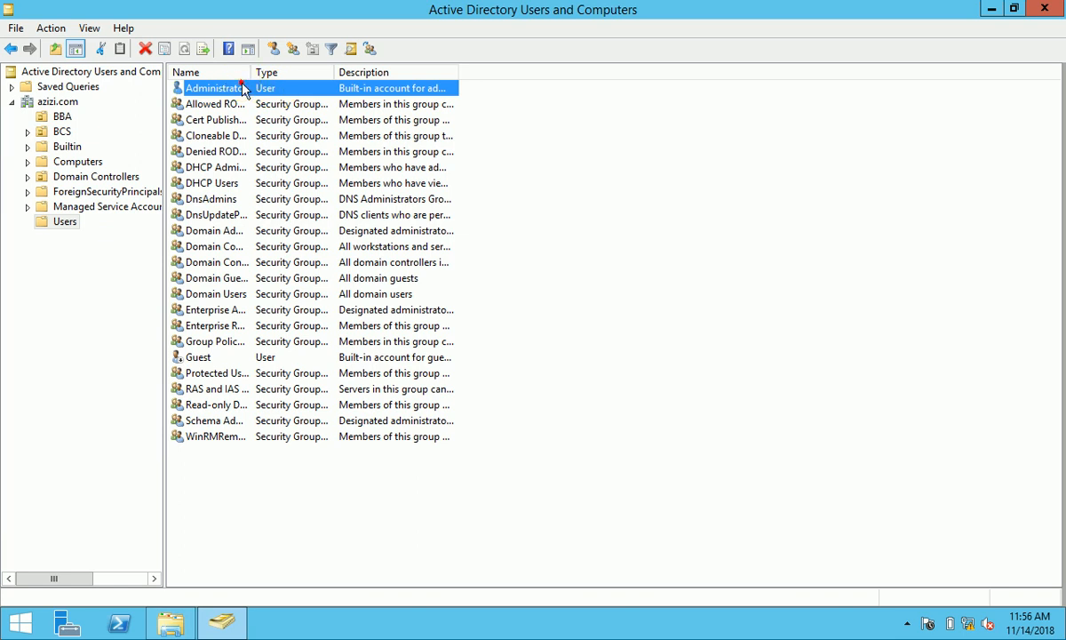
pyautogui.click(412, 116)
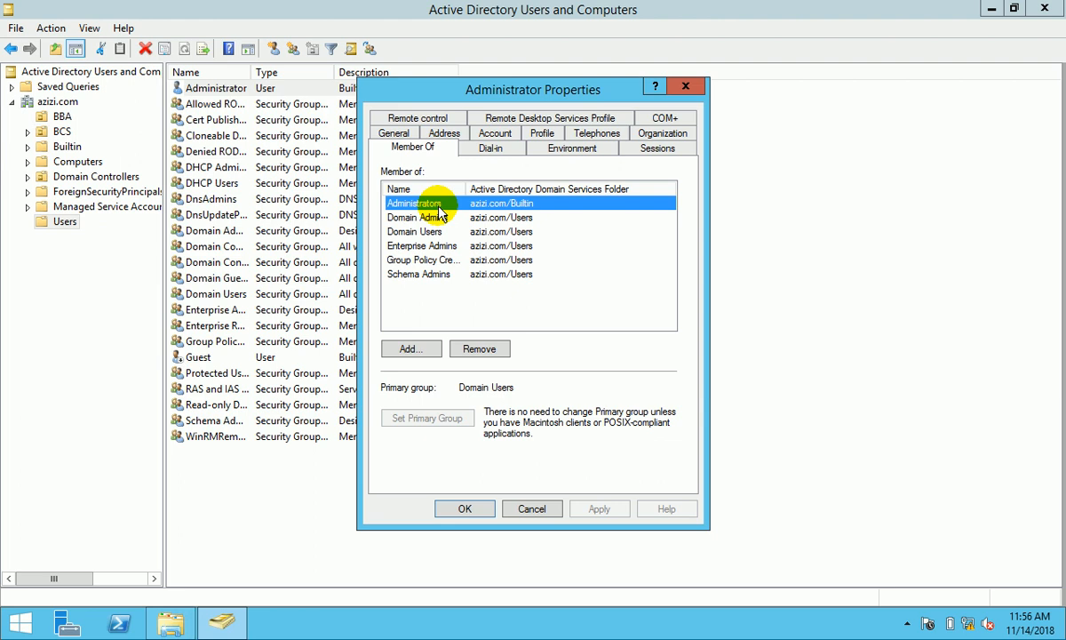
pyautogui.click(532, 508)
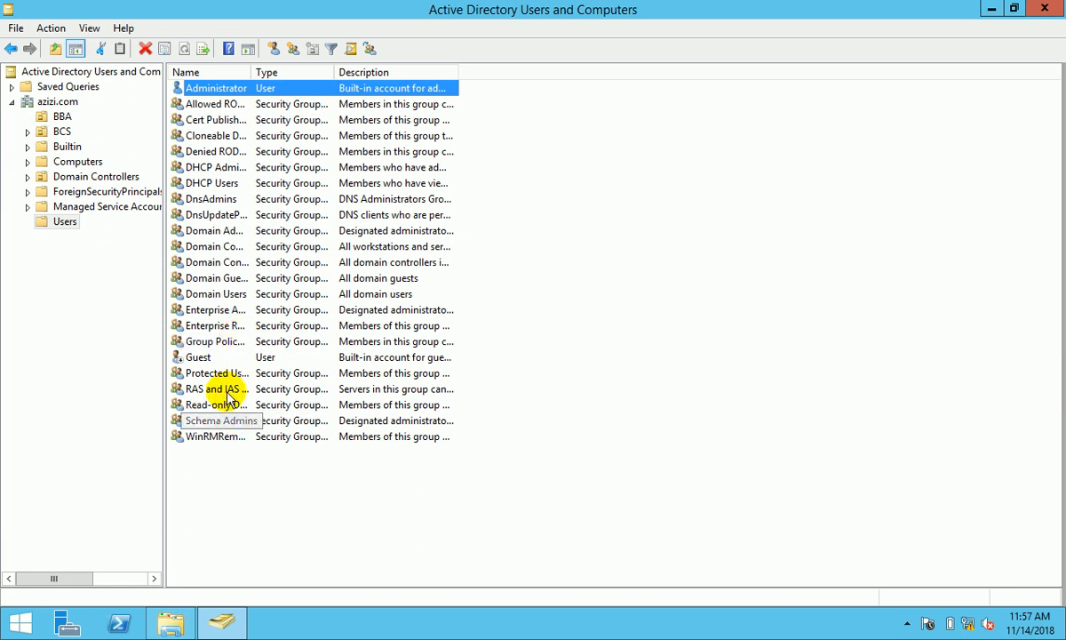
# - Review the members of the Builtin Administrators group without making changes
pyautogui.click(67, 147)
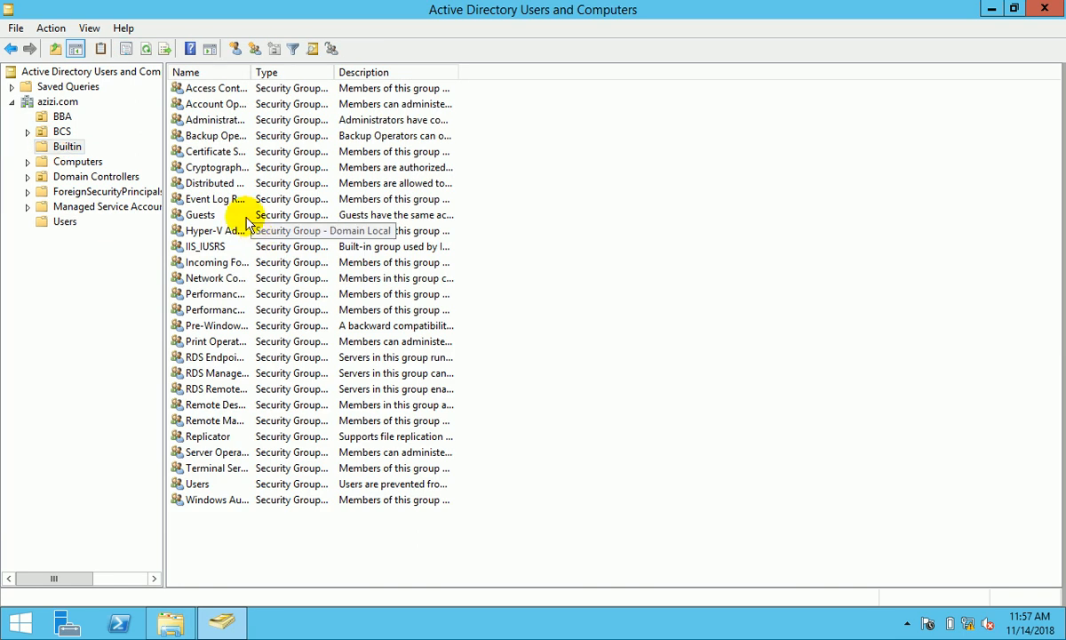
pyautogui.click(209, 120)
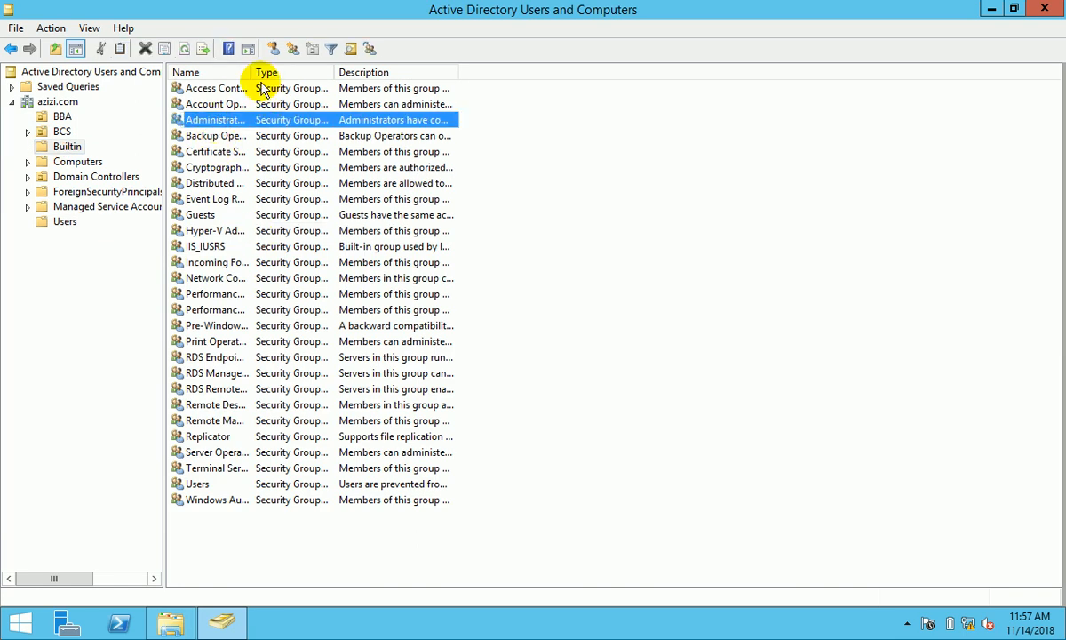
pyautogui.moveTo(250, 71); pyautogui.dragTo(283, 72)
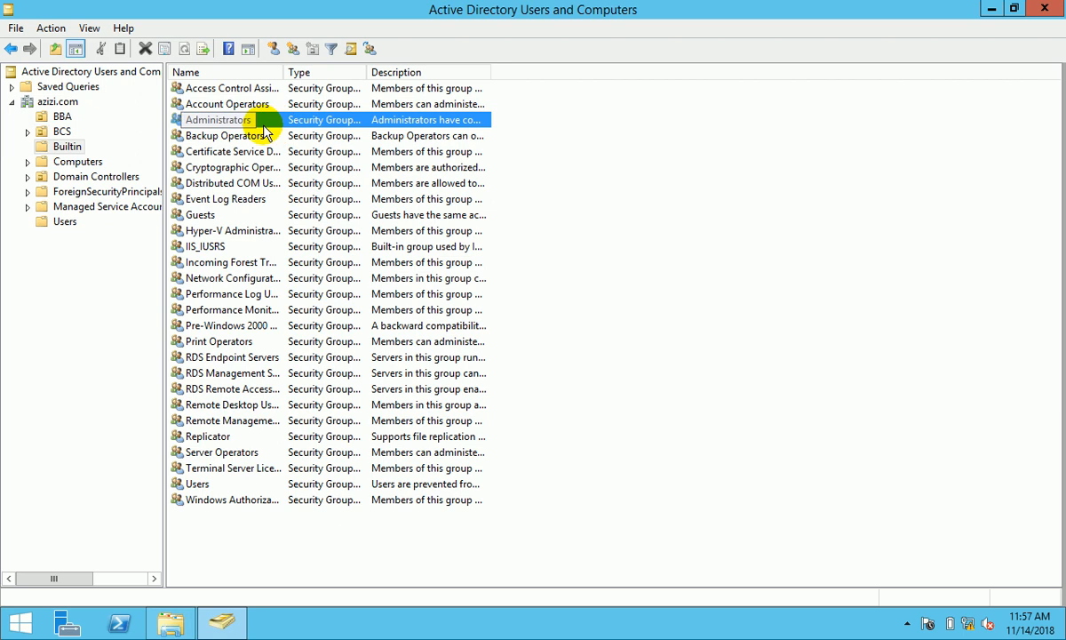
pyautogui.doubleClick(210, 120)
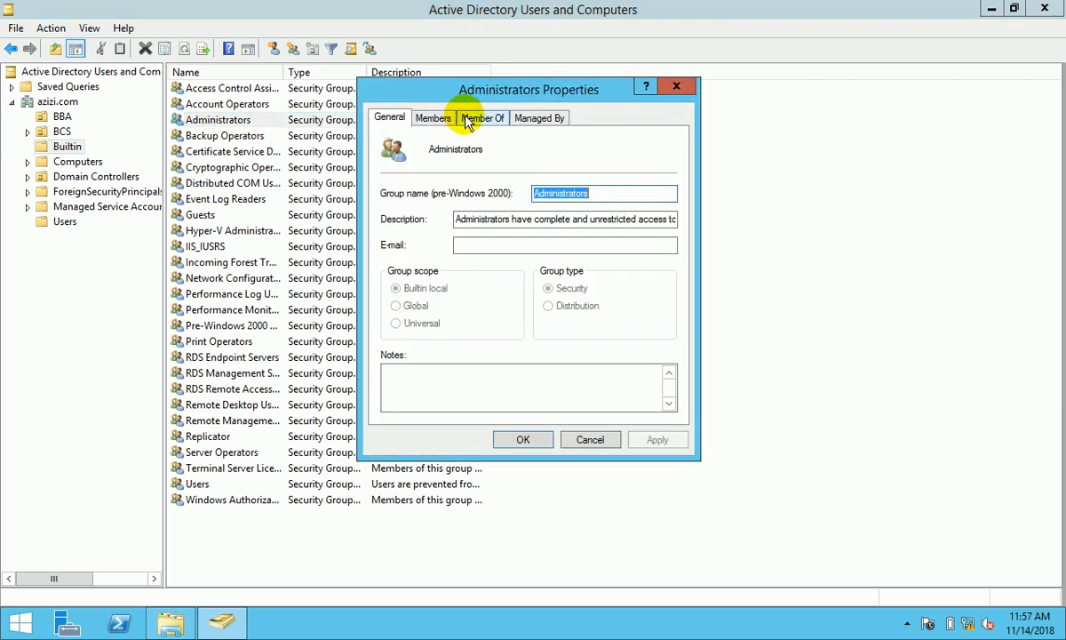
pyautogui.click(434, 119)
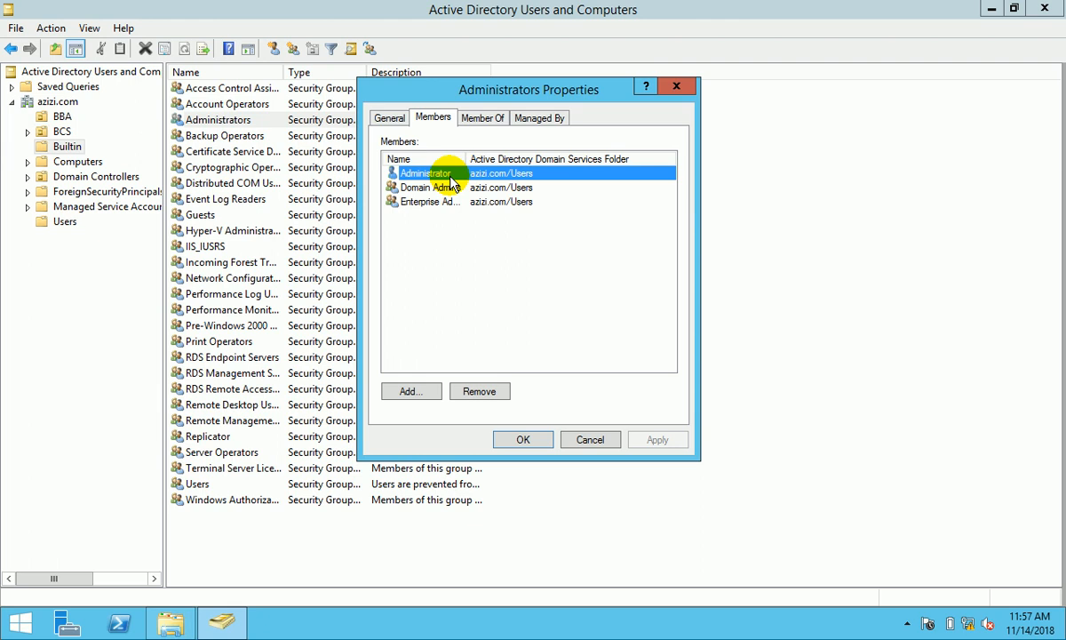
pyautogui.click(590, 439)
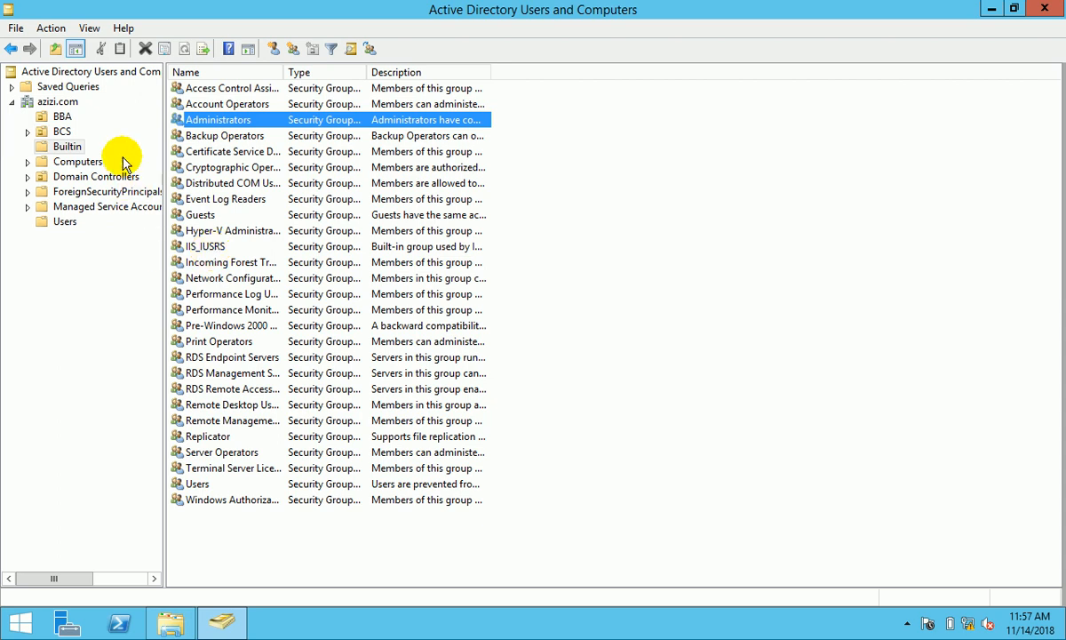
# - Add a user to Administrators, remove it again, apply, and close the console
pyautogui.doubleClick(211, 122)
pyautogui.click(434, 117)
pyautogui.click(425, 390)
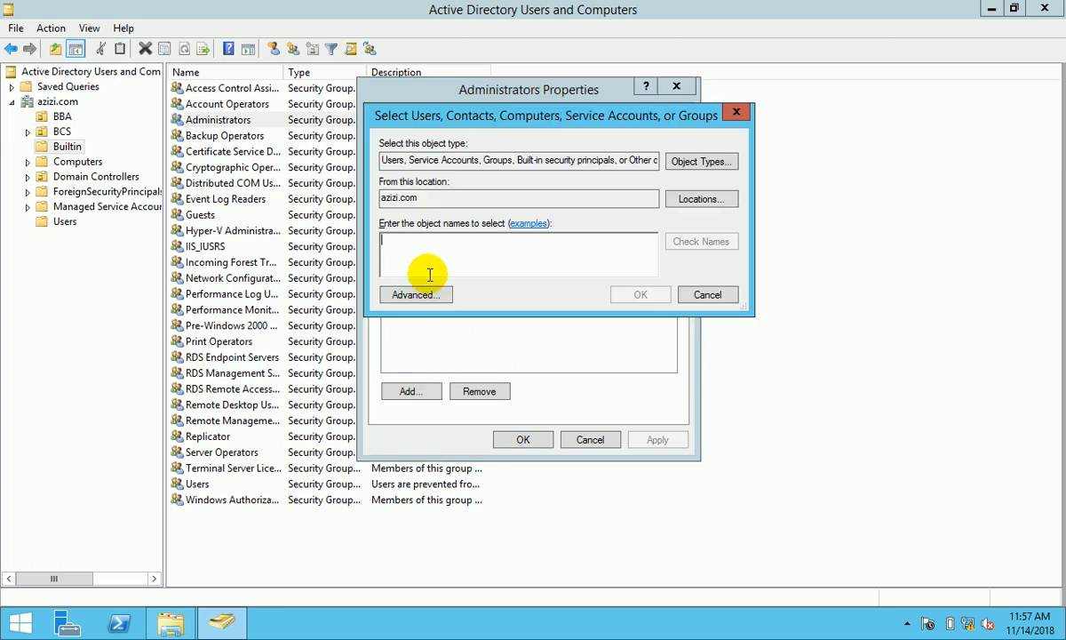
pyautogui.write('ihsan')
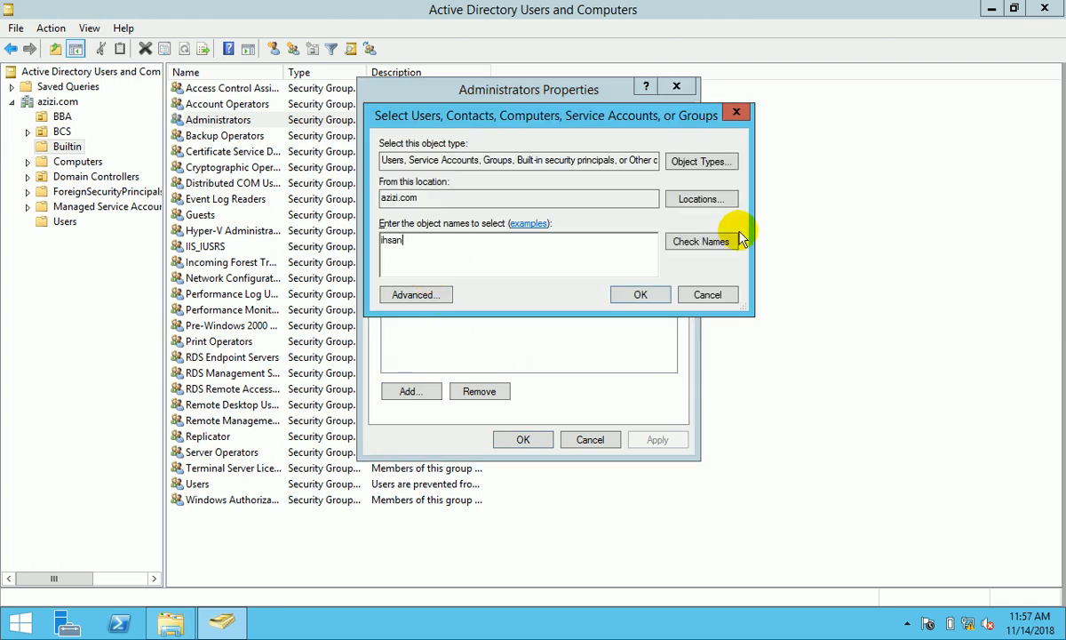
pyautogui.click(698, 242)
pyautogui.click(642, 295)
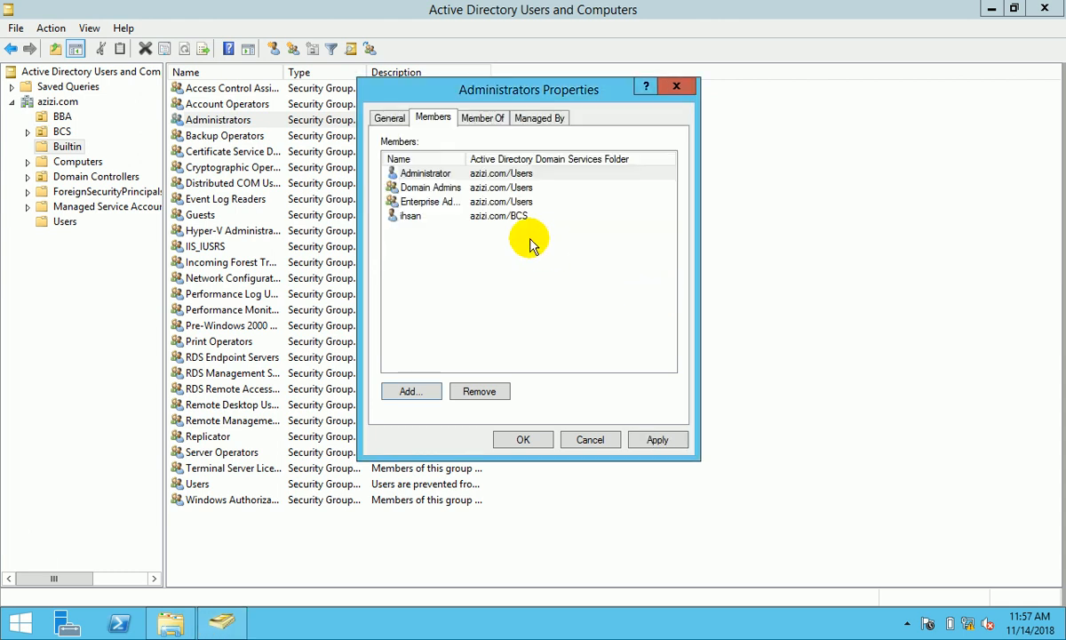
pyautogui.click(493, 213)
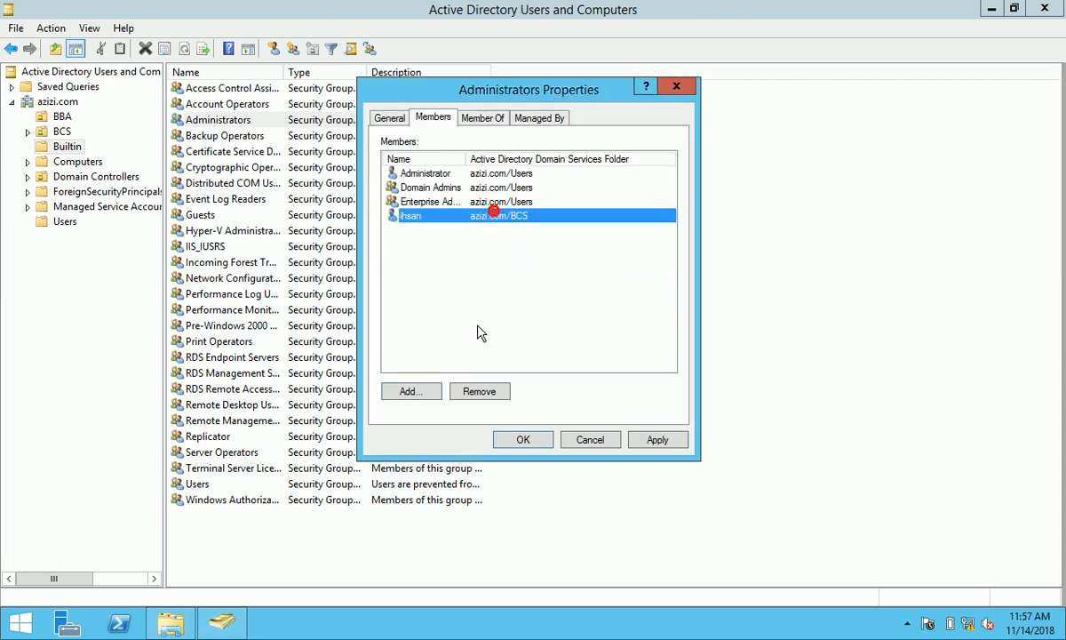
pyautogui.click(481, 394)
pyautogui.click(613, 384)
pyautogui.click(656, 439)
pyautogui.click(523, 436)
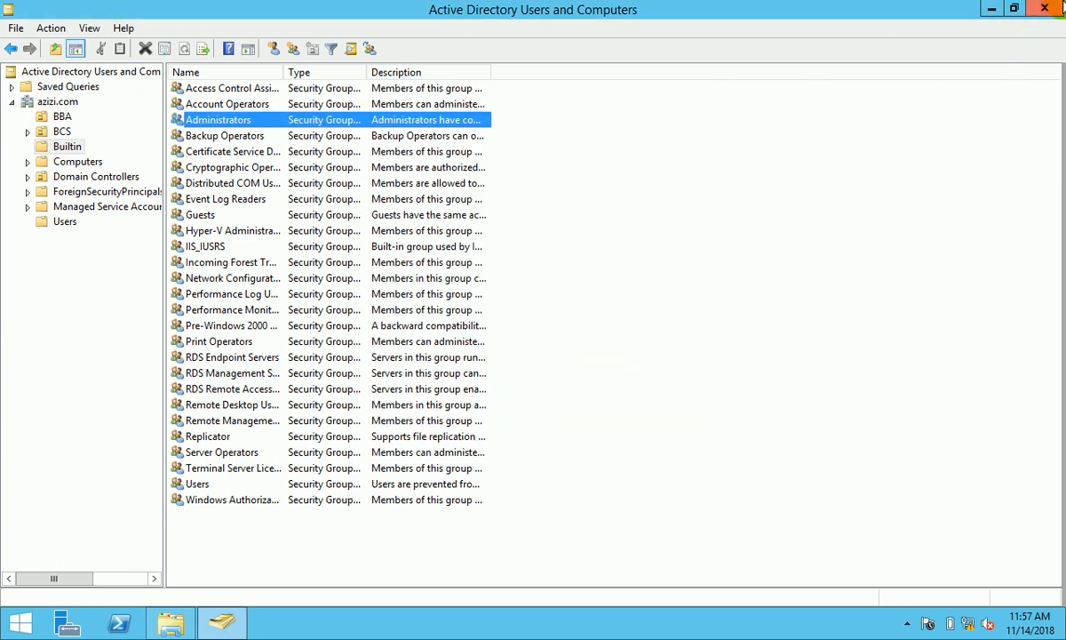
pyautogui.click(1045, 7)
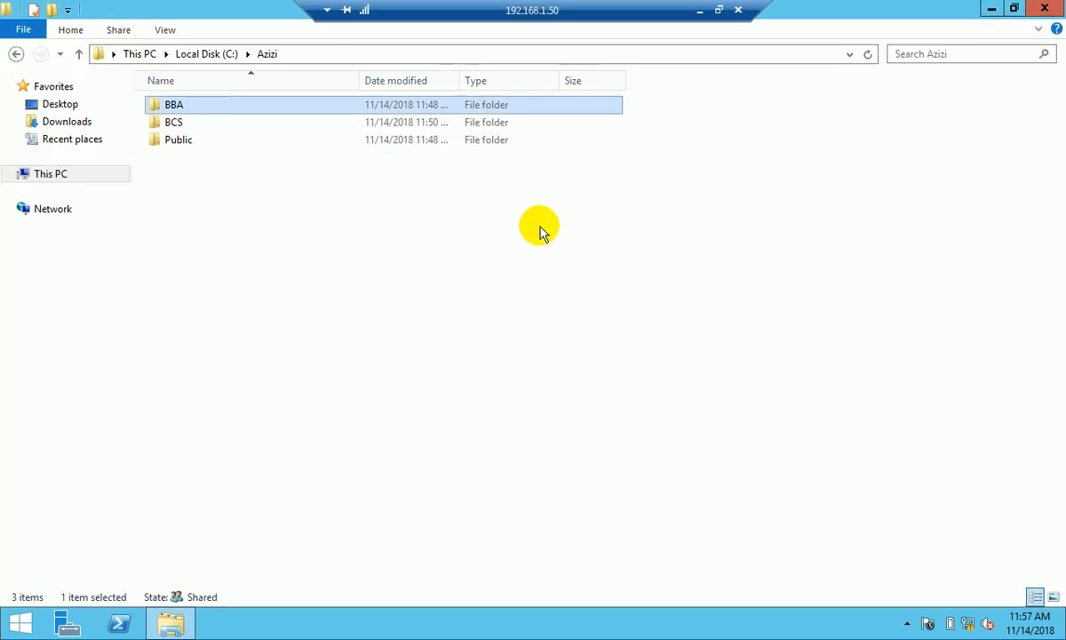
pyautogui.rightClick(298, 106)
pyautogui.click(388, 369)
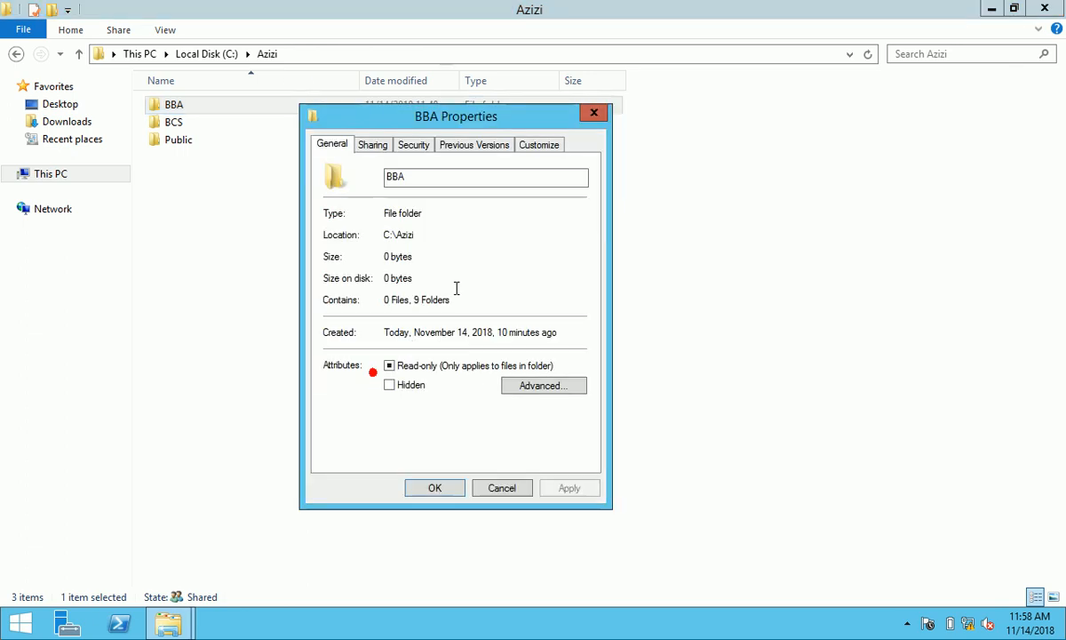
pyautogui.click(413, 143)
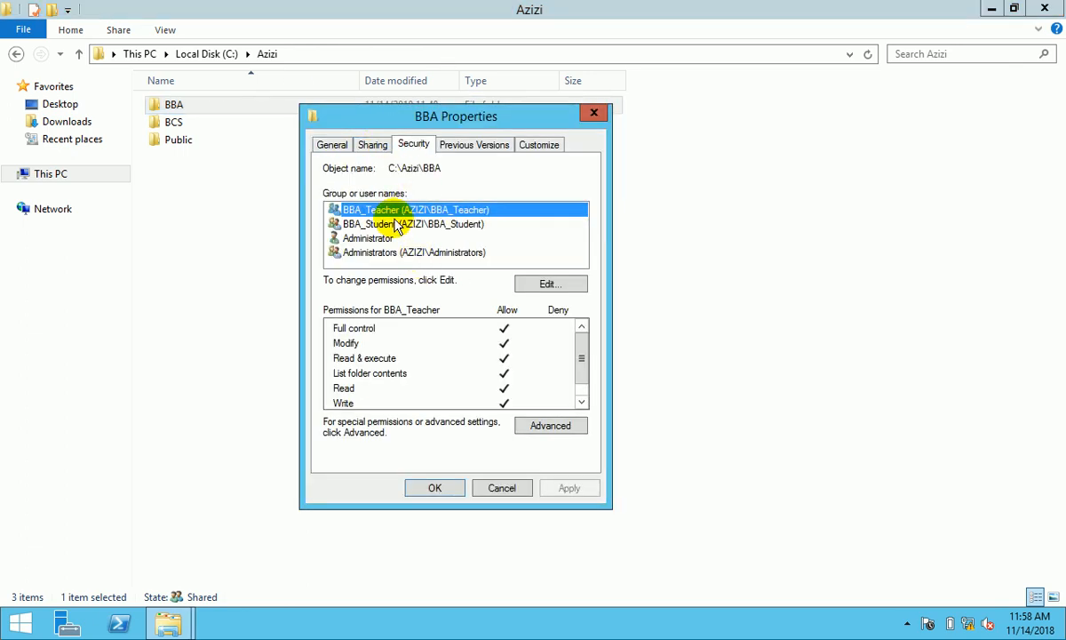
pyautogui.click(435, 487)
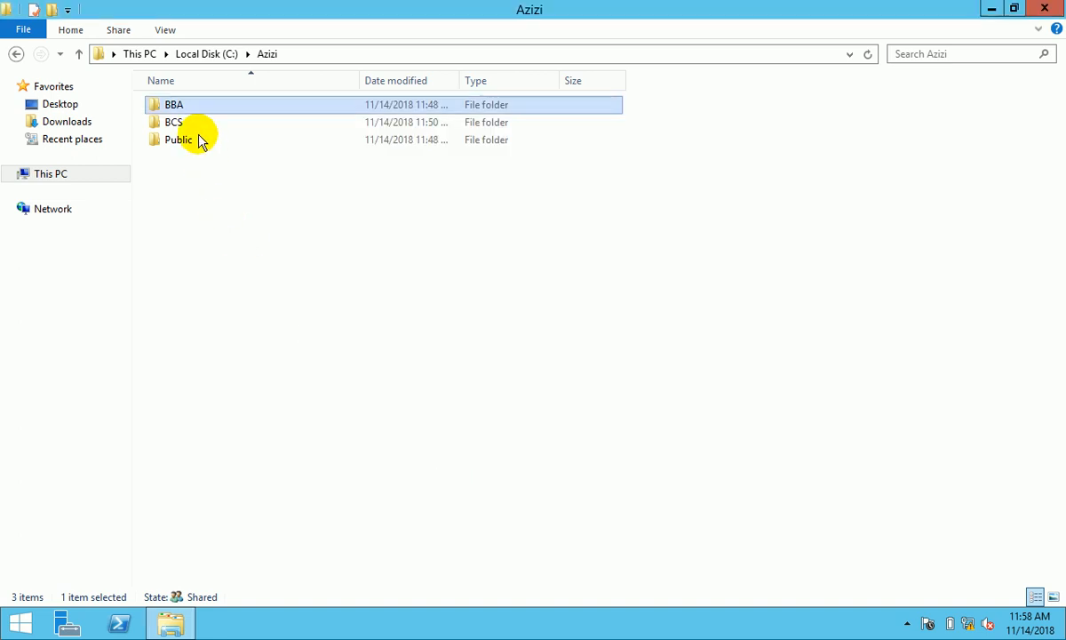
pyautogui.click(190, 125)
# - Add the BCS_Teacher and BCS_Student groups to the BCS folder's File Sharing list
pyautogui.rightClick(191, 124)
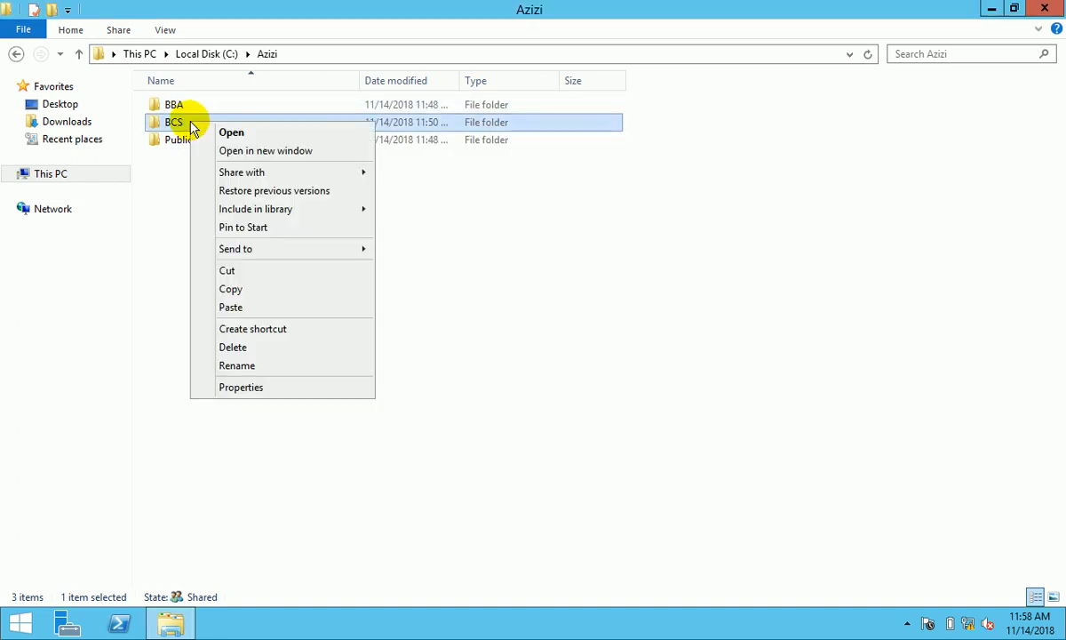
pyautogui.click(250, 387)
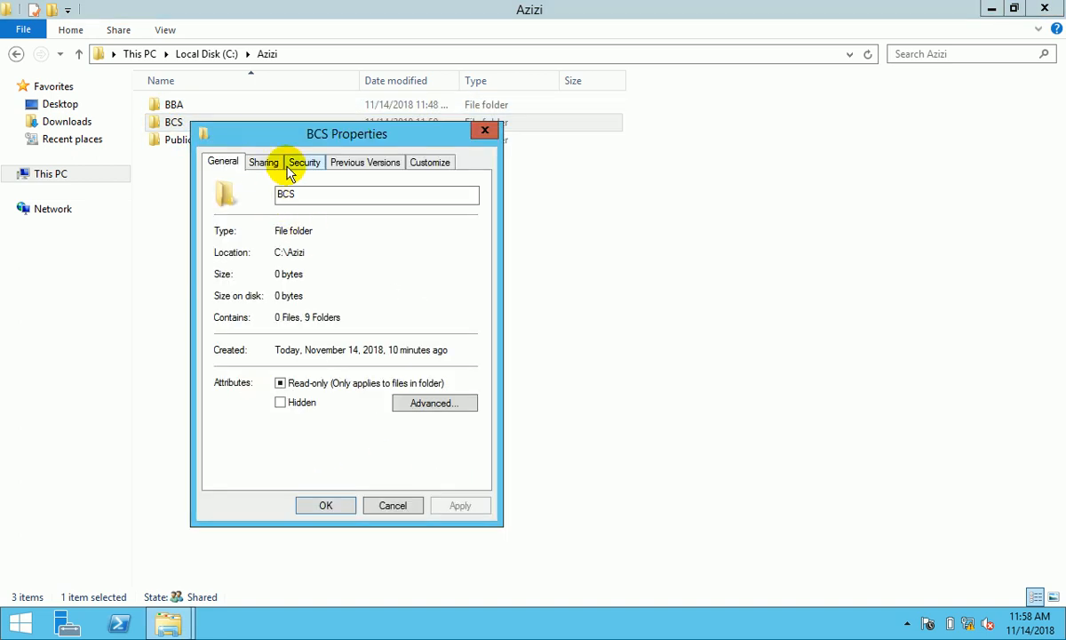
pyautogui.click(278, 162)
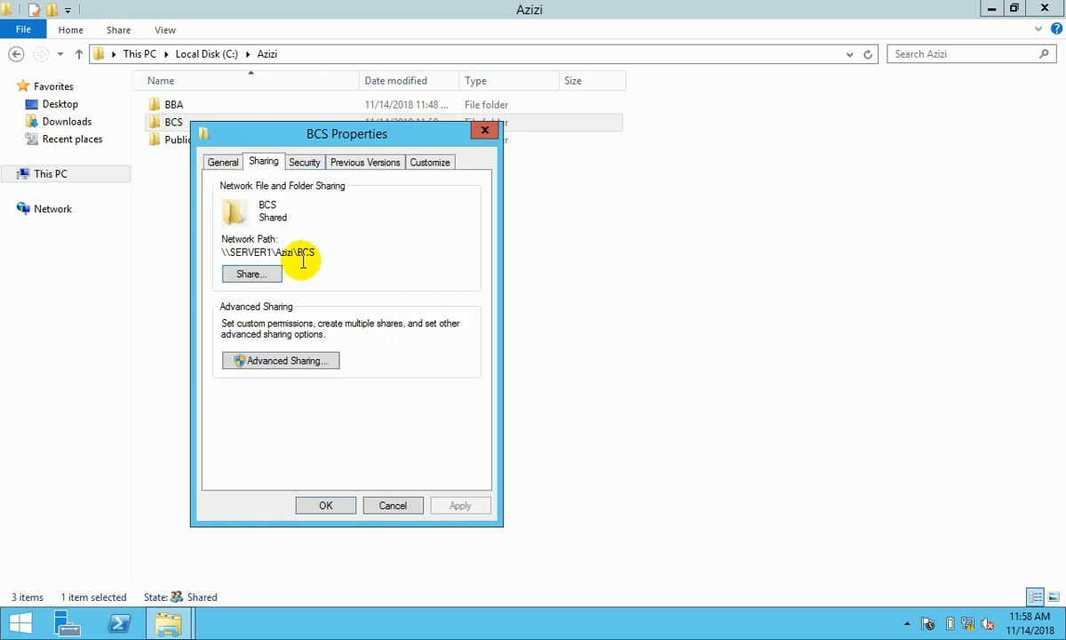
pyautogui.click(261, 279)
pyautogui.click(466, 291)
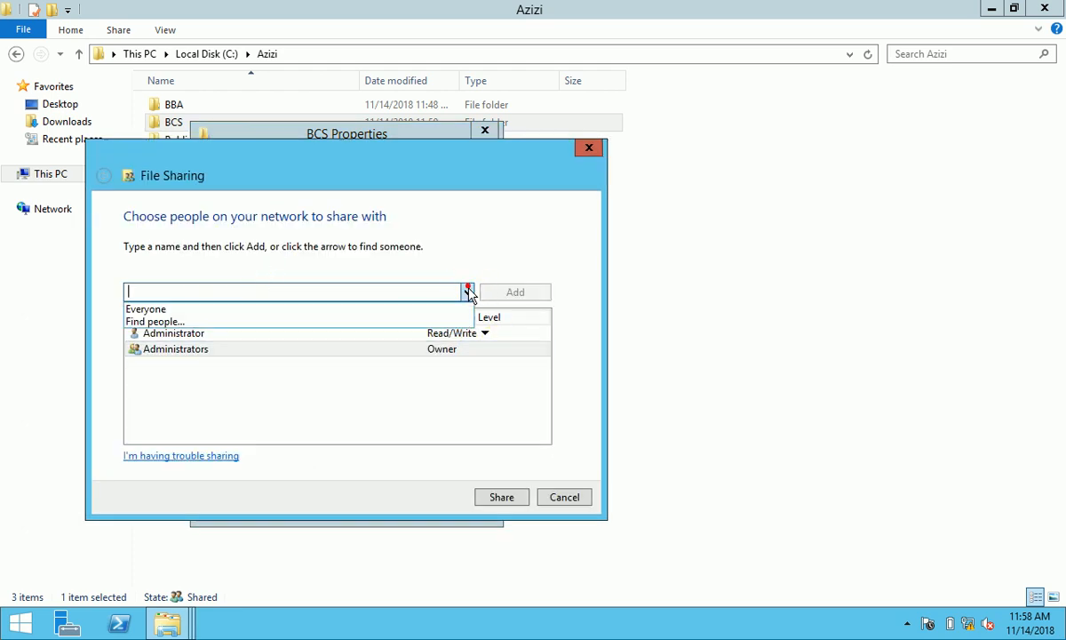
pyautogui.click(438, 320)
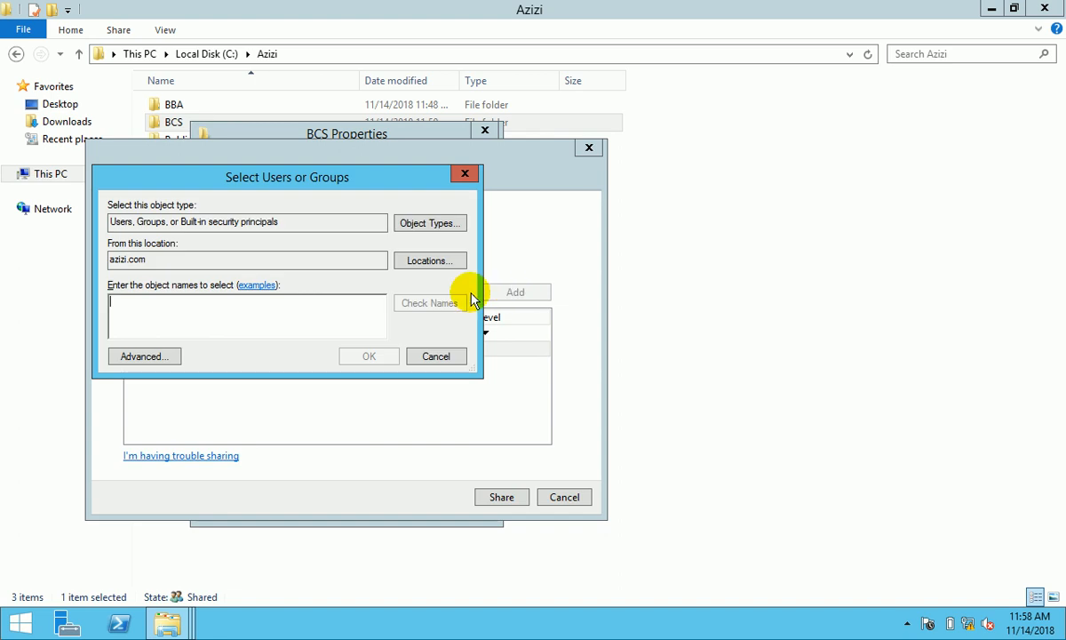
pyautogui.write('BCS_Teacher;BCS_Student')
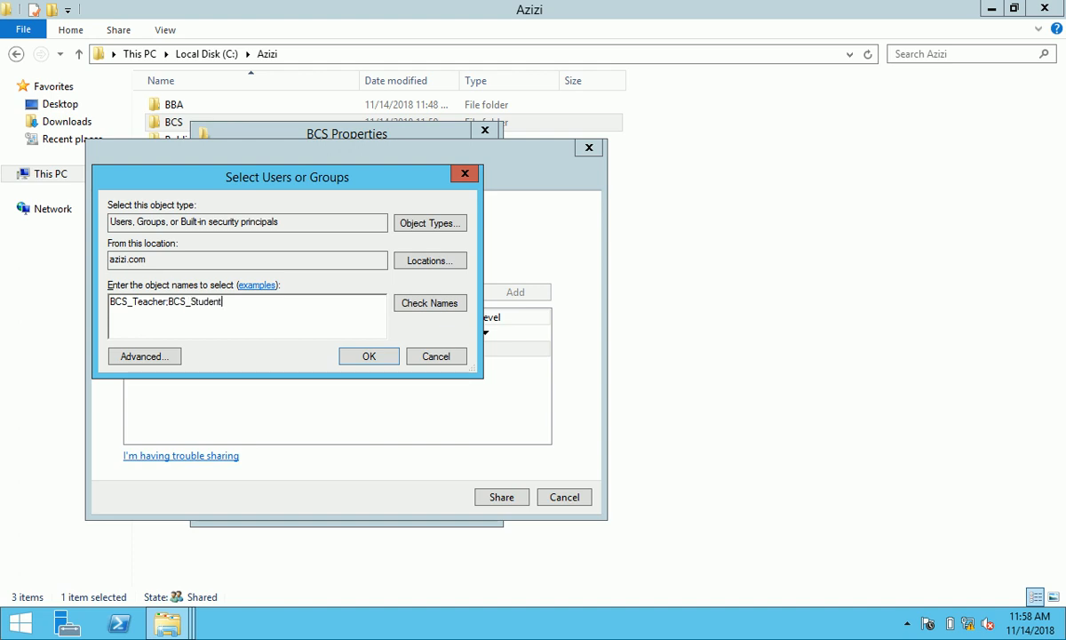
pyautogui.click(449, 303)
# - Give BCS_Student and BCS_Teacher Read/Write access and share the BCS folder
pyautogui.click(387, 357)
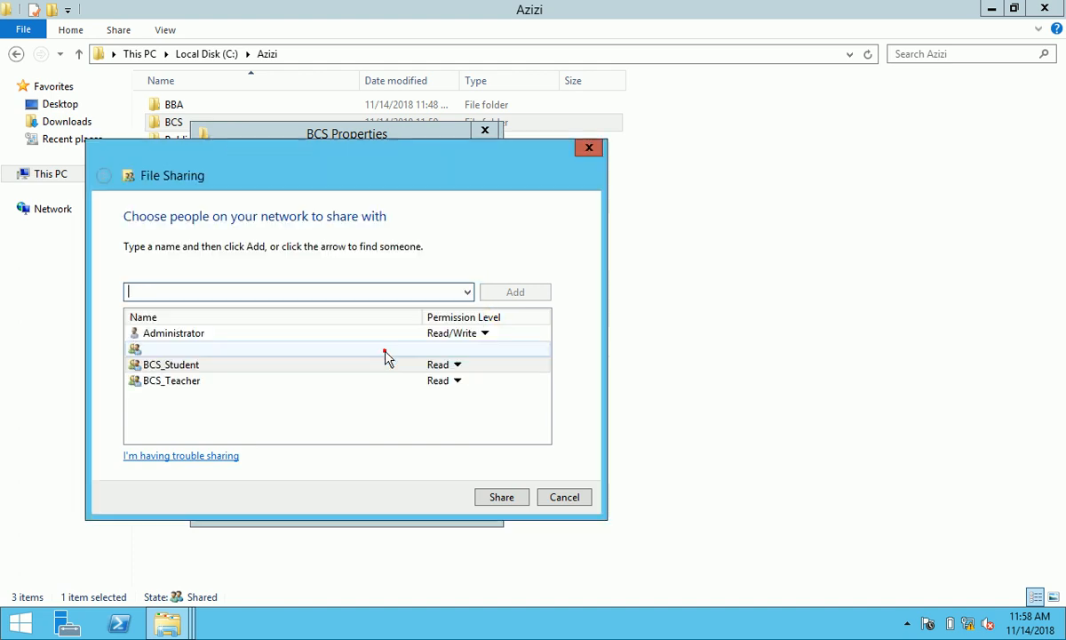
pyautogui.click(458, 364)
pyautogui.click(496, 386)
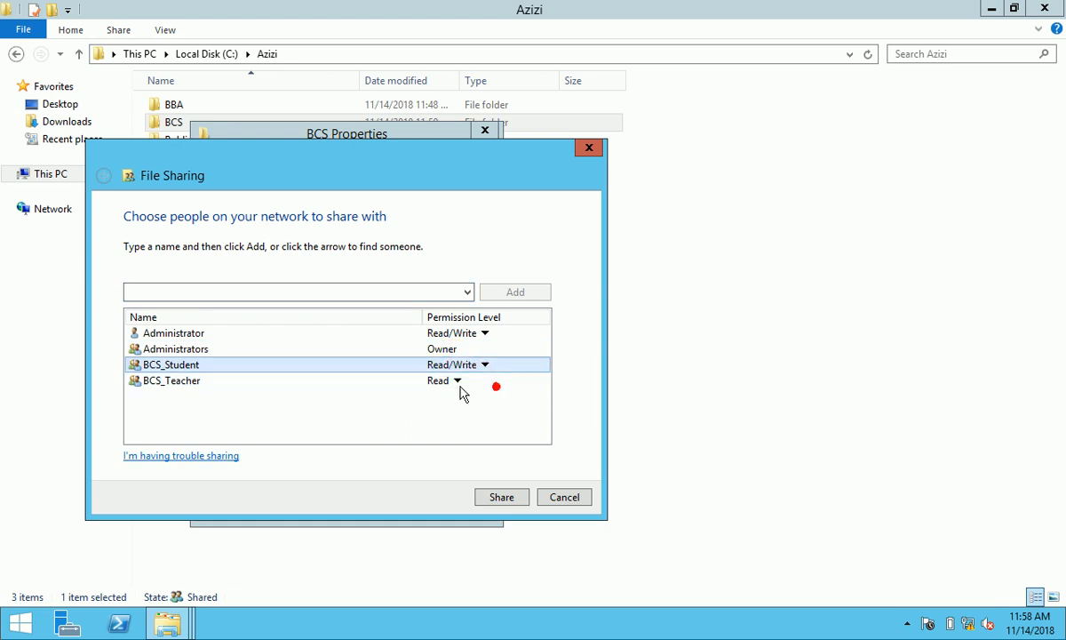
pyautogui.click(485, 381)
pyautogui.click(493, 402)
pyautogui.click(500, 499)
pyautogui.click(557, 499)
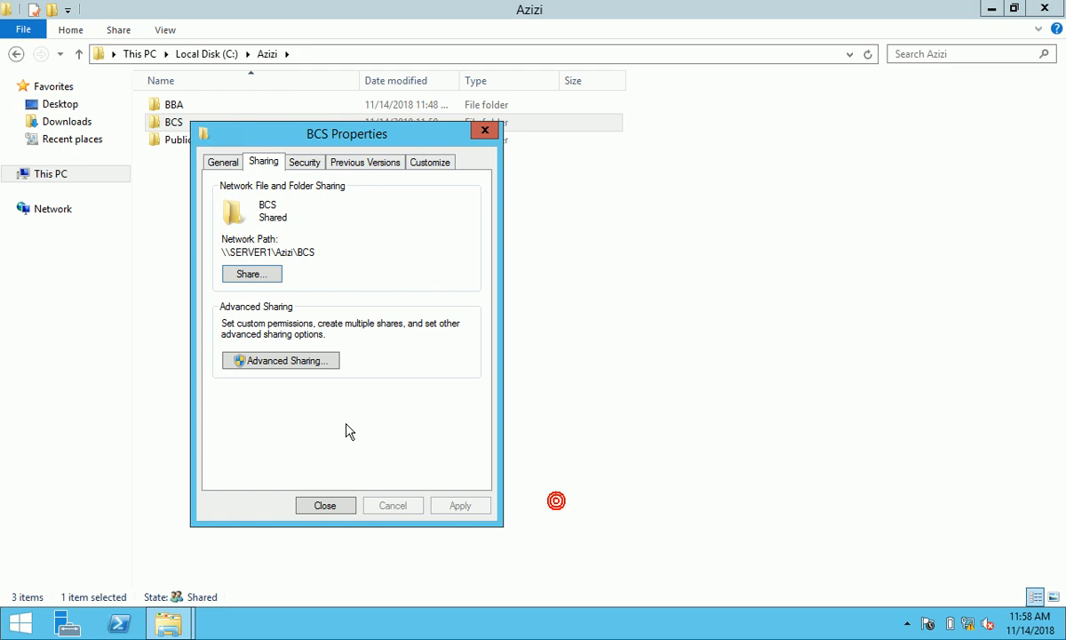
# - Share BCS as BCS2 and add Administrator, Administrators, BCS_Student and BCS_Teacher to its permissions
pyautogui.click(302, 371)
pyautogui.click(242, 198)
pyautogui.click(266, 389)
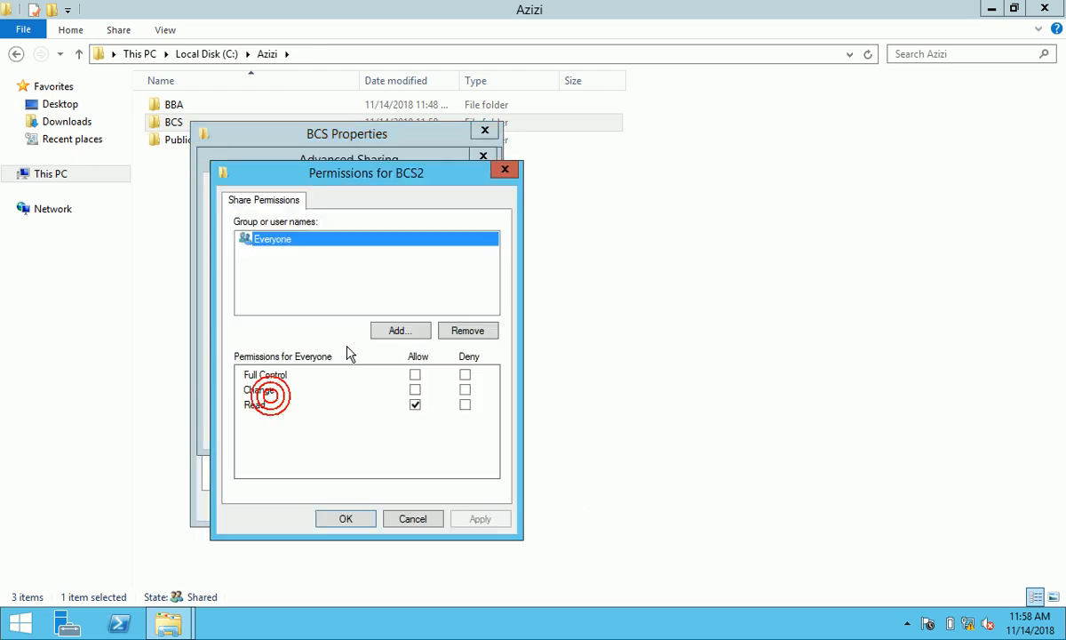
pyautogui.click(405, 330)
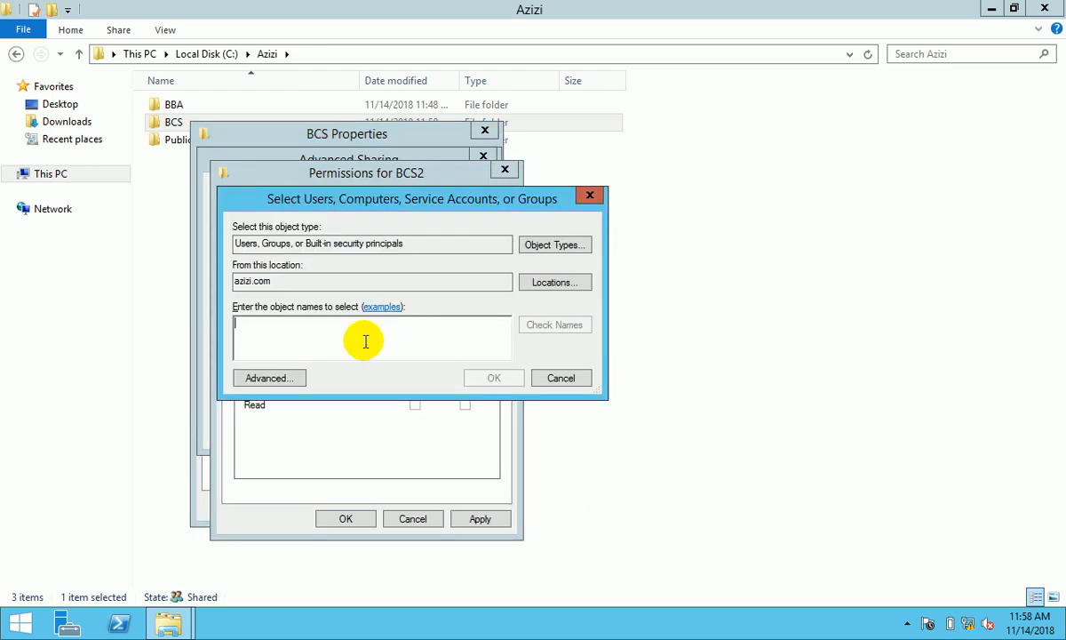
pyautogui.write('adm')
pyautogui.click(554, 324)
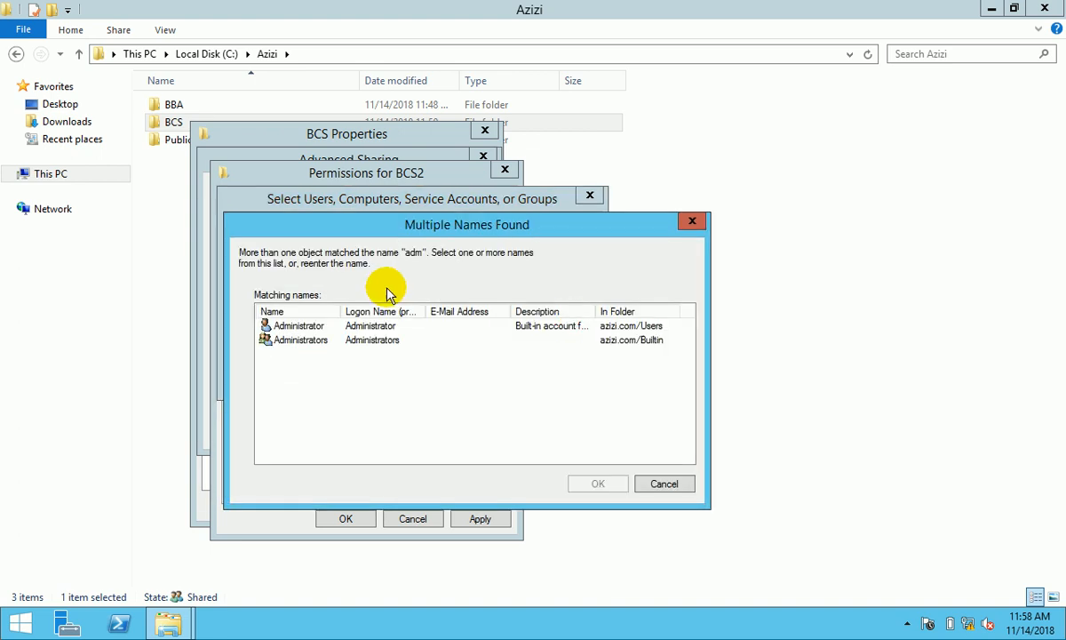
pyautogui.click(315, 327)
pyautogui.keyDown('shift'); pyautogui.click(305, 340); pyautogui.keyUp('shift')
pyautogui.click(598, 484)
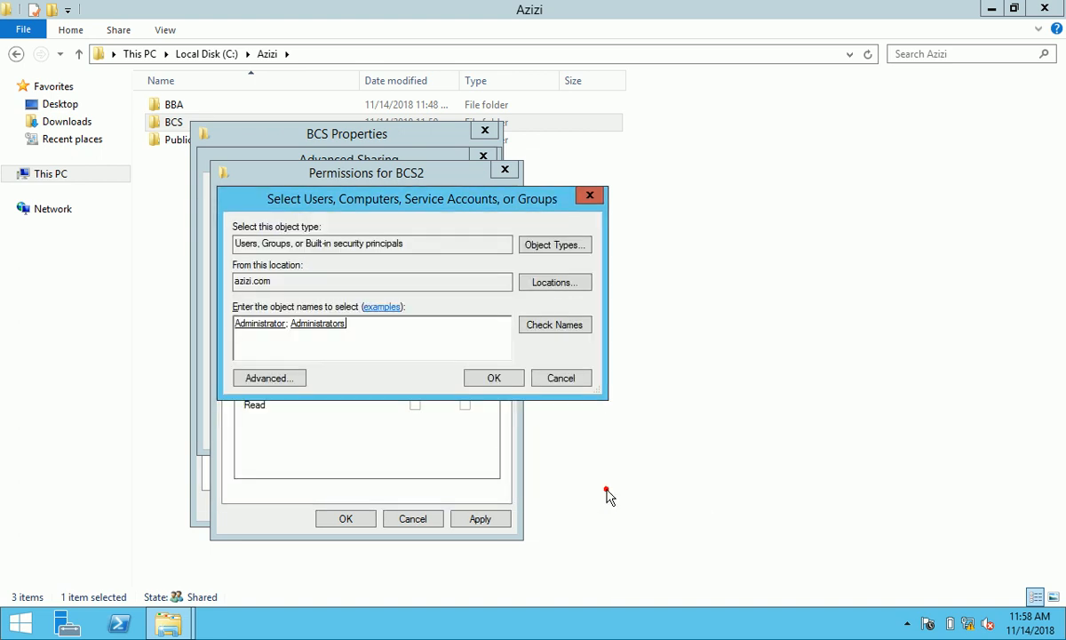
pyautogui.write(';BCS_Teacher;BCS_Stude')
pyautogui.write('nt')
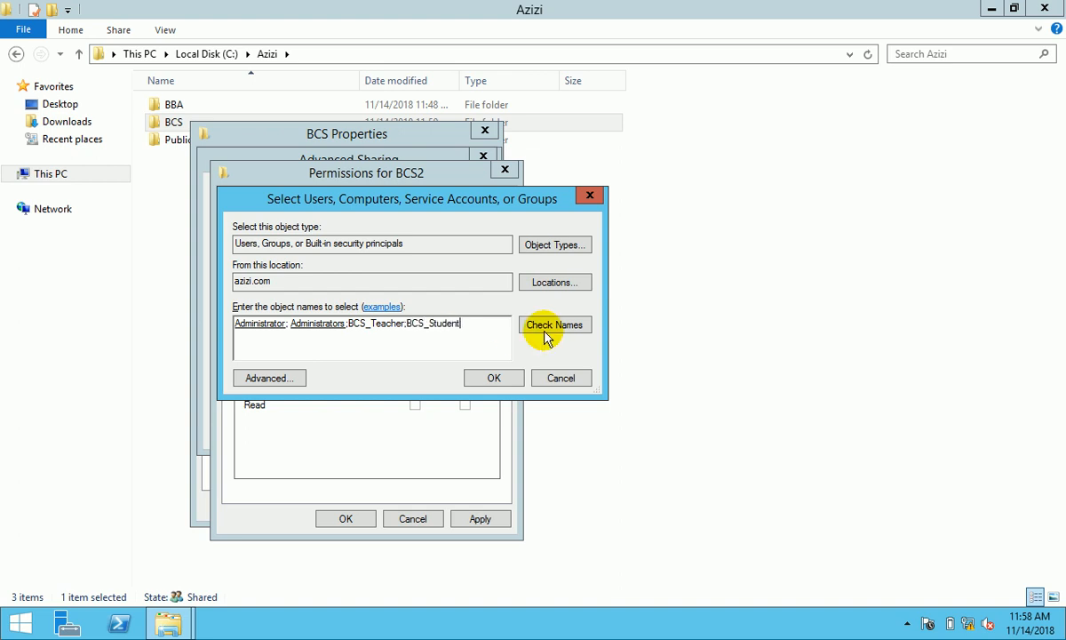
pyautogui.click(494, 378)
# - Grant Full Control on BCS2 to Administrator, Administrators, BCS_Student and BCS_Teacher
pyautogui.click(340, 238)
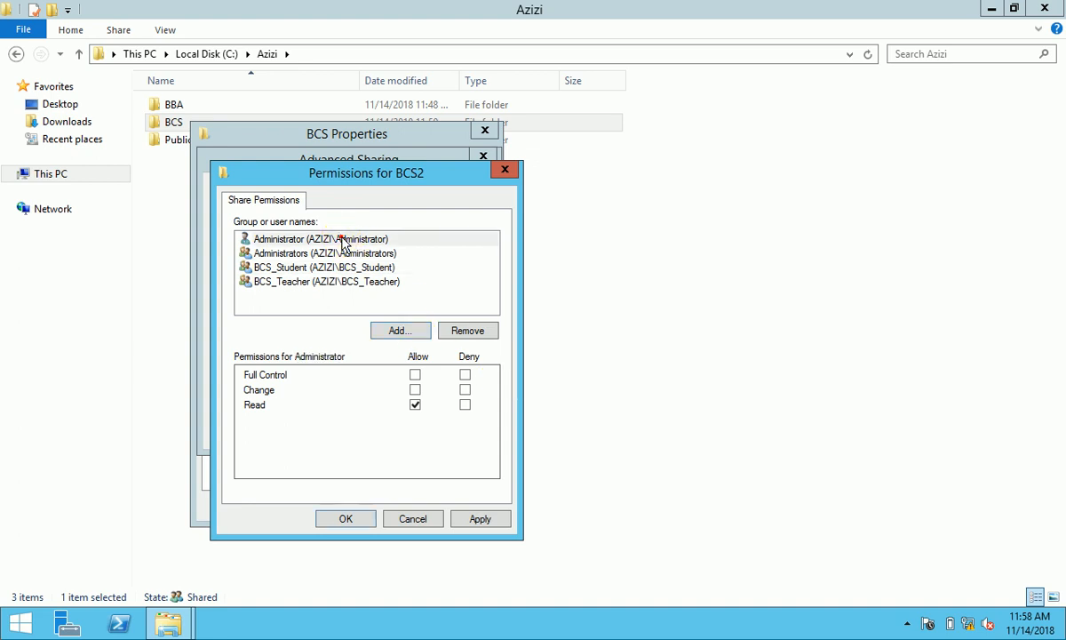
pyautogui.click(415, 374)
pyautogui.click(379, 255)
pyautogui.click(415, 374)
pyautogui.click(387, 267)
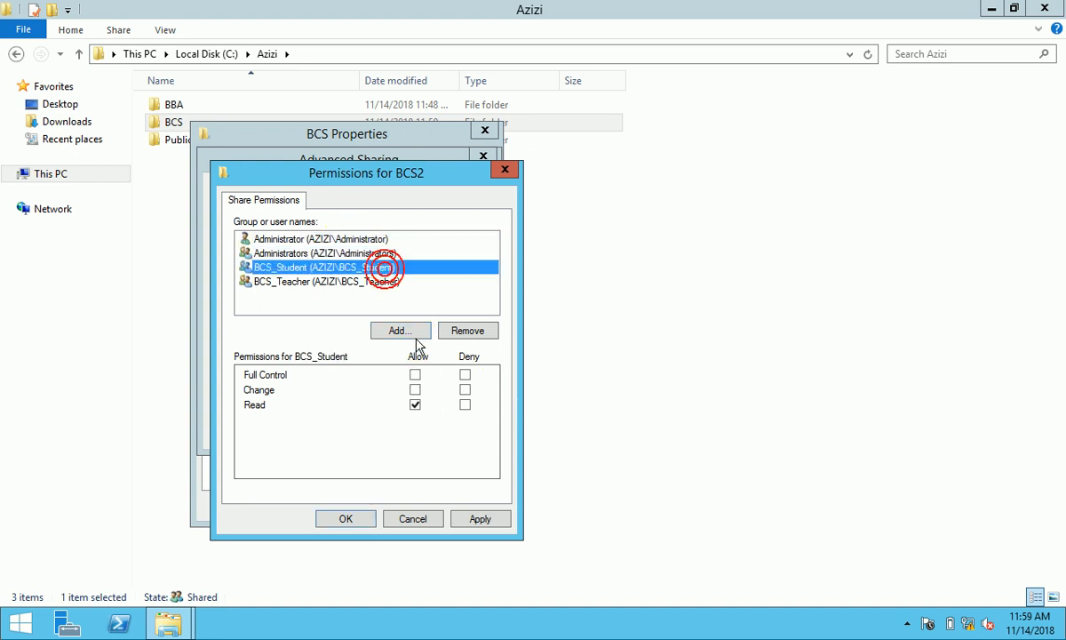
pyautogui.click(415, 374)
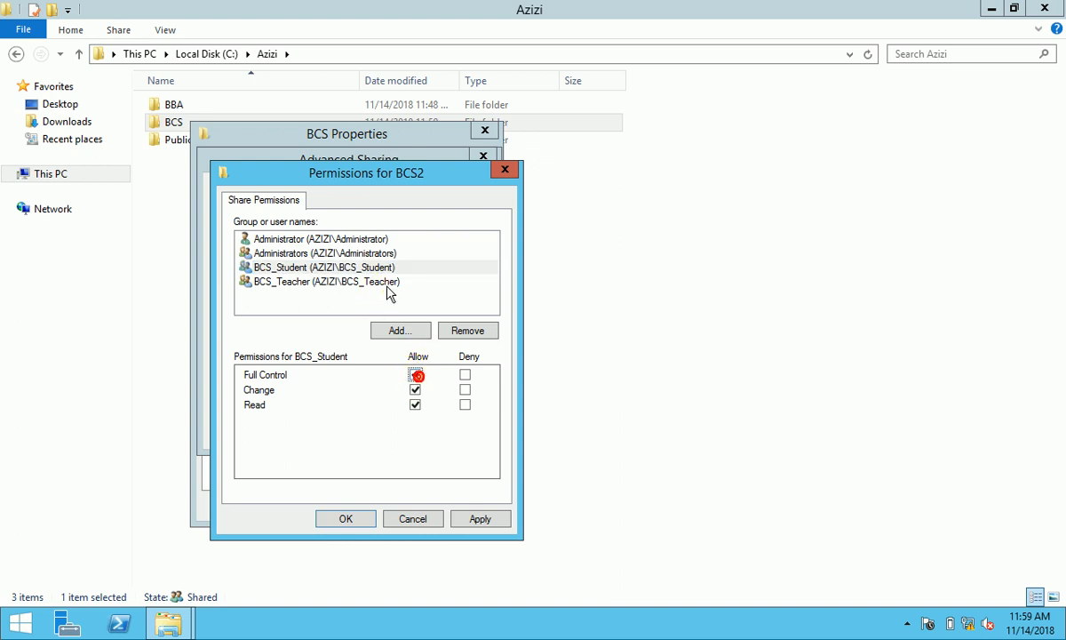
pyautogui.click(391, 282)
pyautogui.click(415, 377)
pyautogui.click(480, 518)
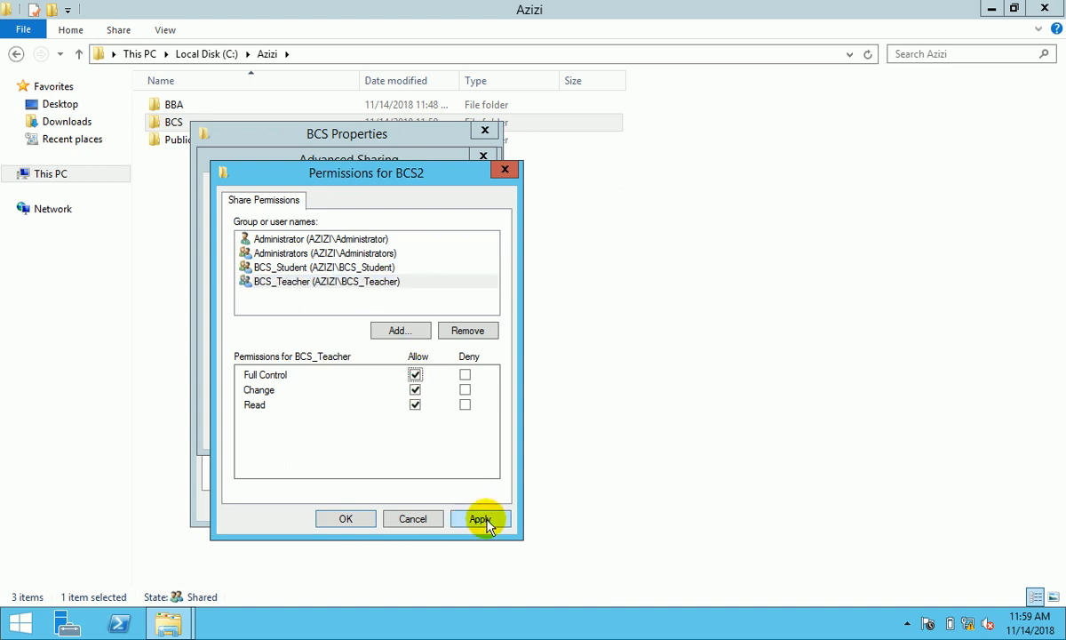
pyautogui.click(347, 519)
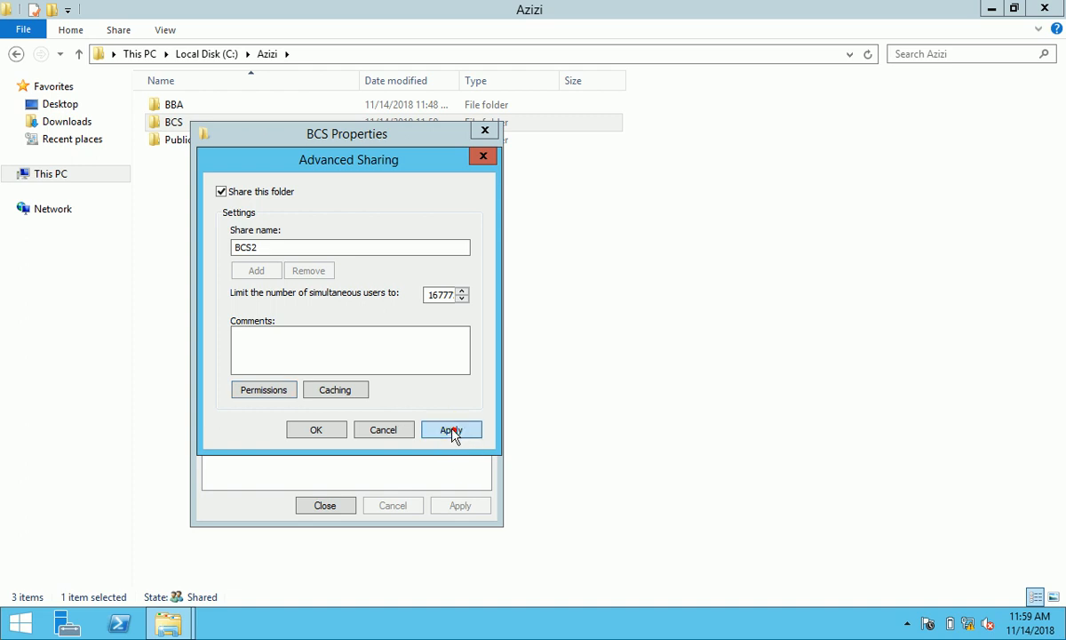
# - Apply the advanced sharing settings, close, and reopen the BCS folder's properties
pyautogui.click(452, 430)
pyautogui.click(330, 430)
pyautogui.click(334, 499)
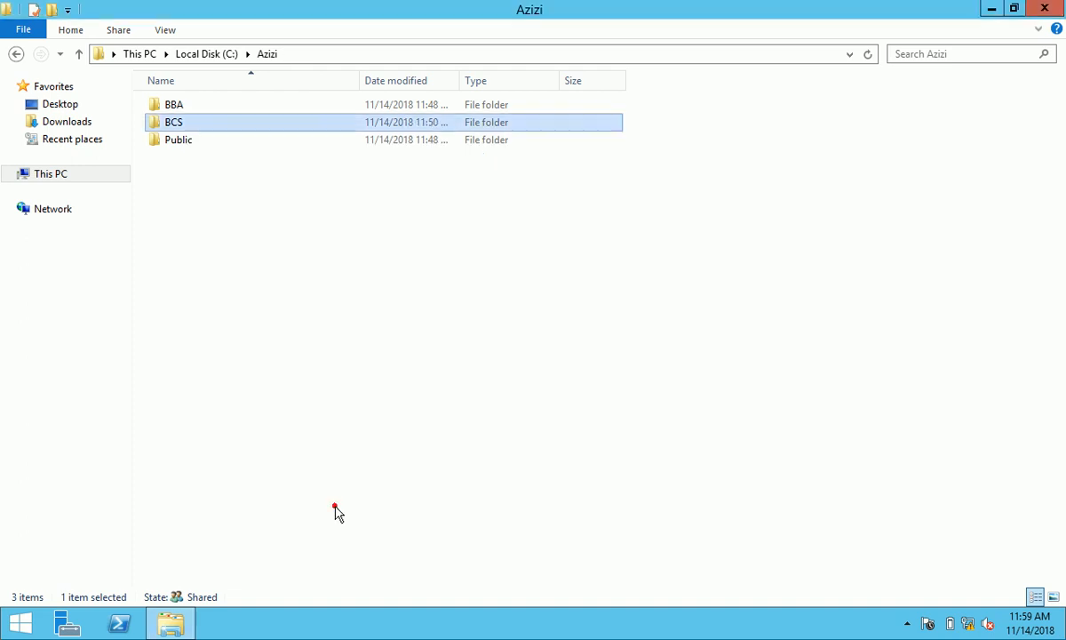
pyautogui.rightClick(172, 127)
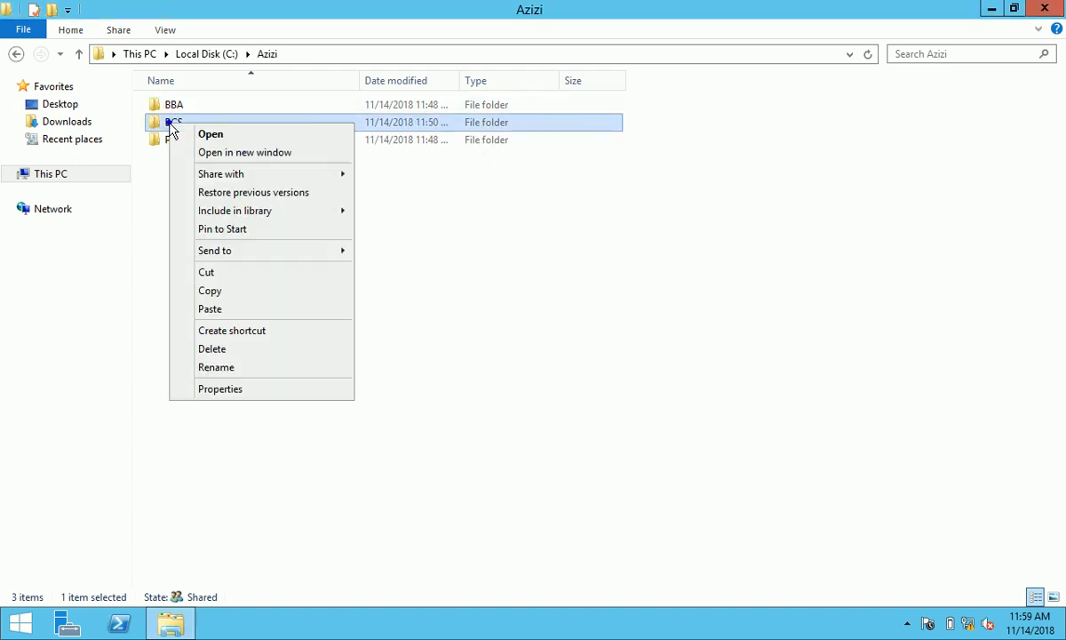
pyautogui.click(274, 387)
# - Disable permission inheritance on BCS, converting inherited permissions into explicit entries
pyautogui.click(285, 166)
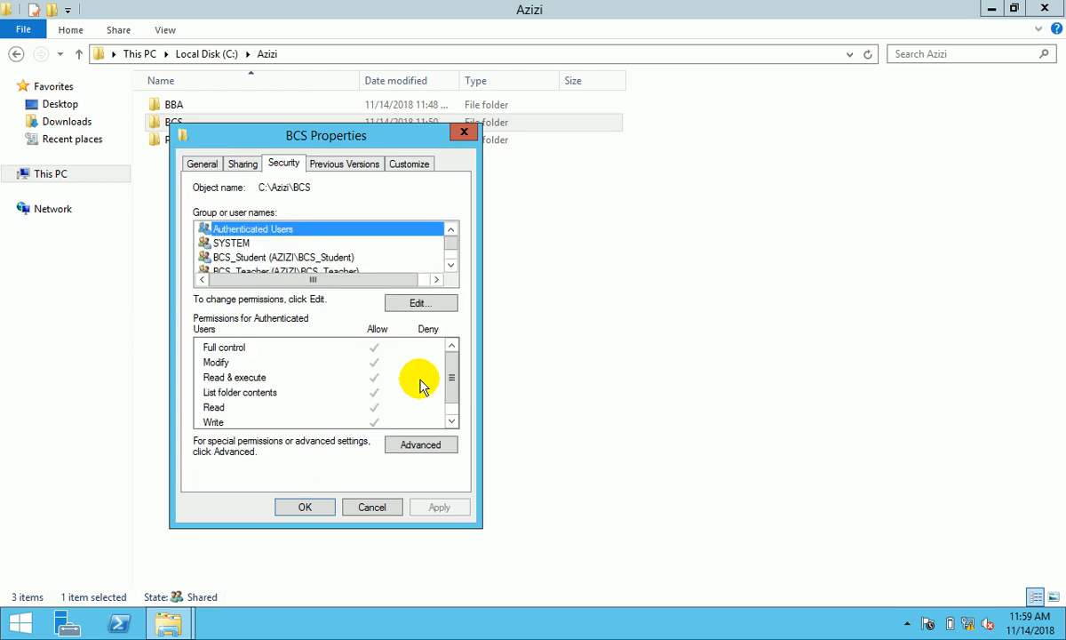
pyautogui.click(433, 444)
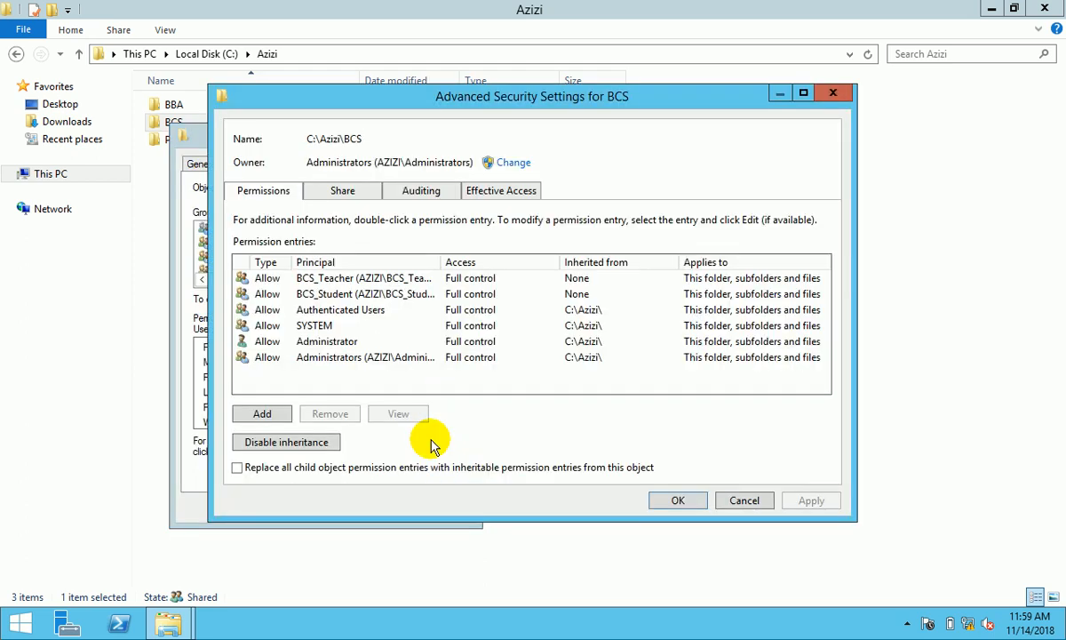
pyautogui.click(296, 444)
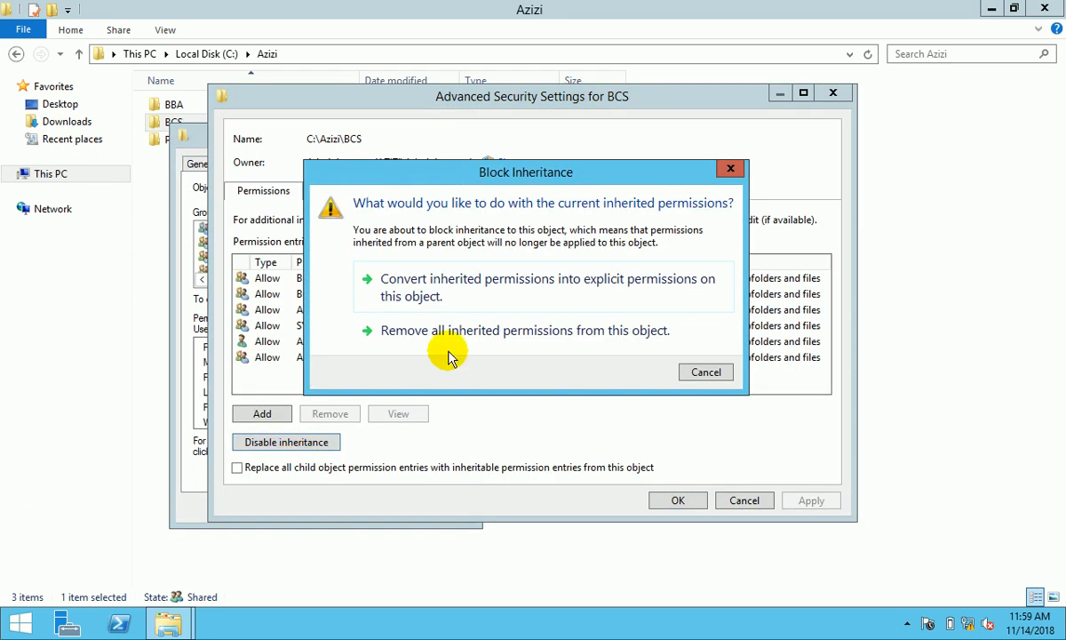
pyautogui.click(471, 299)
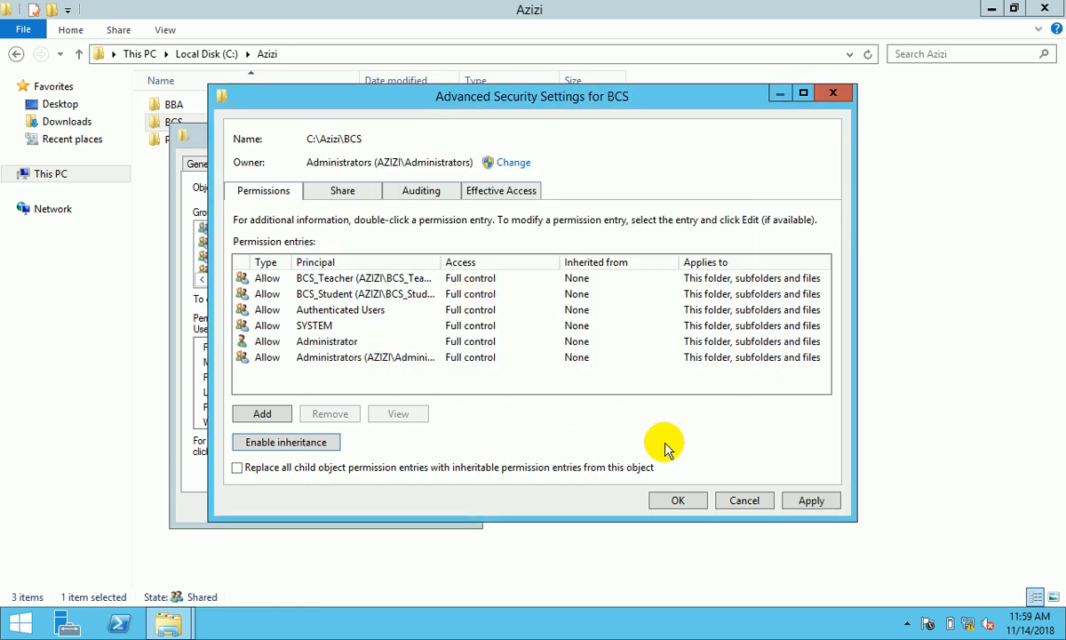
pyautogui.click(802, 499)
pyautogui.click(675, 501)
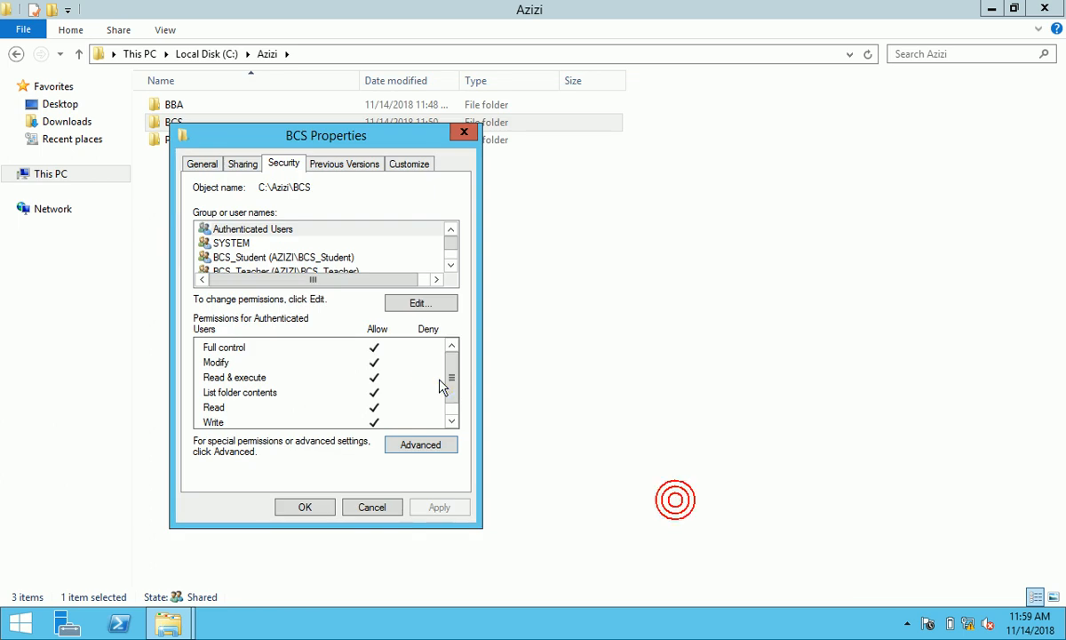
# - Remove Authenticated Users from BCS's security permissions and apply the change
pyautogui.click(430, 302)
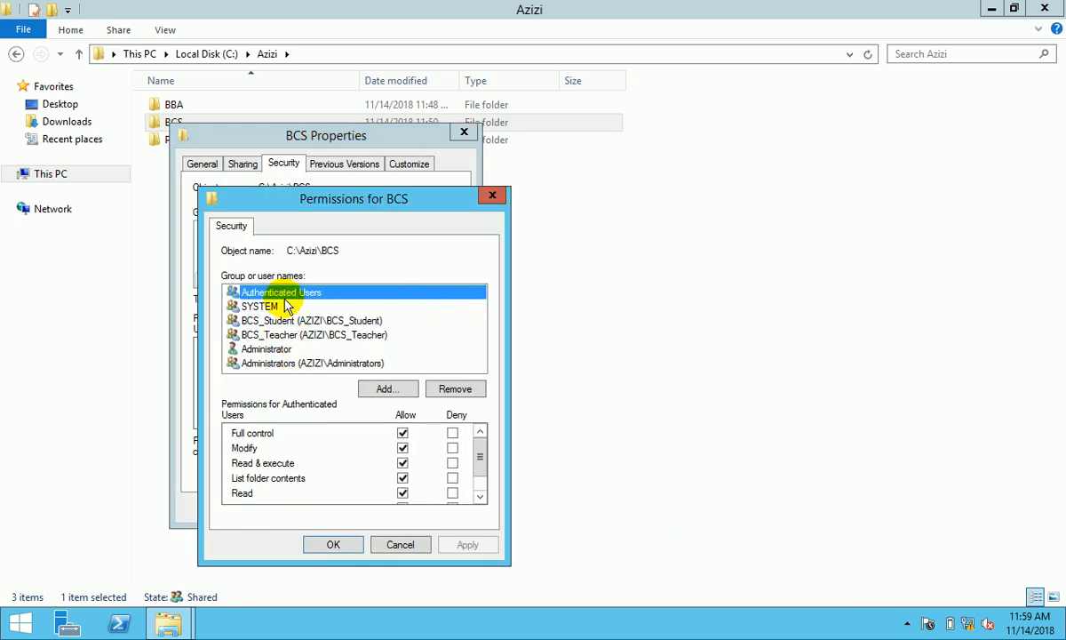
pyautogui.click(471, 389)
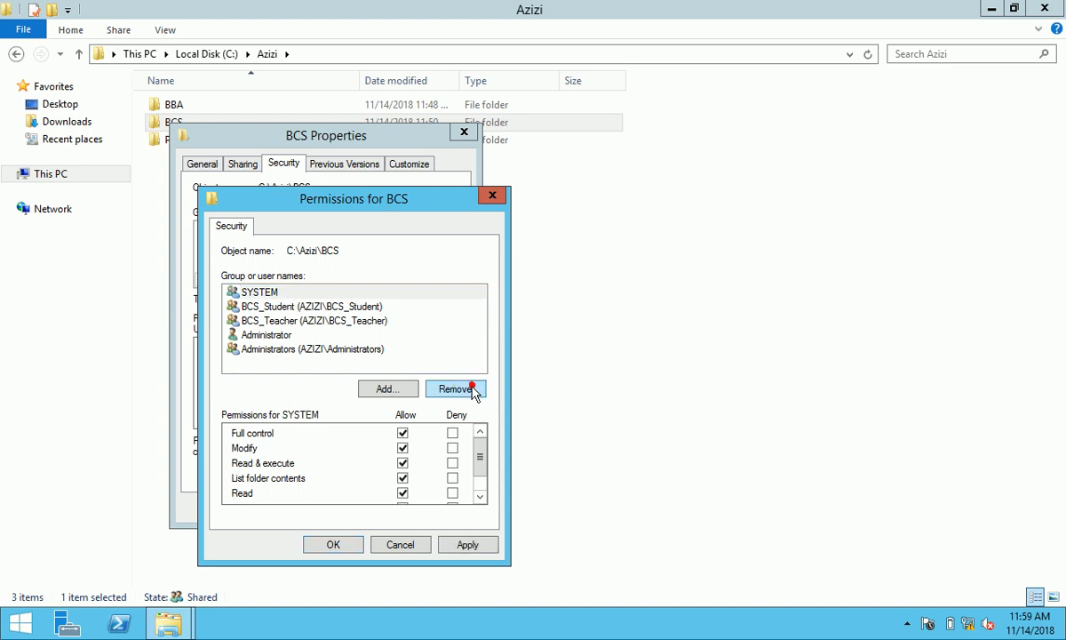
pyautogui.click(470, 543)
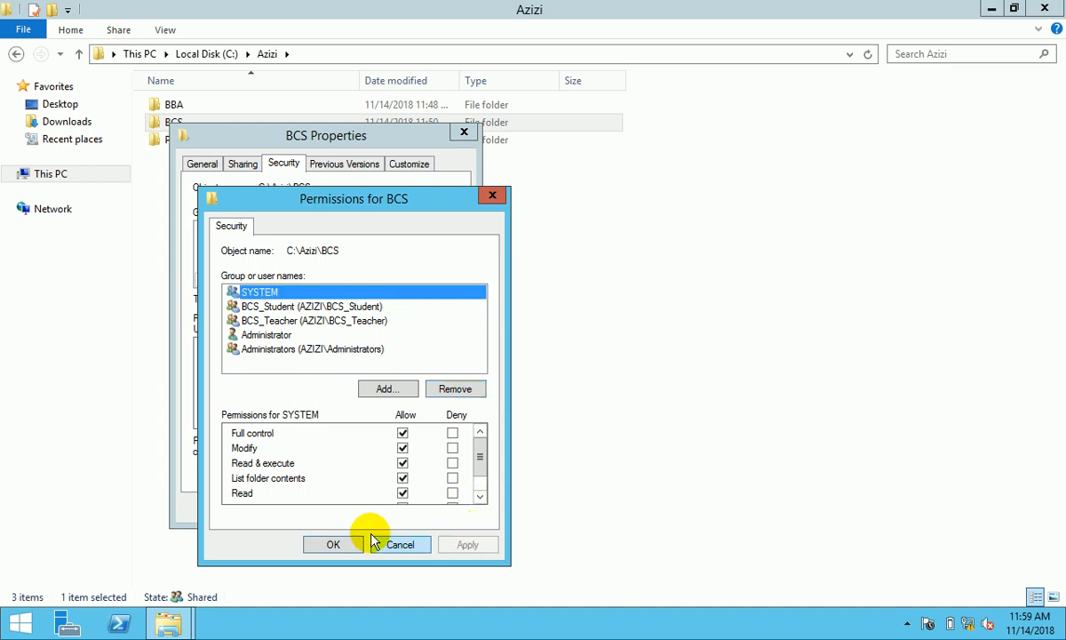
pyautogui.click(336, 544)
pyautogui.click(304, 509)
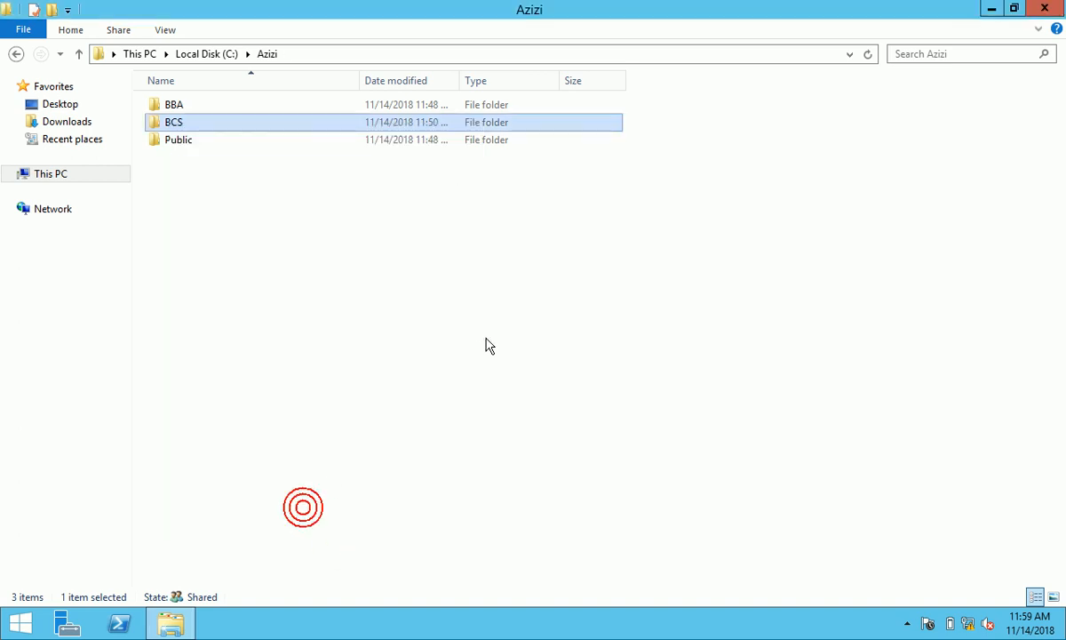
# - Review the Public folder's security permissions, then open the BBA folder
pyautogui.click(218, 143)
pyautogui.rightClick(219, 143)
pyautogui.click(276, 407)
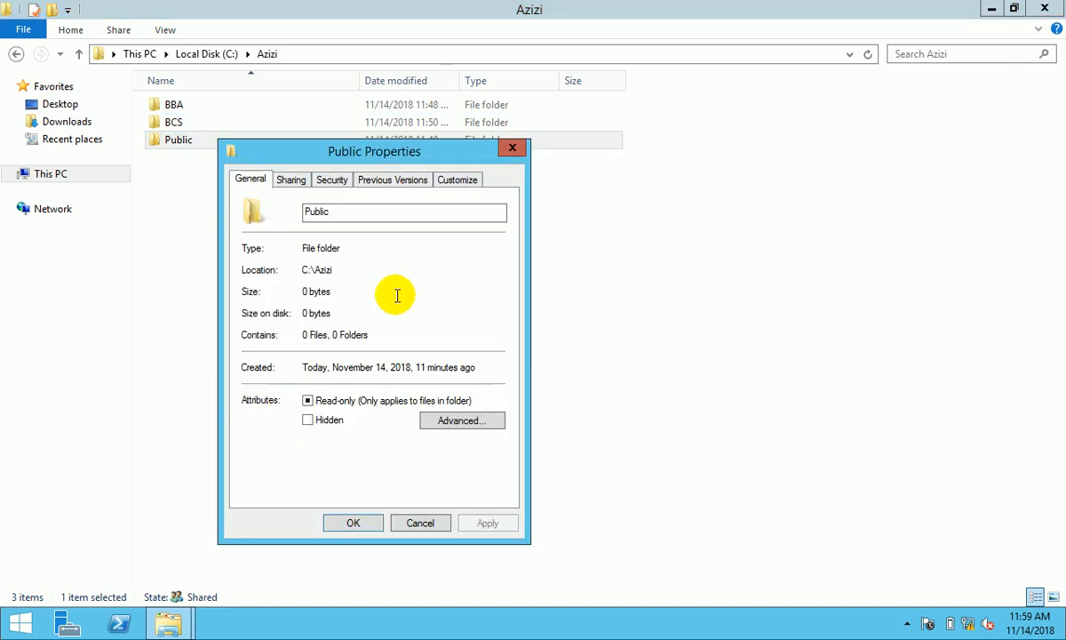
pyautogui.click(332, 181)
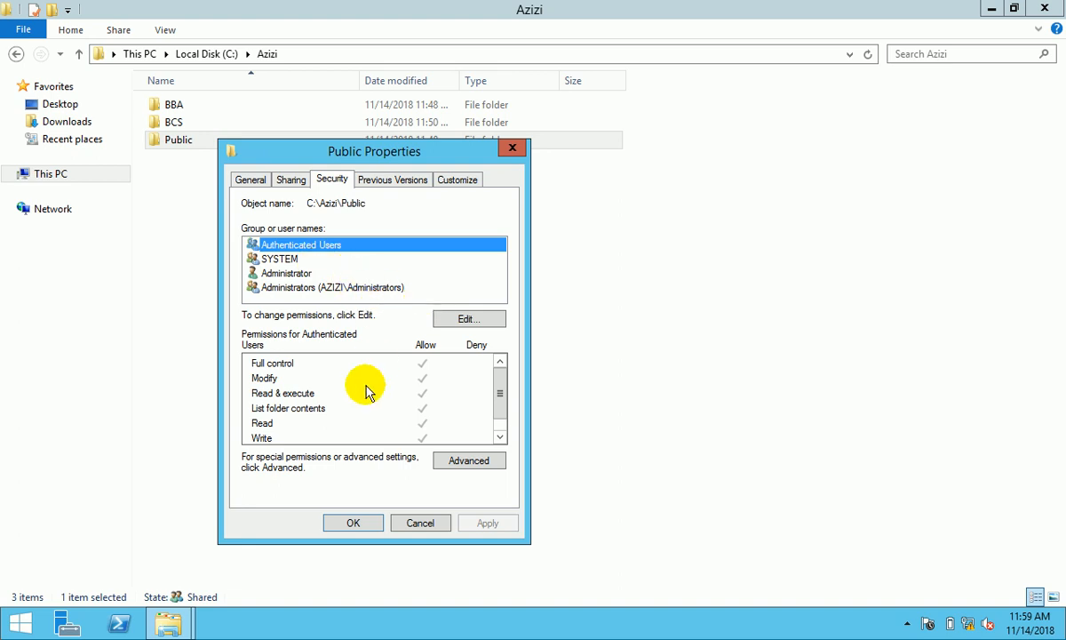
pyautogui.click(352, 522)
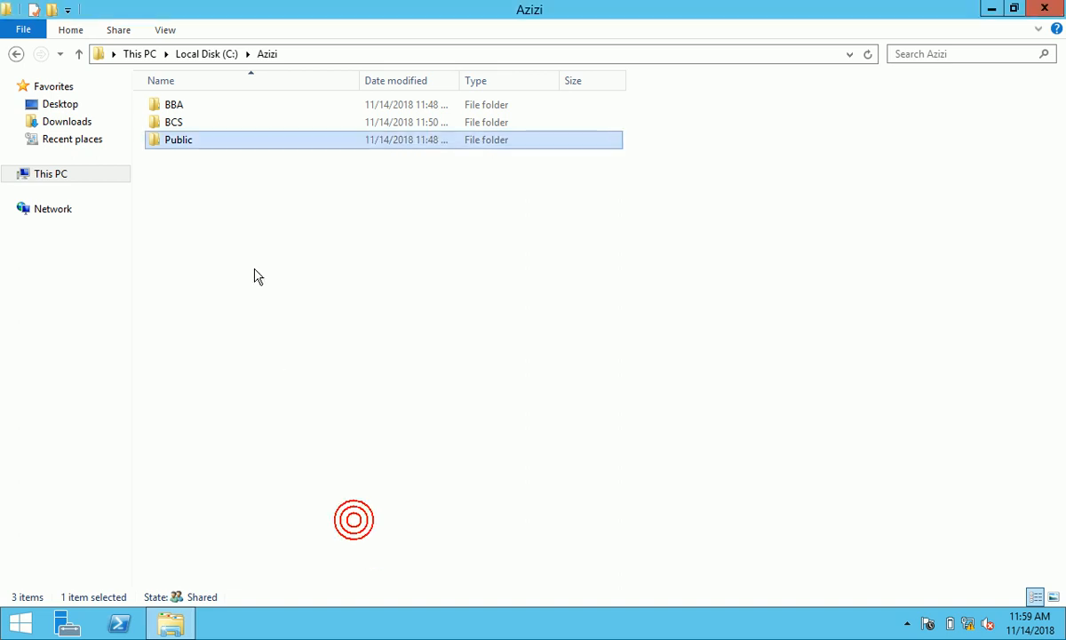
pyautogui.doubleClick(194, 108)
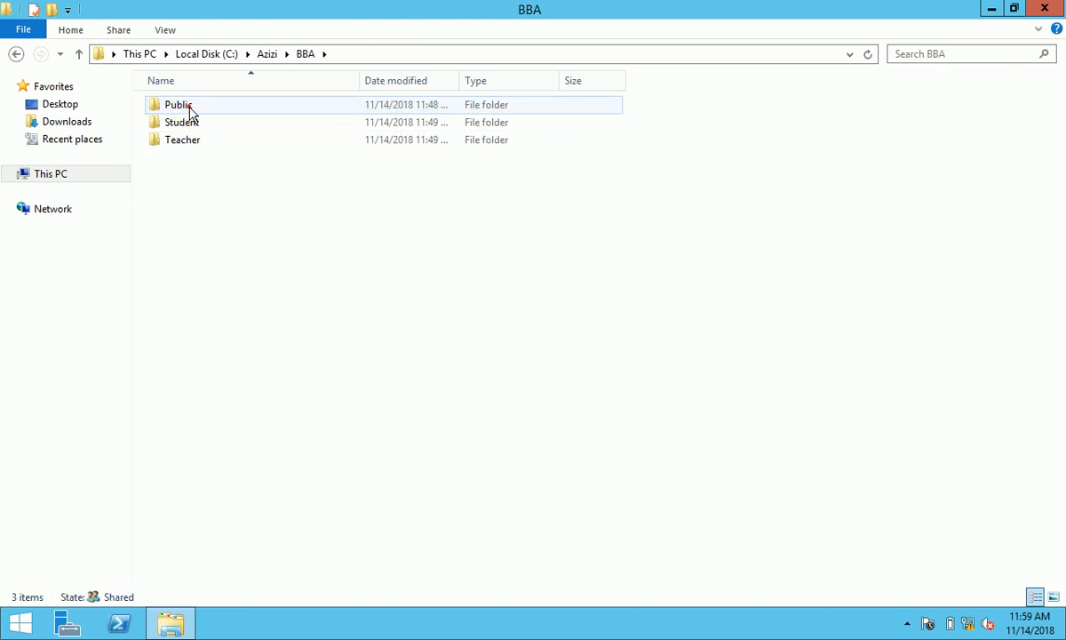
# - Share BBA's Public subfolder through File Sharing with the default people list
pyautogui.rightClick(190, 110)
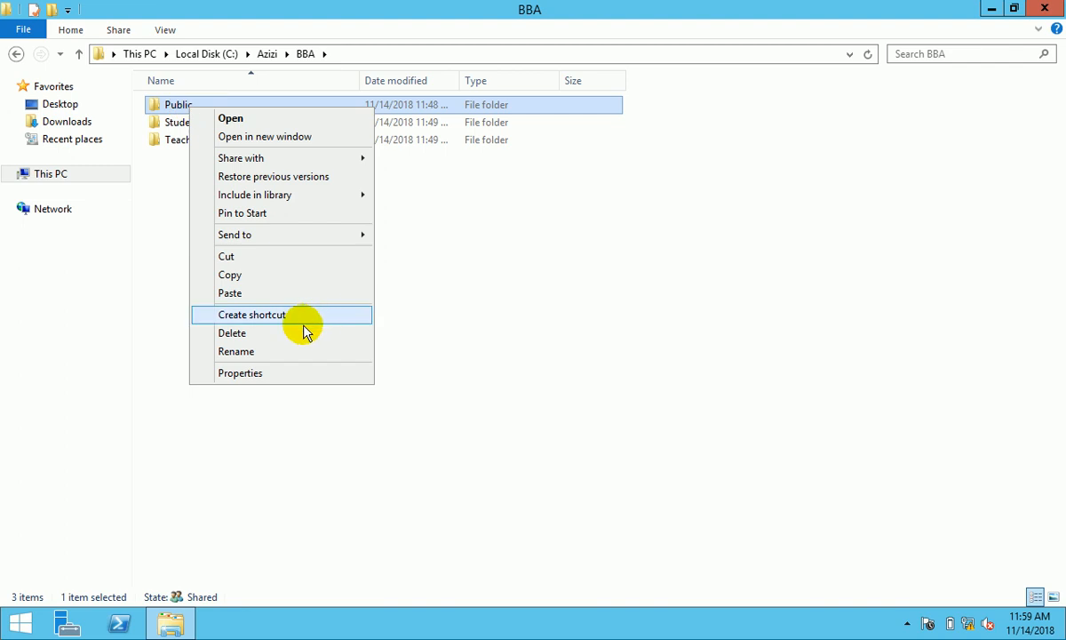
pyautogui.click(265, 373)
pyautogui.click(267, 148)
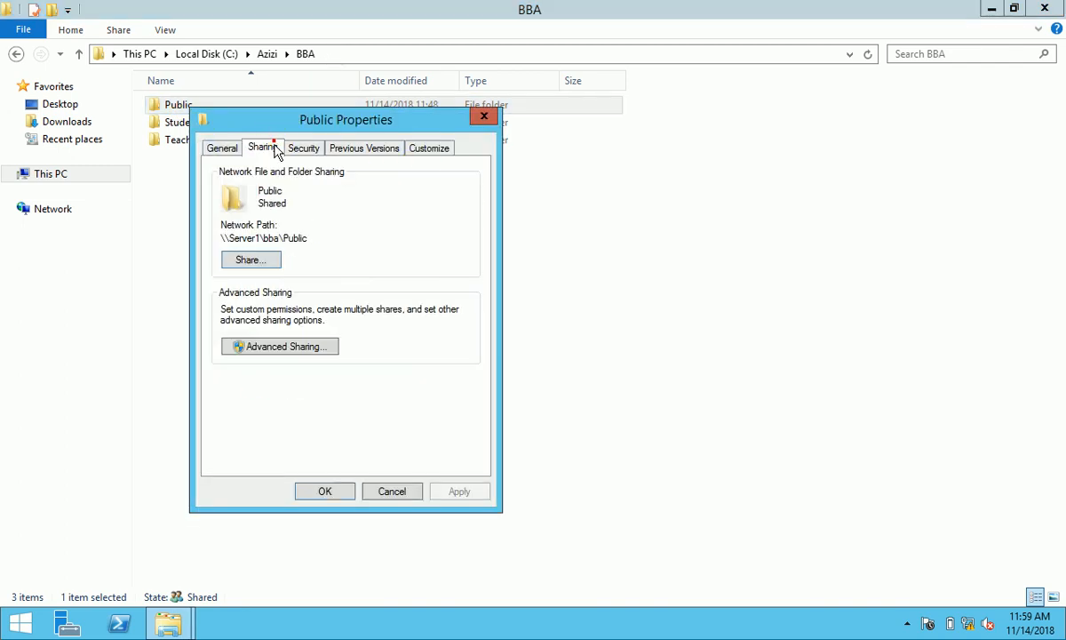
pyautogui.click(258, 258)
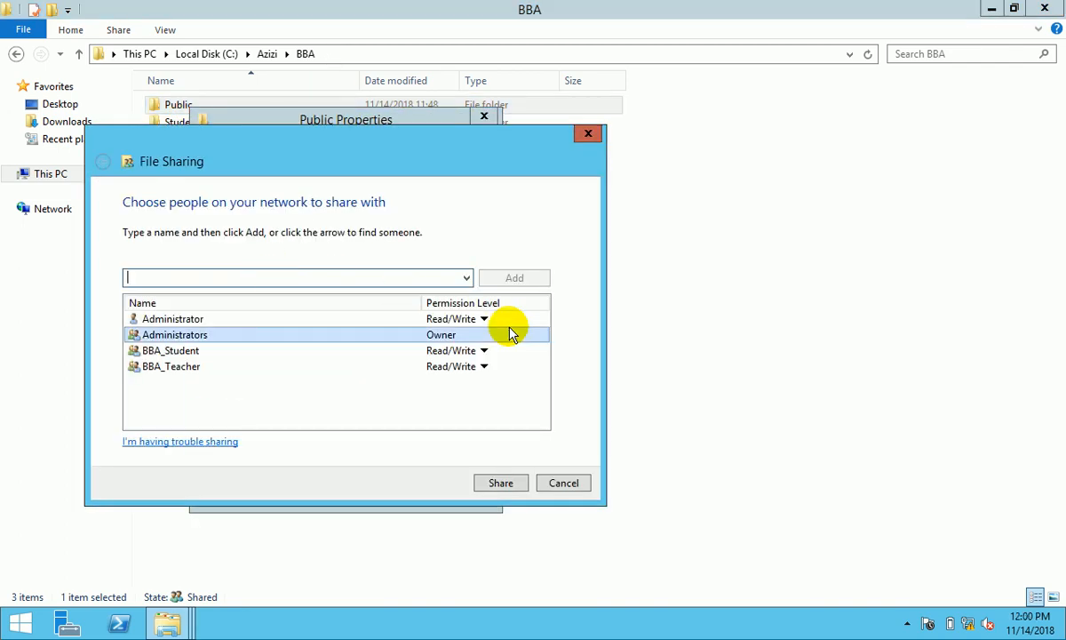
pyautogui.click(494, 486)
pyautogui.click(562, 484)
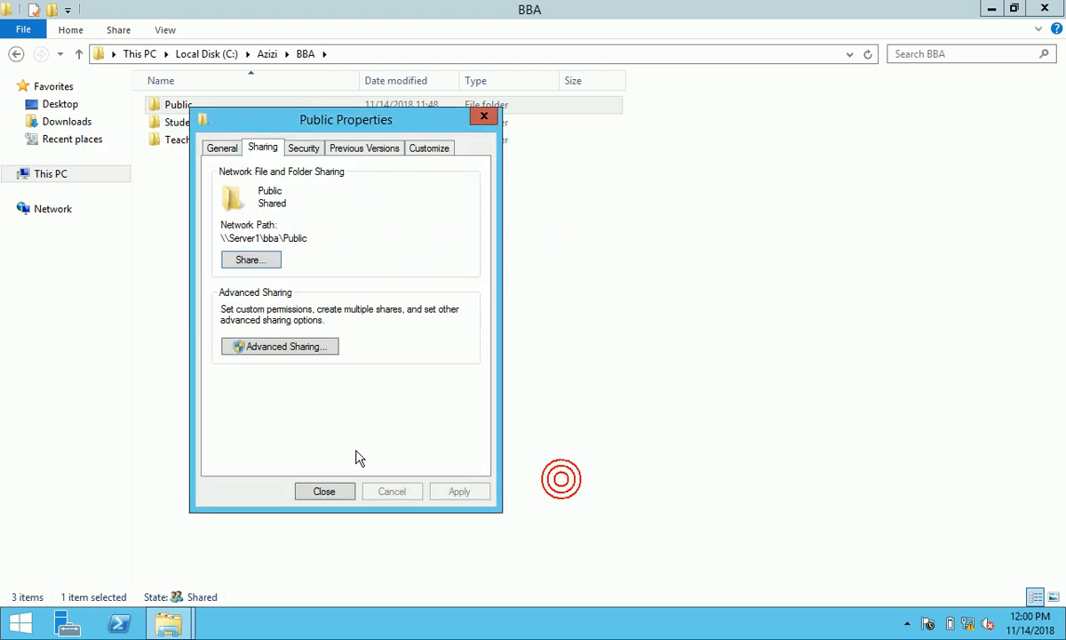
# - Enable advanced sharing on Public, replace Everyone with Administrator, Administrators, BBA_Student and BBA_Teacher
pyautogui.click(290, 344)
pyautogui.click(221, 177)
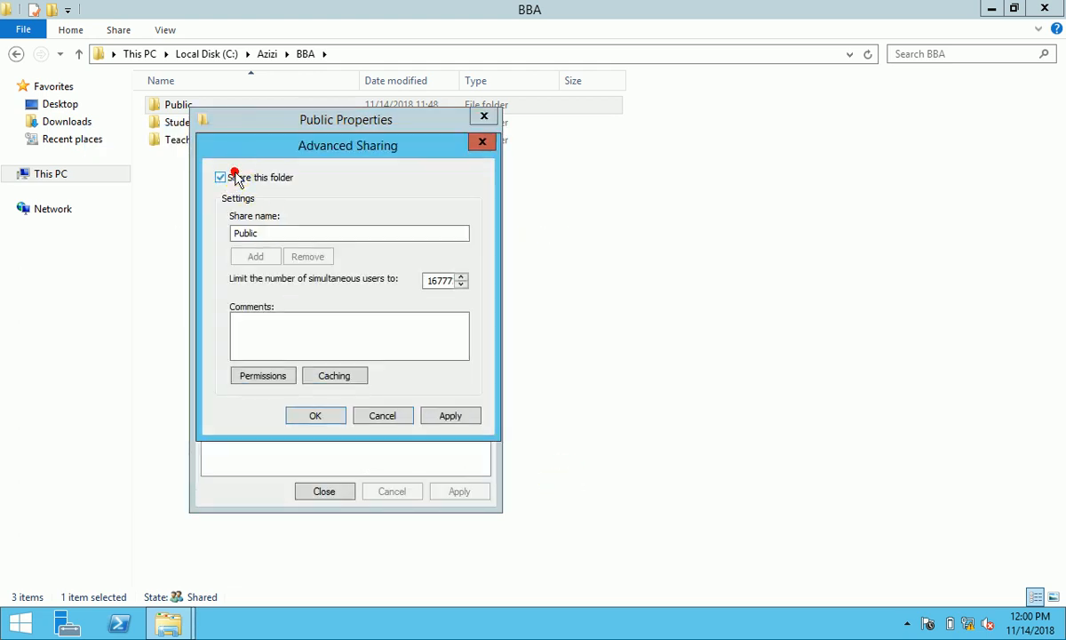
pyautogui.click(262, 377)
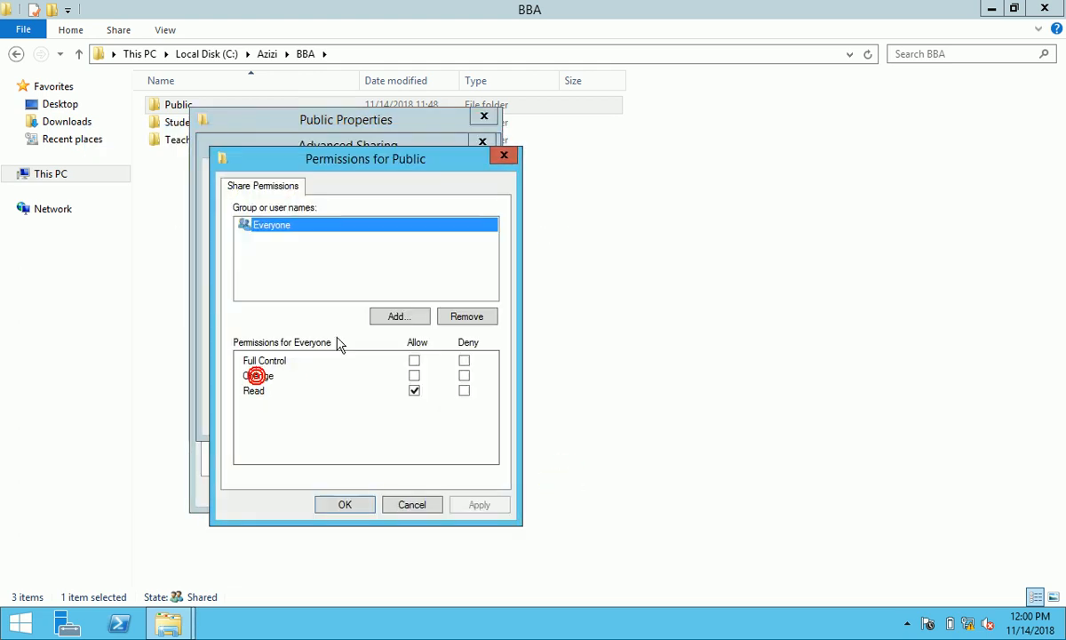
pyautogui.click(467, 317)
pyautogui.click(391, 317)
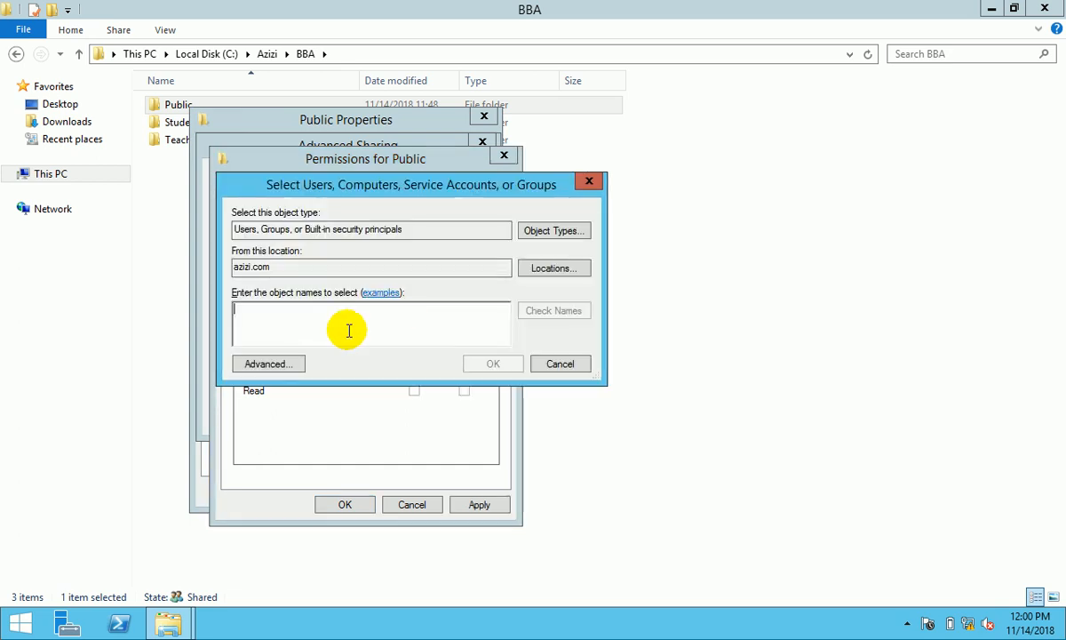
pyautogui.write('admini')
pyautogui.click(570, 310)
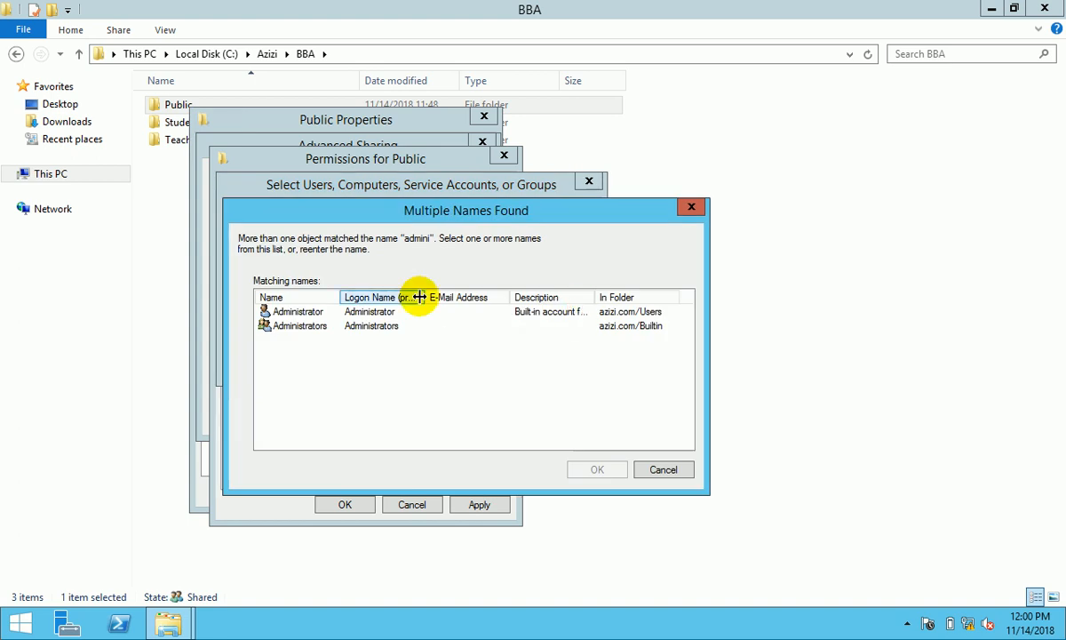
pyautogui.click(373, 316)
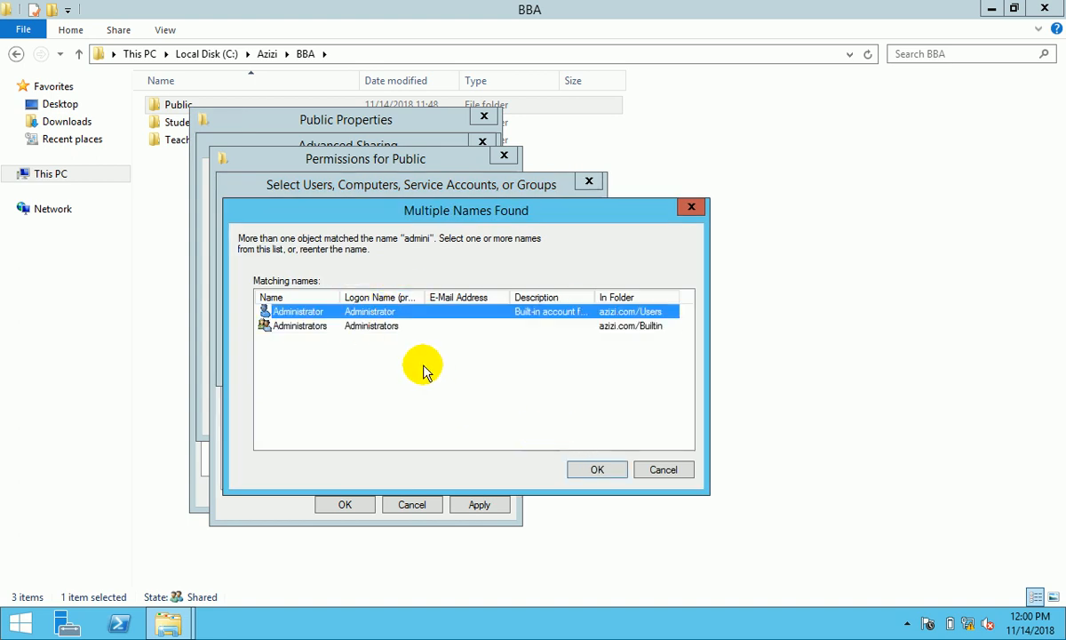
pyautogui.keyDown('shift'); pyautogui.click(380, 325); pyautogui.keyUp('shift')
pyautogui.click(585, 469)
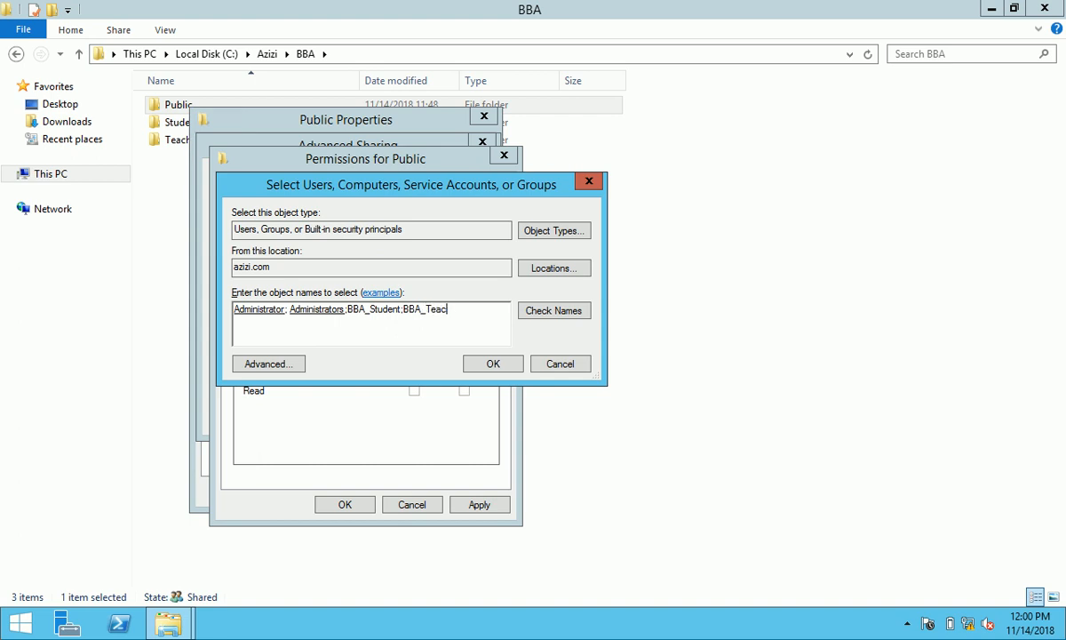
pyautogui.click(545, 310)
pyautogui.click(522, 359)
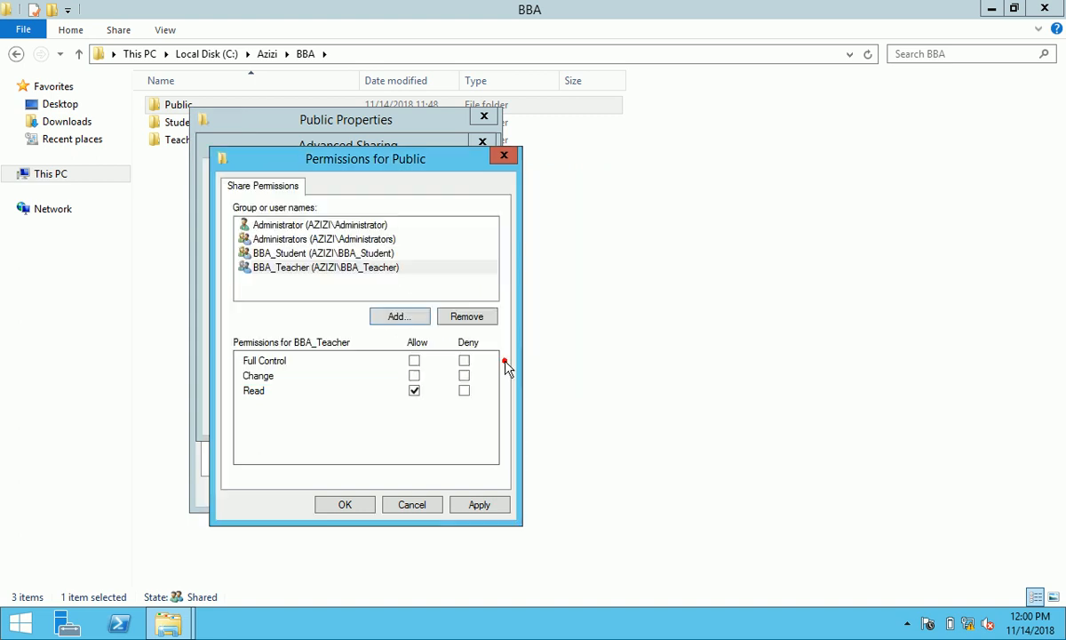
# - Set Full Control share permissions for Administrator, Administrators, BBA_Student and BBA_Teacher, and apply
pyautogui.click(364, 224)
pyautogui.click(414, 360)
pyautogui.click(351, 239)
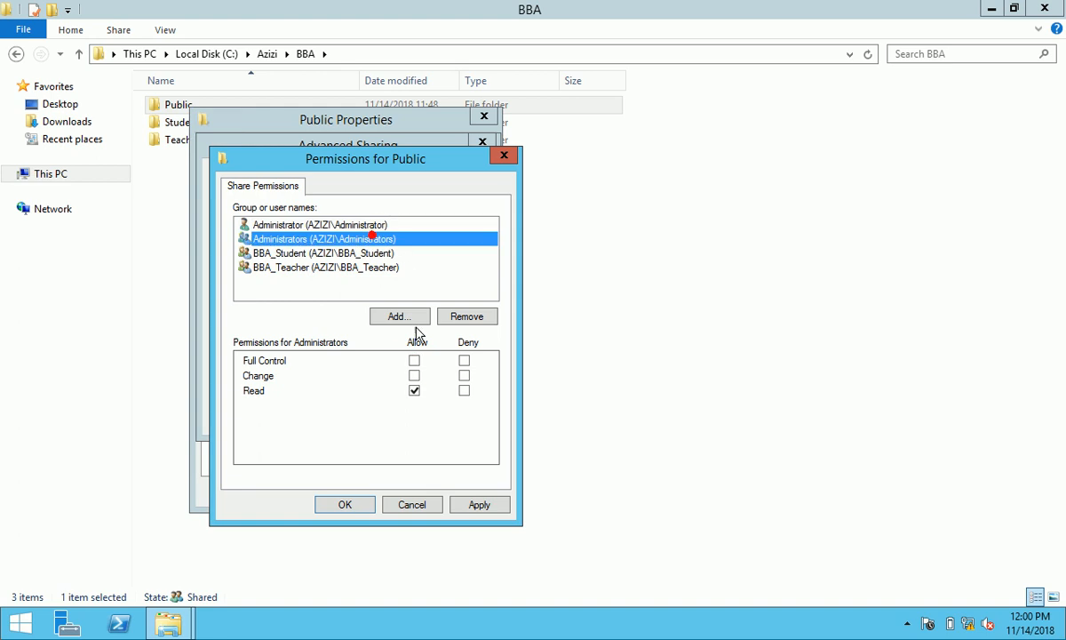
pyautogui.click(414, 361)
pyautogui.click(395, 254)
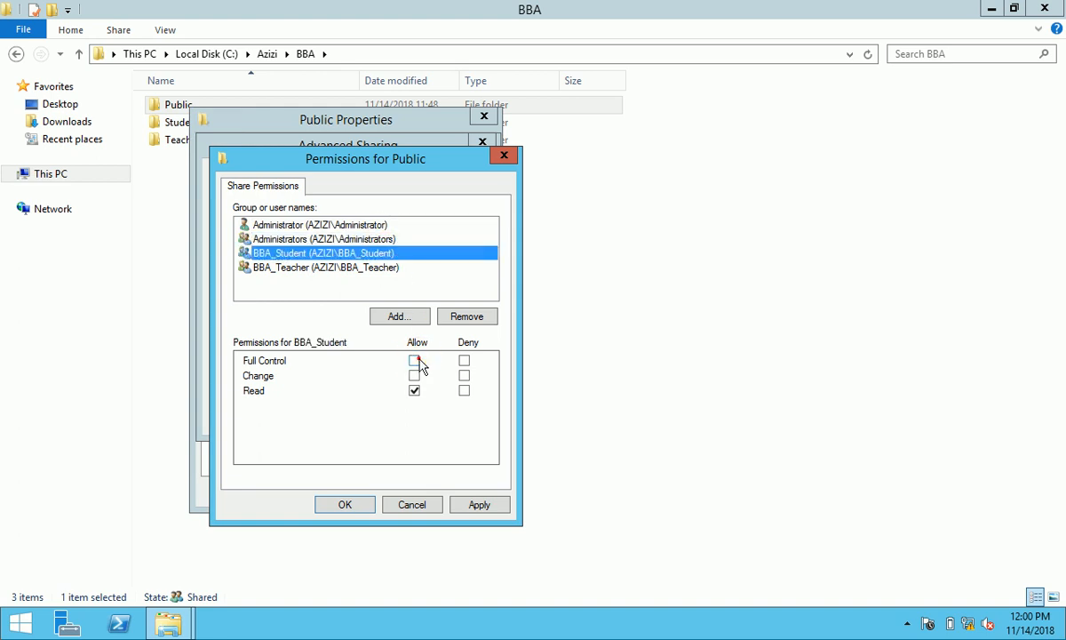
pyautogui.click(414, 361)
pyautogui.click(391, 269)
pyautogui.click(414, 361)
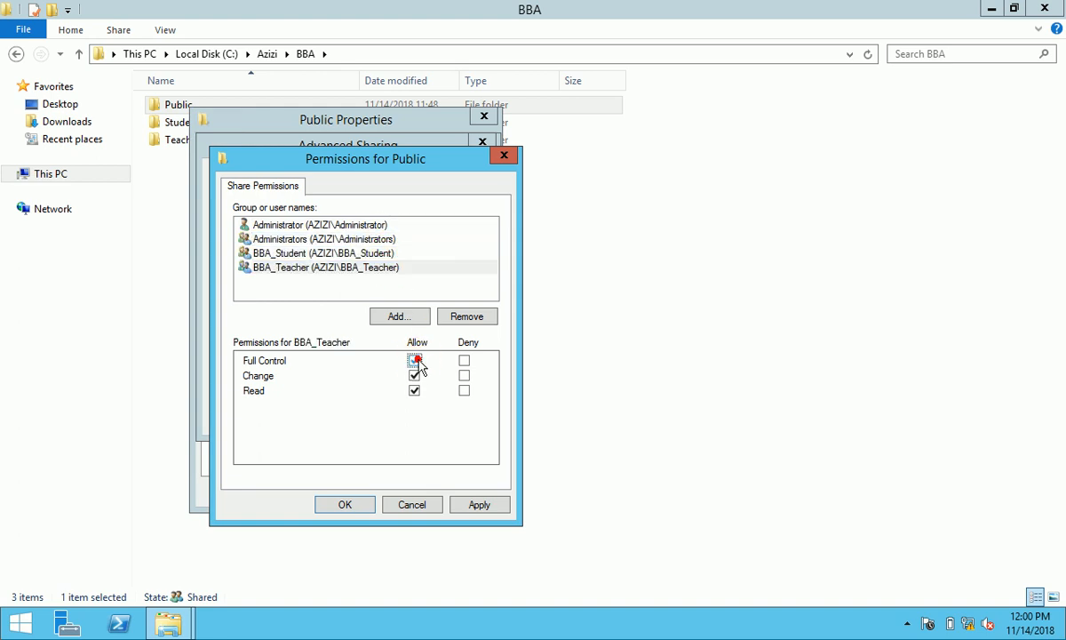
pyautogui.click(473, 519)
pyautogui.click(363, 506)
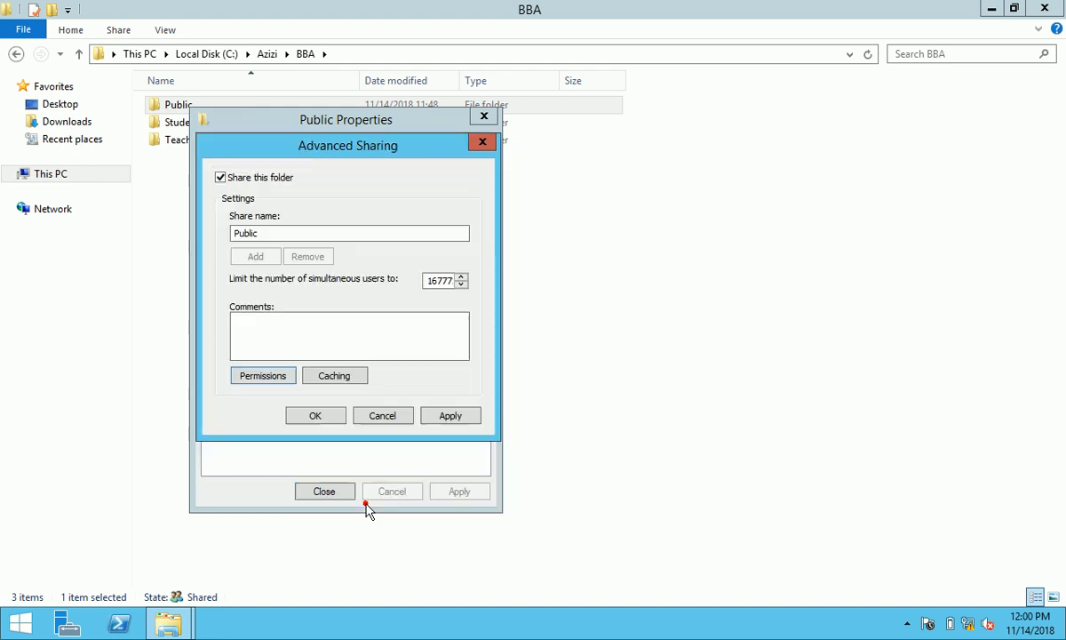
# - Apply the advanced sharing settings, check Public's NTFS permissions, and close its properties
pyautogui.click(452, 414)
pyautogui.click(321, 418)
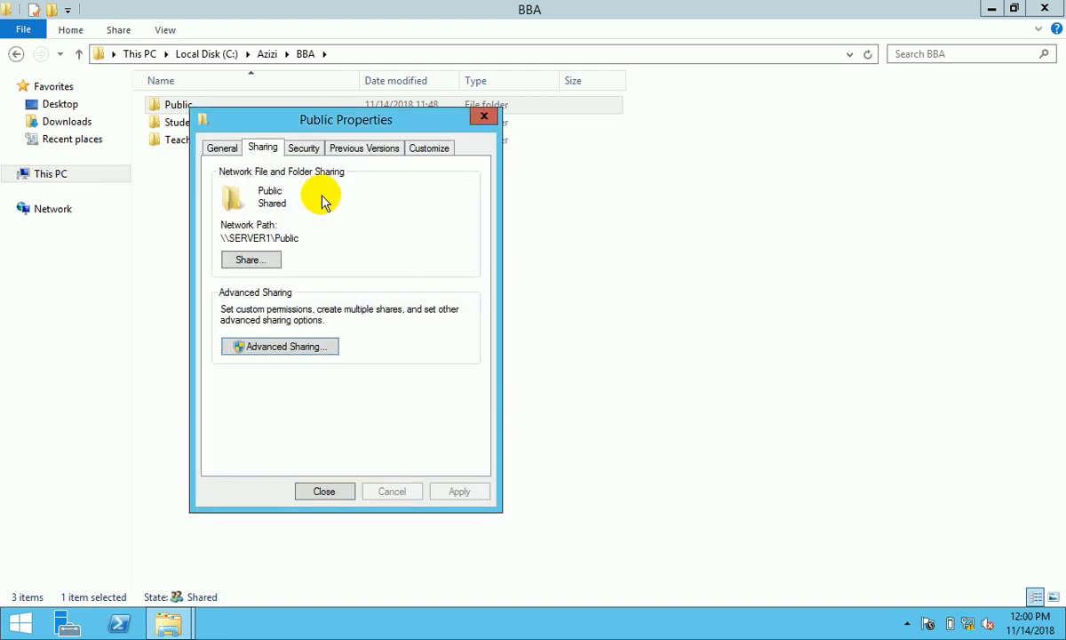
pyautogui.click(308, 148)
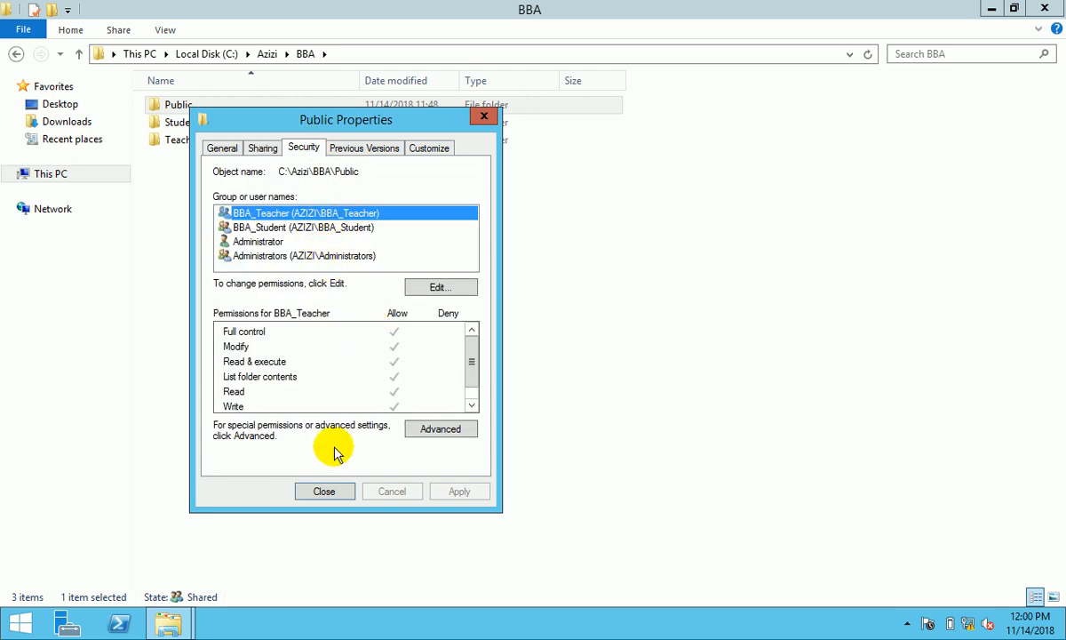
pyautogui.click(327, 491)
# - Share the Student folder through basic sharing after removing BBA_Teacher from the people list
pyautogui.click(202, 126)
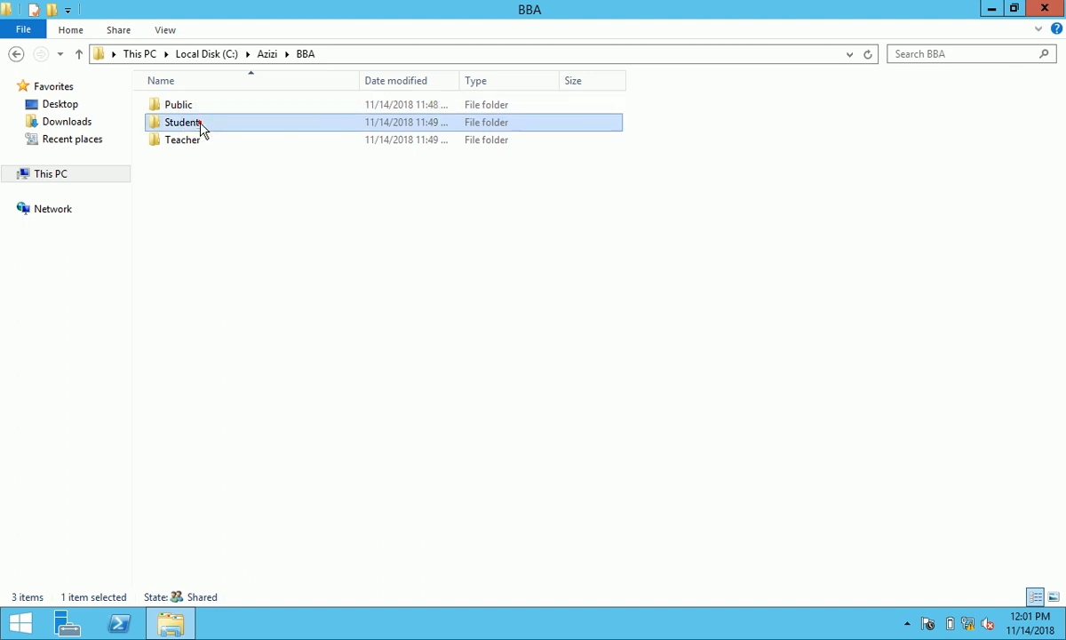
pyautogui.rightClick(202, 126)
pyautogui.click(273, 391)
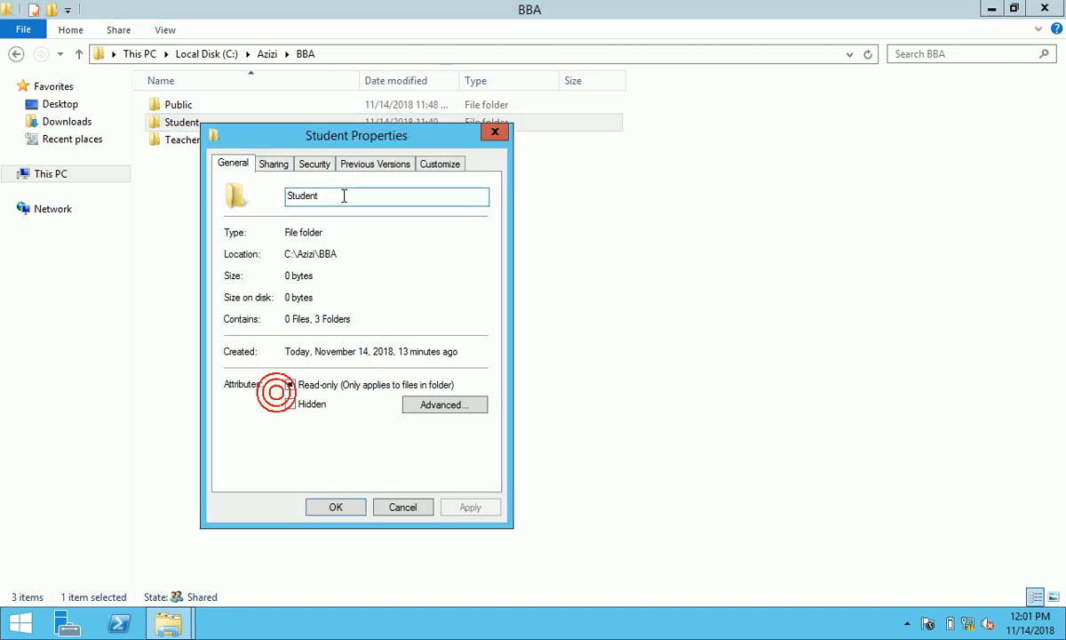
pyautogui.click(276, 164)
pyautogui.click(277, 275)
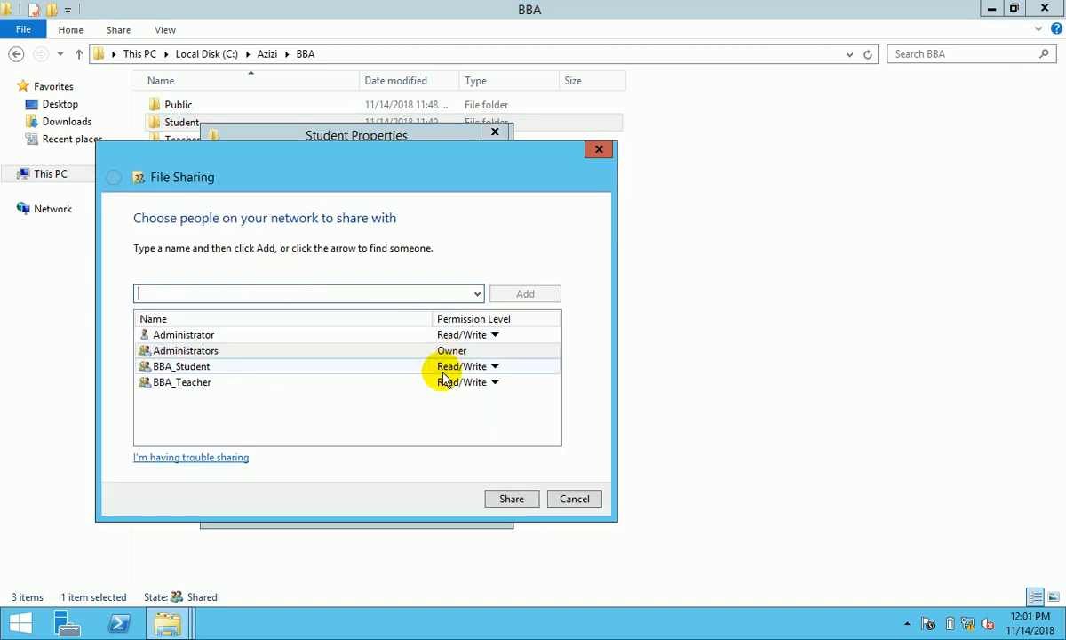
pyautogui.click(480, 382)
pyautogui.click(479, 382)
pyautogui.click(547, 424)
pyautogui.click(513, 499)
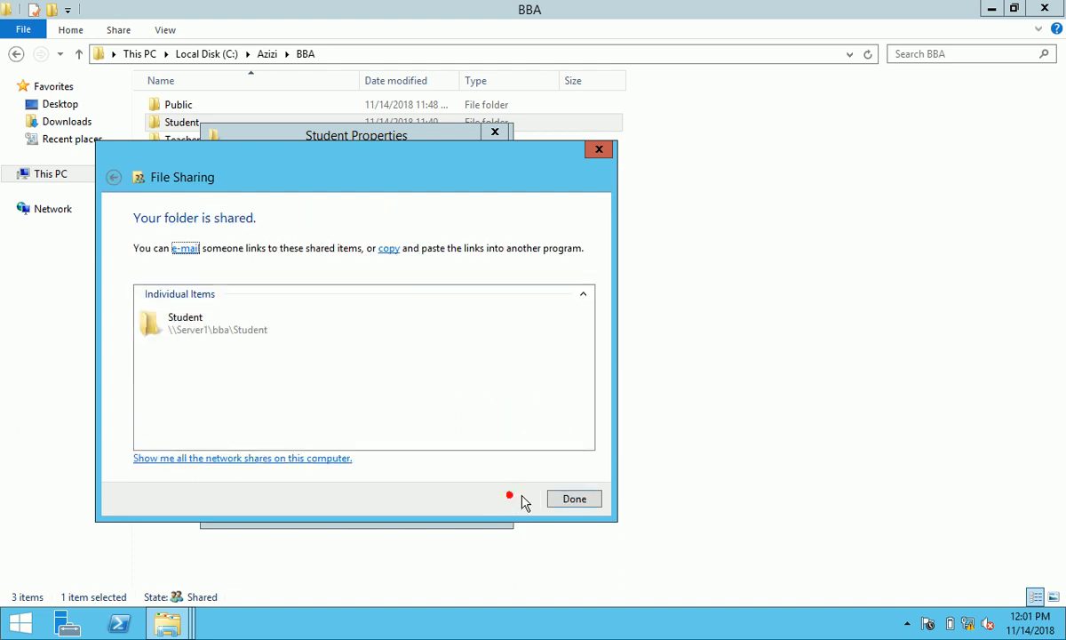
pyautogui.click(575, 498)
# - Turn on advanced sharing for Student and remove Everyone from its share permissions
pyautogui.click(298, 361)
pyautogui.click(253, 193)
pyautogui.click(272, 391)
pyautogui.click(478, 329)
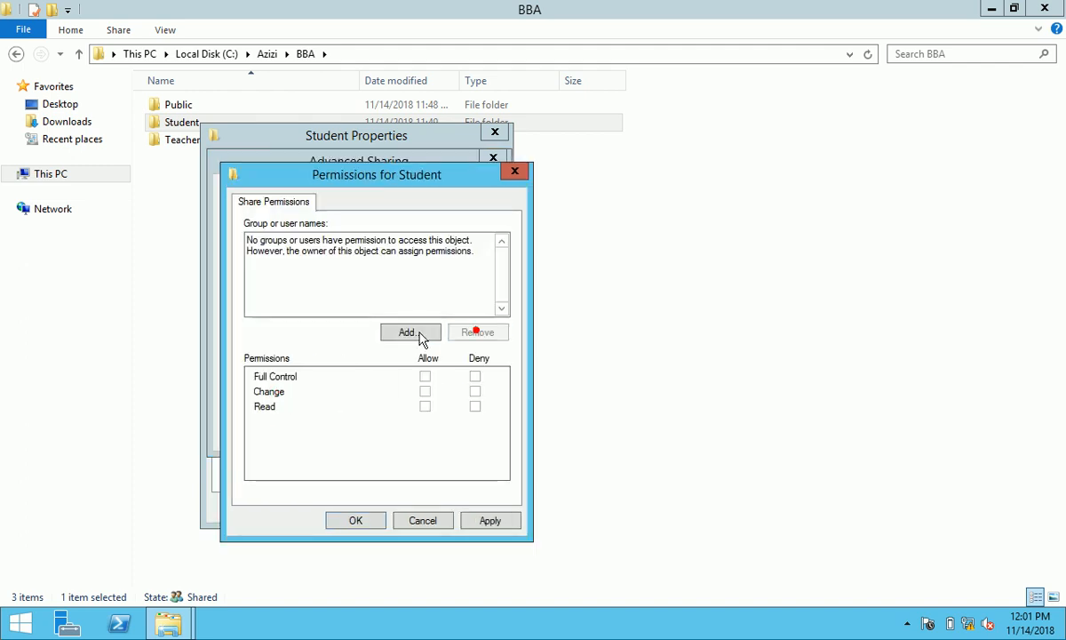
pyautogui.click(410, 331)
# - Add Administrator, Administrators and BBA_Student to the Student share permissions
pyautogui.write('b')
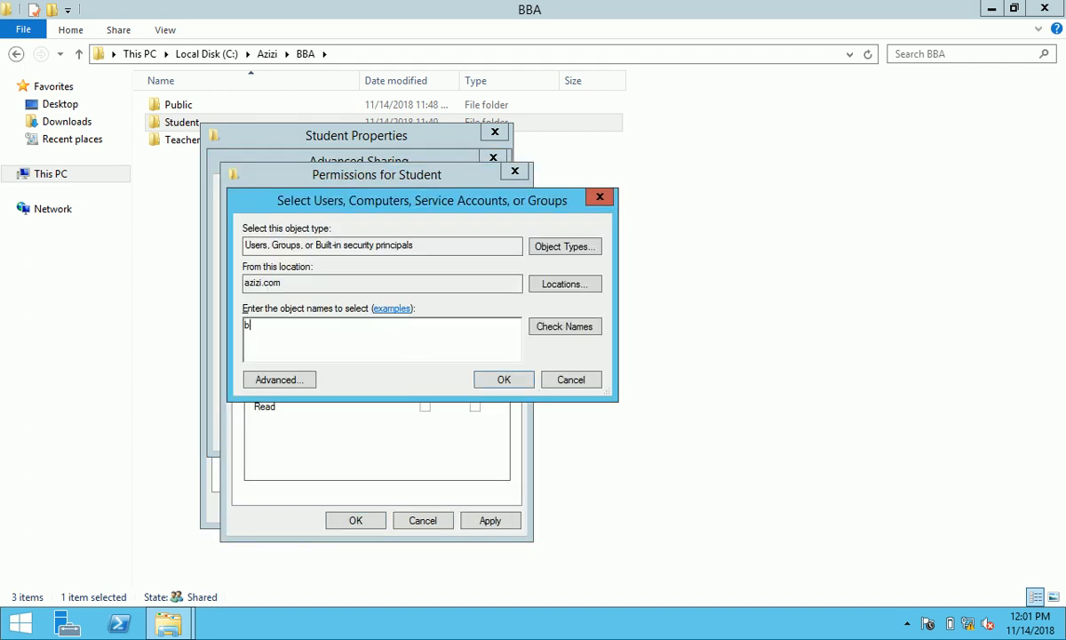
pyautogui.press('BackSpace')
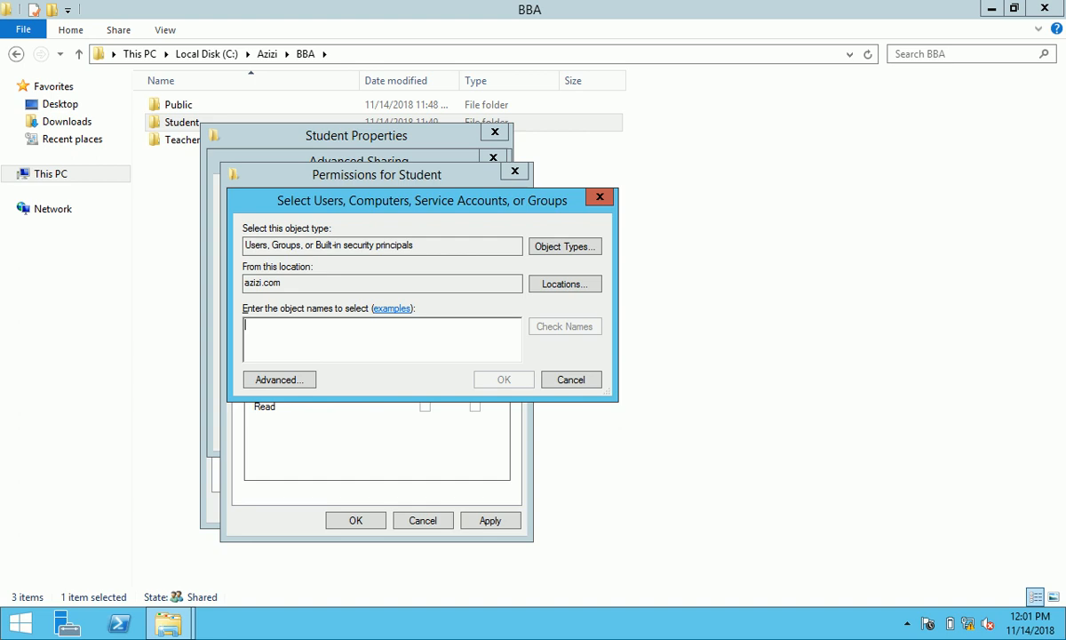
pyautogui.write('B')
pyautogui.press('BackSpace')
pyautogui.press('BackSpace')
pyautogui.write('Admin')
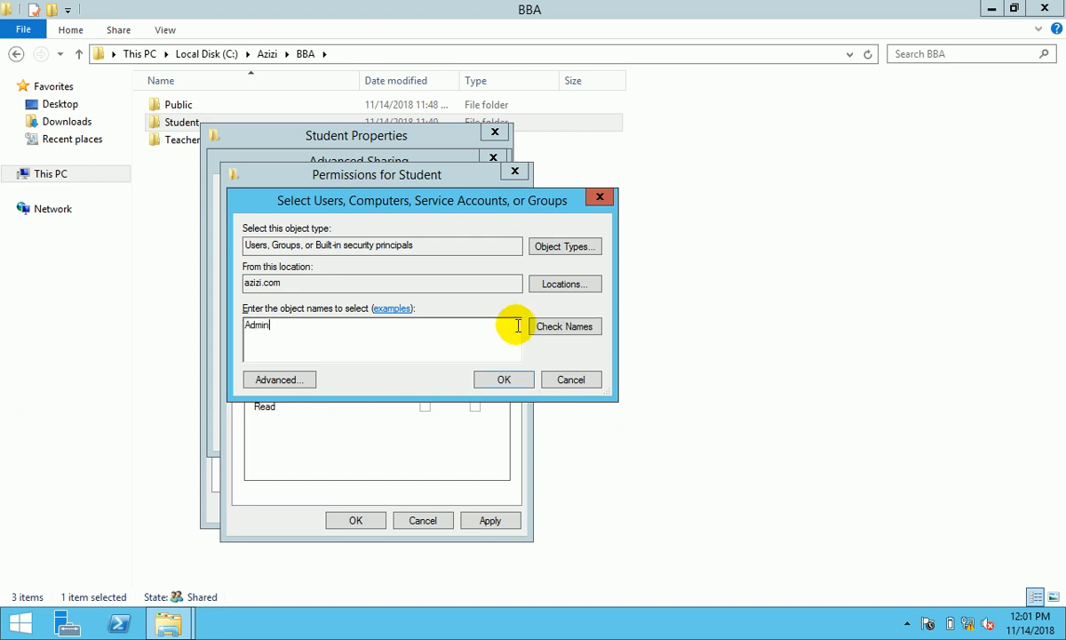
pyautogui.click(547, 326)
pyautogui.click(311, 325)
pyautogui.keyDown('ctrl'); pyautogui.click(311, 341); pyautogui.keyUp('ctrl')
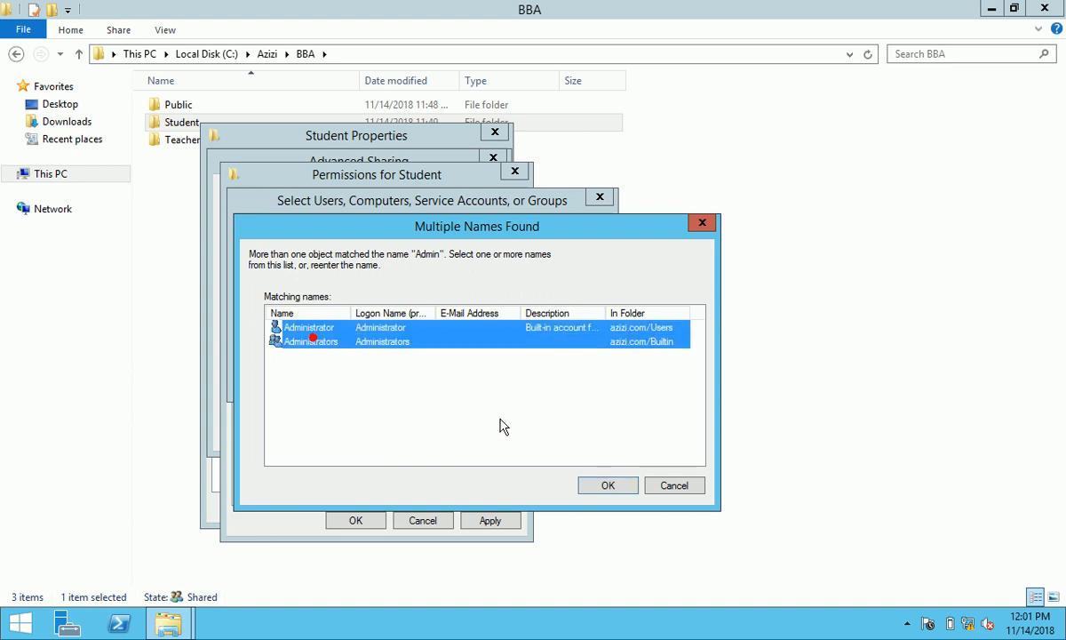
pyautogui.click(609, 485)
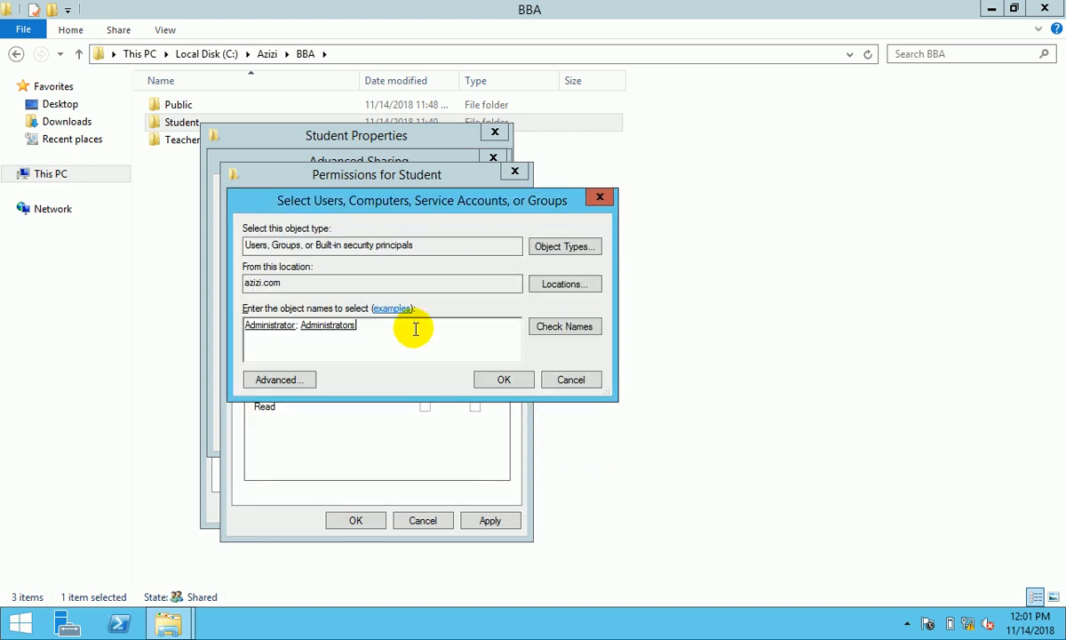
pyautogui.write(';BBA')
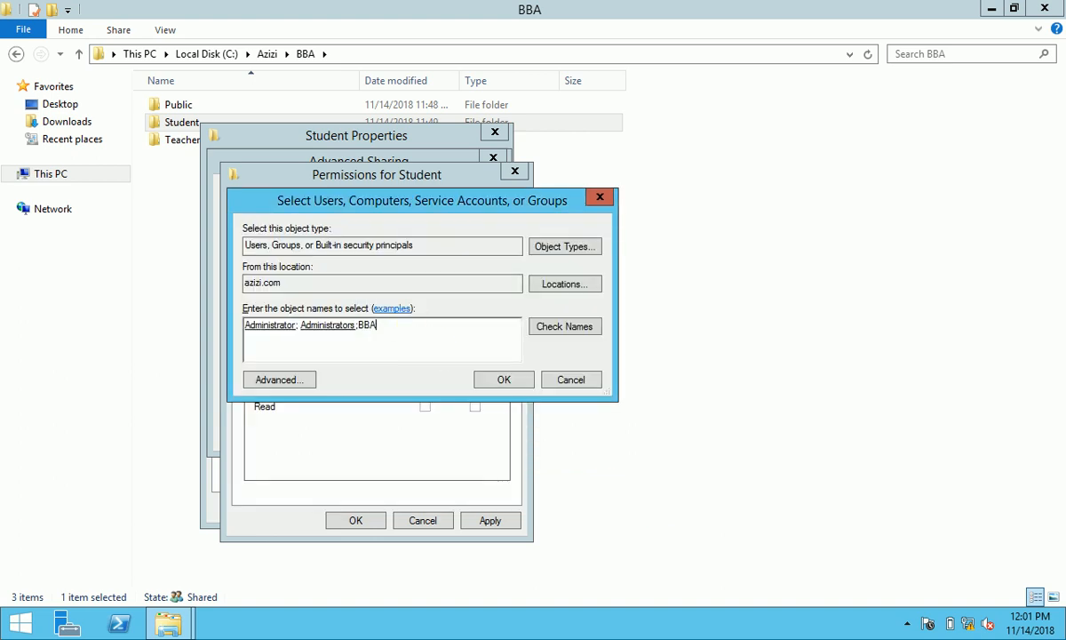
pyautogui.write('_Student')
pyautogui.click(509, 380)
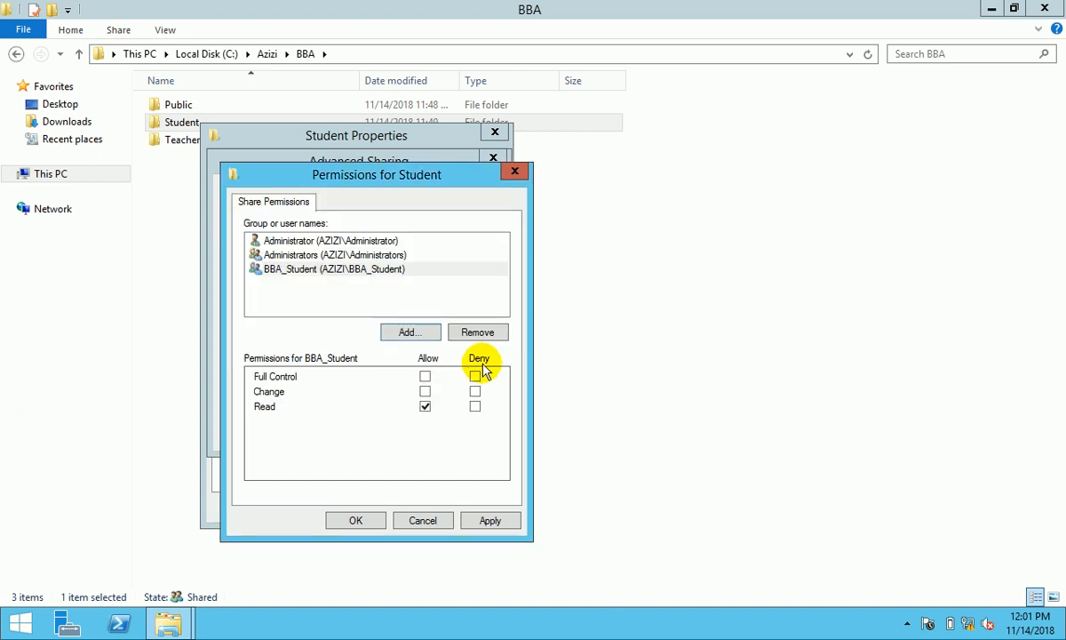
# - Grant BBA_Student, Administrators and Administrator Full Control, apply, check Security, and close Properties
pyautogui.click(423, 376)
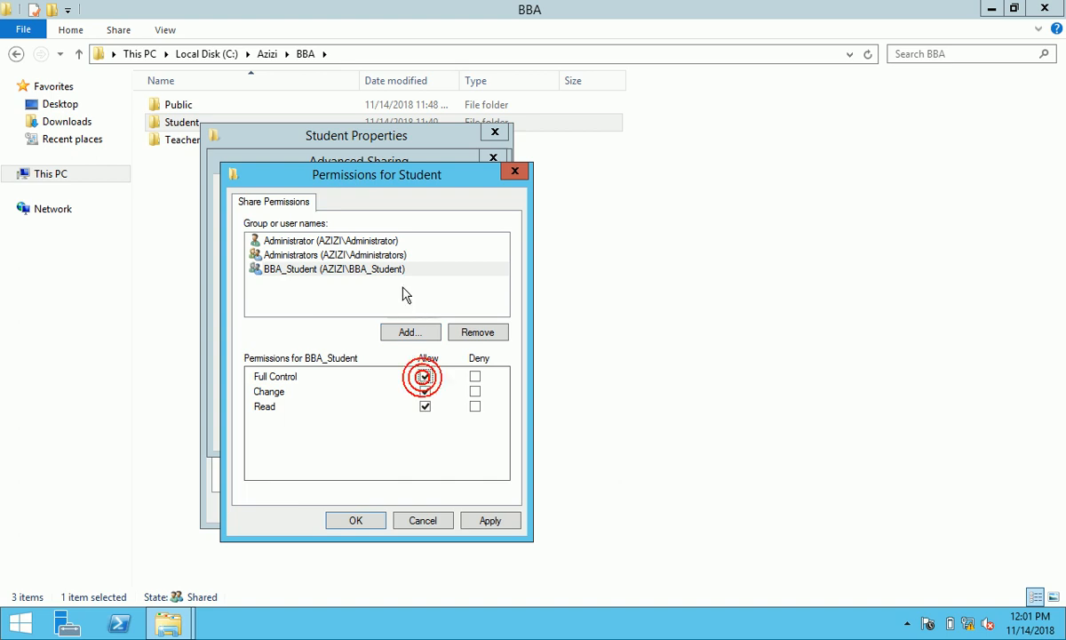
pyautogui.click(360, 254)
pyautogui.click(425, 376)
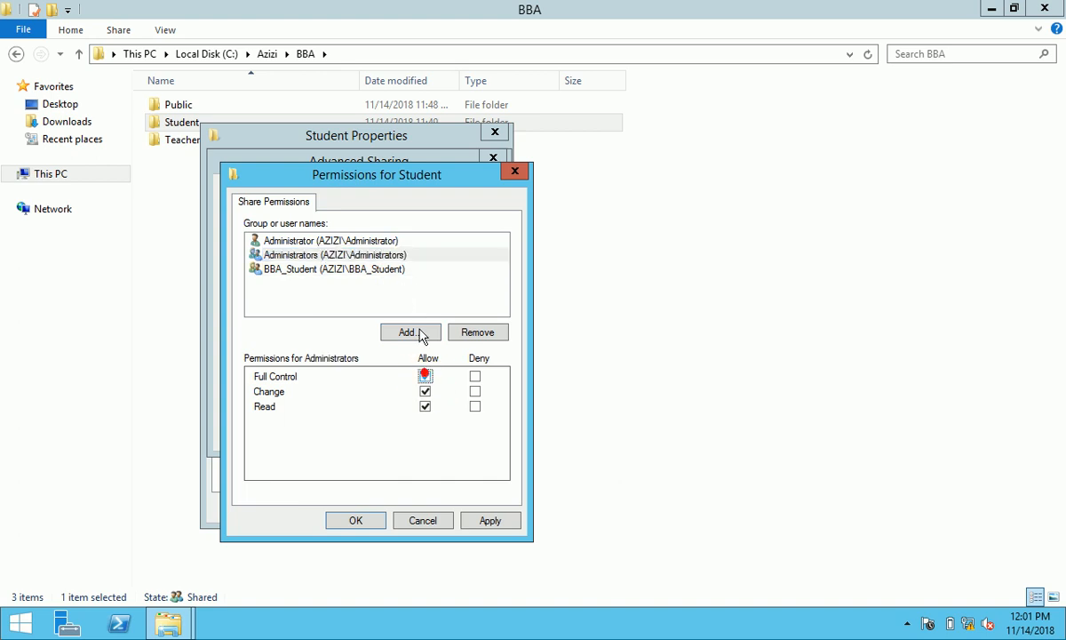
pyautogui.click(381, 241)
pyautogui.click(424, 377)
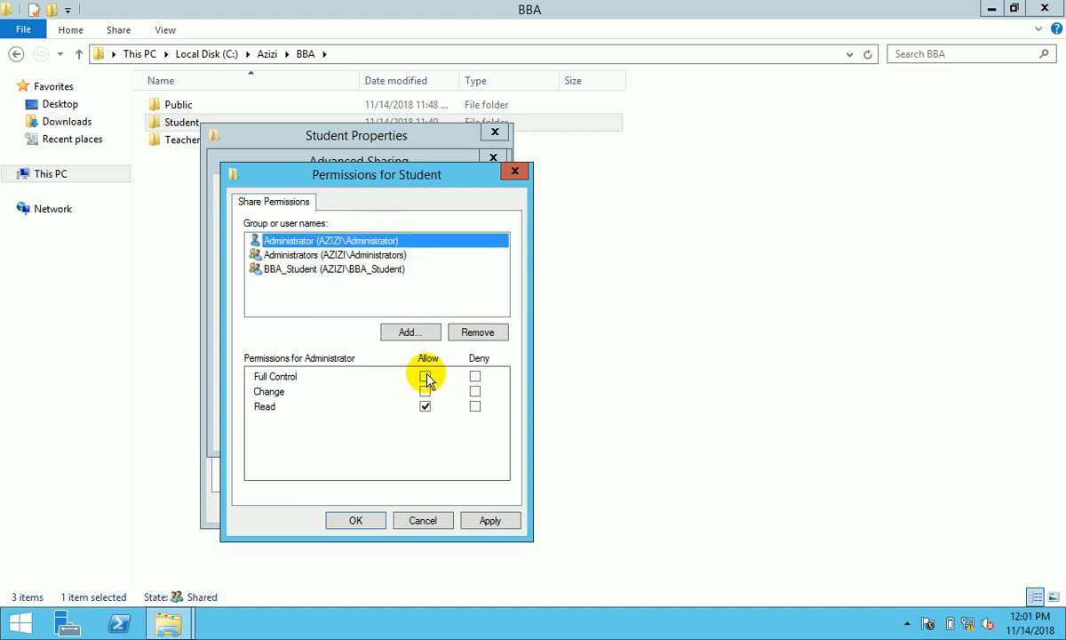
pyautogui.click(491, 522)
pyautogui.click(356, 520)
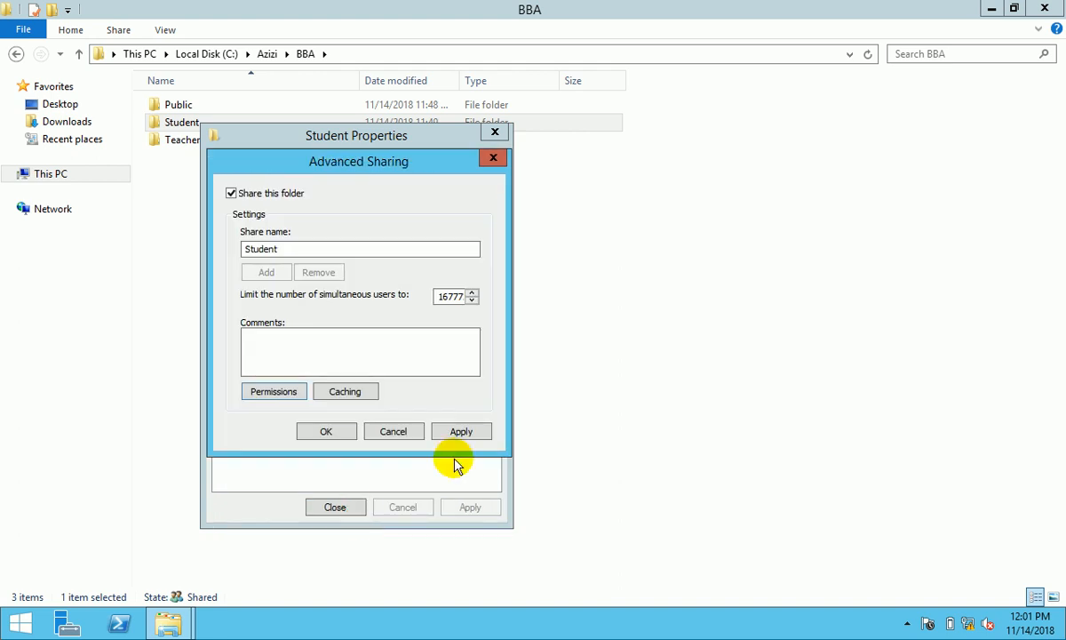
pyautogui.click(461, 432)
pyautogui.click(342, 433)
pyautogui.click(320, 165)
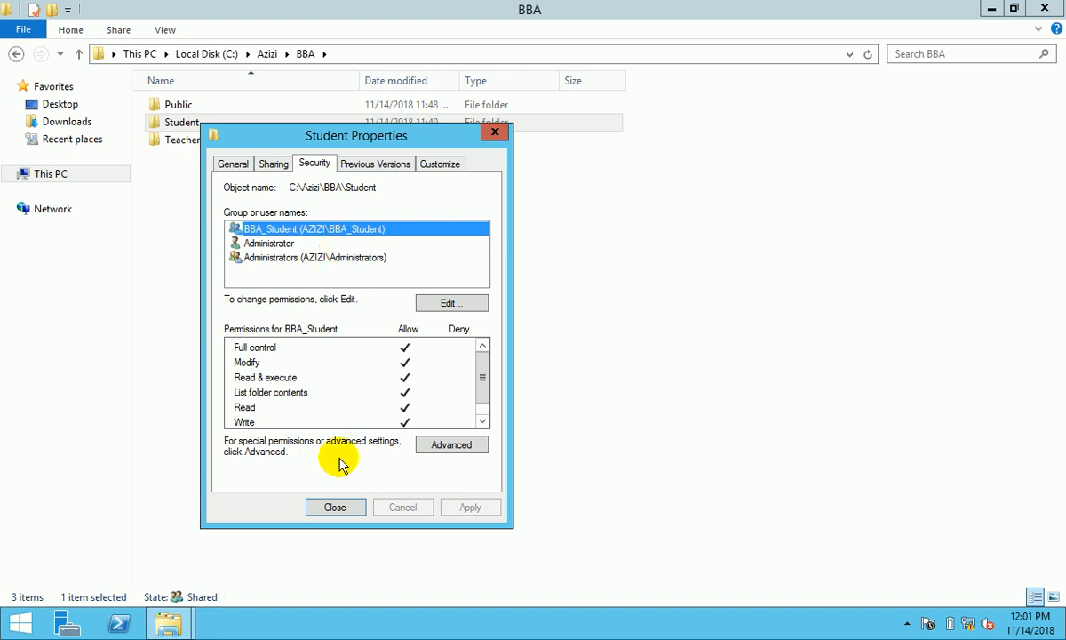
pyautogui.click(336, 507)
# - Share the Teacher folder through basic sharing after removing BBA_Student from the people list
pyautogui.click(204, 146)
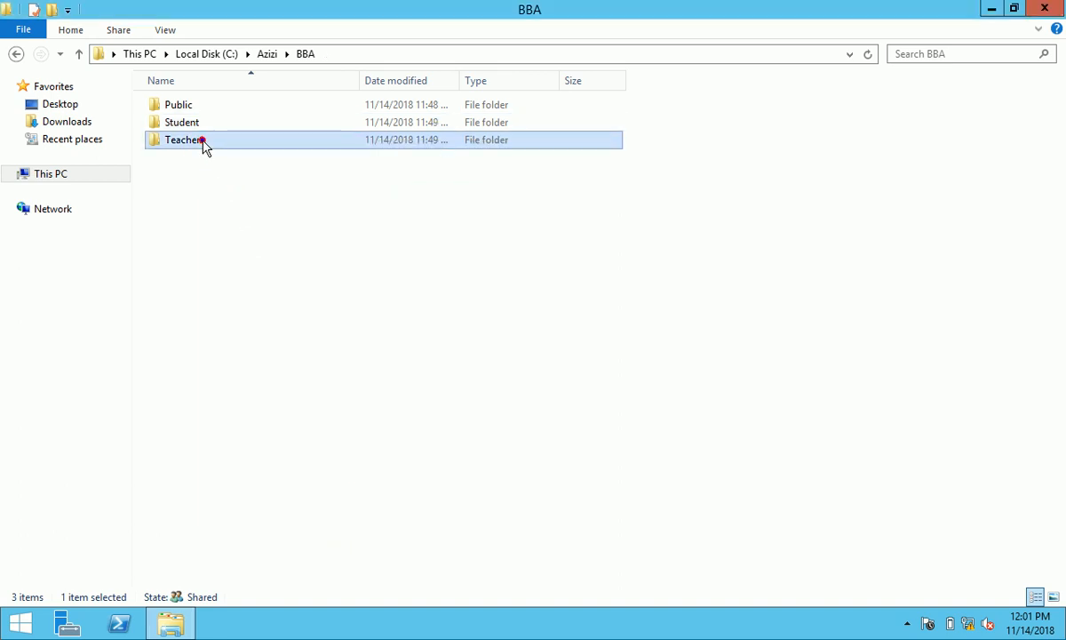
pyautogui.rightClick(203, 142)
pyautogui.click(272, 404)
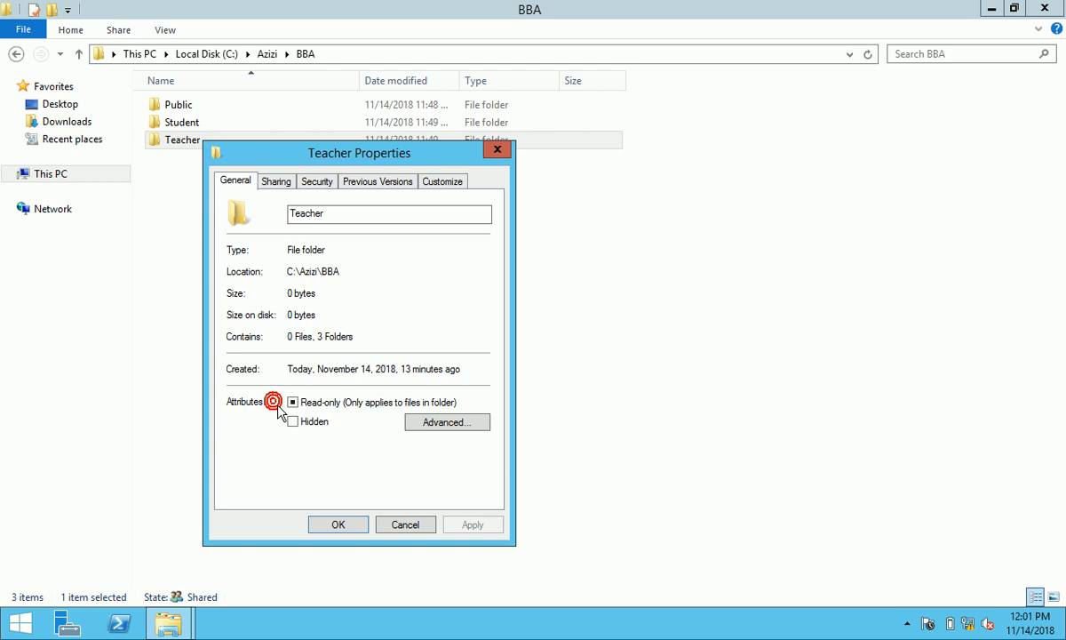
pyautogui.click(311, 184)
pyautogui.click(277, 181)
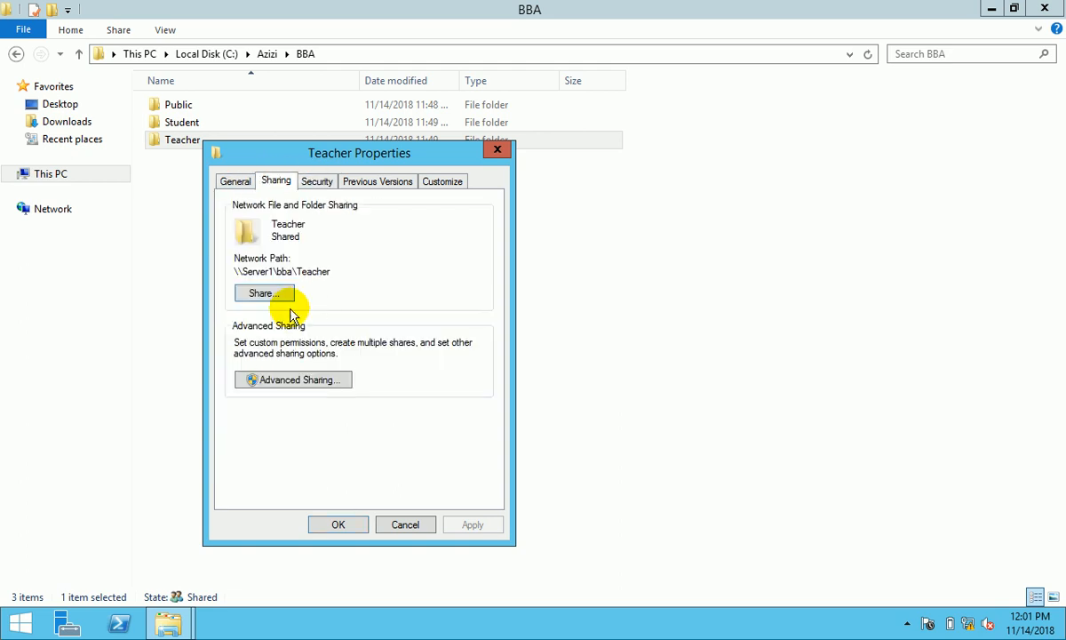
pyautogui.click(267, 295)
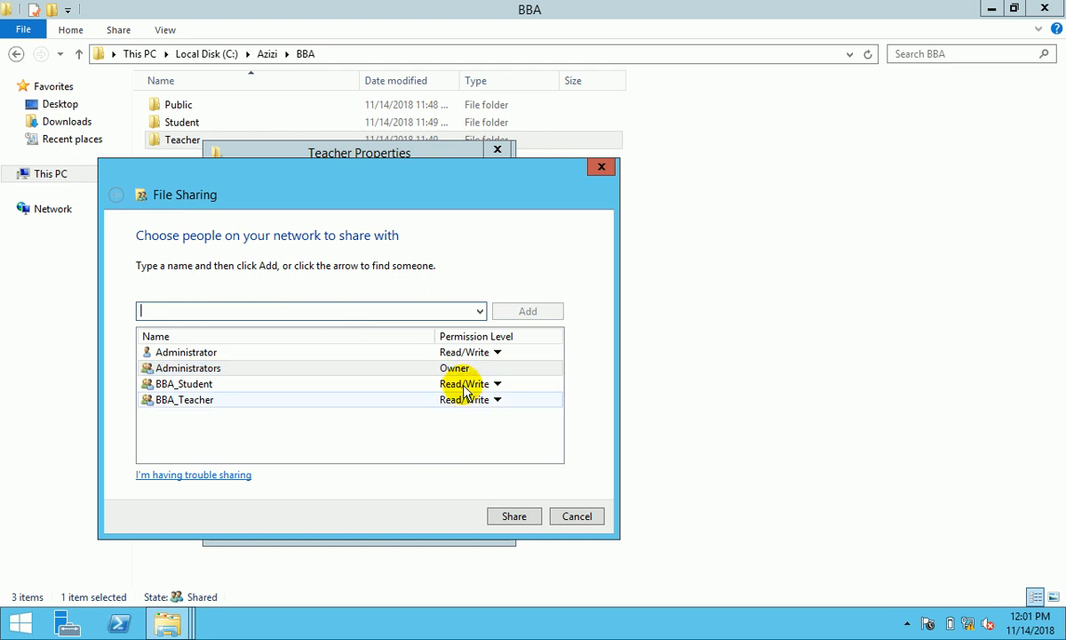
pyautogui.click(463, 384)
pyautogui.click(545, 427)
pyautogui.click(530, 516)
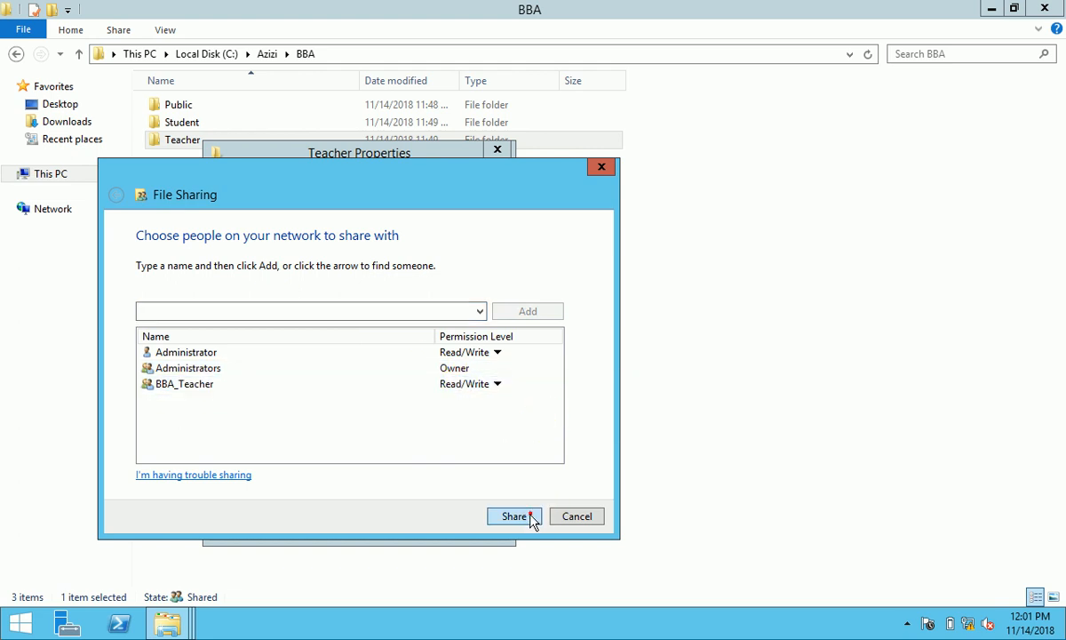
pyautogui.click(573, 514)
# - Turn on advanced sharing for Teacher and remove Everyone from its share permissions
pyautogui.click(322, 380)
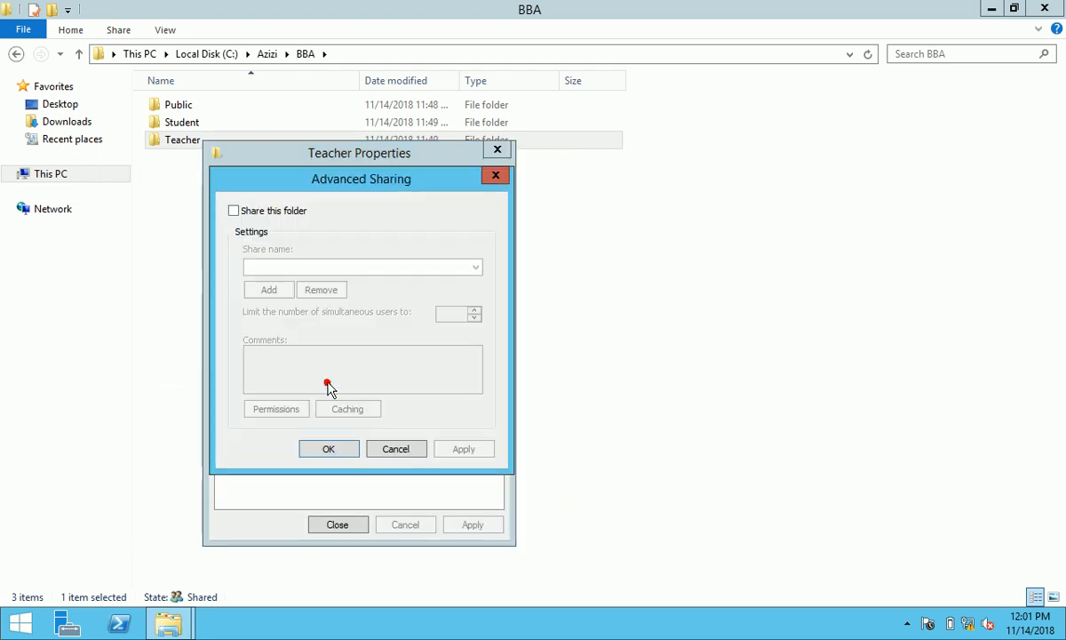
pyautogui.click(276, 212)
pyautogui.click(282, 409)
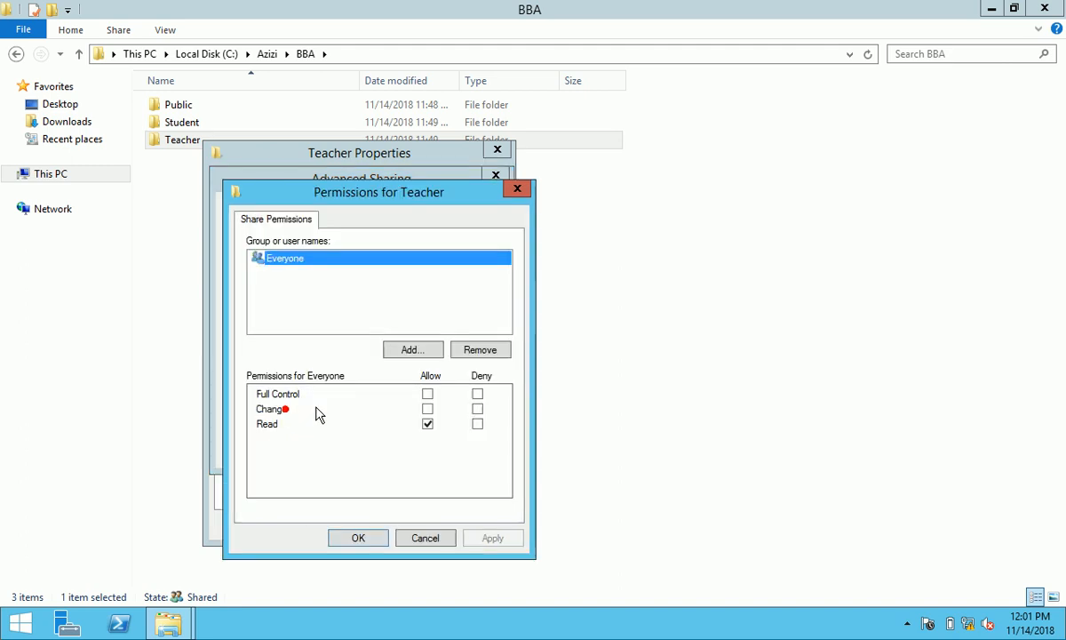
pyautogui.click(487, 352)
pyautogui.click(411, 350)
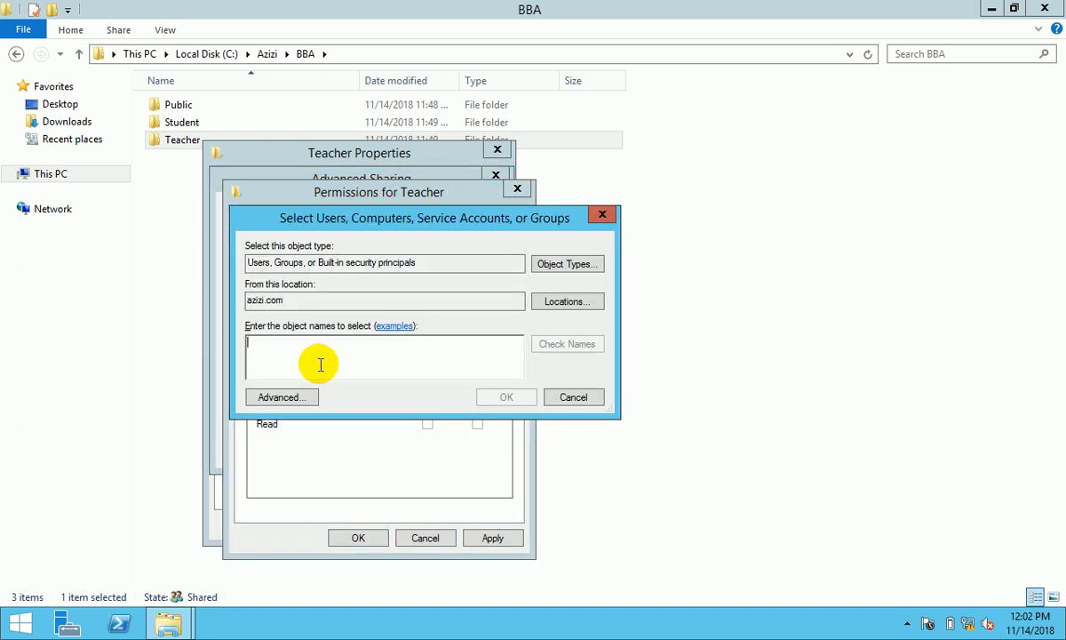
# - Add Administrator, Administrators and BBA_Teacher to the Teacher share permissions
pyautogui.write('admi')
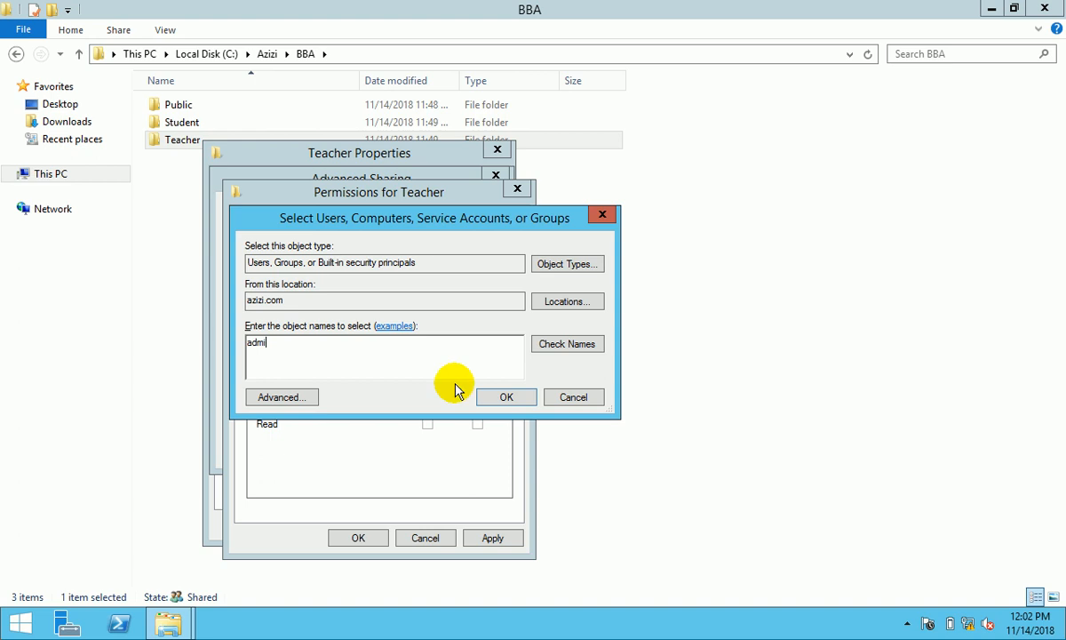
pyautogui.click(545, 346)
pyautogui.click(399, 348)
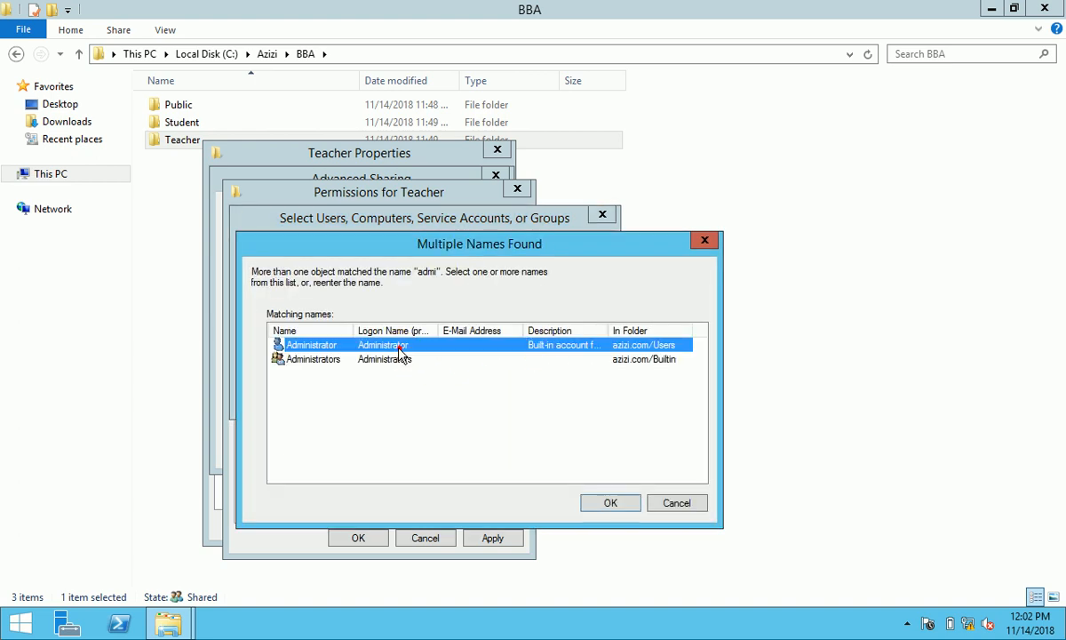
pyautogui.keyDown('ctrl'); pyautogui.click(389, 359); pyautogui.keyUp('ctrl')
pyautogui.click(610, 503)
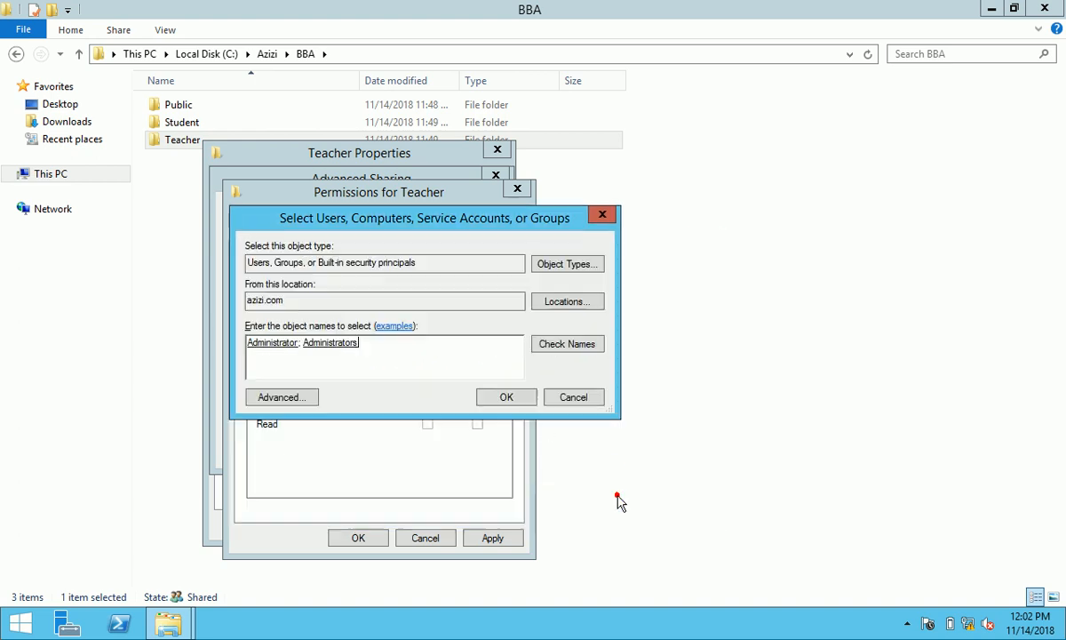
pyautogui.click(519, 397)
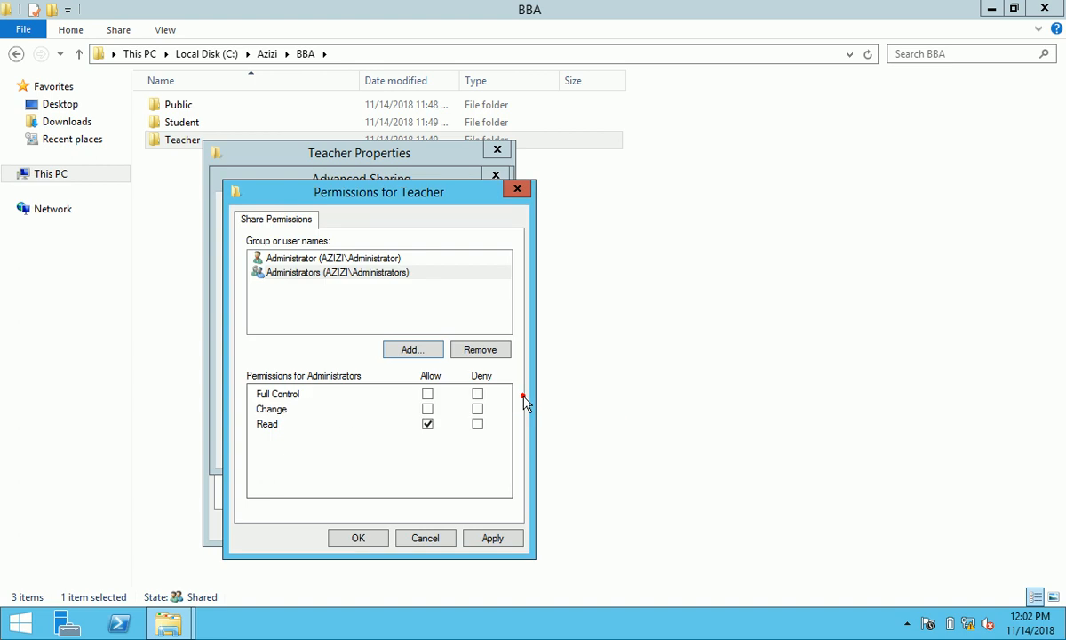
pyautogui.click(431, 351)
pyautogui.write('BBA_Teach')
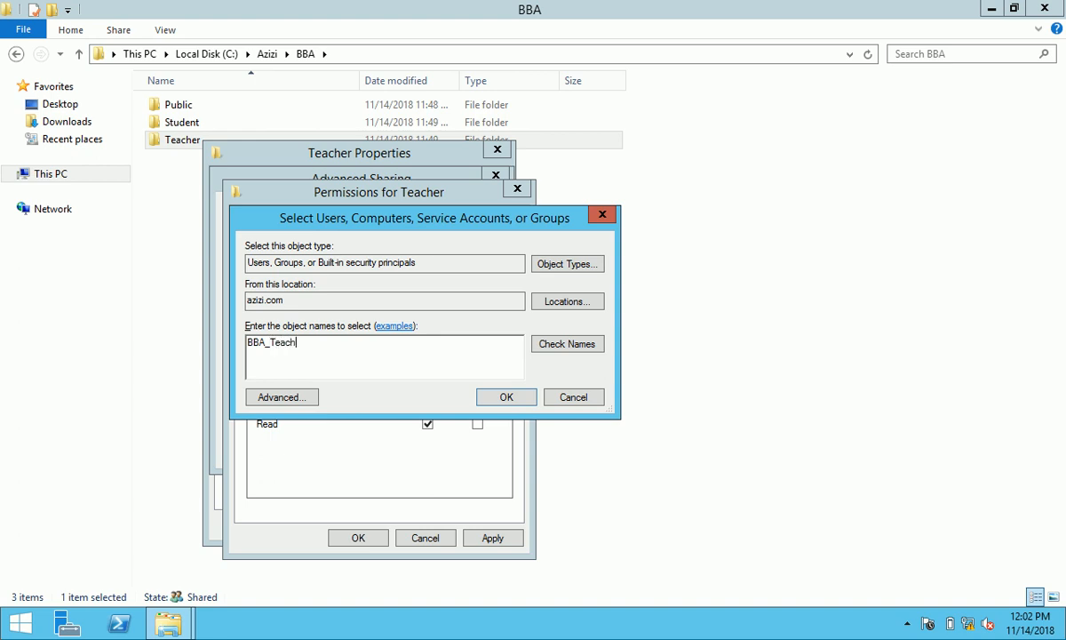
pyautogui.write('er')
pyautogui.click(544, 352)
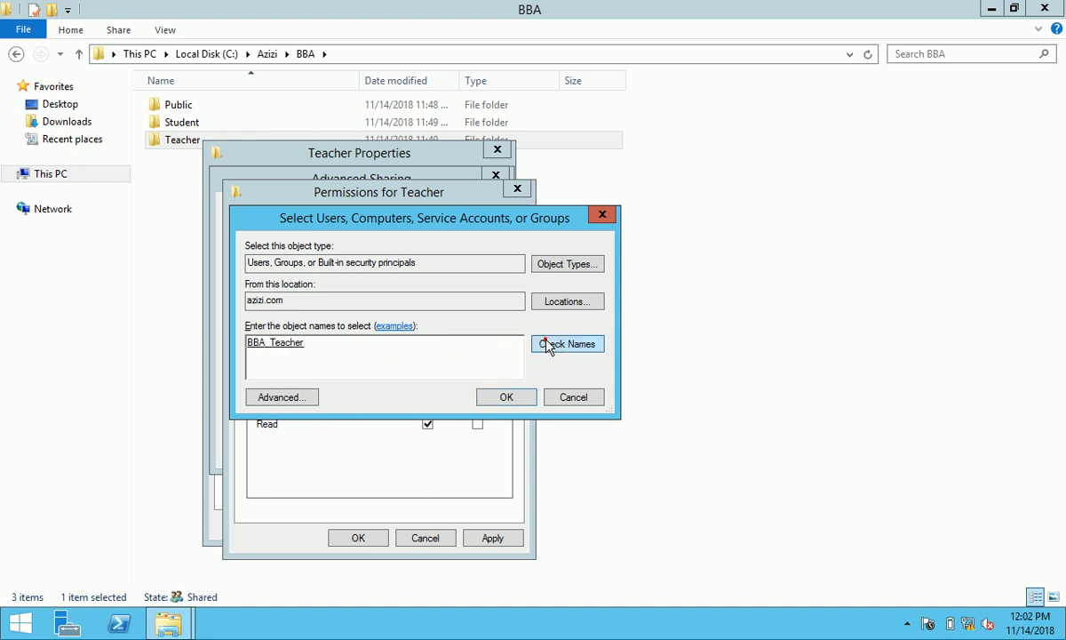
pyautogui.click(510, 396)
# - Grant BBA_Teacher, Administrators and Administrator Full Control on the share and confirm
pyautogui.click(428, 394)
pyautogui.click(373, 272)
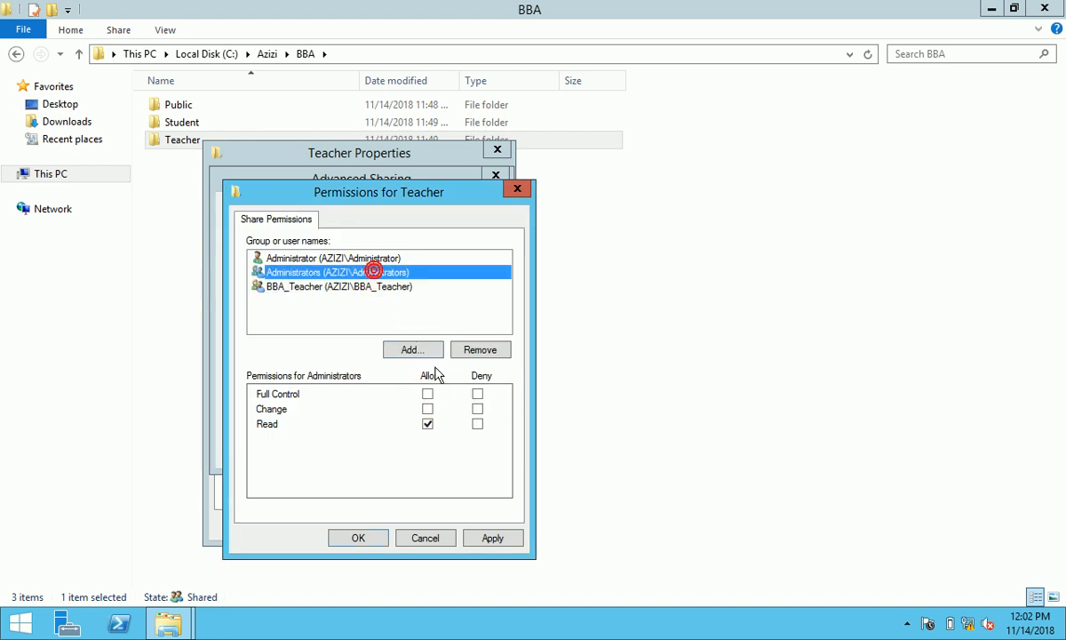
pyautogui.click(427, 393)
pyautogui.click(388, 257)
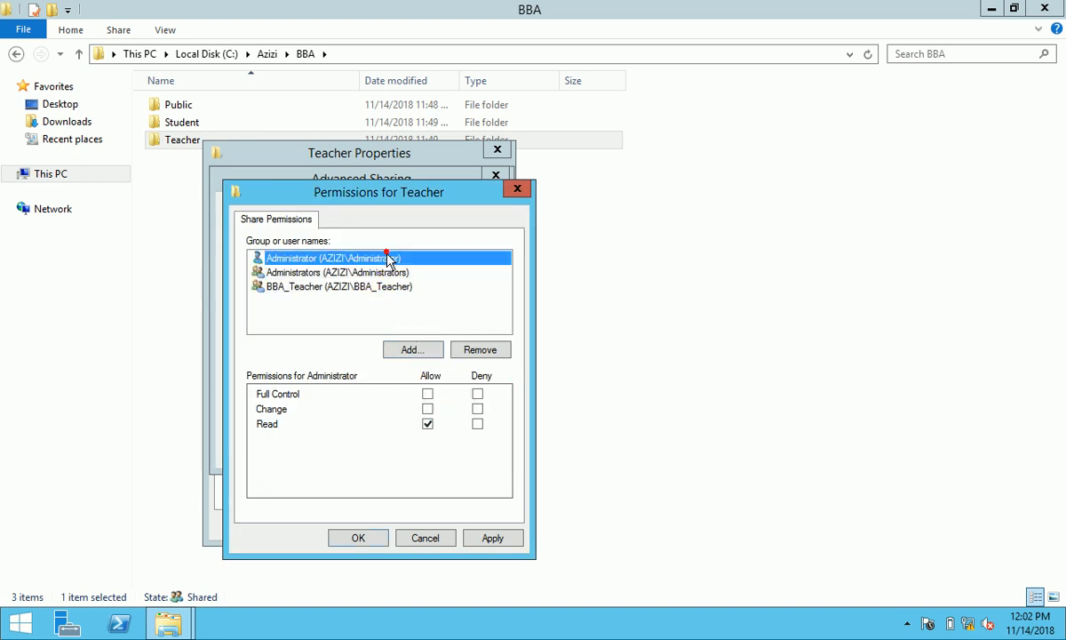
pyautogui.click(428, 394)
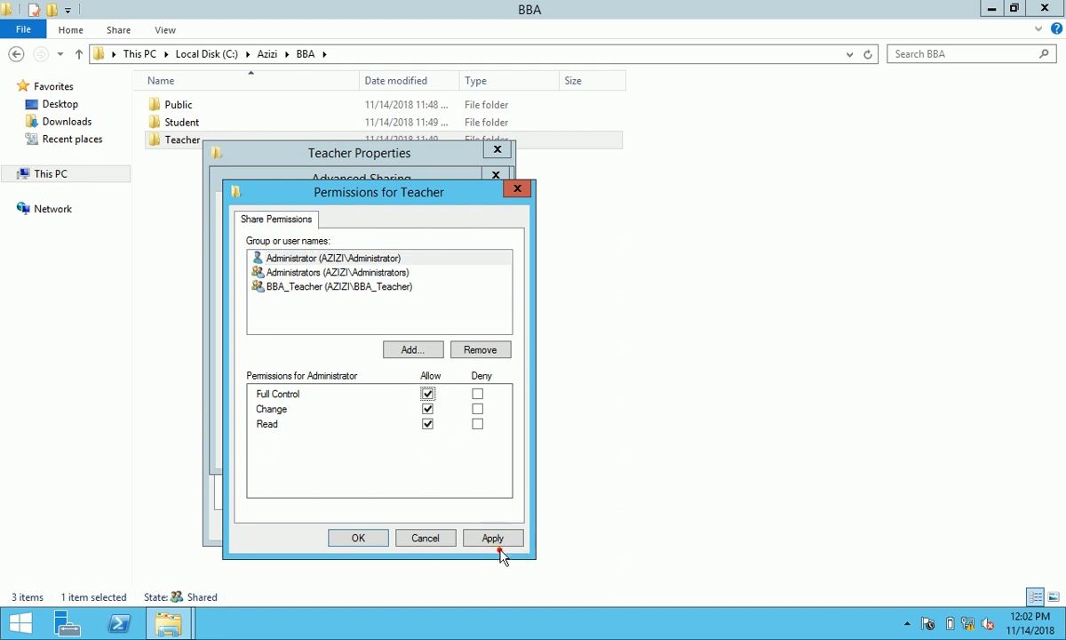
pyautogui.click(479, 538)
pyautogui.click(358, 539)
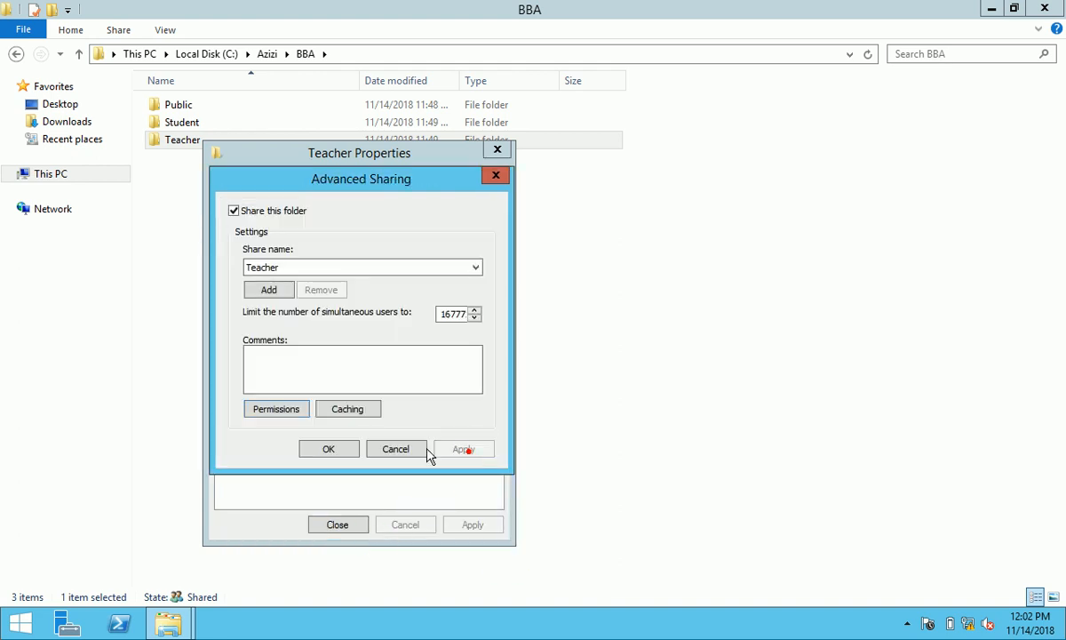
pyautogui.click(340, 450)
pyautogui.click(315, 181)
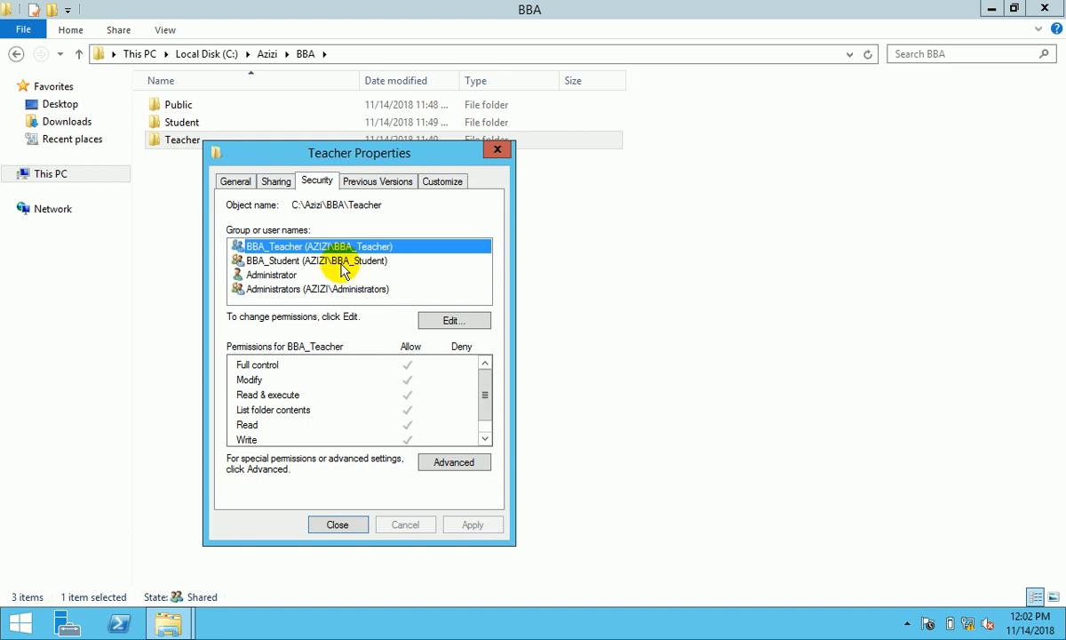
# - Review the Teacher folder's share permissions in Advanced Sharing
pyautogui.click(275, 182)
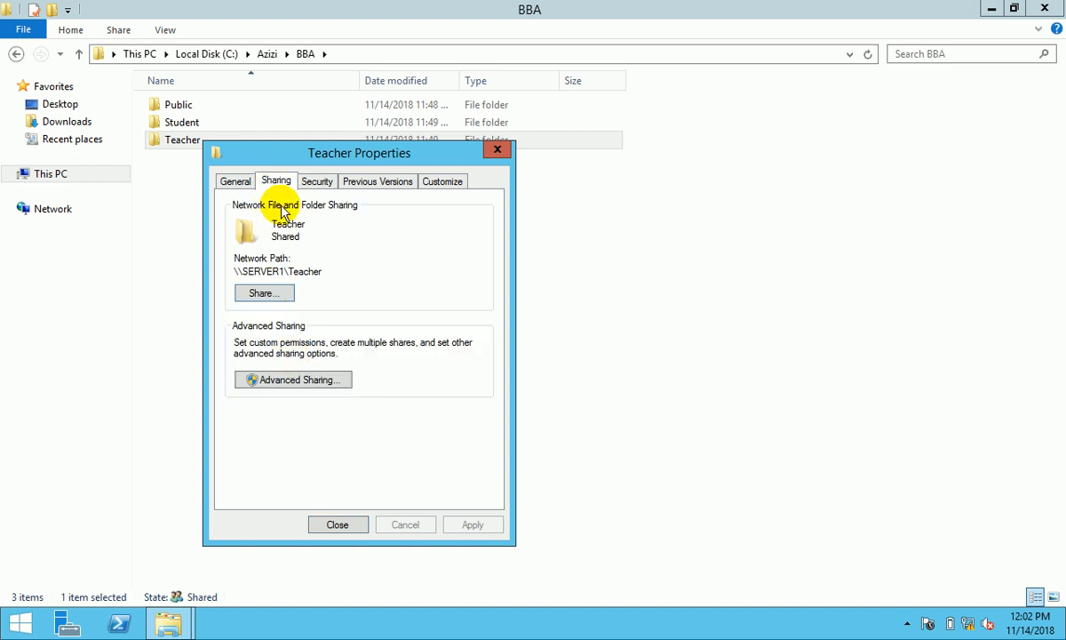
pyautogui.click(298, 379)
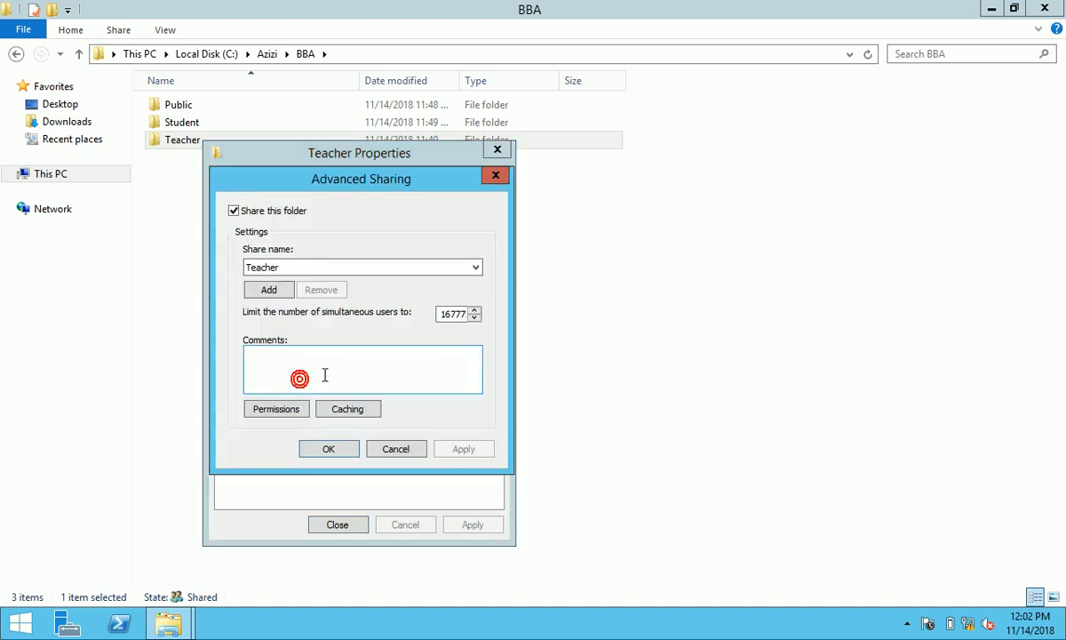
pyautogui.click(283, 410)
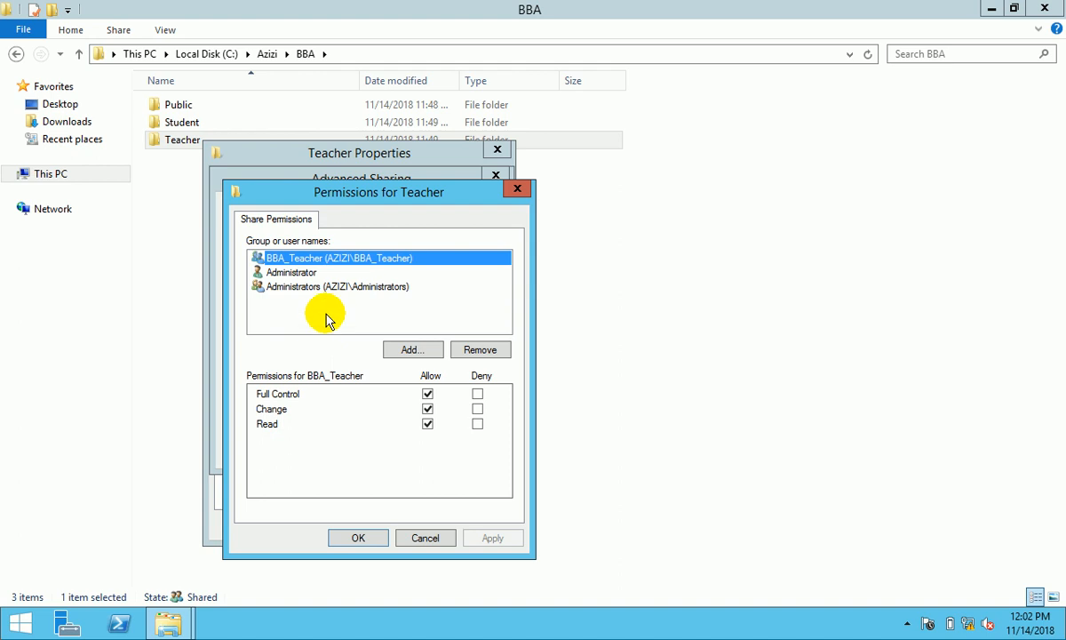
pyautogui.click(366, 538)
pyautogui.click(343, 447)
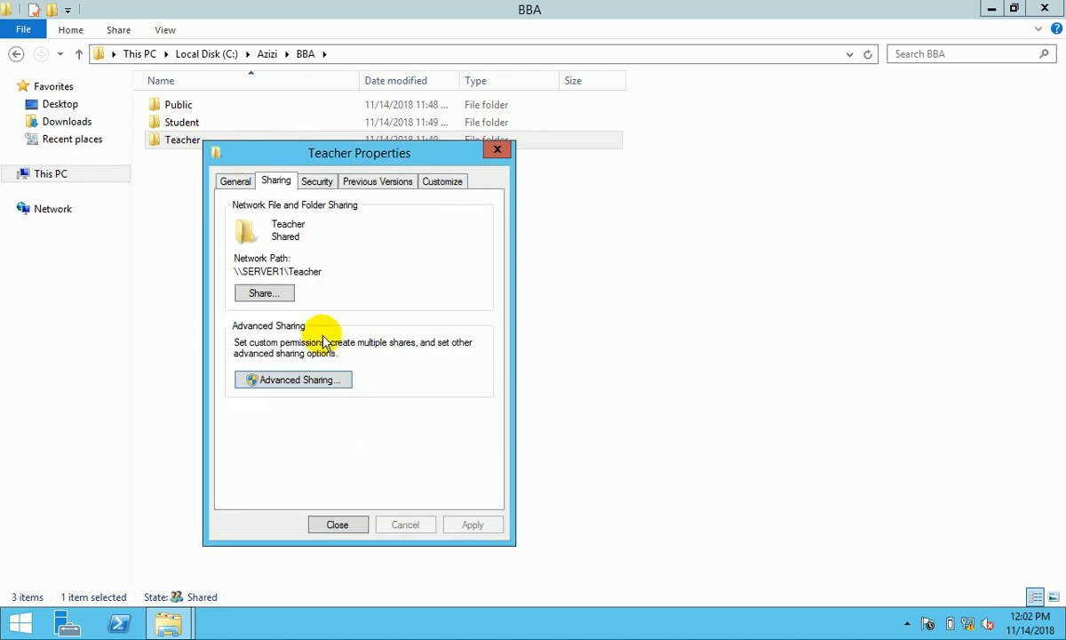
# - Review the Teacher folder's security permissions, then close its Properties
pyautogui.click(318, 181)
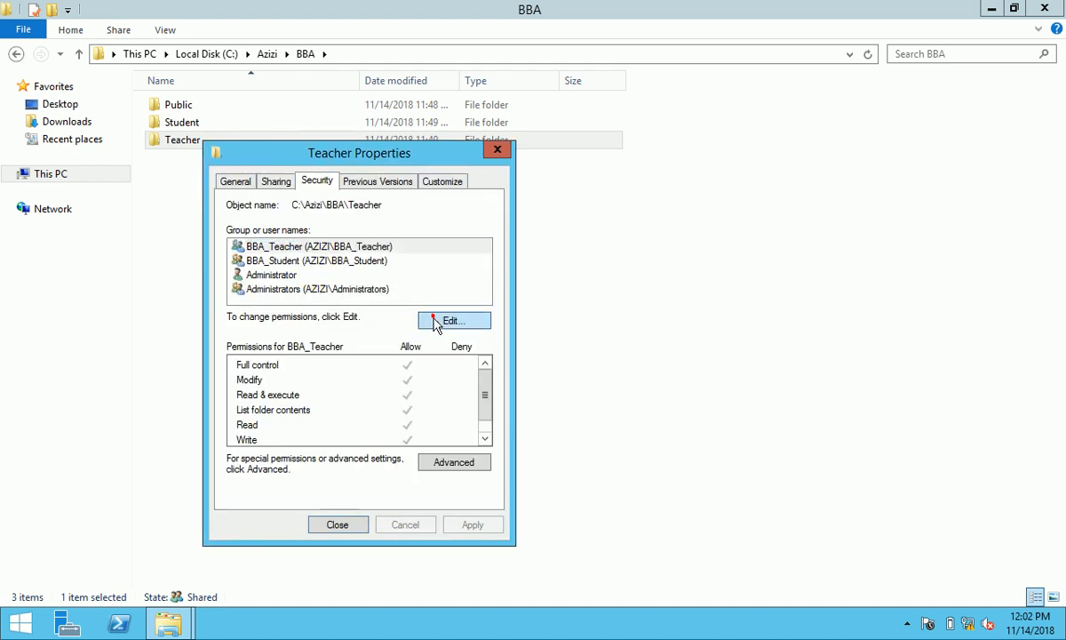
pyautogui.click(429, 317)
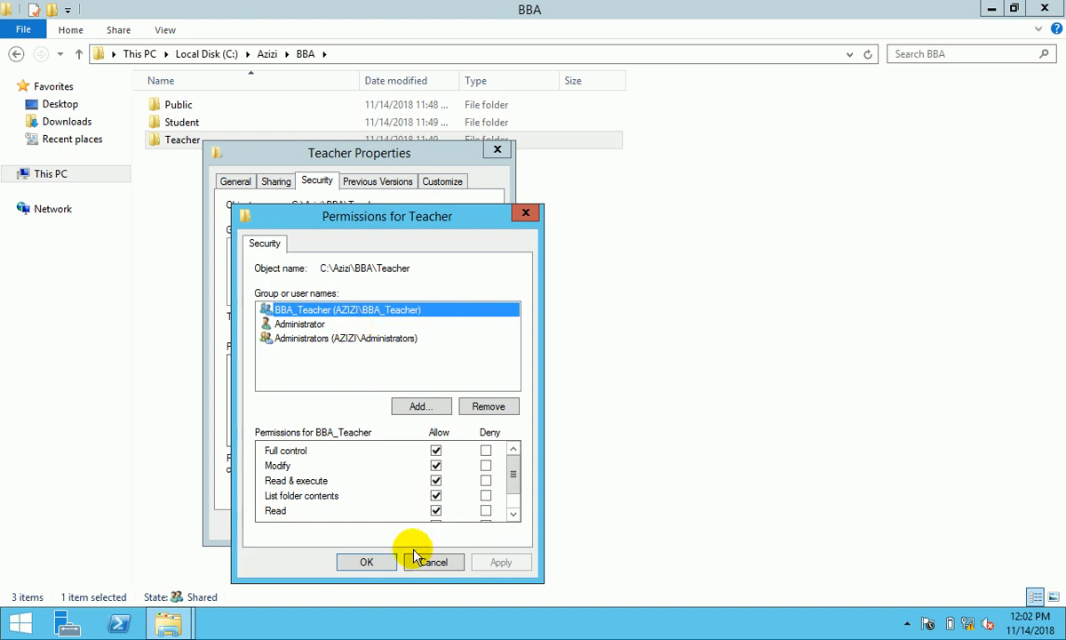
pyautogui.click(368, 561)
pyautogui.click(338, 525)
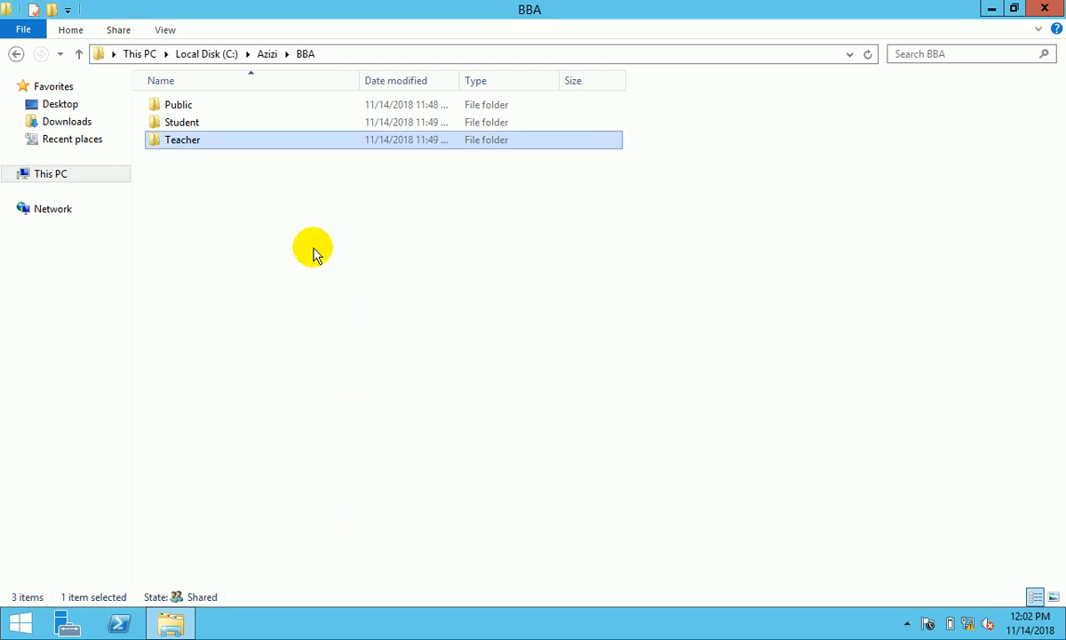
# - Open the Student folder and bring up the first student subfolder's Properties
pyautogui.doubleClick(210, 124)
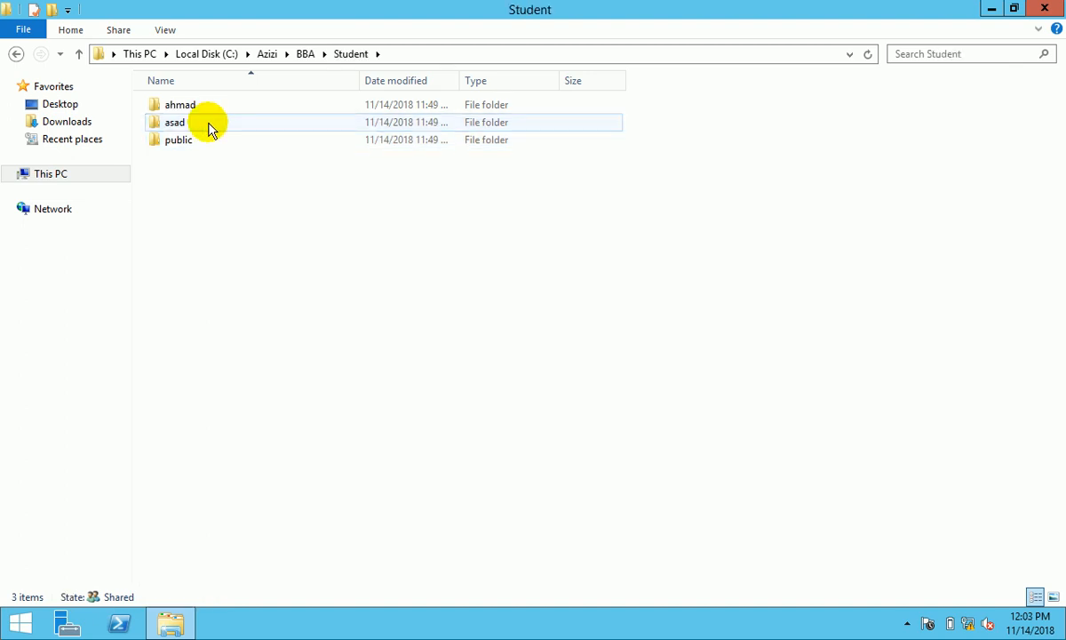
pyautogui.rightClick(197, 105)
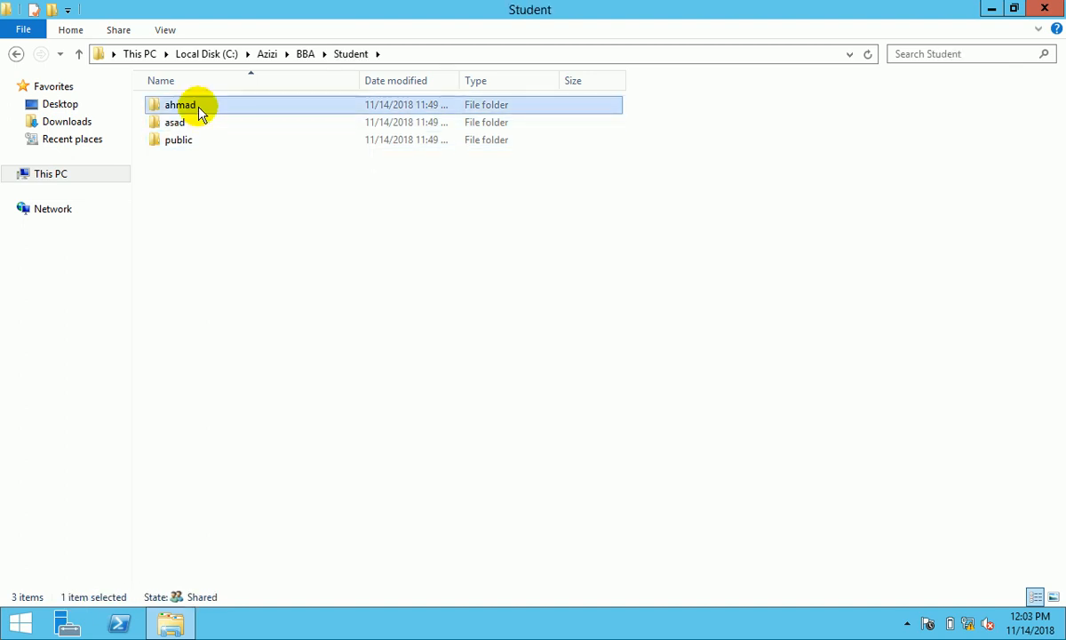
pyautogui.click(288, 372)
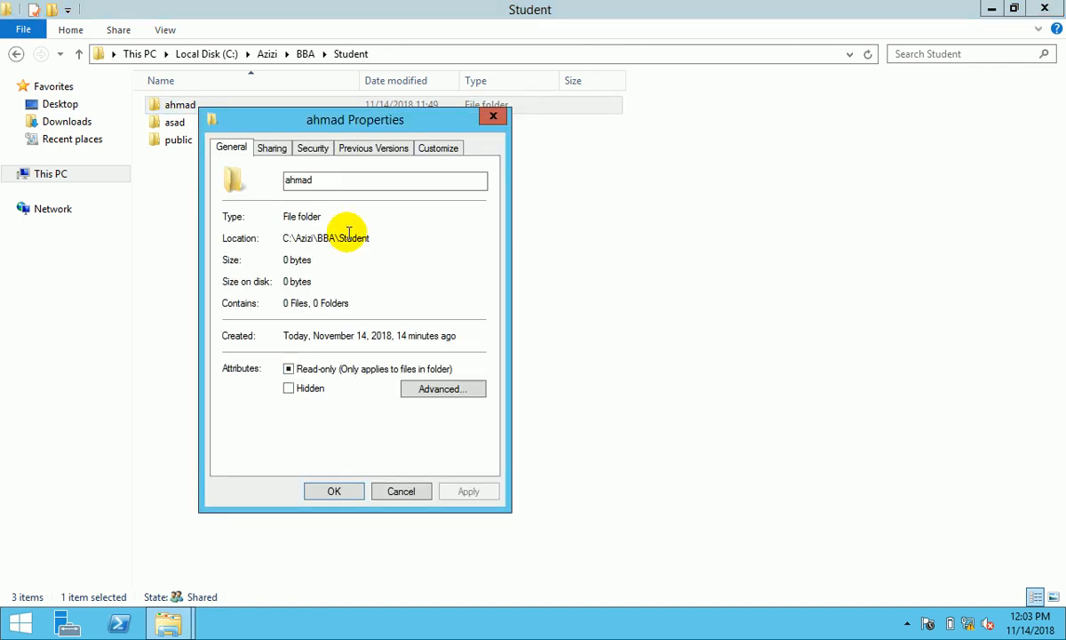
pyautogui.moveTo(302, 122); pyautogui.dragTo(522, 147)
# - Share the subfolder with the student's own account at Read/Write, removing BBA_Student
pyautogui.click(465, 151)
pyautogui.click(461, 266)
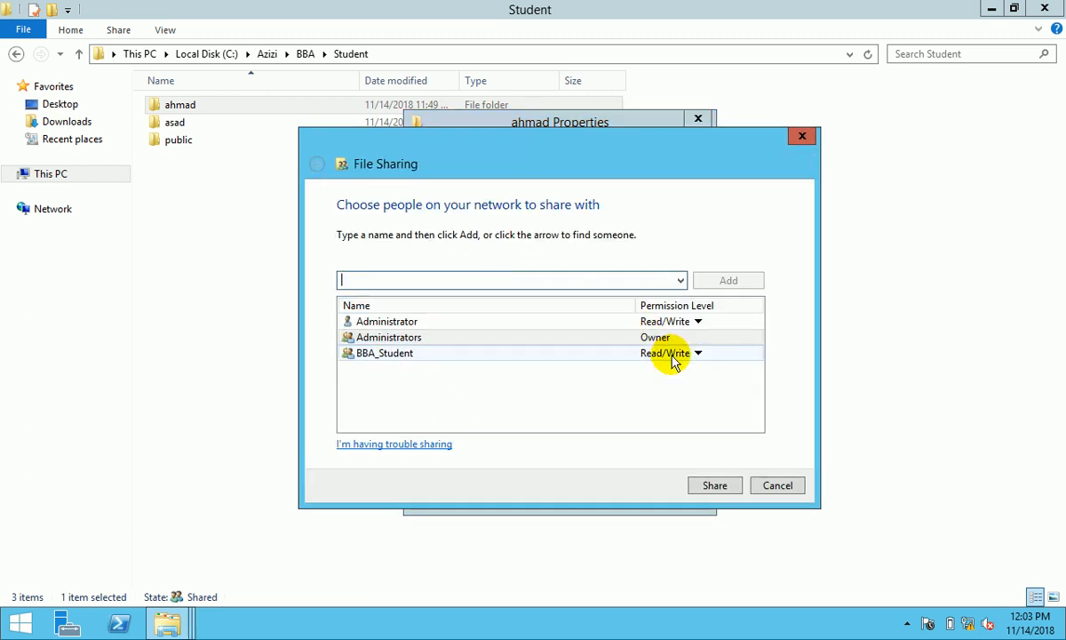
pyautogui.click(672, 355)
pyautogui.click(755, 396)
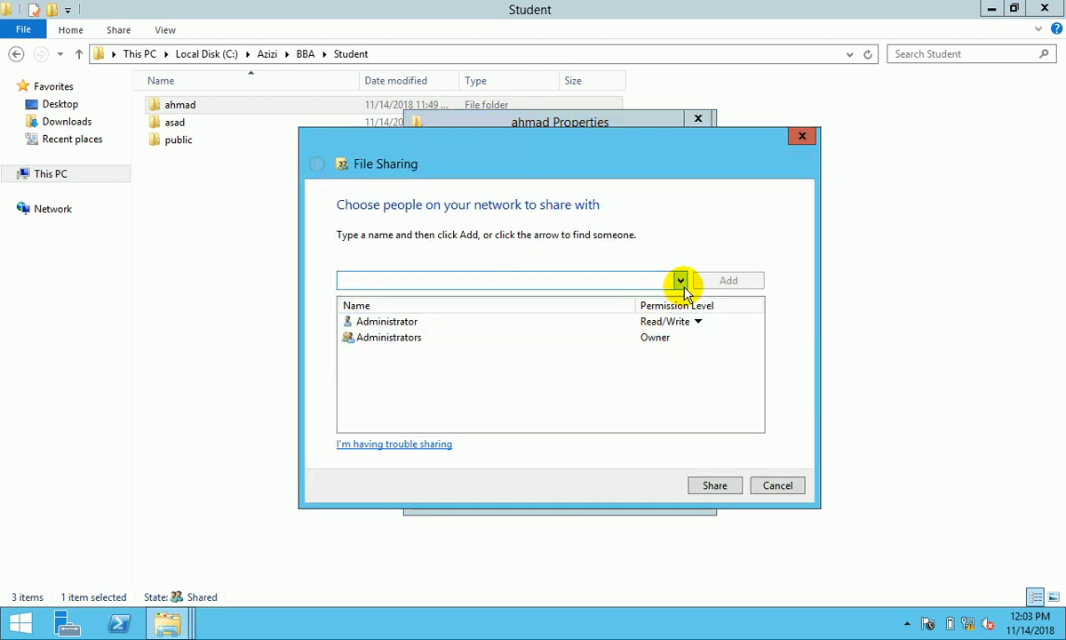
pyautogui.click(680, 281)
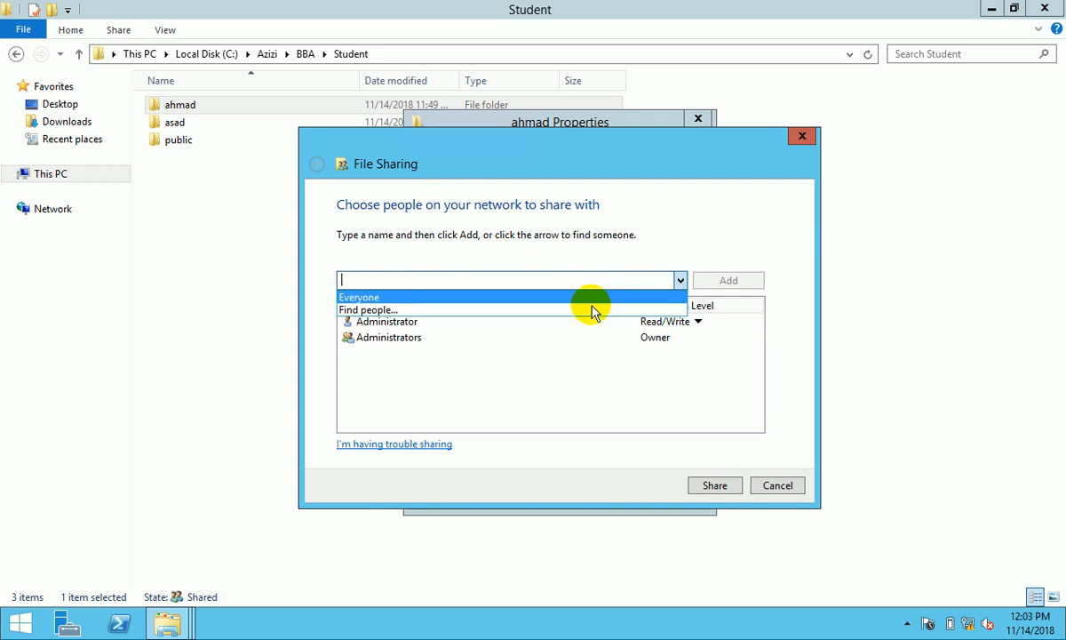
pyautogui.click(589, 308)
pyautogui.click(645, 294)
pyautogui.click(582, 345)
pyautogui.click(670, 355)
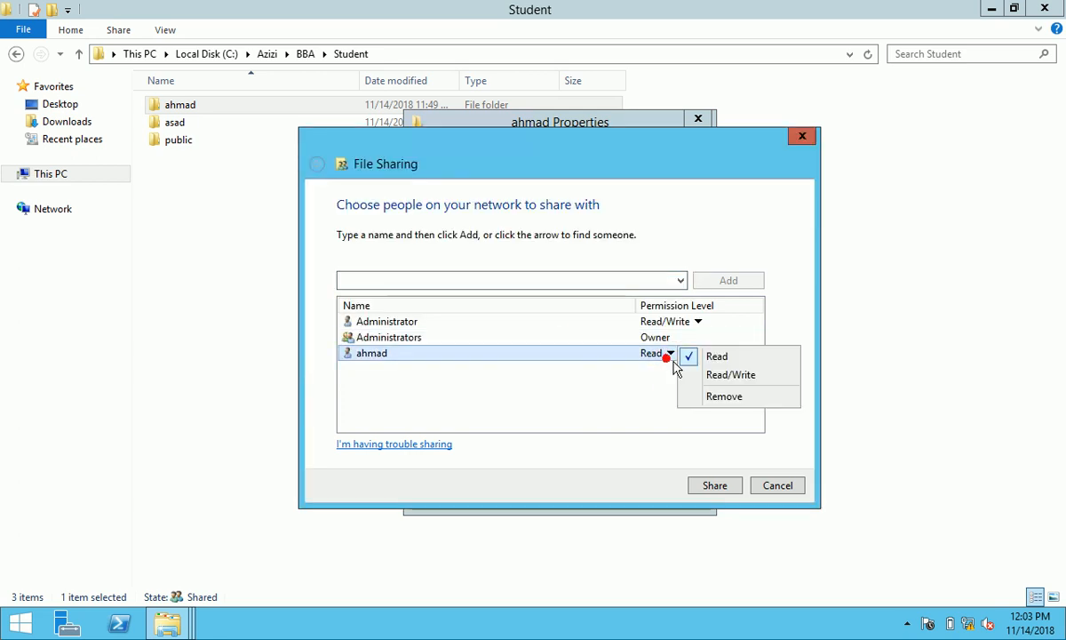
pyautogui.click(702, 375)
pyautogui.click(715, 486)
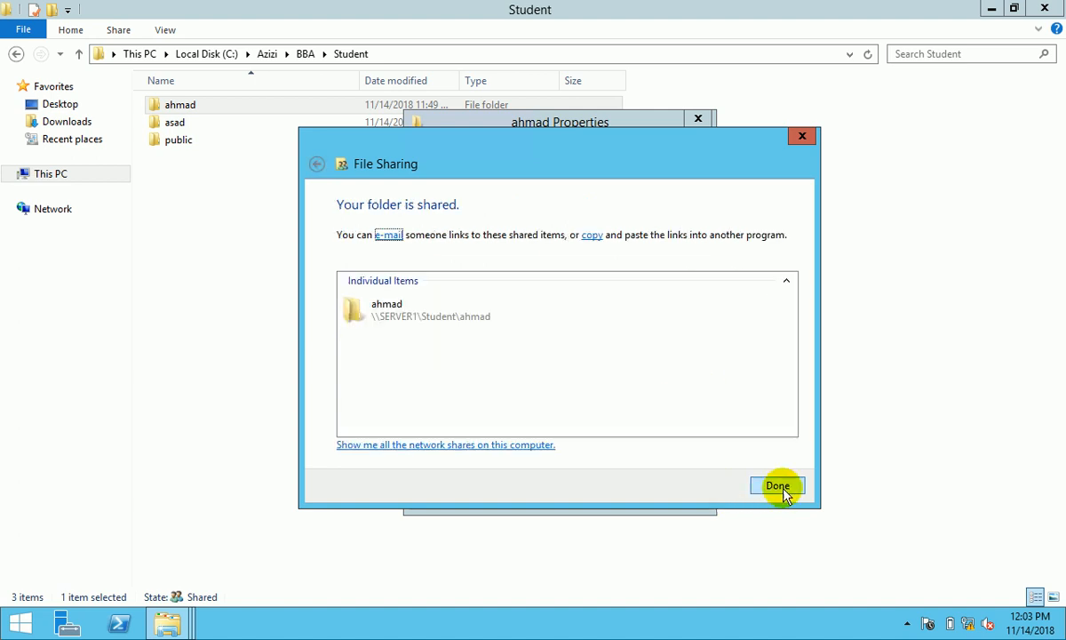
pyautogui.click(780, 489)
# - Enable advanced sharing, remove Everyone, and add Administrator, Administrators and the student's account
pyautogui.click(506, 349)
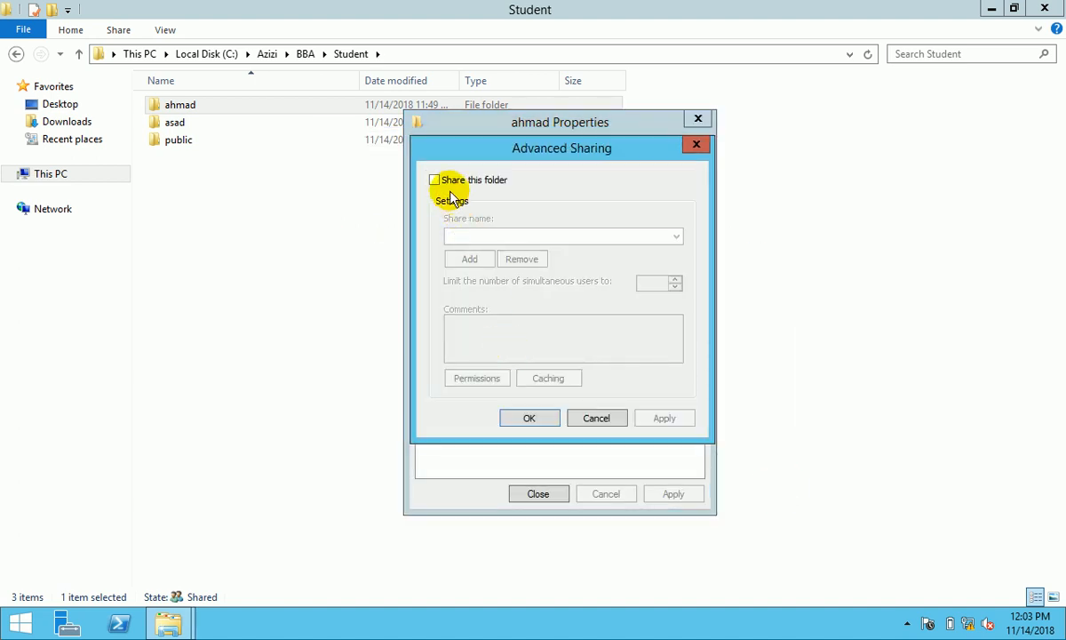
pyautogui.click(434, 181)
pyautogui.click(494, 374)
pyautogui.click(613, 318)
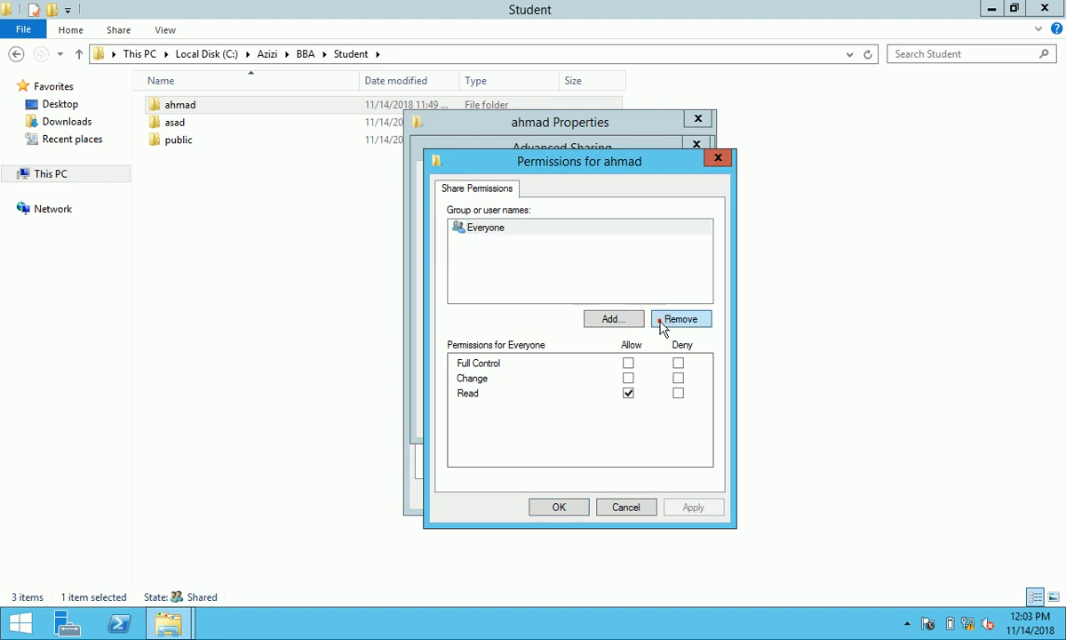
pyautogui.write('adm')
pyautogui.click(775, 312)
pyautogui.click(539, 315)
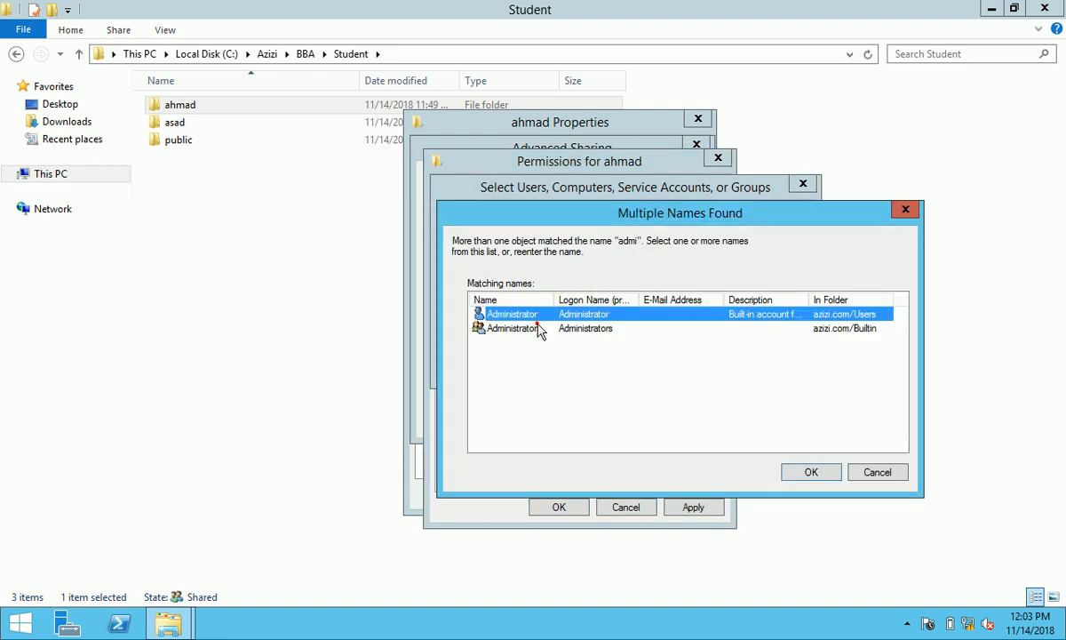
pyautogui.keyDown('shift'); pyautogui.click(524, 327); pyautogui.keyUp('shift')
pyautogui.click(811, 472)
pyautogui.write(';a')
pyautogui.click(735, 313)
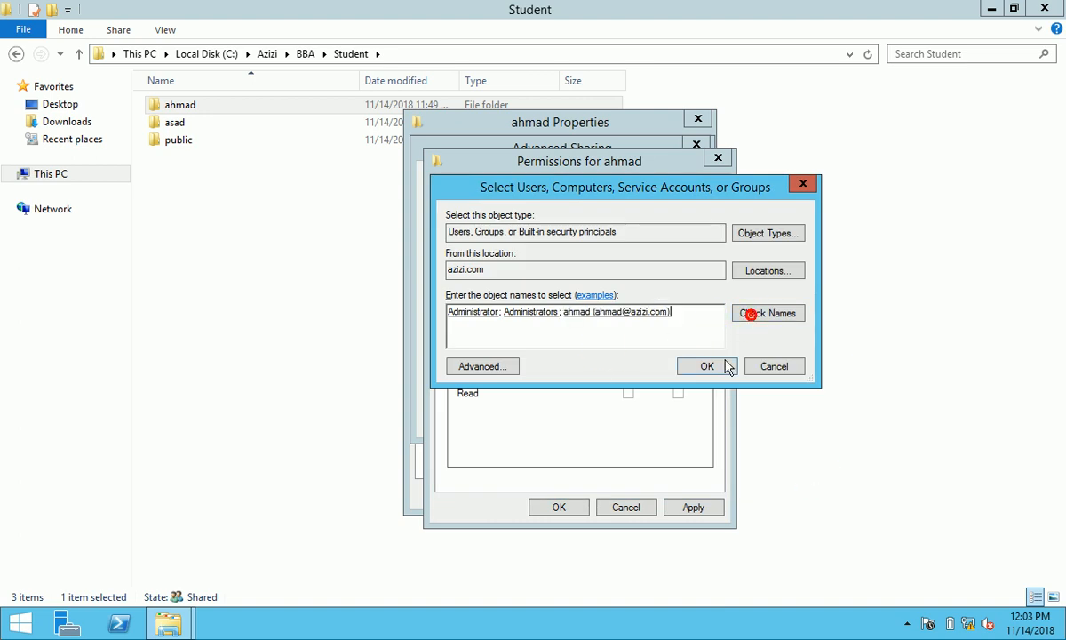
pyautogui.click(709, 365)
# - Grant the student, Administrators and Administrator Full Control, confirm, and close Properties
pyautogui.click(628, 362)
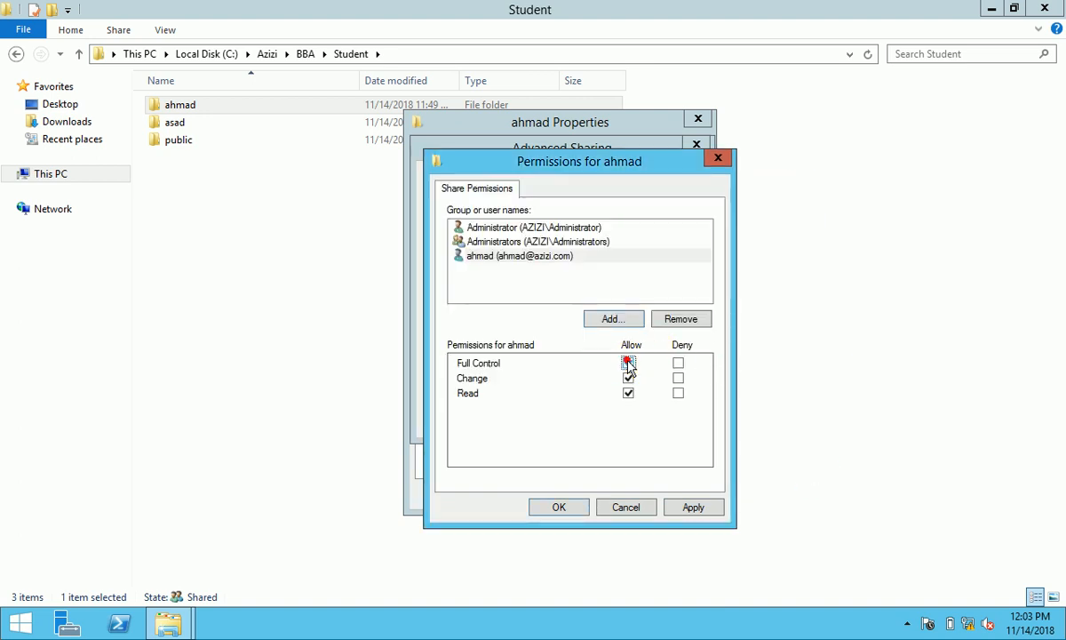
pyautogui.click(535, 241)
pyautogui.click(628, 362)
pyautogui.click(576, 228)
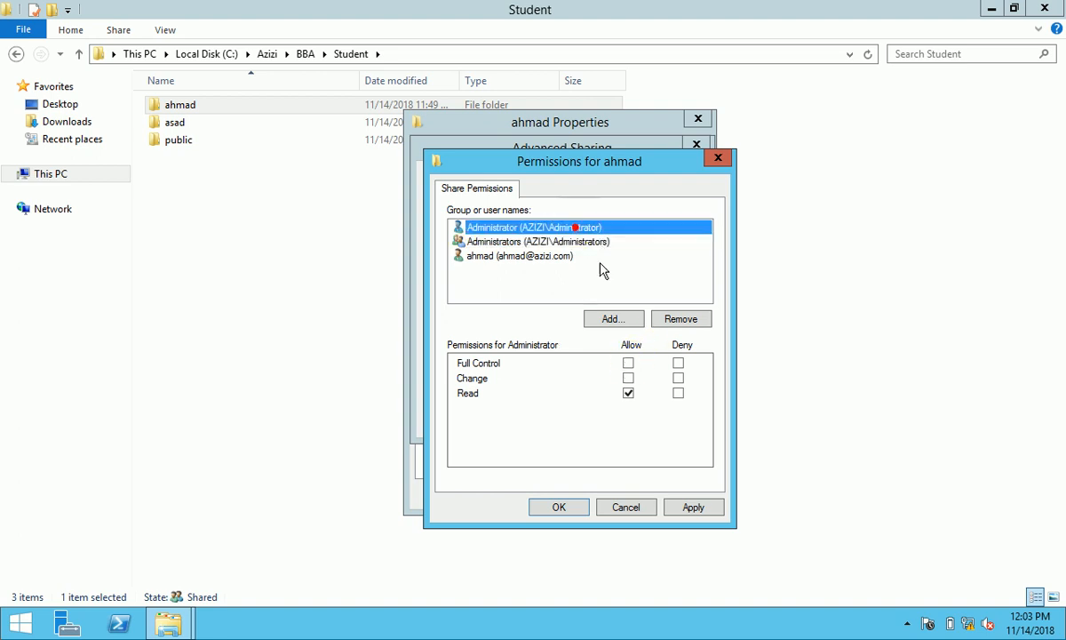
pyautogui.click(628, 363)
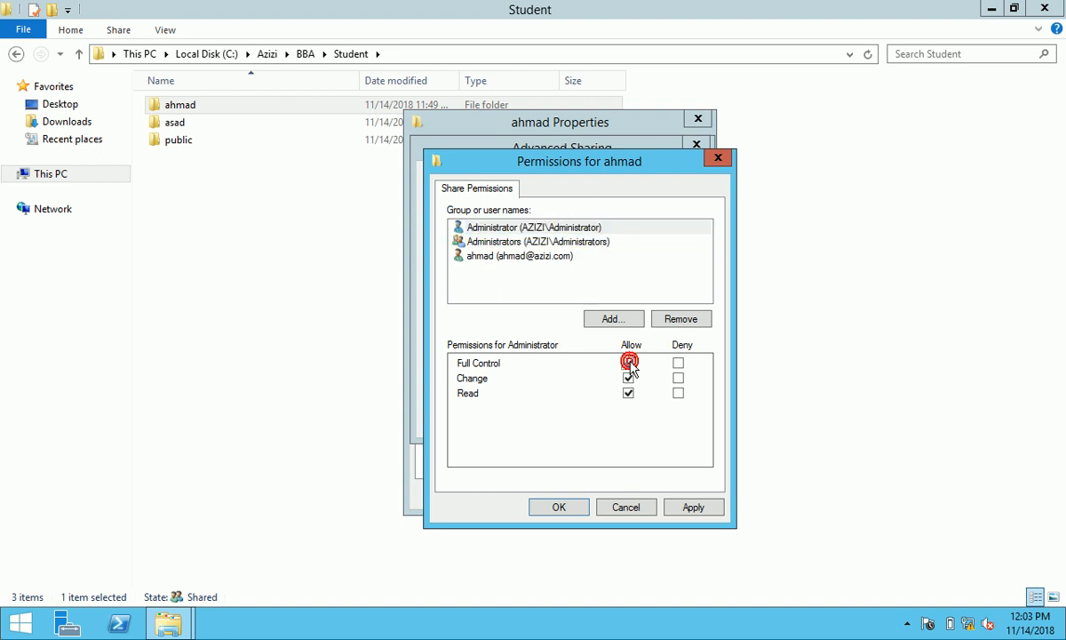
pyautogui.click(685, 504)
pyautogui.click(585, 511)
pyautogui.click(662, 417)
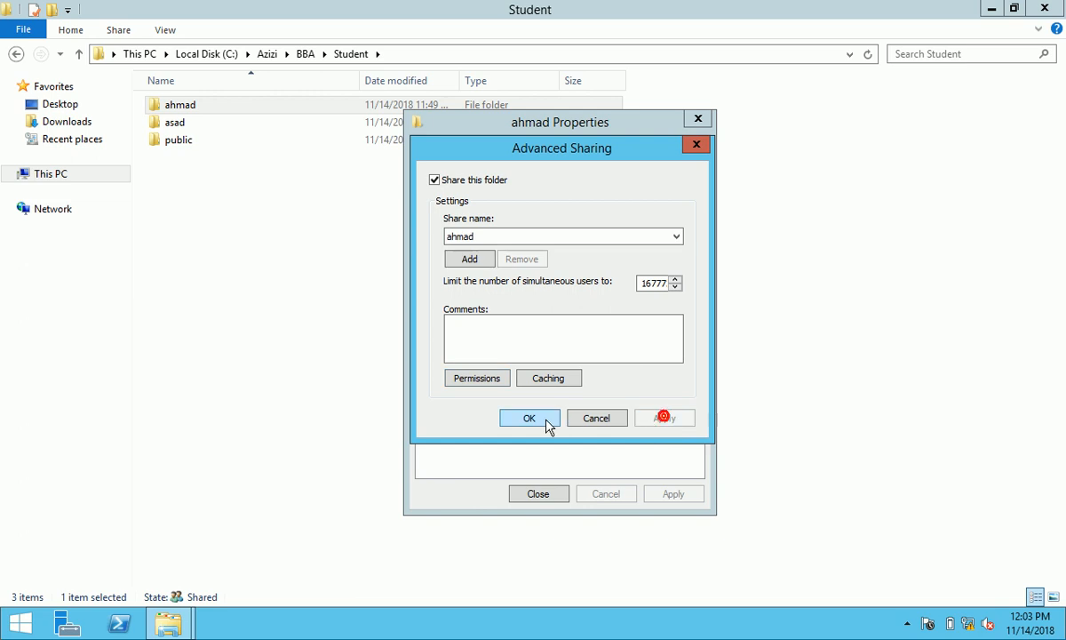
pyautogui.click(543, 418)
pyautogui.click(520, 153)
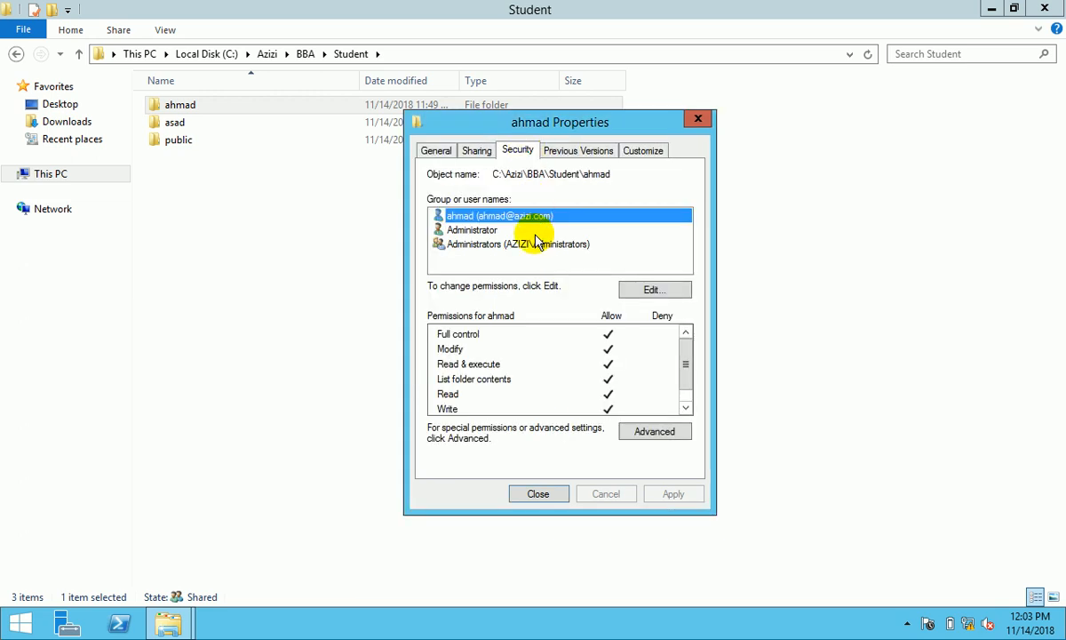
pyautogui.click(537, 493)
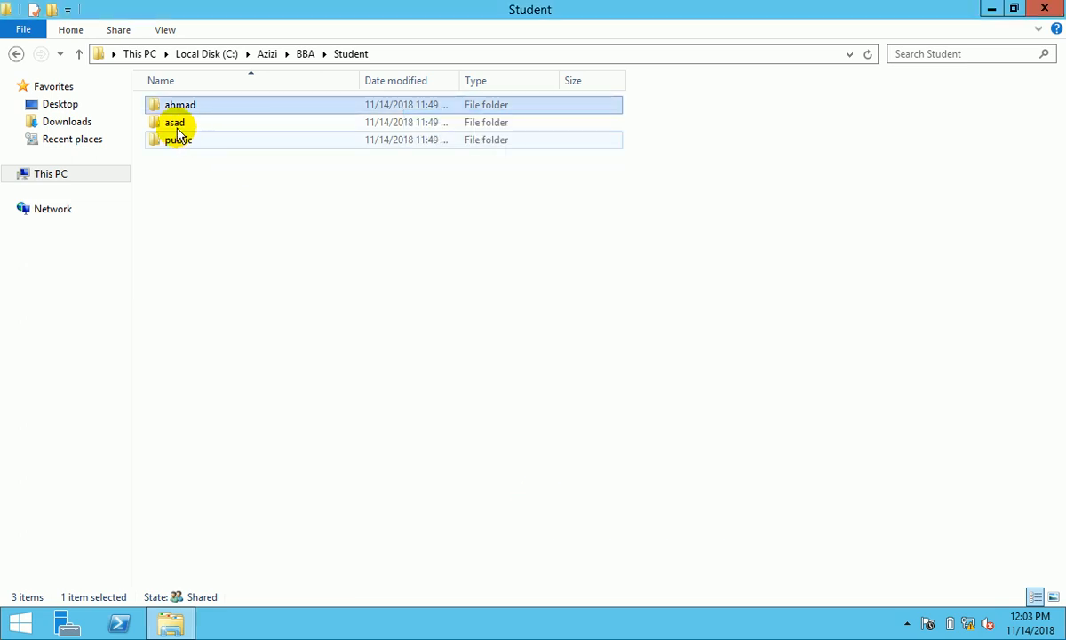
# - Open the second student folder's Properties and its sharing people list
pyautogui.click(175, 123)
pyautogui.rightClick(174, 125)
pyautogui.click(230, 391)
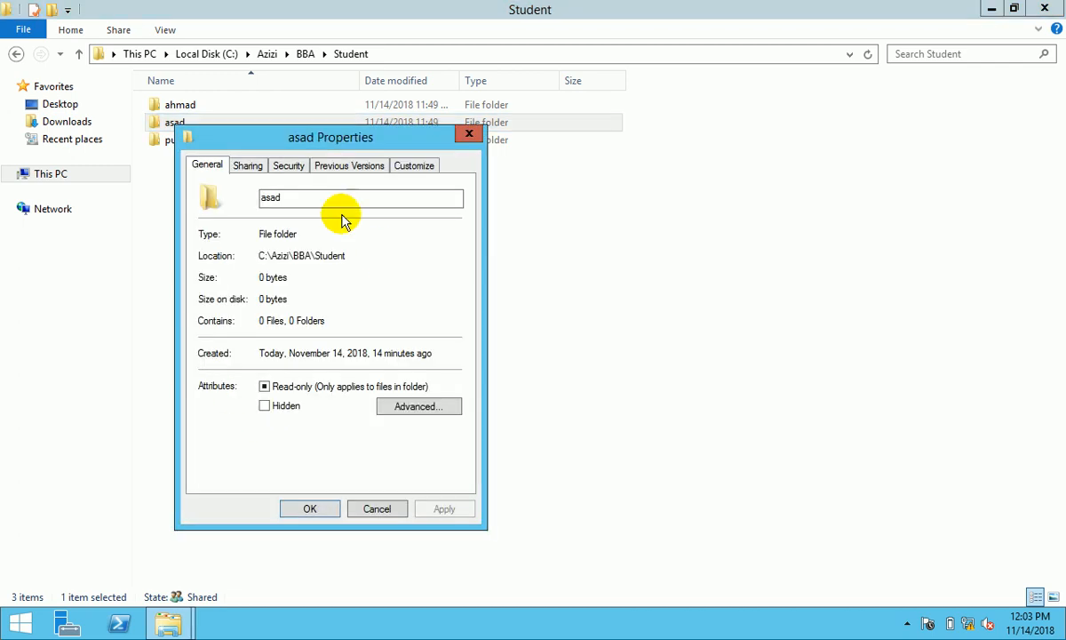
pyautogui.moveTo(300, 135); pyautogui.dragTo(447, 145)
pyautogui.click(436, 165)
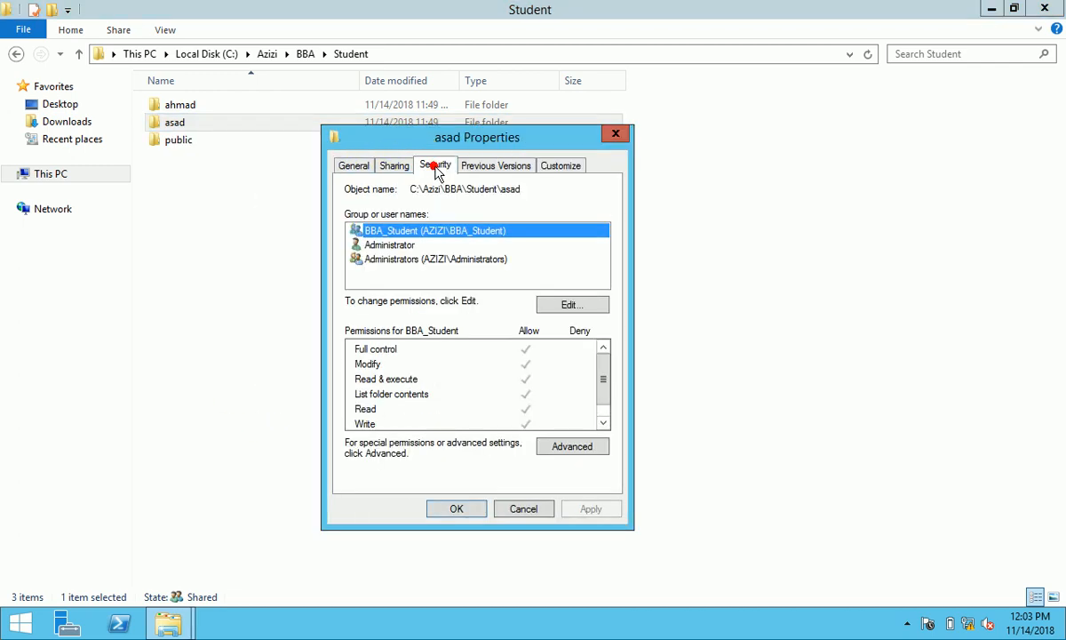
pyautogui.click(395, 166)
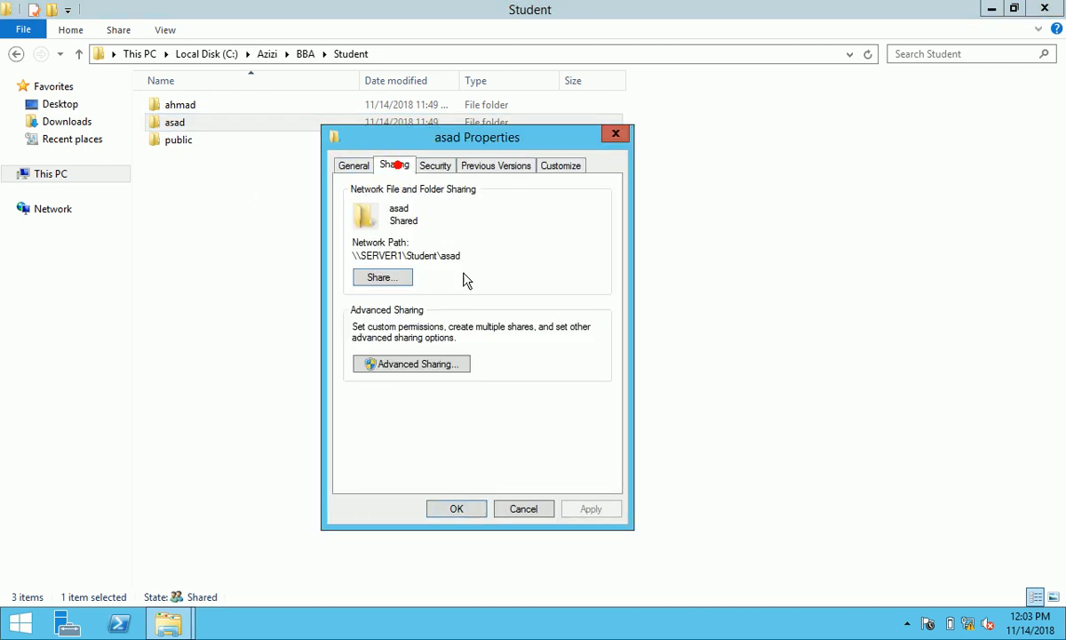
pyautogui.click(391, 276)
# - Replace BBA_Student with the student's own account at Read/Write and share the folder
pyautogui.click(613, 368)
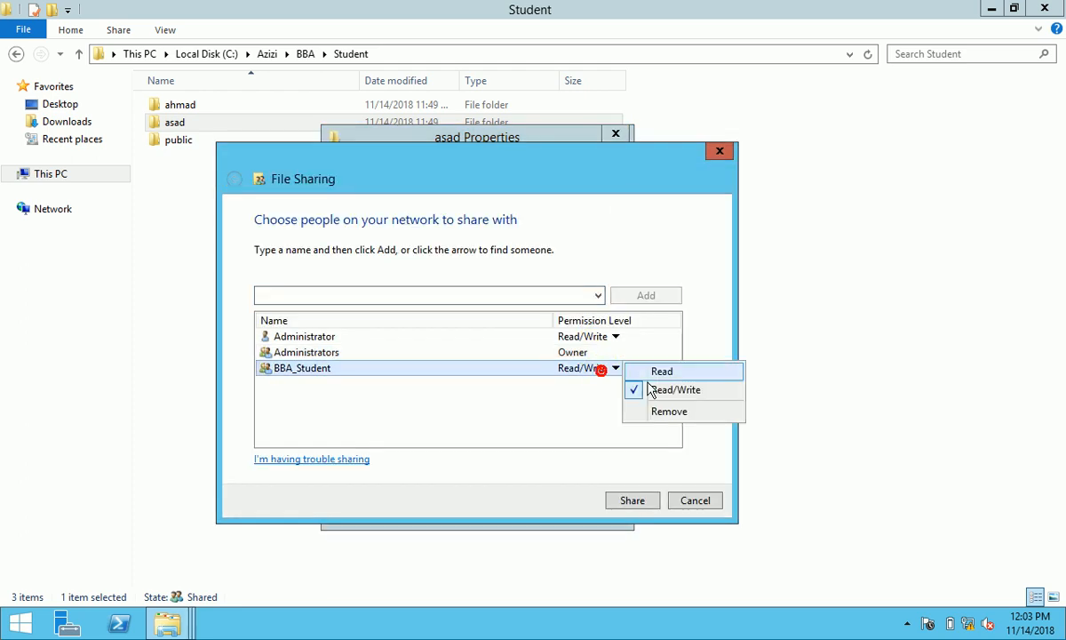
pyautogui.click(660, 412)
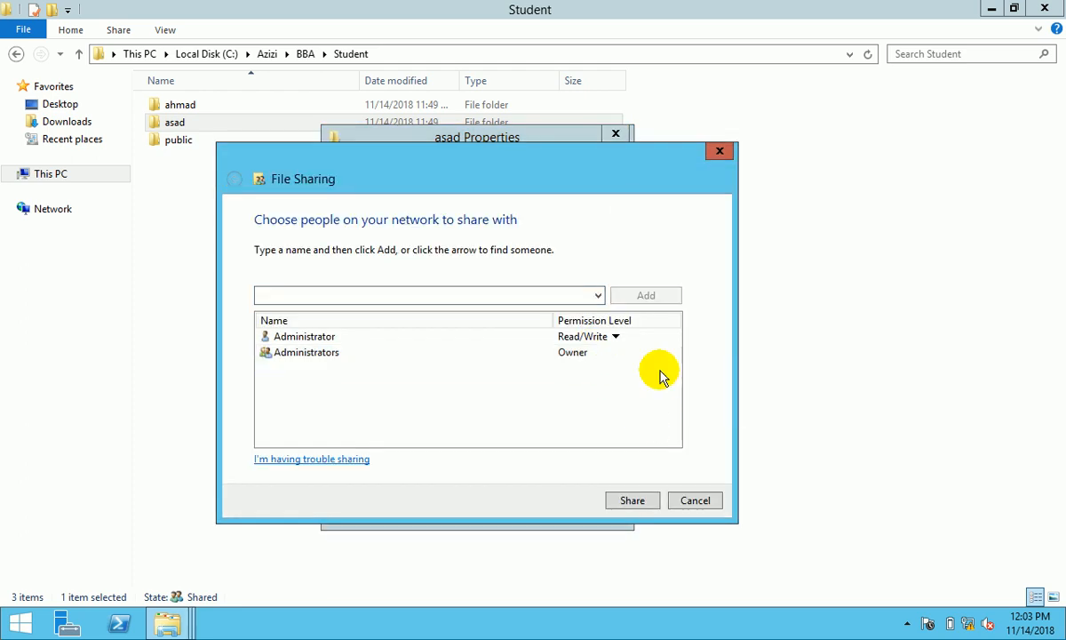
pyautogui.click(605, 296)
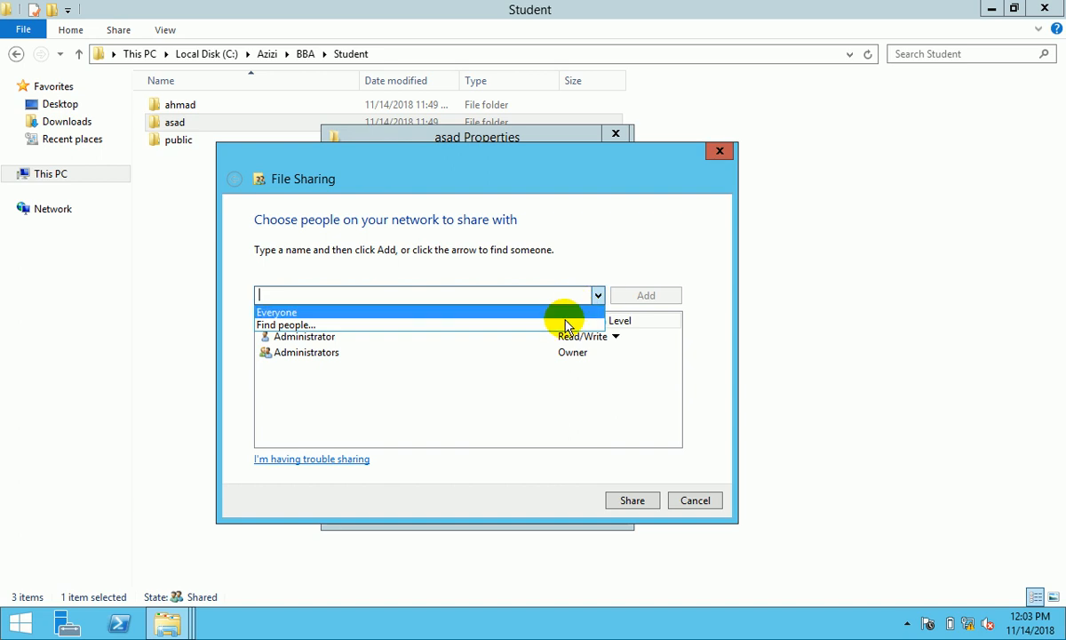
pyautogui.click(566, 325)
pyautogui.write('asad')
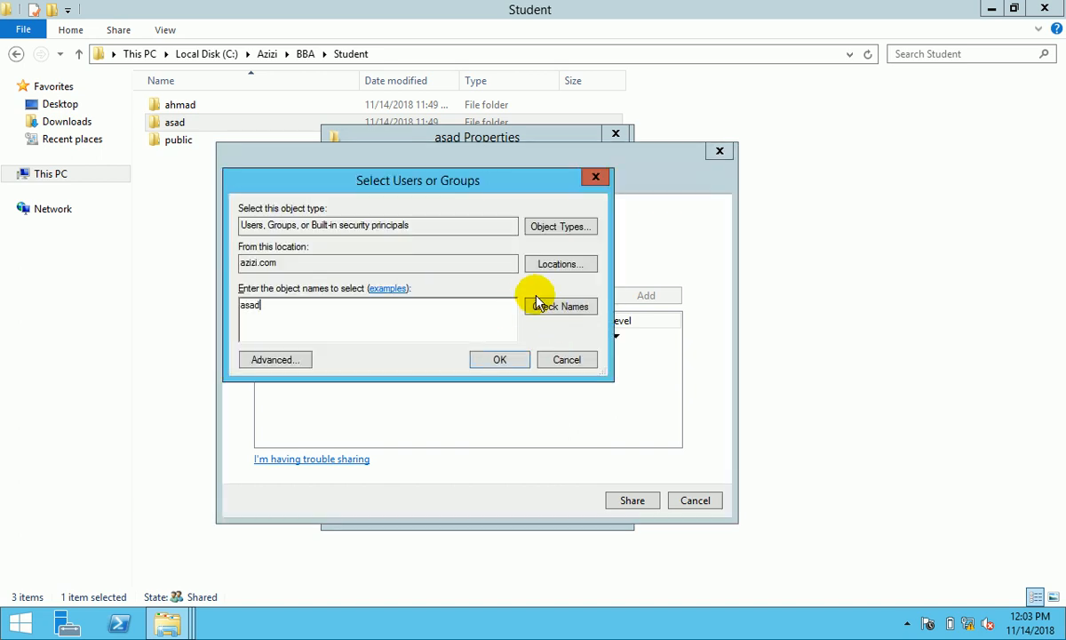
pyautogui.click(567, 307)
pyautogui.click(519, 363)
pyautogui.click(585, 368)
pyautogui.click(641, 389)
pyautogui.click(633, 500)
# - Turn on advanced sharing for the second student folder and open its share permissions
pyautogui.click(695, 502)
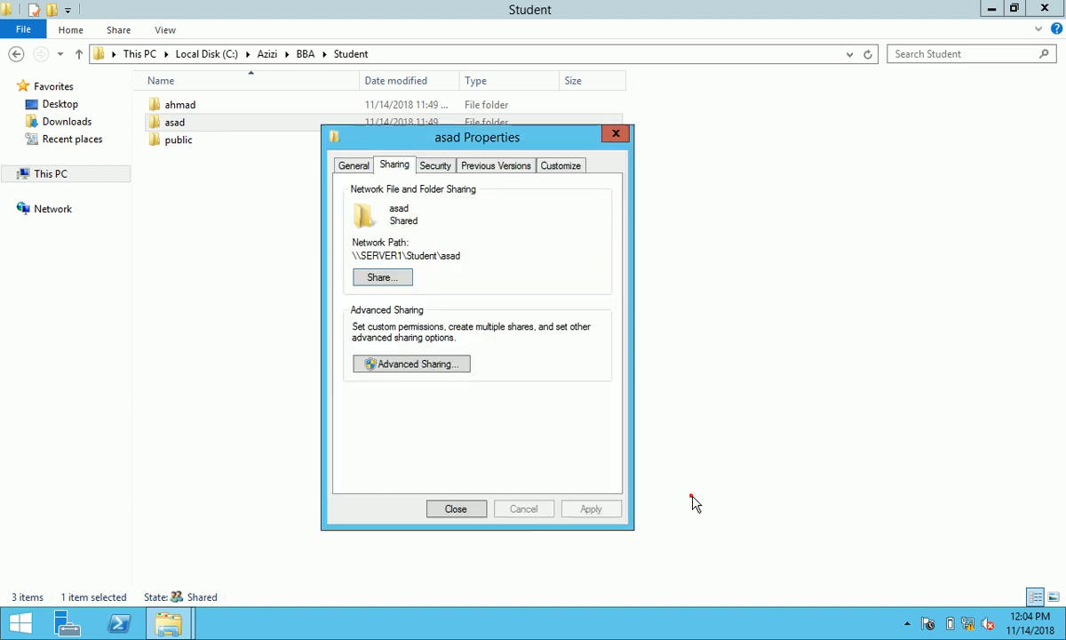
pyautogui.click(453, 364)
pyautogui.click(352, 195)
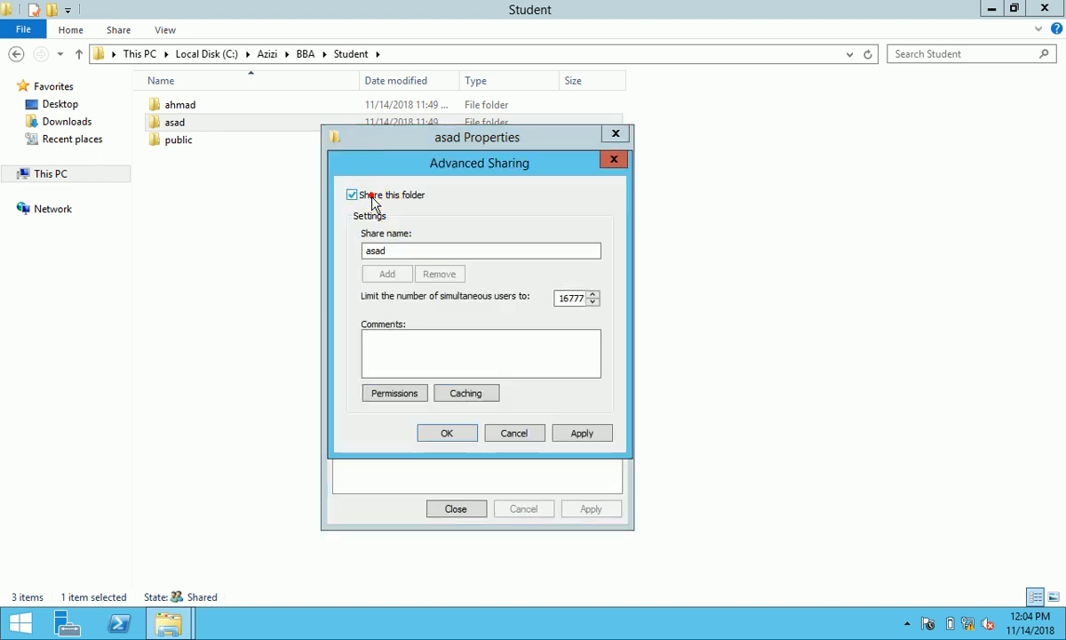
pyautogui.click(396, 393)
# - Replace Everyone in the share permissions with Administrator, Administrators and the second student's account
pyautogui.click(593, 338)
pyautogui.click(531, 333)
pyautogui.write('adm')
pyautogui.click(698, 328)
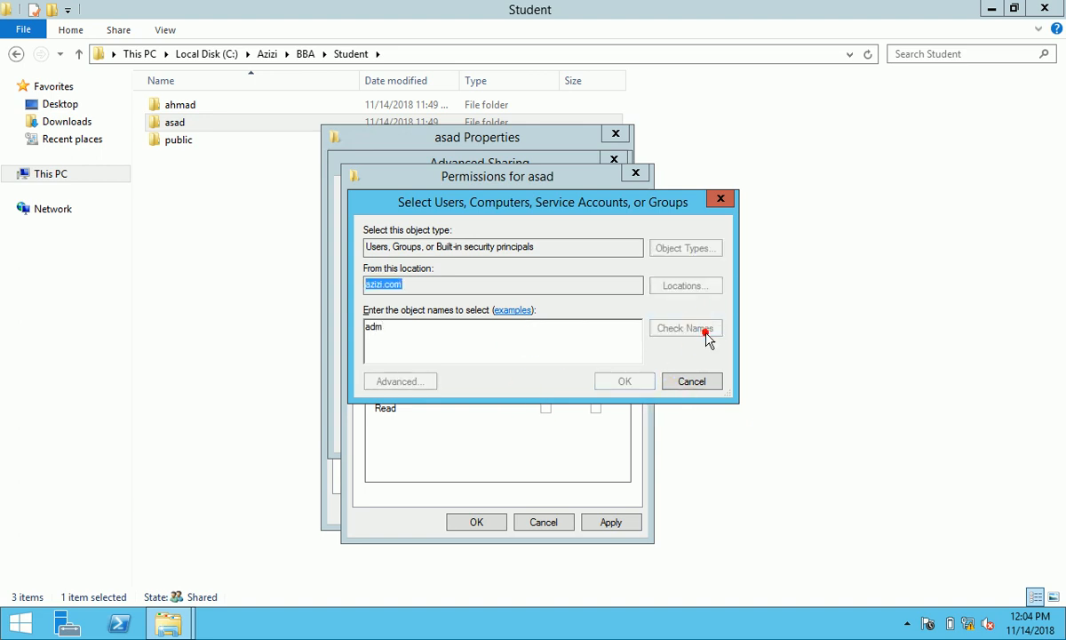
pyautogui.click(497, 330)
pyautogui.keyDown('ctrl'); pyautogui.click(487, 344); pyautogui.keyUp('ctrl')
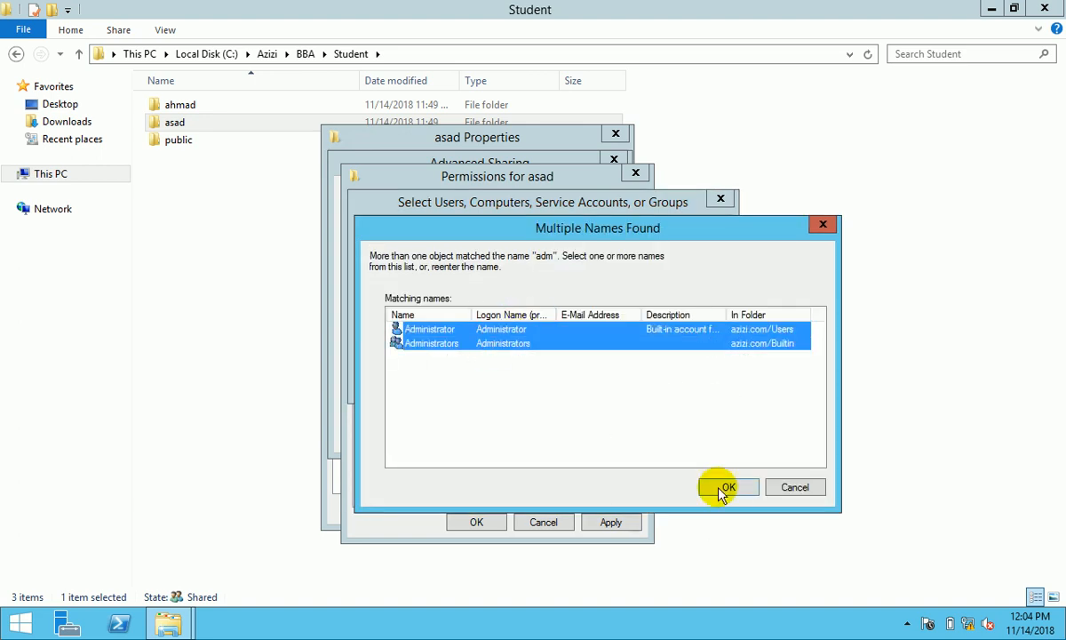
pyautogui.click(728, 487)
pyautogui.write('; Administrators')
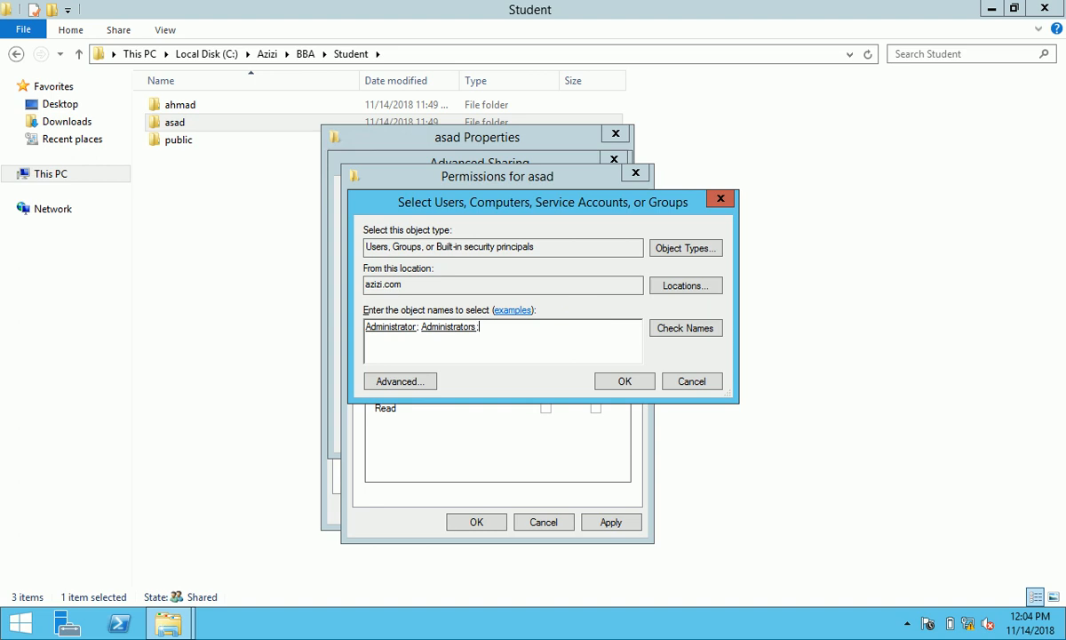
pyautogui.write('asa')
pyautogui.click(676, 330)
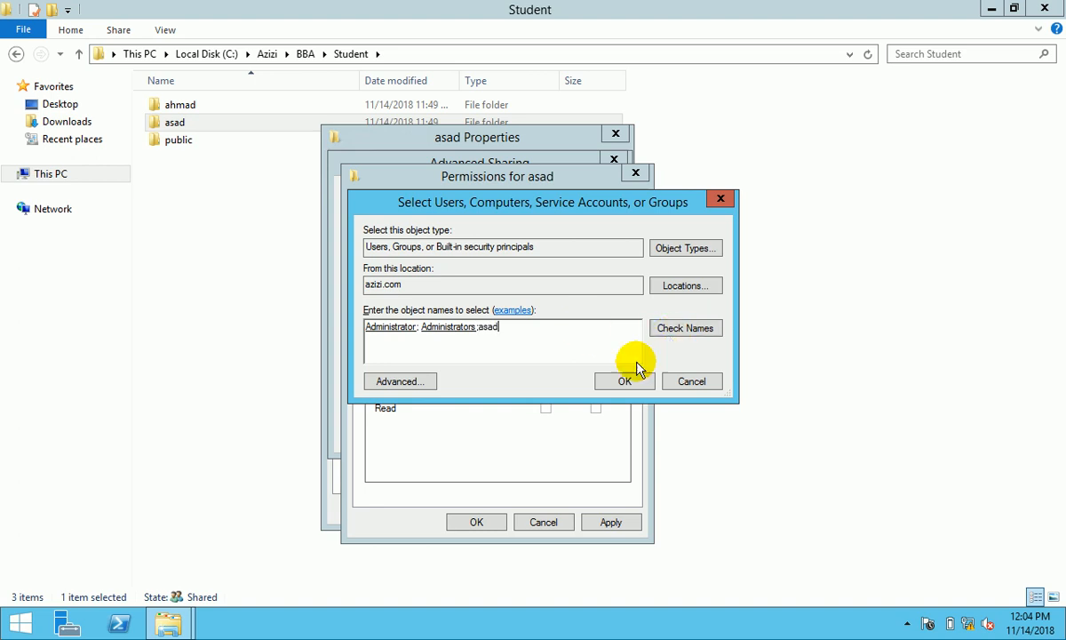
pyautogui.click(625, 382)
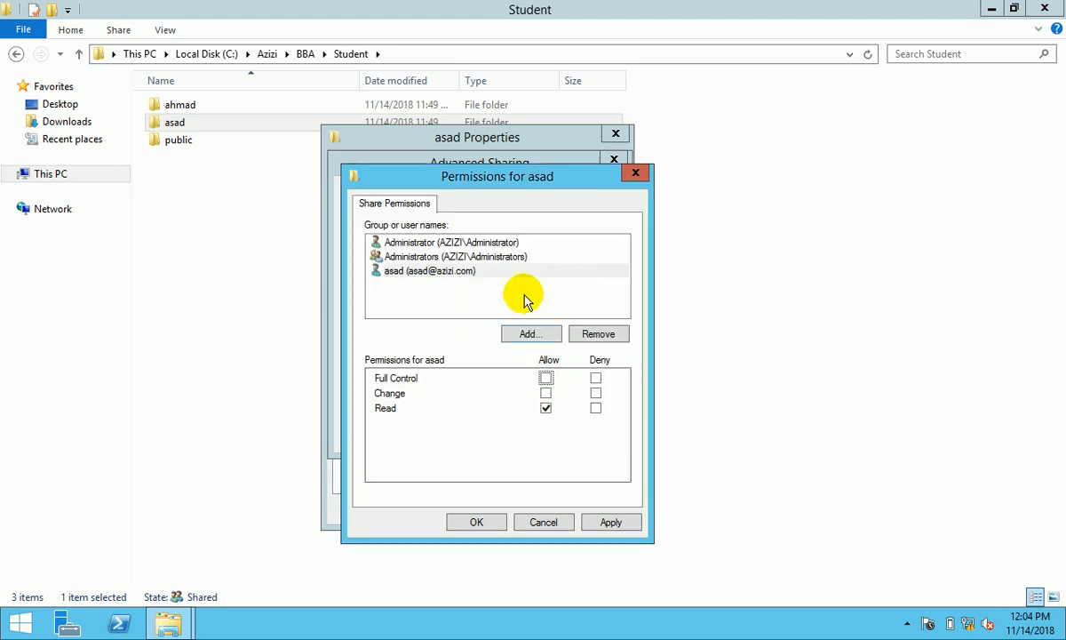
# - Grant Administrators, Administrator and the student Full Control, then confirm the sharing settings
pyautogui.click(464, 256)
pyautogui.click(545, 378)
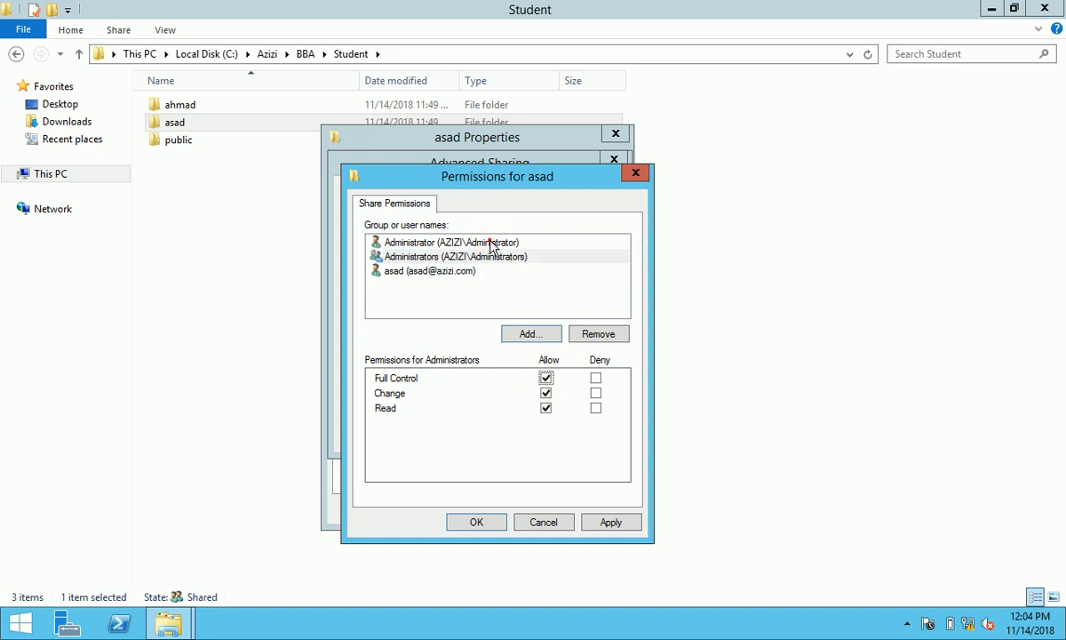
pyautogui.click(488, 242)
pyautogui.click(545, 378)
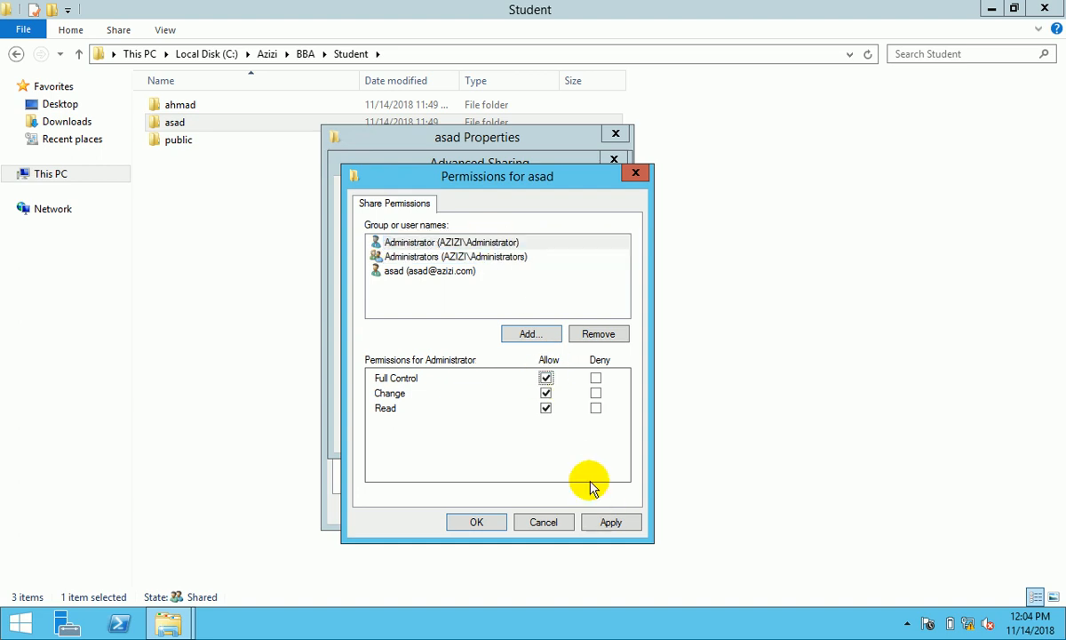
pyautogui.click(454, 271)
pyautogui.click(546, 378)
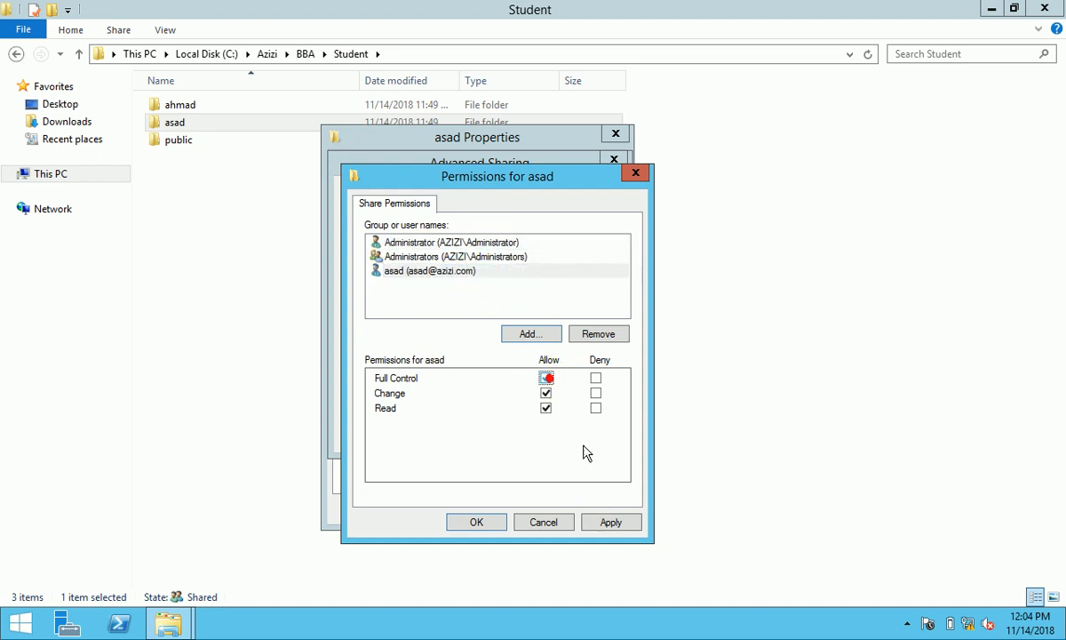
pyautogui.click(610, 522)
pyautogui.click(485, 524)
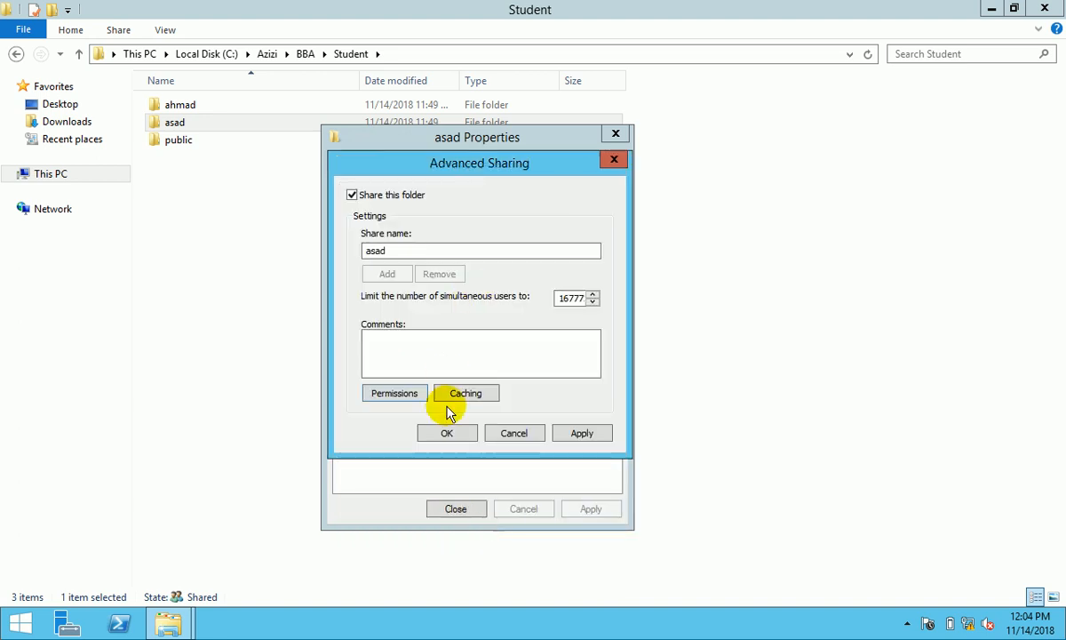
pyautogui.click(464, 439)
# - Review the folder's Security permissions without changes and close its properties
pyautogui.click(436, 165)
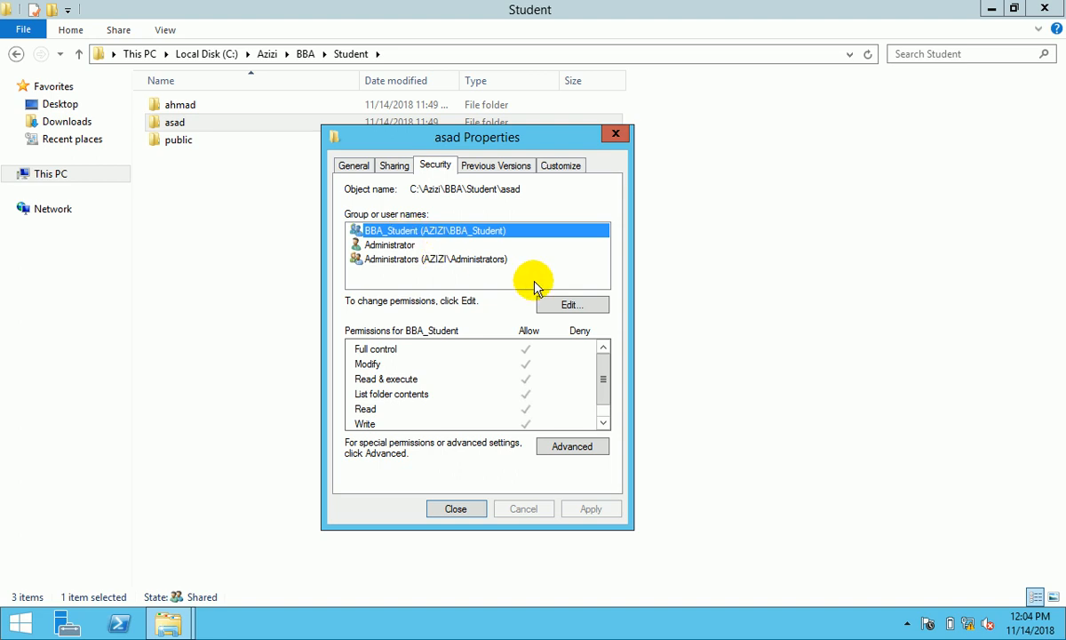
pyautogui.click(561, 303)
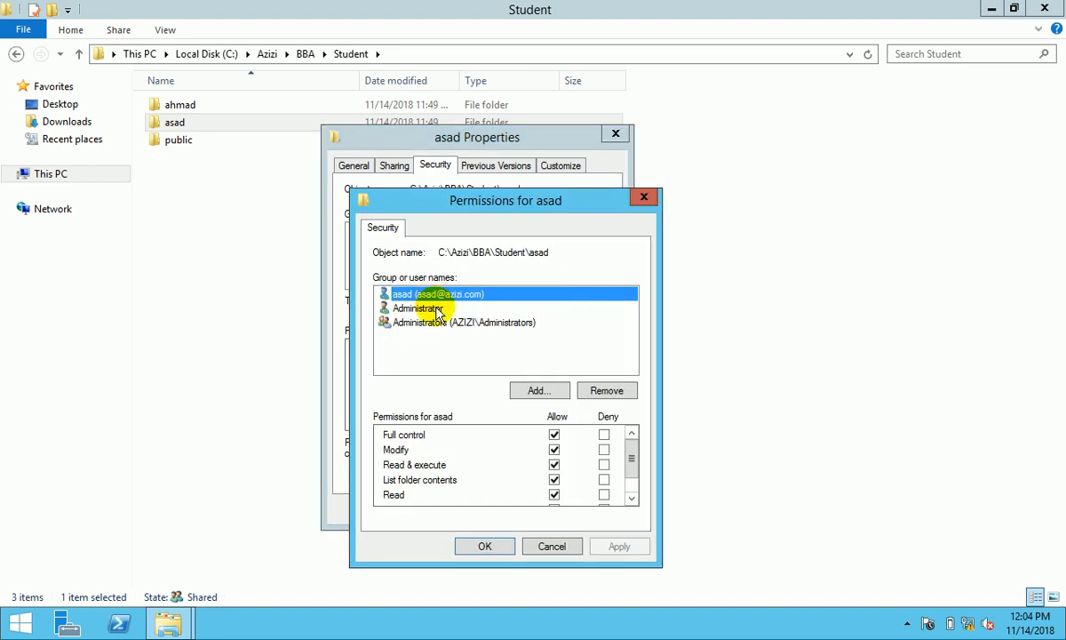
pyautogui.click(485, 552)
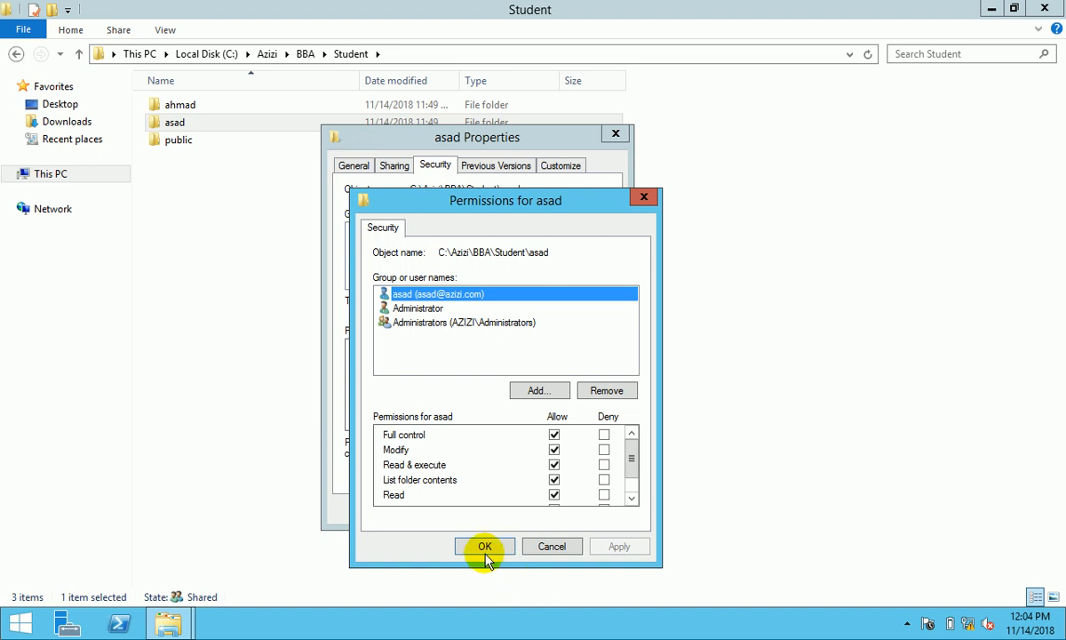
pyautogui.click(456, 510)
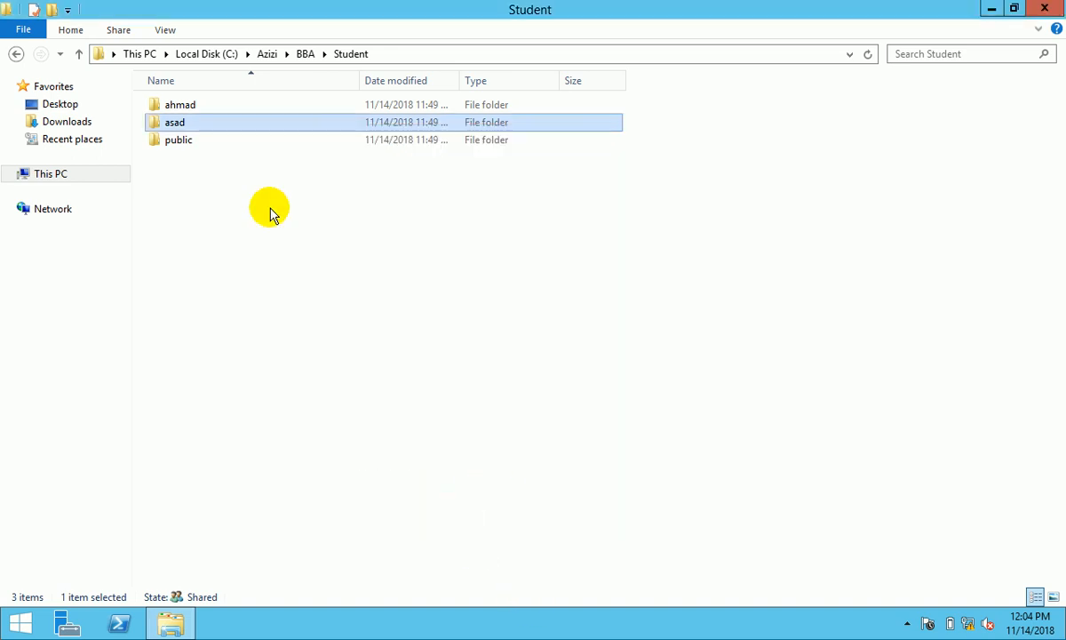
# - Share the Student\public folder with the listed accounts through its Sharing tab wizard
pyautogui.rightClick(182, 139)
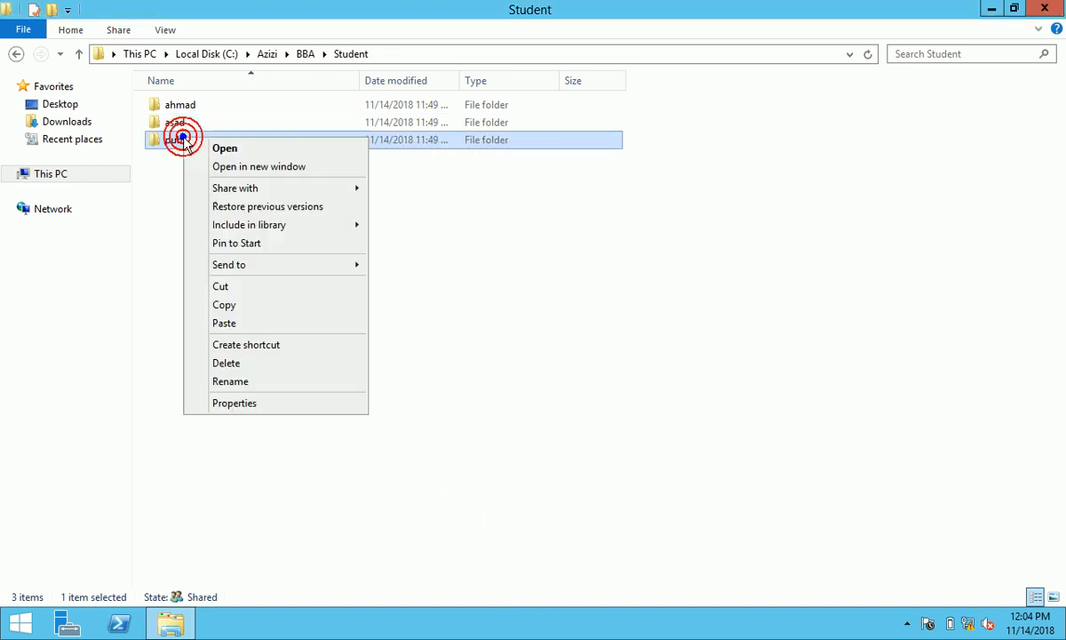
pyautogui.click(236, 403)
pyautogui.click(258, 177)
pyautogui.click(251, 291)
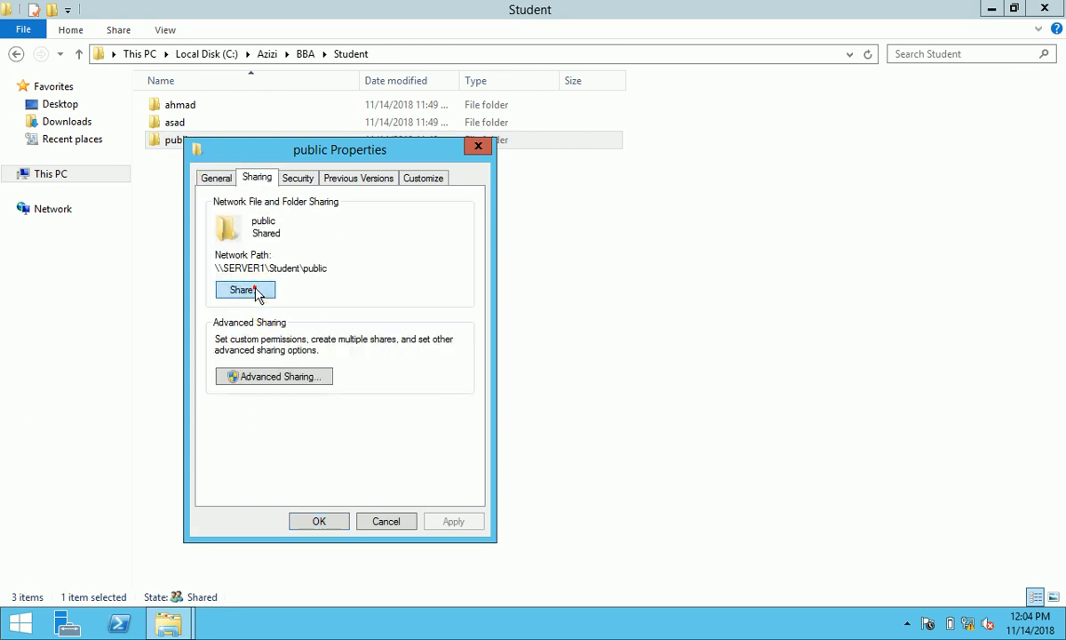
pyautogui.click(494, 513)
pyautogui.click(569, 515)
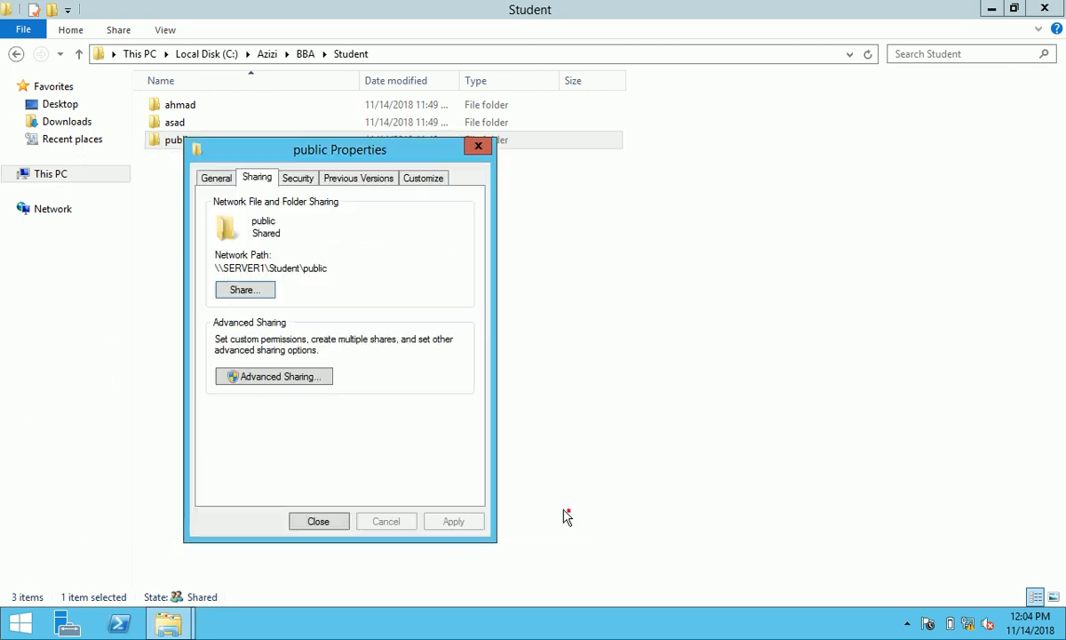
# - Enable advanced sharing as public2 and remove Everyone from its share permissions
pyautogui.click(298, 382)
pyautogui.click(240, 208)
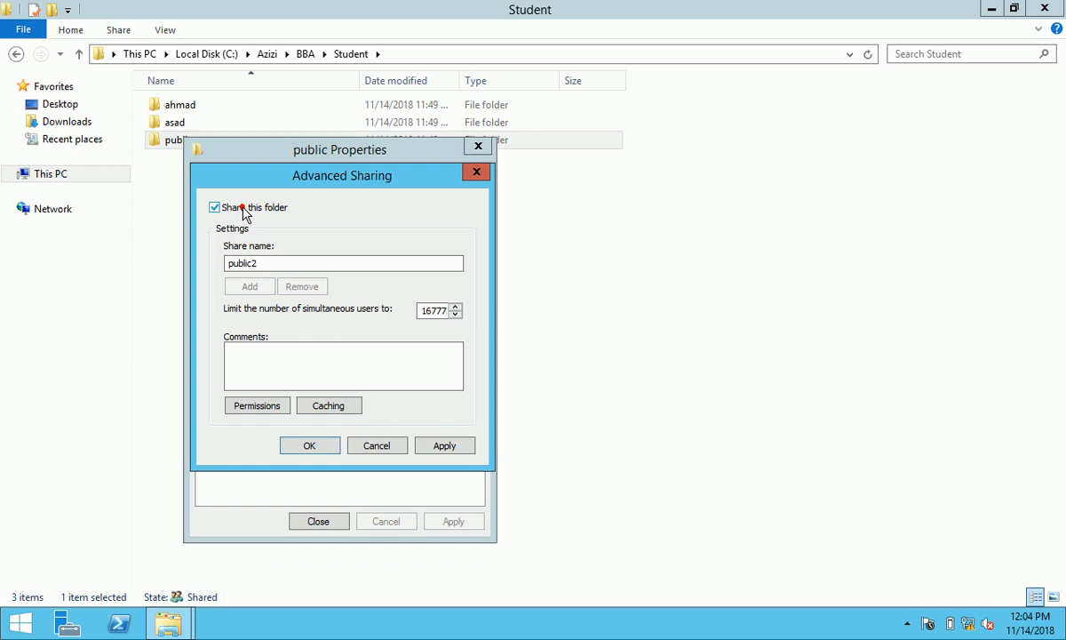
pyautogui.click(270, 402)
pyautogui.click(462, 348)
pyautogui.click(396, 345)
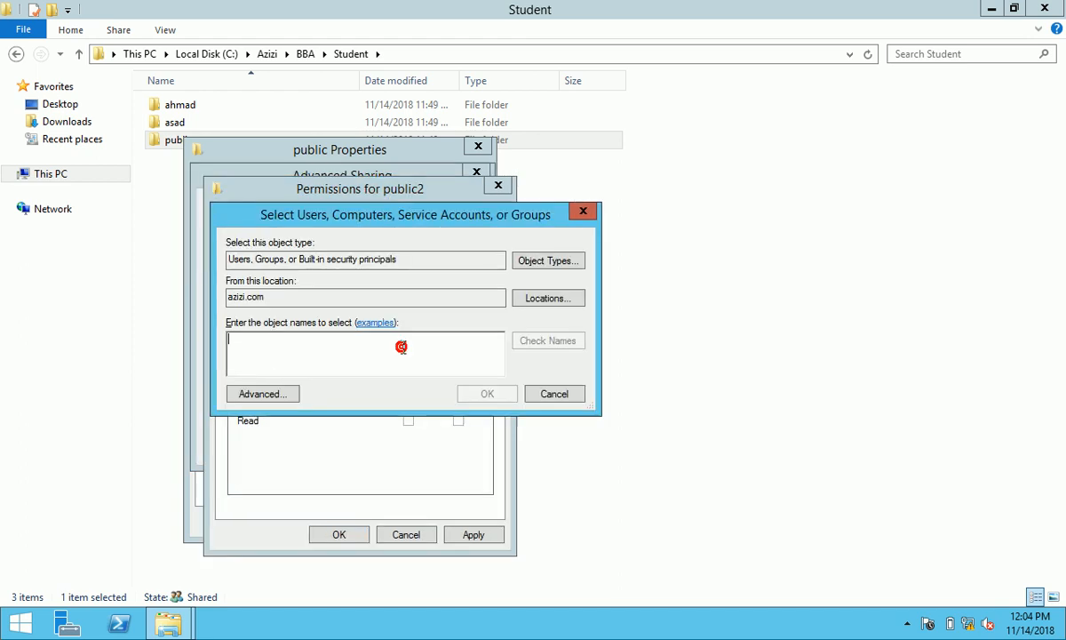
# - Add Administrator, Administrators and BBA_Student to the public2 share permissions
pyautogui.write('adm')
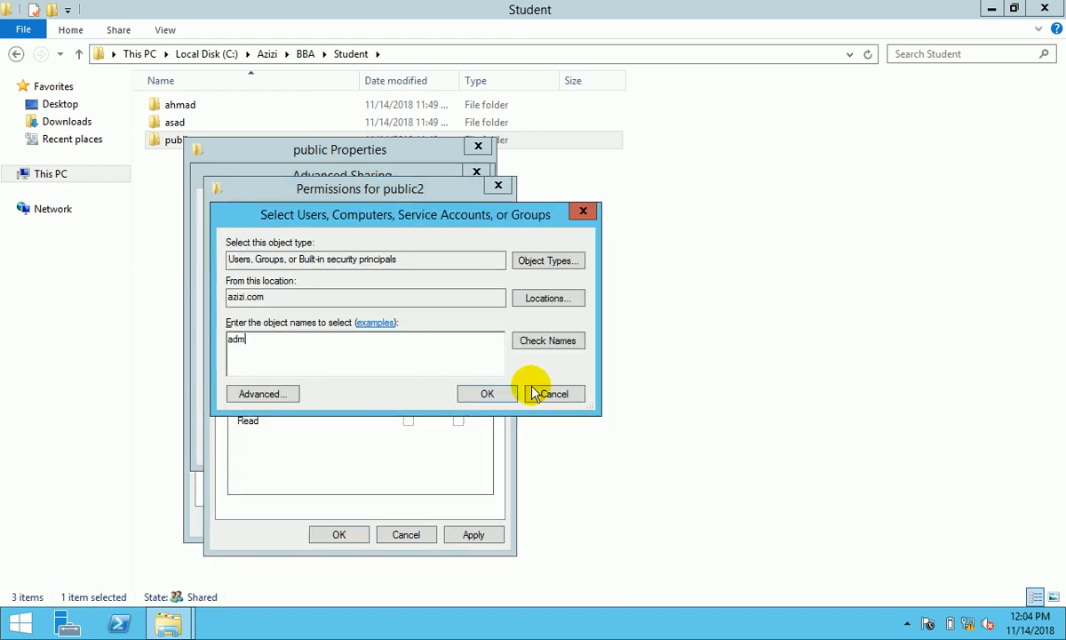
pyautogui.click(547, 342)
pyautogui.click(386, 341)
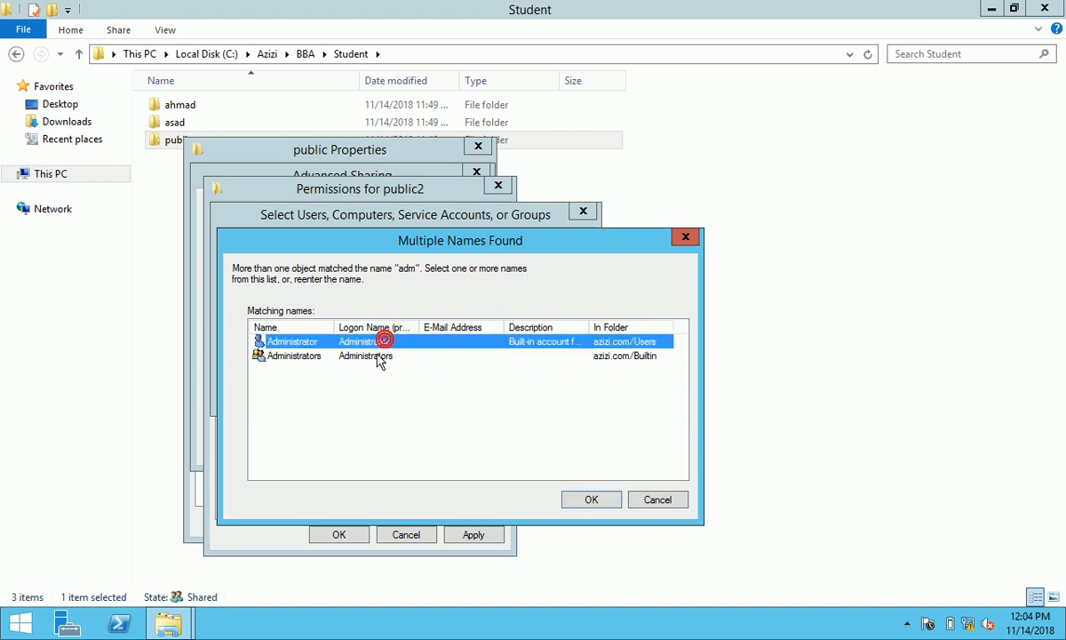
pyautogui.keyDown('shift'); pyautogui.click(376, 356); pyautogui.keyUp('shift')
pyautogui.click(589, 501)
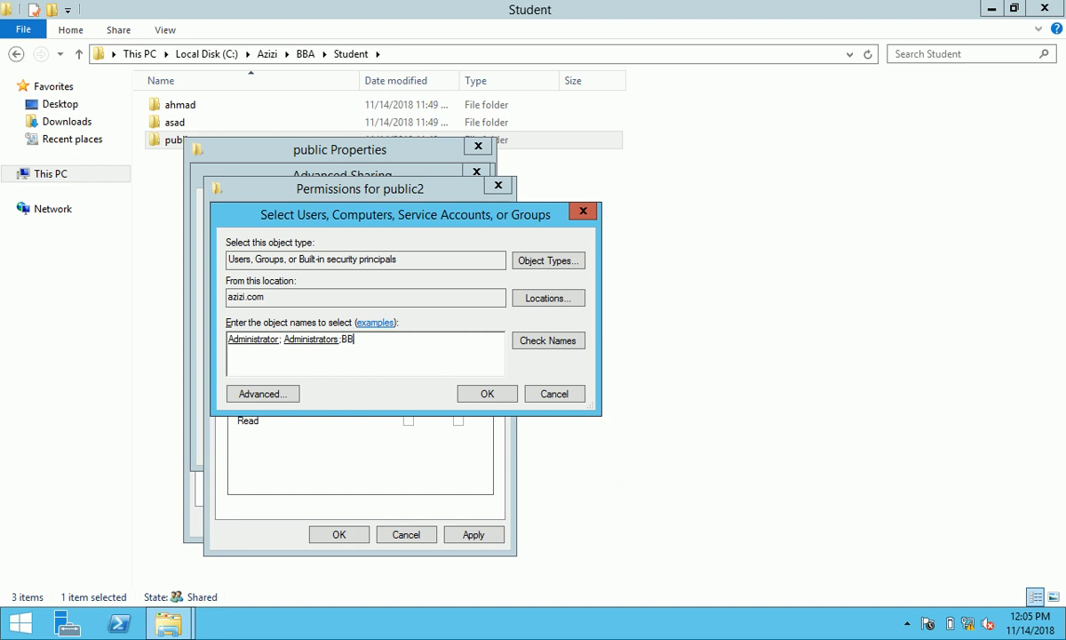
pyautogui.write('tudent')
pyautogui.click(487, 393)
# - Give BBA_Student and Administrator Full Control on public2 and save the sharing settings
pyautogui.click(409, 391)
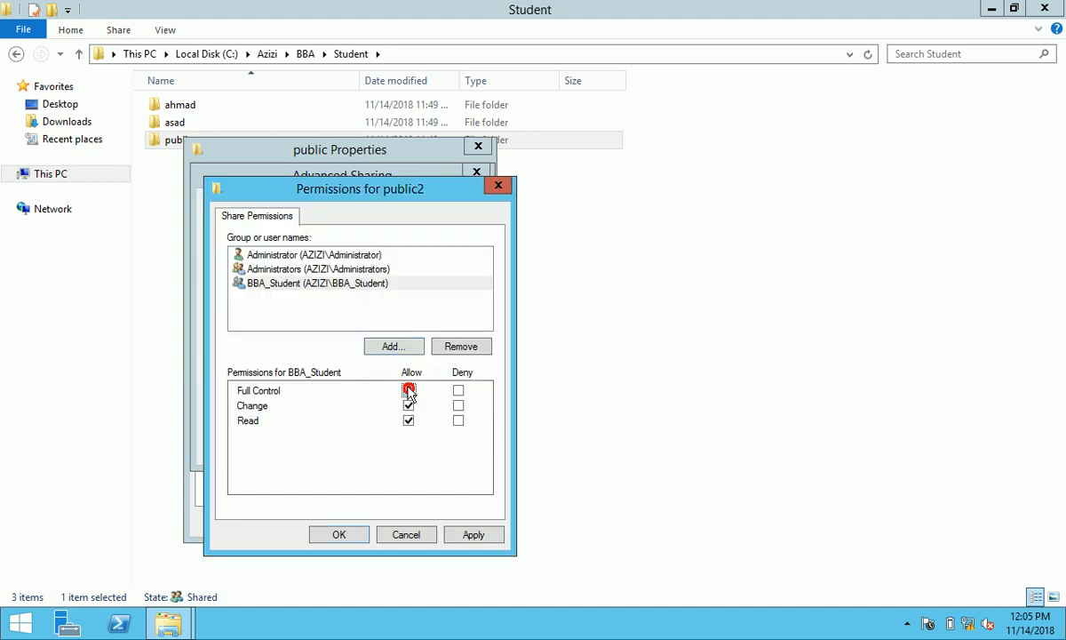
pyautogui.click(344, 268)
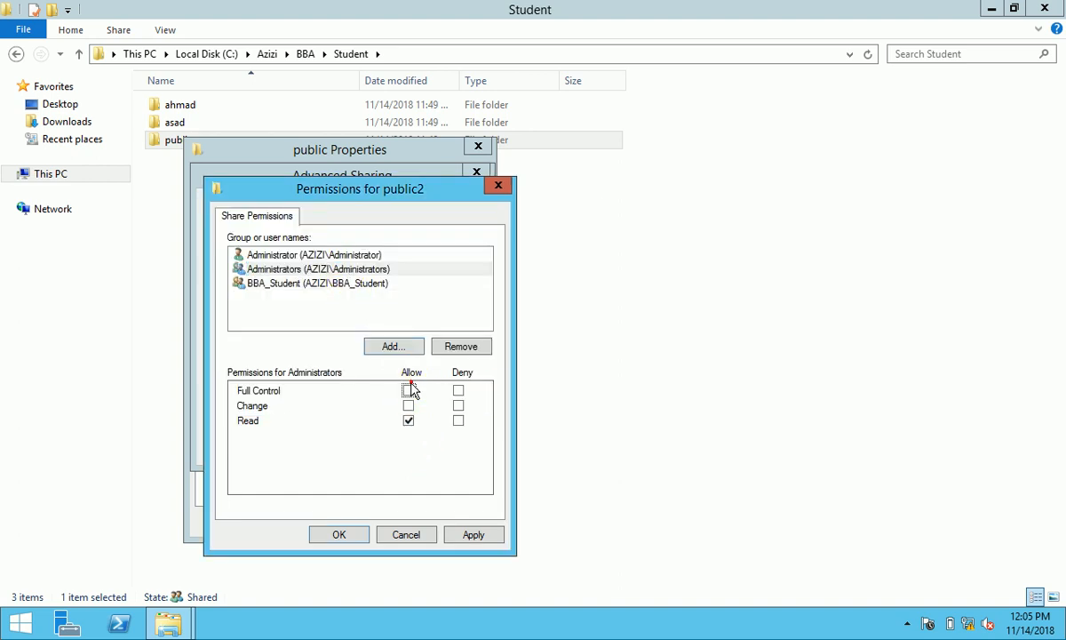
pyautogui.click(366, 254)
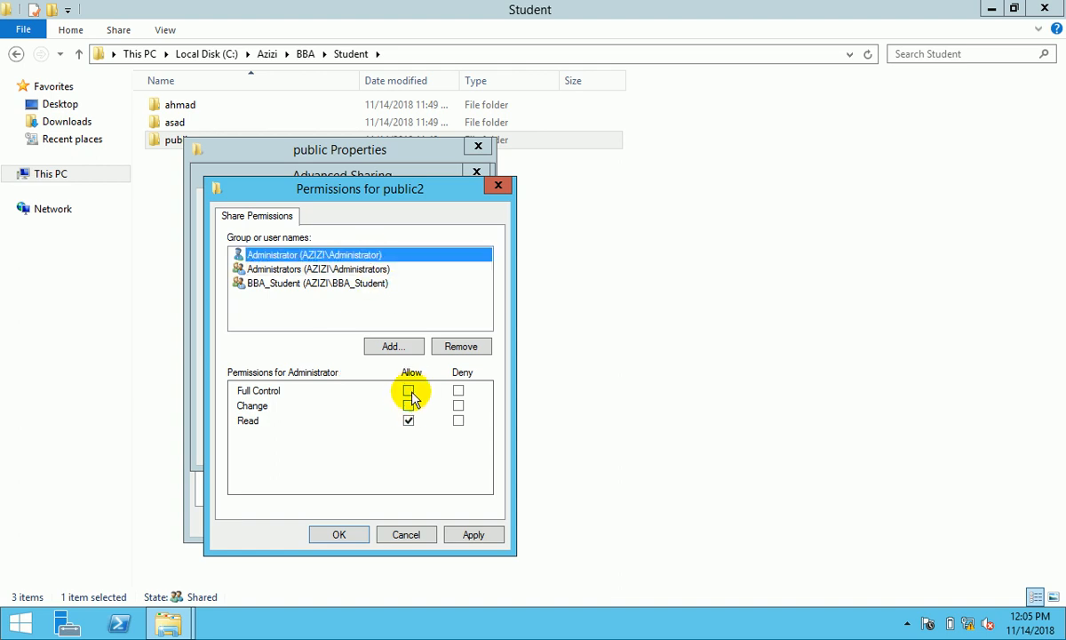
pyautogui.click(408, 391)
pyautogui.click(475, 534)
pyautogui.click(339, 534)
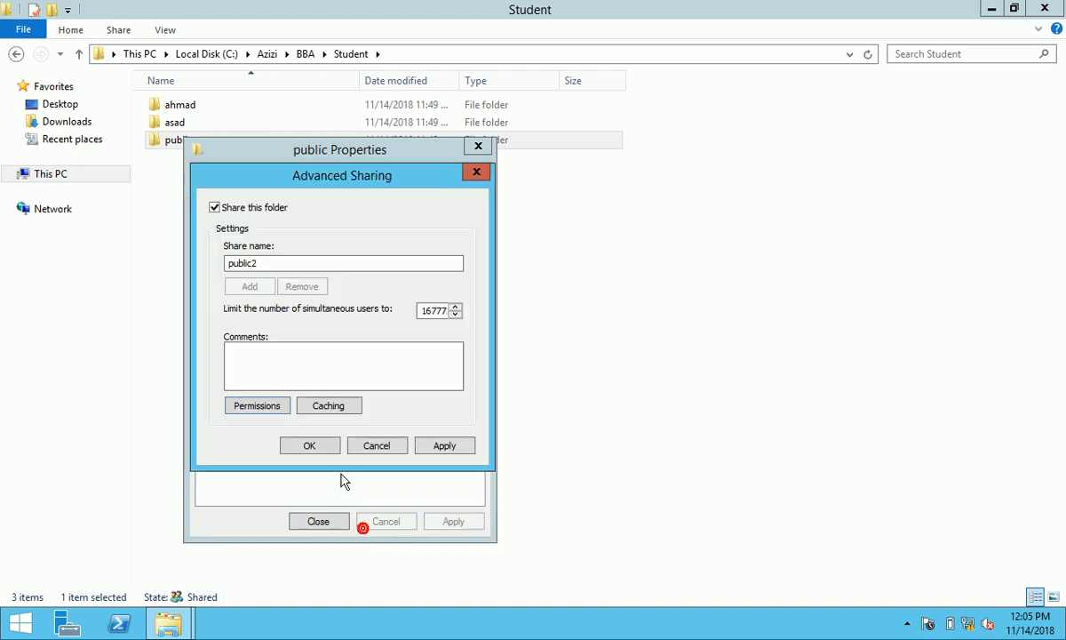
pyautogui.click(313, 446)
# - Check the Security tab, close the properties and go back to the BBA folder
pyautogui.click(297, 178)
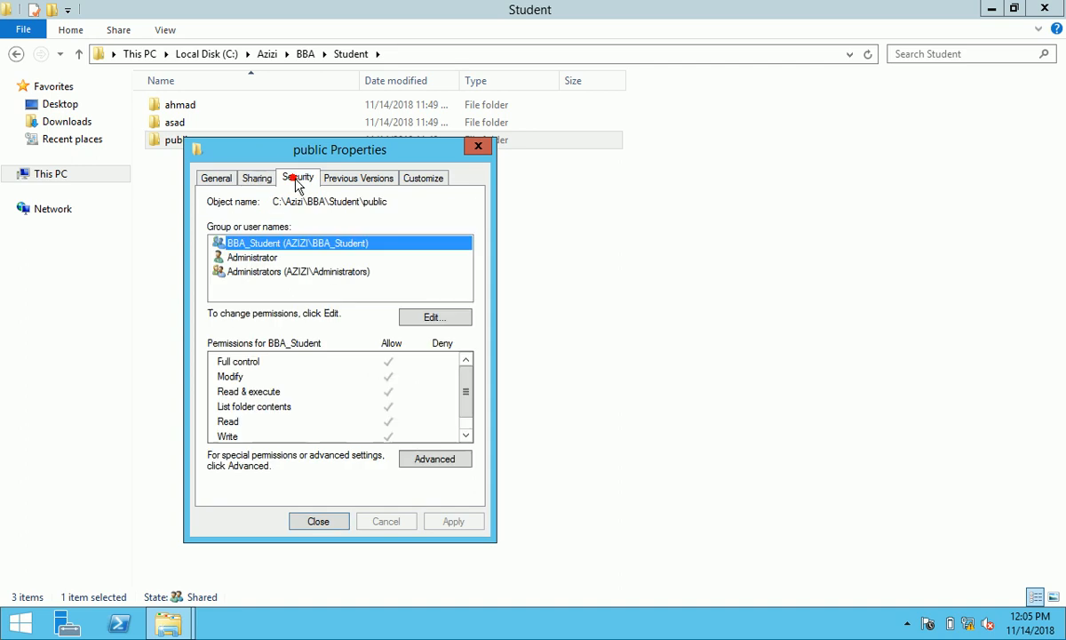
pyautogui.click(320, 521)
pyautogui.click(15, 54)
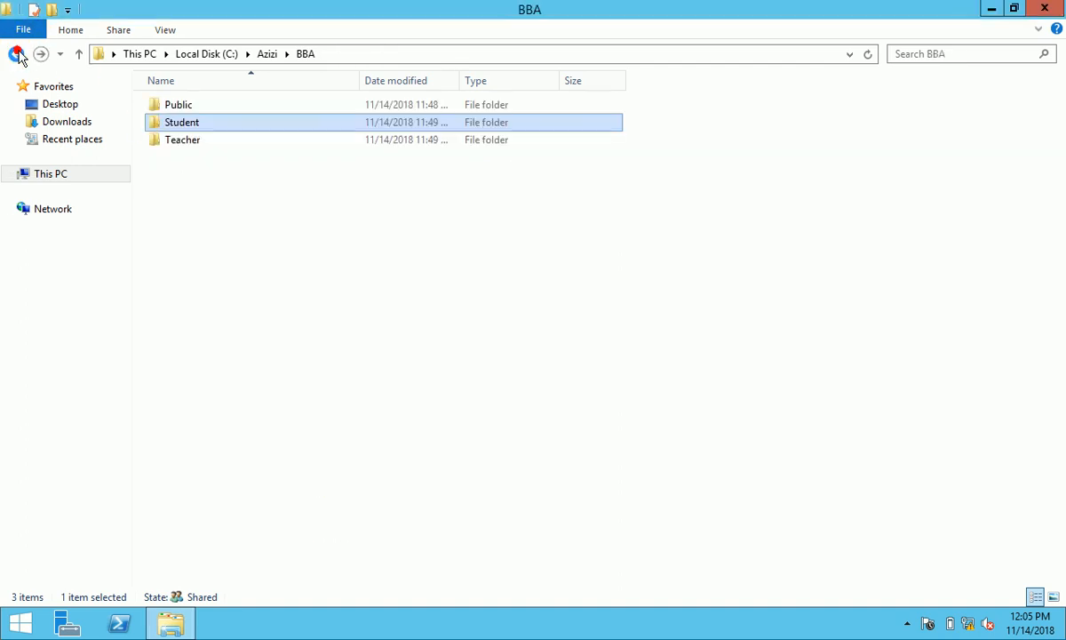
# - In BBA\Teacher, share the Public folder with Administrator, Administrators and BBA_Teacher via the Share wizard
pyautogui.doubleClick(187, 146)
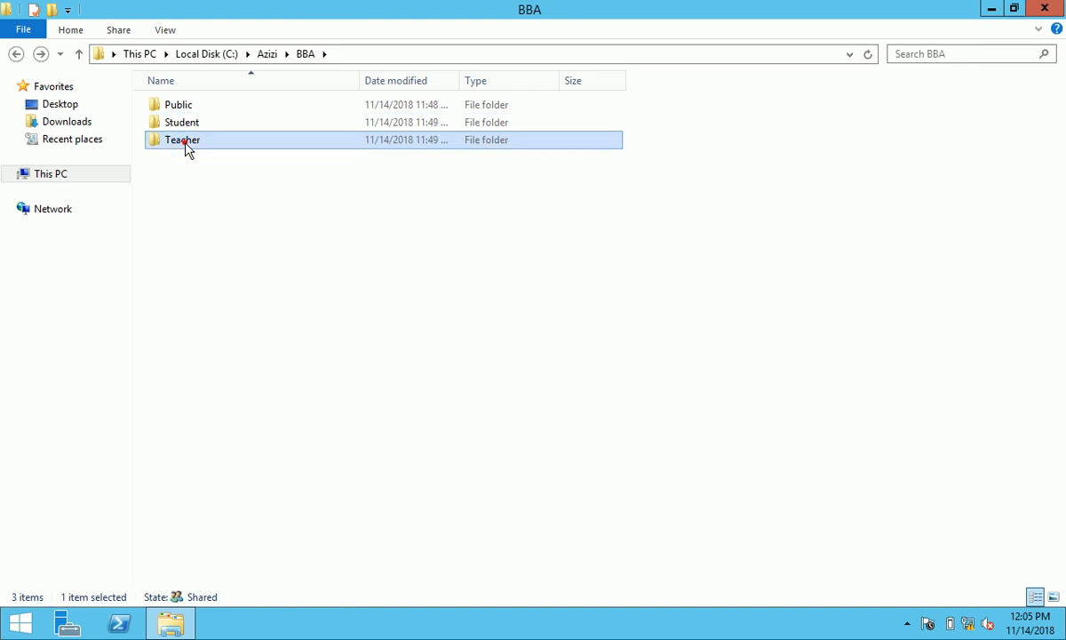
pyautogui.click(16, 55)
pyautogui.doubleClick(197, 148)
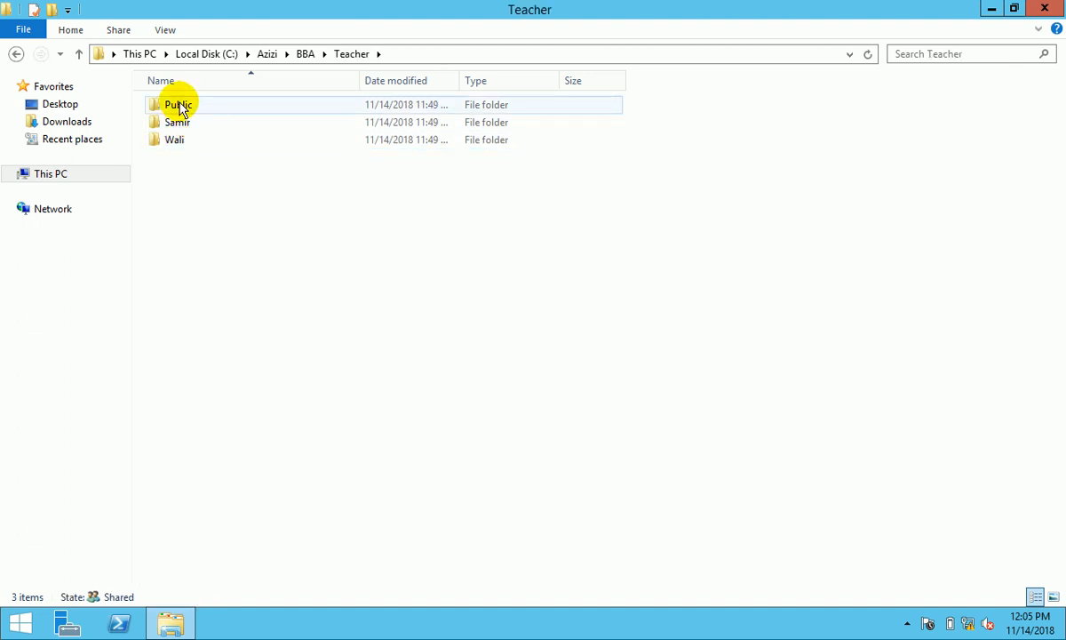
pyautogui.rightClick(177, 104)
pyautogui.click(288, 368)
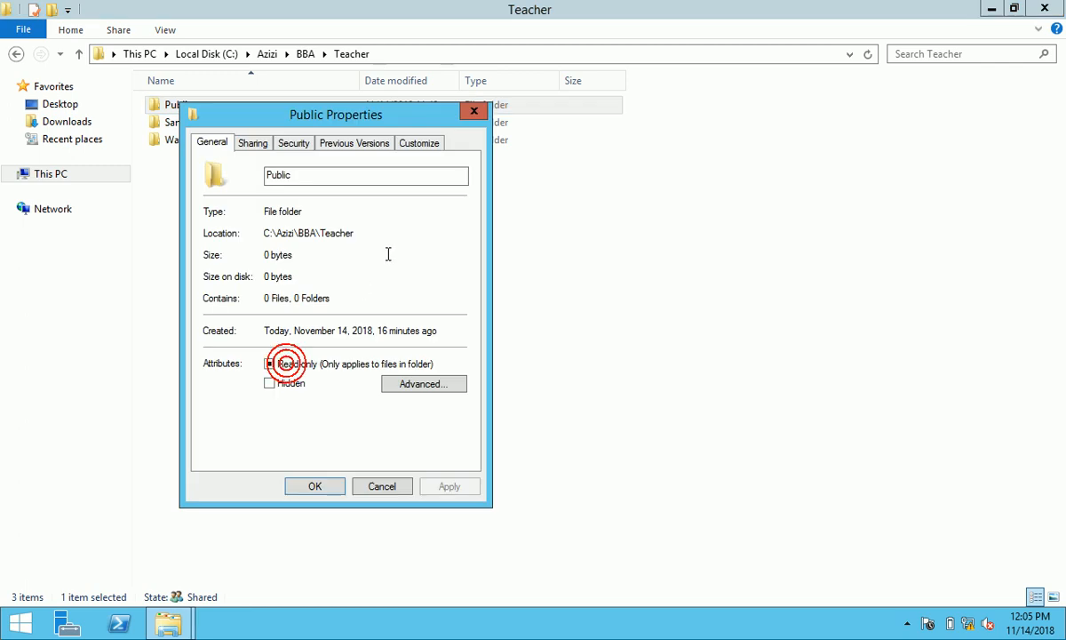
pyautogui.click(252, 142)
pyautogui.moveTo(388, 123); pyautogui.dragTo(520, 125)
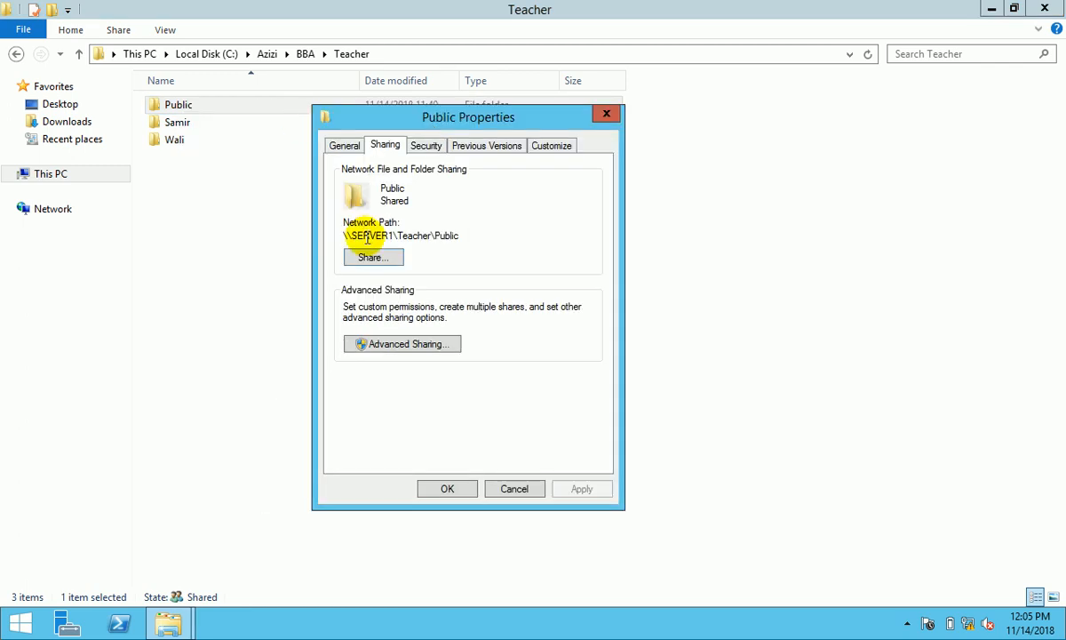
pyautogui.click(373, 257)
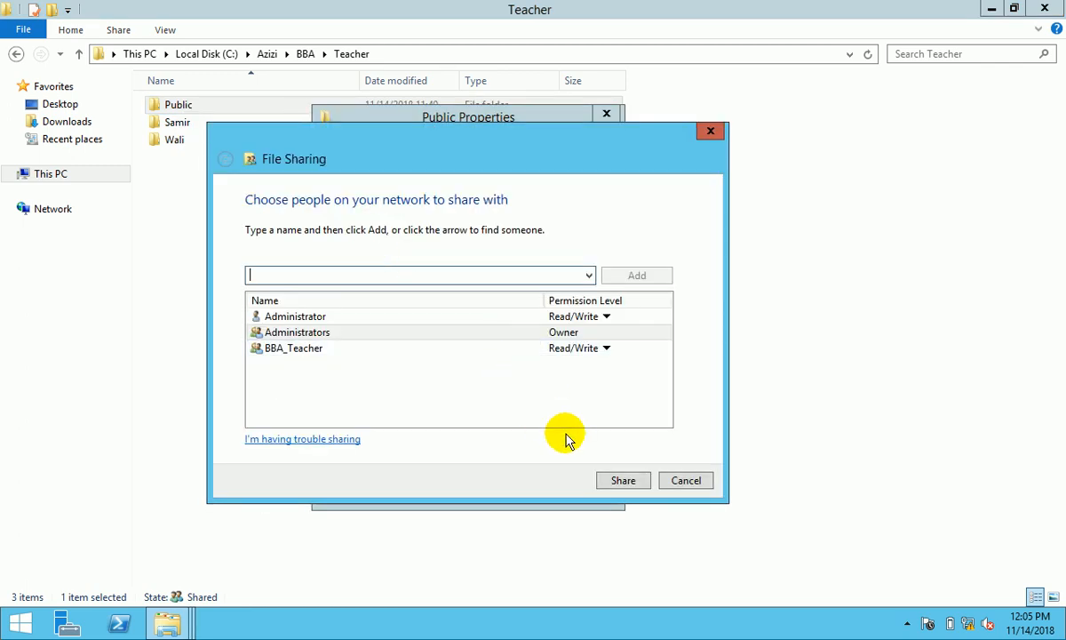
pyautogui.click(623, 481)
pyautogui.click(666, 483)
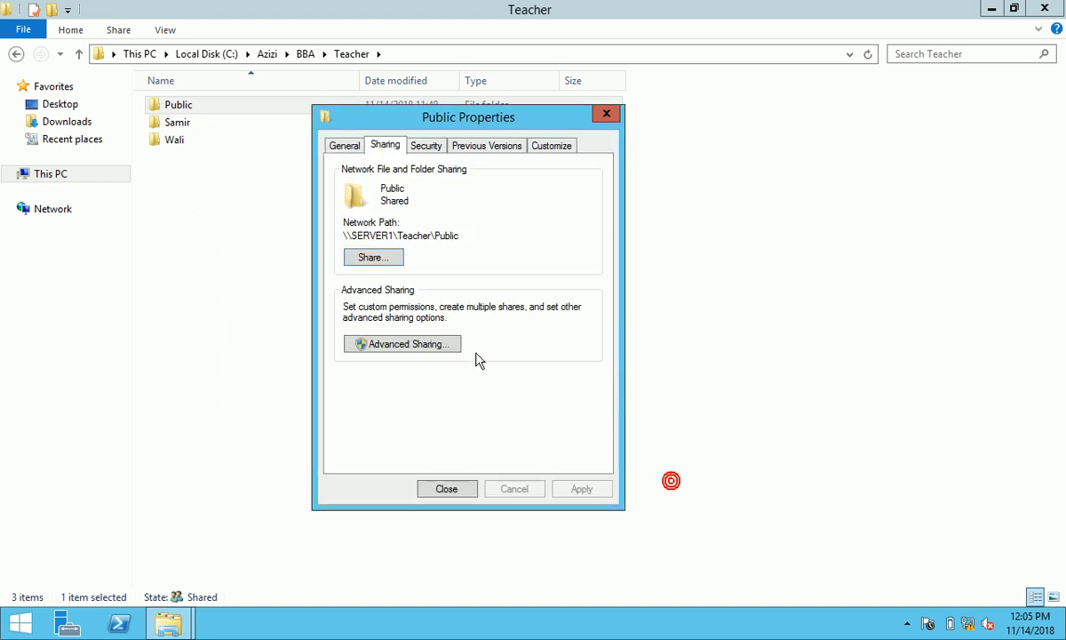
# - Enable advanced sharing as Public3 and remove Everyone from its share permissions
pyautogui.click(425, 340)
pyautogui.click(366, 174)
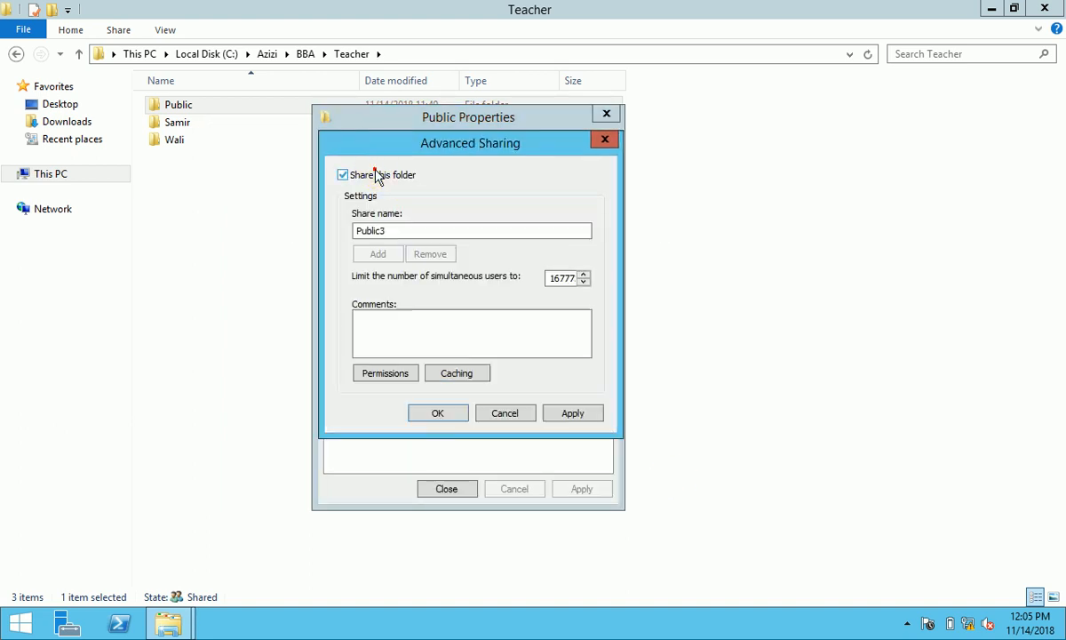
pyautogui.click(391, 374)
pyautogui.click(565, 317)
pyautogui.click(521, 314)
# - Add Administrator, Administrators and BBA_Teacher to the Public3 share permissions
pyautogui.write('a')
pyautogui.click(684, 302)
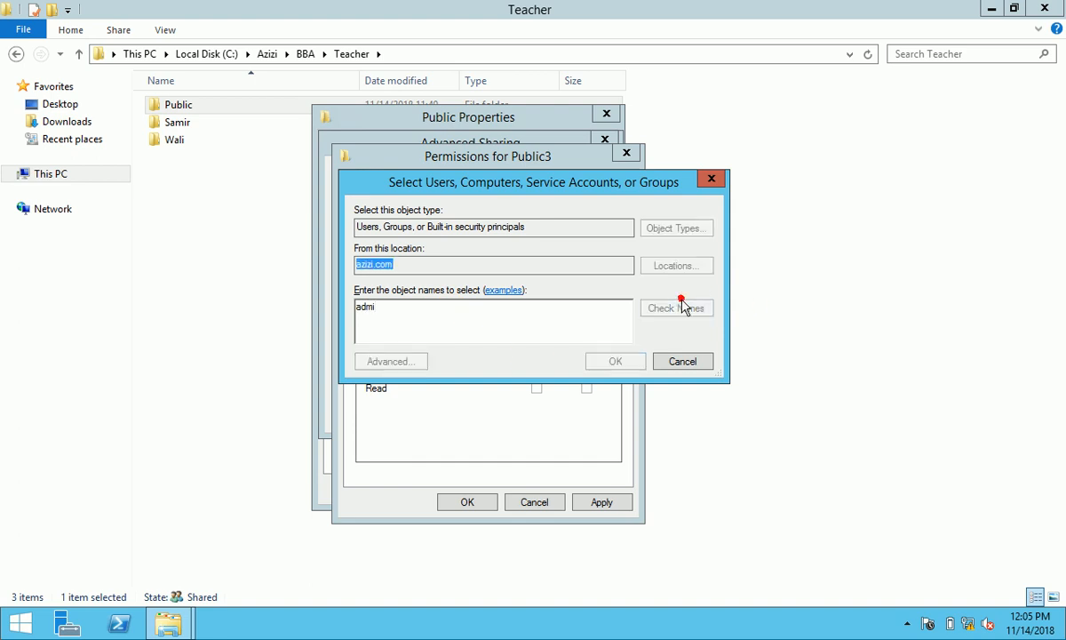
pyautogui.click(464, 311)
pyautogui.click(447, 318)
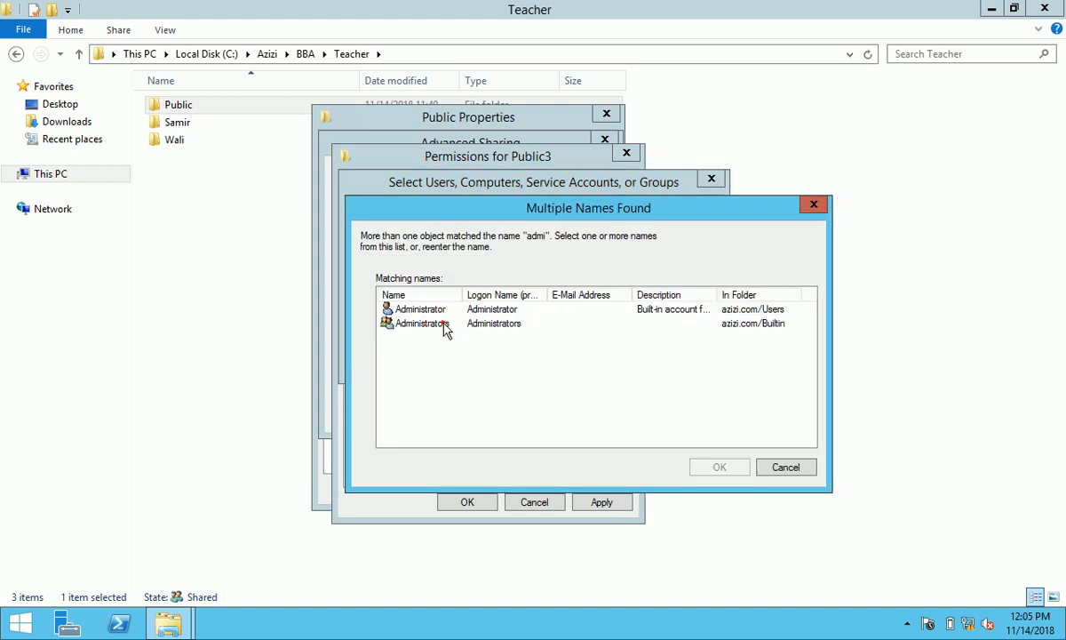
pyautogui.click(442, 323)
pyautogui.click(436, 309)
pyautogui.keyDown('shift'); pyautogui.click(469, 326); pyautogui.keyUp('shift')
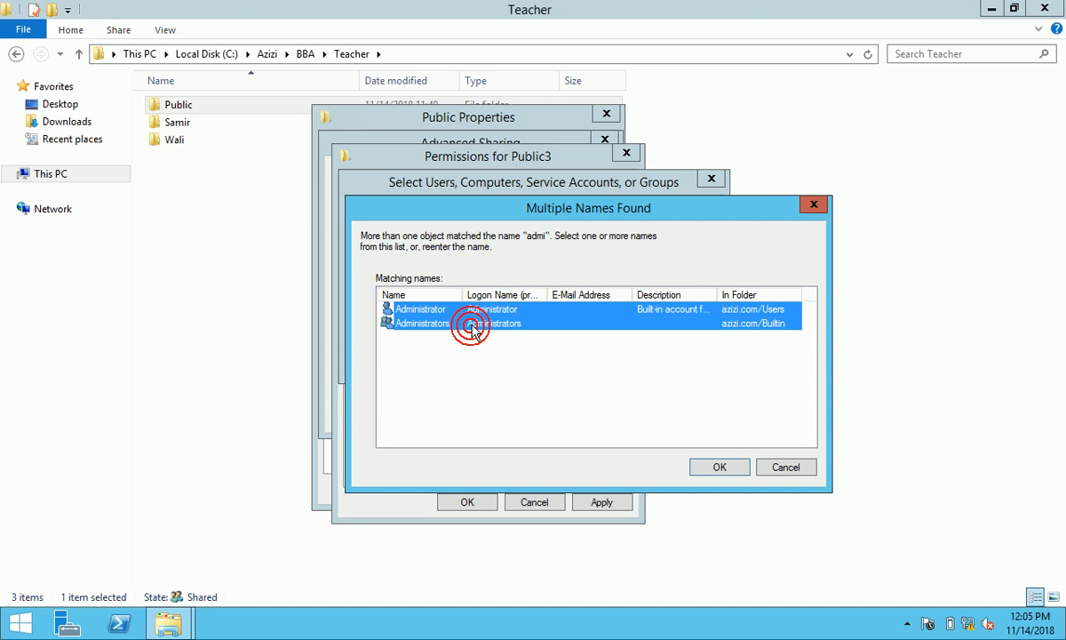
pyautogui.click(716, 466)
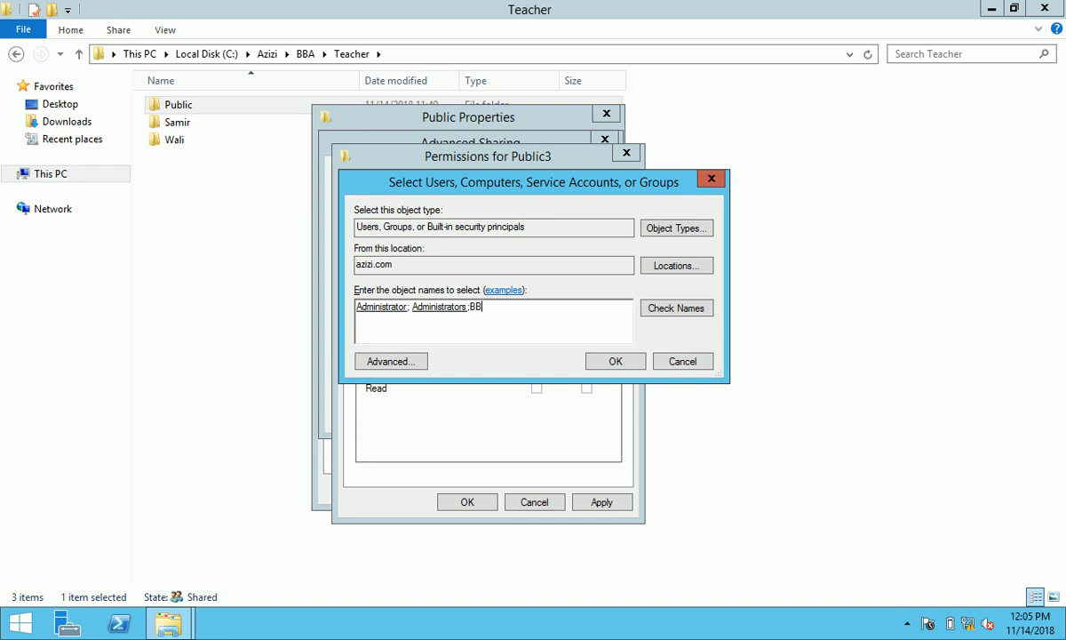
pyautogui.write('BBA_teacher')
pyautogui.click(675, 307)
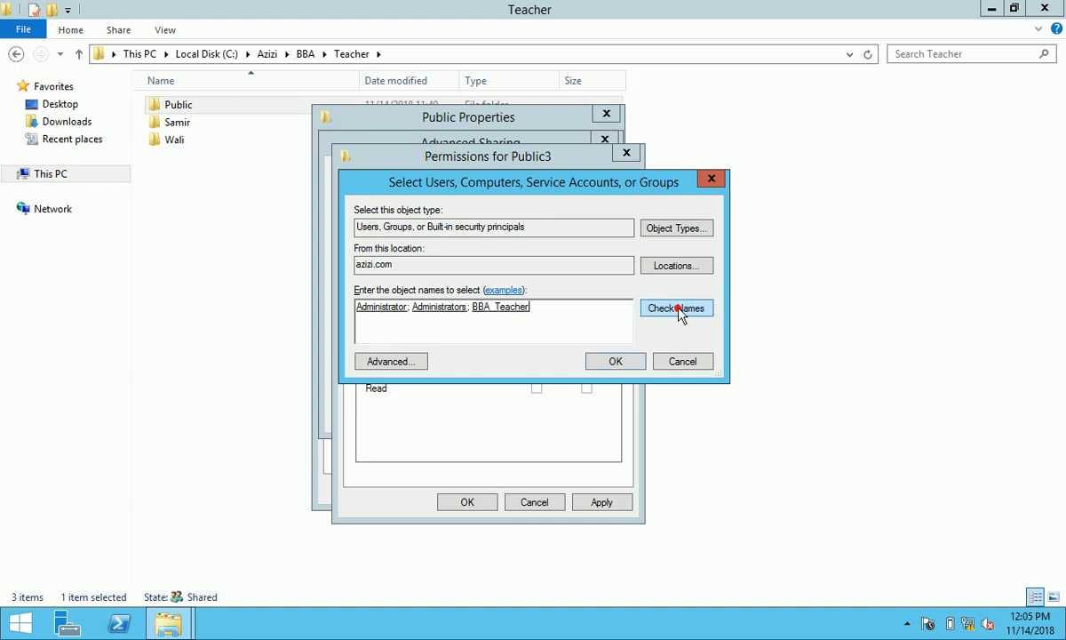
pyautogui.click(615, 361)
# - Give BBA_Teacher, Administrators and Administrator Full Control and save the Public3 share
pyautogui.click(537, 358)
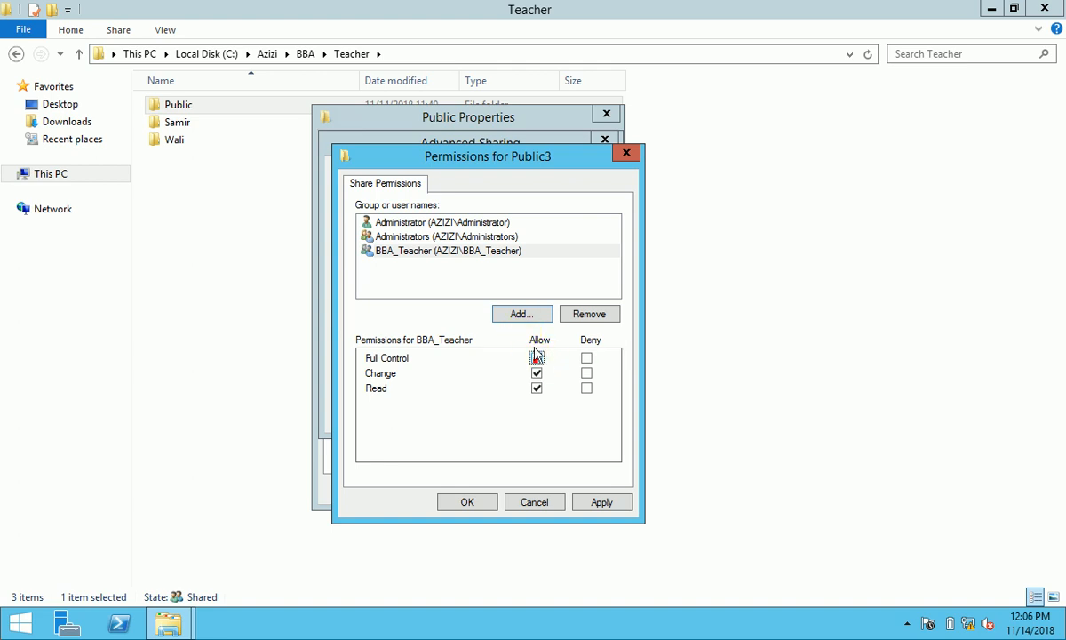
pyautogui.click(466, 237)
pyautogui.click(536, 358)
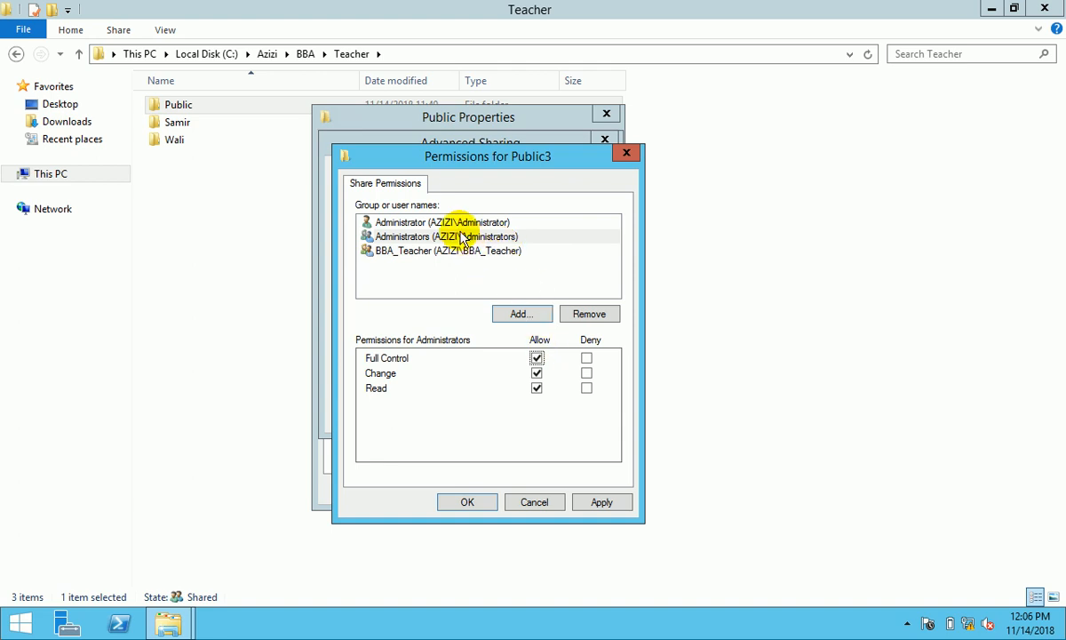
pyautogui.click(418, 222)
pyautogui.click(536, 357)
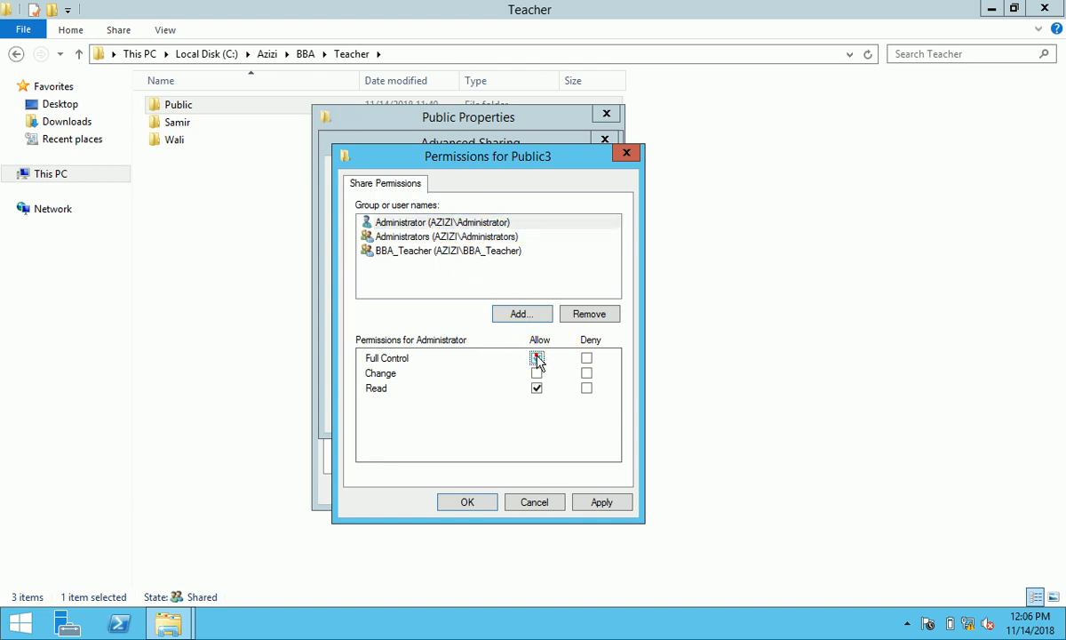
pyautogui.click(599, 502)
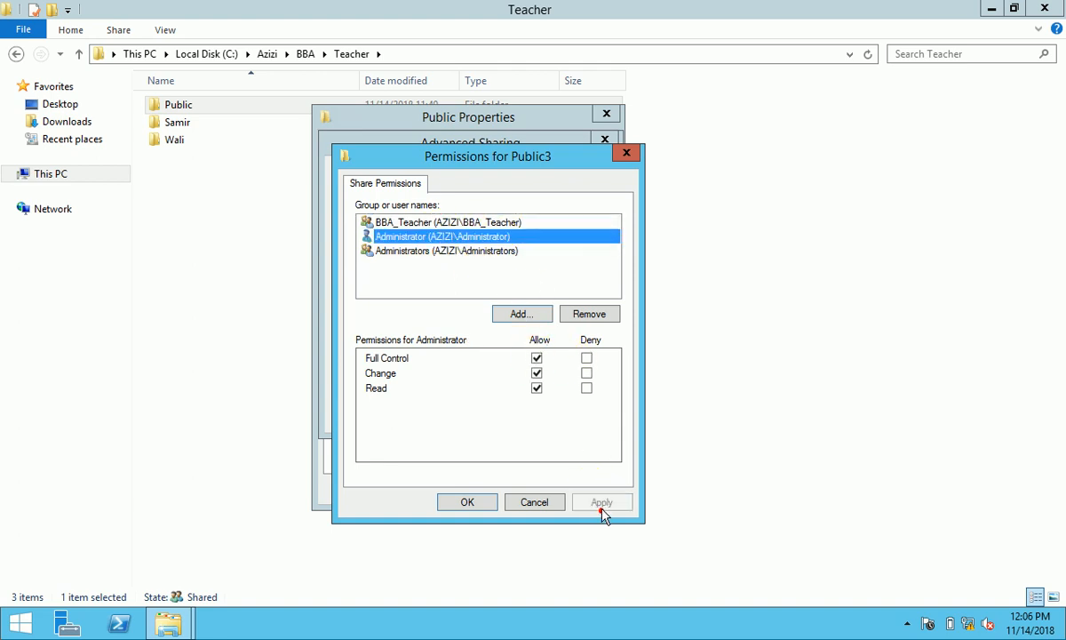
pyautogui.click(467, 502)
pyautogui.click(573, 414)
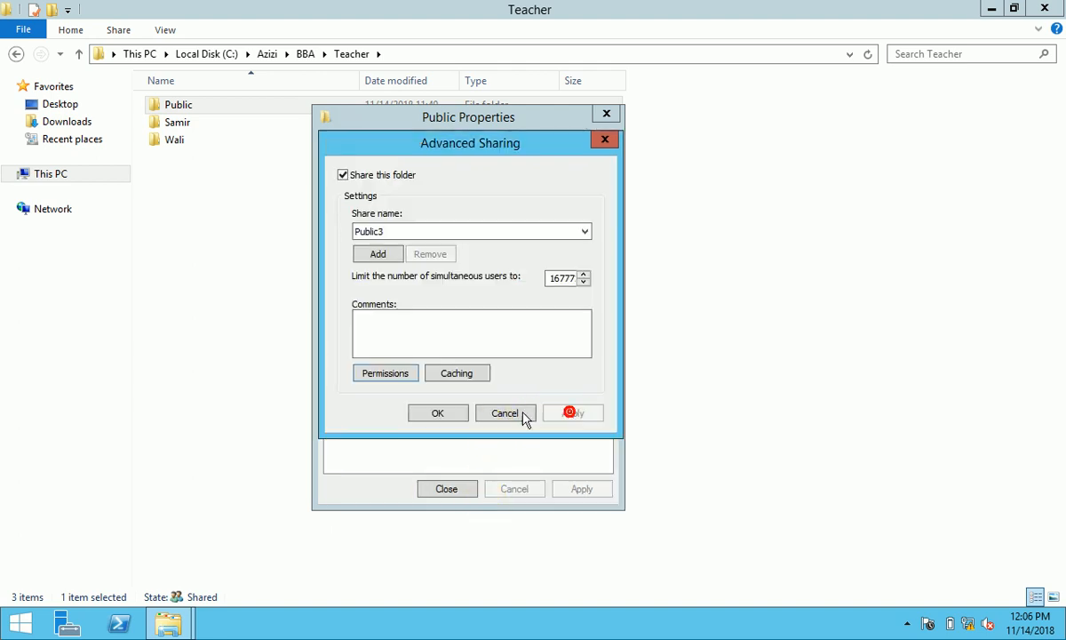
pyautogui.click(454, 412)
# - Recheck the Public3 share permissions, review the Security tab, and close the properties
pyautogui.click(414, 346)
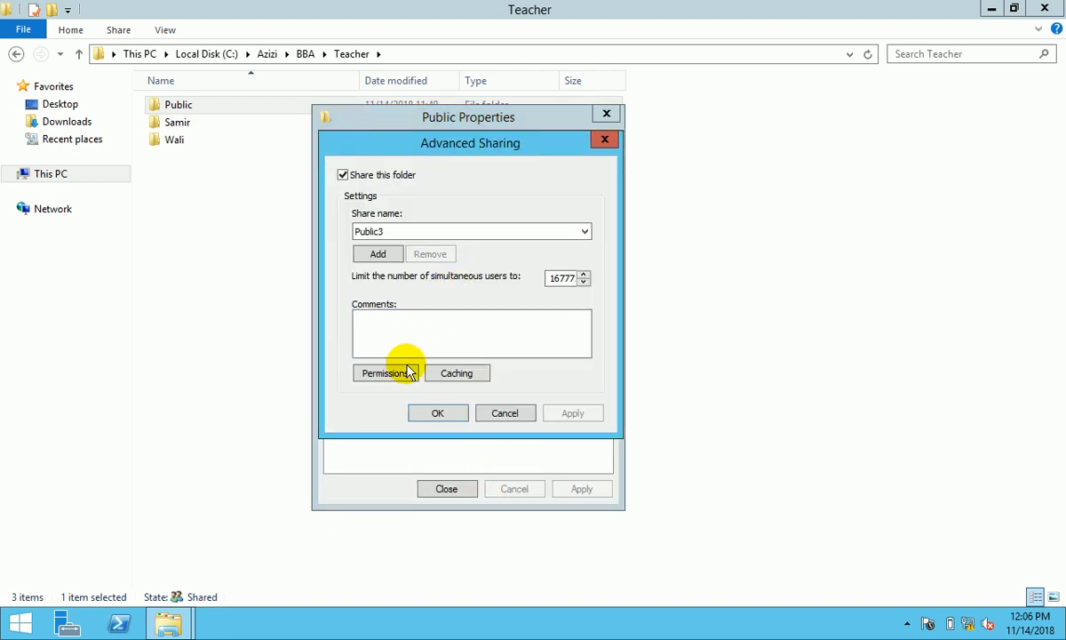
pyautogui.click(385, 373)
pyautogui.click(454, 237)
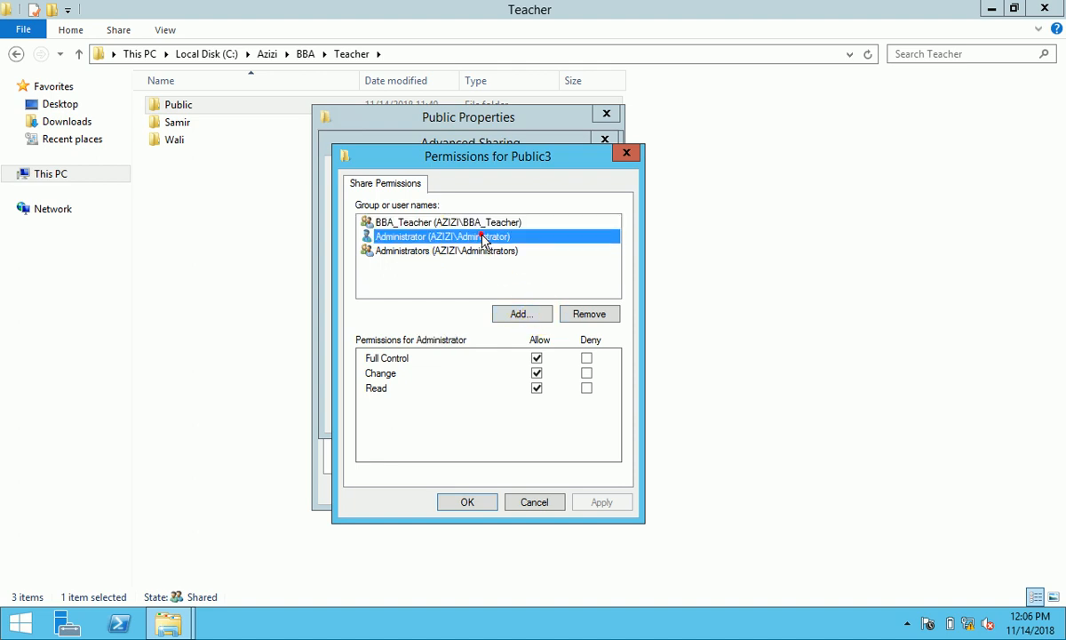
pyautogui.click(455, 251)
pyautogui.click(471, 503)
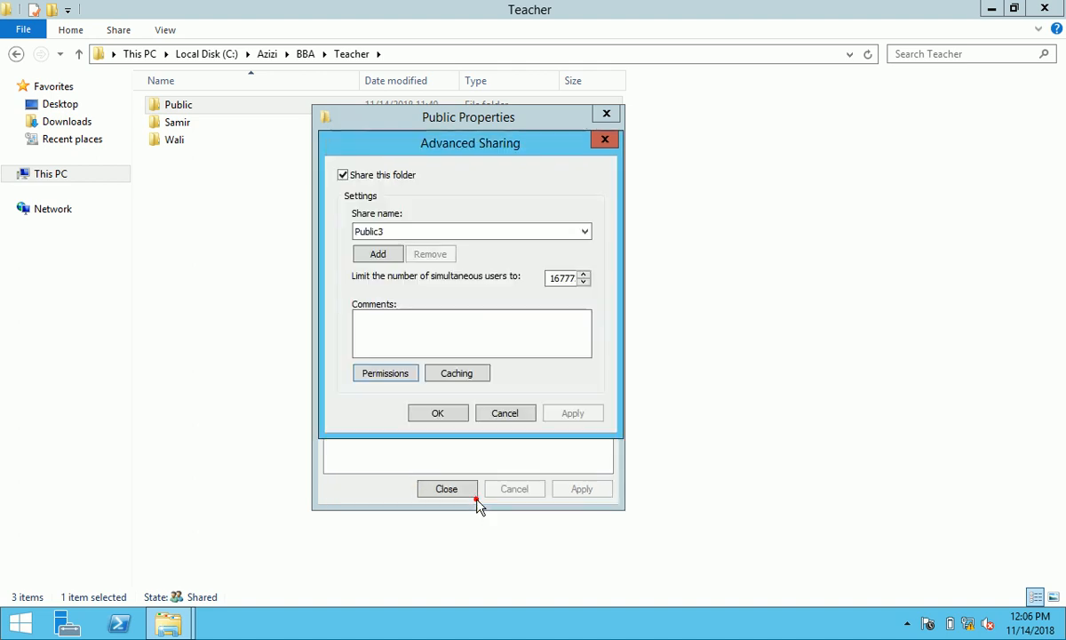
pyautogui.click(444, 414)
pyautogui.click(426, 144)
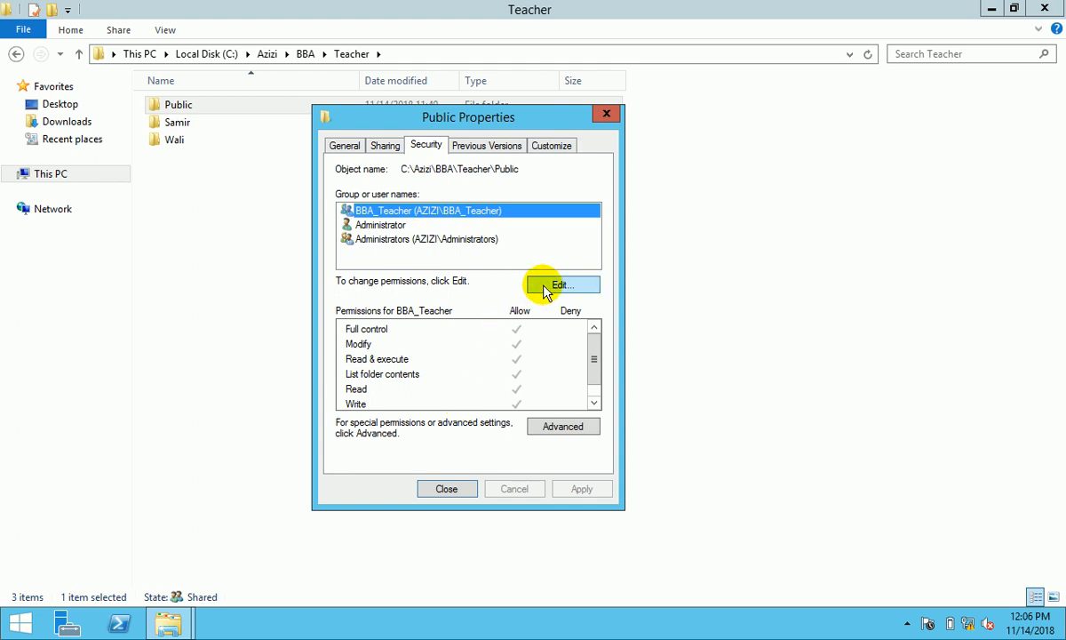
pyautogui.click(451, 489)
# - Start sharing the teacher's personal folder and remove BBA_Teacher from the sharing list
pyautogui.rightClick(183, 122)
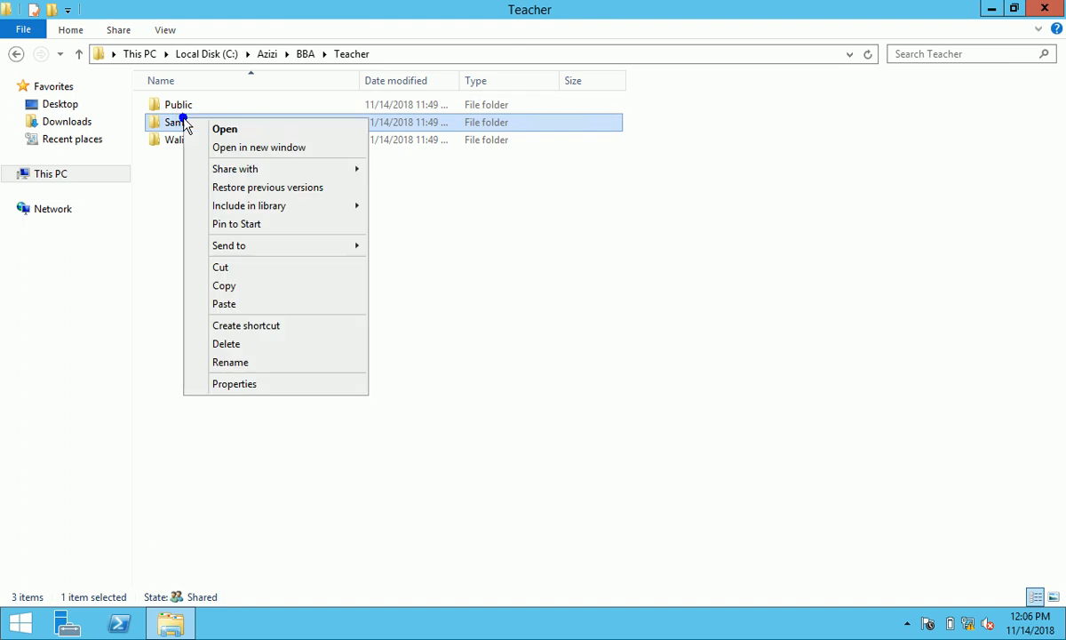
pyautogui.click(263, 383)
pyautogui.click(257, 162)
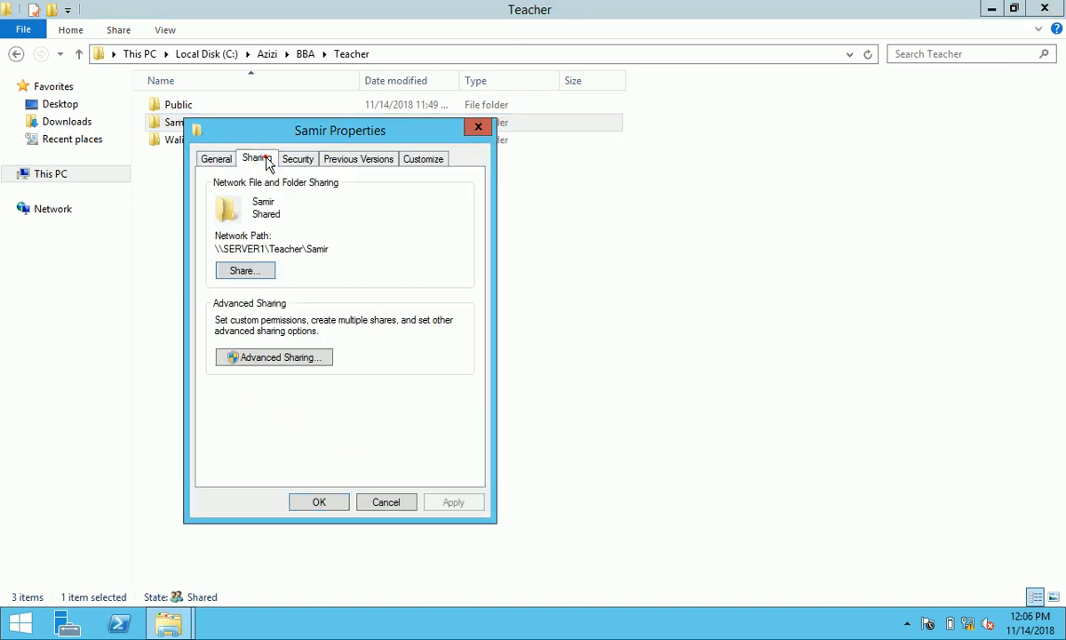
pyautogui.click(253, 271)
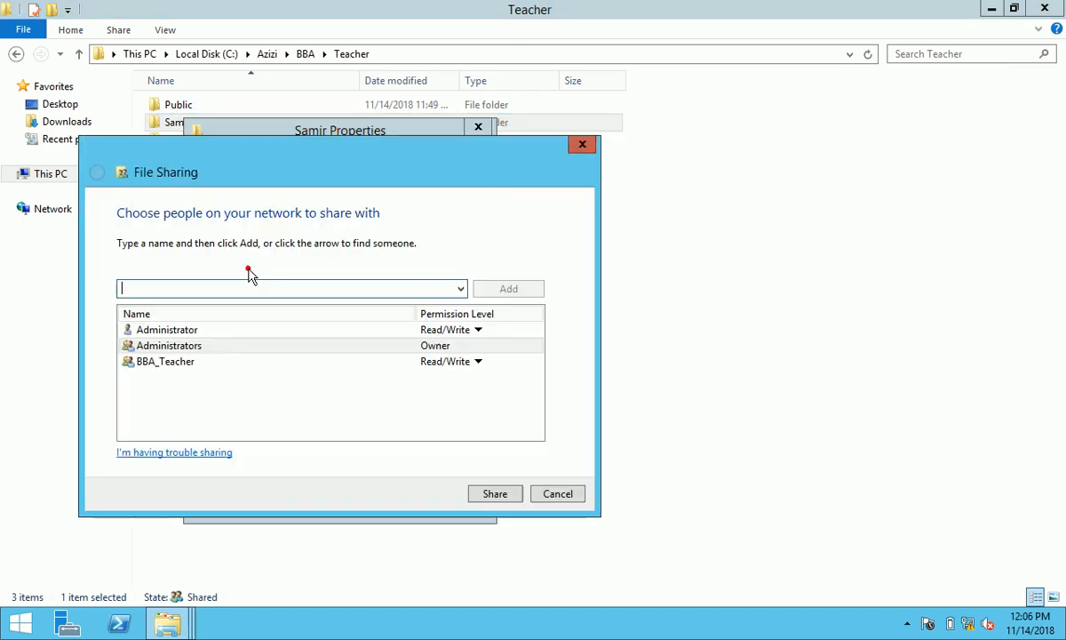
pyautogui.click(454, 362)
pyautogui.click(533, 404)
# - Add the teacher's own user account with Read/Write access and share the folder
pyautogui.click(460, 288)
pyautogui.click(385, 319)
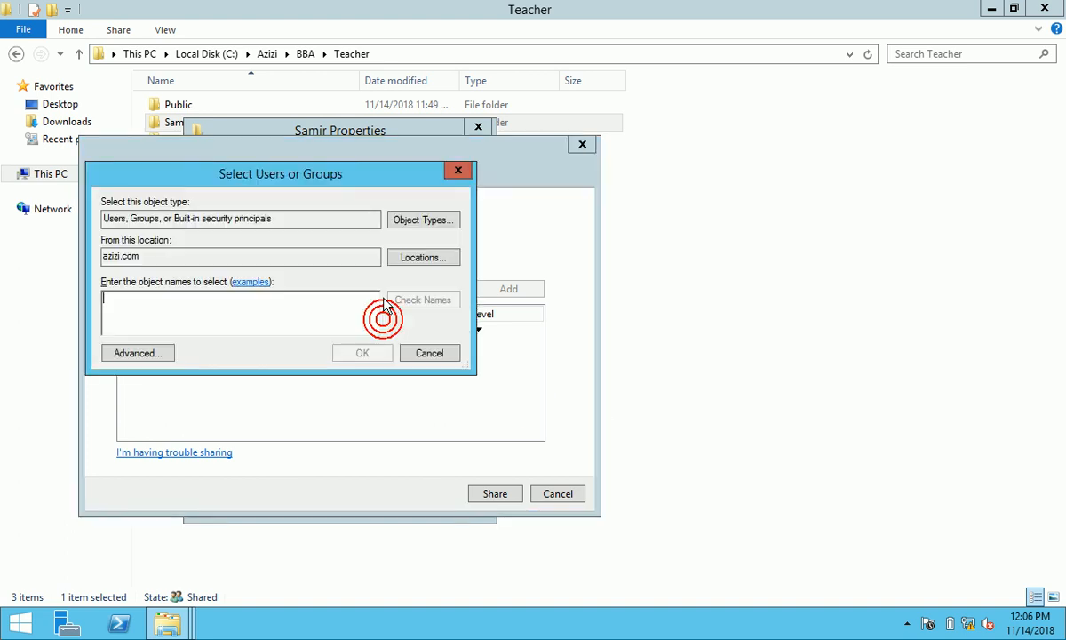
pyautogui.write('samir')
pyautogui.click(432, 298)
pyautogui.click(362, 353)
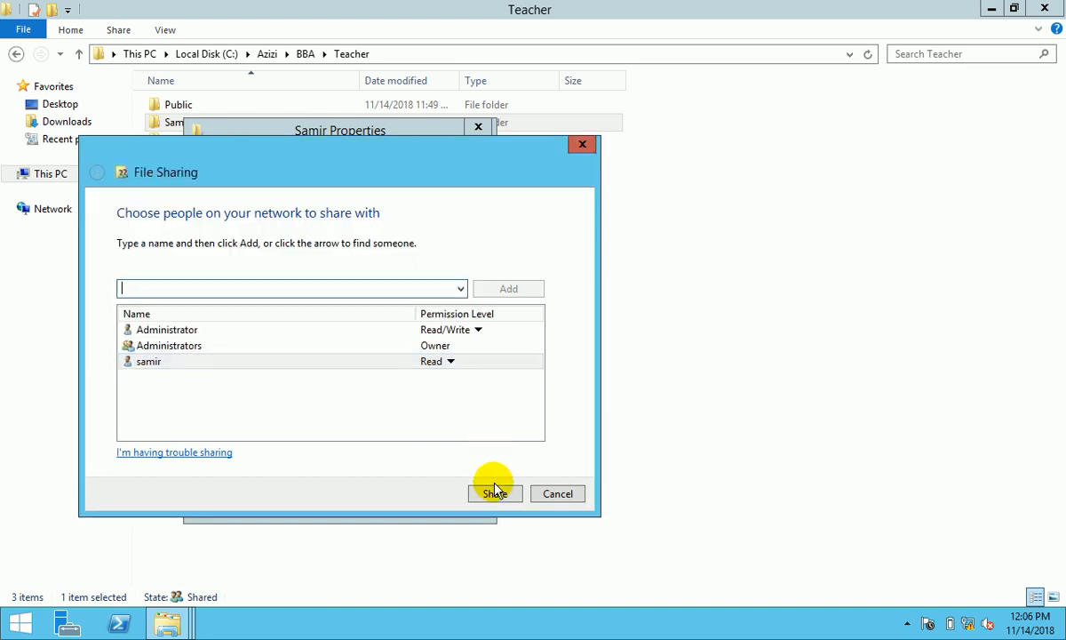
pyautogui.click(445, 363)
pyautogui.click(487, 384)
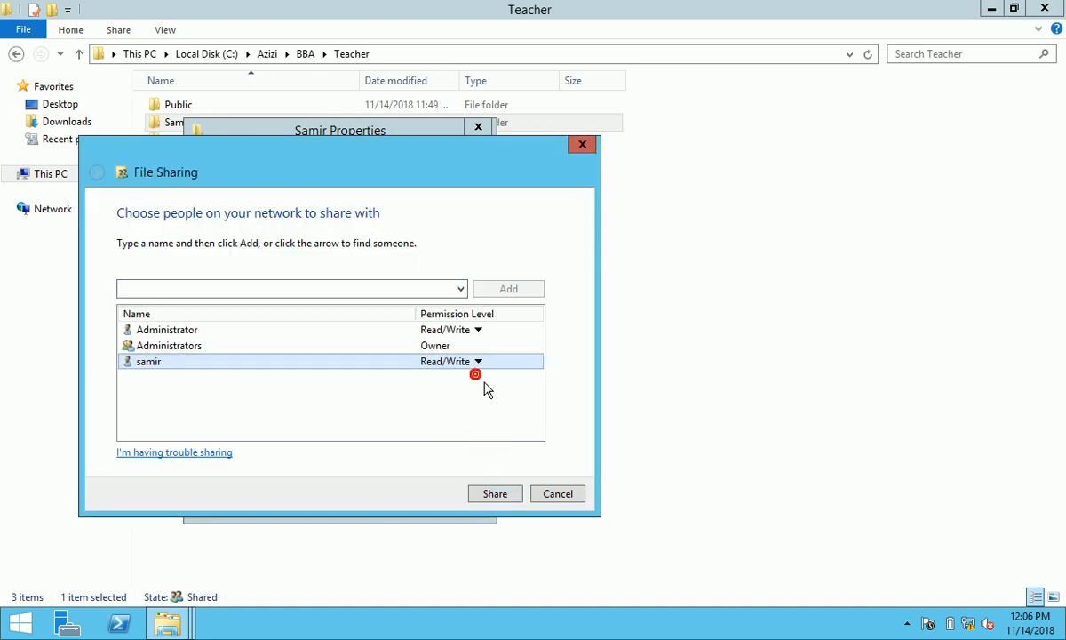
pyautogui.click(511, 493)
pyautogui.click(556, 493)
# - Enable advanced sharing for the folder and remove Everyone from its share permissions
pyautogui.click(290, 356)
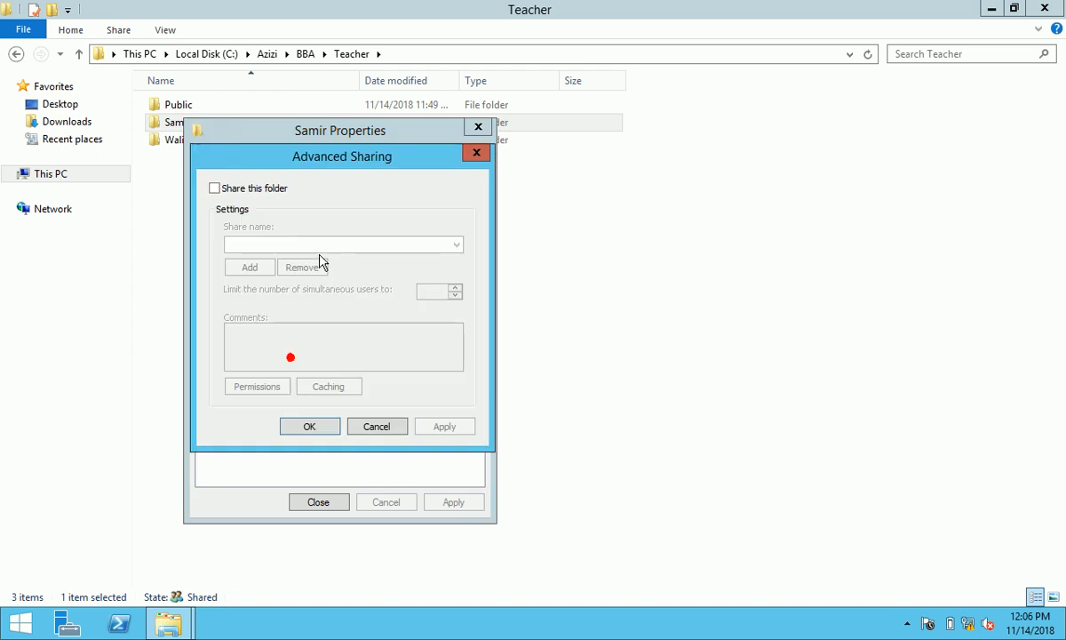
pyautogui.click(230, 188)
pyautogui.click(257, 385)
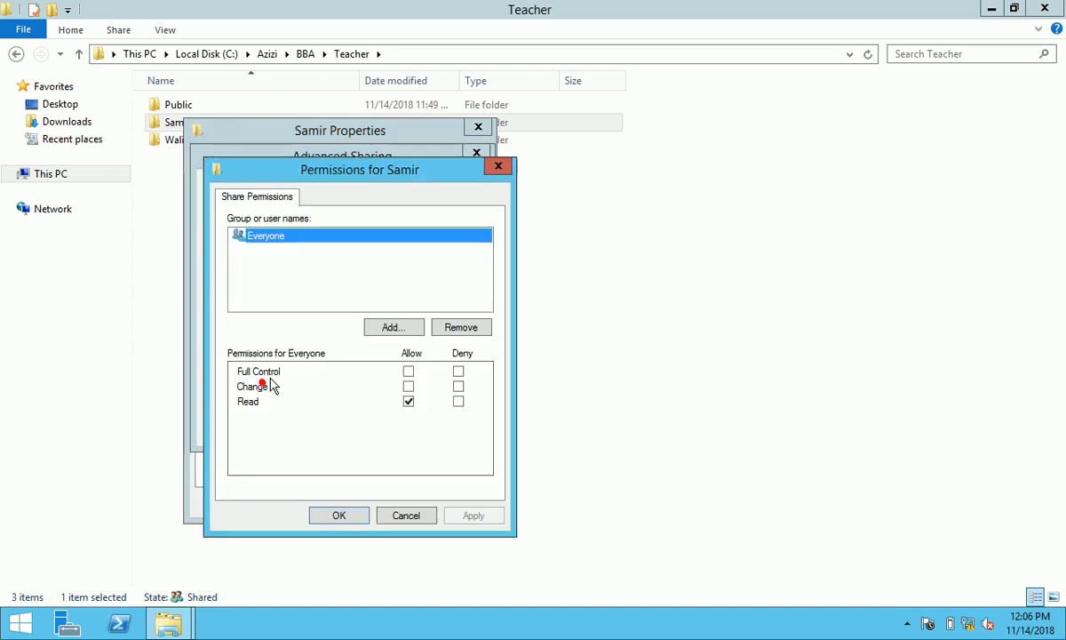
pyautogui.click(460, 327)
# - Add Administrator and Administrators to the share, giving Administrator Full Control
pyautogui.click(405, 328)
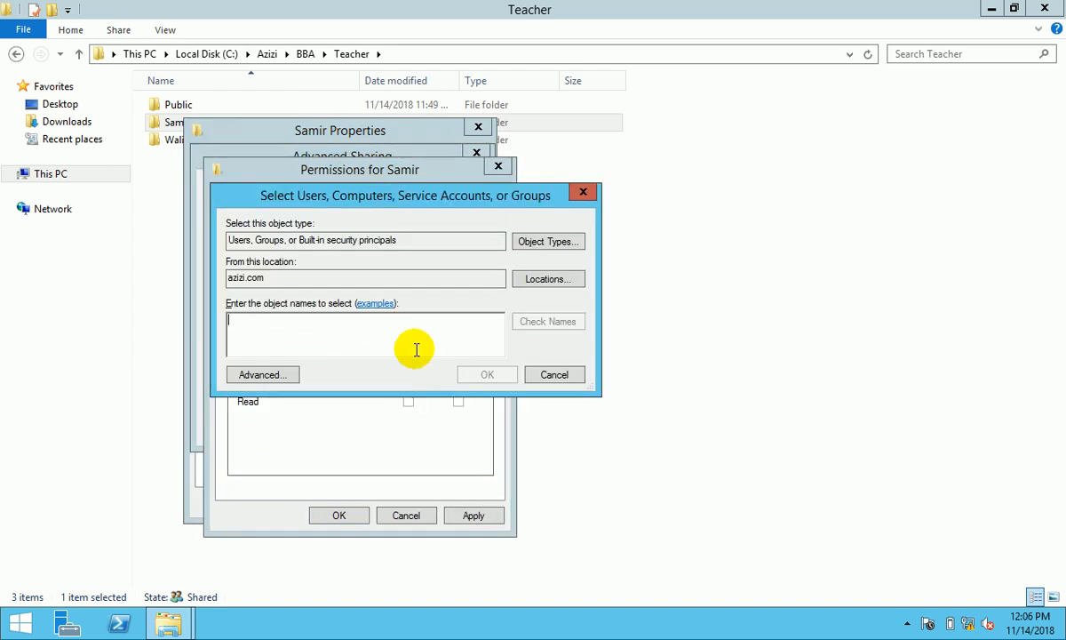
pyautogui.write('admi')
pyautogui.click(548, 321)
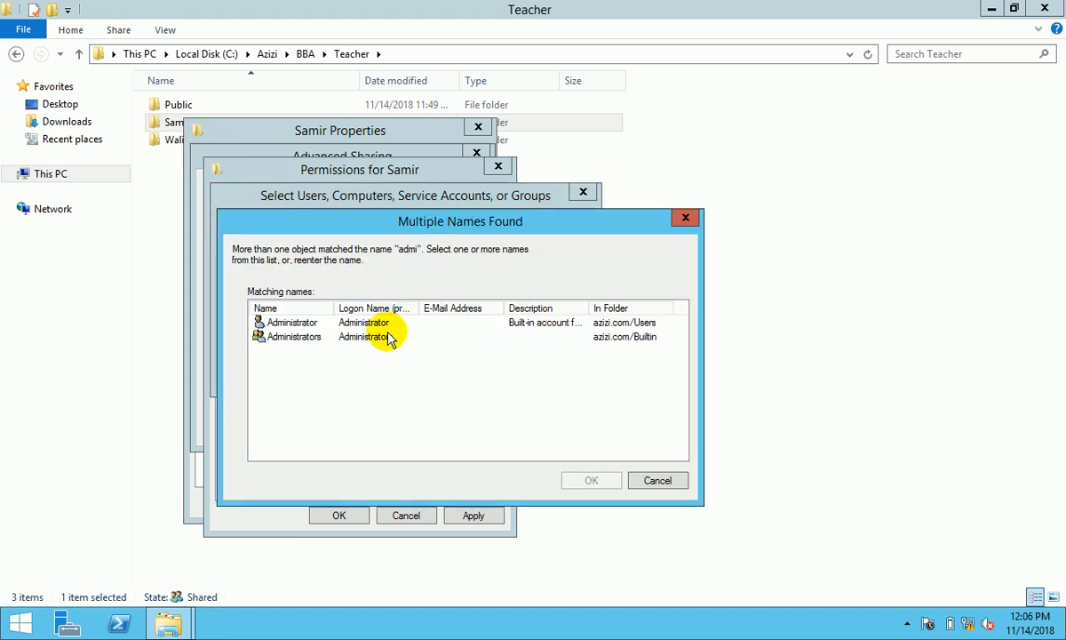
pyautogui.click(369, 336)
pyautogui.keyDown('ctrl'); pyautogui.click(360, 323); pyautogui.keyUp('ctrl')
pyautogui.click(591, 480)
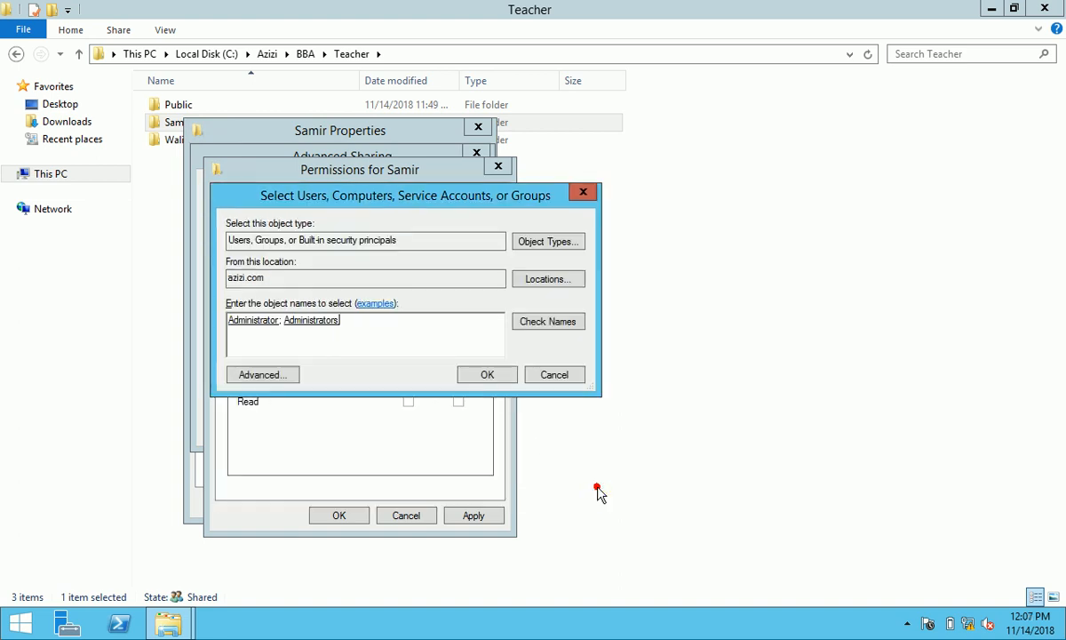
pyautogui.click(482, 375)
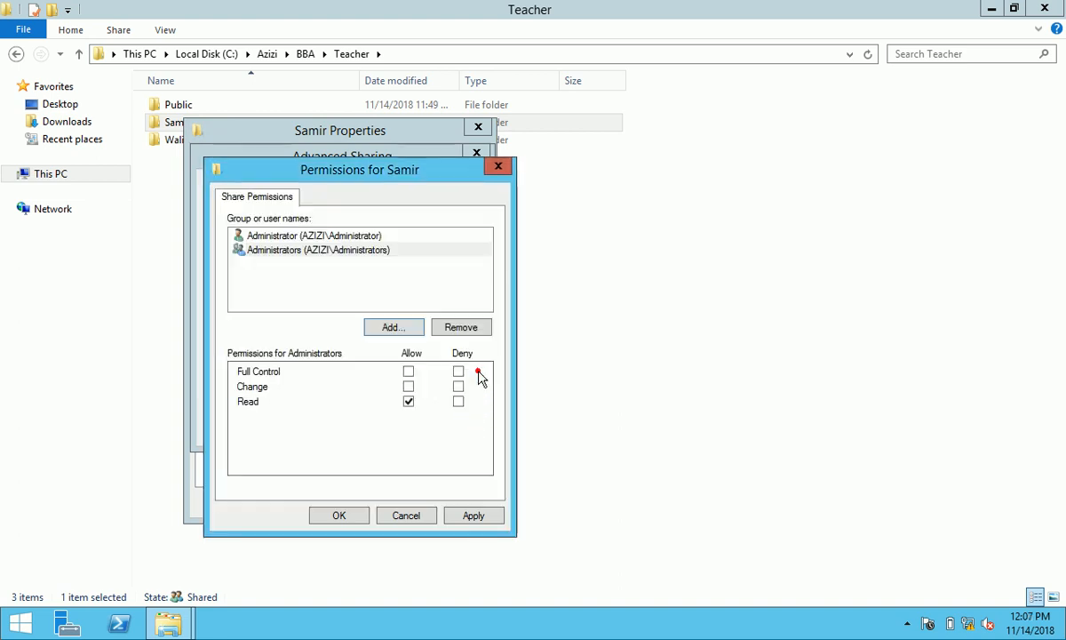
pyautogui.click(356, 236)
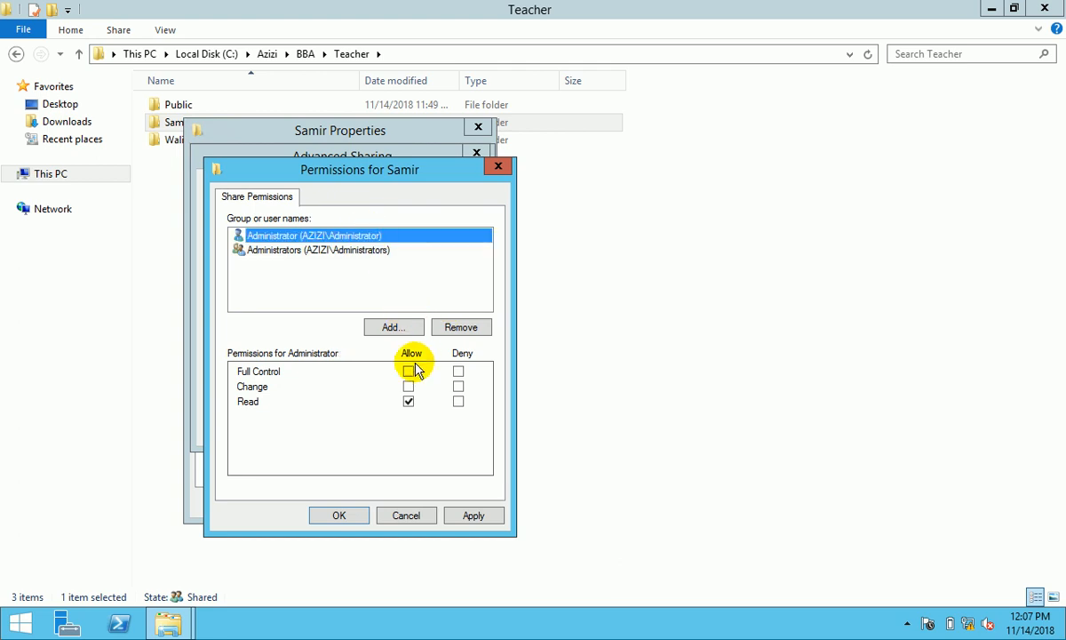
pyautogui.click(410, 370)
# - Add the teacher's account with Full Control, confirm the sharing, review Security and close
pyautogui.click(392, 326)
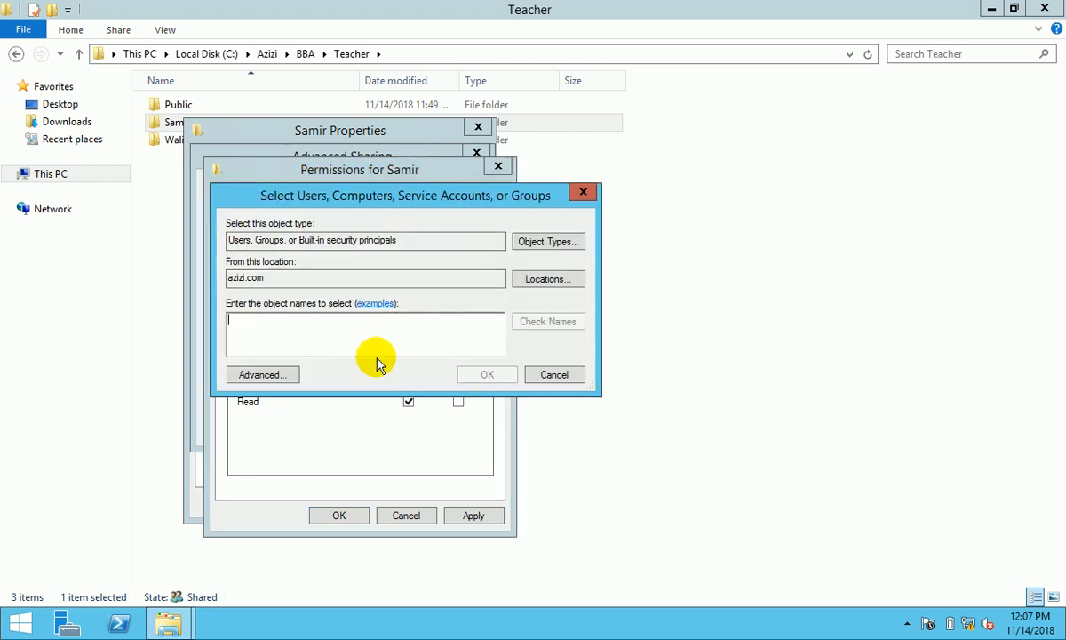
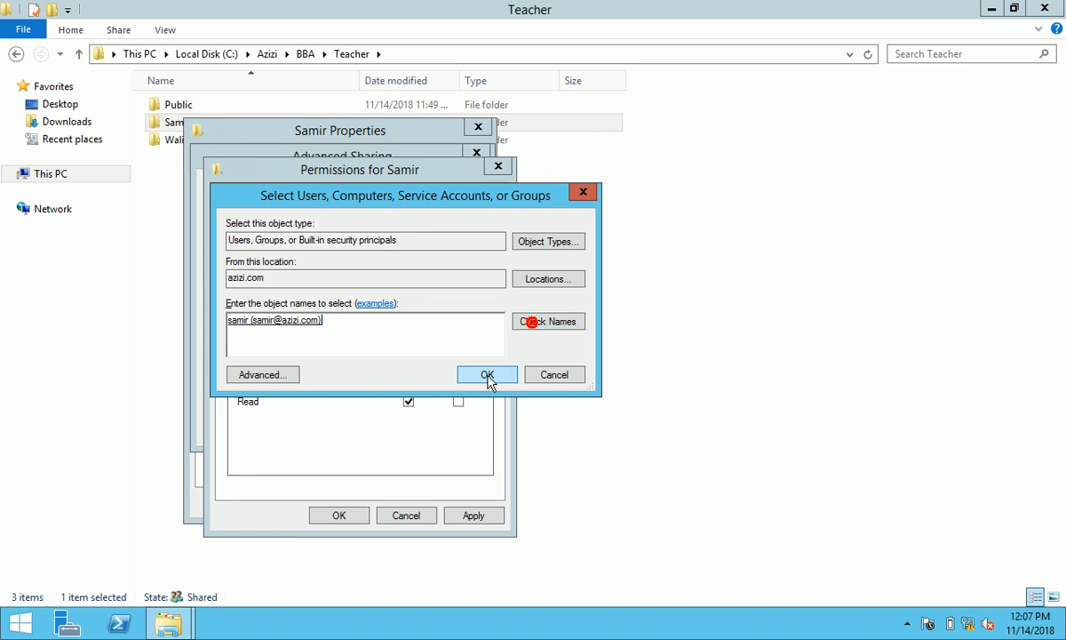
pyautogui.click(487, 375)
pyautogui.click(409, 371)
pyautogui.click(473, 514)
pyautogui.click(355, 513)
pyautogui.click(322, 428)
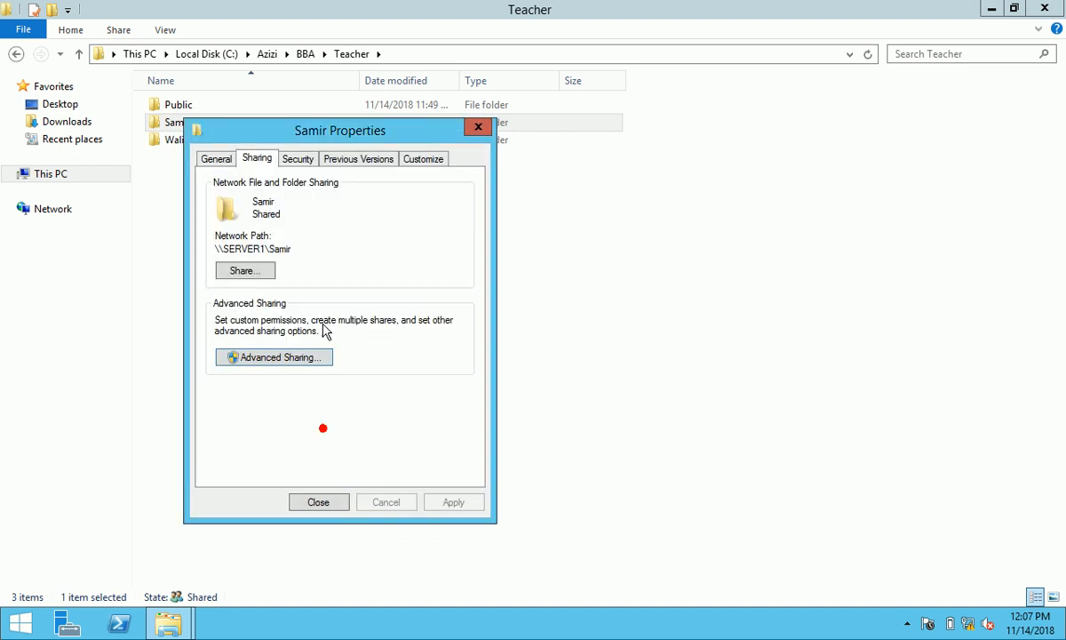
pyautogui.click(297, 158)
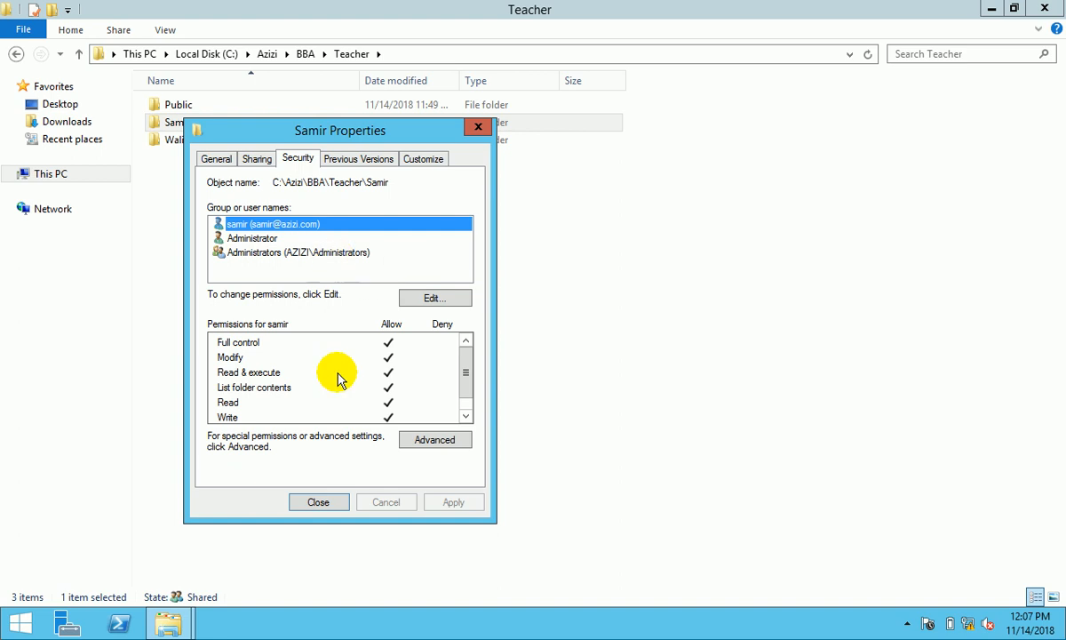
pyautogui.click(331, 502)
# - Open the teacher folder's sharing setup and remove BBA_Teacher from the sharing list
pyautogui.click(198, 142)
pyautogui.rightClick(197, 144)
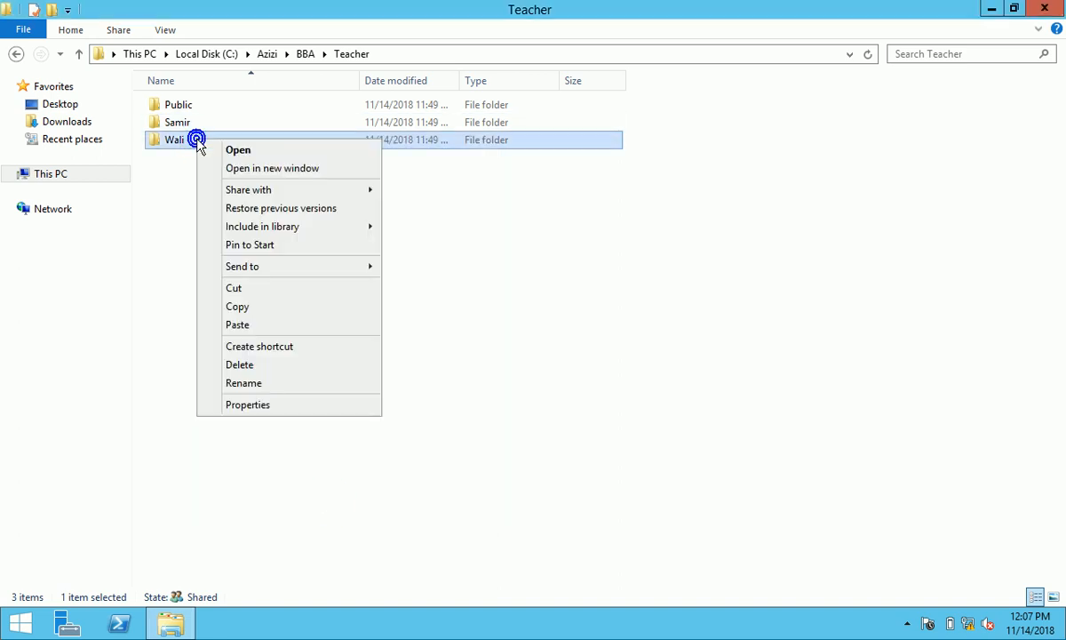
pyautogui.click(287, 409)
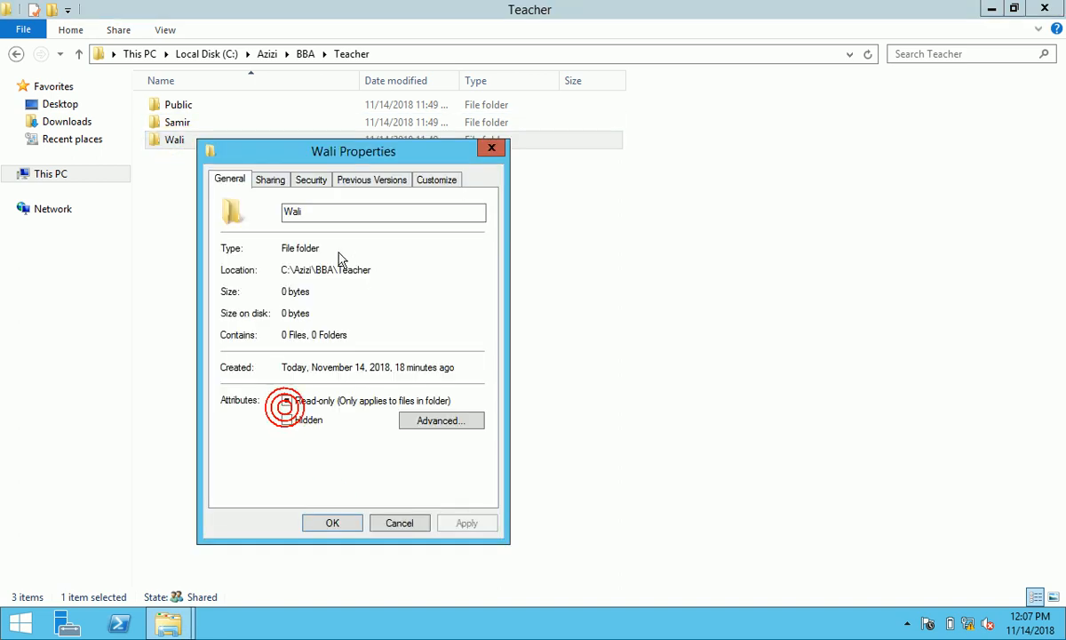
pyautogui.click(276, 183)
pyautogui.click(258, 291)
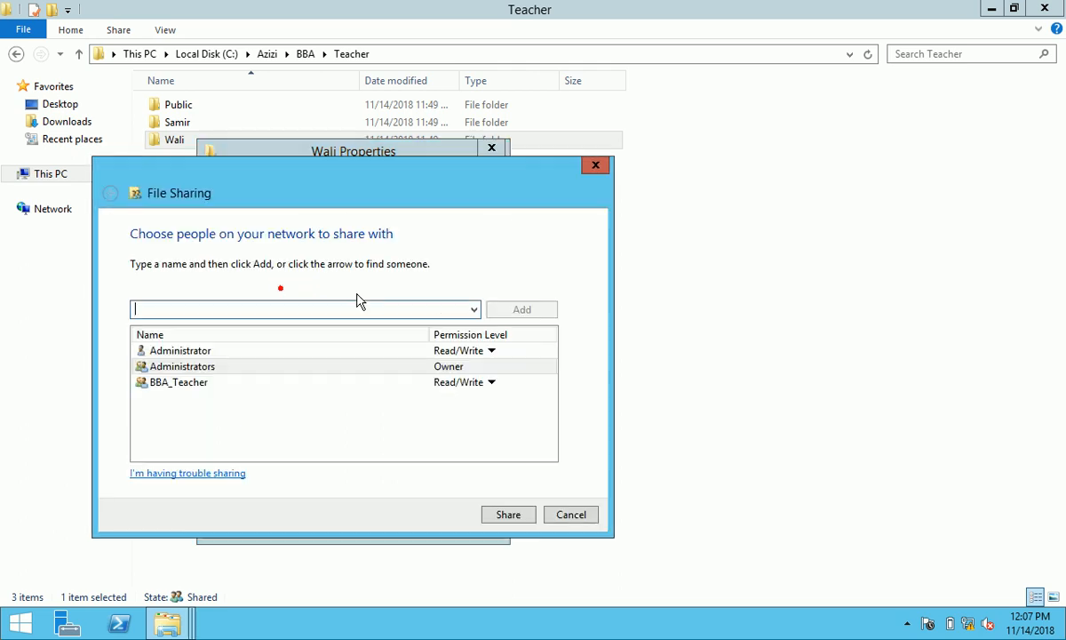
pyautogui.click(464, 383)
pyautogui.click(536, 426)
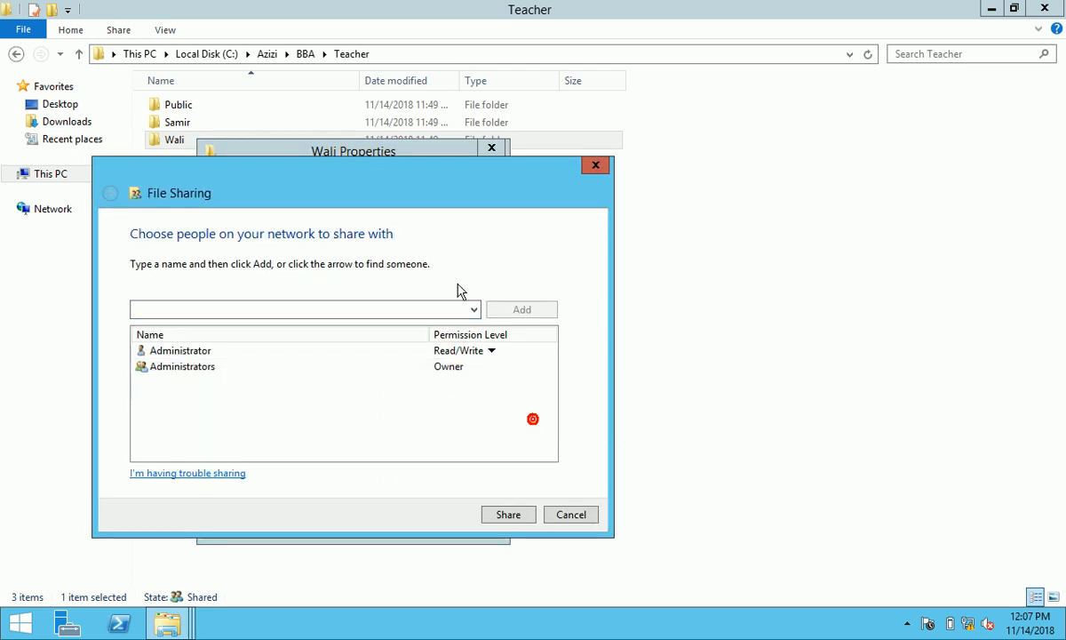
# - Share the folder with the teacher's own account at Read/Write
pyautogui.click(474, 309)
pyautogui.click(386, 340)
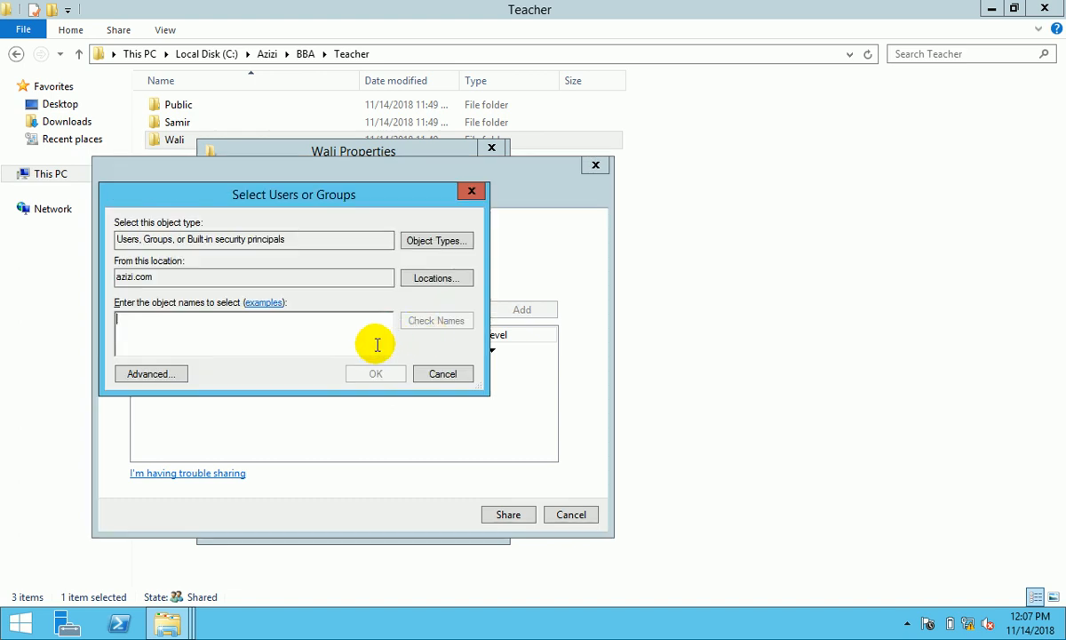
pyautogui.write('wal')
pyautogui.click(457, 321)
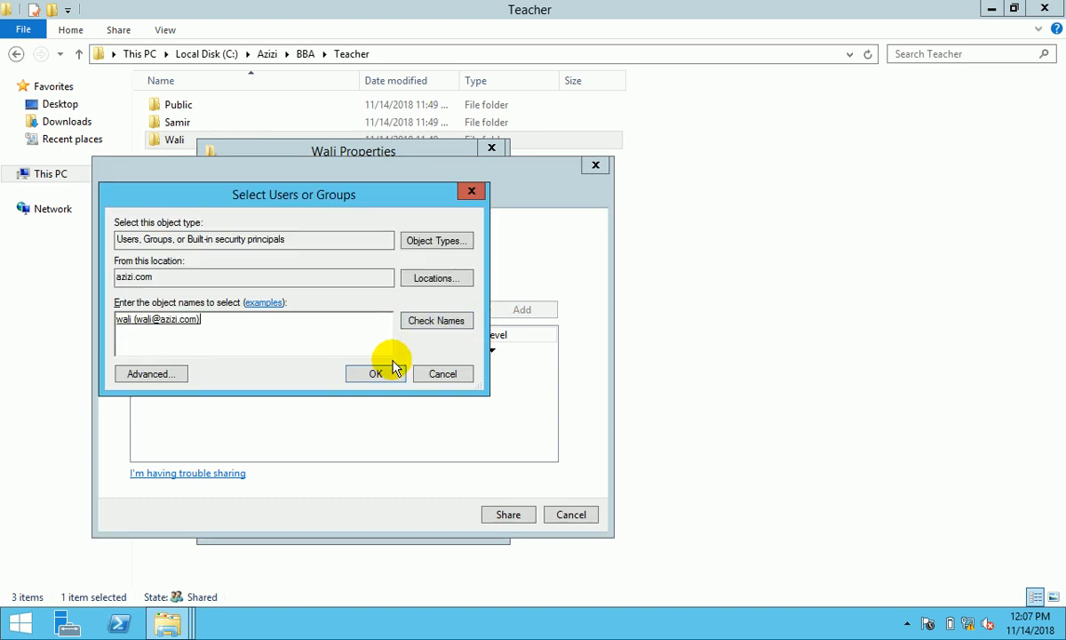
pyautogui.click(376, 373)
pyautogui.click(463, 383)
pyautogui.click(511, 406)
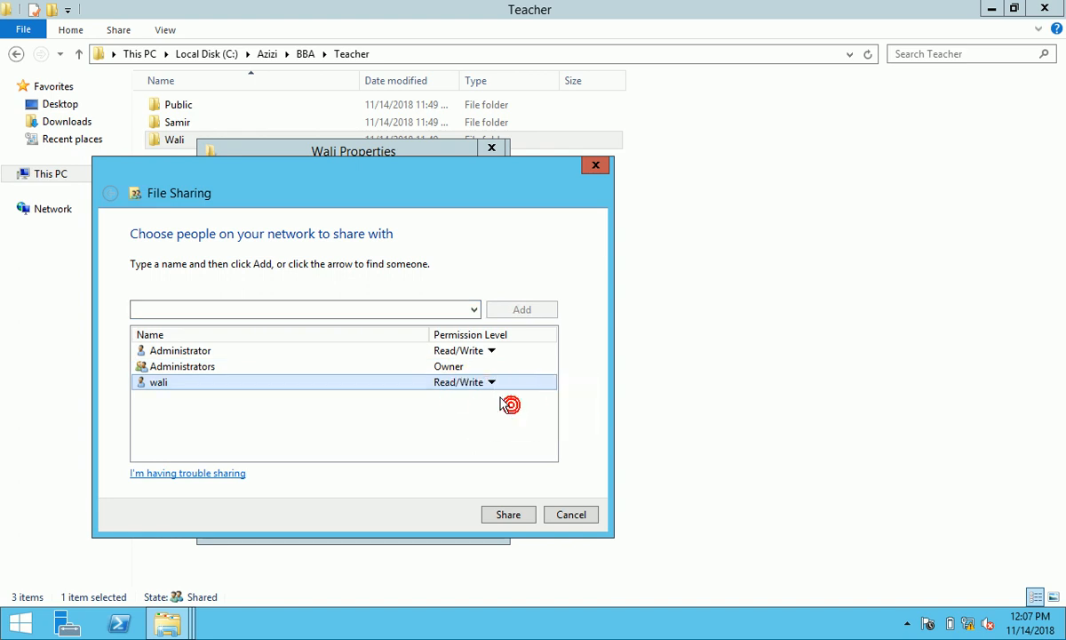
pyautogui.click(509, 515)
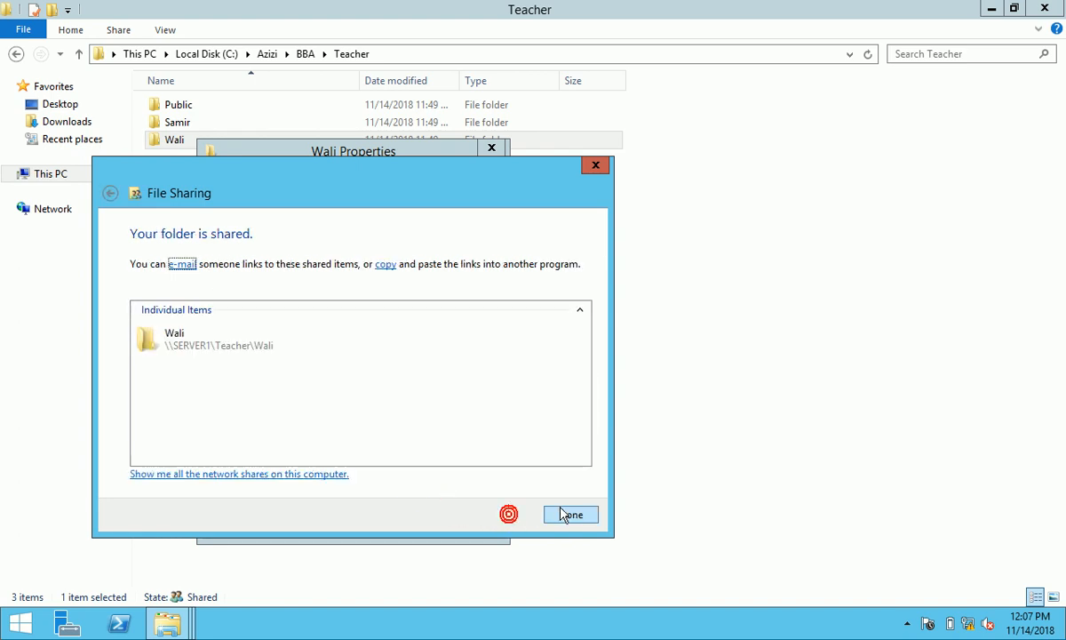
pyautogui.click(563, 512)
# - Enable Advanced Sharing for the folder and remove Everyone from its share permissions
pyautogui.click(342, 378)
pyautogui.click(234, 210)
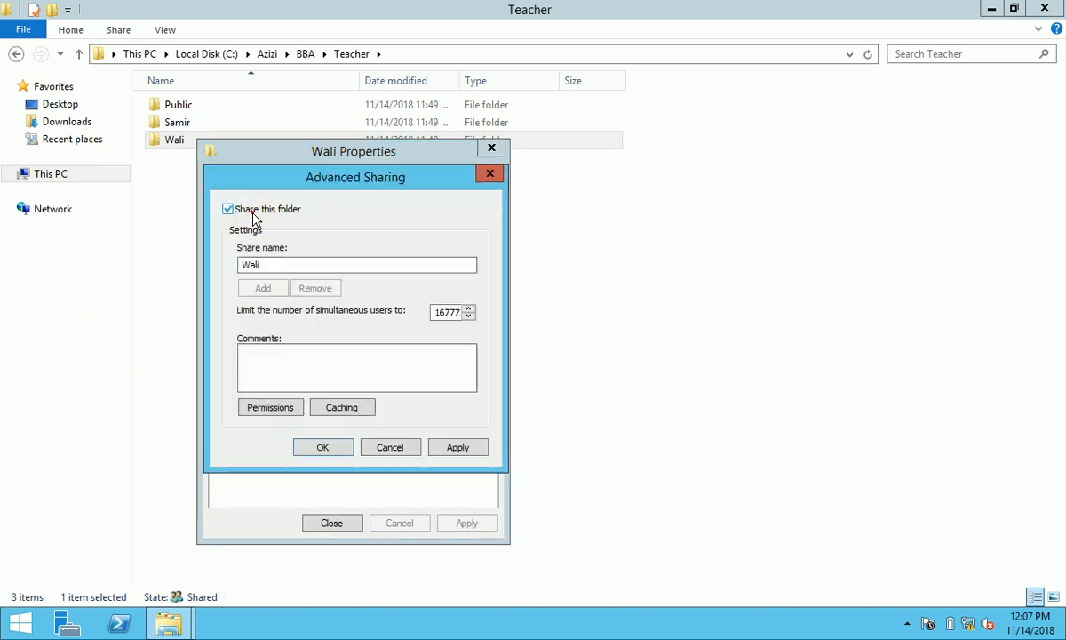
pyautogui.click(296, 415)
pyautogui.click(474, 351)
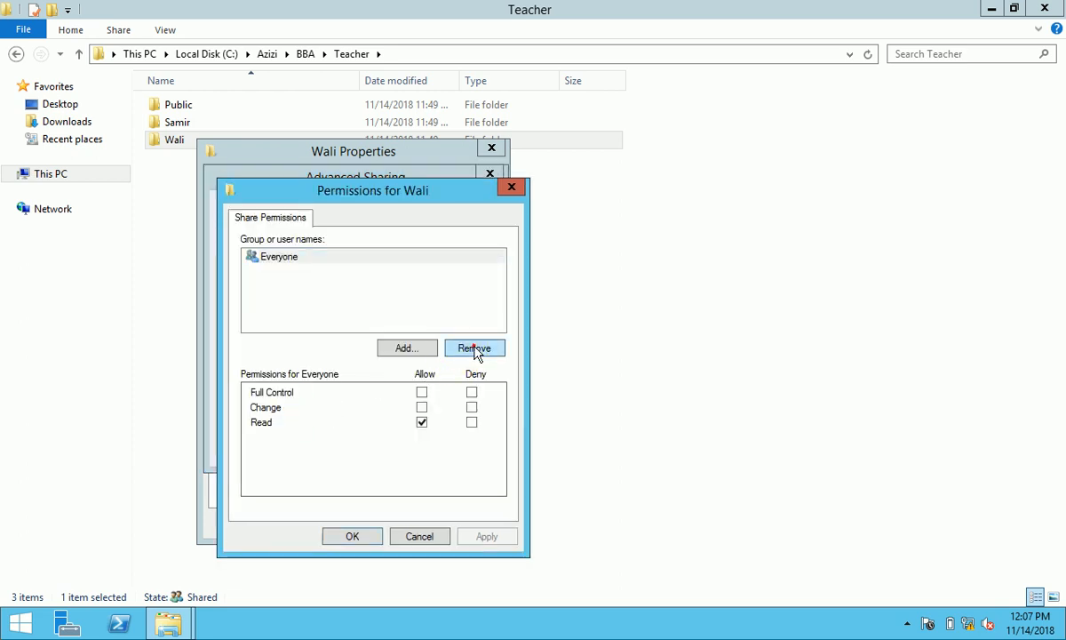
pyautogui.click(408, 347)
# - Add Administrator and Administrators to the share permissions alongside the teacher's account
pyautogui.click(435, 373)
pyautogui.write('admi')
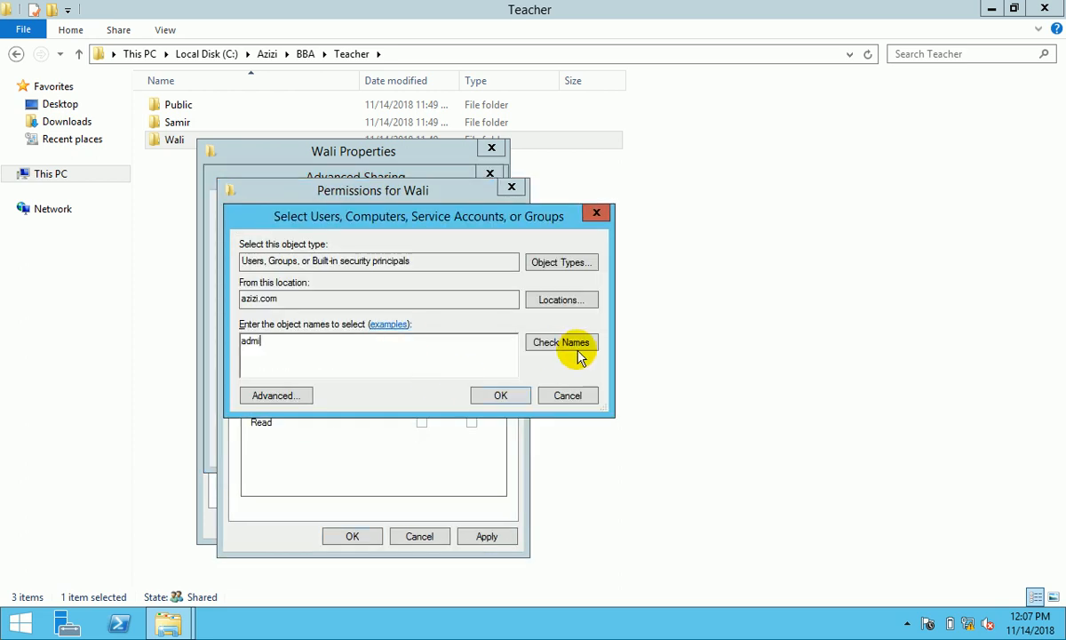
pyautogui.click(559, 343)
pyautogui.click(307, 343)
pyautogui.keyDown('ctrl'); pyautogui.click(317, 356); pyautogui.keyUp('ctrl')
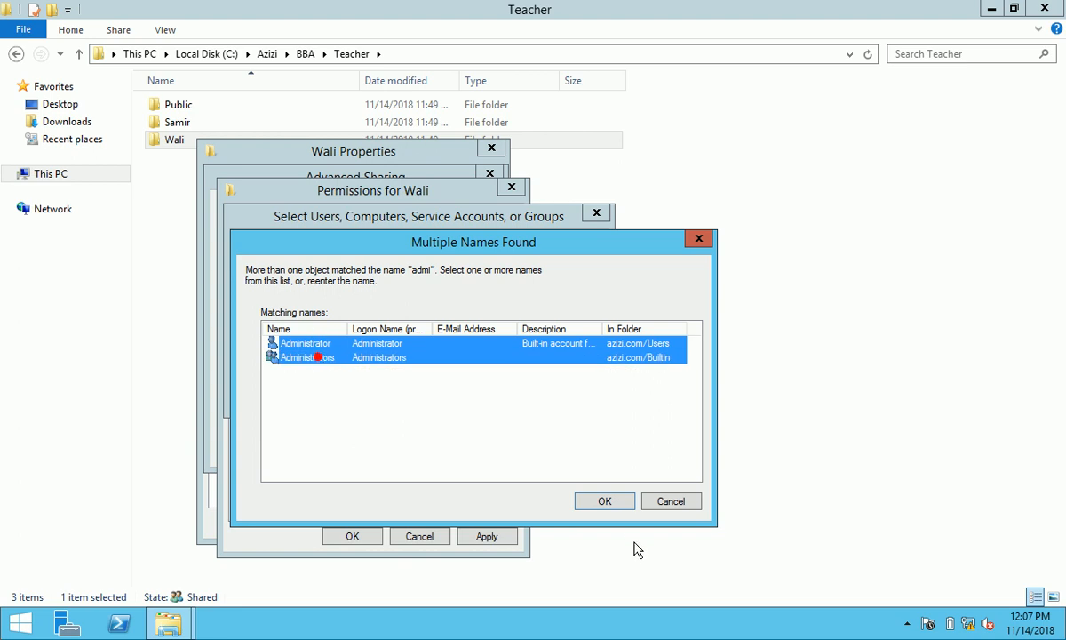
pyautogui.click(604, 501)
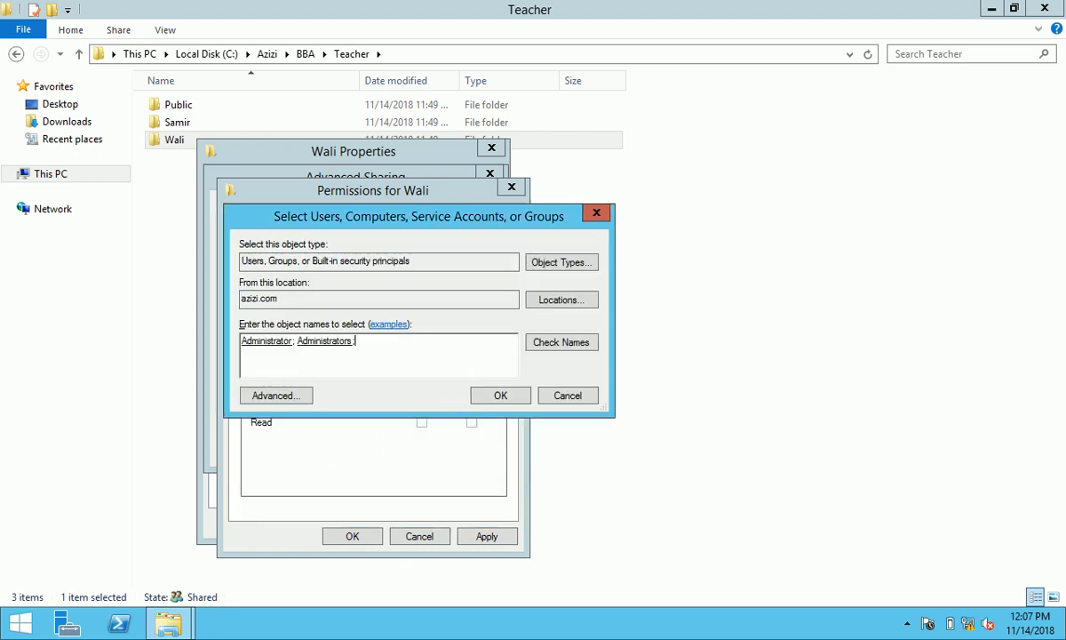
pyautogui.click(501, 396)
# - Allow Full Control for Administrators and Administrator, then apply and close all dialogs
pyautogui.click(350, 272)
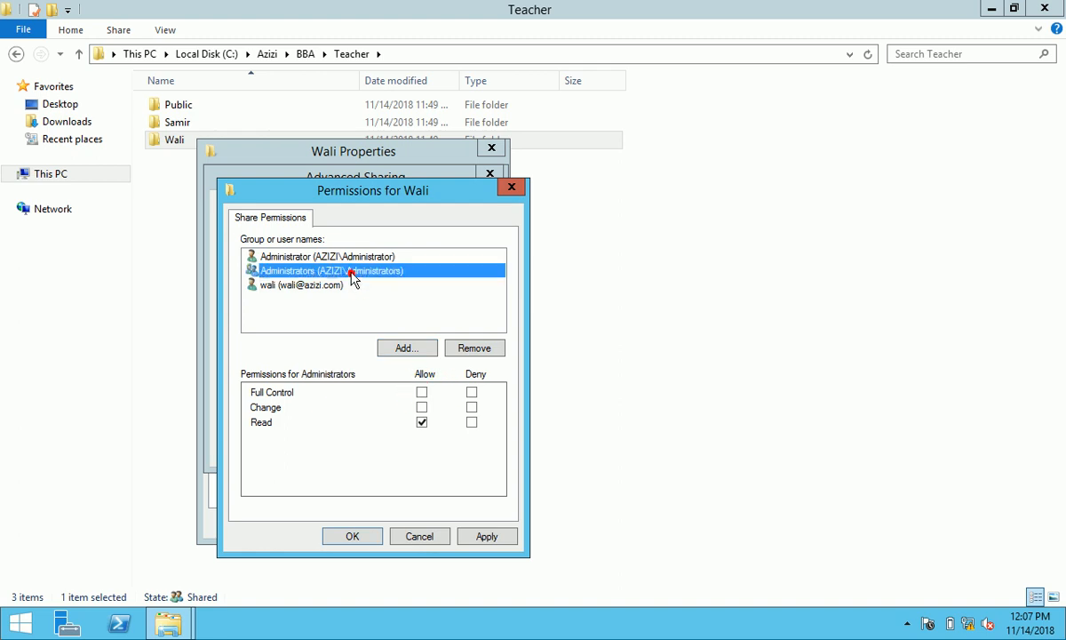
pyautogui.click(422, 393)
pyautogui.press('space')
pyautogui.click(362, 256)
pyautogui.click(422, 393)
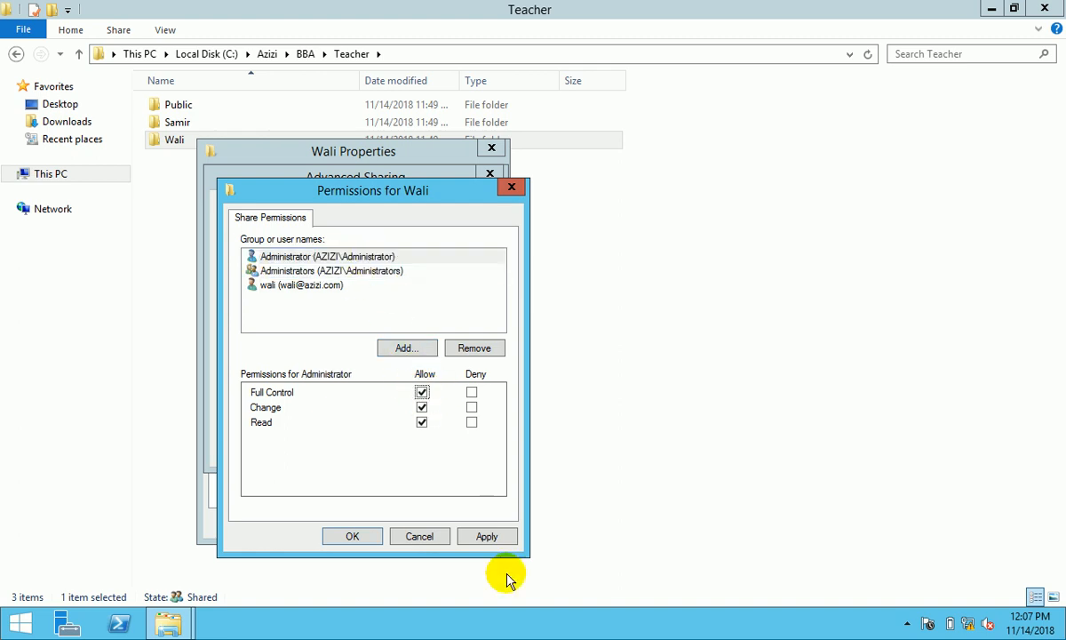
pyautogui.click(486, 536)
pyautogui.click(361, 541)
pyautogui.click(457, 447)
pyautogui.click(325, 448)
pyautogui.click(345, 452)
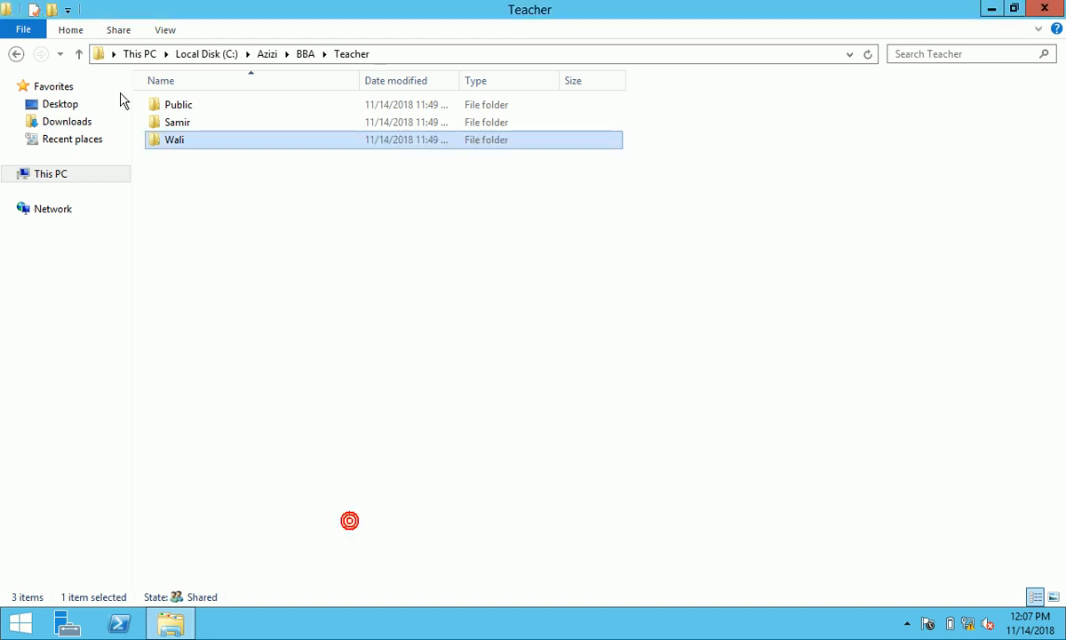
# - Go back two levels to the parent folder and view BCS's Security permissions
pyautogui.click(16, 54)
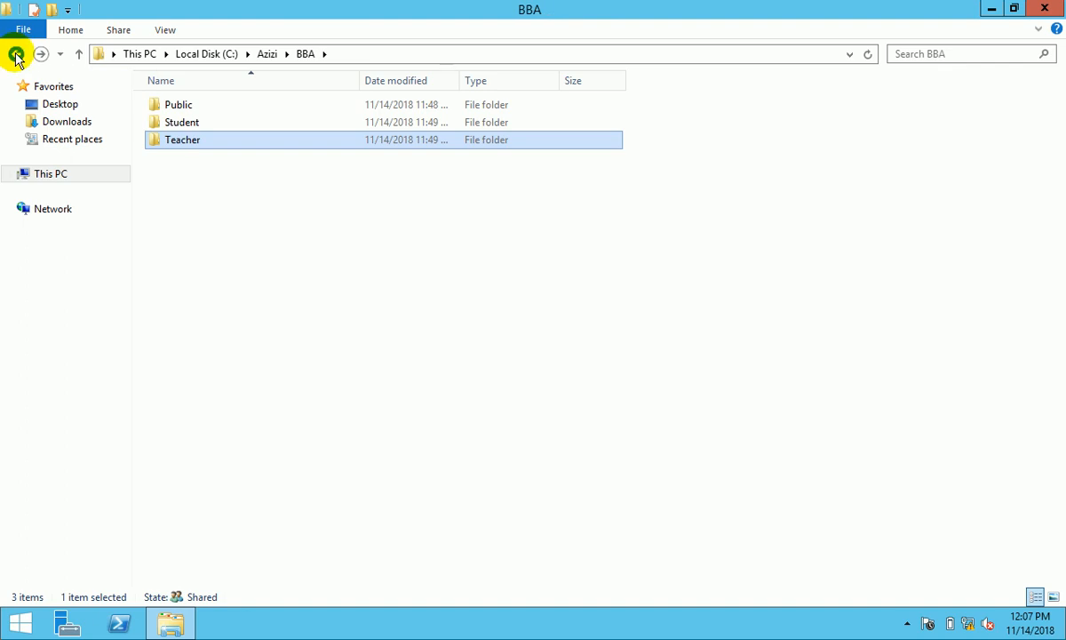
pyautogui.click(15, 54)
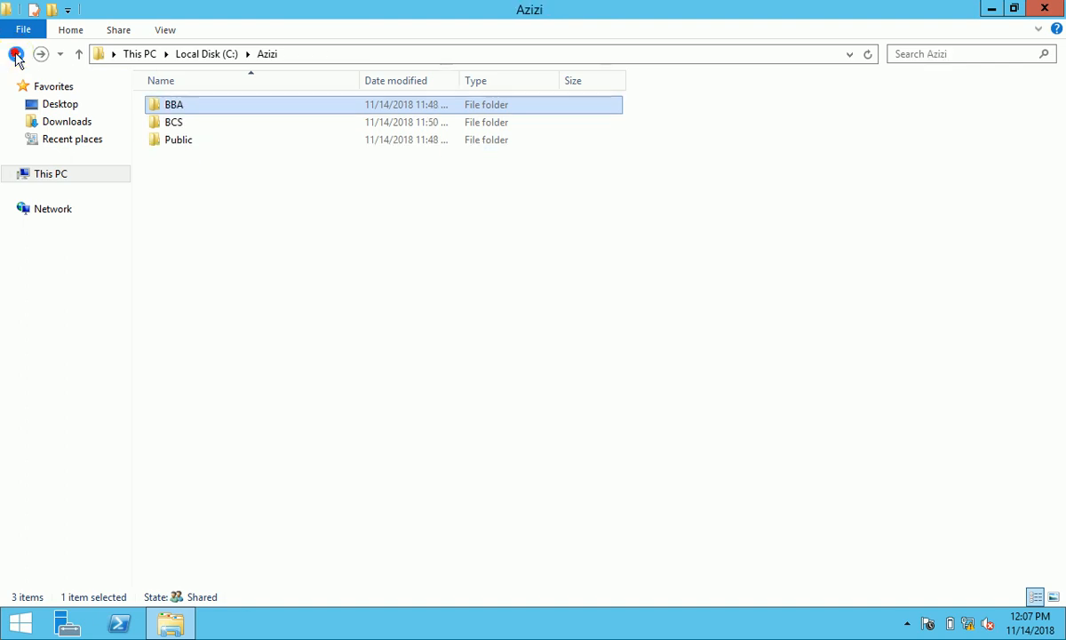
pyautogui.click(182, 126)
pyautogui.rightClick(184, 128)
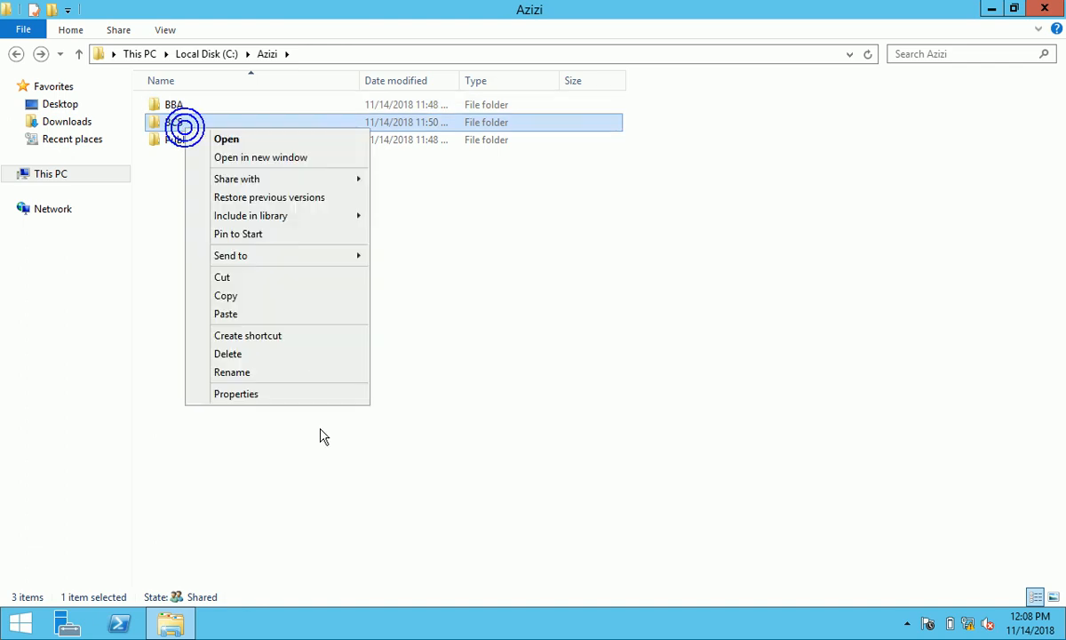
pyautogui.click(265, 402)
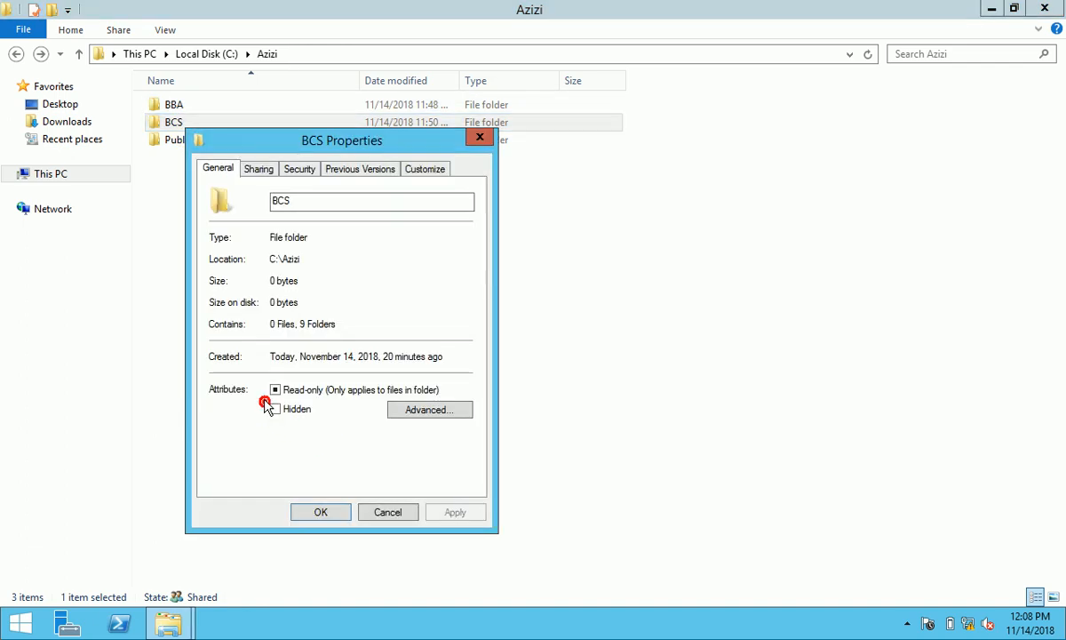
pyautogui.click(288, 170)
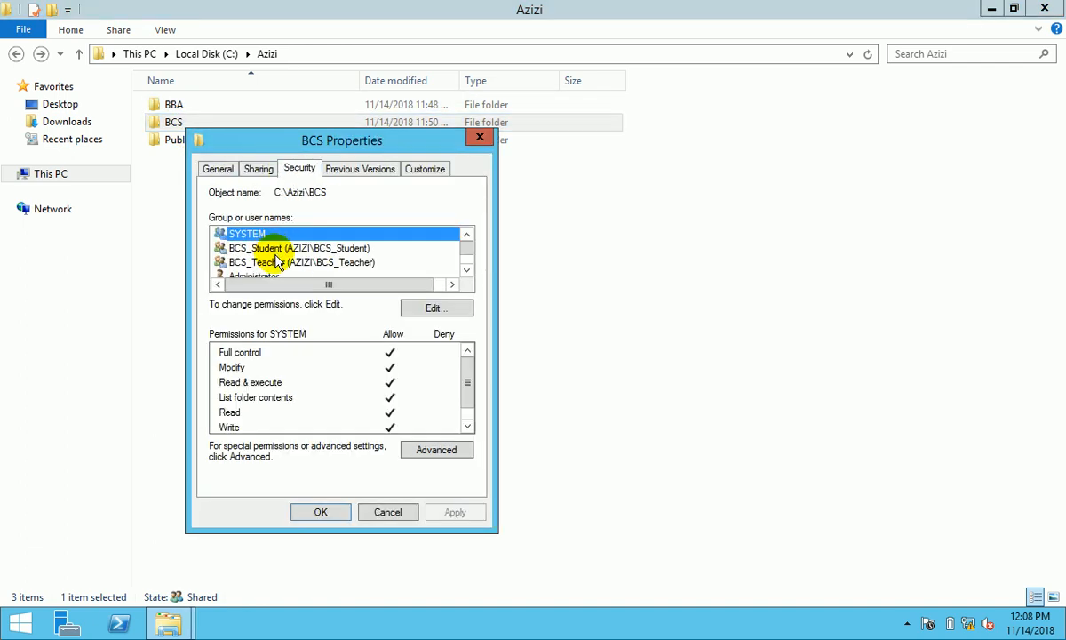
# - Cancel BCS properties without changes and open the BCS folder
pyautogui.click(466, 269)
pyautogui.click(467, 269)
pyautogui.click(396, 510)
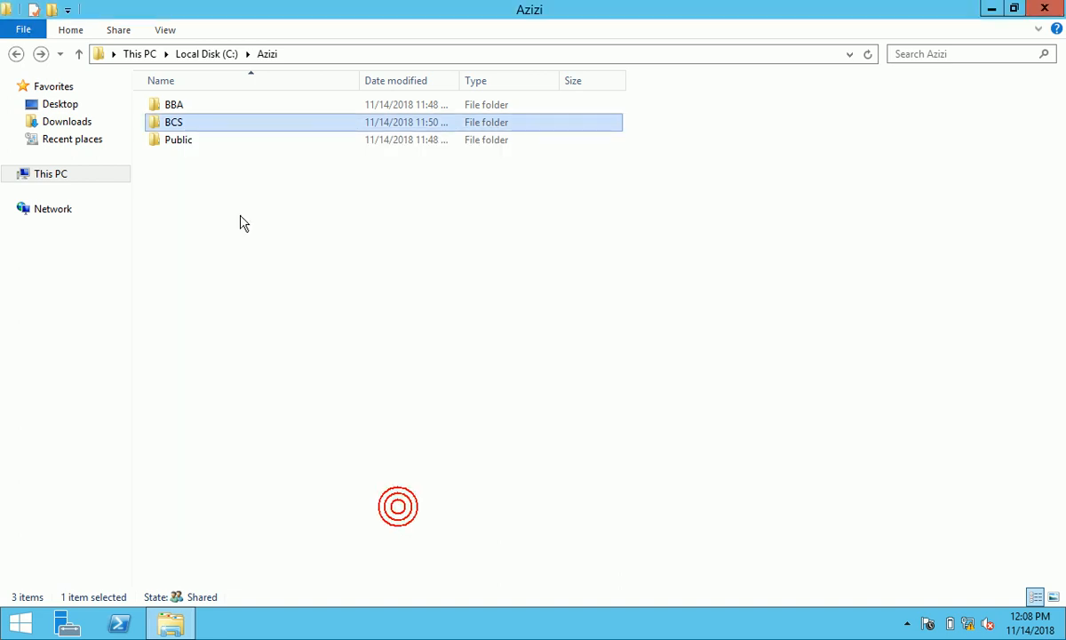
pyautogui.click(177, 124)
pyautogui.doubleClick(178, 125)
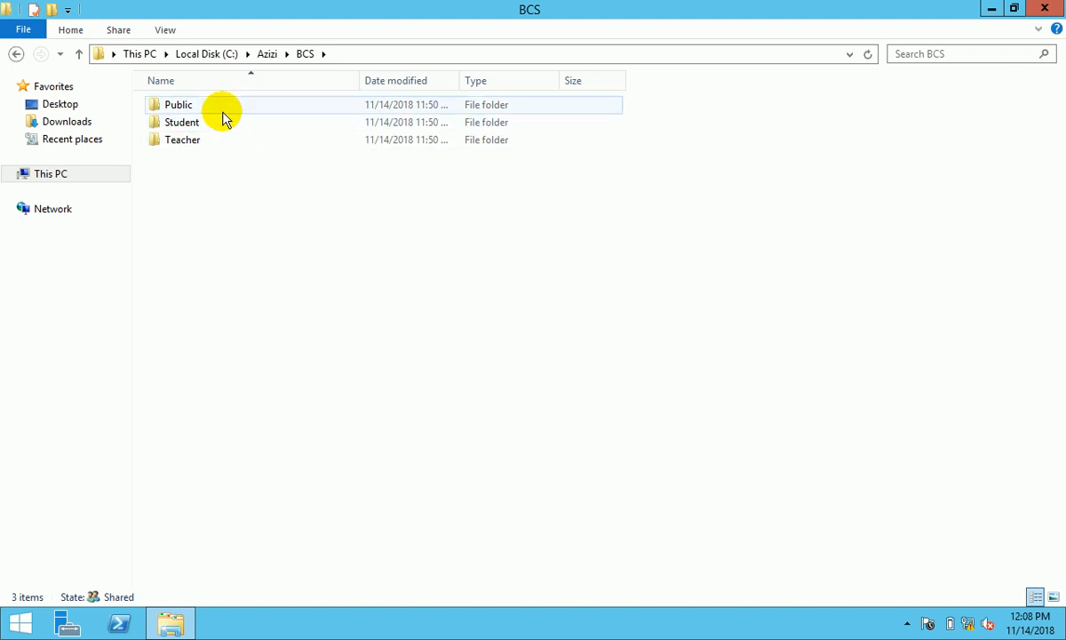
# - Share the BCS Teacher folder with BCS_Student removed from the sharing list
pyautogui.click(192, 142)
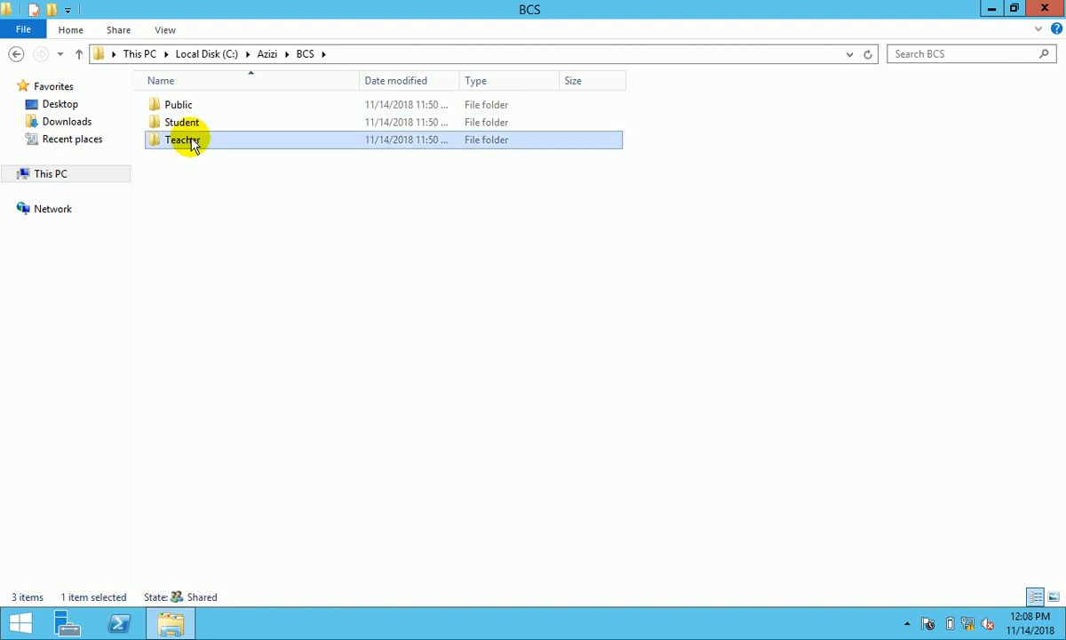
pyautogui.rightClick(192, 146)
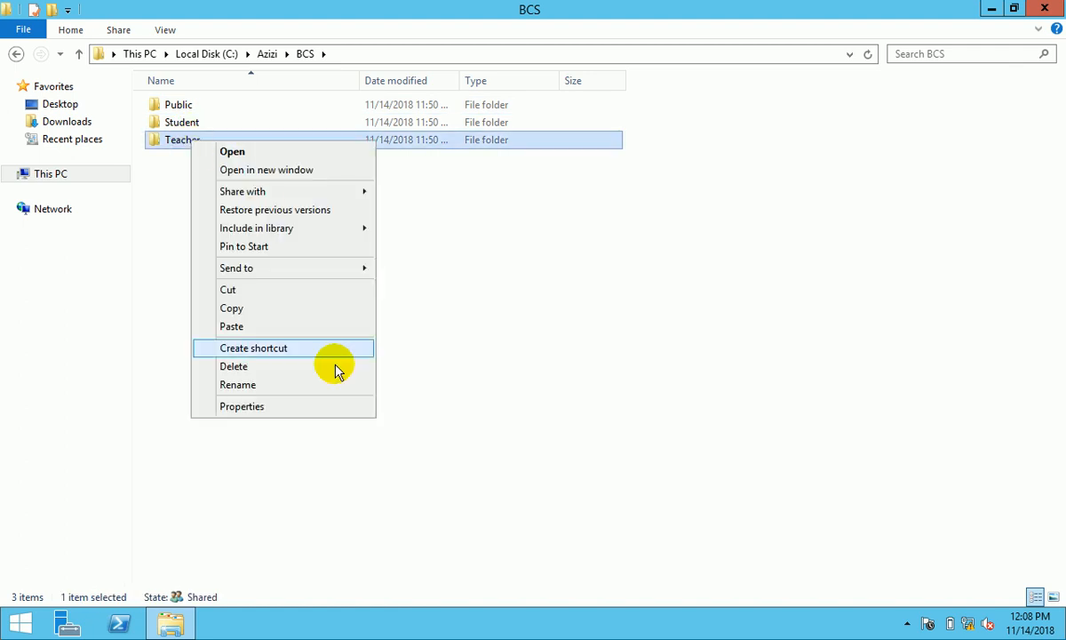
pyautogui.click(288, 414)
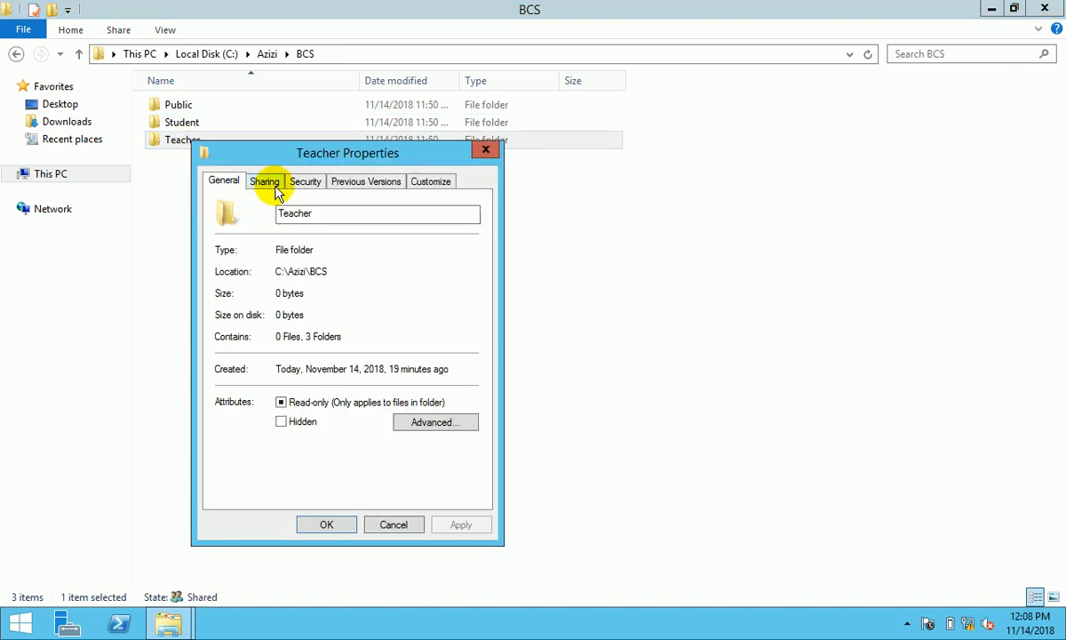
pyautogui.click(275, 190)
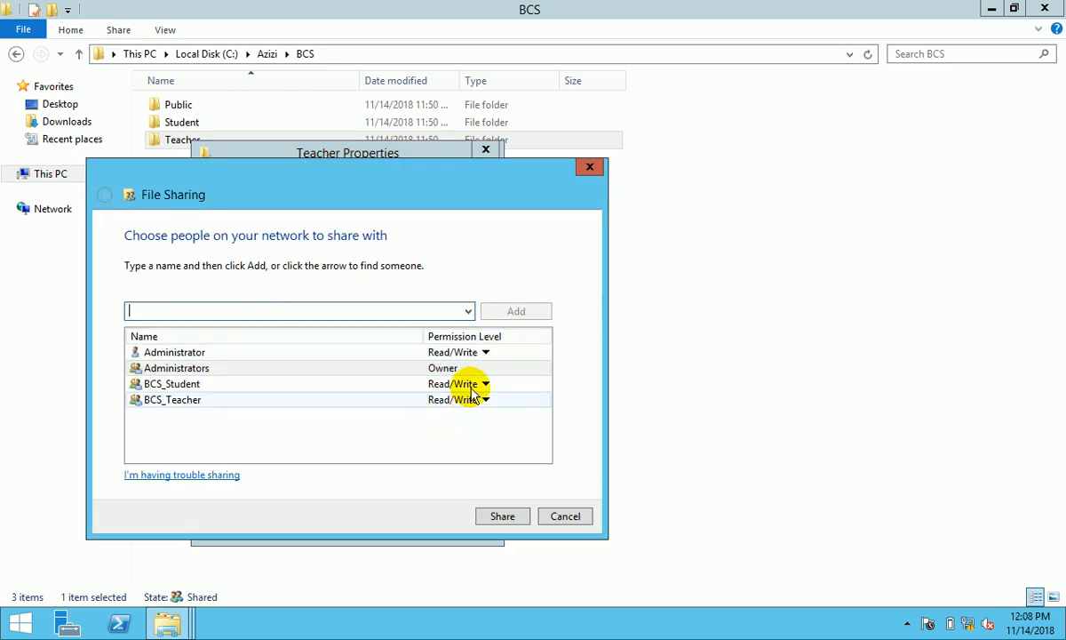
pyautogui.click(480, 386)
pyautogui.click(540, 428)
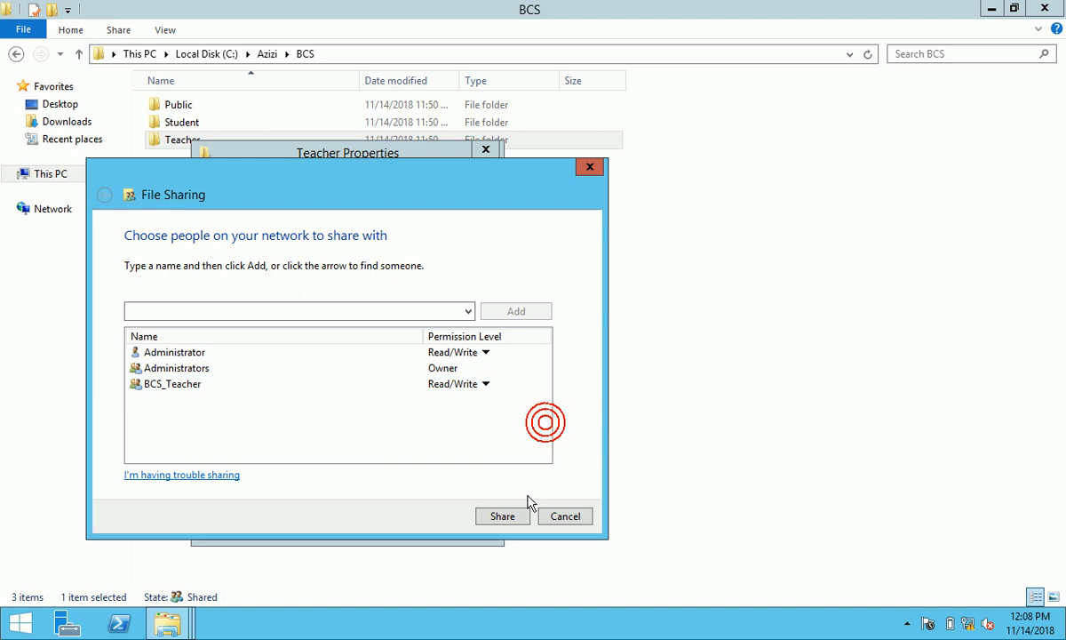
pyautogui.click(514, 514)
pyautogui.click(565, 517)
# - Turn on Advanced Sharing as Teacher2 and remove Everyone from its permissions
pyautogui.click(295, 376)
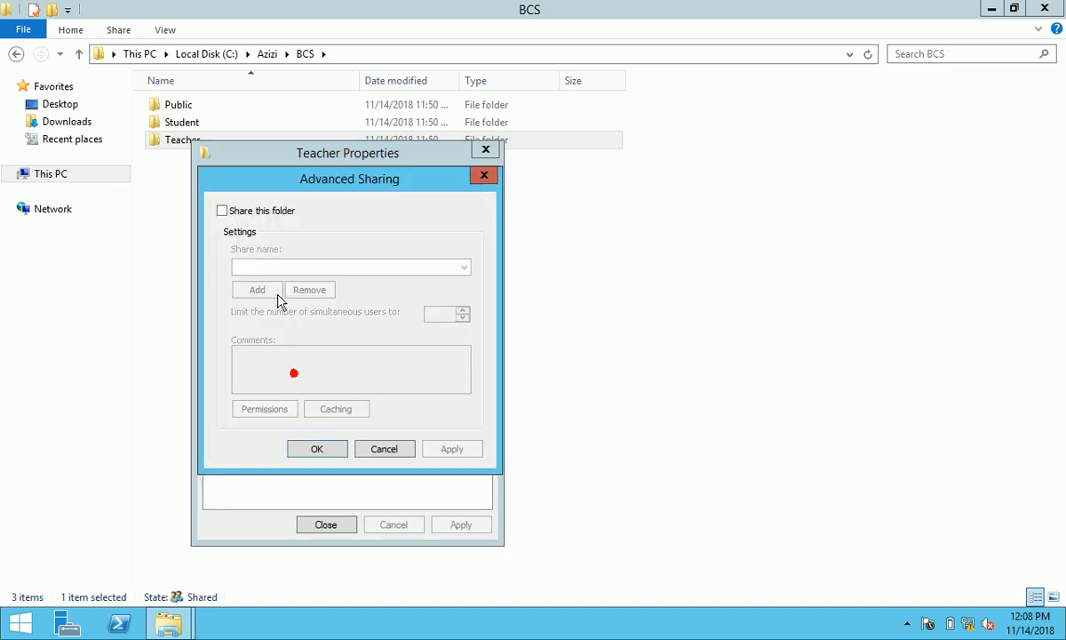
pyautogui.click(258, 214)
pyautogui.click(279, 408)
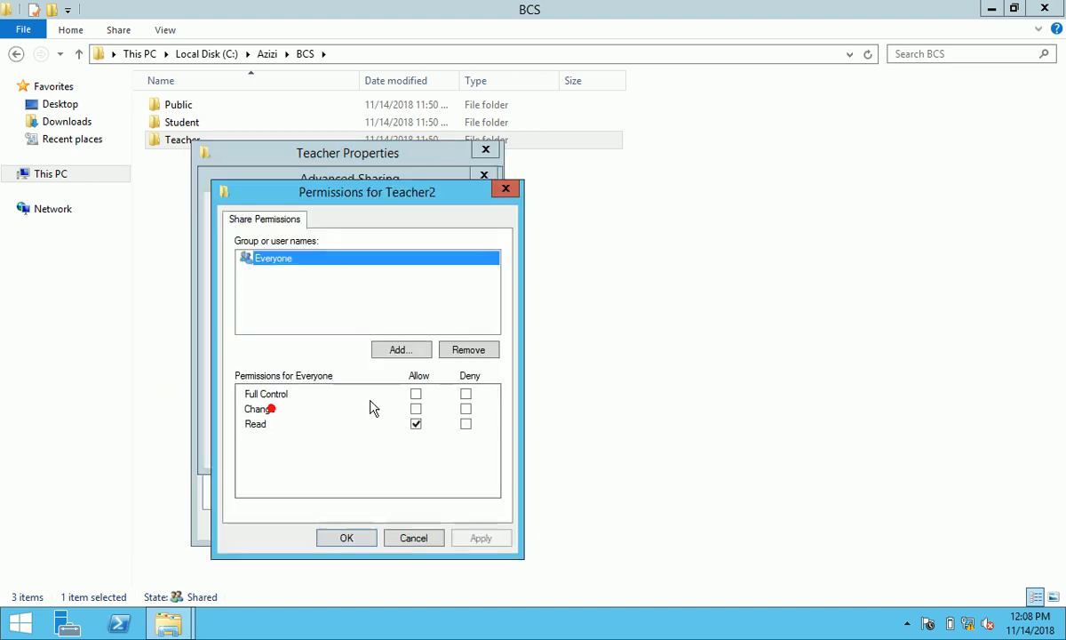
pyautogui.click(469, 350)
# - Add Administrator, Administrators and BCS_Teacher to the Teacher2 share permissions
pyautogui.click(407, 349)
pyautogui.write('admi')
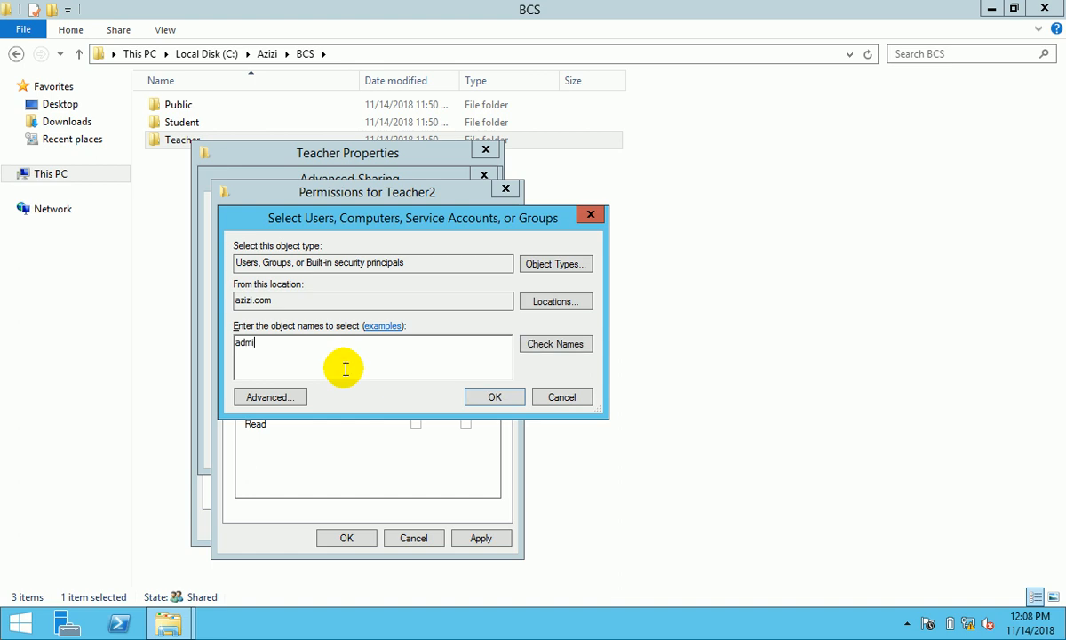
pyautogui.click(561, 345)
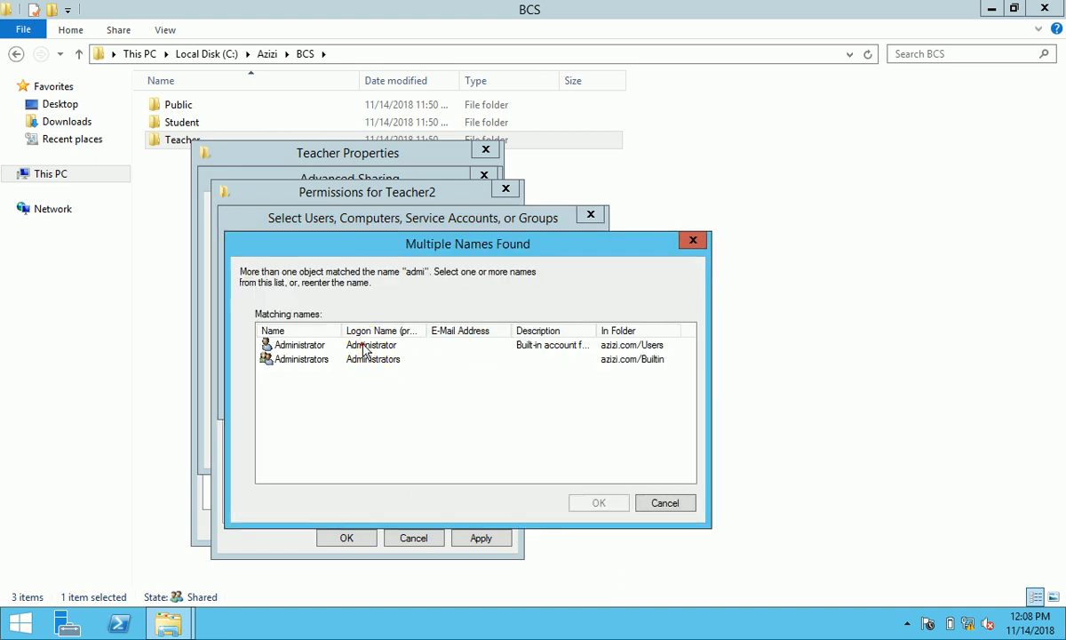
pyautogui.click(367, 349)
pyautogui.keyDown('shift'); pyautogui.click(349, 360); pyautogui.keyUp('shift')
pyautogui.click(599, 503)
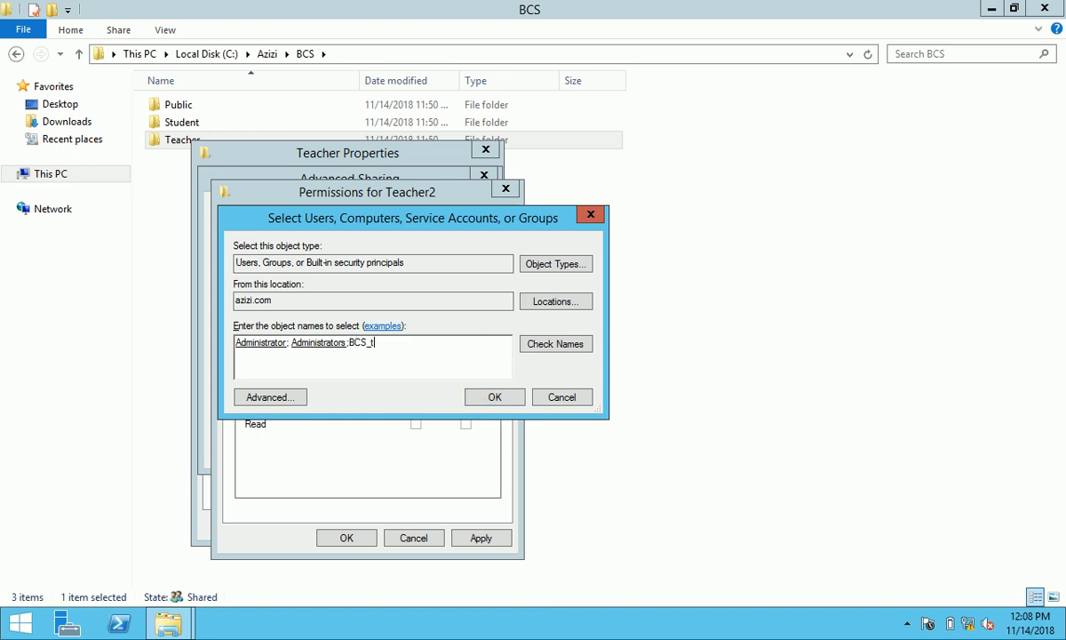
pyautogui.click(494, 397)
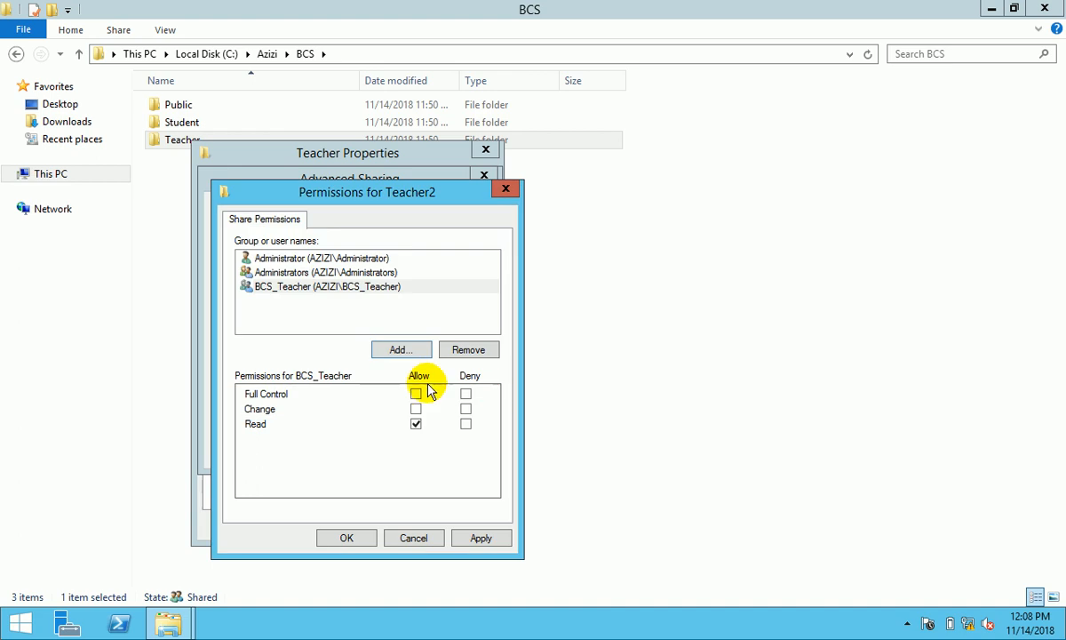
# - Allow Full Control for Administrators and Administrator, then apply and close Teacher properties
pyautogui.click(369, 272)
pyautogui.click(417, 393)
pyautogui.click(369, 258)
pyautogui.click(416, 393)
pyautogui.click(481, 538)
pyautogui.click(369, 538)
pyautogui.click(448, 453)
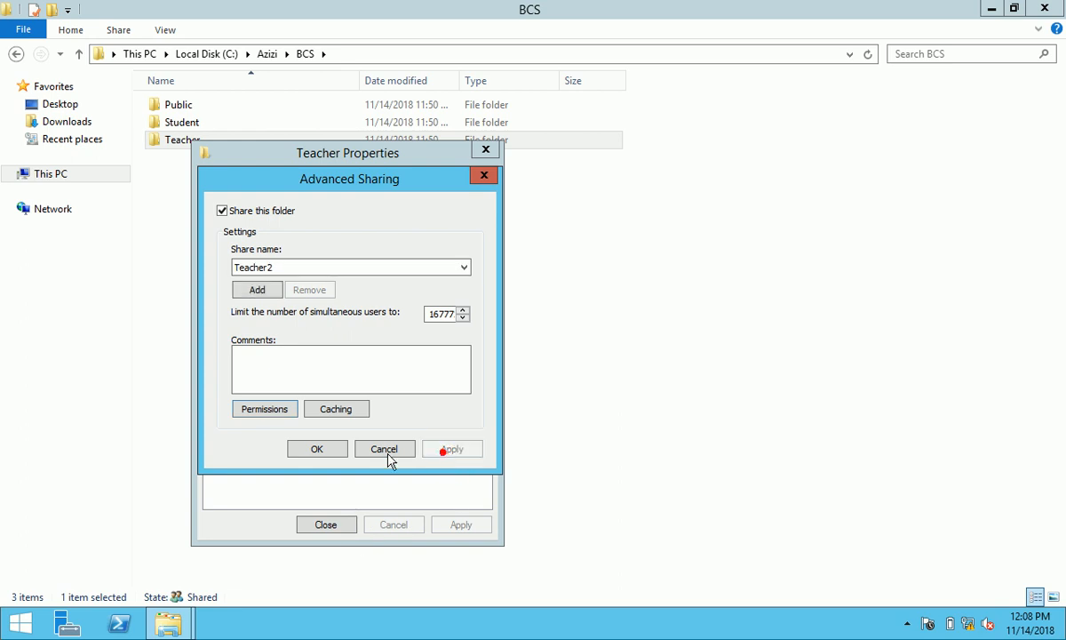
pyautogui.click(315, 449)
pyautogui.click(348, 524)
pyautogui.doubleClick(179, 141)
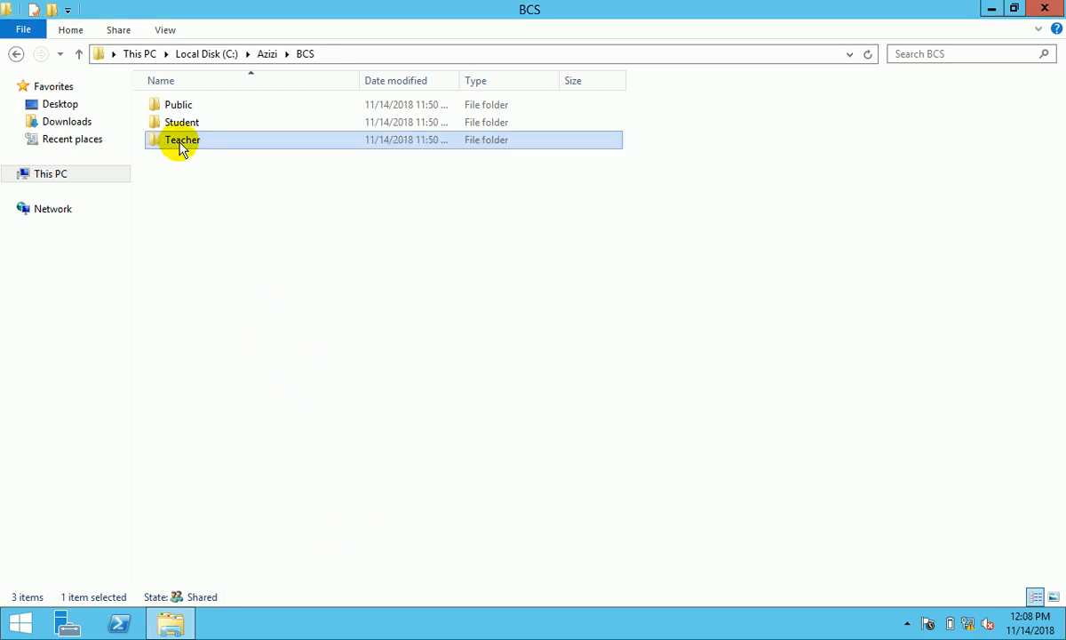
# - Start sharing the first BCS teacher subfolder and remove BCS_Teacher from the list
pyautogui.rightClick(202, 107)
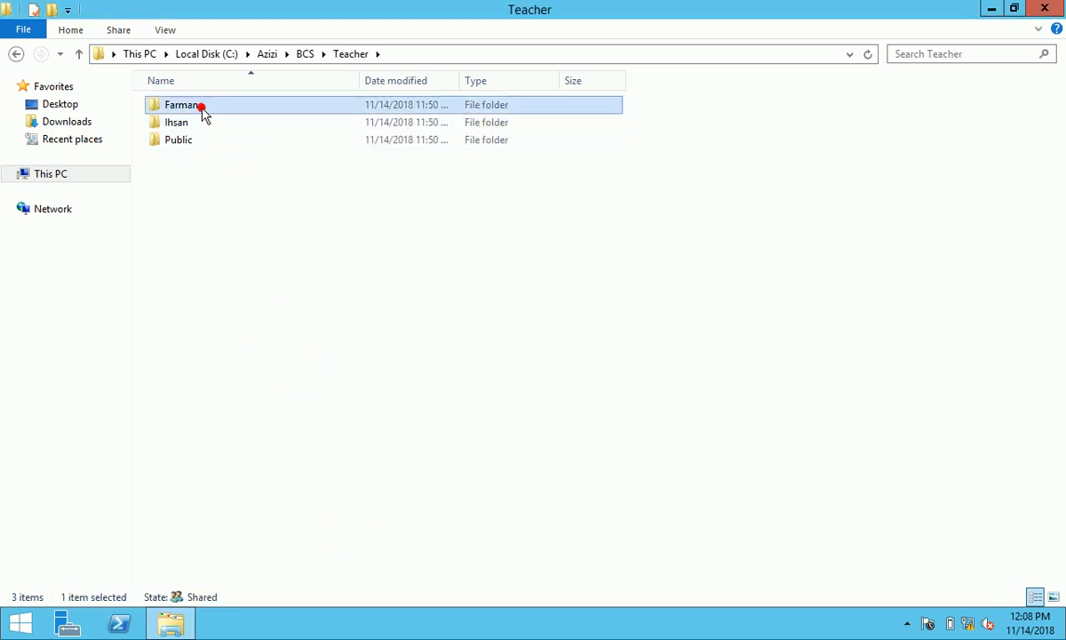
pyautogui.click(298, 374)
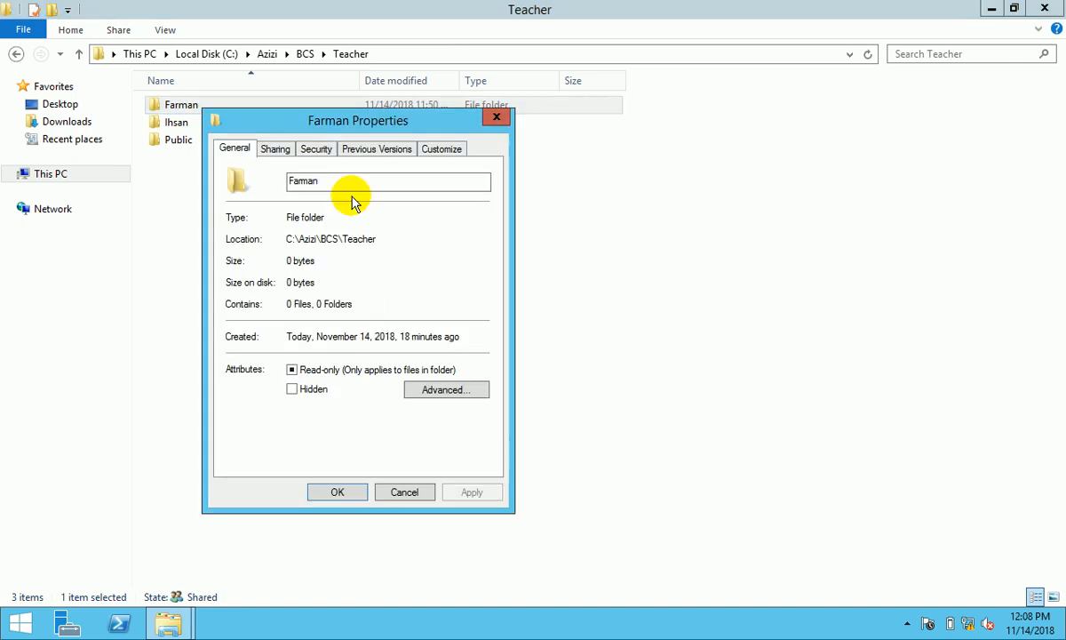
pyautogui.click(286, 154)
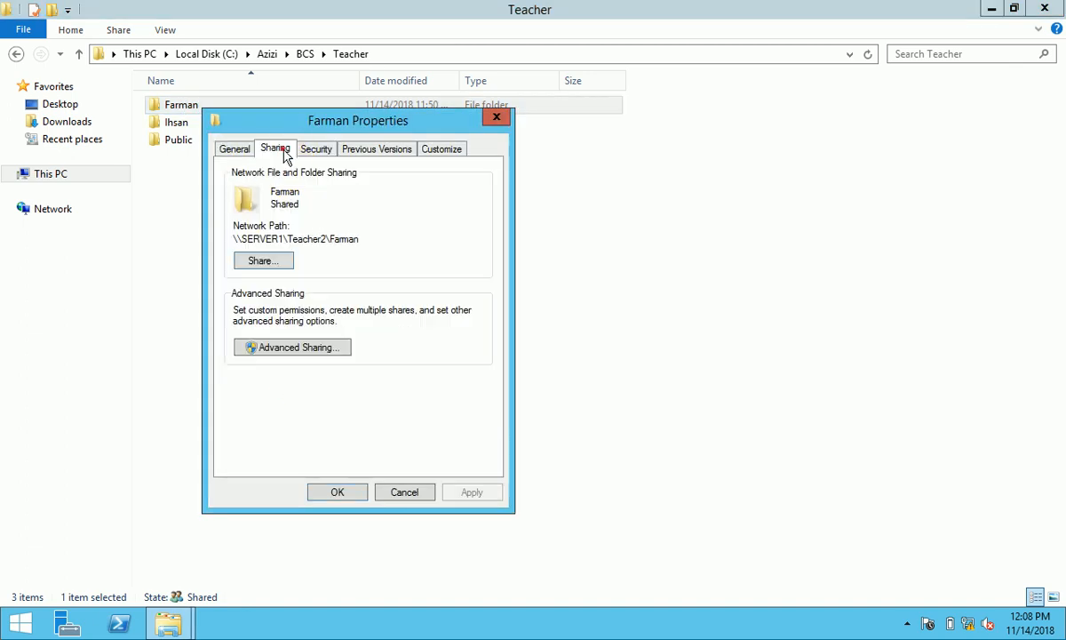
pyautogui.click(277, 260)
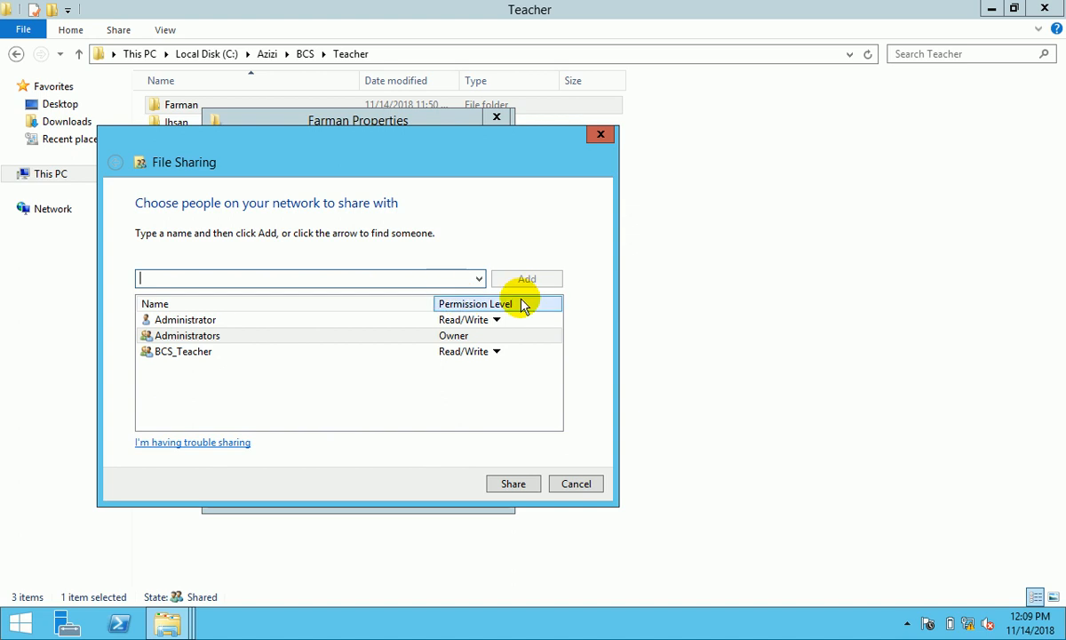
pyautogui.click(468, 353)
pyautogui.click(543, 396)
# - Share the folder with the teacher's own account at Read/Write
pyautogui.click(479, 278)
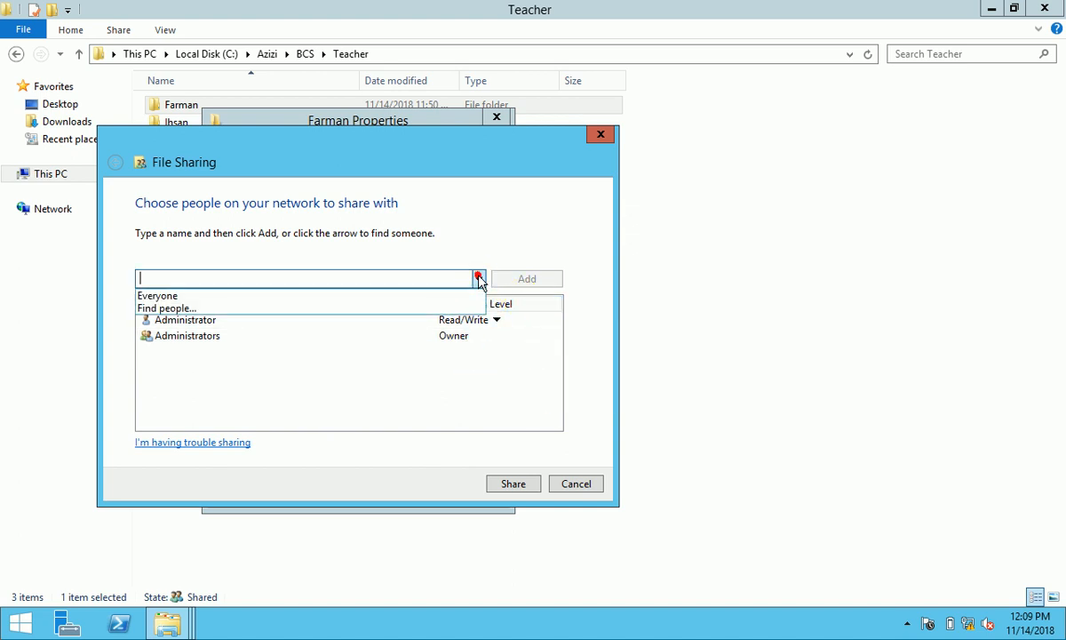
pyautogui.click(383, 307)
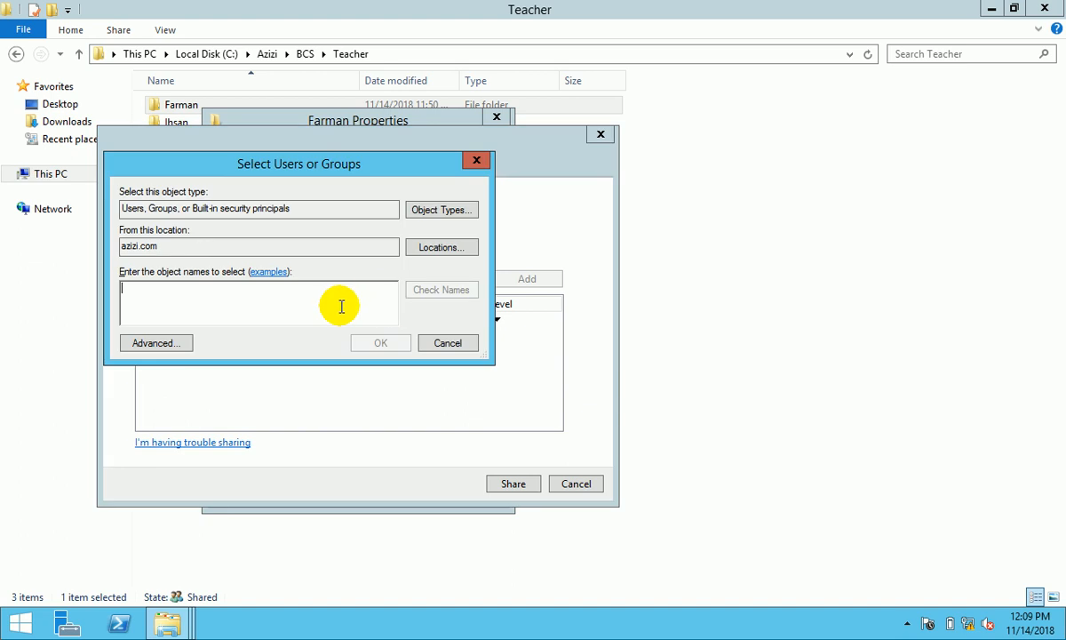
pyautogui.write('farman')
pyautogui.click(464, 286)
pyautogui.click(380, 342)
pyautogui.click(453, 352)
pyautogui.click(506, 376)
pyautogui.click(514, 484)
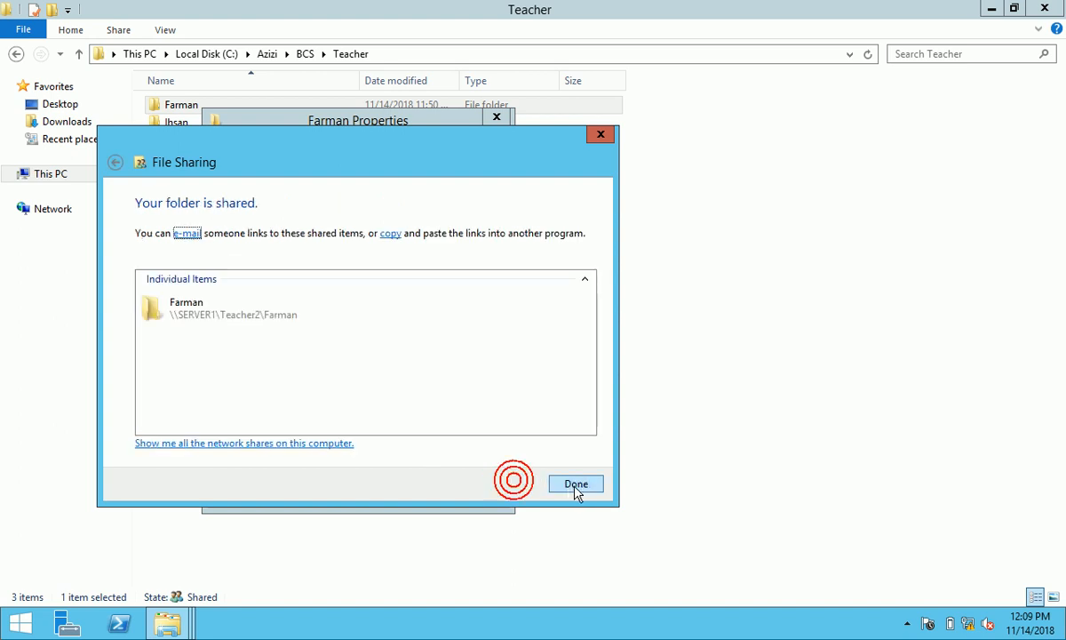
pyautogui.click(573, 485)
# - Enable Advanced Sharing for the folder and remove Everyone from its share permissions
pyautogui.click(295, 346)
pyautogui.click(240, 178)
pyautogui.click(299, 382)
pyautogui.click(462, 319)
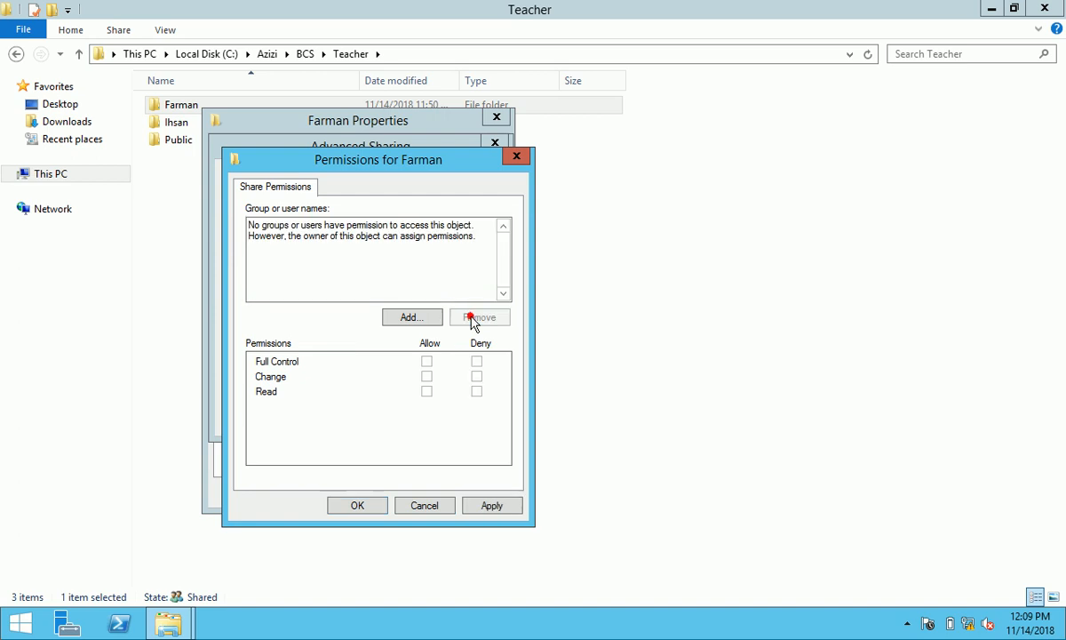
# - Add Administrator and Administrators to the share permissions with the teacher's account
pyautogui.click(415, 316)
pyautogui.write('farman;admi')
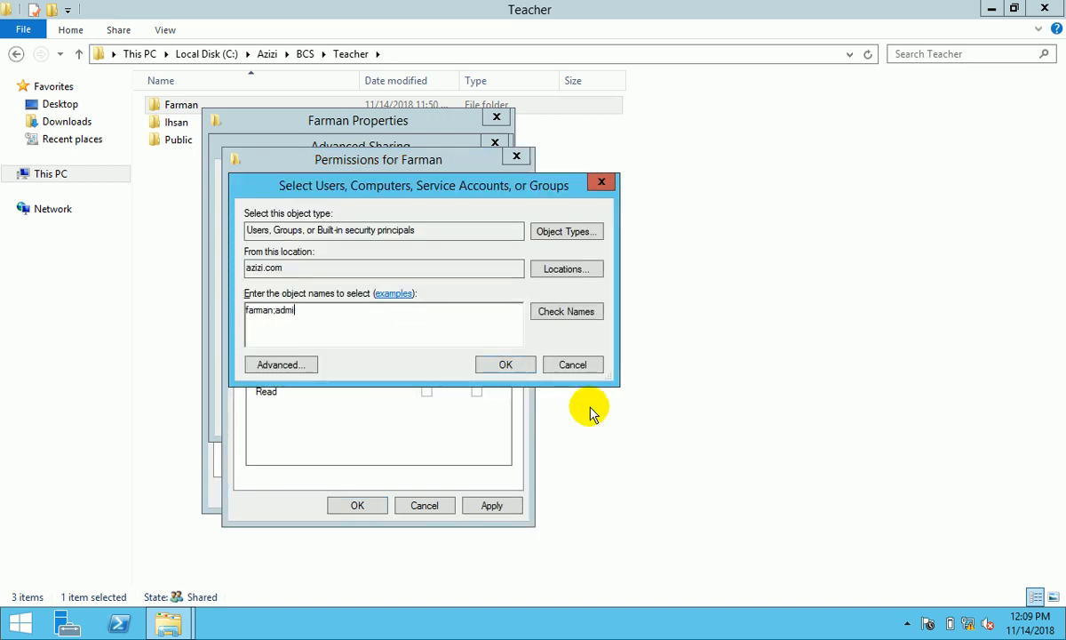
pyautogui.click(586, 315)
pyautogui.click(377, 316)
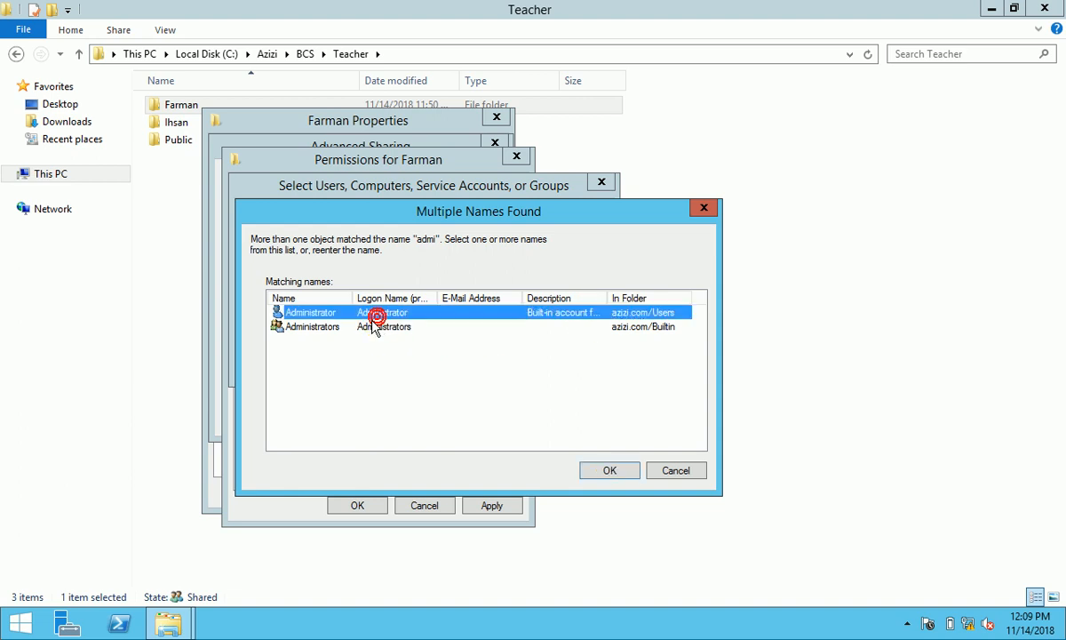
pyautogui.keyDown('shift'); pyautogui.click(370, 325); pyautogui.keyUp('shift')
pyautogui.click(609, 472)
pyautogui.click(486, 367)
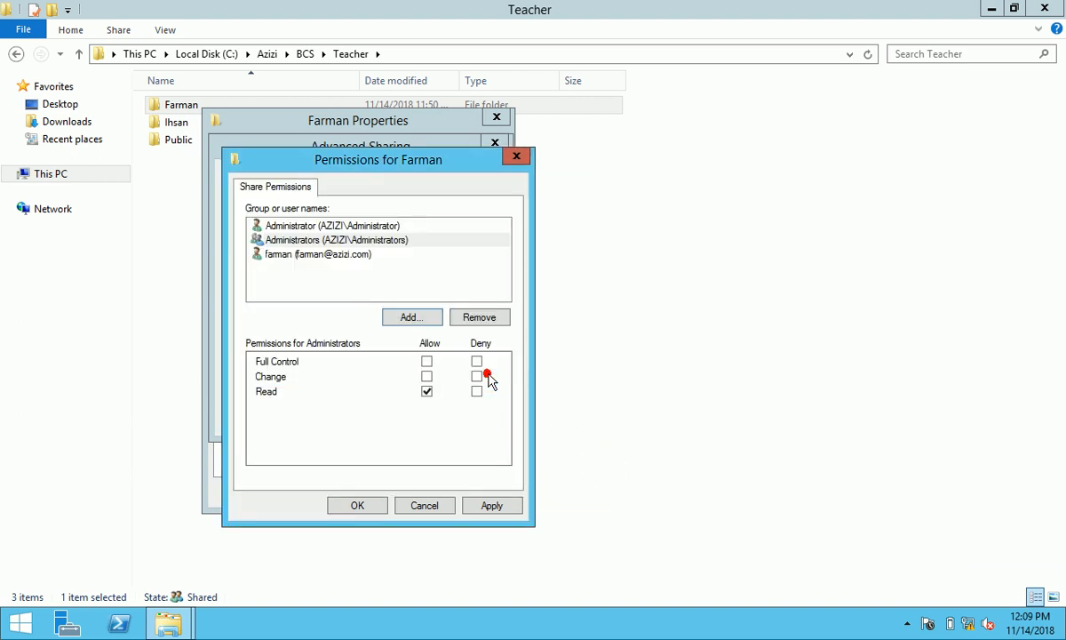
# - Allow Full Control for Administrators, the teacher's account and Administrator, and apply
pyautogui.click(427, 361)
pyautogui.click(356, 254)
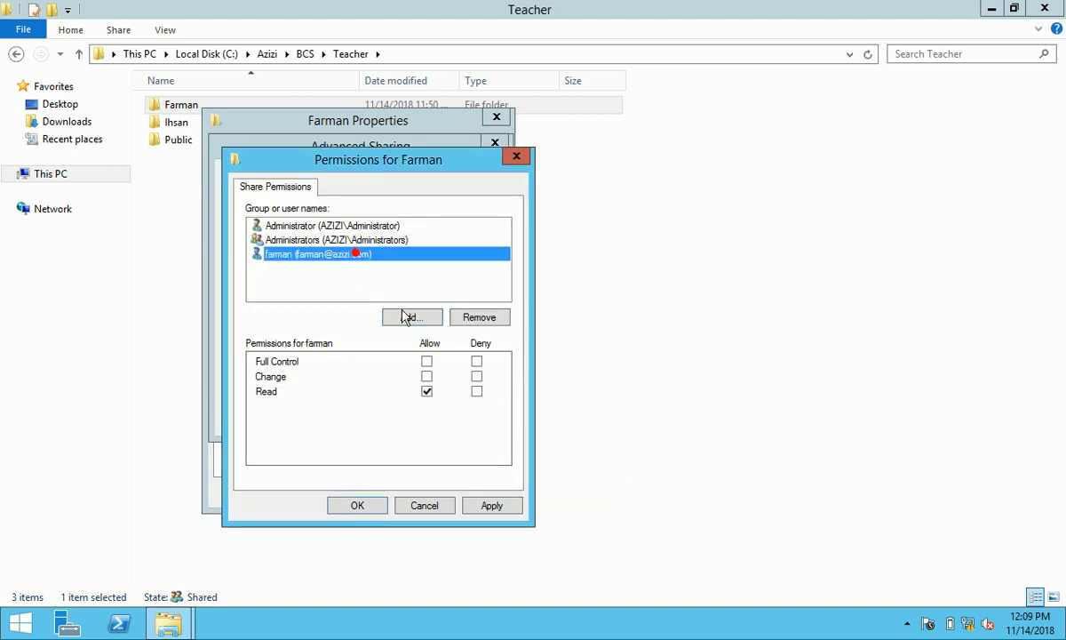
pyautogui.click(428, 361)
pyautogui.click(355, 226)
pyautogui.click(427, 361)
pyautogui.click(492, 505)
pyautogui.click(360, 504)
# - Apply Advanced Sharing, review the folder's Security tab, and close its properties
pyautogui.click(464, 415)
pyautogui.click(351, 417)
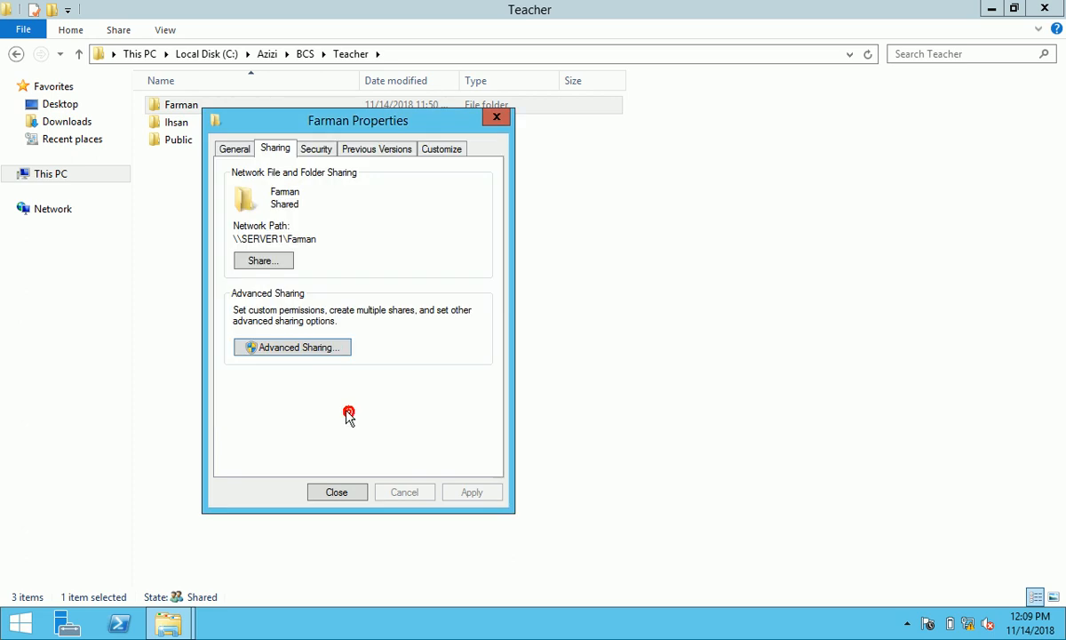
pyautogui.click(317, 148)
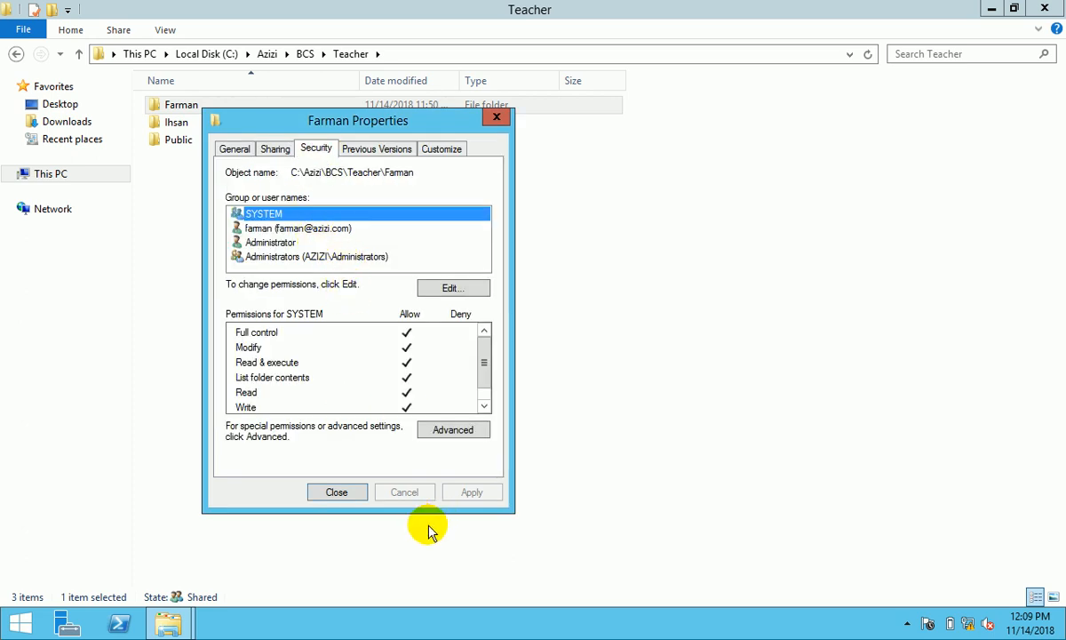
pyautogui.click(336, 493)
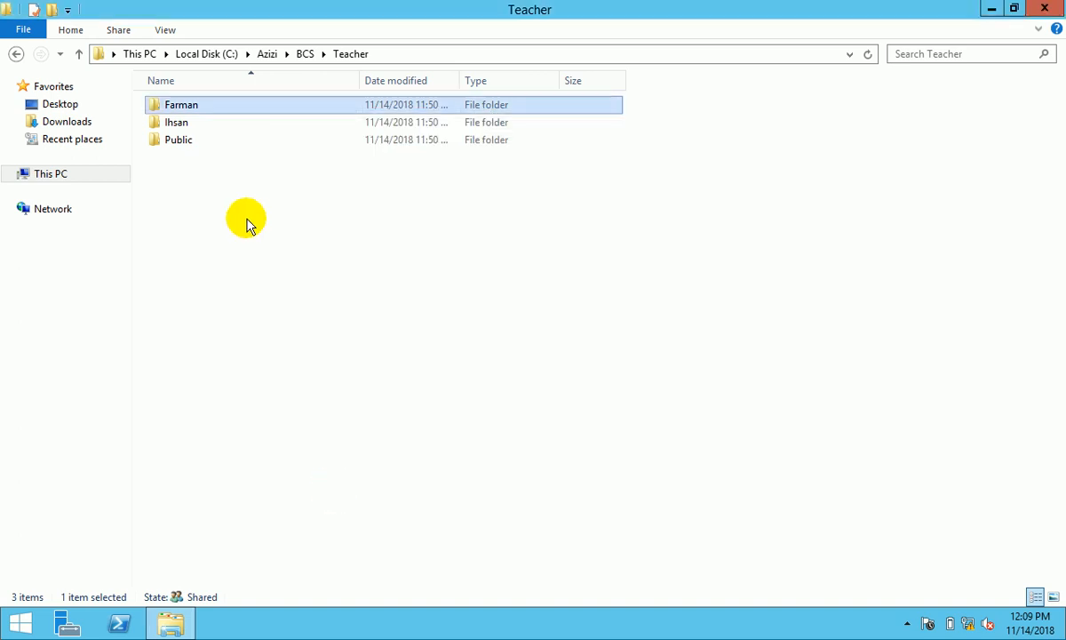
pyautogui.click(191, 124)
# - In the Ihsan folder's sharing settings, remove BCS_Teacher from the people it is shared with
pyautogui.rightClick(191, 123)
pyautogui.click(271, 387)
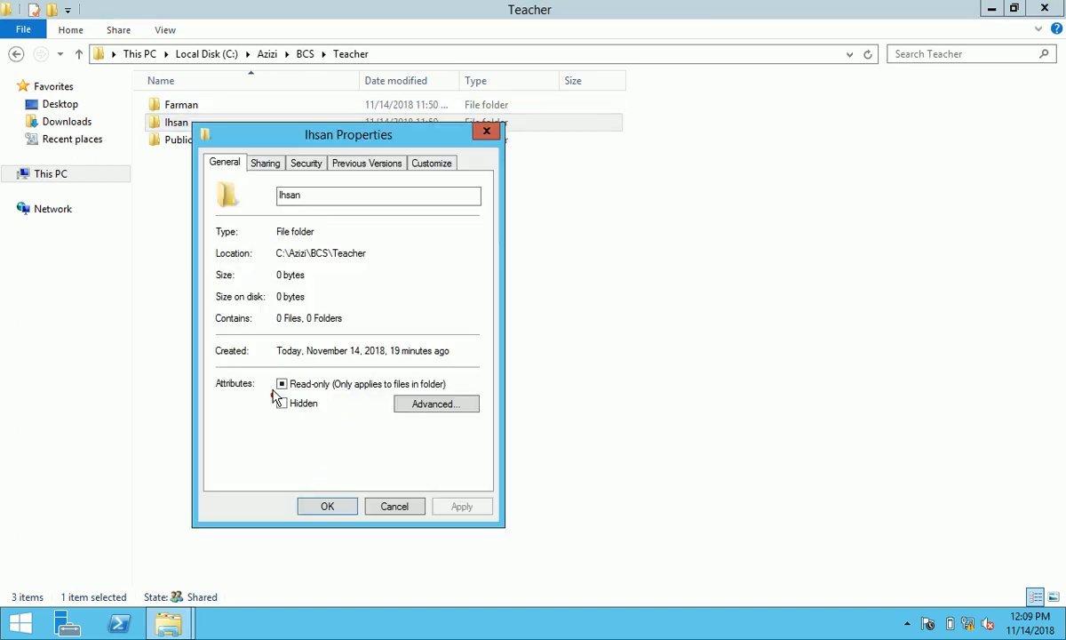
pyautogui.click(307, 164)
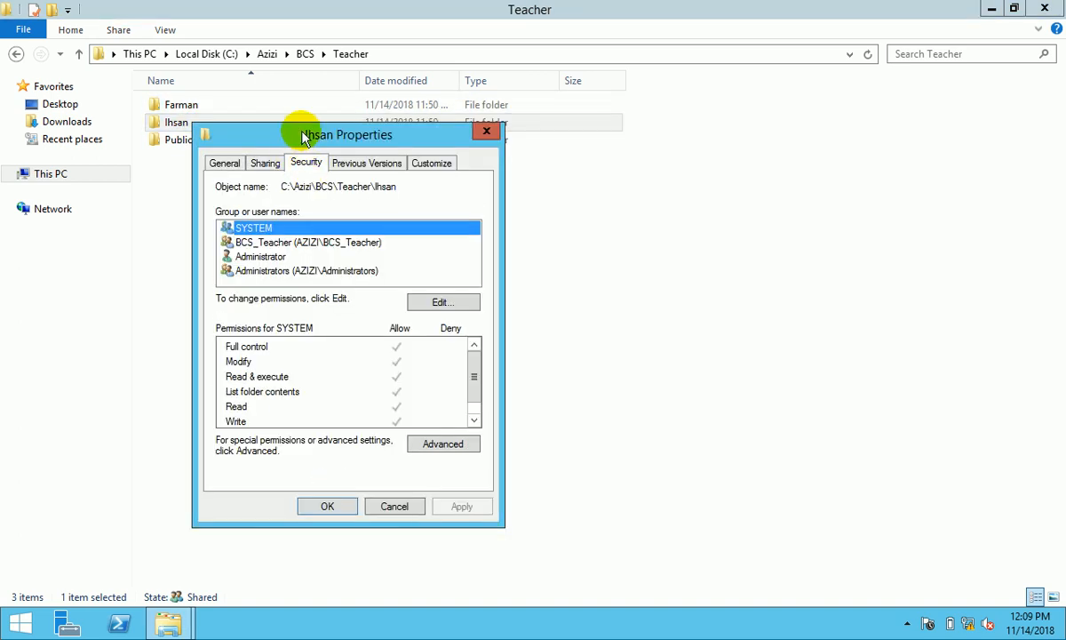
pyautogui.moveTo(302, 130); pyautogui.dragTo(366, 102)
pyautogui.click(327, 135)
pyautogui.click(315, 246)
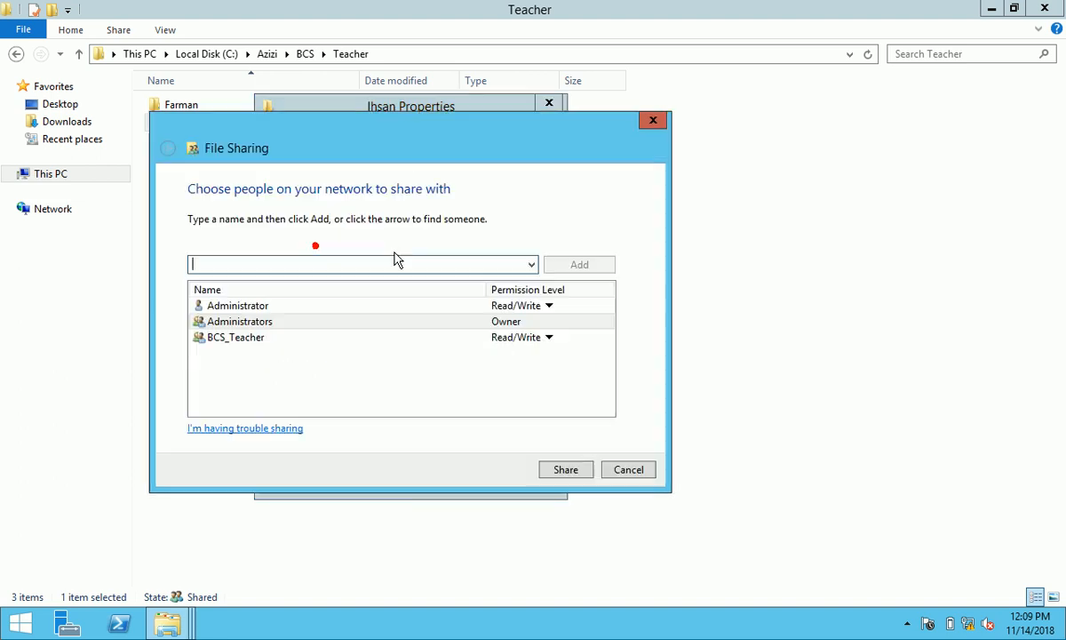
pyautogui.click(496, 341)
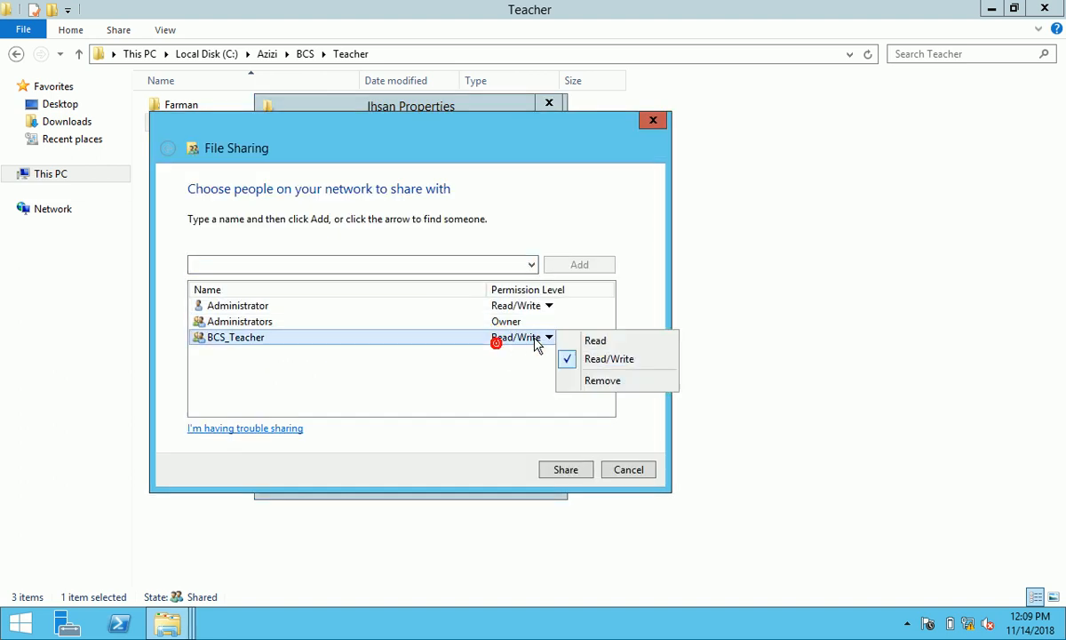
pyautogui.click(585, 380)
# - Add the folder's own user account with Read/Write access and share the Ihsan folder
pyautogui.click(531, 263)
pyautogui.click(488, 293)
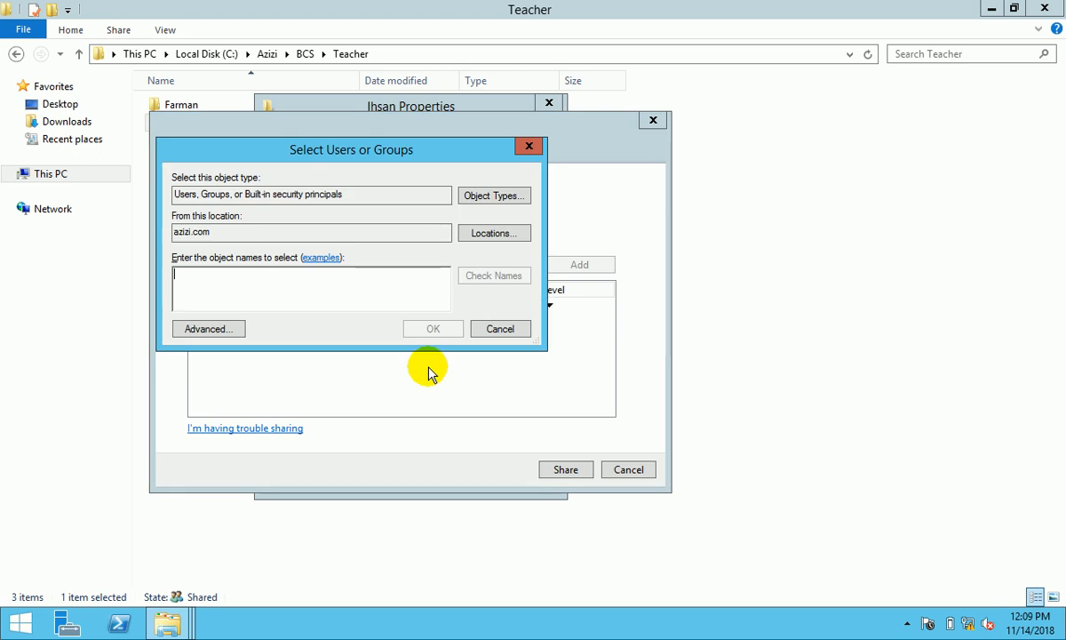
pyautogui.click(306, 301)
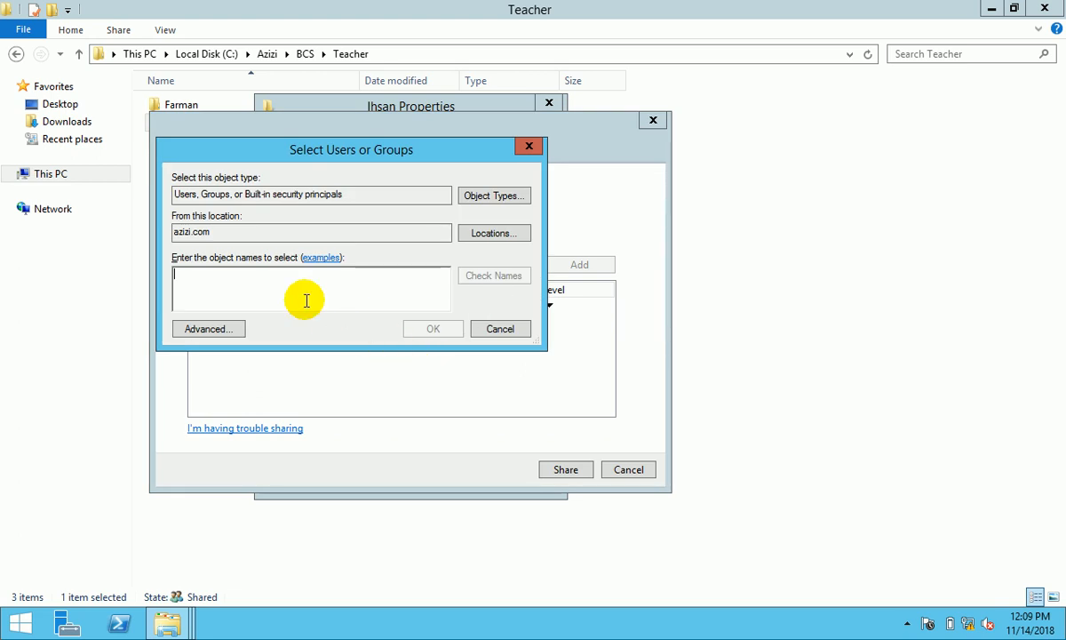
pyautogui.write('ihsan')
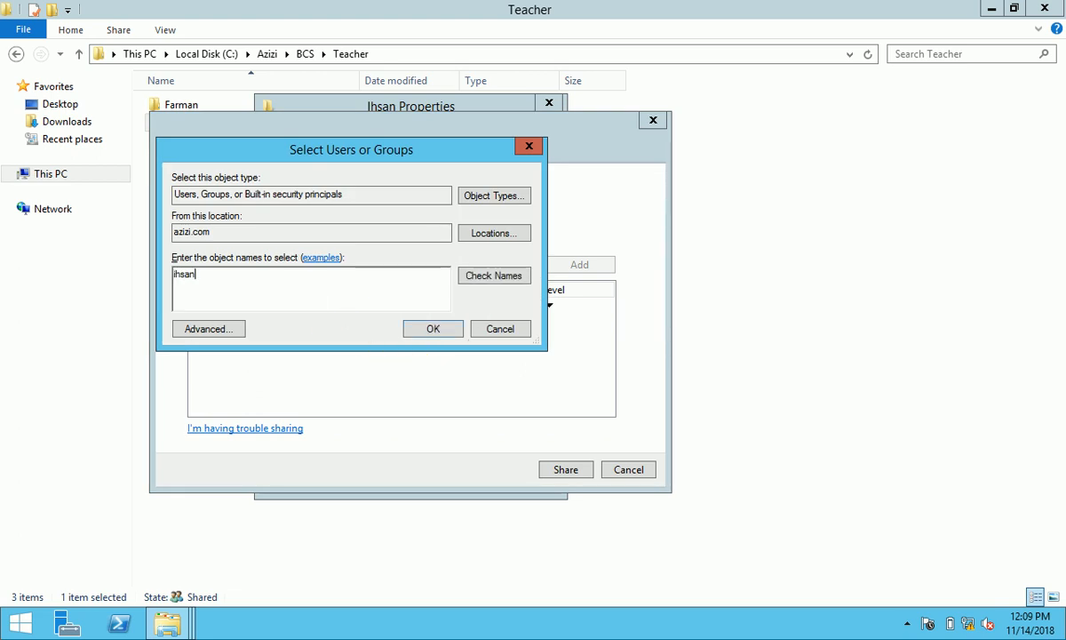
pyautogui.click(433, 329)
pyautogui.click(523, 339)
pyautogui.click(545, 360)
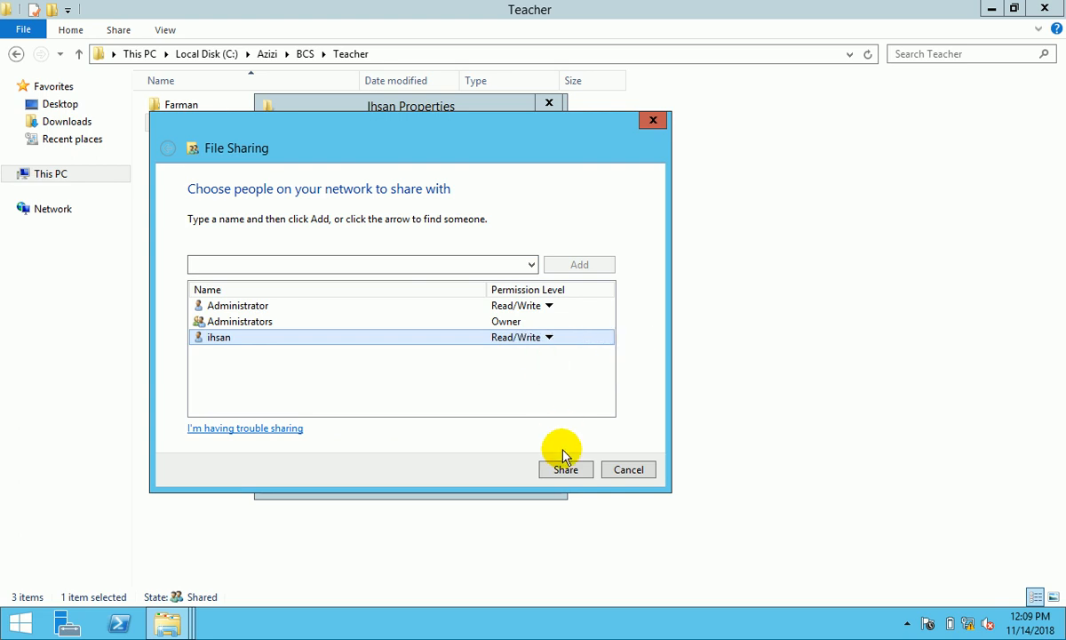
pyautogui.click(578, 472)
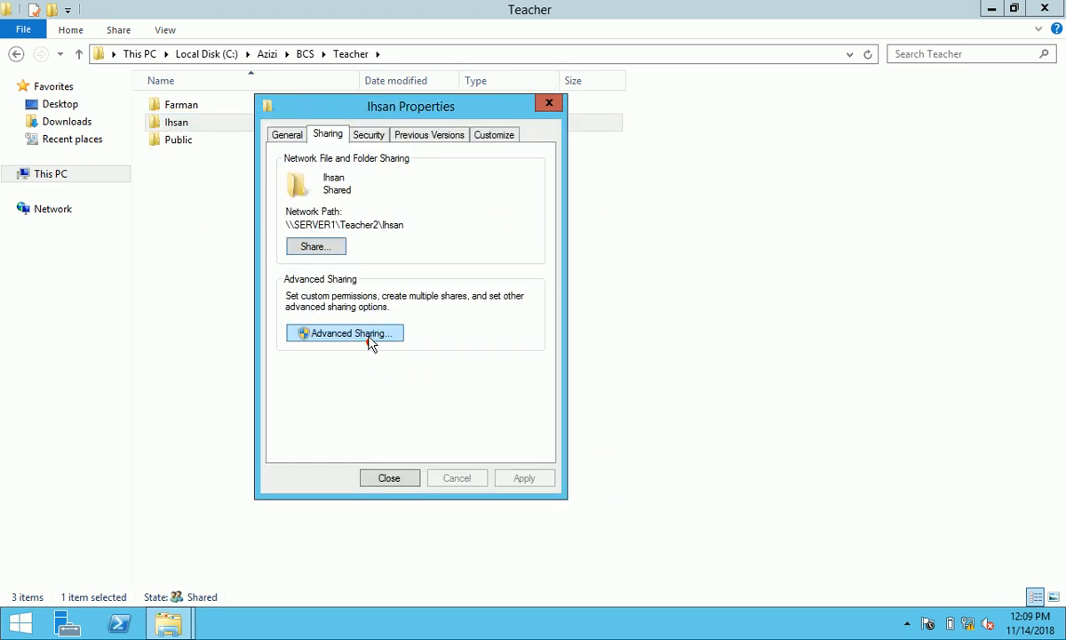
# - Enable advanced sharing, remove Everyone, and add the folder's user, Administrator and Administrators to share permissions
pyautogui.click(359, 333)
pyautogui.click(337, 164)
pyautogui.click(342, 362)
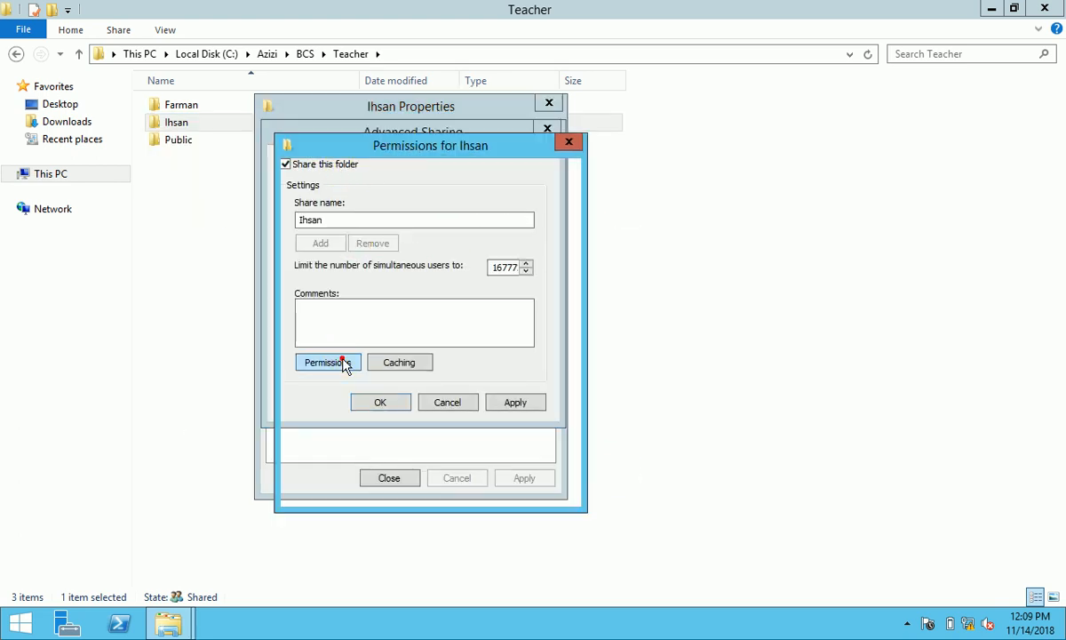
pyautogui.click(531, 303)
pyautogui.click(466, 301)
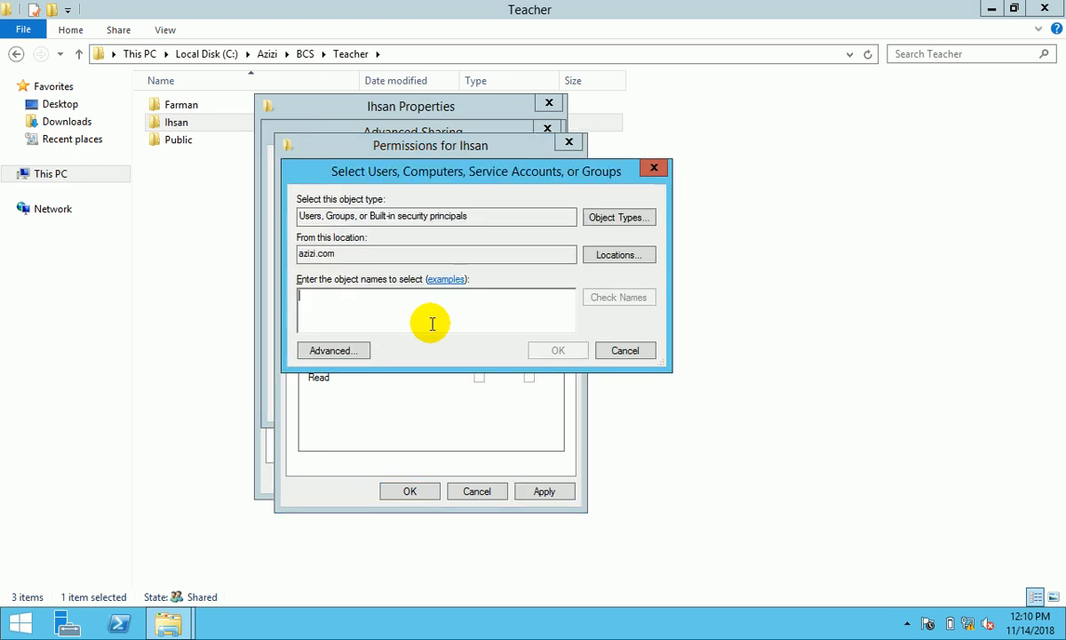
pyautogui.write('ihsan;')
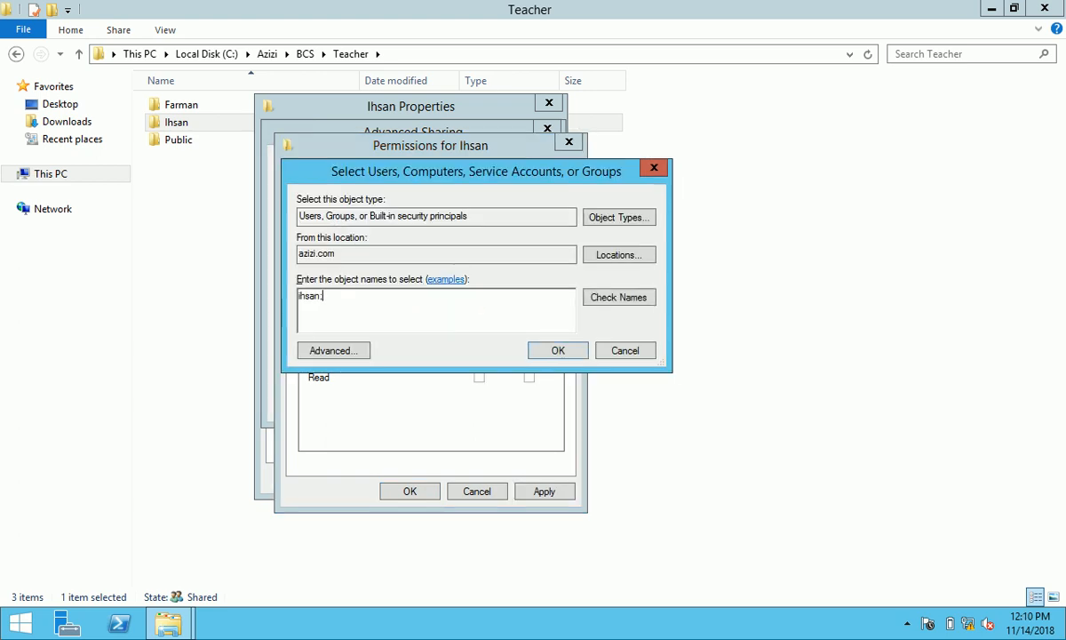
pyautogui.write('admi')
pyautogui.click(613, 301)
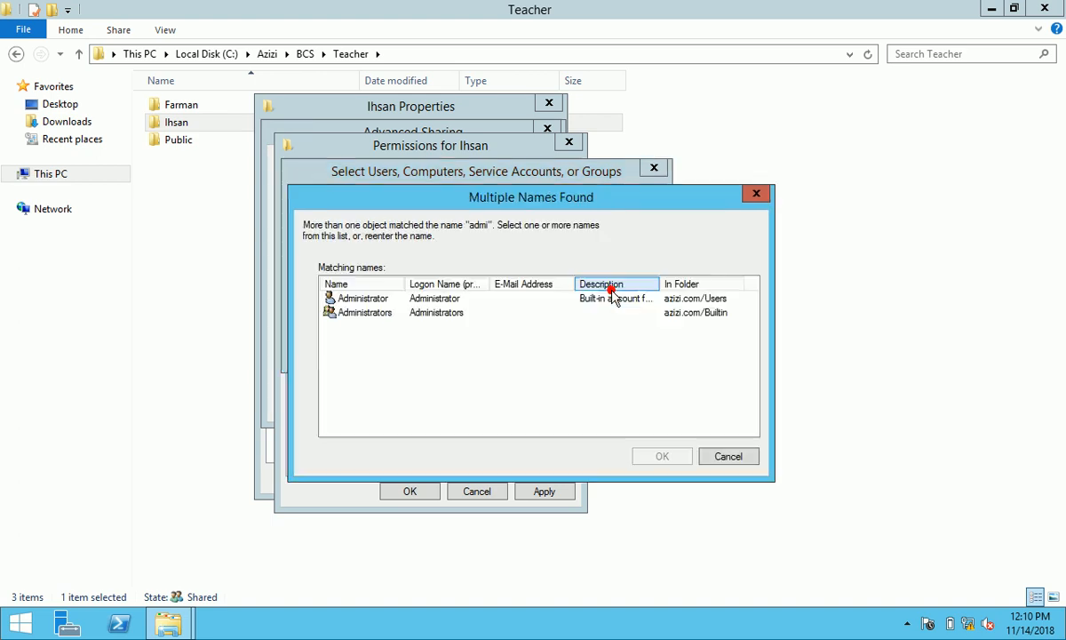
pyautogui.click(440, 308)
pyautogui.keyDown('ctrl'); pyautogui.click(438, 298); pyautogui.keyUp('ctrl')
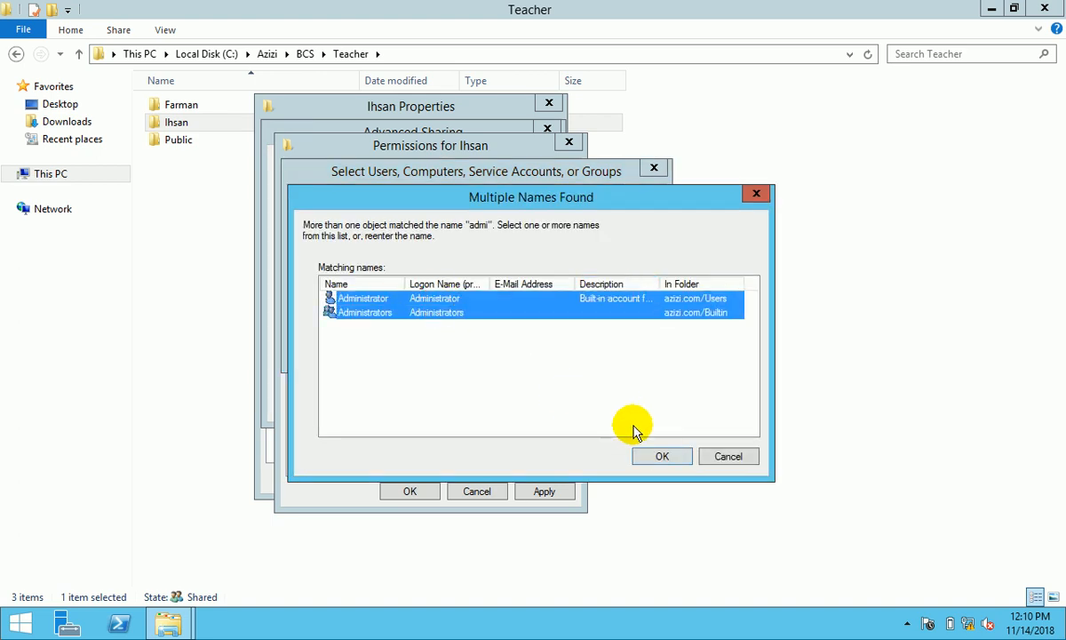
pyautogui.click(657, 456)
pyautogui.click(556, 352)
# - Grant Full Control to Administrators, Administrator and the folder's user, apply, then review security permissions
pyautogui.click(479, 347)
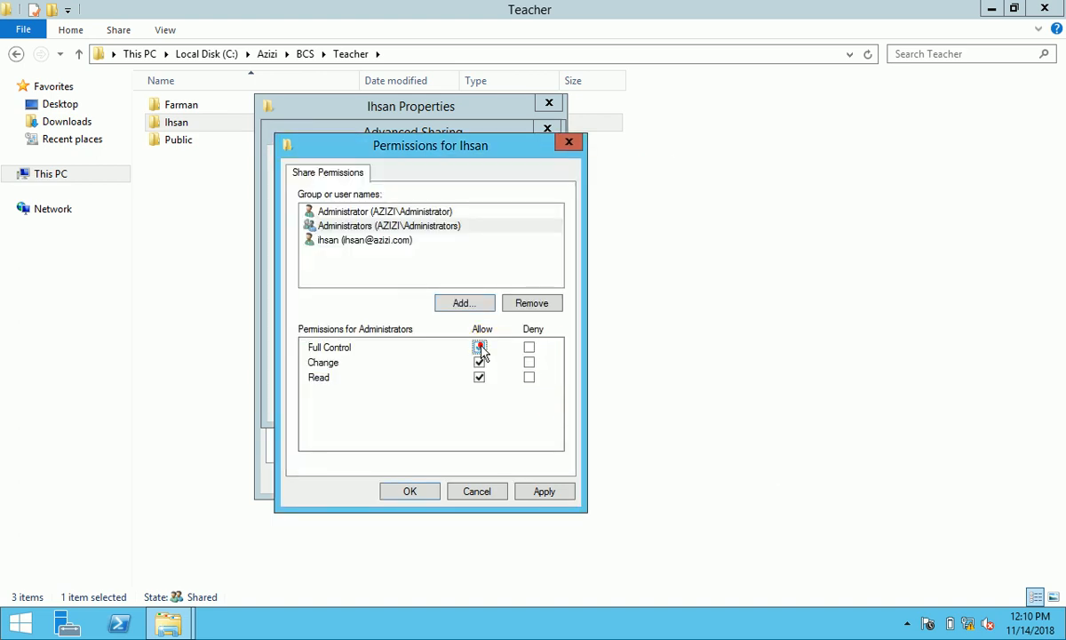
pyautogui.click(394, 239)
pyautogui.click(479, 348)
pyautogui.click(417, 213)
pyautogui.click(479, 348)
pyautogui.click(542, 492)
pyautogui.click(427, 494)
pyautogui.click(516, 403)
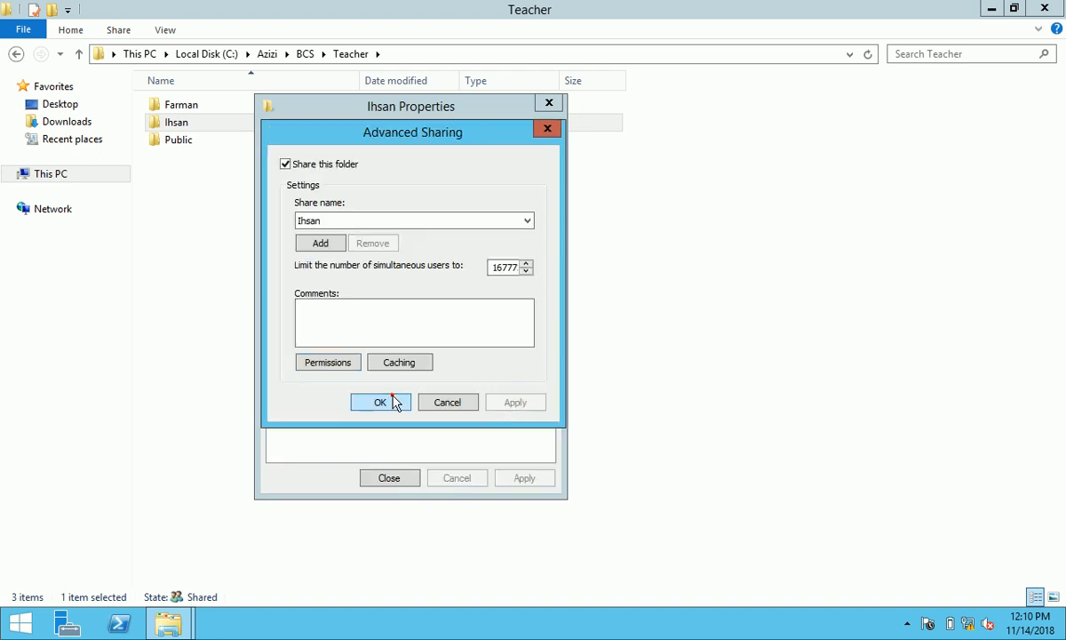
pyautogui.click(384, 402)
pyautogui.click(369, 134)
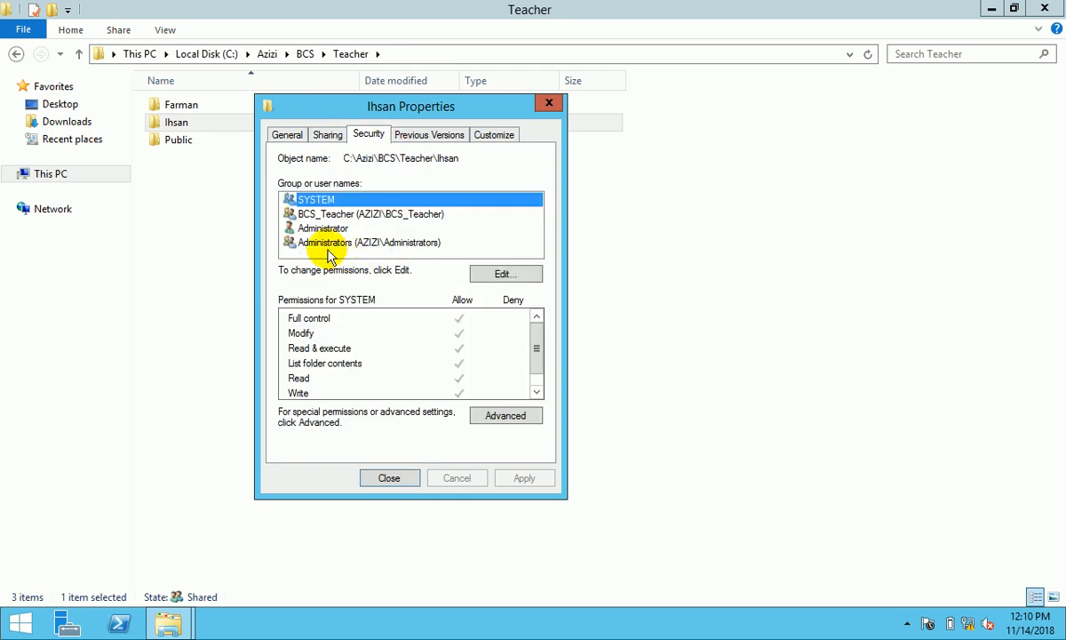
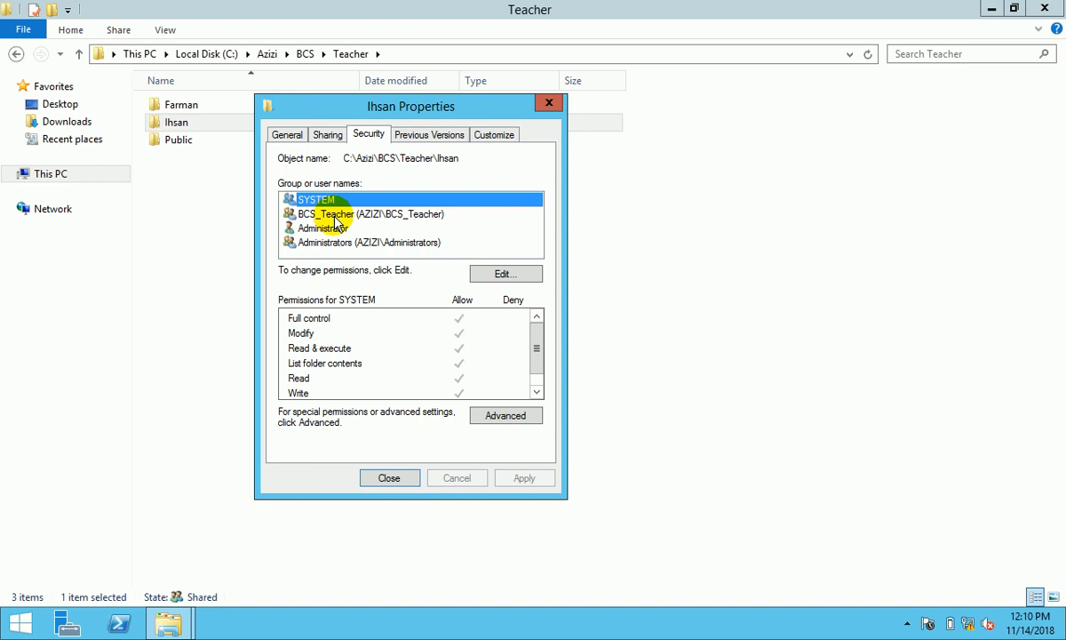
# - Review the Ihsan folder's permissions without changes, close its properties, and select the Public folder
pyautogui.click(494, 274)
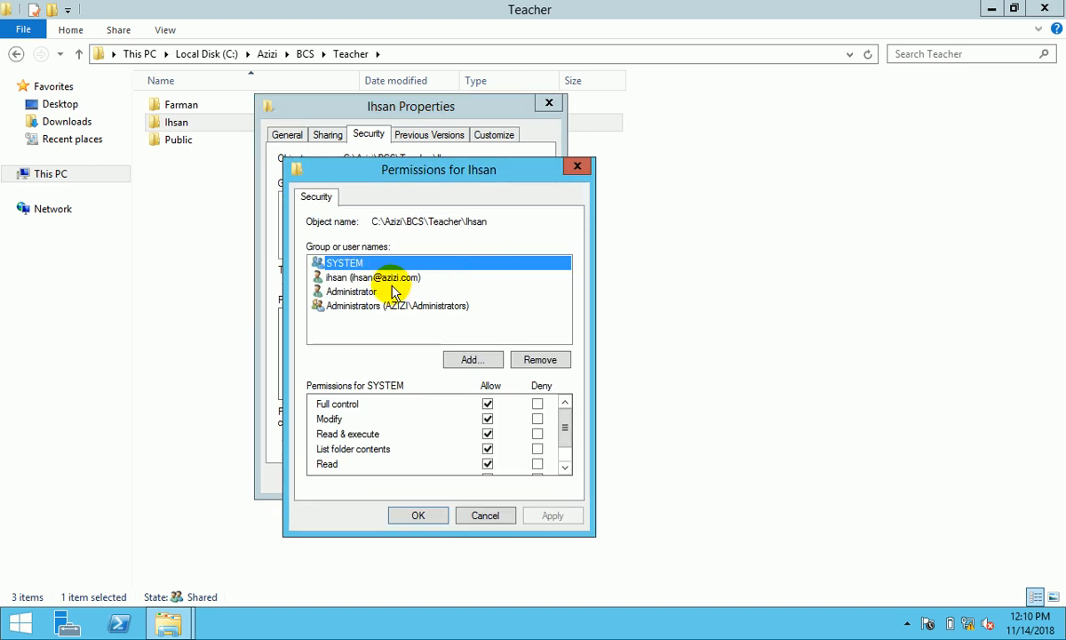
pyautogui.click(471, 516)
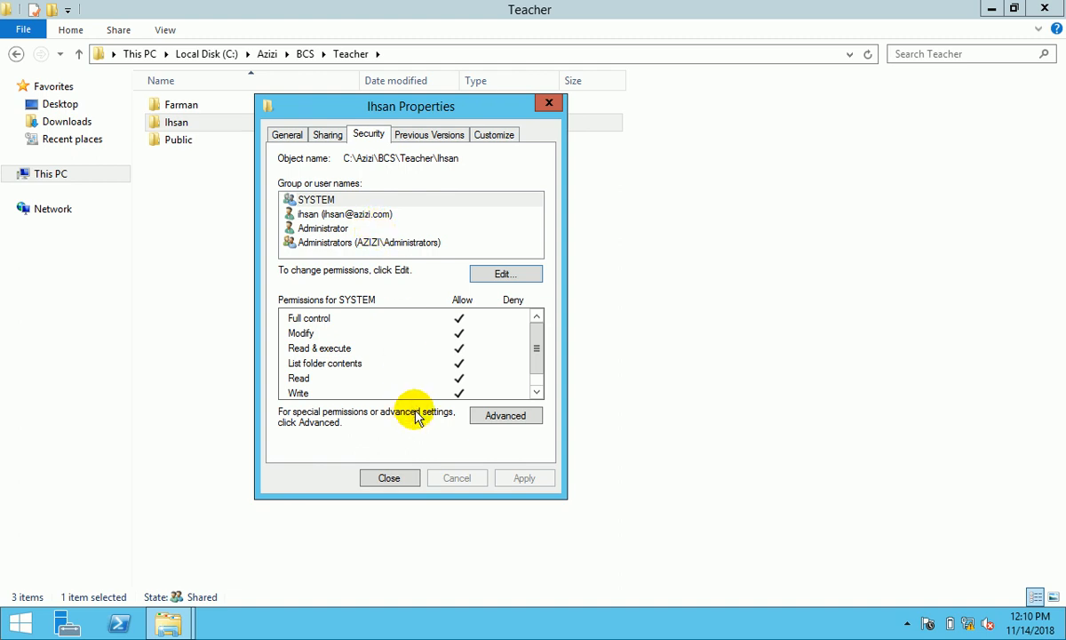
pyautogui.click(373, 480)
pyautogui.click(186, 141)
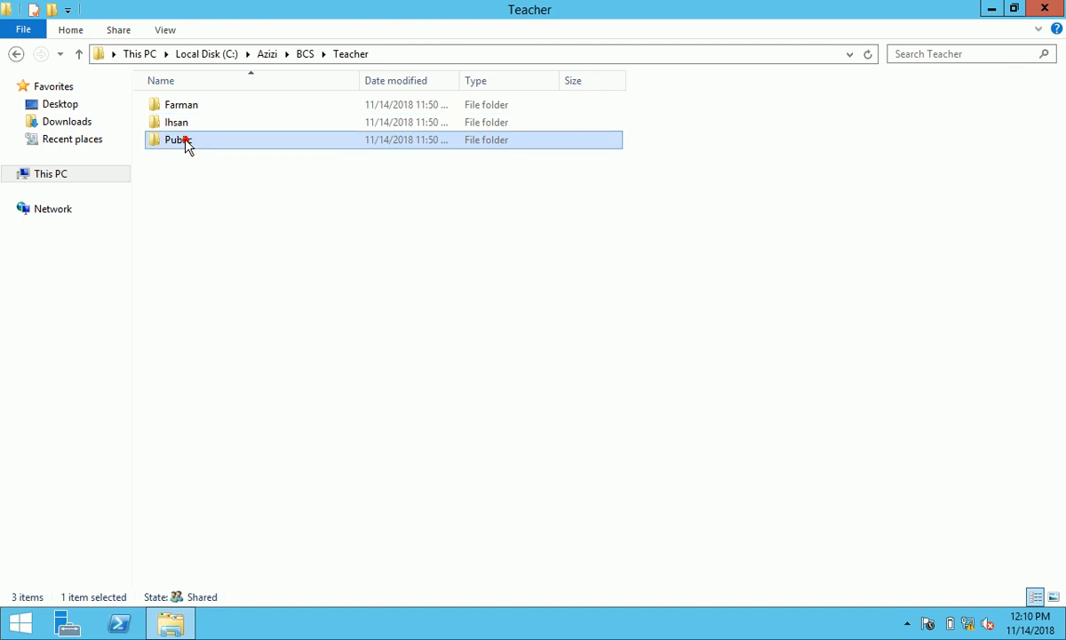
# - Share the Public folder with its listed people through basic file sharing
pyautogui.rightClick(184, 139)
pyautogui.click(267, 408)
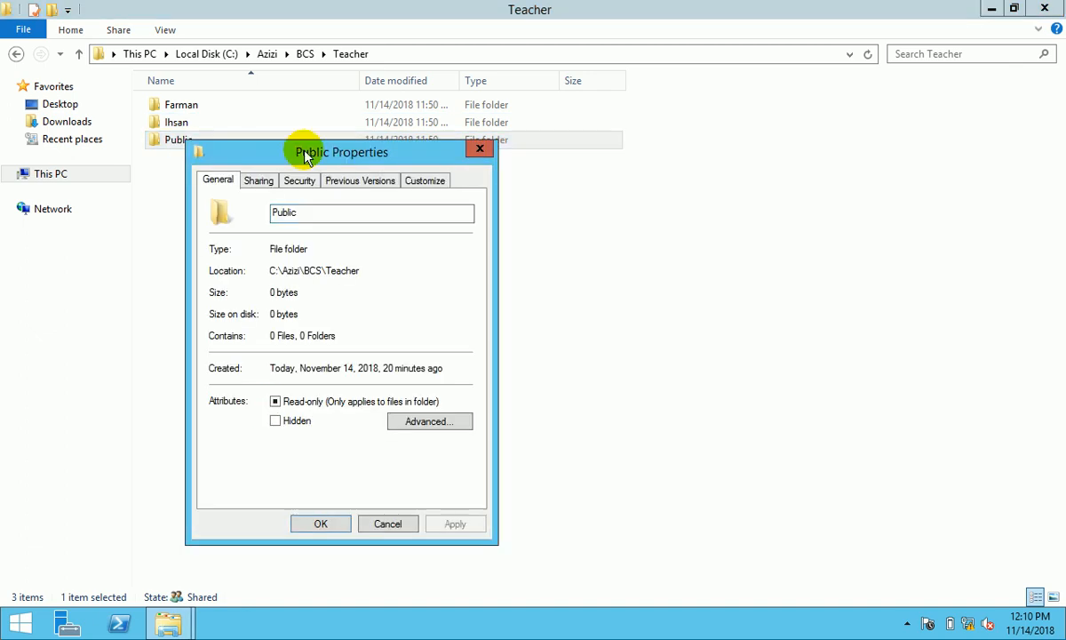
pyautogui.click(259, 182)
pyautogui.click(256, 291)
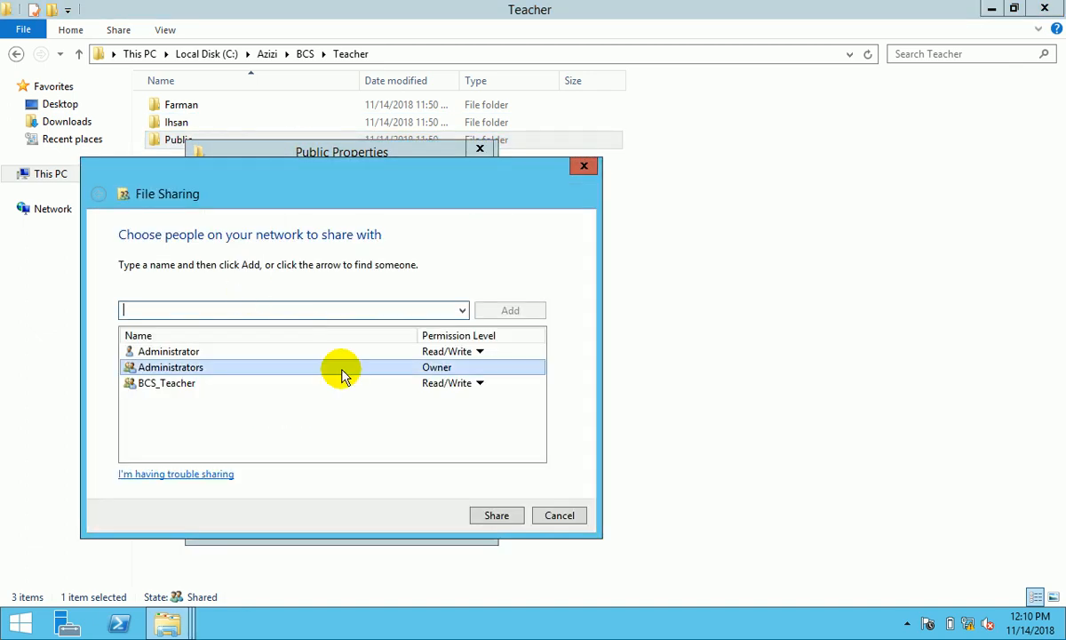
pyautogui.click(494, 513)
pyautogui.click(552, 515)
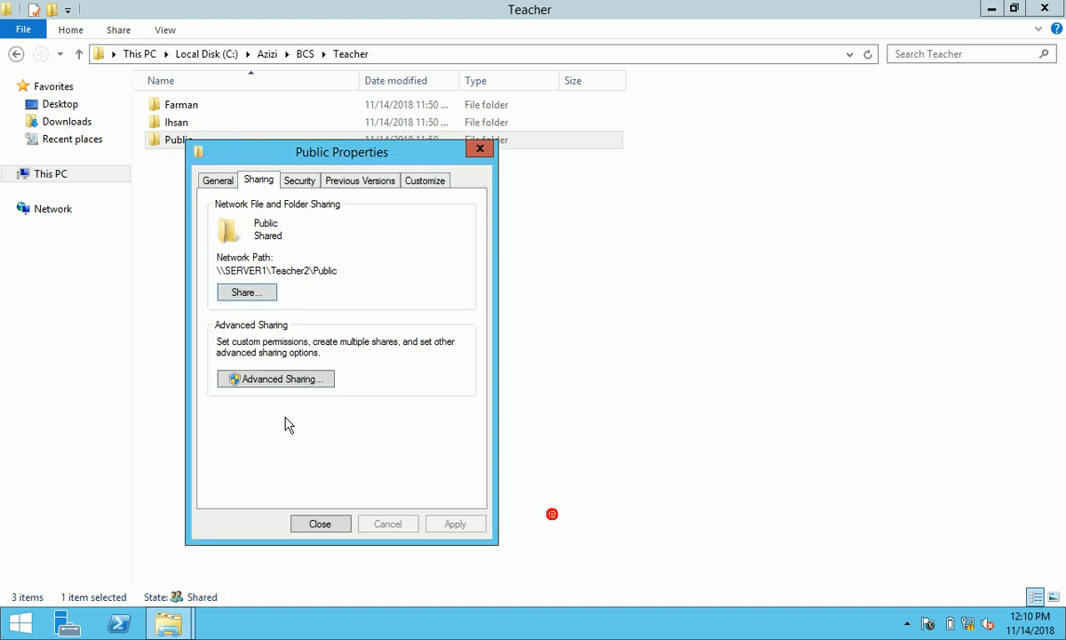
# - Share it as Public4, replacing Everyone with BCS_Teacher, Administrator and Administrators
pyautogui.click(254, 378)
pyautogui.click(246, 209)
pyautogui.click(277, 412)
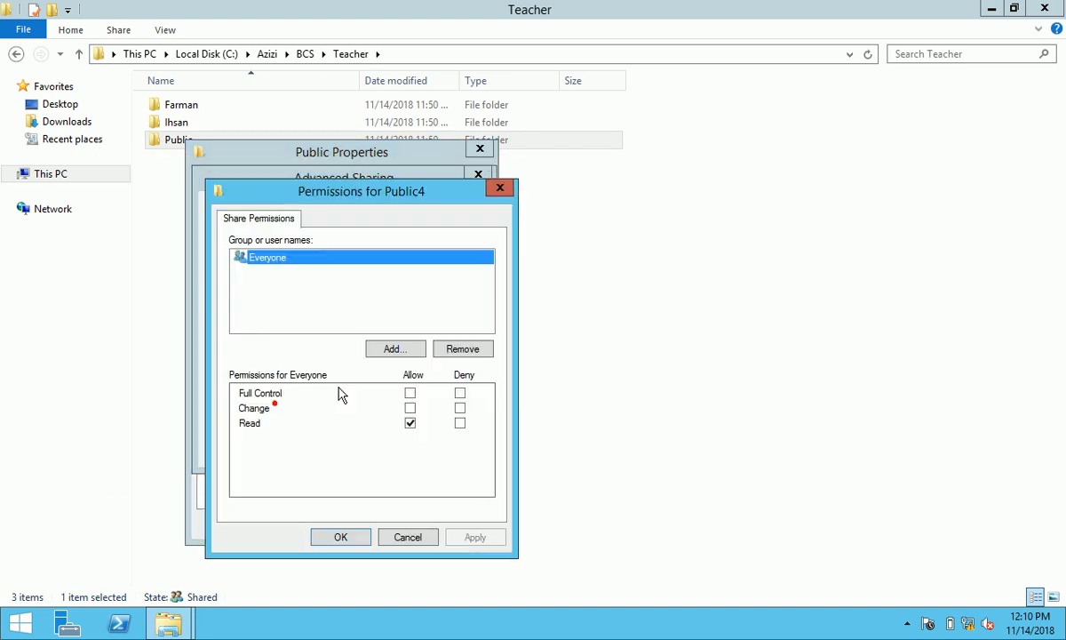
pyautogui.click(467, 347)
pyautogui.click(399, 351)
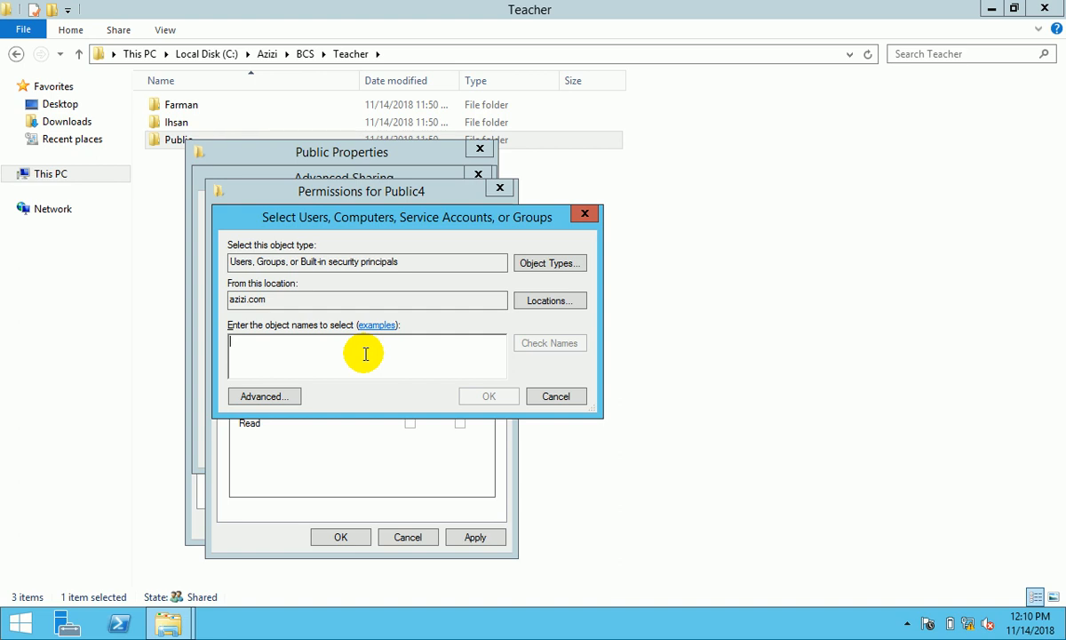
pyautogui.write('bcs_teacher;')
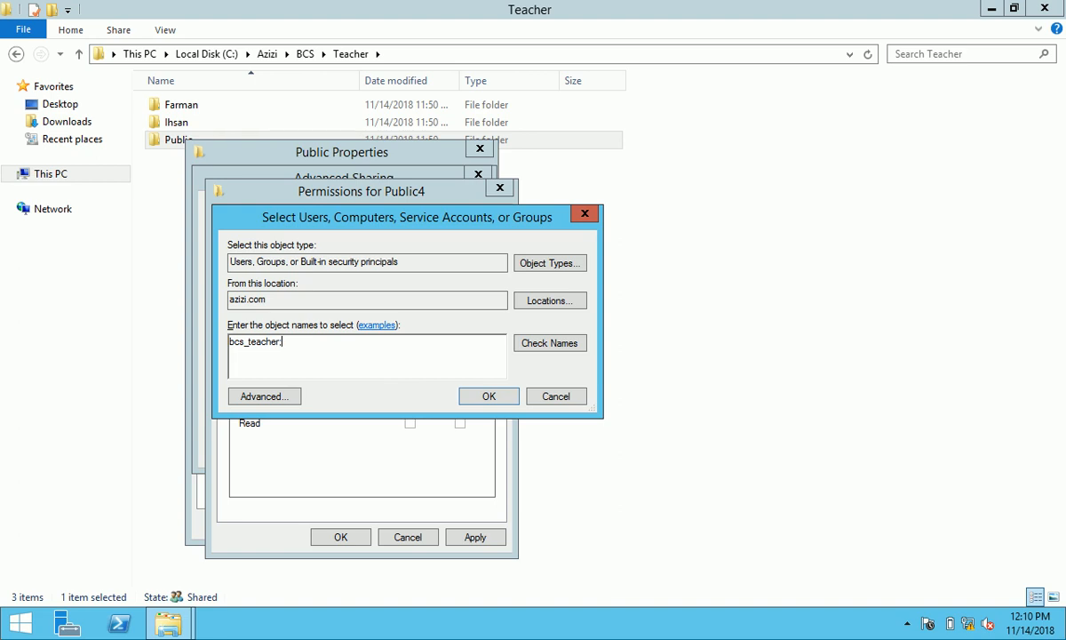
pyautogui.write('admin')
pyautogui.click(543, 343)
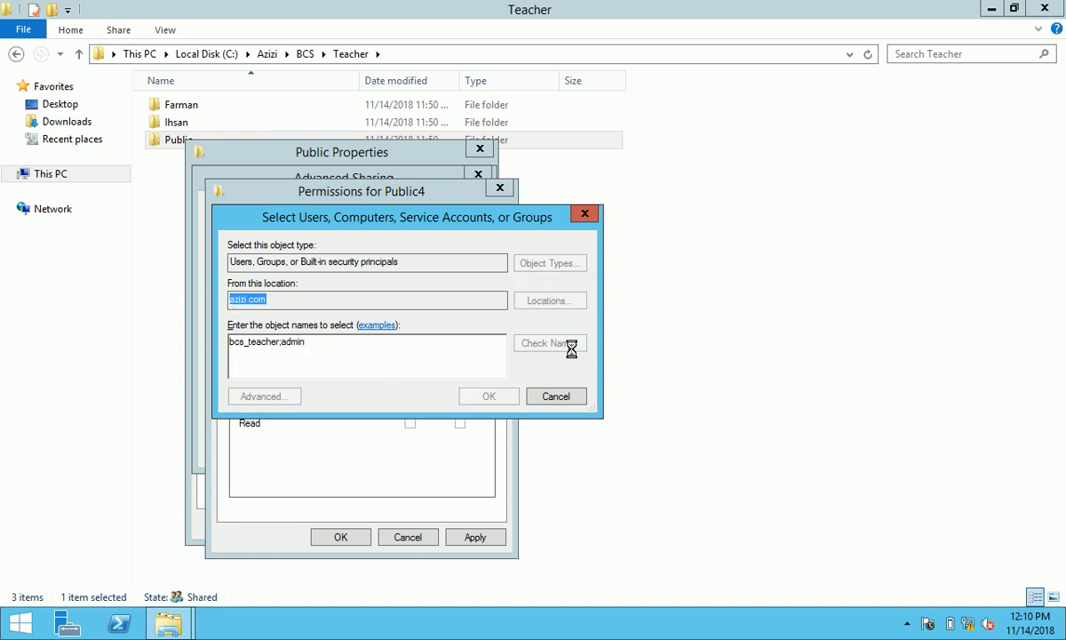
pyautogui.click(368, 346)
pyautogui.keyDown('ctrl'); pyautogui.click(354, 358); pyautogui.keyUp('ctrl')
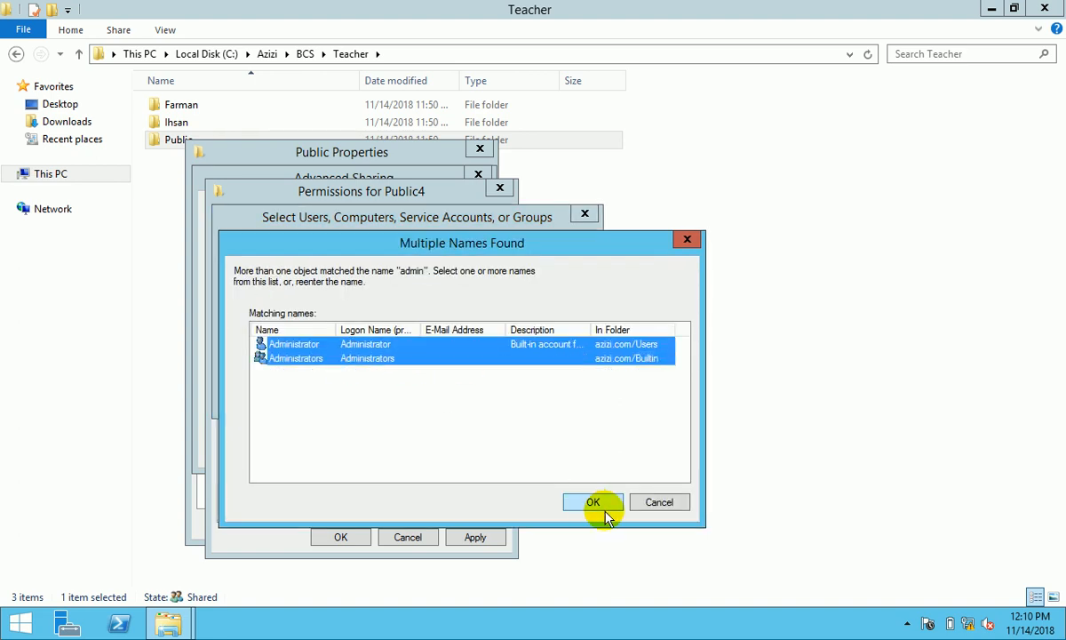
pyautogui.click(592, 502)
pyautogui.click(503, 395)
# - Grant Administrators and Administrator Full Control on Public4, apply, and close the properties
pyautogui.click(410, 392)
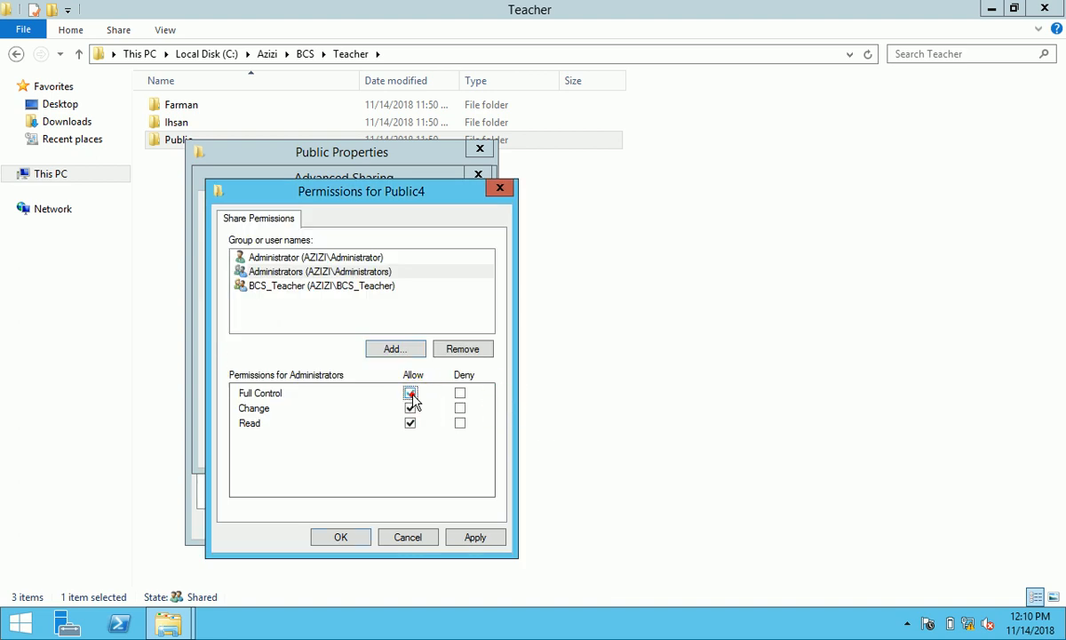
pyautogui.click(366, 286)
pyautogui.click(357, 256)
pyautogui.click(409, 392)
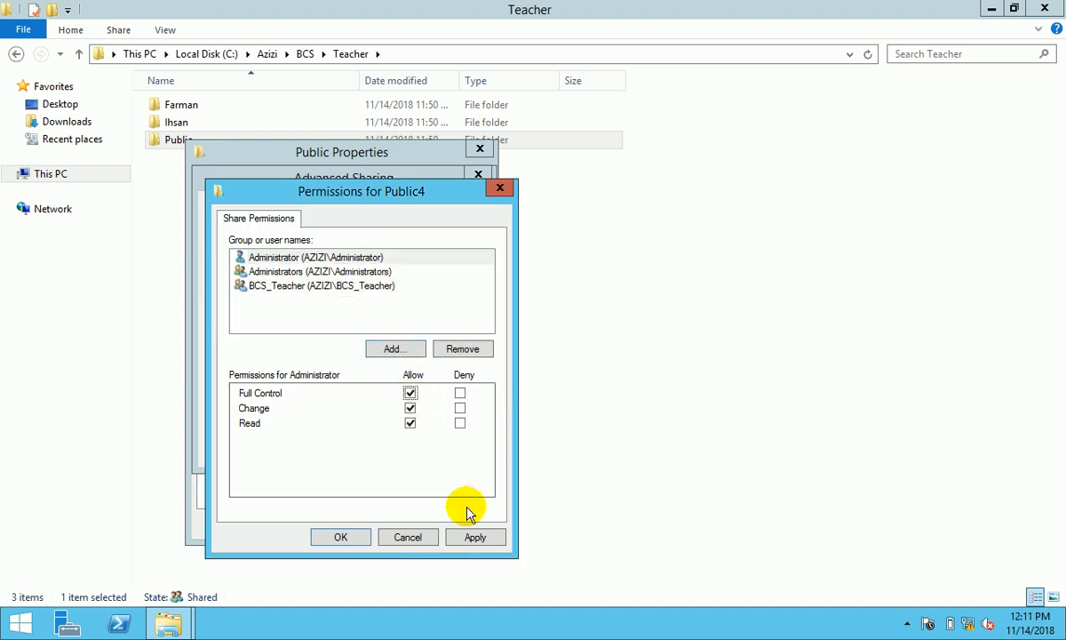
pyautogui.click(475, 537)
pyautogui.click(353, 537)
pyautogui.click(443, 447)
pyautogui.click(311, 451)
pyautogui.click(295, 183)
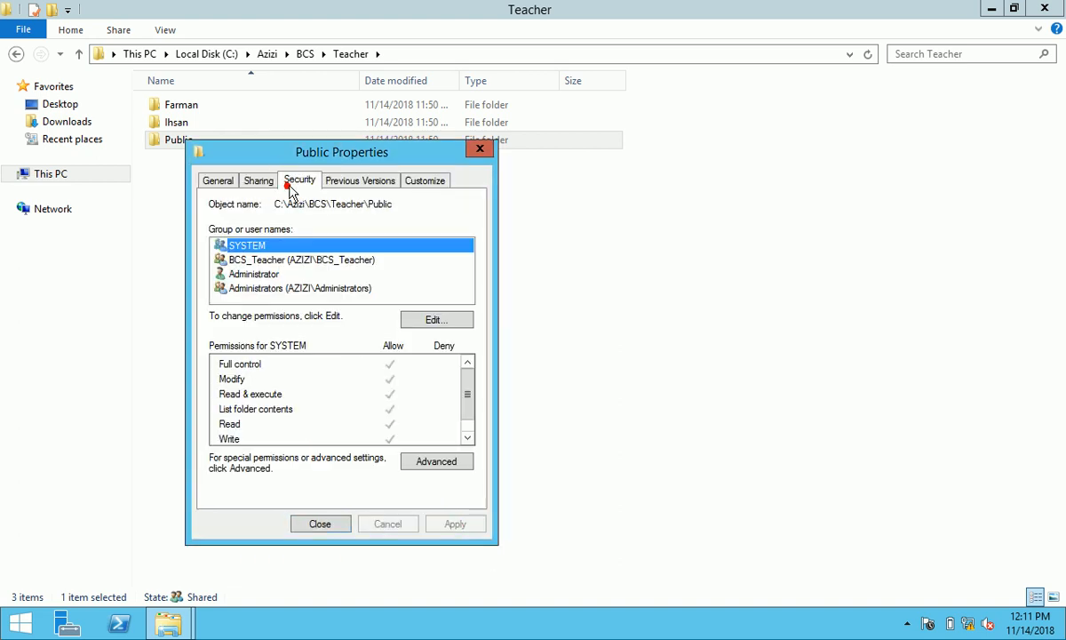
pyautogui.click(324, 522)
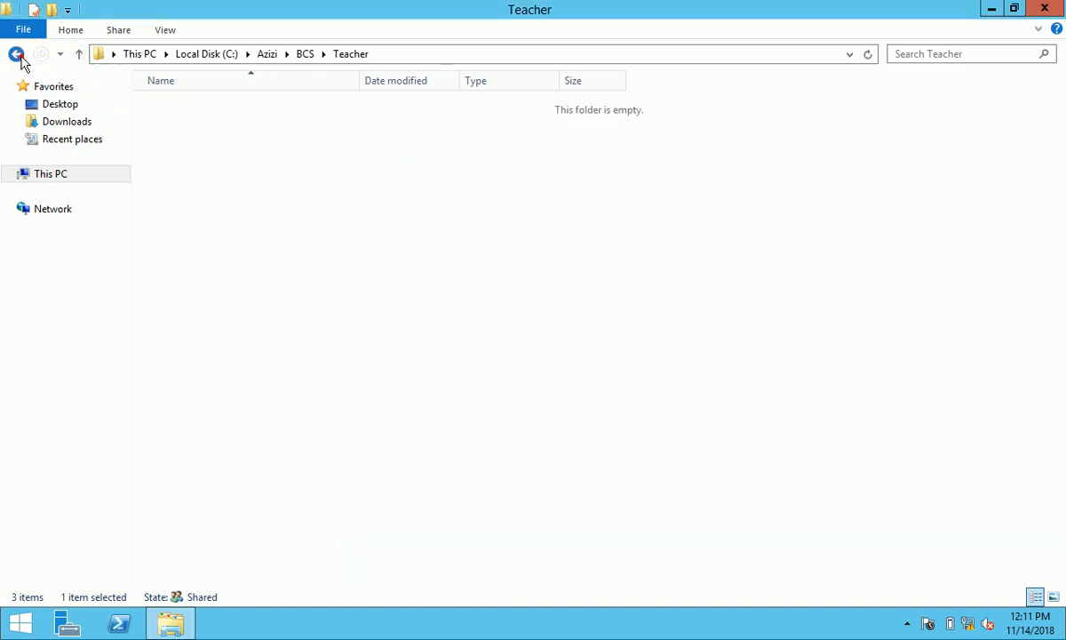
# - Back in BCS, share the Student folder after removing BCS_Teacher from its sharing list
pyautogui.click(17, 55)
pyautogui.click(181, 124)
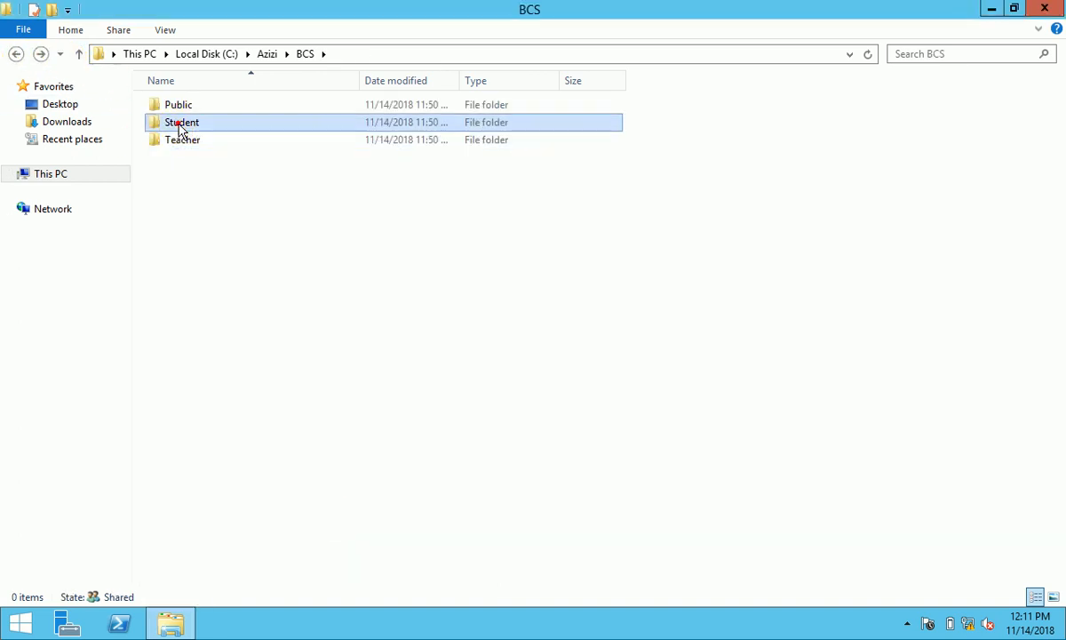
pyautogui.rightClick(179, 125)
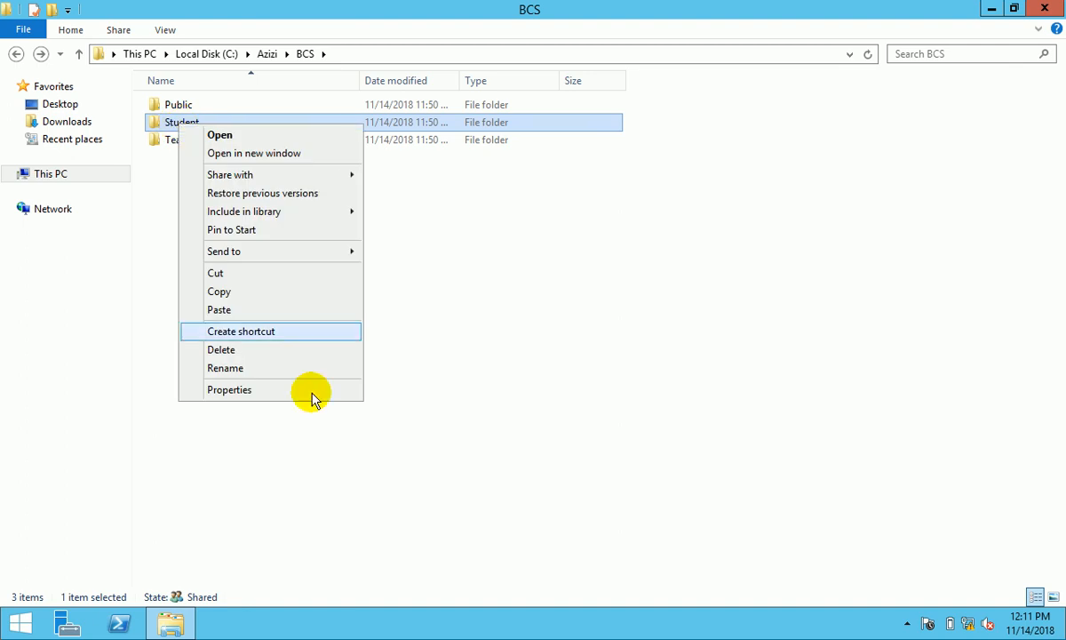
pyautogui.click(249, 392)
pyautogui.click(254, 167)
pyautogui.click(239, 276)
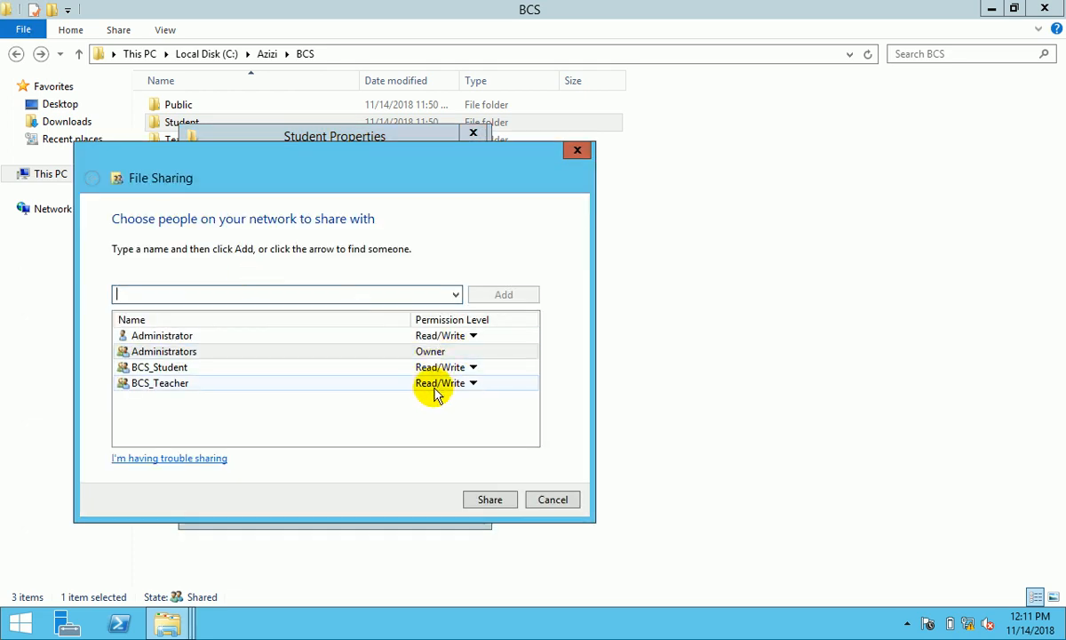
pyautogui.click(434, 389)
pyautogui.click(508, 426)
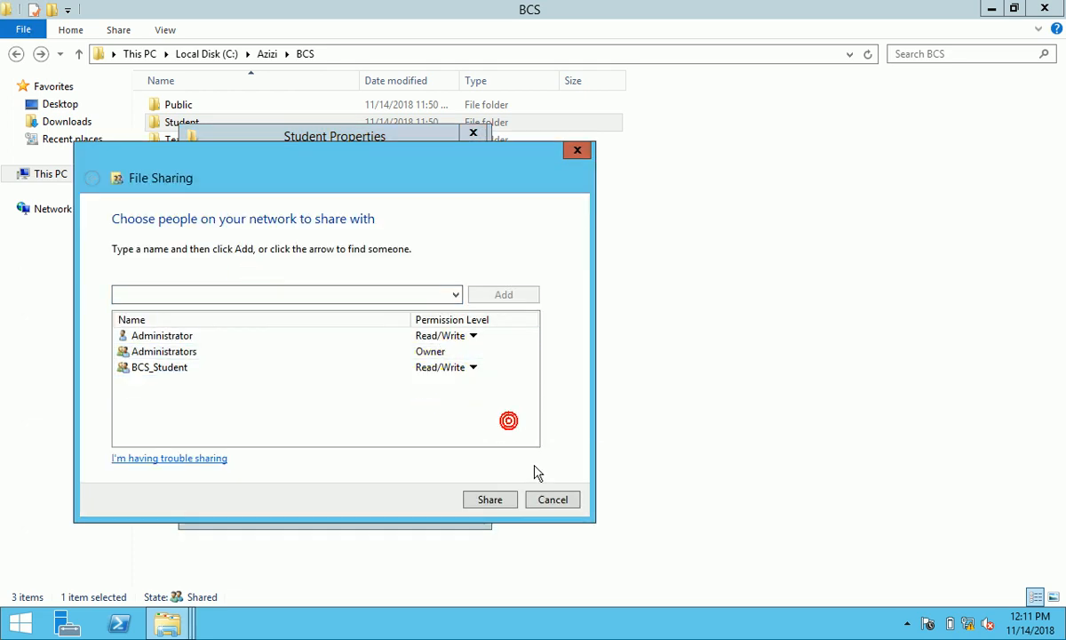
pyautogui.click(500, 506)
pyautogui.click(549, 501)
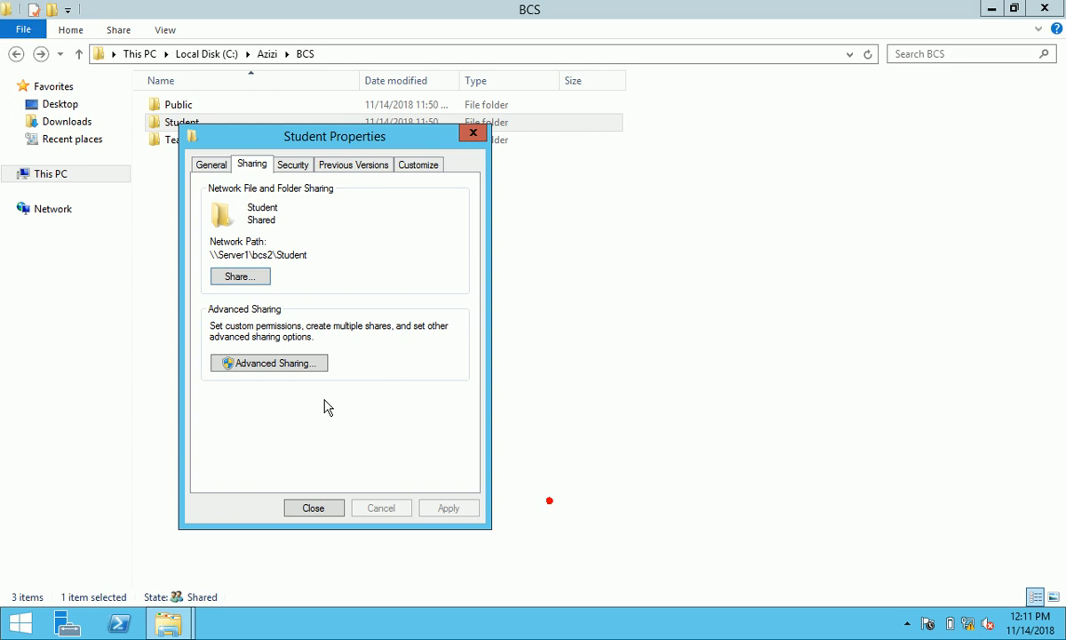
# - Share it as Student2, replacing Everyone with BCS_Student, Administrator and Administrators
pyautogui.click(274, 365)
pyautogui.click(212, 194)
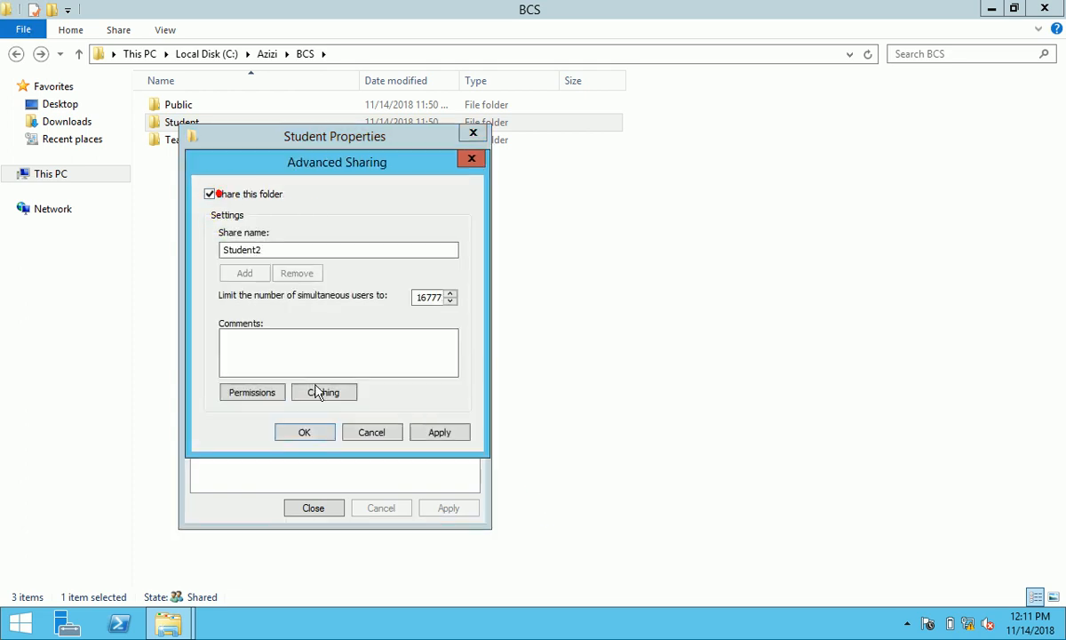
pyautogui.click(255, 389)
pyautogui.click(432, 333)
pyautogui.click(384, 333)
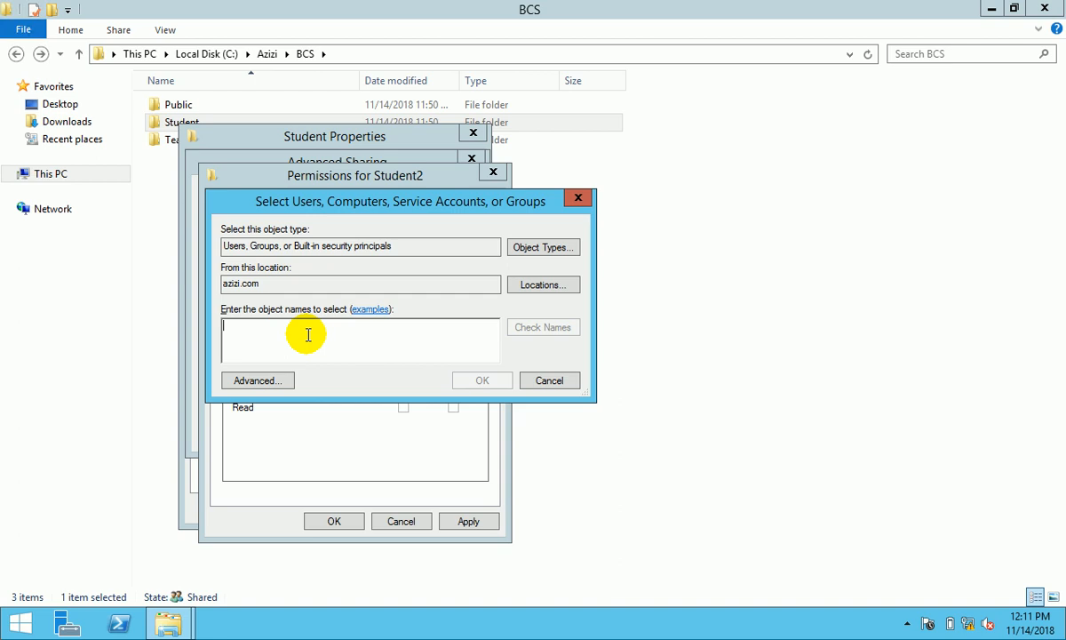
pyautogui.write('bcs_student')
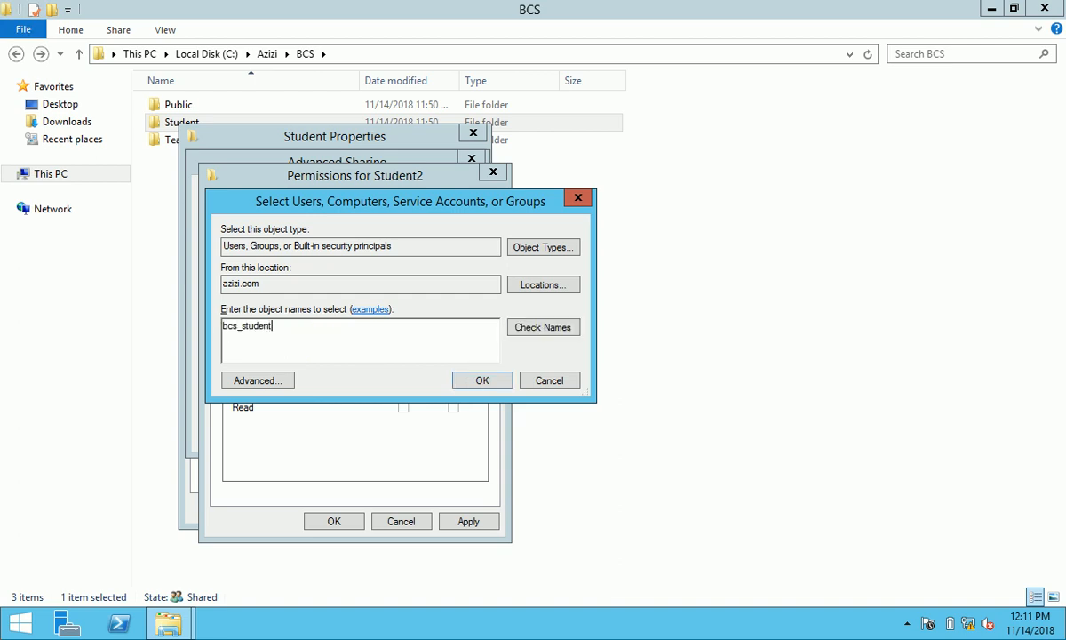
pyautogui.write(';admin')
pyautogui.click(520, 327)
pyautogui.click(300, 331)
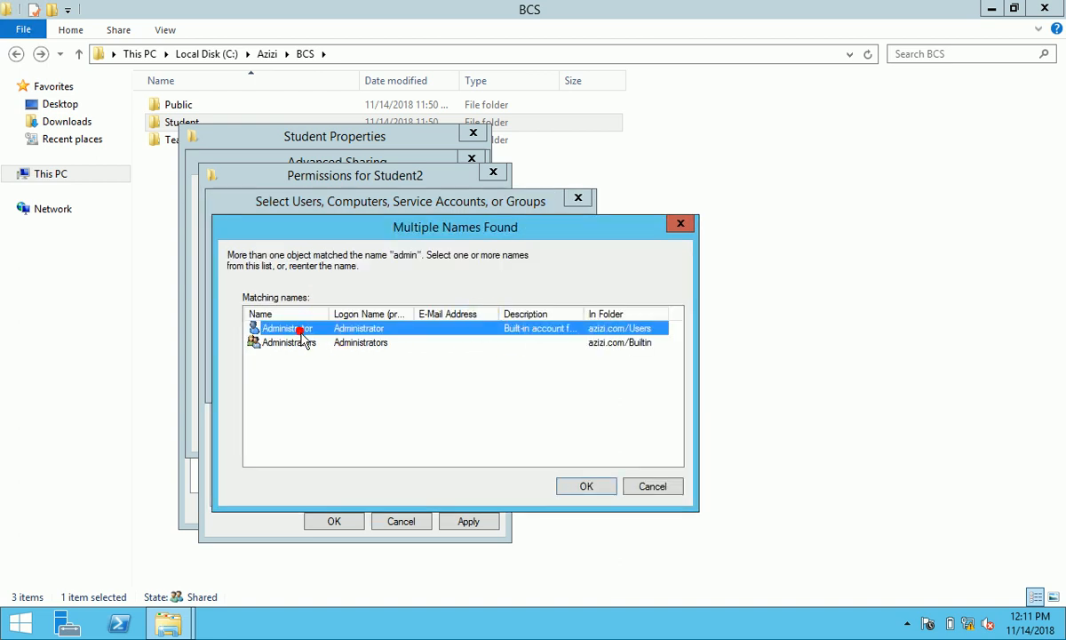
pyautogui.keyDown('ctrl'); pyautogui.click(293, 342); pyautogui.keyUp('ctrl')
pyautogui.click(584, 485)
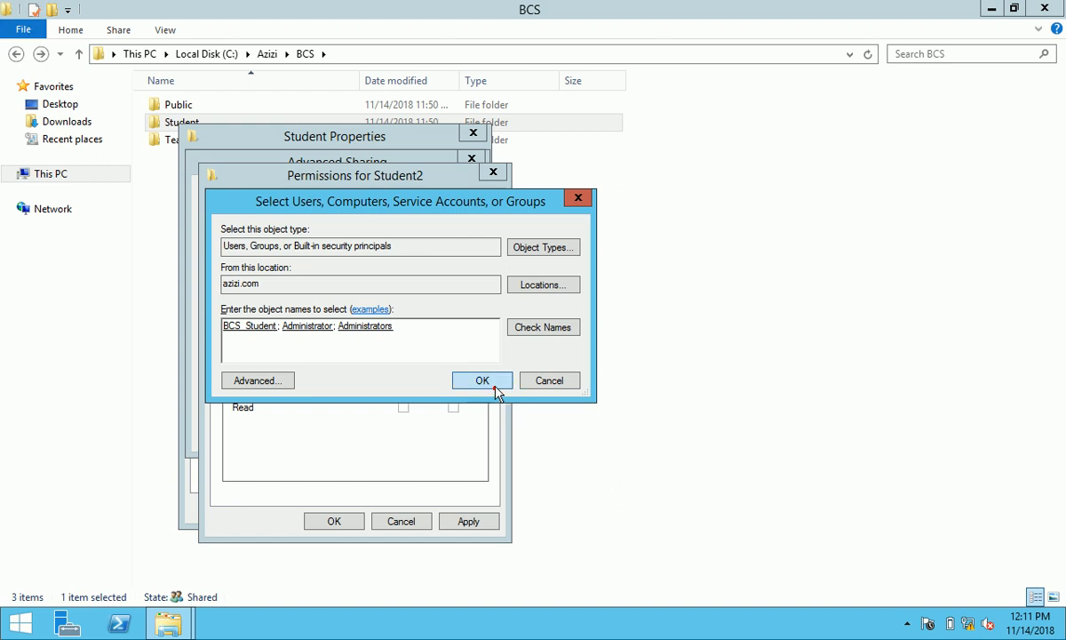
pyautogui.click(495, 389)
# - Grant Administrators, BCS_Student and Administrator Full Control, apply, and close the Student properties
pyautogui.click(403, 376)
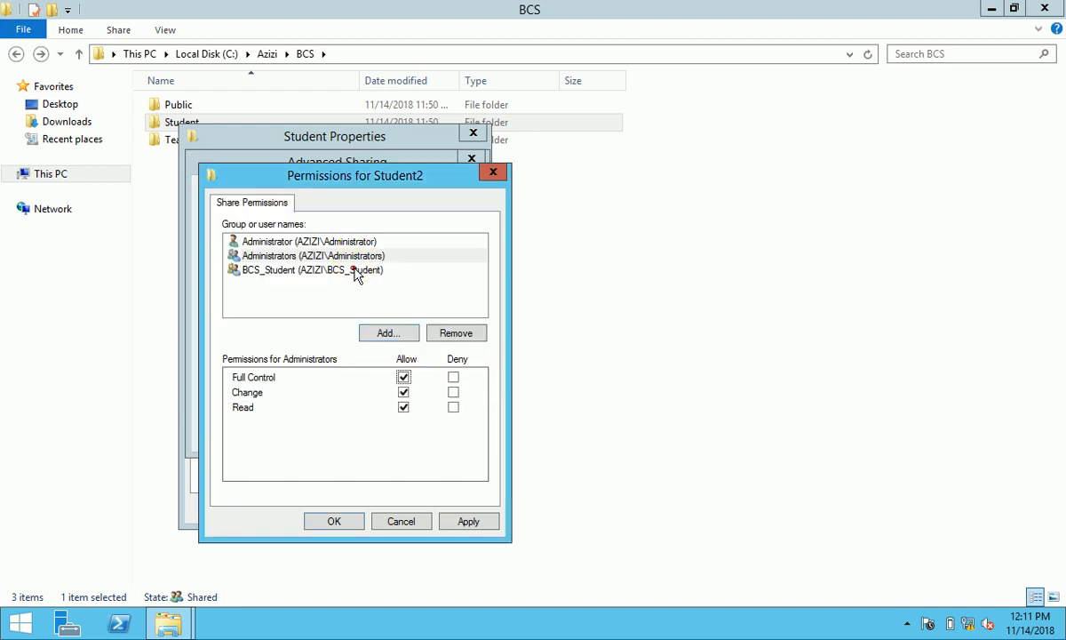
pyautogui.click(355, 270)
pyautogui.click(404, 377)
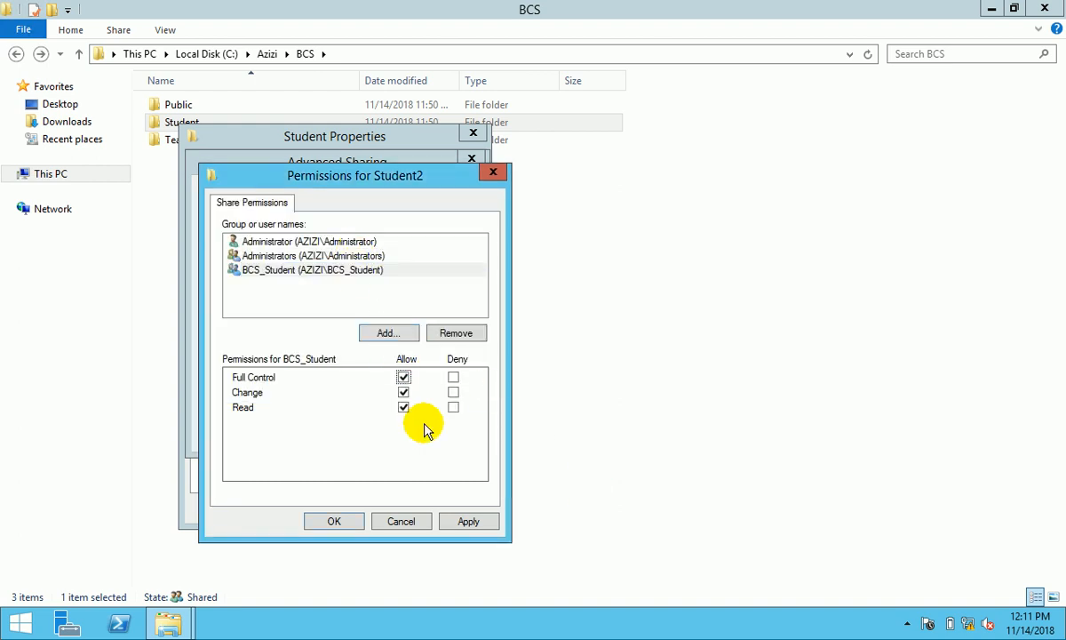
pyautogui.click(335, 240)
pyautogui.click(403, 377)
pyautogui.click(461, 524)
pyautogui.click(345, 519)
pyautogui.click(321, 432)
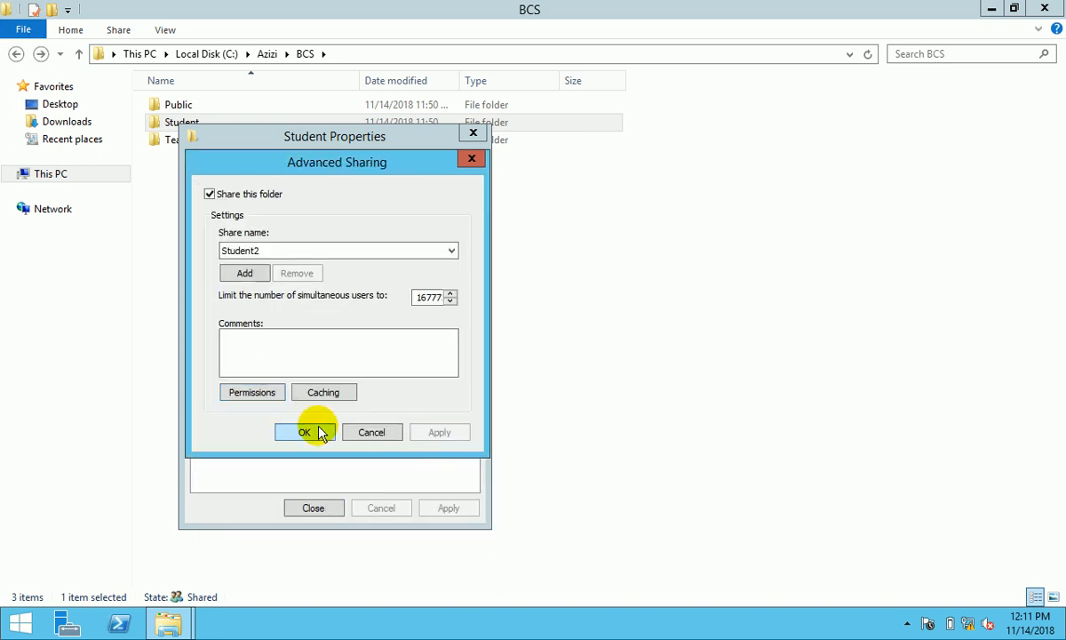
pyautogui.click(293, 165)
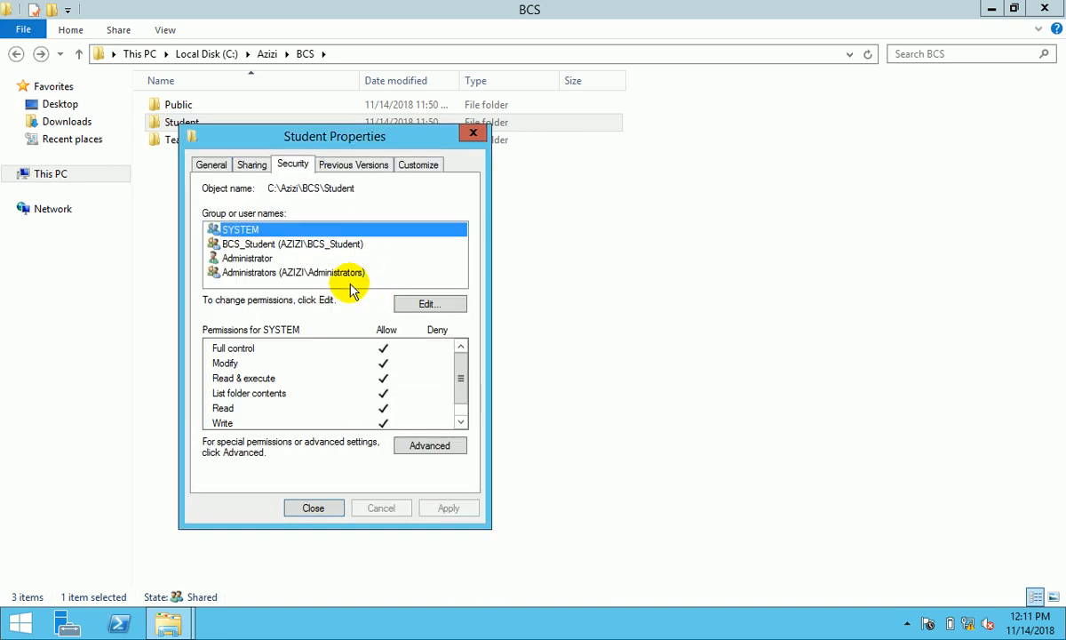
pyautogui.click(311, 508)
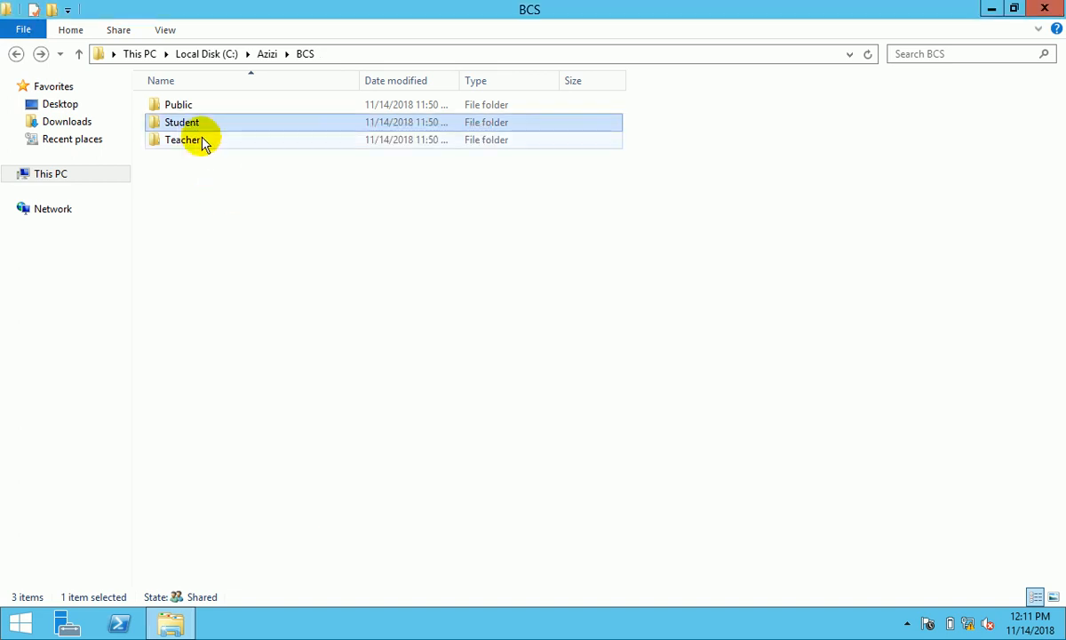
# - Inside Student, remove BCS_Student from the abdullah folder's sharing list
pyautogui.doubleClick(181, 124)
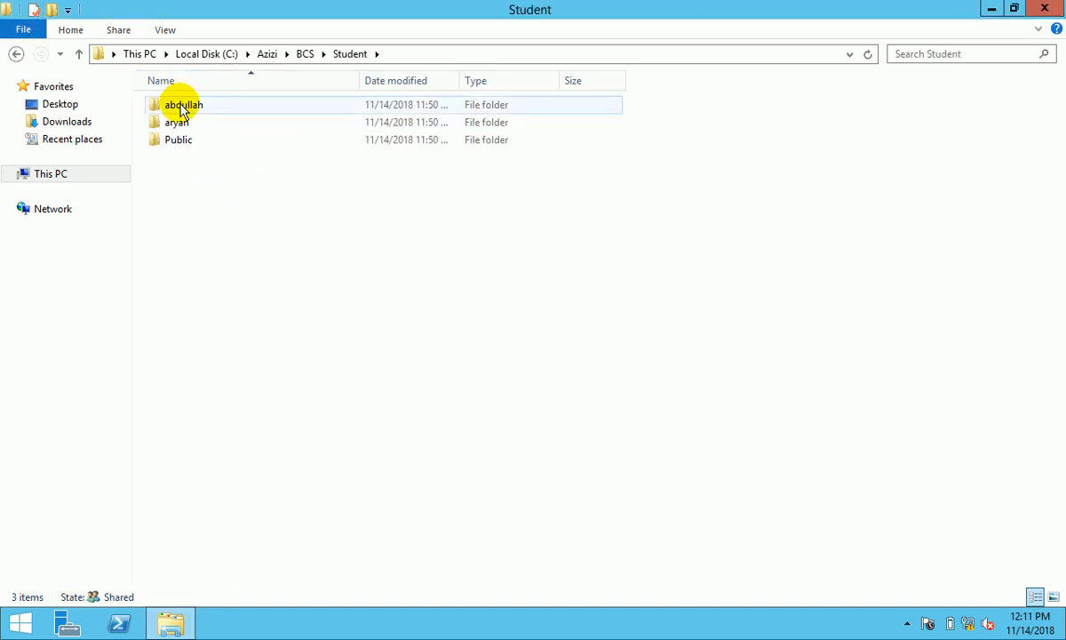
pyautogui.click(182, 107)
pyautogui.rightClick(179, 105)
pyautogui.click(267, 372)
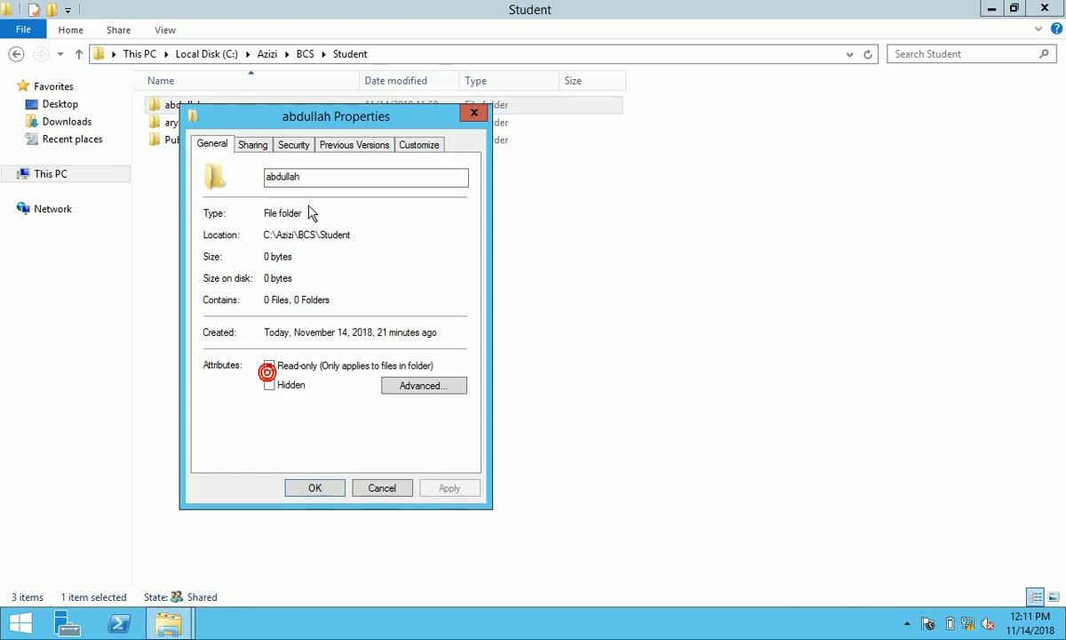
pyautogui.click(256, 146)
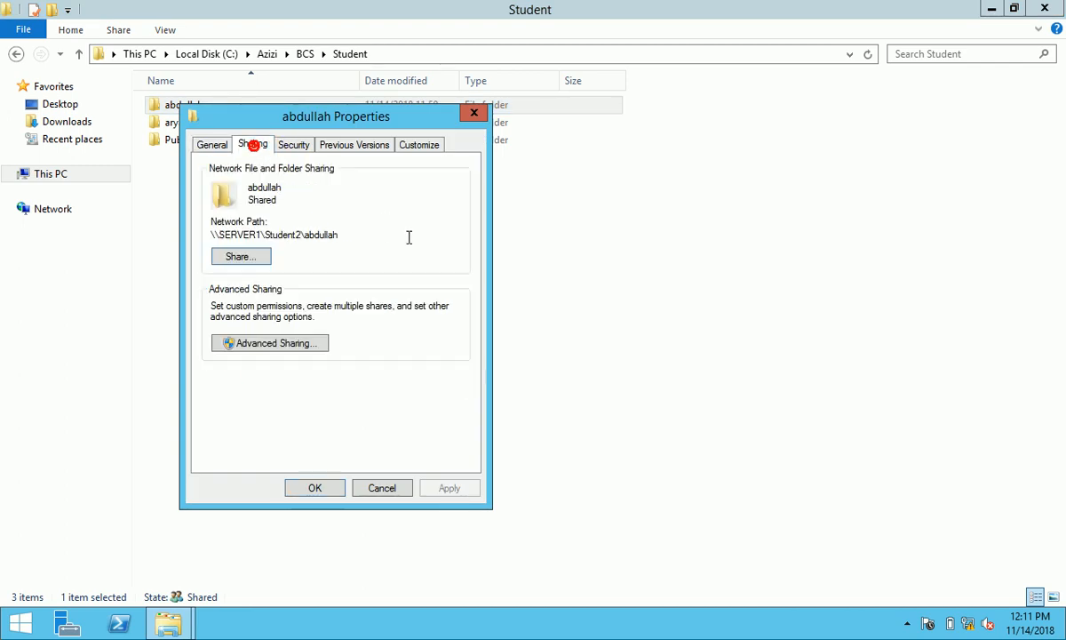
pyautogui.click(264, 255)
pyautogui.click(449, 349)
pyautogui.click(520, 392)
# - Add the folder's matching user with Read/Write access and share the abdullah folder
pyautogui.click(457, 272)
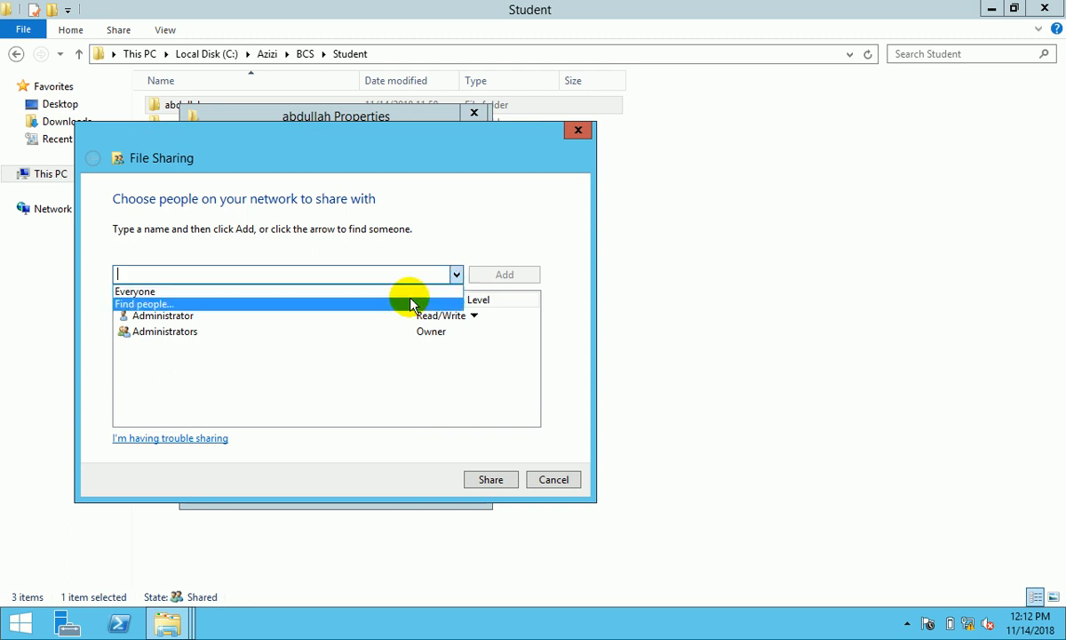
pyautogui.click(410, 304)
pyautogui.write('abdullah')
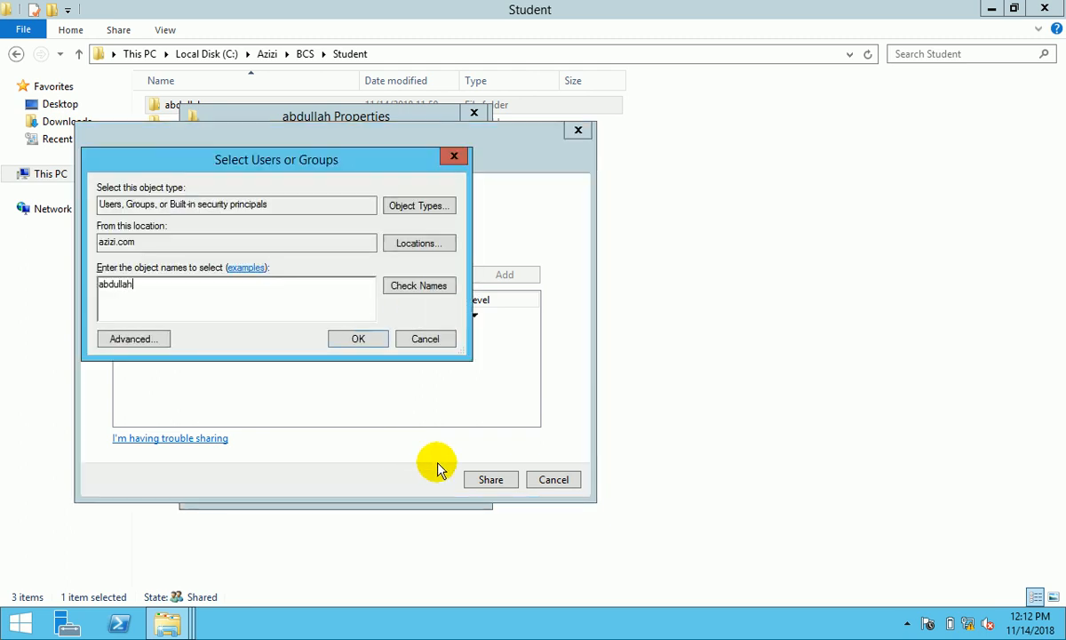
pyautogui.click(359, 338)
pyautogui.click(437, 315)
pyautogui.click(487, 338)
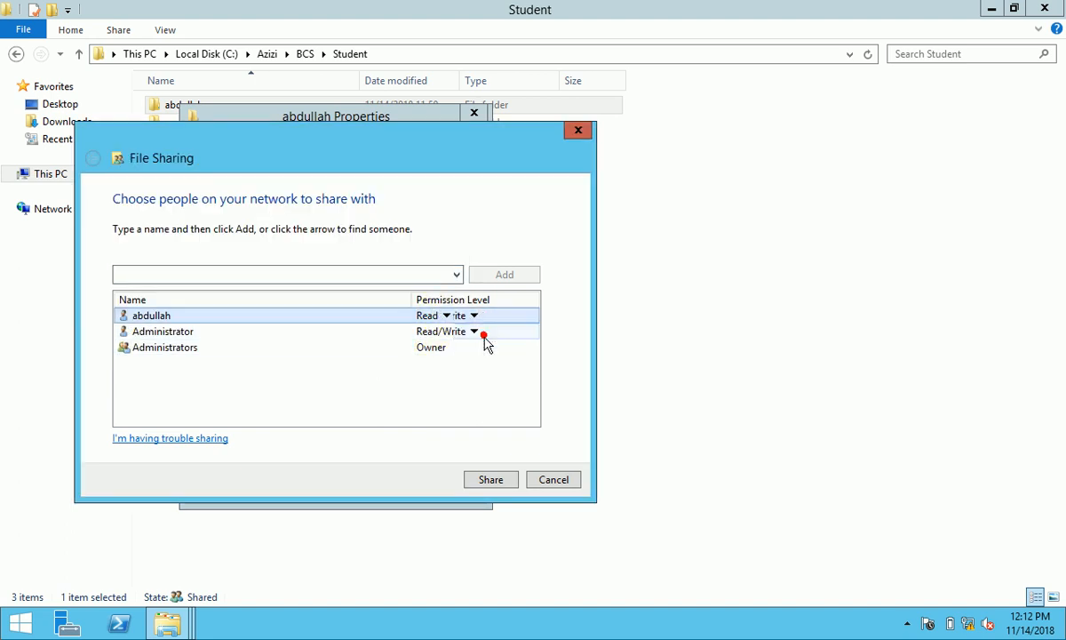
pyautogui.click(491, 479)
pyautogui.click(552, 480)
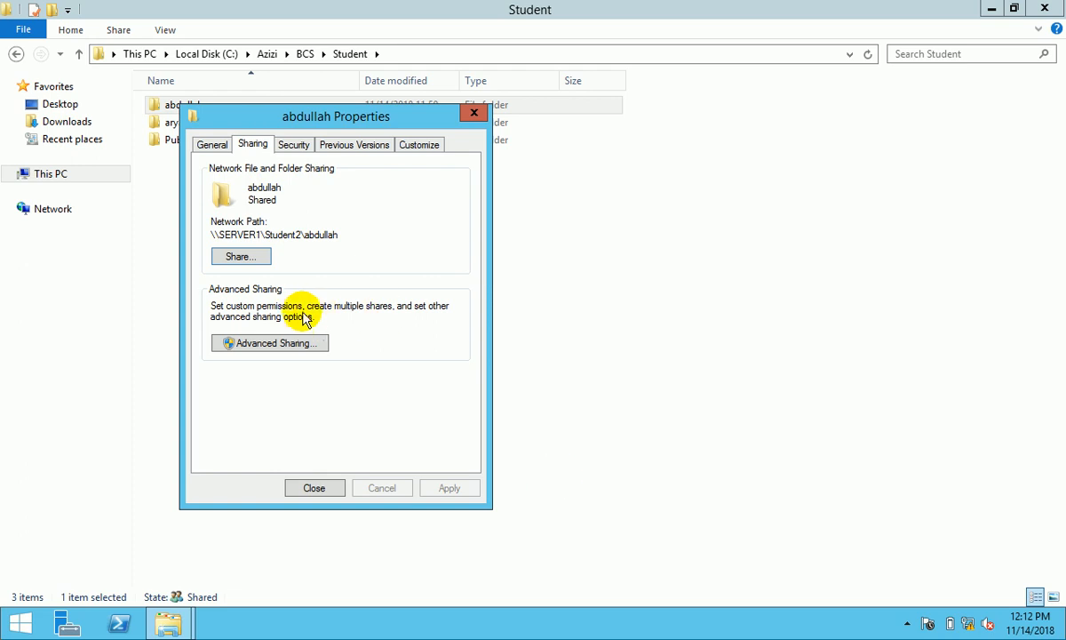
# - Enable advanced sharing, replacing Everyone with the folder's user, Administrator and Administrators
pyautogui.click(293, 343)
pyautogui.click(245, 174)
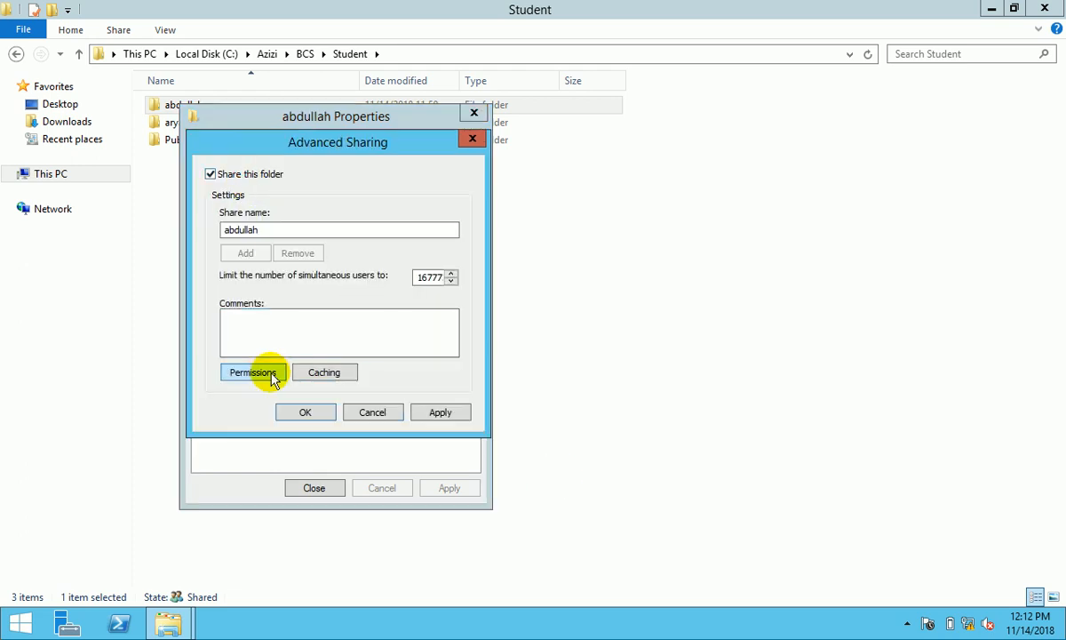
pyautogui.click(253, 372)
pyautogui.click(453, 311)
pyautogui.click(388, 311)
pyautogui.write('abdullah')
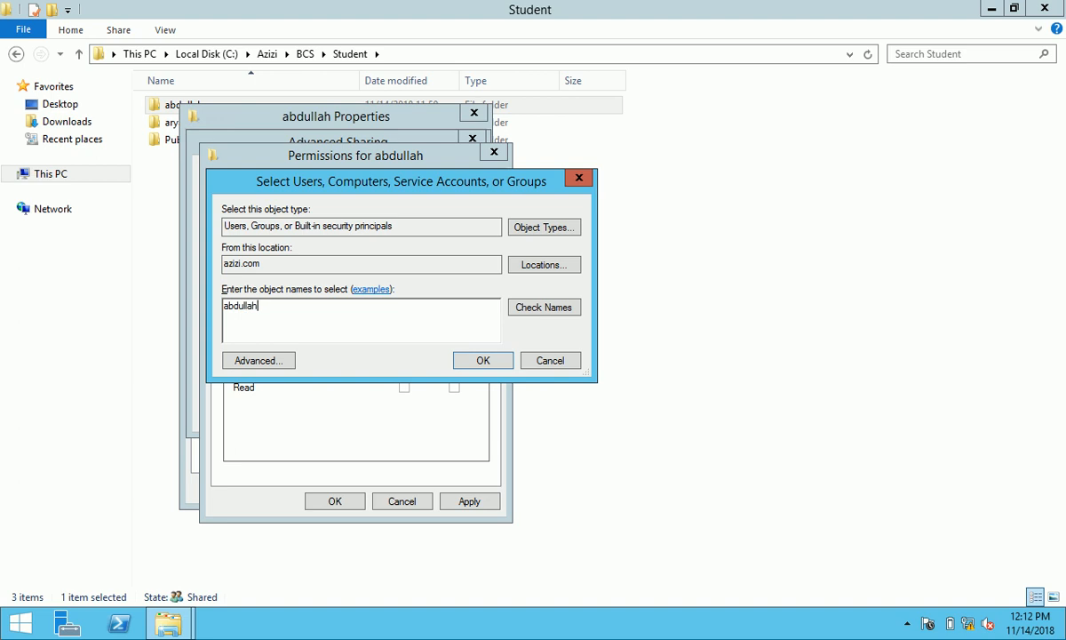
pyautogui.write(';admin')
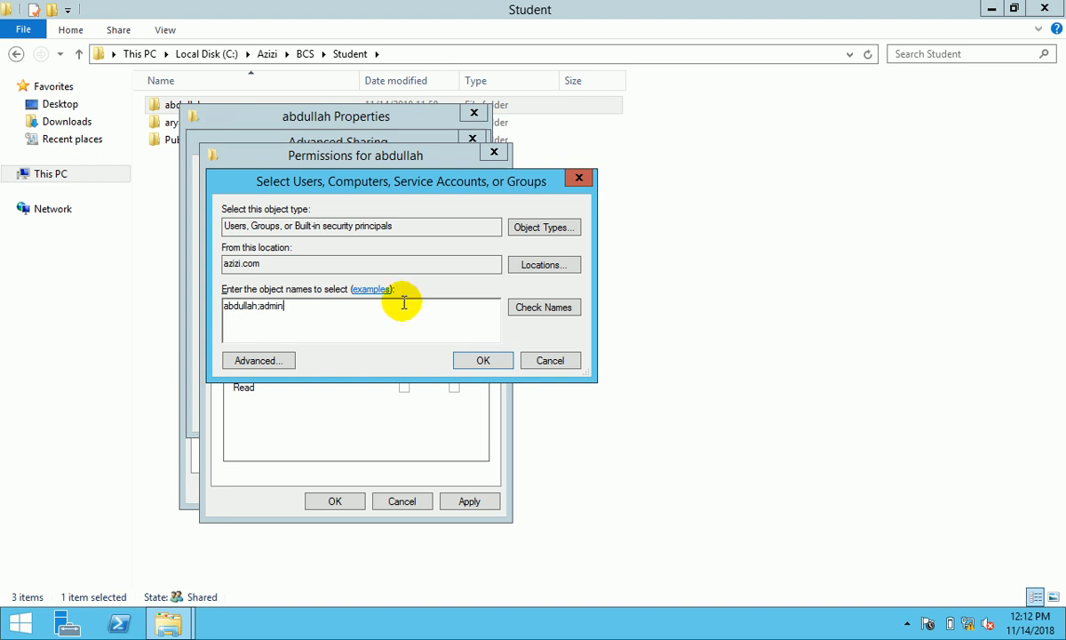
pyautogui.click(531, 307)
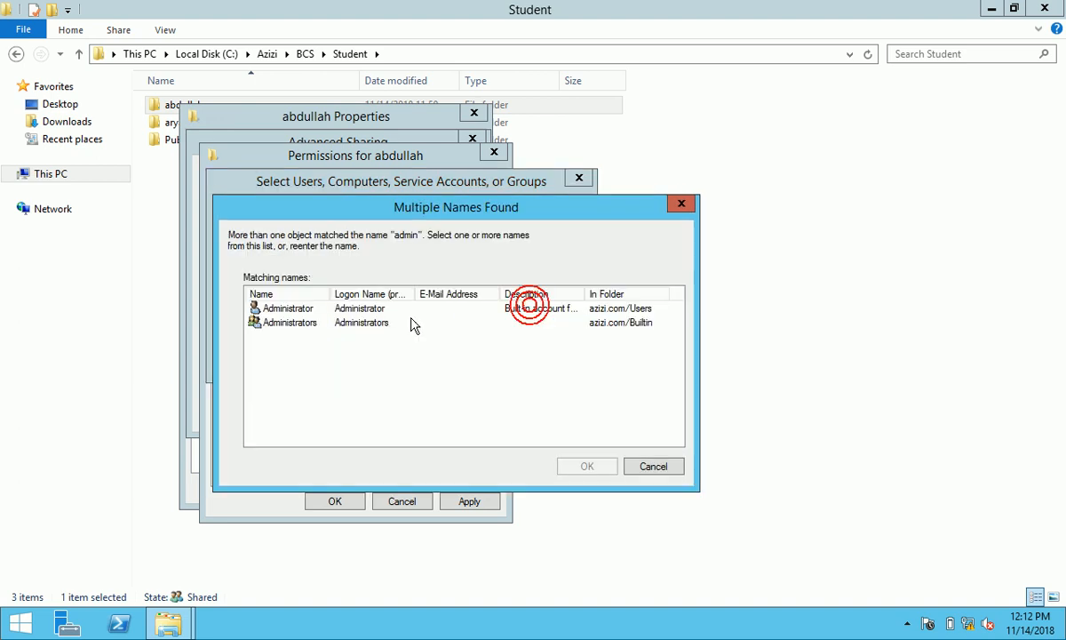
pyautogui.keyDown('ctrl'); pyautogui.click(305, 325); pyautogui.keyUp('ctrl')
pyautogui.click(597, 465)
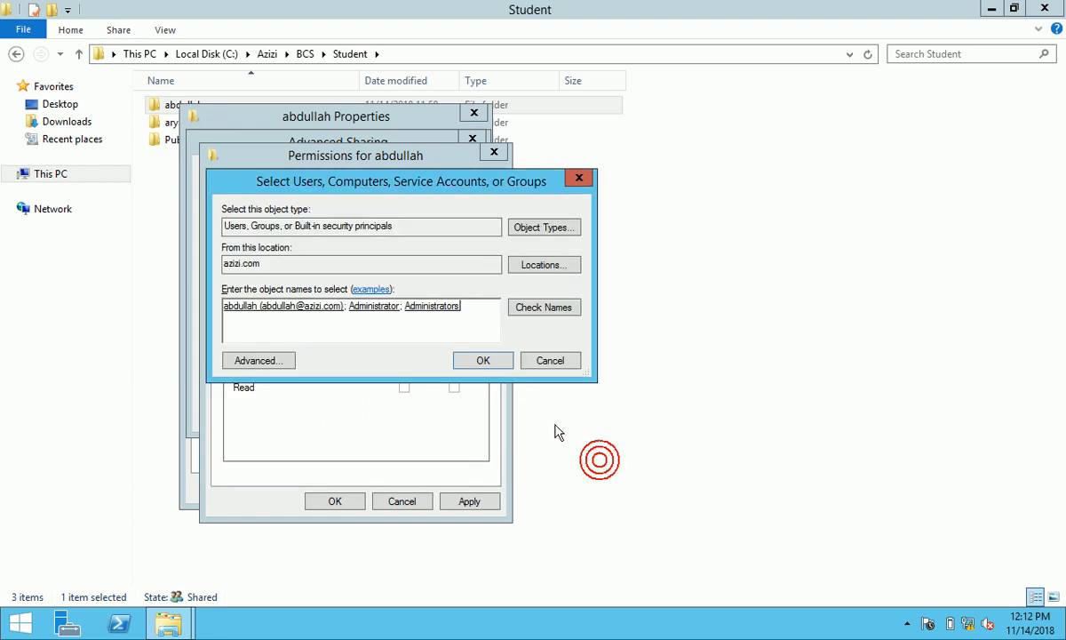
pyautogui.click(492, 359)
# - Grant Full Control to Administrators, Administrator and the folder's user, apply, and close properties
pyautogui.click(404, 357)
pyautogui.click(397, 237)
pyautogui.click(404, 358)
pyautogui.click(333, 221)
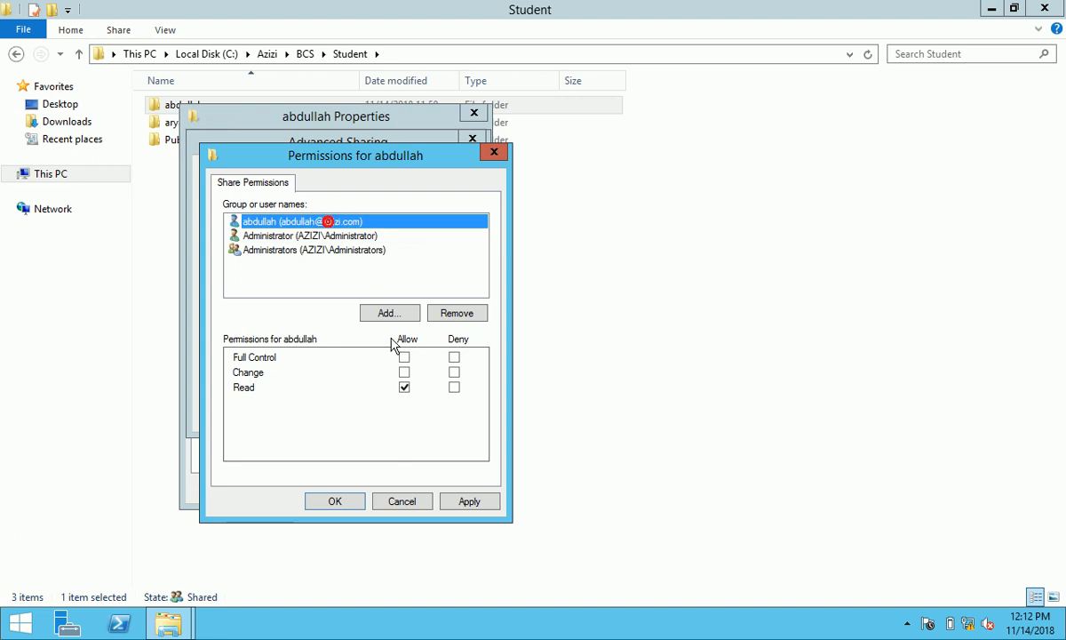
pyautogui.click(404, 357)
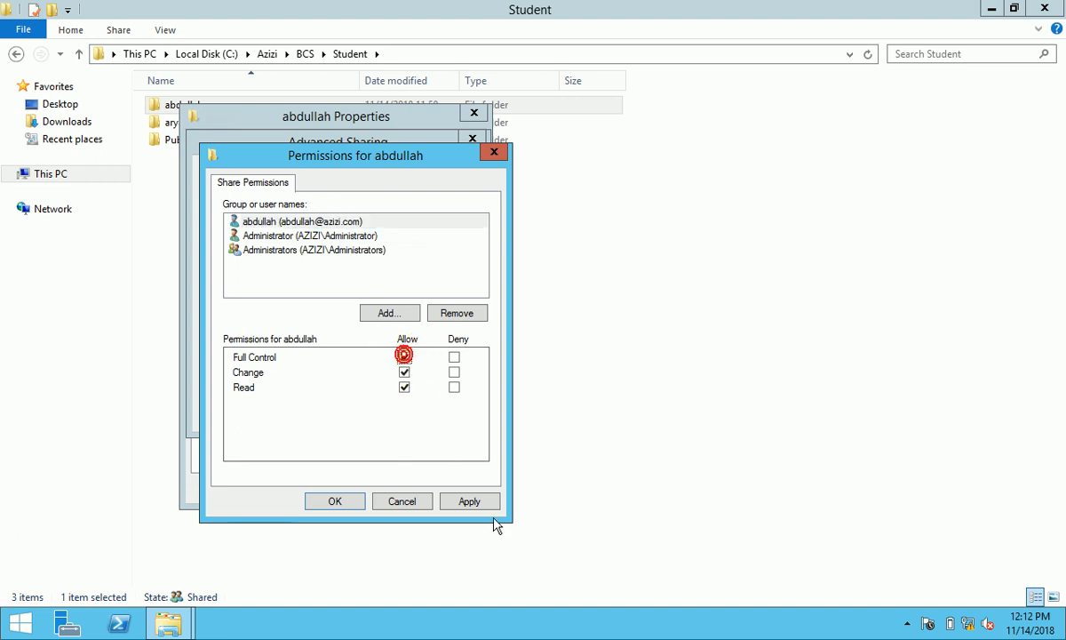
pyautogui.click(471, 502)
pyautogui.click(334, 500)
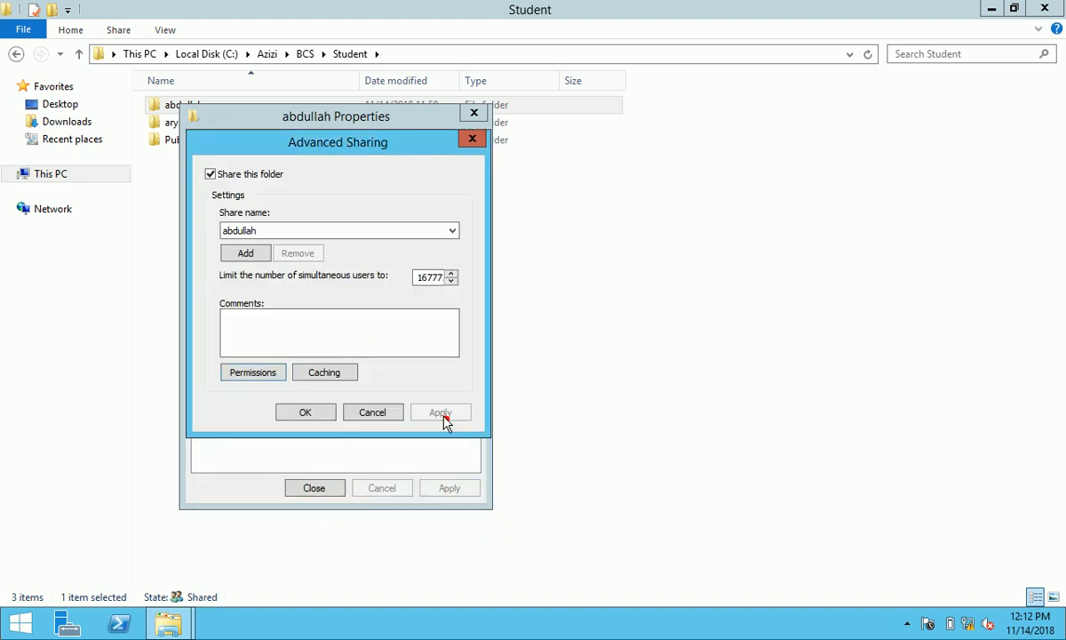
pyautogui.click(329, 412)
pyautogui.click(289, 143)
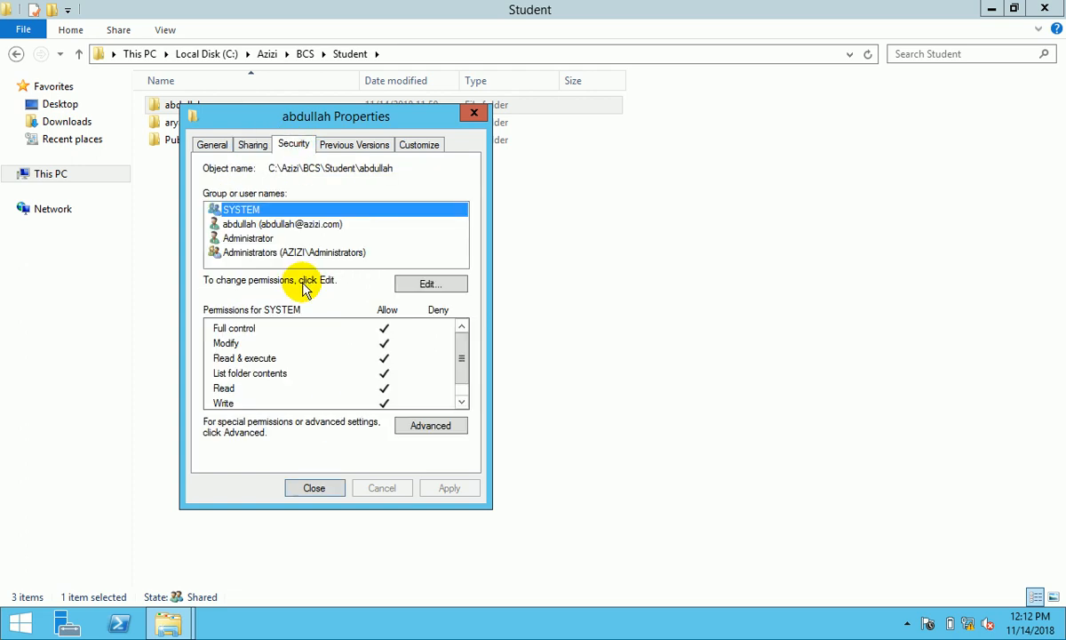
pyautogui.click(315, 488)
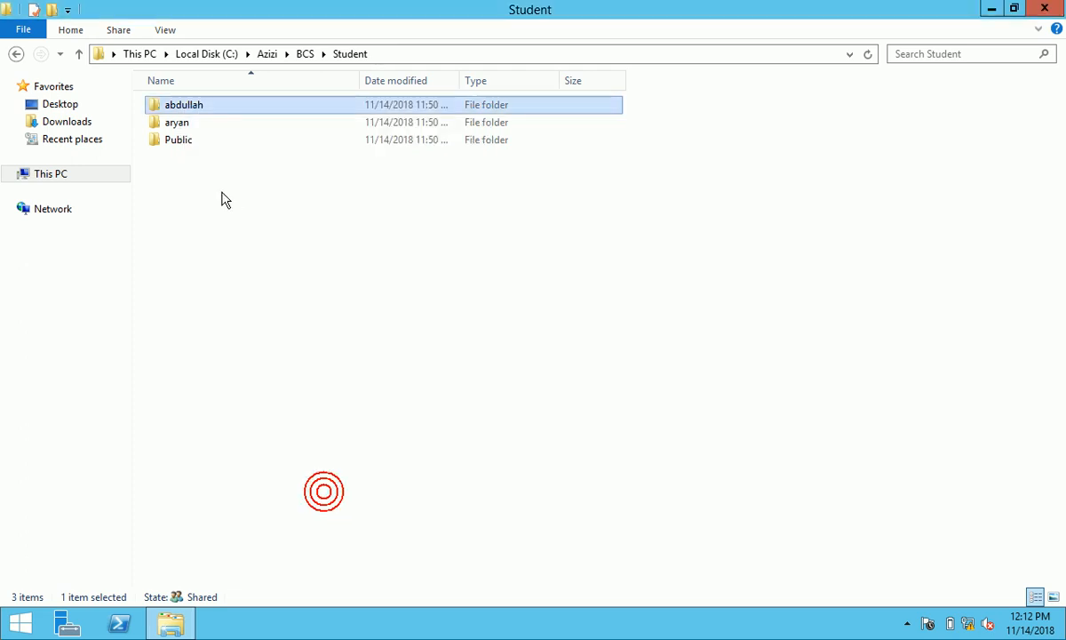
# - Check the aryan folder's security permissions and remove BCS_Student from its sharing list
pyautogui.rightClick(178, 124)
pyautogui.click(264, 386)
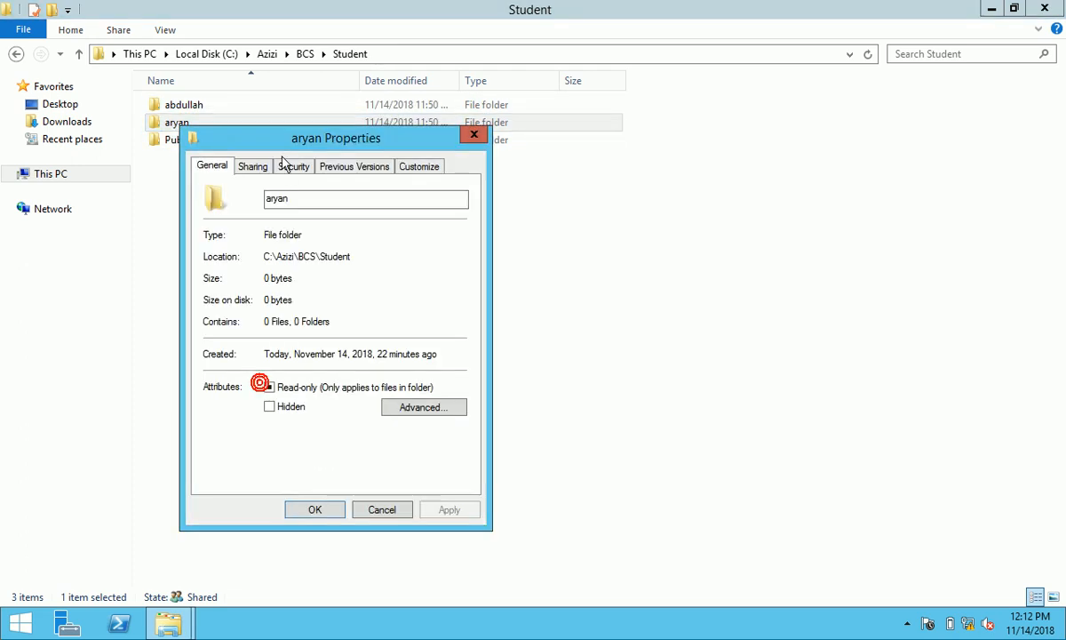
pyautogui.click(291, 166)
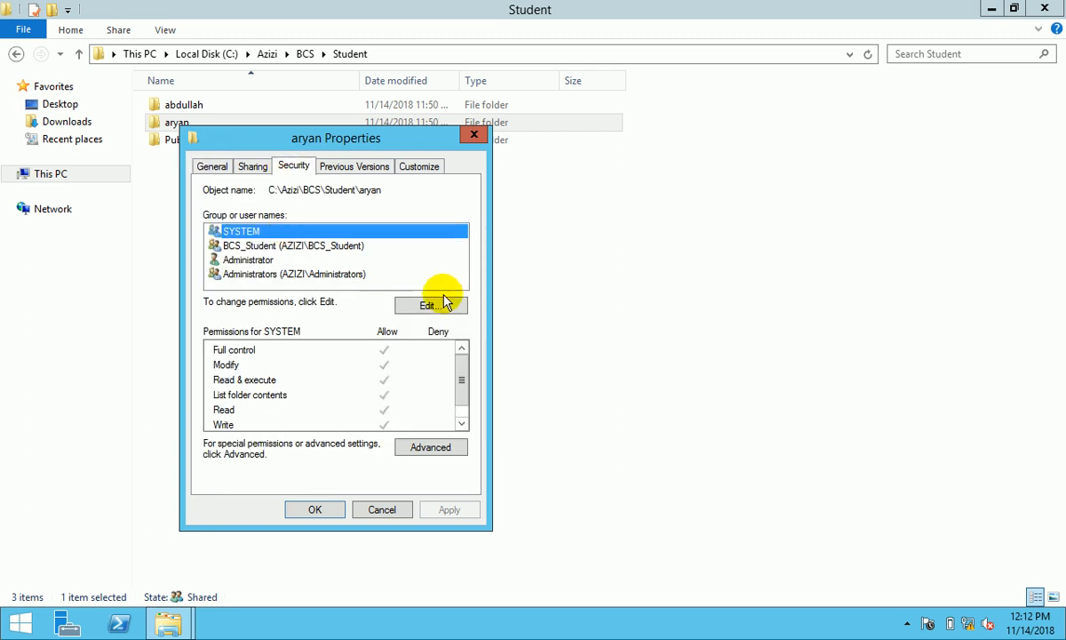
pyautogui.click(251, 166)
pyautogui.click(241, 279)
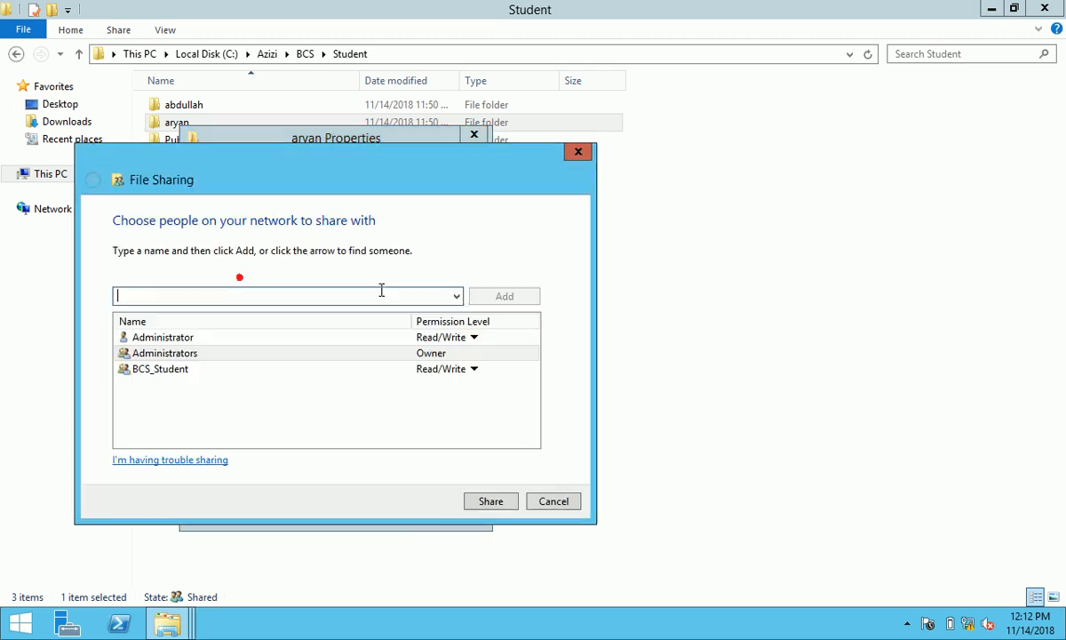
pyautogui.click(474, 369)
pyautogui.click(542, 413)
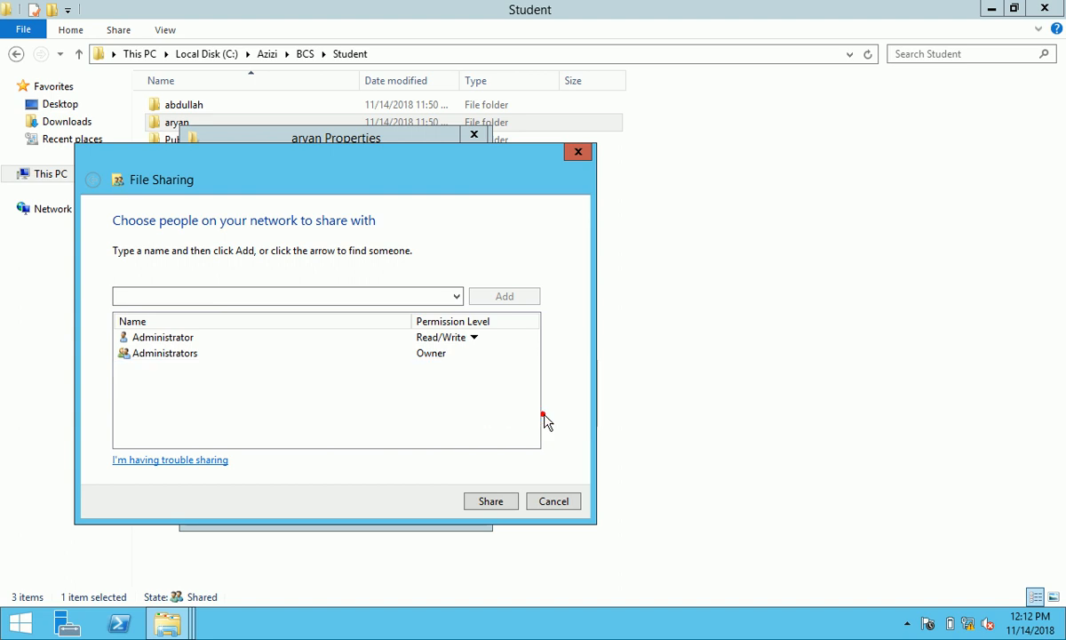
# - Add the folder's matching user with Read/Write access and share the aryan folder
pyautogui.click(458, 296)
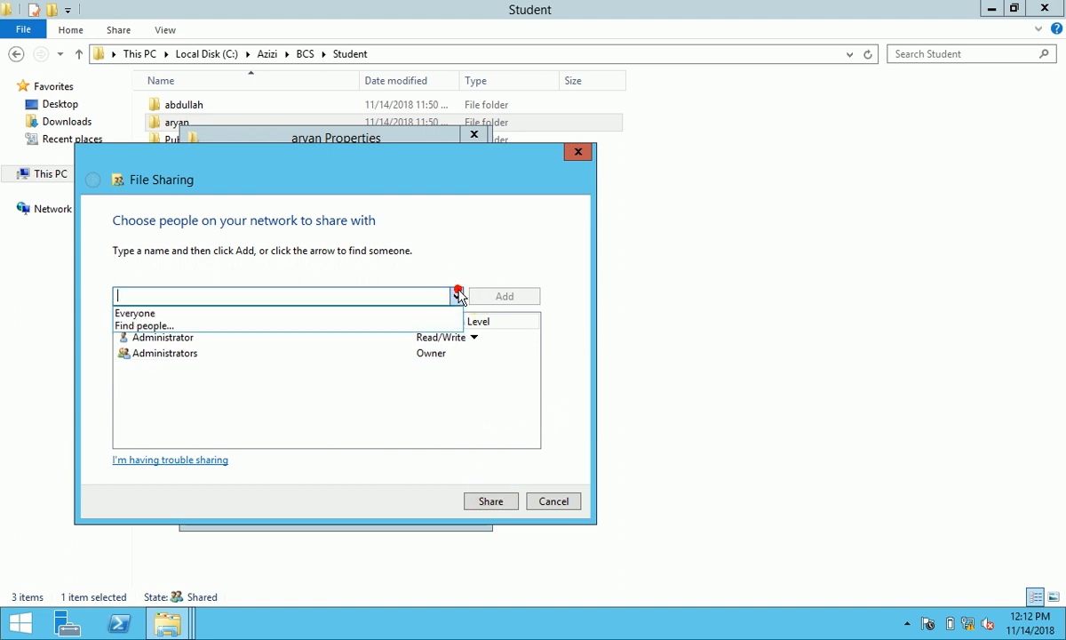
pyautogui.click(359, 322)
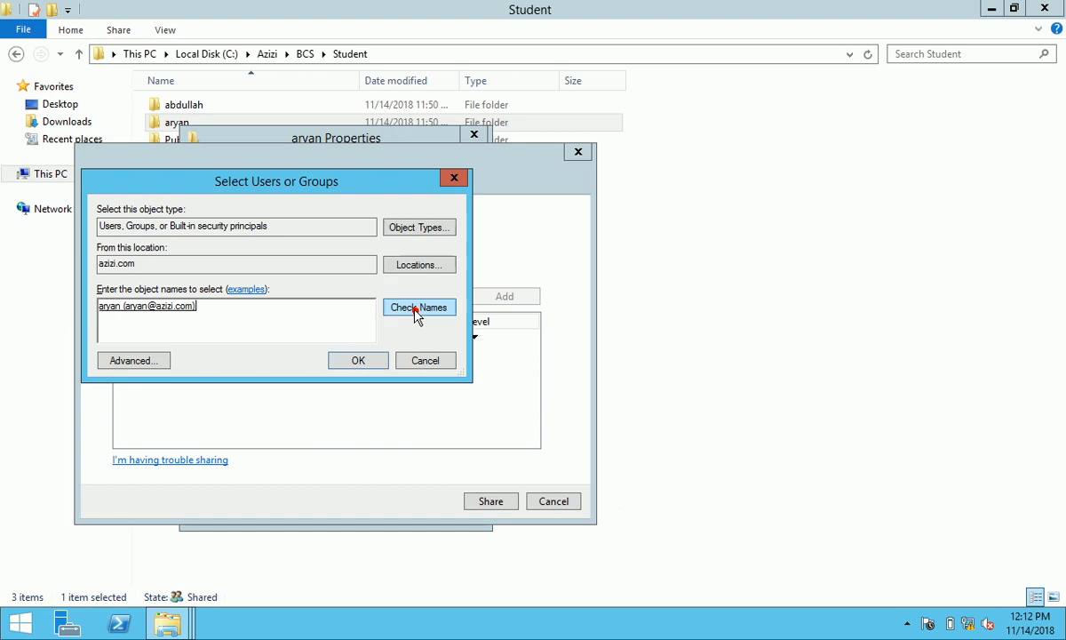
pyautogui.click(358, 360)
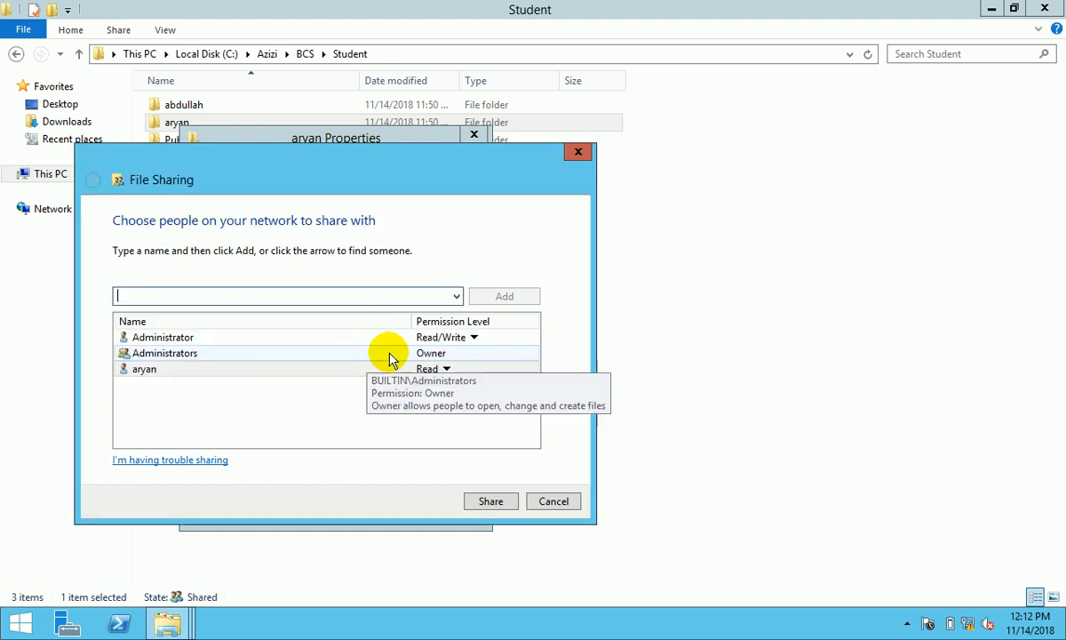
pyautogui.click(431, 369)
pyautogui.click(498, 391)
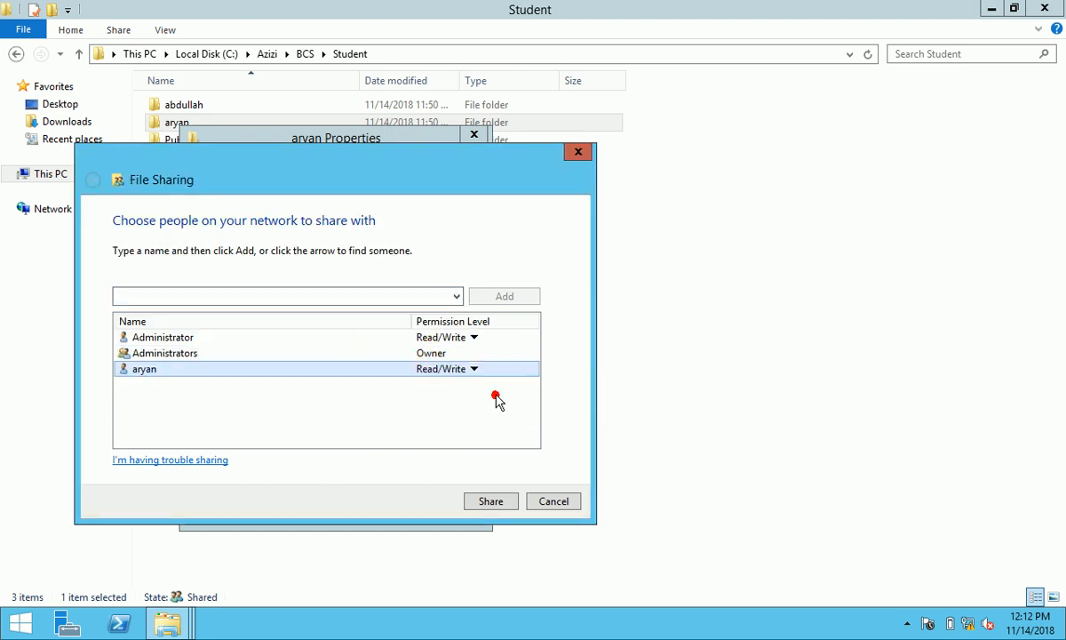
pyautogui.click(491, 501)
pyautogui.click(544, 503)
pyautogui.click(297, 365)
# - Enable advanced sharing, replacing Everyone with the folder's user, Administrator and Administrators
pyautogui.click(268, 197)
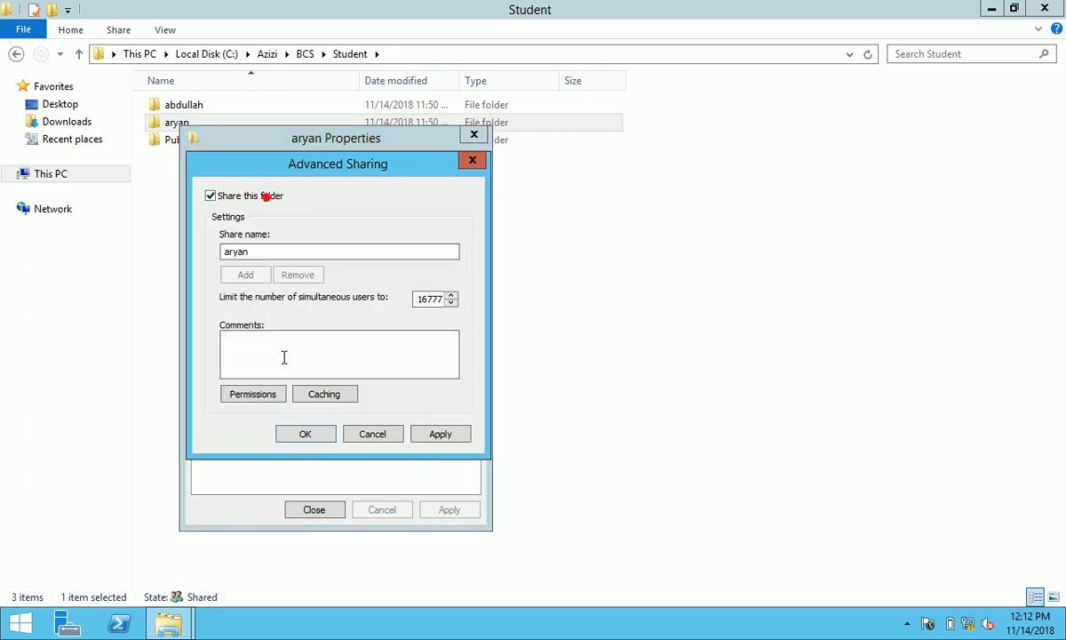
pyautogui.click(255, 397)
pyautogui.click(457, 336)
pyautogui.click(389, 336)
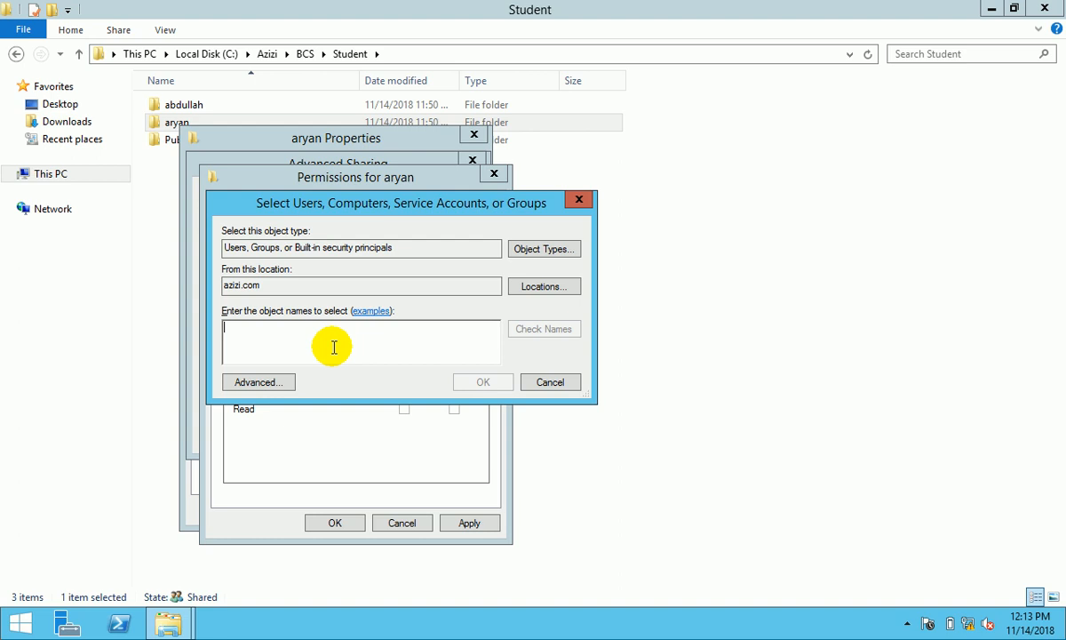
pyautogui.write('aryan')
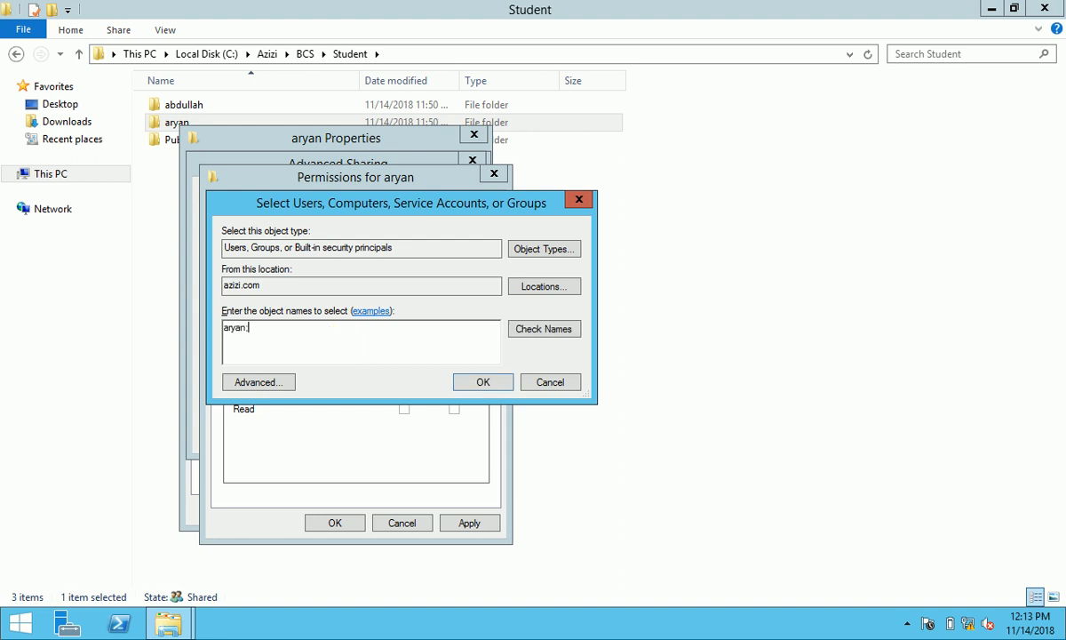
pyautogui.write(';admi')
pyautogui.click(526, 333)
pyautogui.click(308, 331)
pyautogui.keyDown('ctrl'); pyautogui.click(300, 347); pyautogui.keyUp('ctrl')
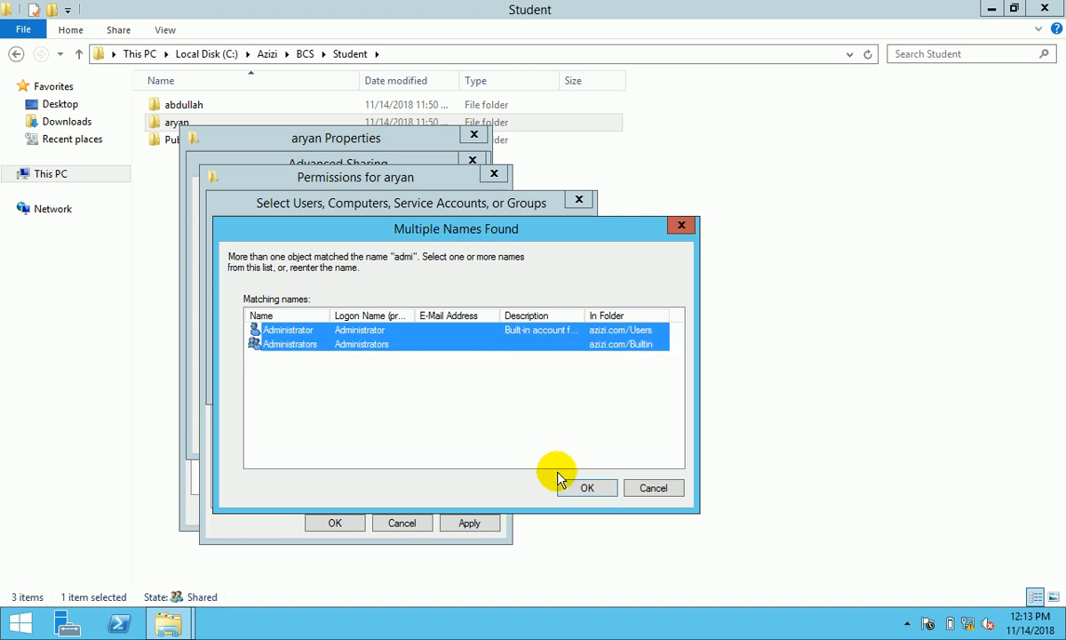
pyautogui.click(584, 486)
pyautogui.click(483, 384)
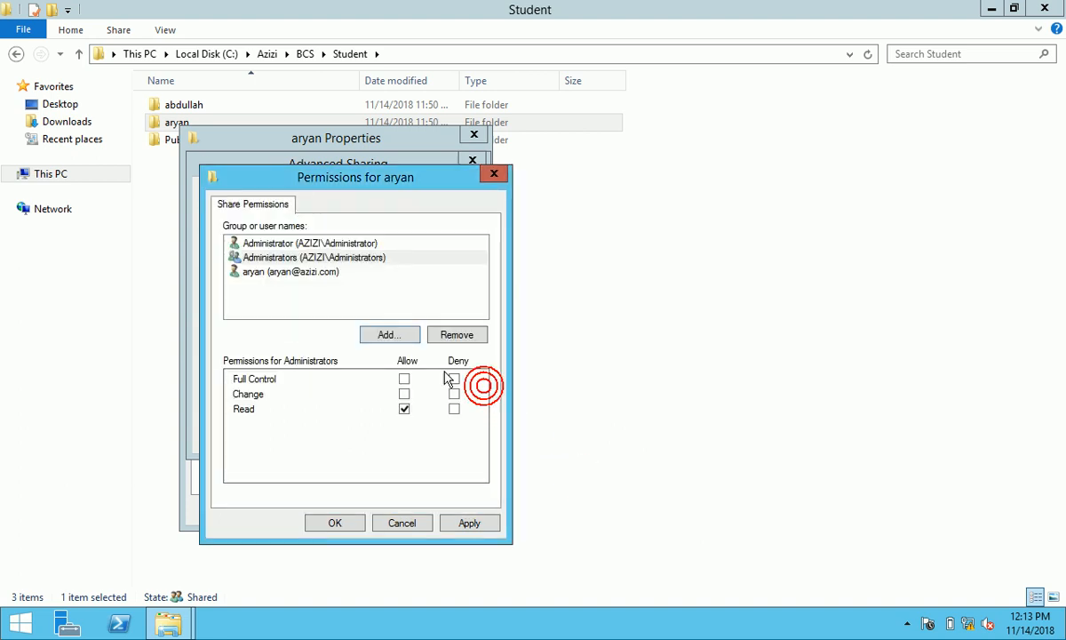
# - Grant the folder's user and Administrator Full Control, apply, and confirm the share settings
pyautogui.click(330, 271)
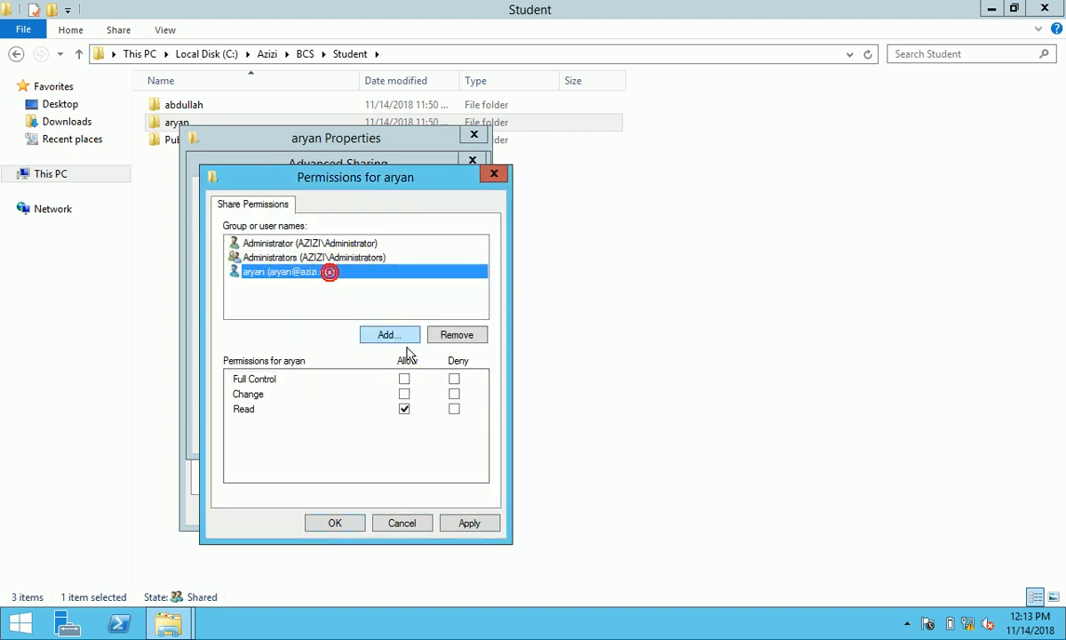
pyautogui.click(405, 379)
pyautogui.click(331, 241)
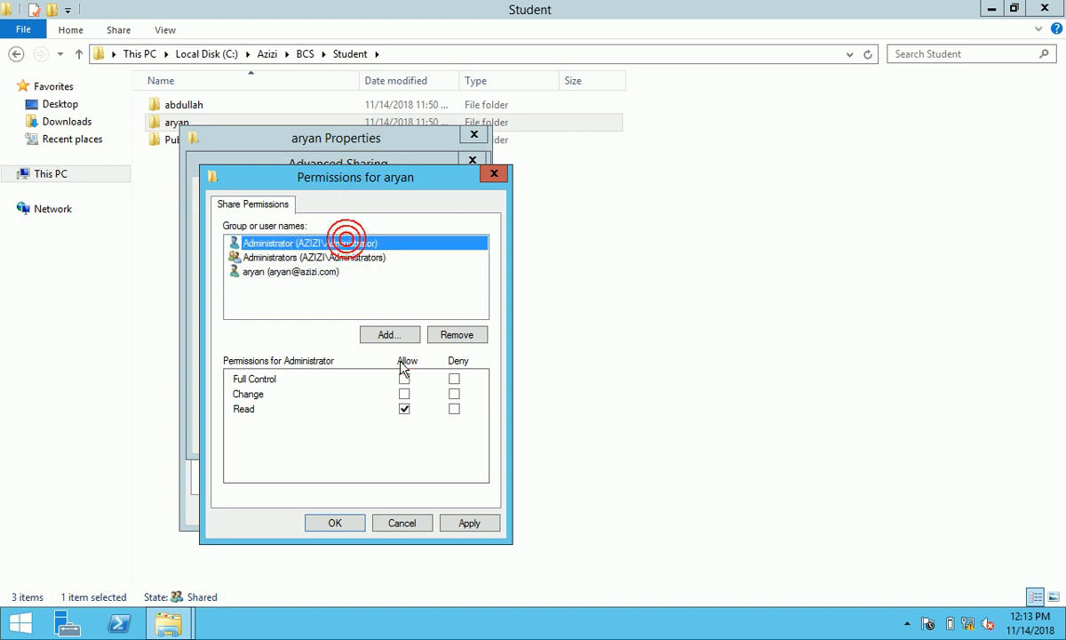
pyautogui.click(405, 379)
pyautogui.click(461, 525)
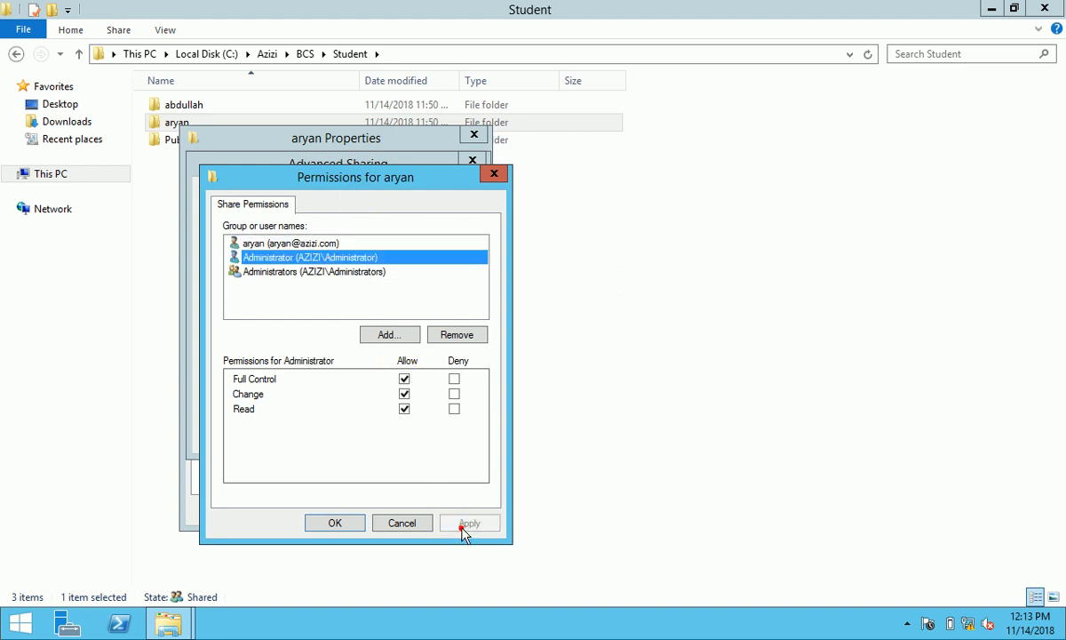
pyautogui.click(318, 271)
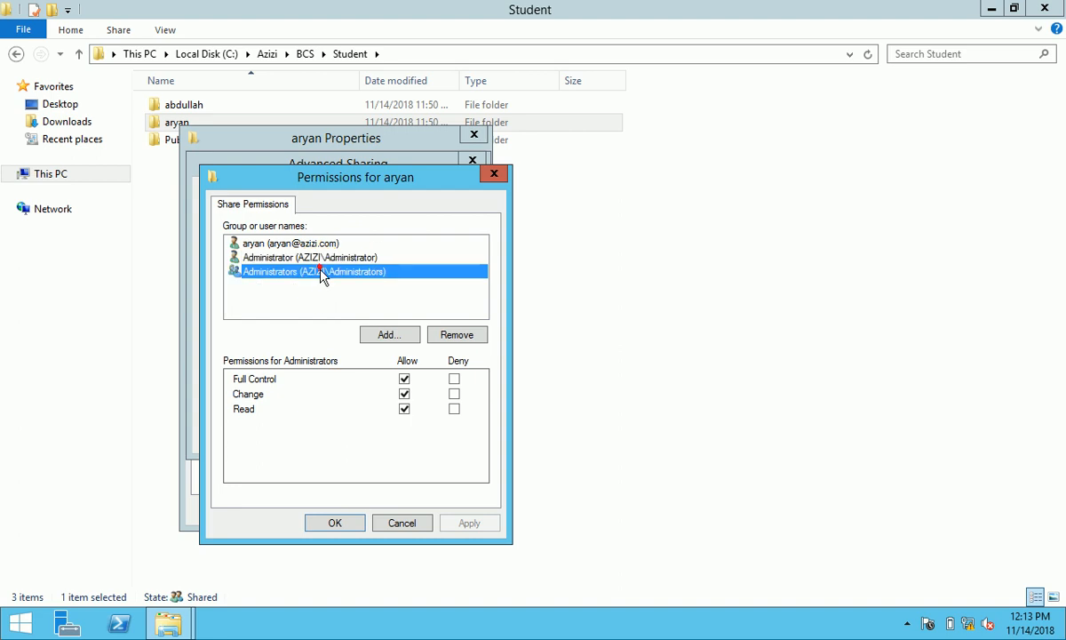
pyautogui.click(307, 242)
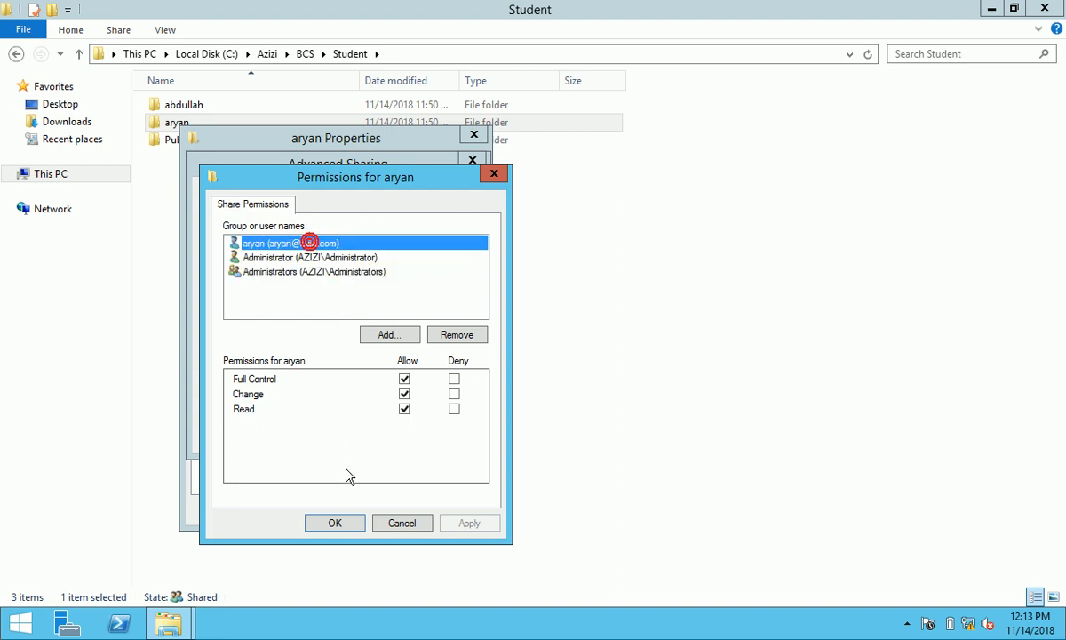
pyautogui.click(341, 523)
pyautogui.click(313, 434)
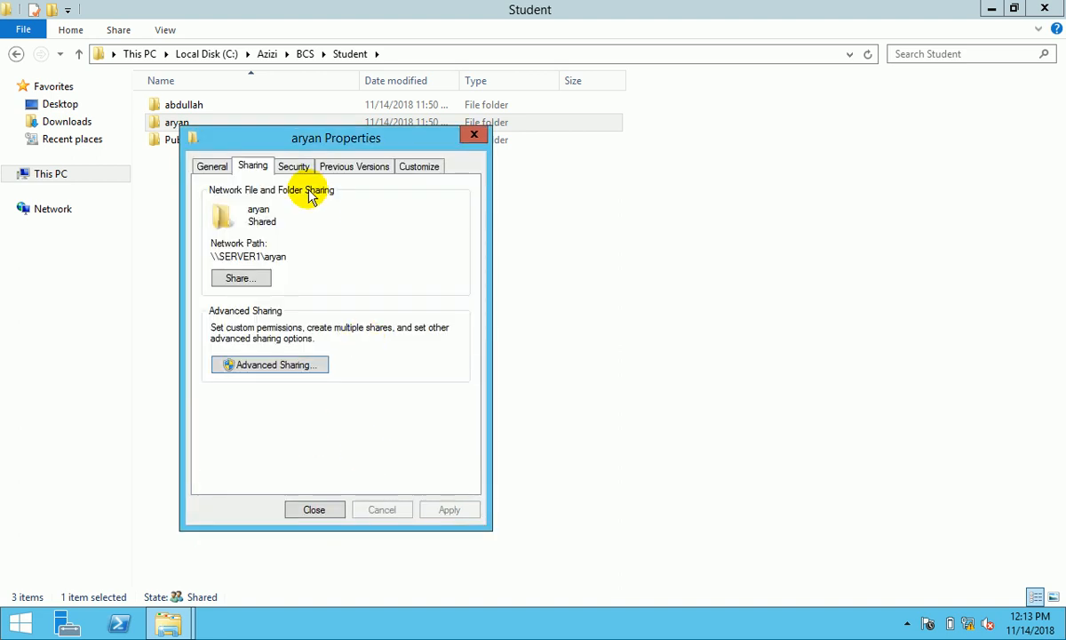
# - Review the aryan folder's security permissions without changes and close its properties
pyautogui.click(294, 167)
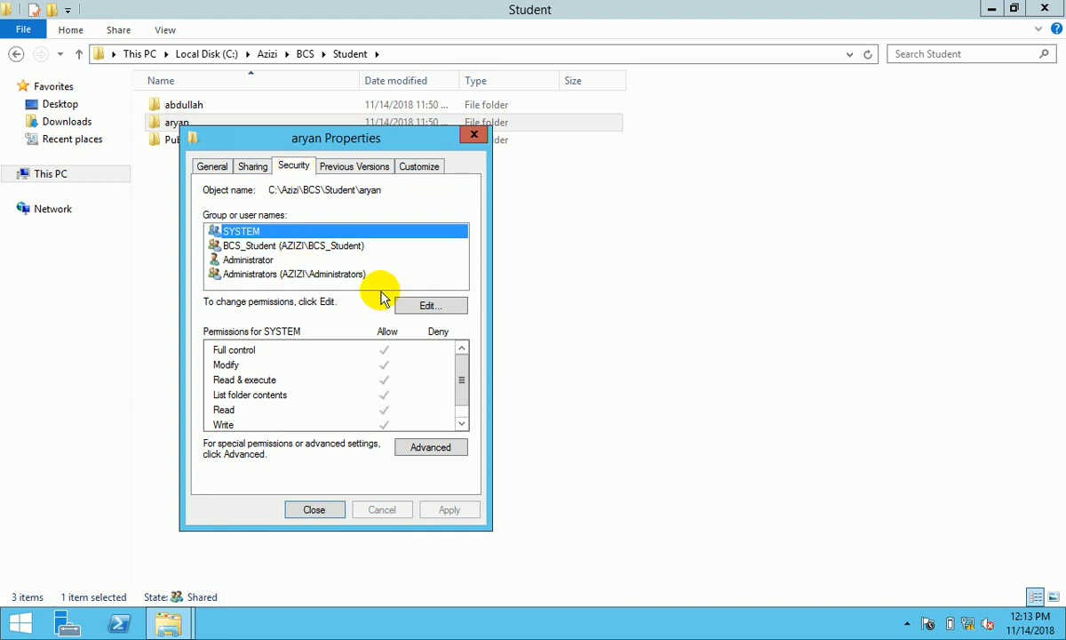
pyautogui.click(409, 305)
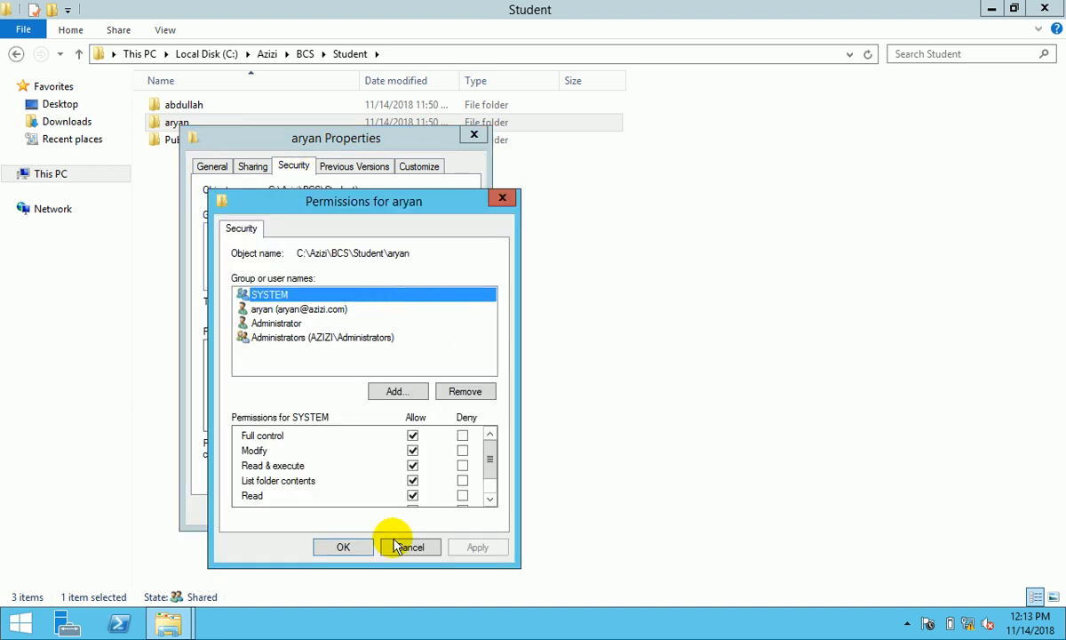
pyautogui.click(366, 548)
pyautogui.click(313, 509)
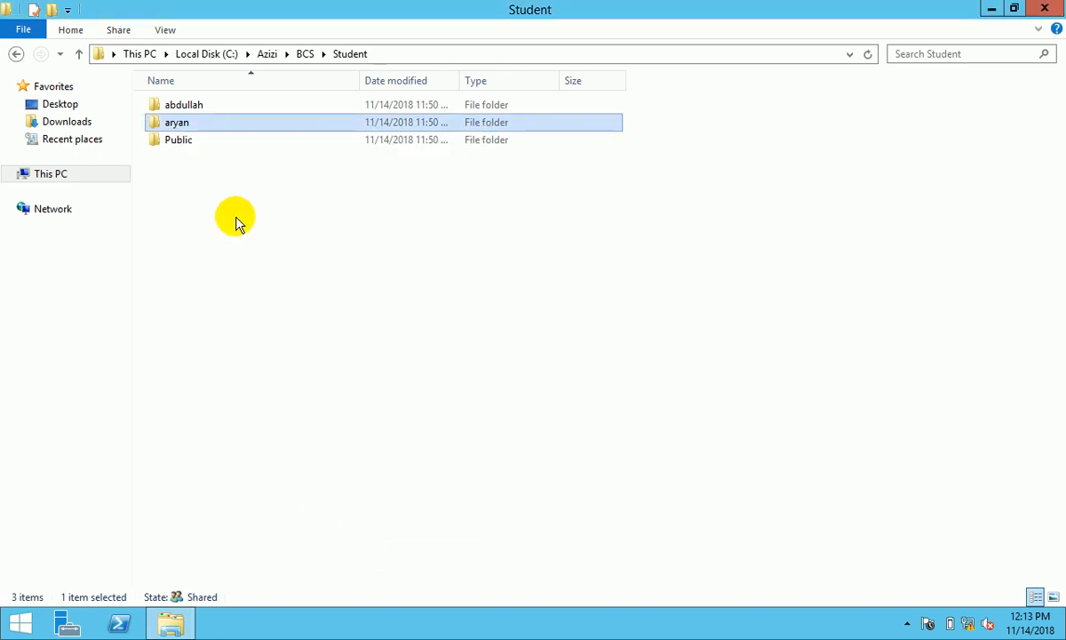
# - Share the Public folder through the basic sharing wizard in its Properties
pyautogui.click(184, 141)
pyautogui.rightClick(185, 142)
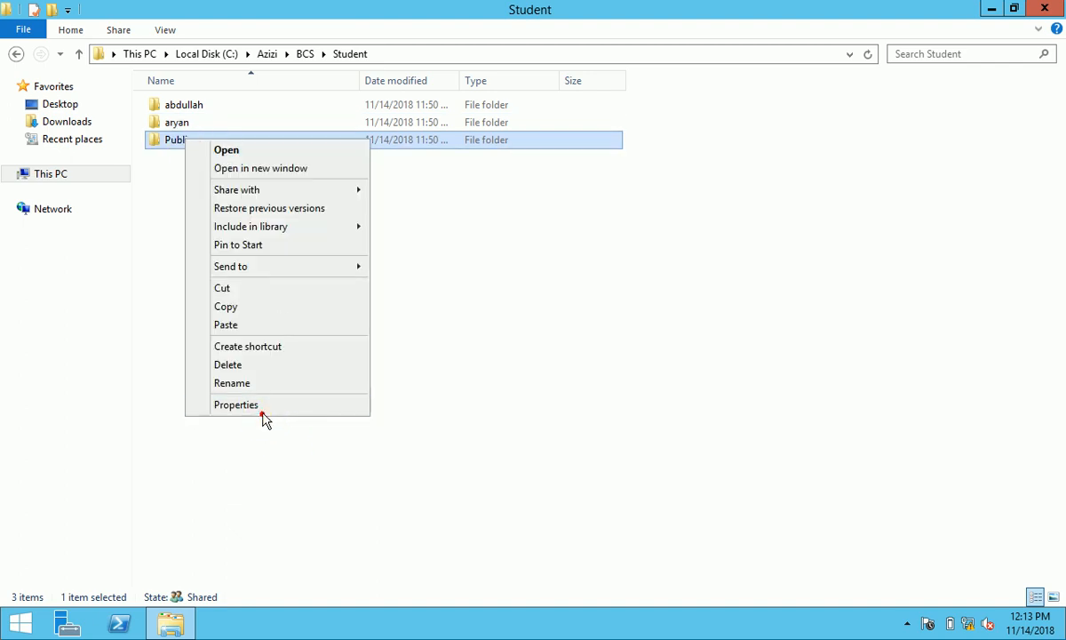
pyautogui.click(263, 406)
pyautogui.click(258, 180)
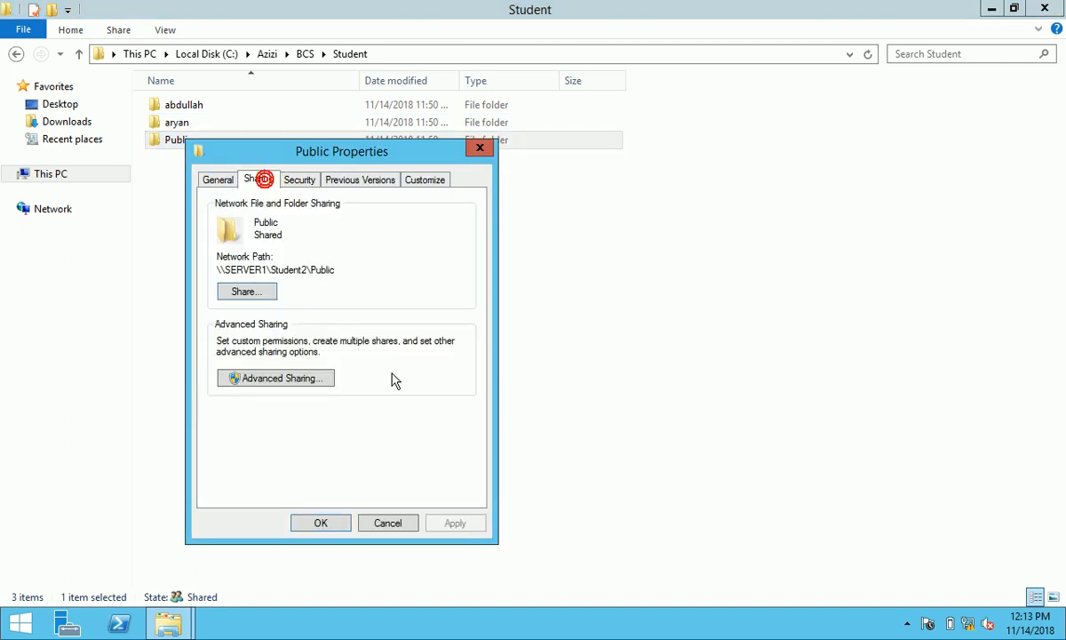
pyautogui.click(254, 291)
pyautogui.click(489, 510)
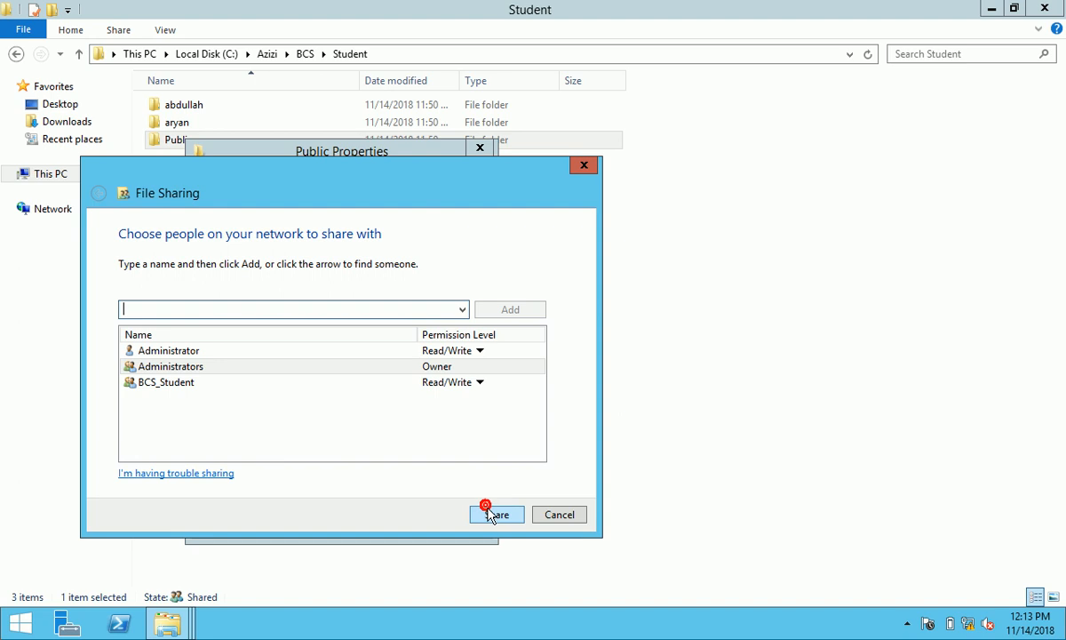
pyautogui.click(539, 508)
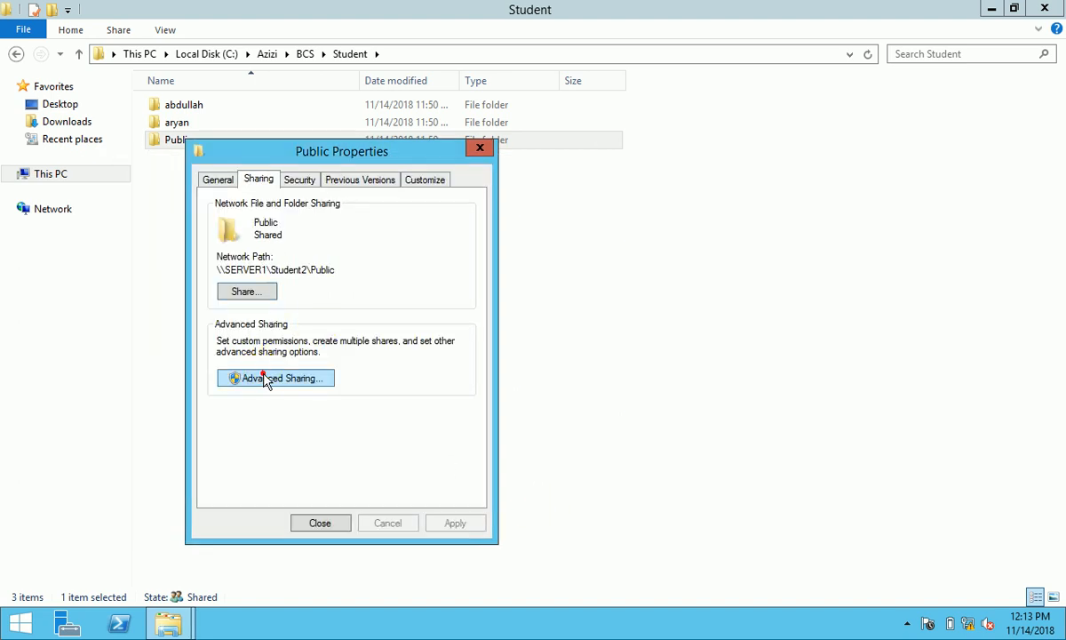
# - Enable advanced sharing as Public5, remove Everyone, and add BCS_Student, Administrator and Administrators
pyautogui.click(267, 377)
pyautogui.click(238, 210)
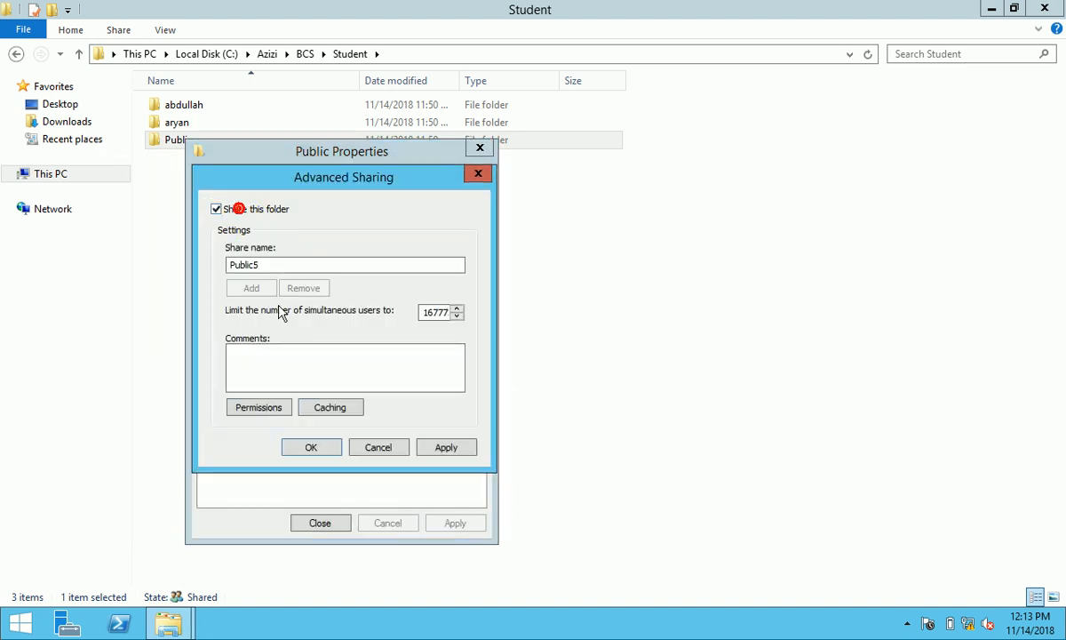
pyautogui.click(272, 407)
pyautogui.click(462, 348)
pyautogui.click(394, 347)
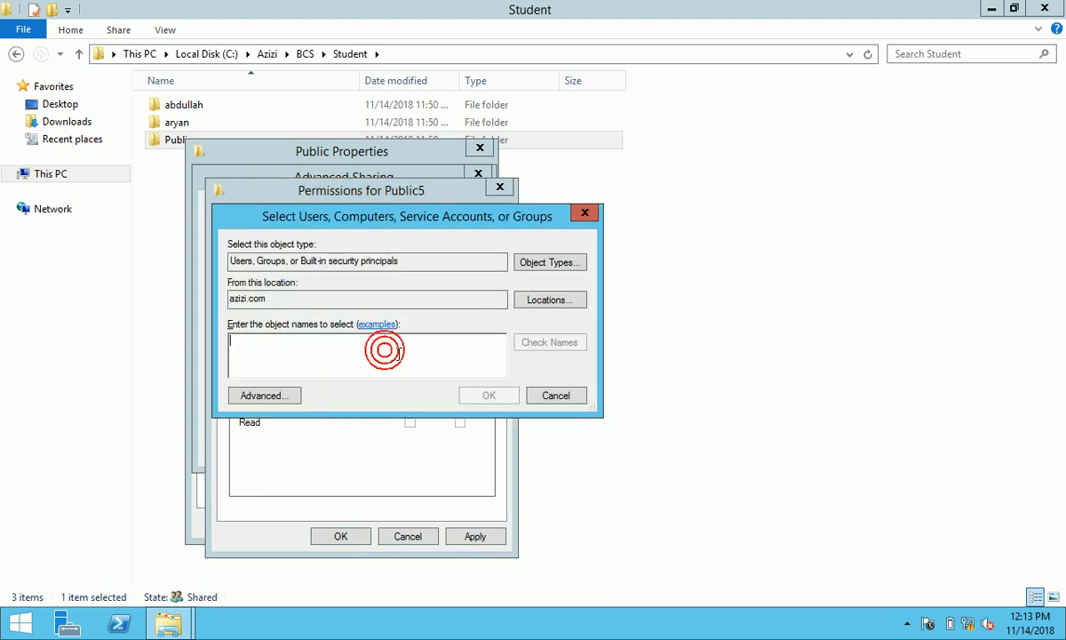
pyautogui.write('st')
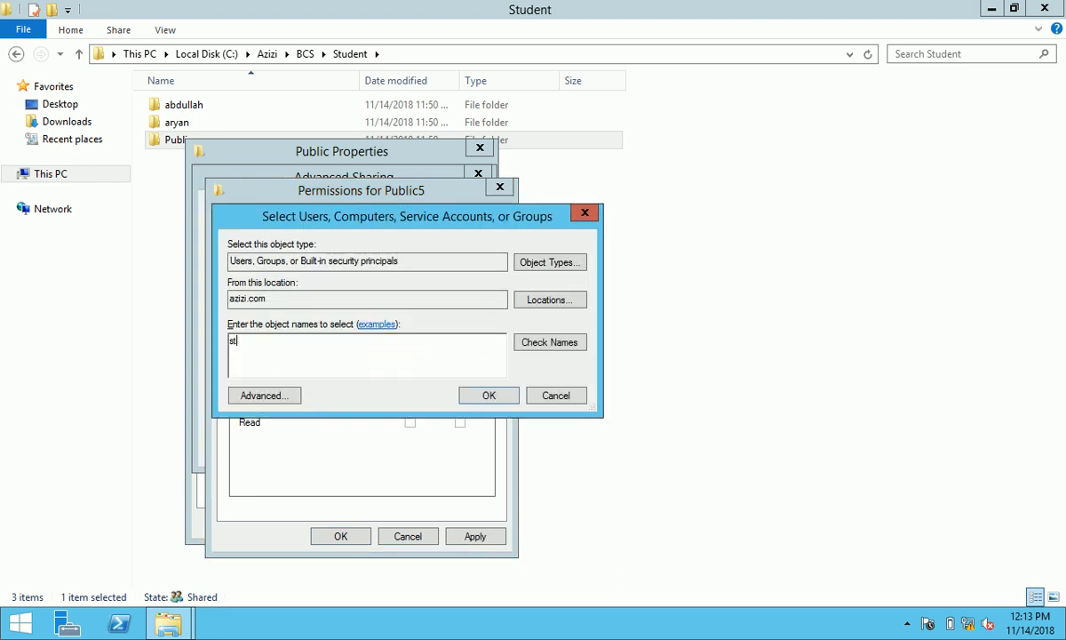
pyautogui.press('BackSpace')
pyautogui.press('BackSpace')
pyautogui.press('BackSpace')
pyautogui.press('BackSpace')
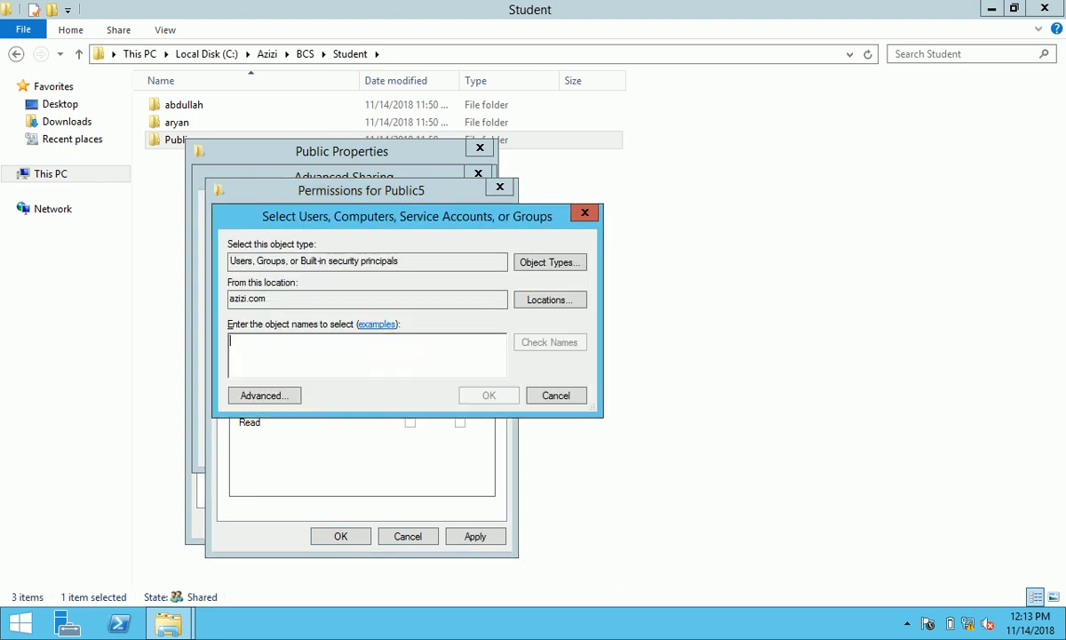
pyautogui.write('BCS_St')
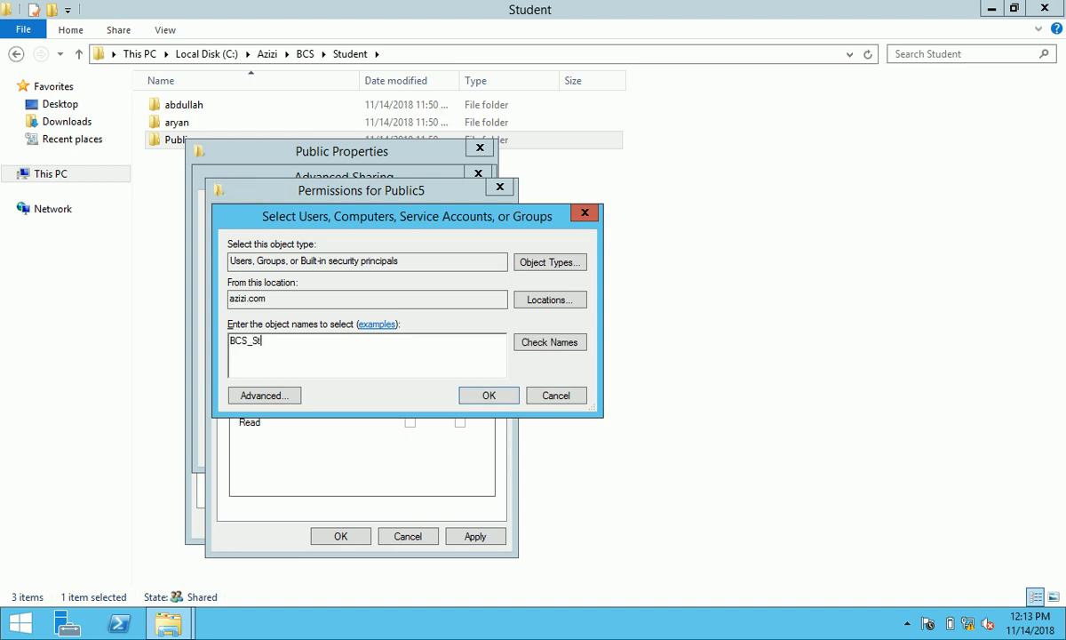
pyautogui.write('udent;admi')
pyautogui.click(545, 343)
pyautogui.click(361, 347)
pyautogui.keyDown('shift'); pyautogui.click(352, 357); pyautogui.keyUp('shift')
pyautogui.click(593, 501)
pyautogui.click(484, 394)
# - Grant Administrators, BCS_Student and Administrator Full Control, apply, and close the properties
pyautogui.click(410, 391)
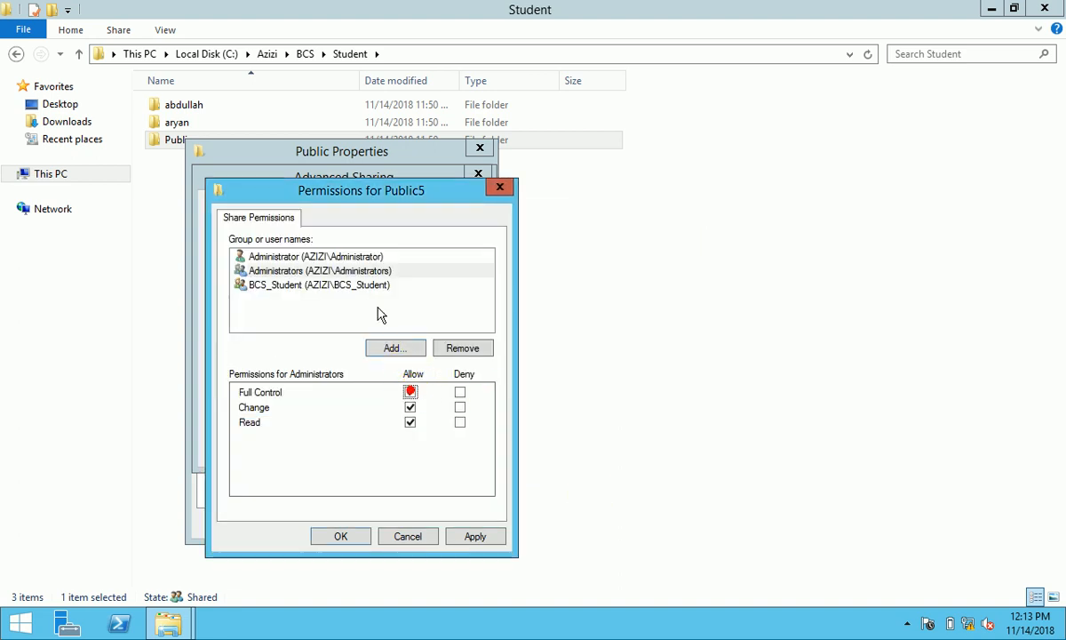
pyautogui.click(360, 285)
pyautogui.click(411, 391)
pyautogui.click(368, 258)
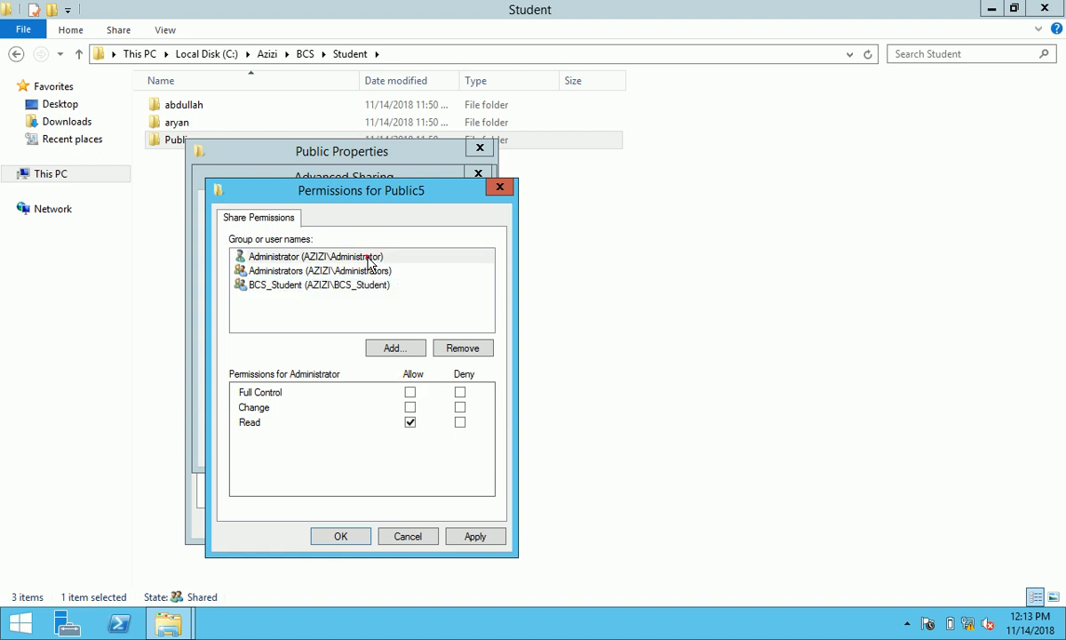
pyautogui.click(410, 392)
pyautogui.click(474, 536)
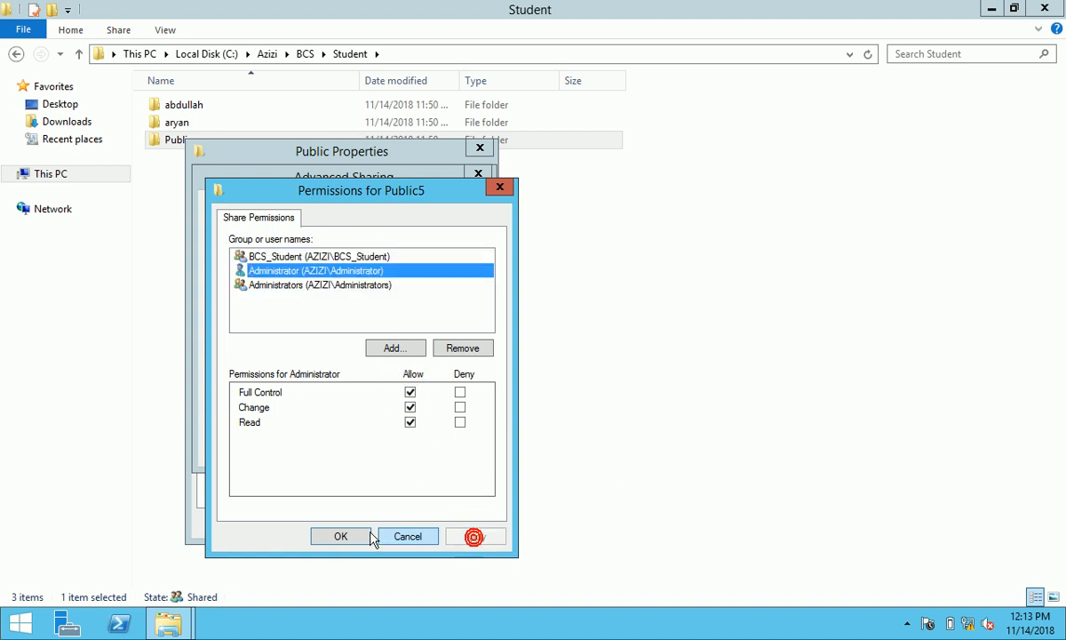
pyautogui.click(357, 536)
pyautogui.click(443, 446)
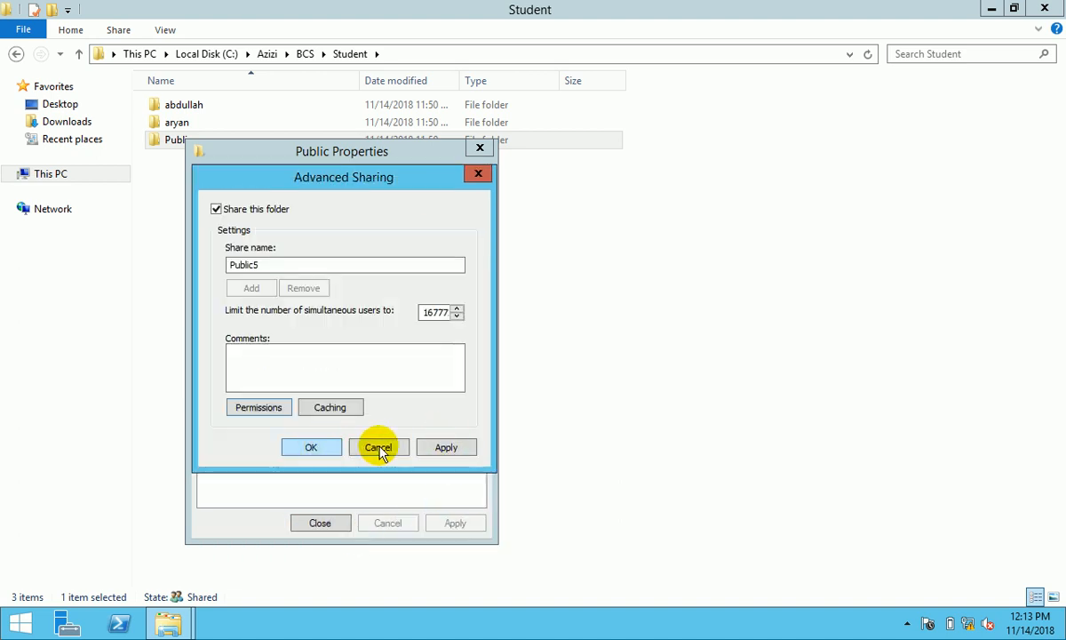
pyautogui.click(444, 446)
pyautogui.click(320, 446)
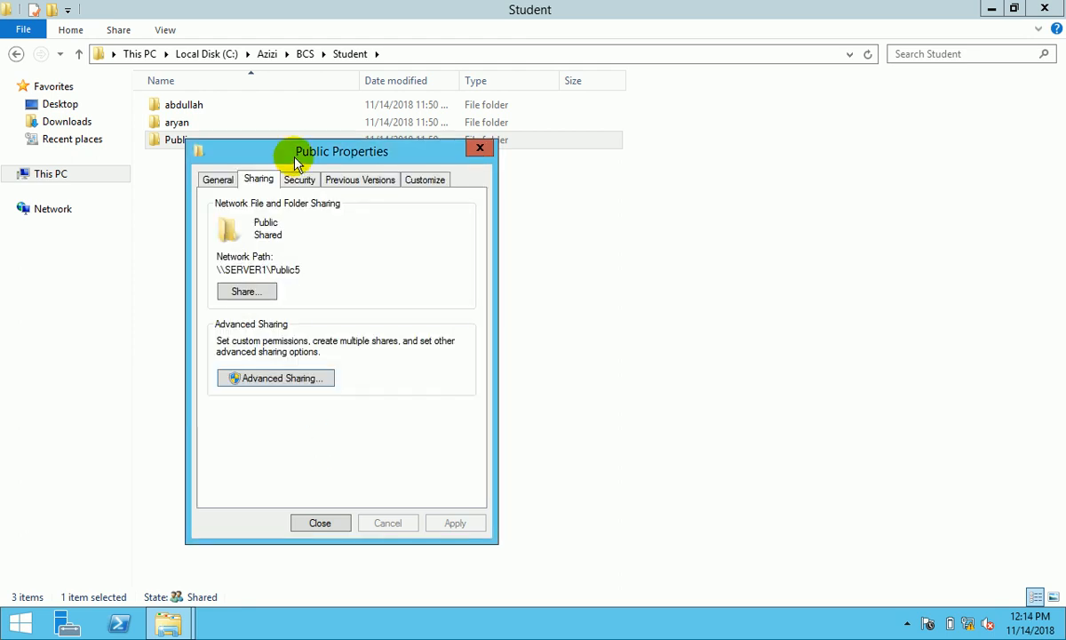
pyautogui.click(299, 179)
pyautogui.click(322, 522)
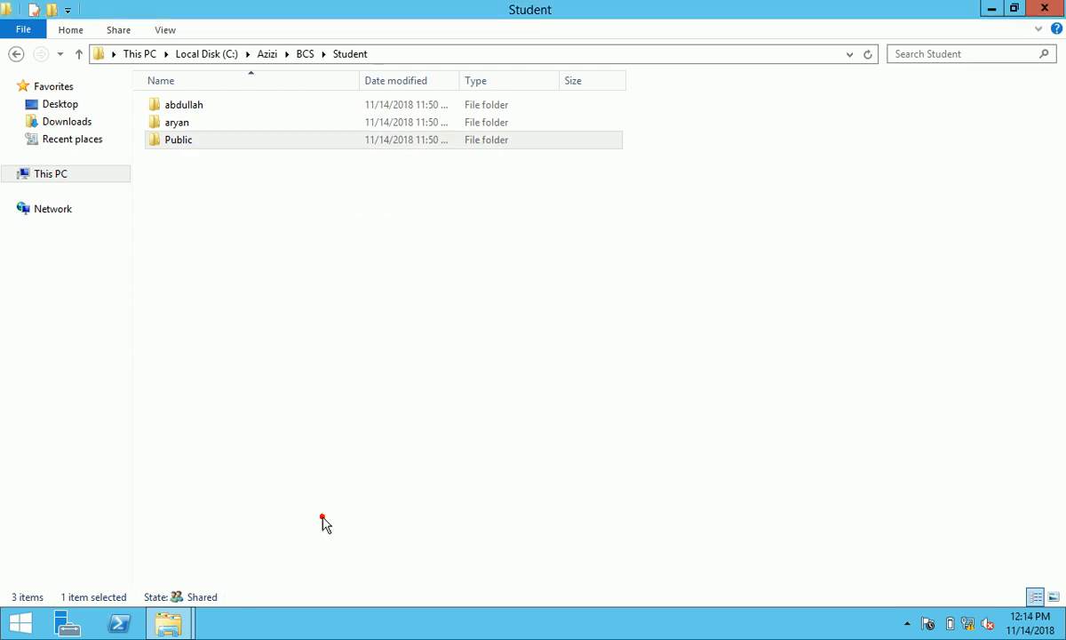
# - Back in BCS, share its Public folder with BCS_Student and BCS_Teacher via the sharing wizard
pyautogui.click(16, 54)
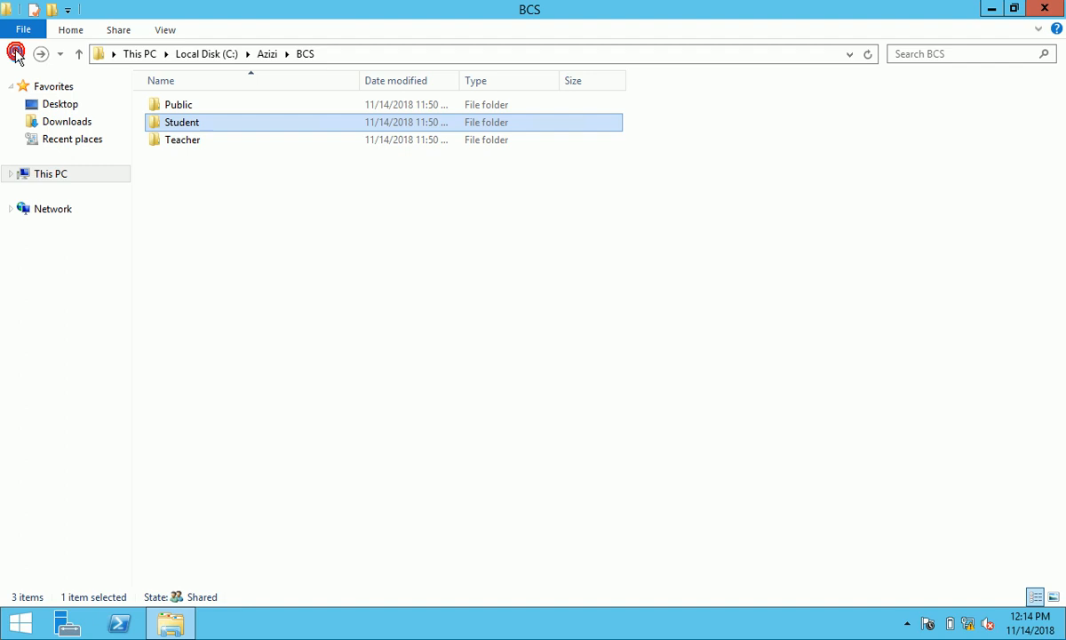
pyautogui.click(160, 105)
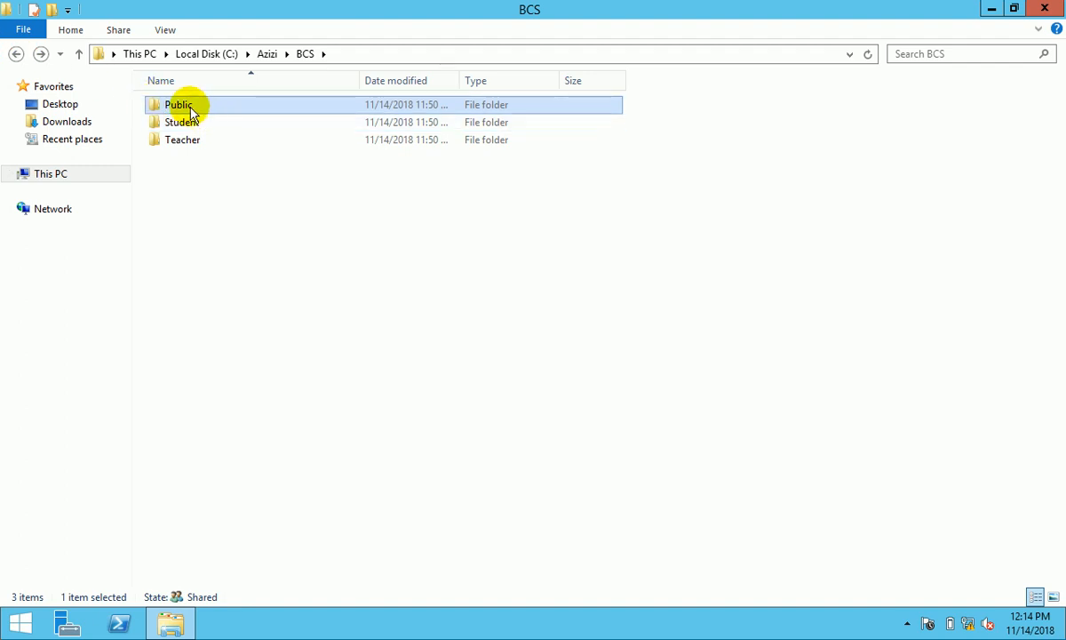
pyautogui.rightClick(185, 108)
pyautogui.click(262, 374)
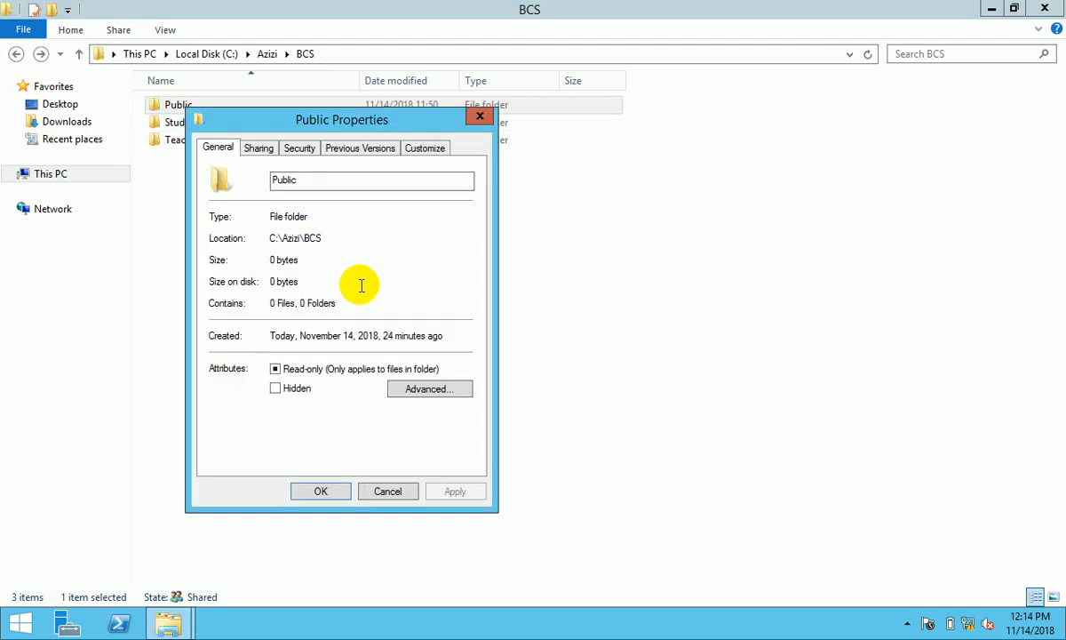
pyautogui.click(260, 149)
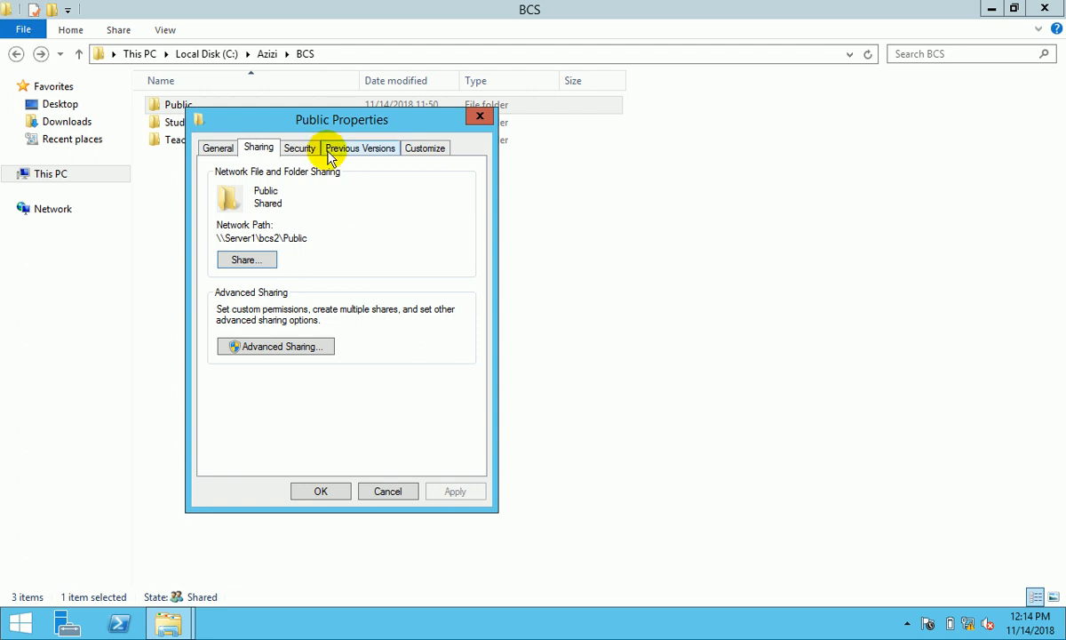
pyautogui.moveTo(300, 120); pyautogui.dragTo(554, 135)
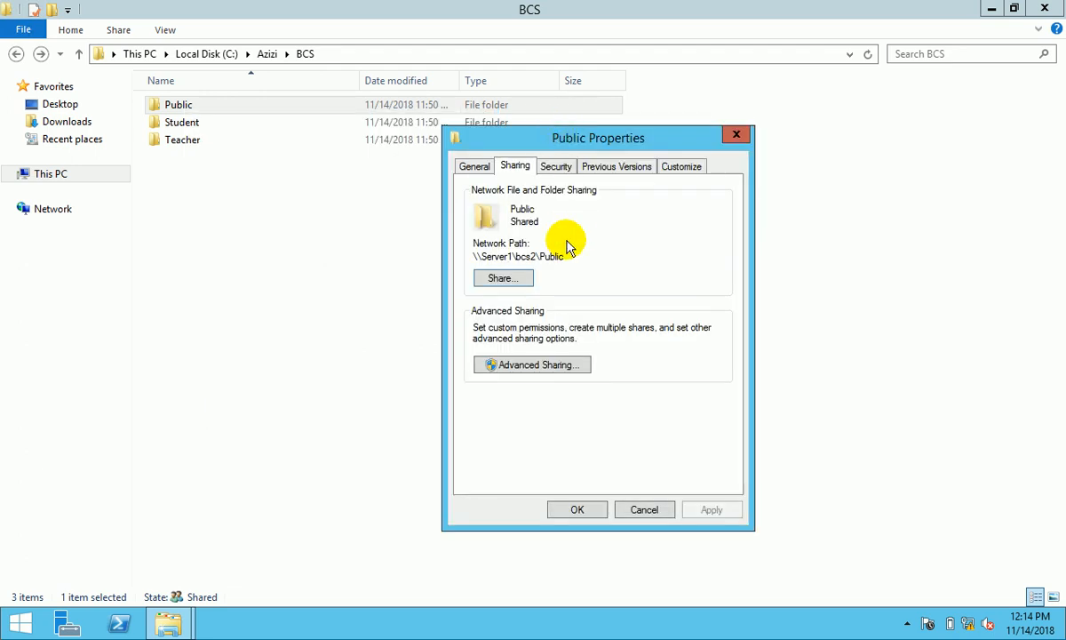
pyautogui.click(513, 280)
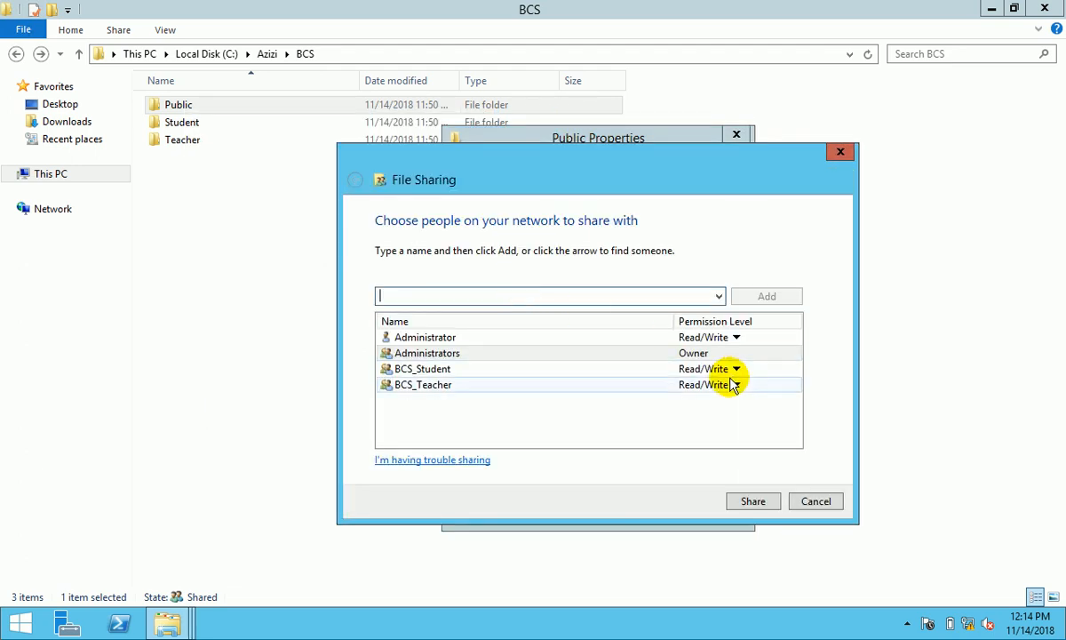
pyautogui.click(753, 501)
pyautogui.click(799, 502)
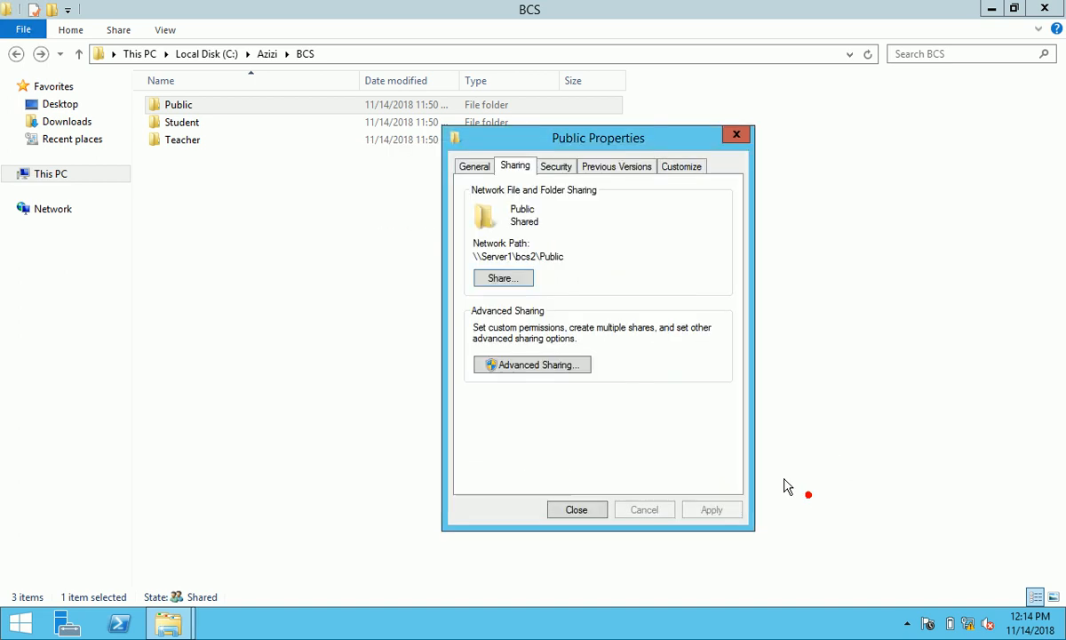
# - Enable advanced sharing as Public6, remove Everyone, and begin entering the BCS group names
pyautogui.click(557, 366)
pyautogui.click(488, 194)
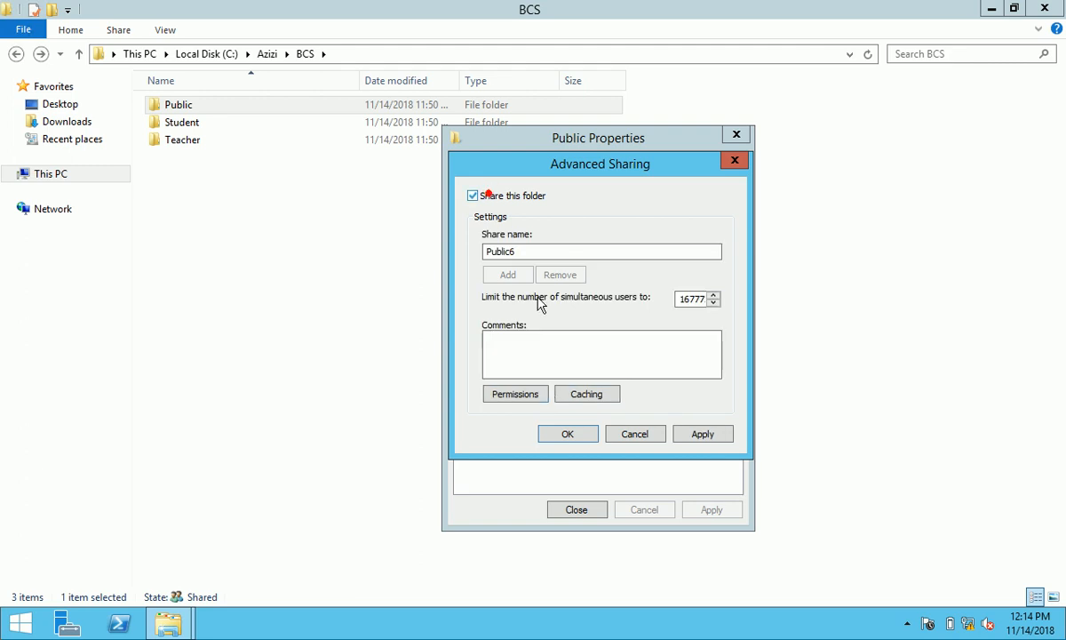
pyautogui.click(534, 395)
pyautogui.click(729, 335)
pyautogui.click(653, 335)
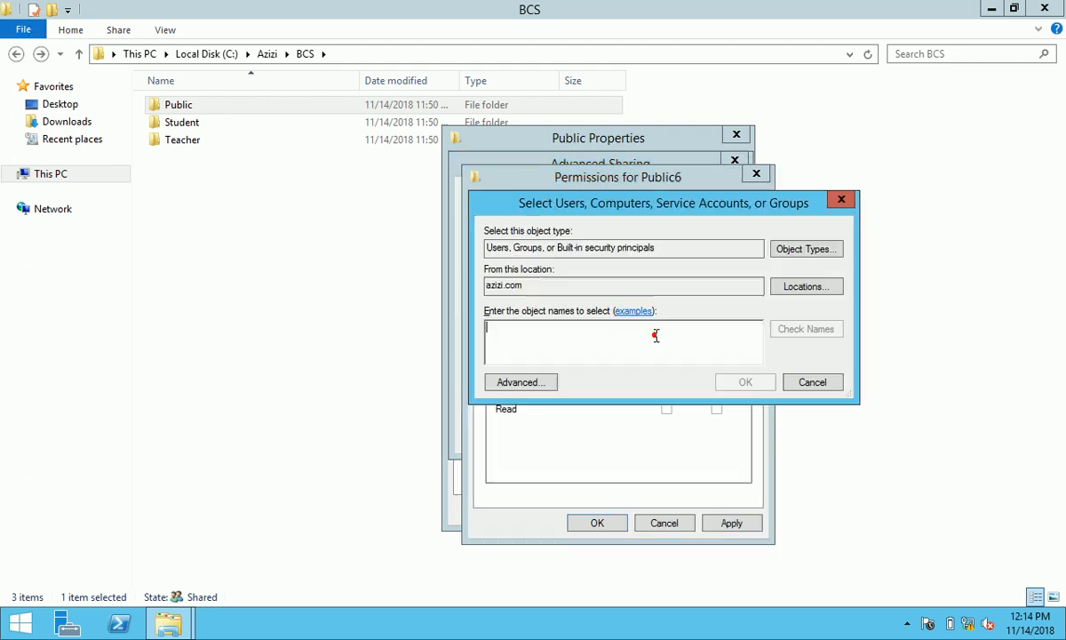
pyautogui.write('bcs_teacher;bcs_student;amdi')
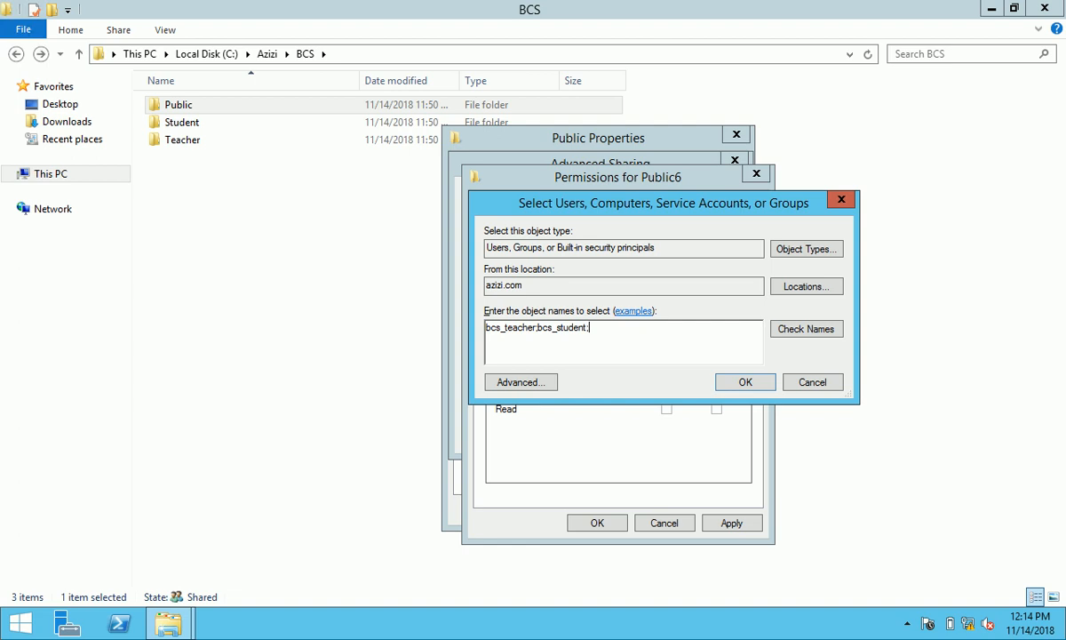
# - Fix the misspelled name and add BCS_Teacher, BCS_Student, Administrator and Administrators to Public6
pyautogui.click(806, 329)
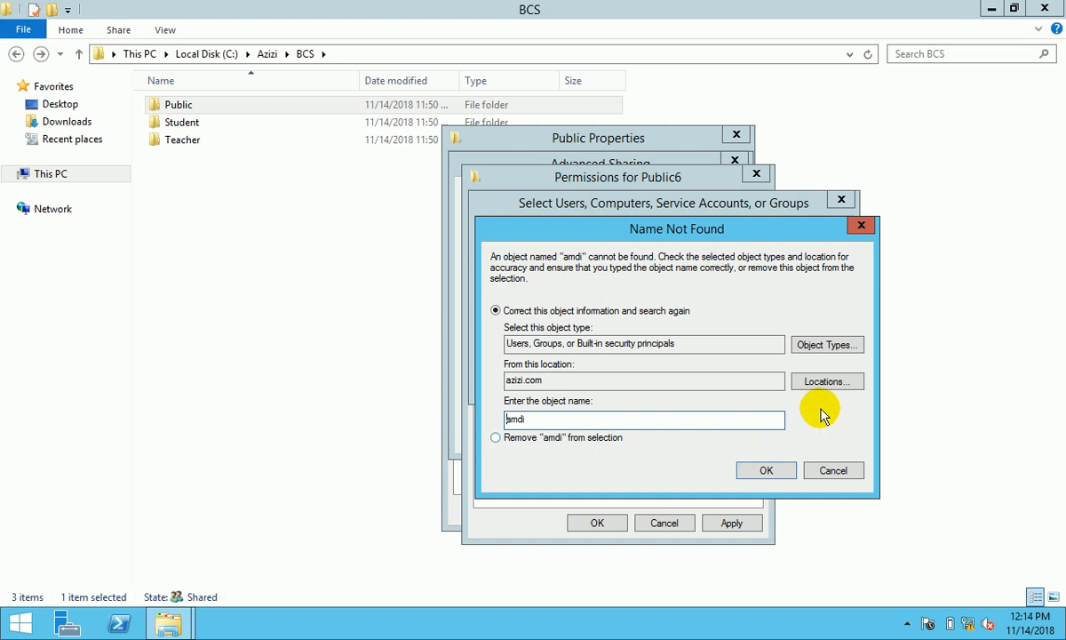
pyautogui.click(833, 471)
pyautogui.click(696, 329)
pyautogui.press('BackSpace')
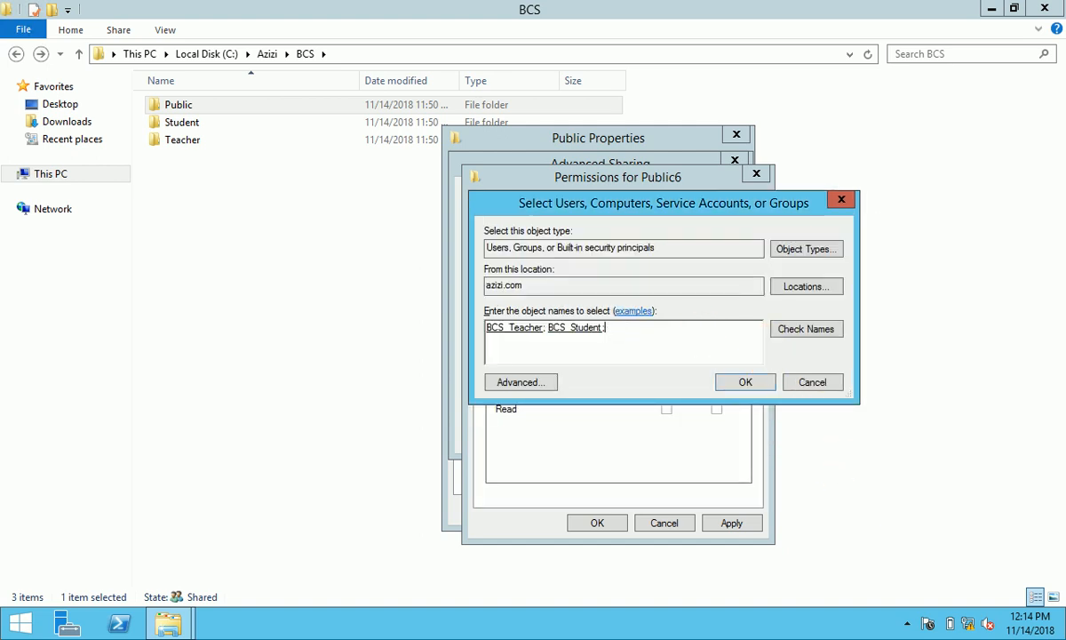
pyautogui.click(773, 328)
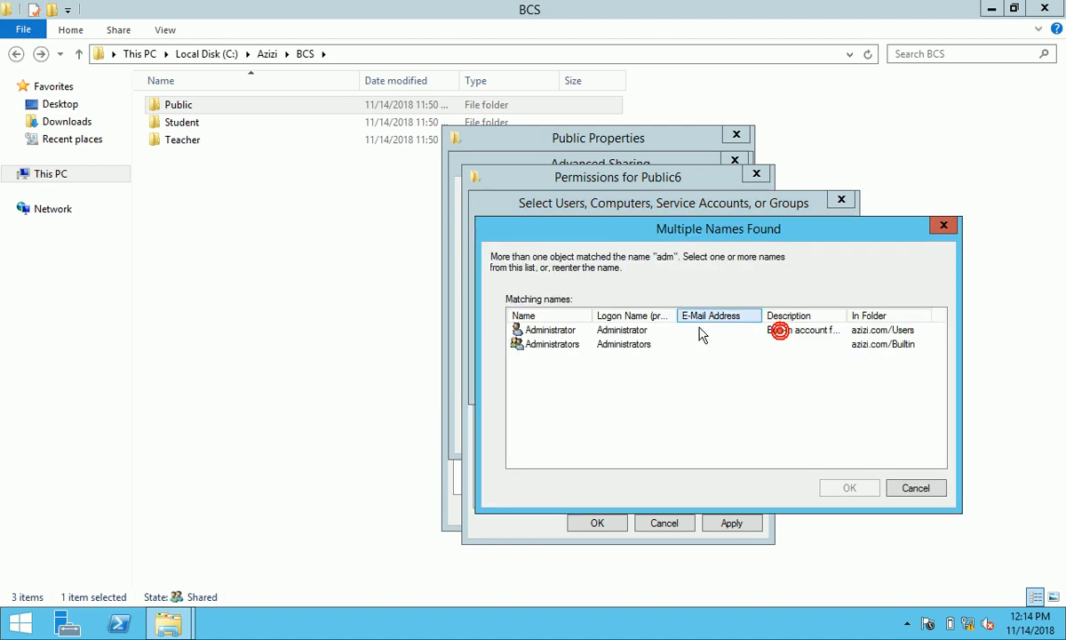
pyautogui.click(577, 331)
pyautogui.keyDown('shift'); pyautogui.click(560, 344); pyautogui.keyUp('shift')
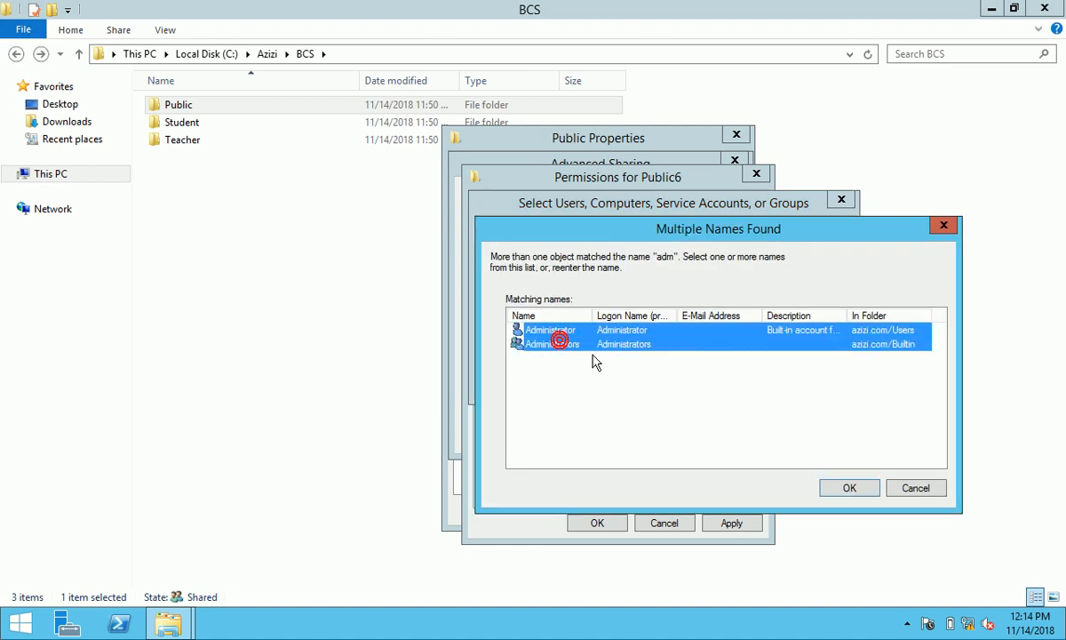
pyautogui.click(849, 488)
pyautogui.click(741, 385)
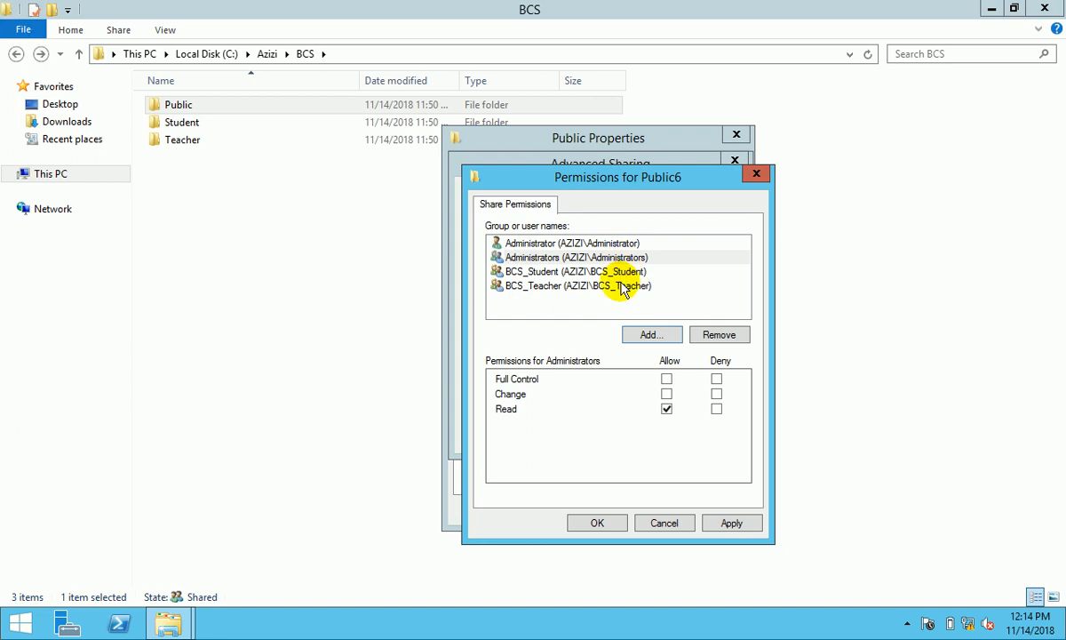
# - Give BCS_Teacher, BCS_Student, Administrators and Administrator Full Control and confirm the permissions
pyautogui.click(619, 285)
pyautogui.click(668, 380)
pyautogui.click(624, 271)
pyautogui.click(668, 380)
pyautogui.click(573, 257)
pyautogui.click(668, 379)
pyautogui.click(597, 242)
pyautogui.click(667, 380)
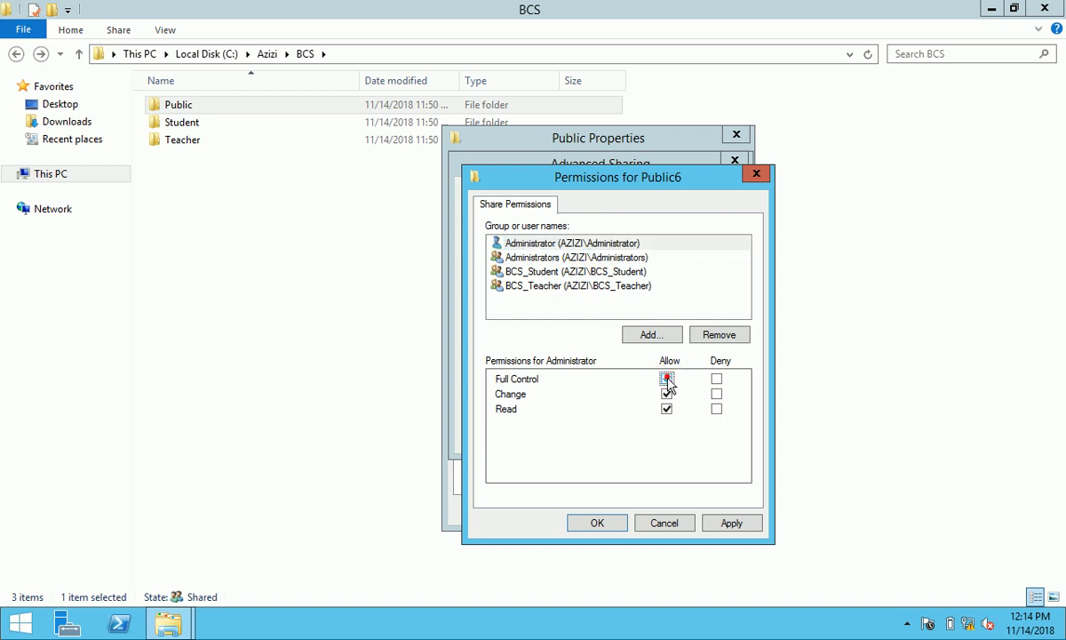
pyautogui.click(740, 522)
pyautogui.click(604, 521)
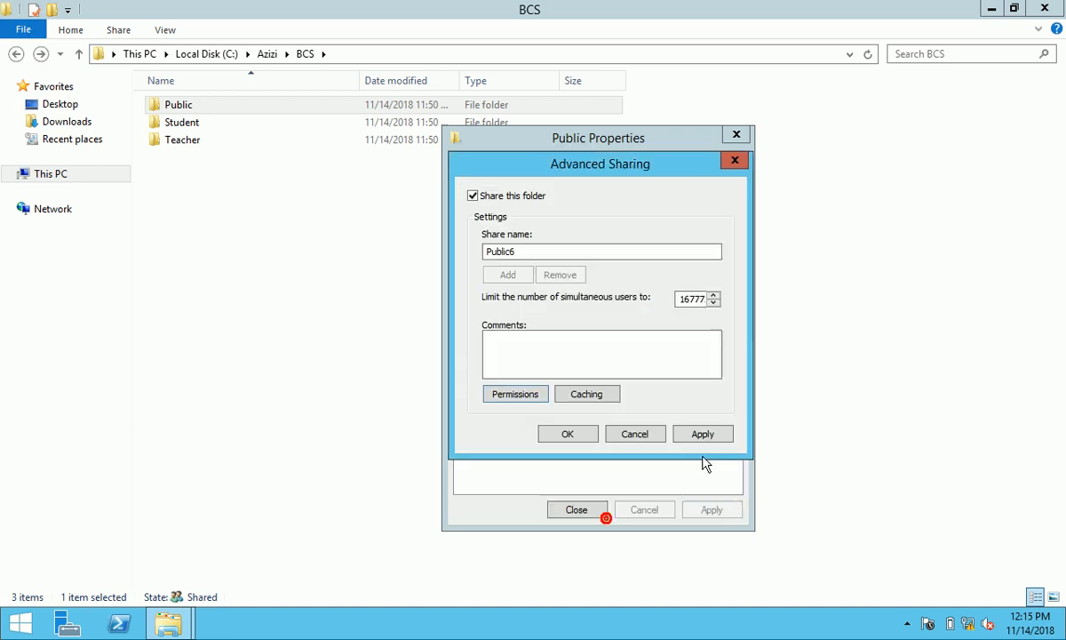
# - Apply the Public6 share, review Security, close the properties, and return to Azizi
pyautogui.click(701, 435)
pyautogui.click(569, 434)
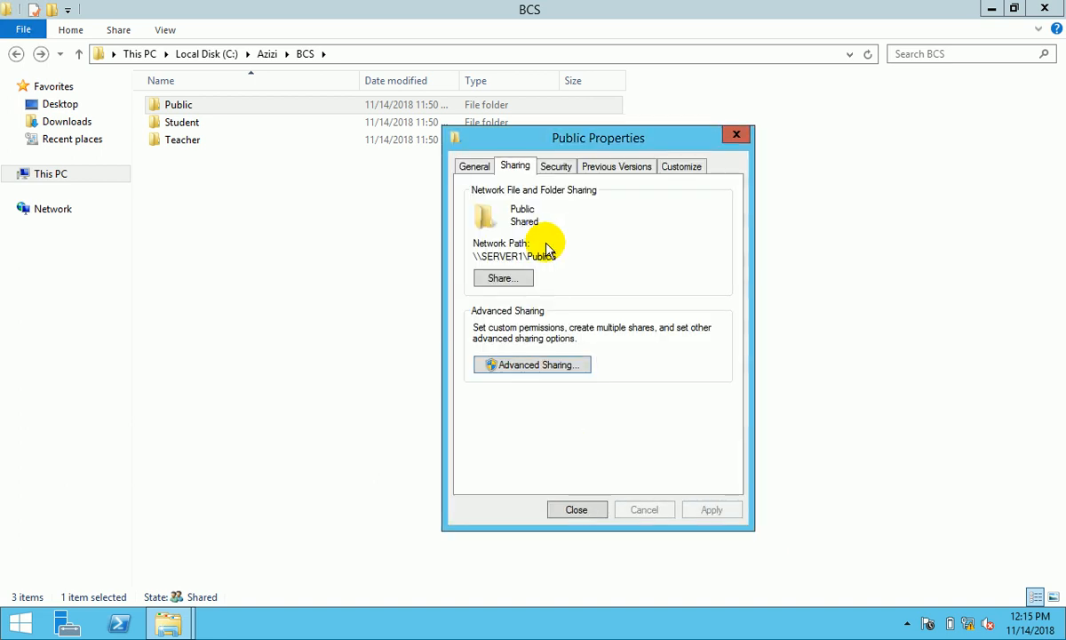
pyautogui.click(555, 169)
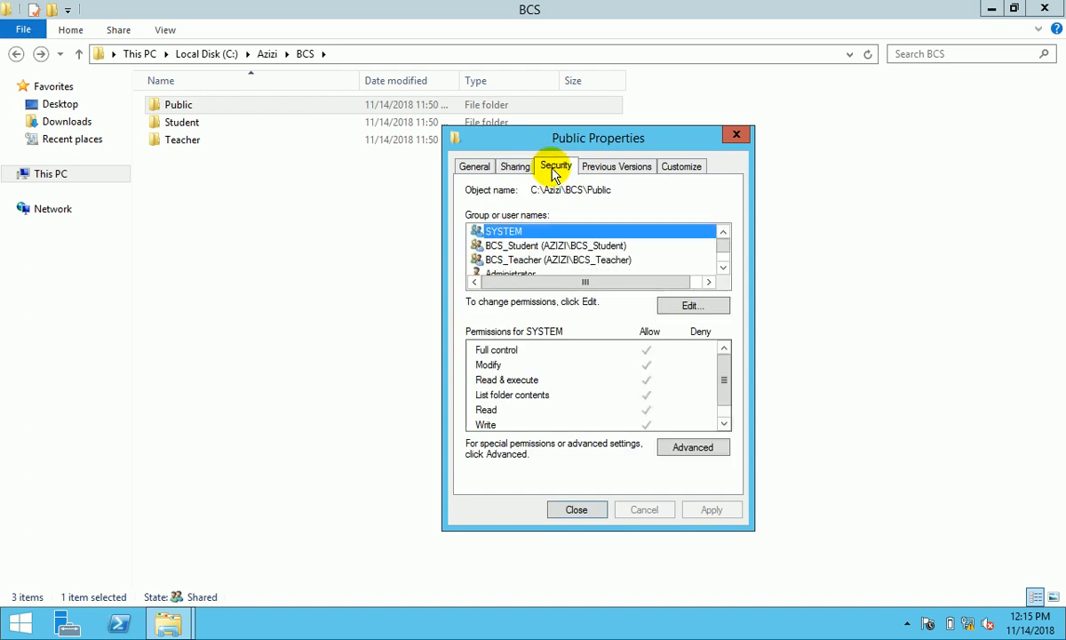
pyautogui.click(723, 269)
pyautogui.click(724, 269)
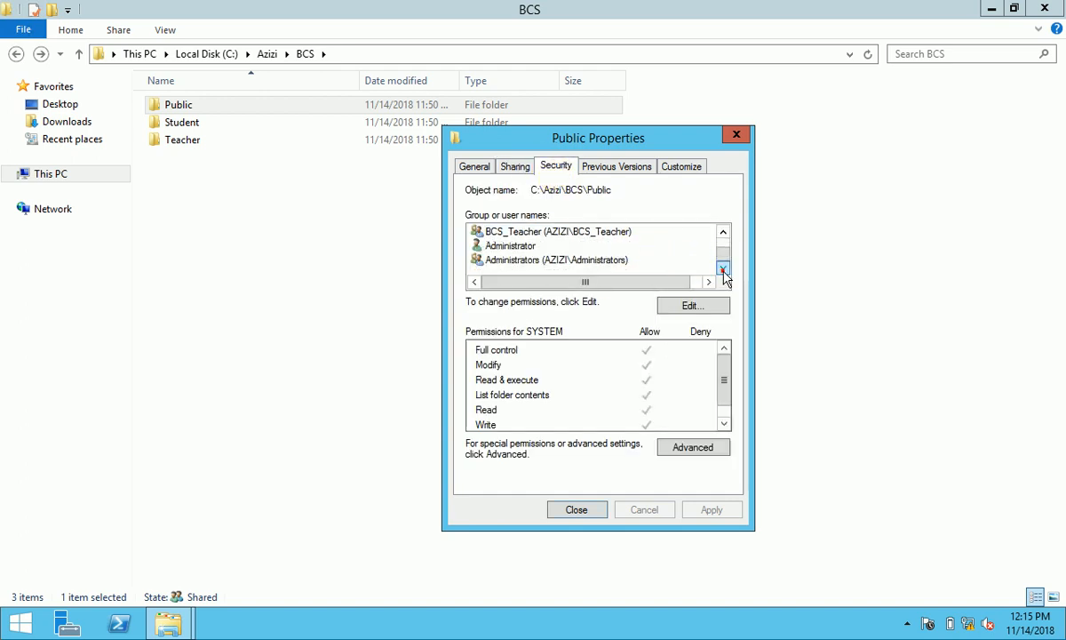
pyautogui.click(724, 251)
pyautogui.click(576, 509)
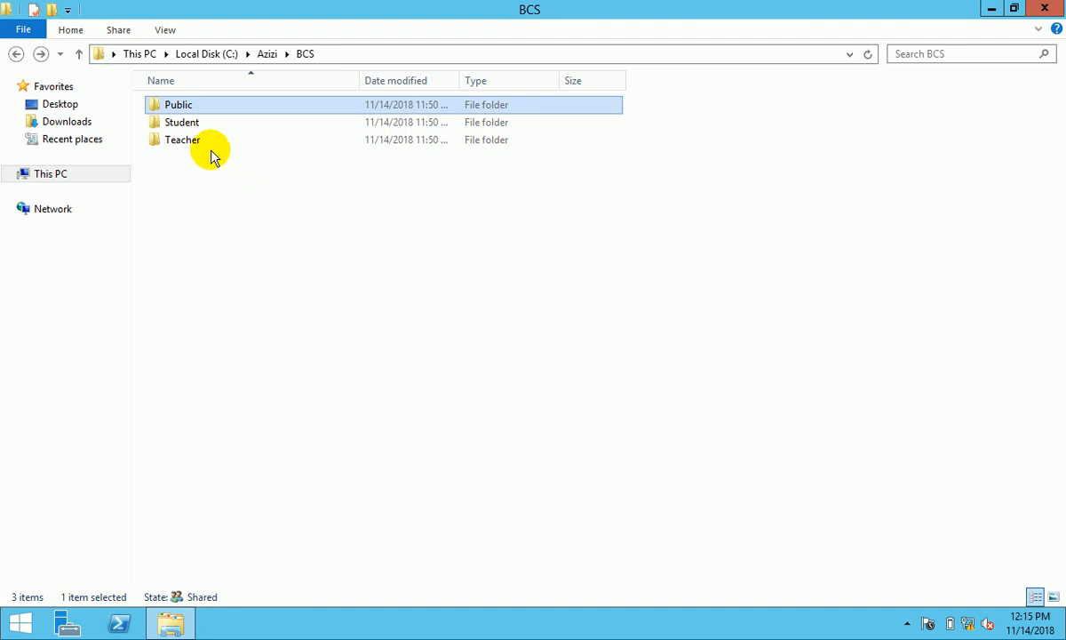
pyautogui.click(15, 54)
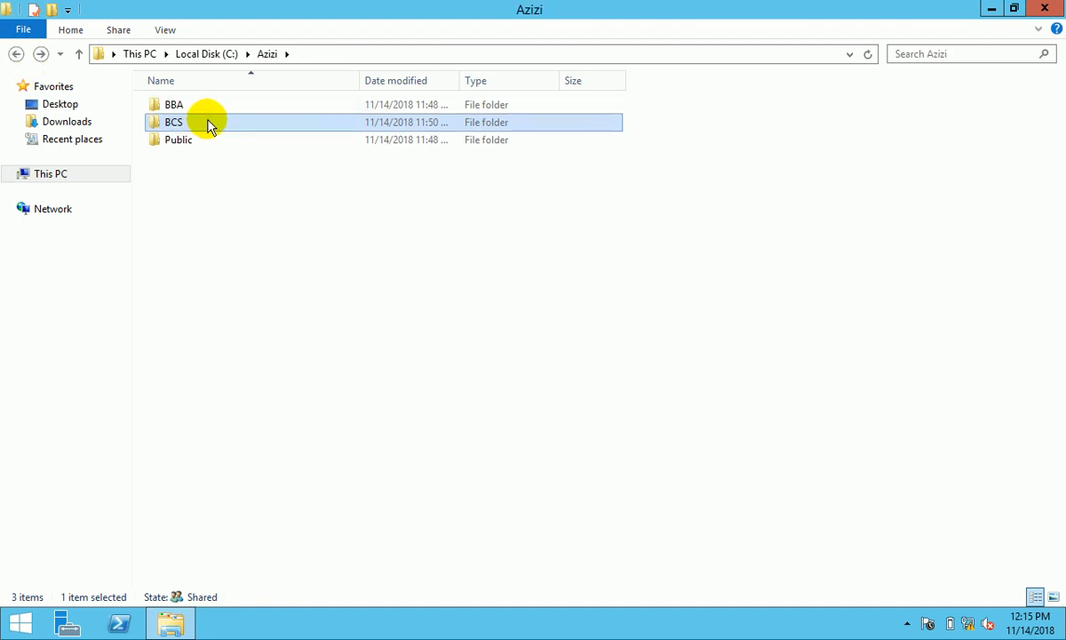
# - Start sharing Azizi's Public folder and look up Authenticated Users in the directory
pyautogui.rightClick(197, 145)
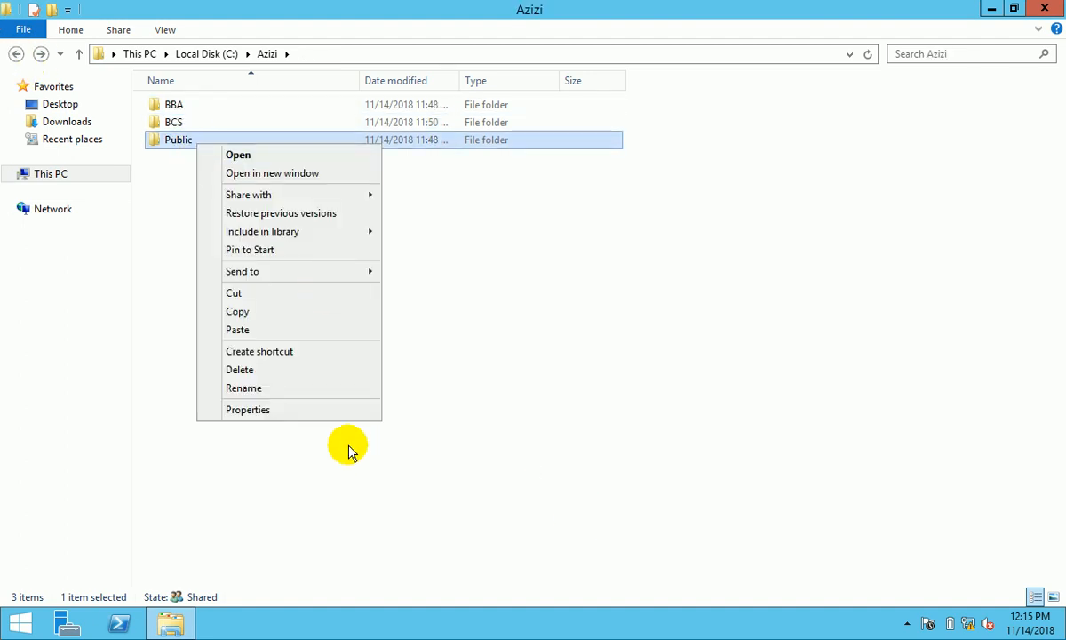
pyautogui.click(293, 409)
pyautogui.click(259, 185)
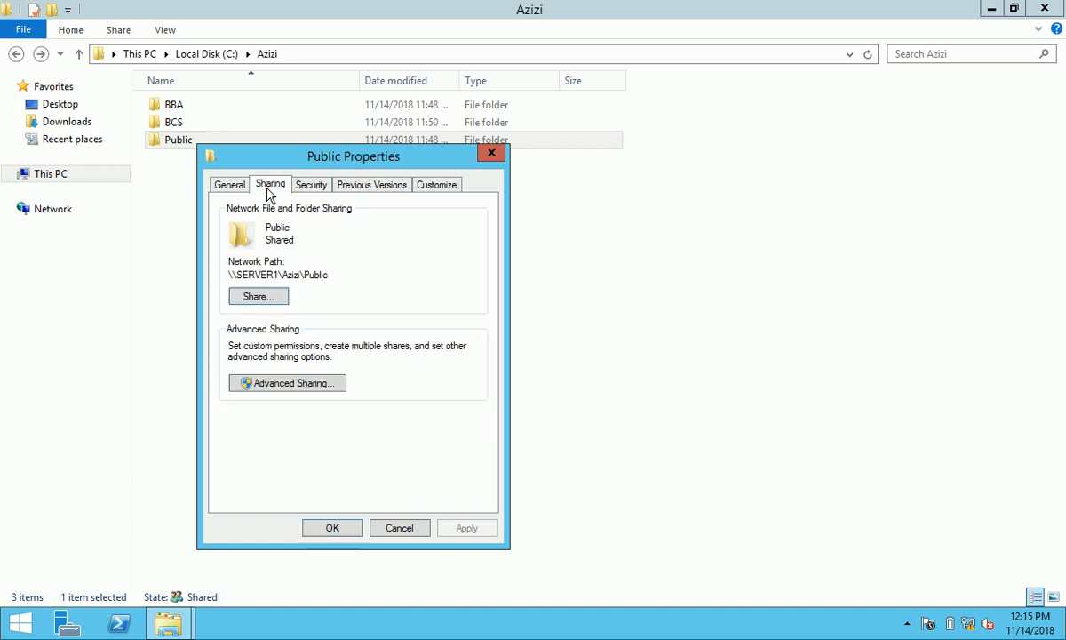
pyautogui.click(260, 297)
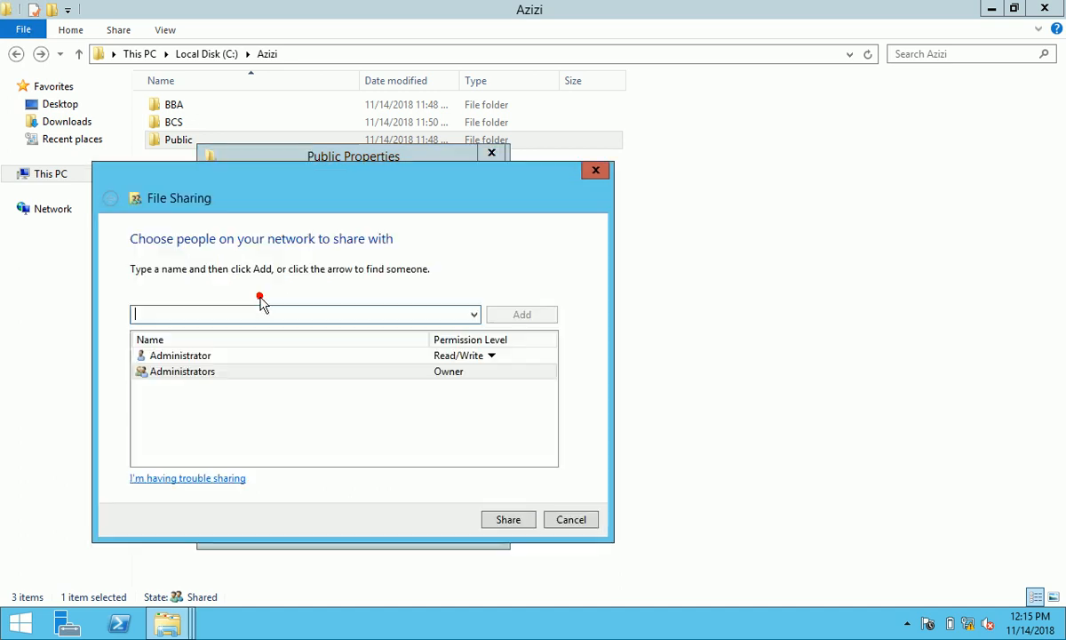
pyautogui.click(472, 315)
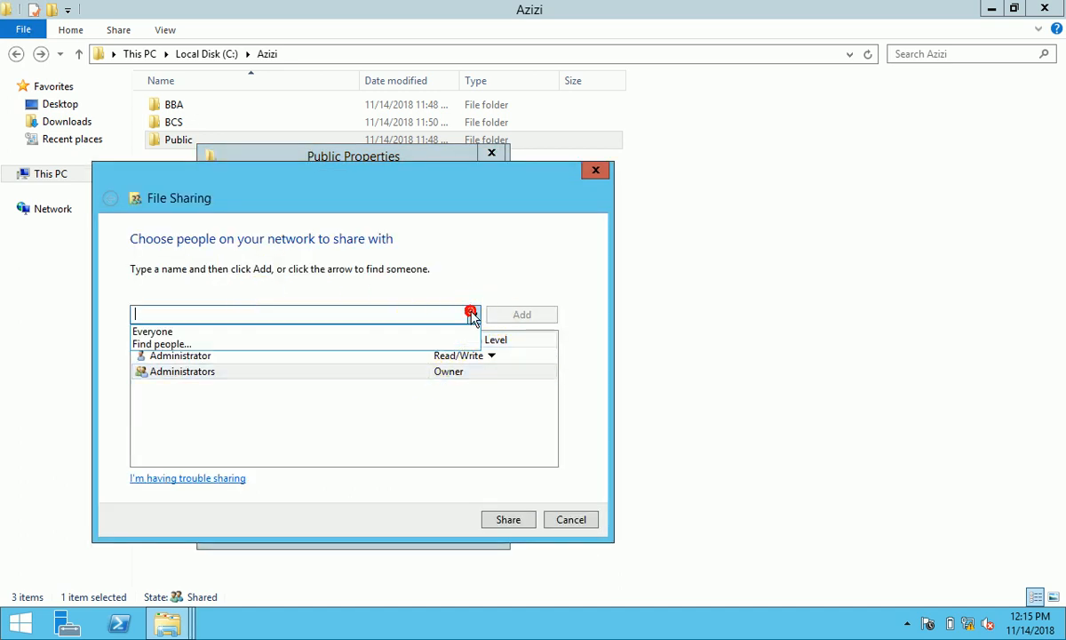
pyautogui.click(400, 344)
pyautogui.click(294, 348)
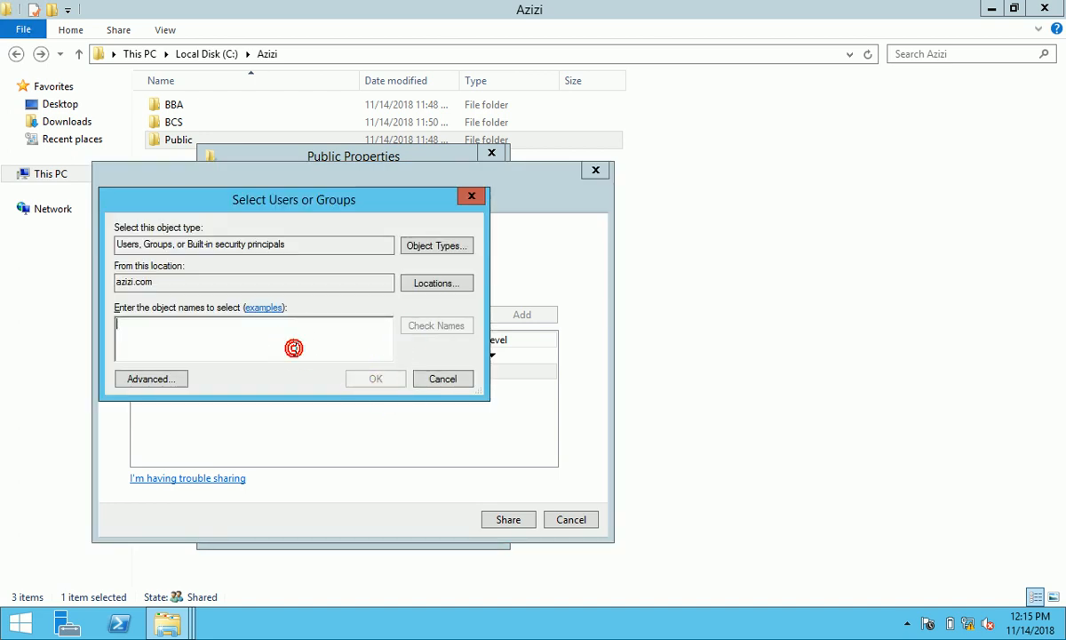
pyautogui.write('authe')
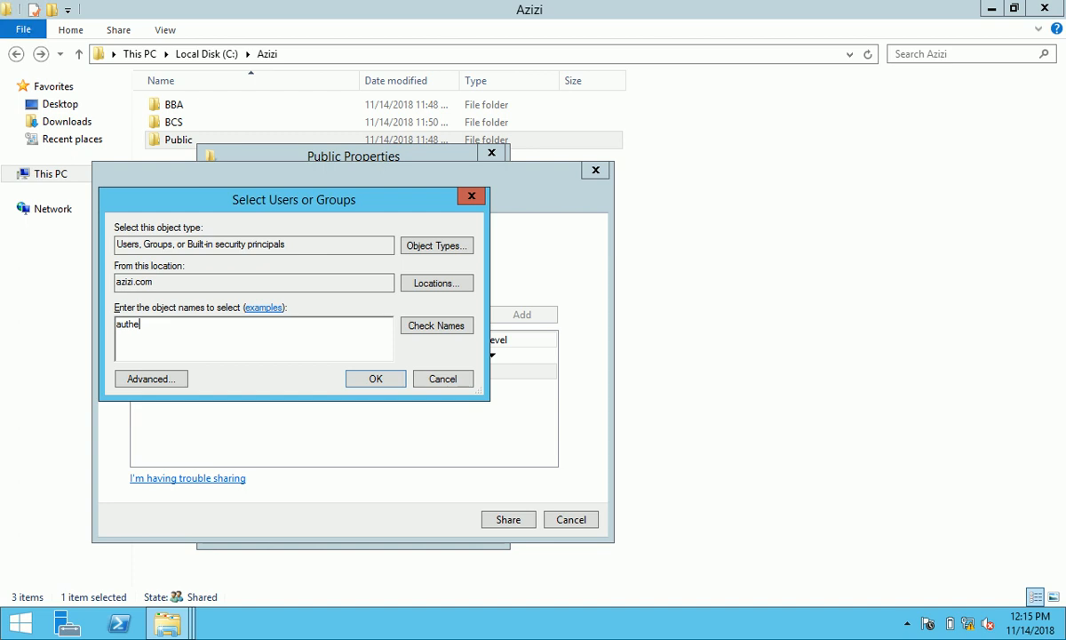
pyautogui.click(451, 329)
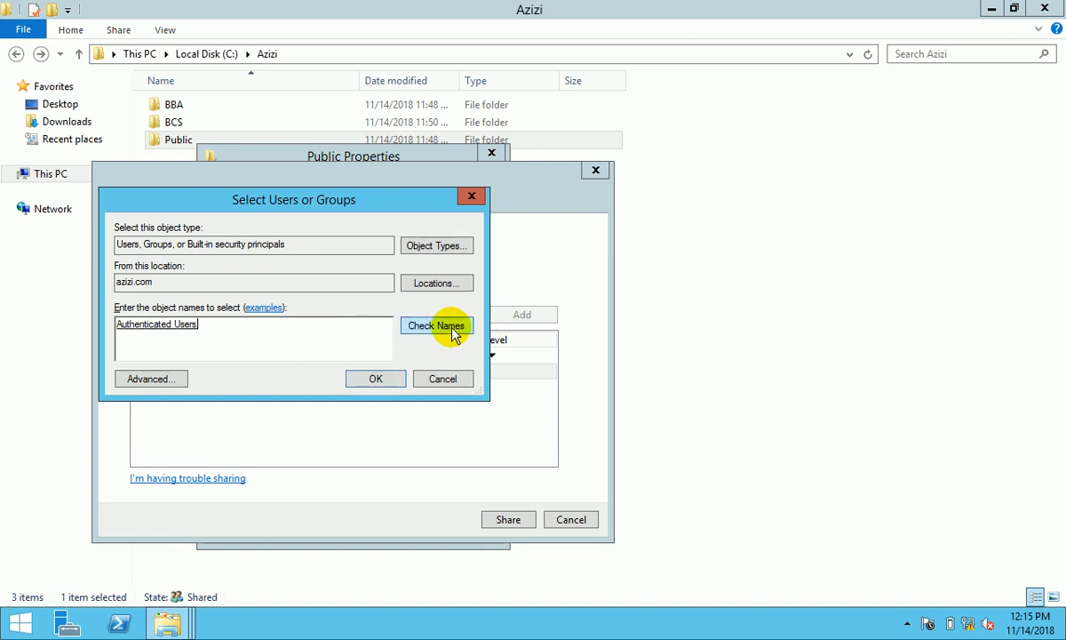
# - Add Authenticated Users at Read/Write, finish sharing, and open Advanced Sharing
pyautogui.click(374, 380)
pyautogui.click(463, 389)
pyautogui.click(524, 408)
pyautogui.click(507, 521)
pyautogui.click(579, 520)
pyautogui.click(258, 380)
pyautogui.click(248, 214)
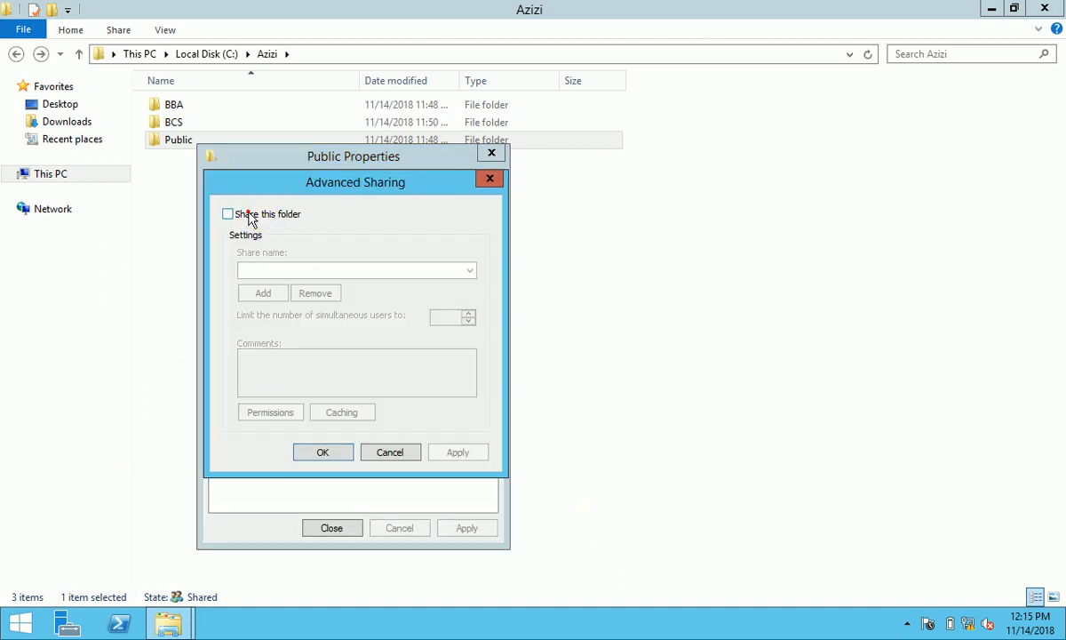
# - Share as Public7 without Everyone, adding Authenticated Users, Administrator and Administrators
pyautogui.click(270, 411)
pyautogui.click(472, 353)
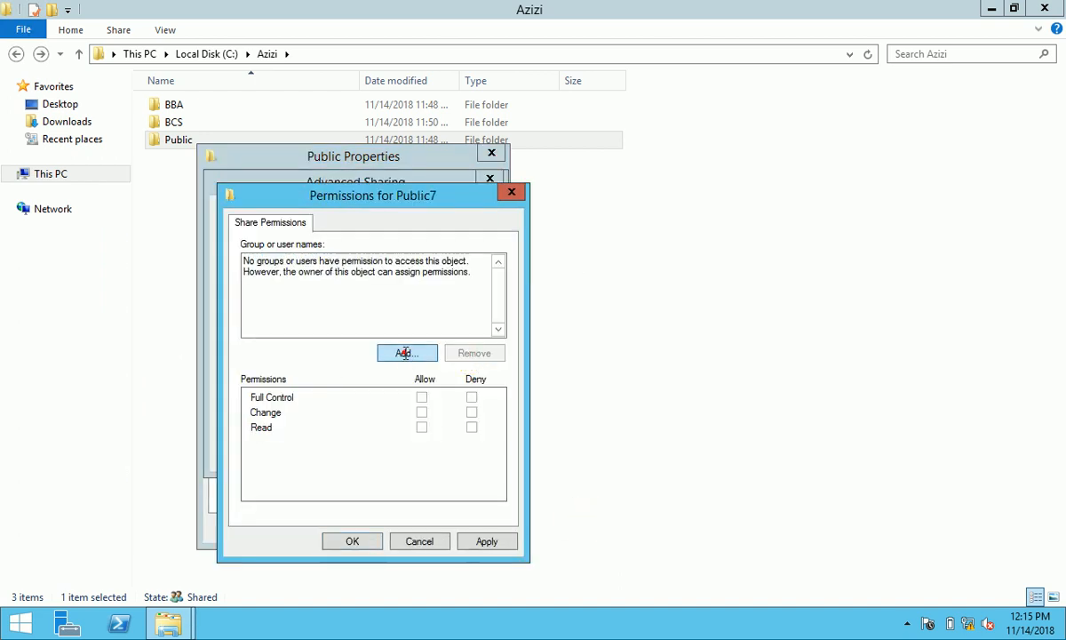
pyautogui.click(405, 354)
pyautogui.write('auth')
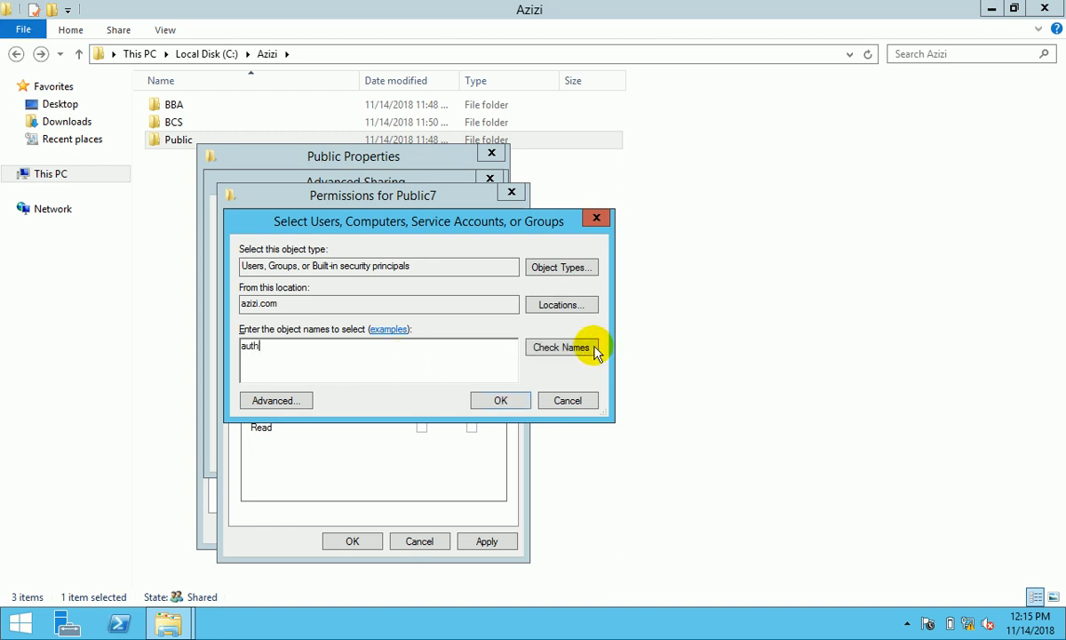
pyautogui.click(574, 348)
pyautogui.write(';')
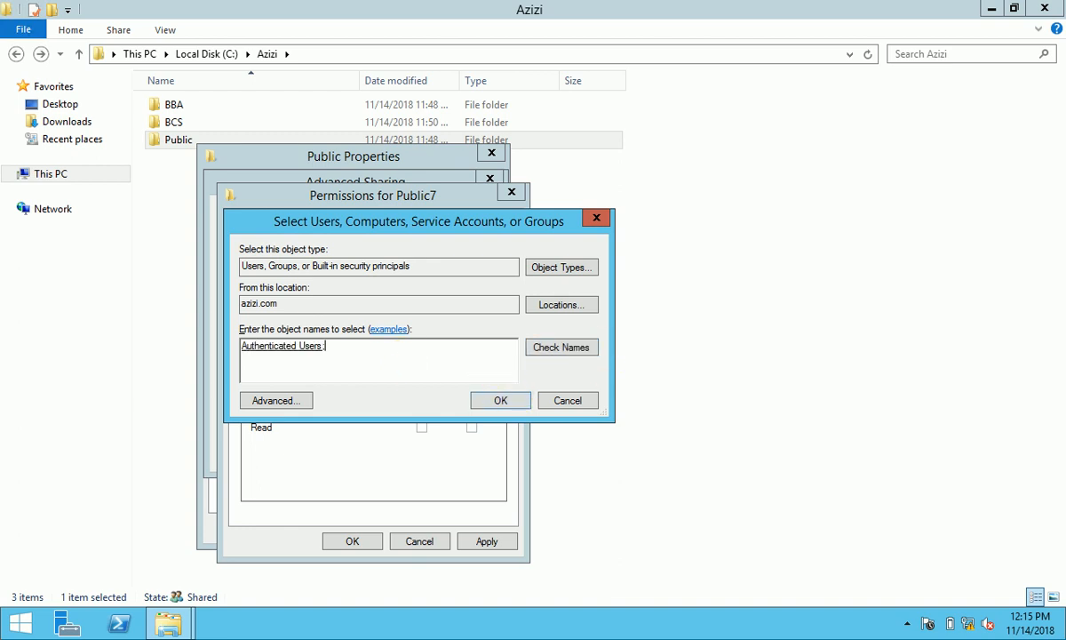
pyautogui.write('admi')
pyautogui.click(578, 348)
pyautogui.click(425, 350)
pyautogui.keyDown('shift'); pyautogui.click(410, 362); pyautogui.keyUp('shift')
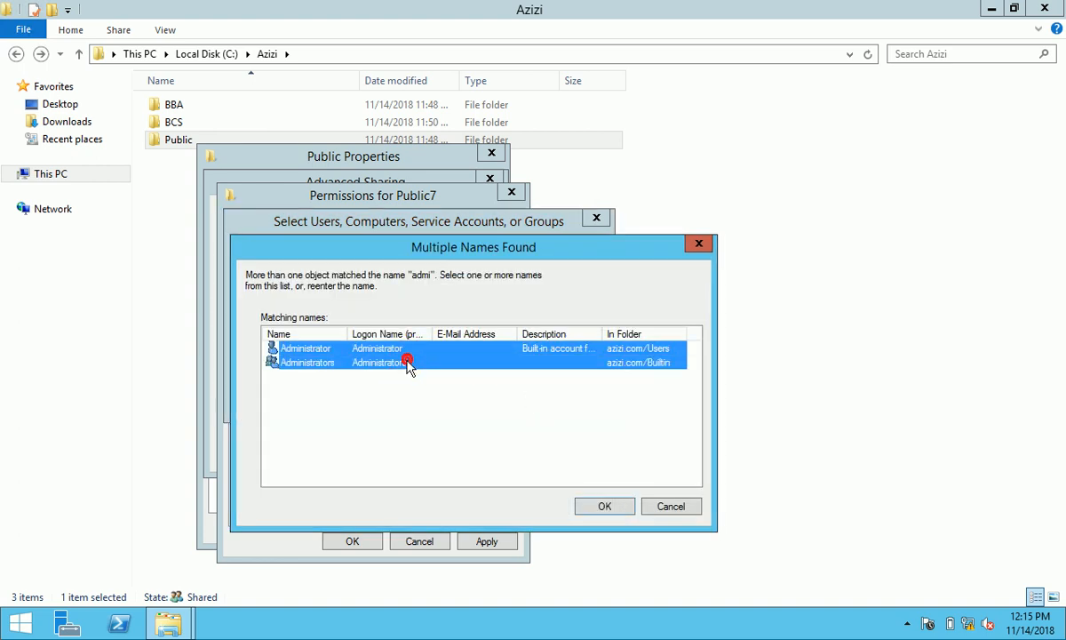
pyautogui.click(593, 505)
pyautogui.click(499, 402)
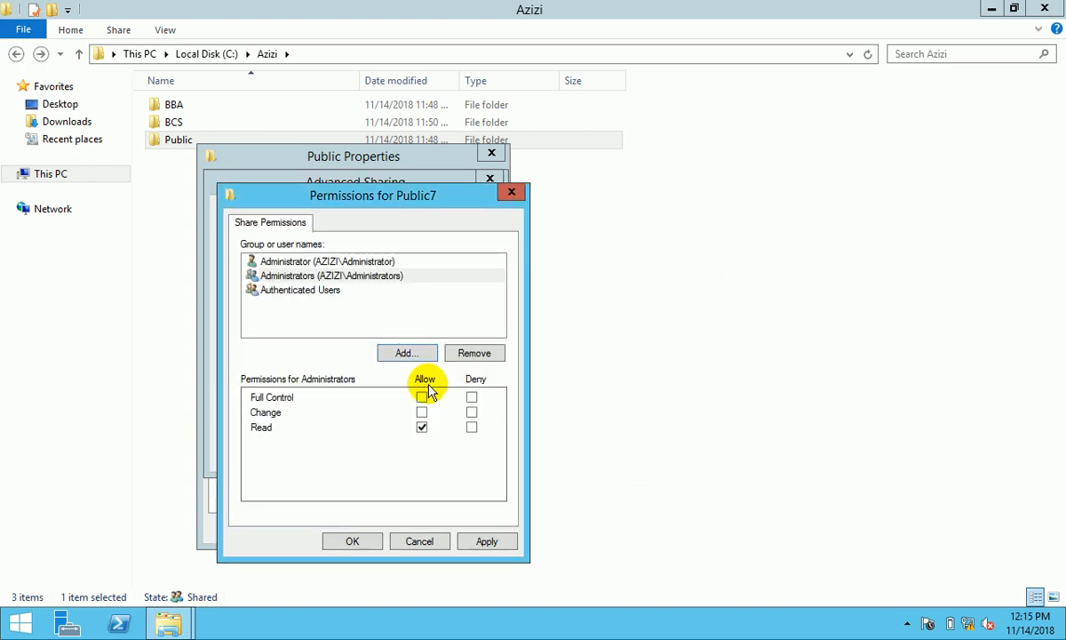
# - Give Authenticated Users and Administrator Full Control on Public7 and confirm
pyautogui.click(329, 291)
pyautogui.click(422, 398)
pyautogui.click(346, 261)
pyautogui.click(422, 397)
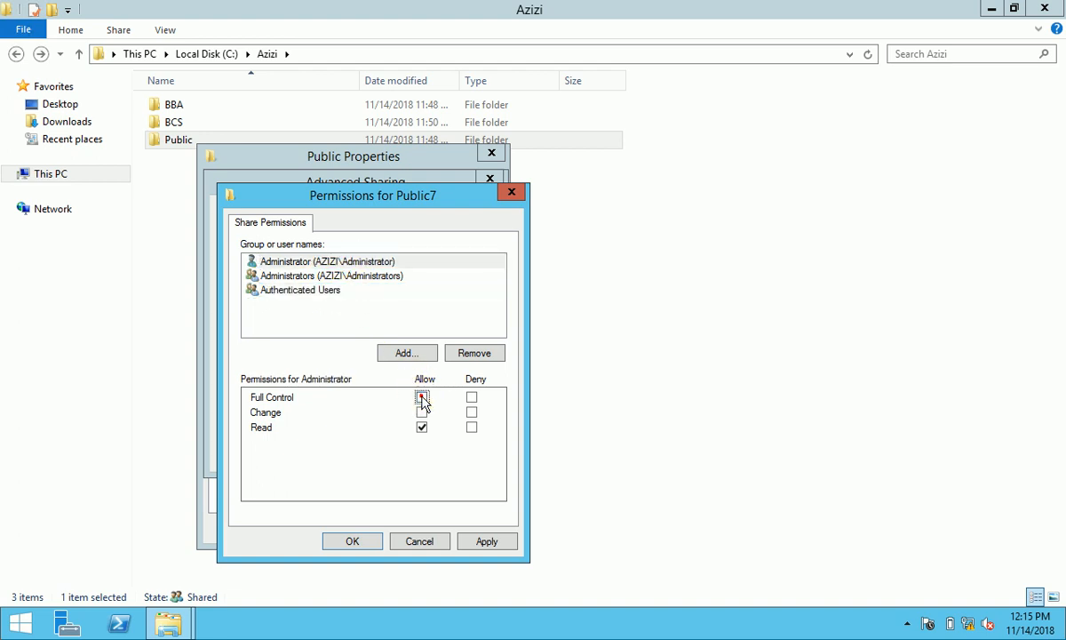
pyautogui.click(485, 541)
pyautogui.click(368, 541)
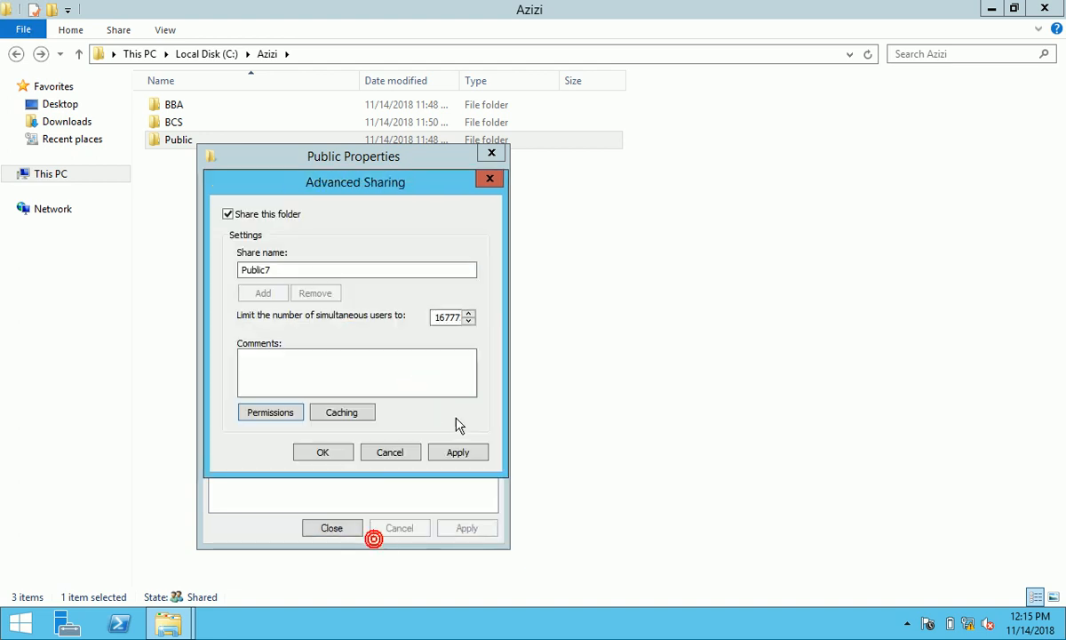
# - Apply the Public7 share, close the properties, go back to Local Disk (C:), and close Explorer
pyautogui.click(462, 452)
pyautogui.click(337, 454)
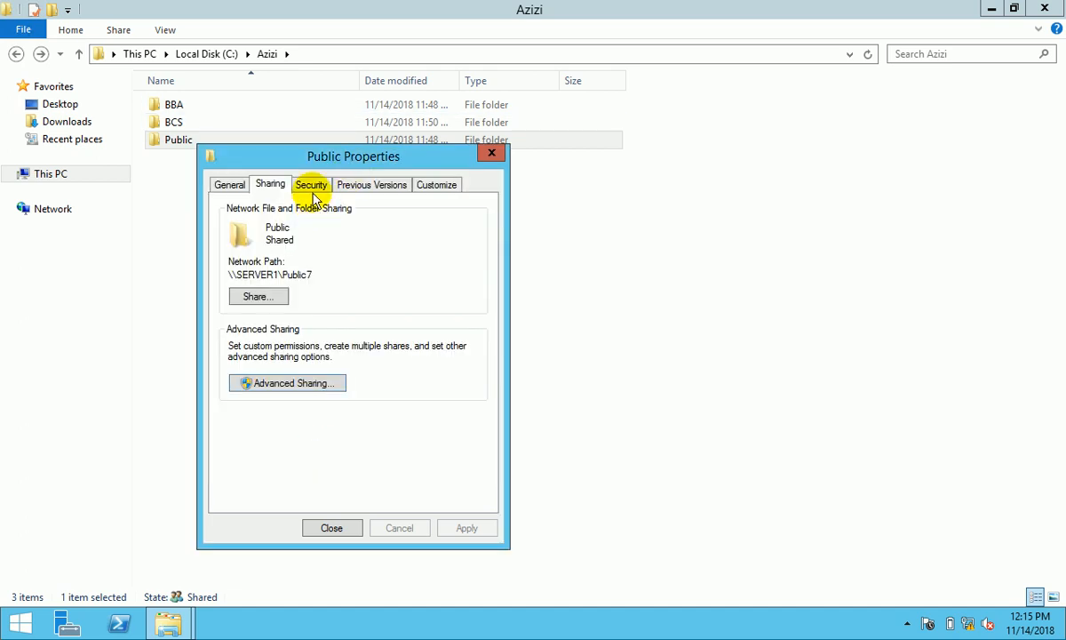
pyautogui.click(311, 185)
pyautogui.click(345, 530)
pyautogui.click(16, 53)
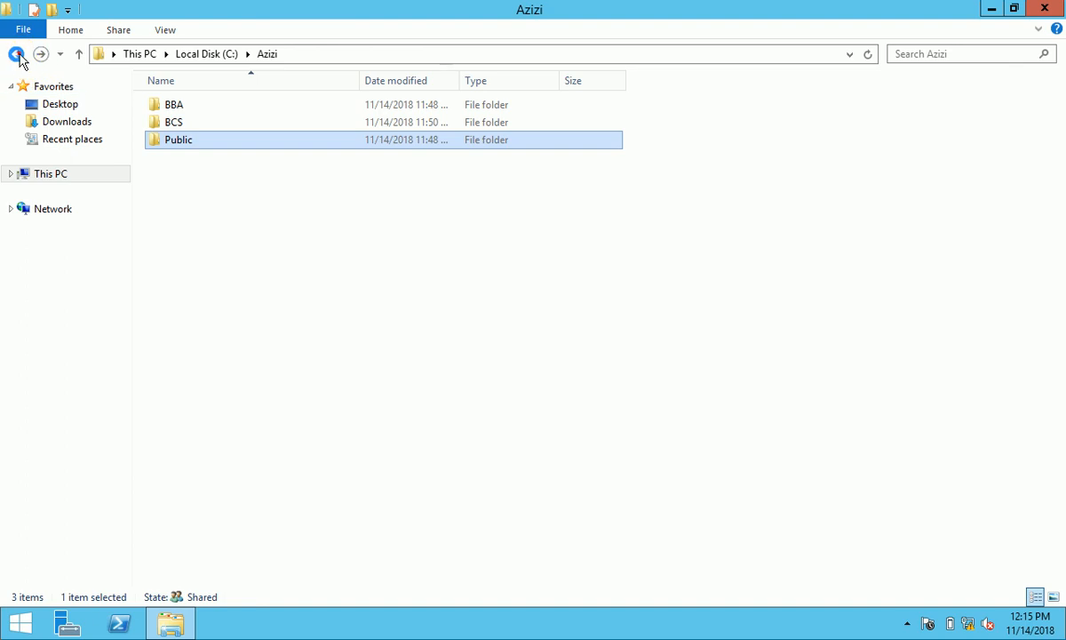
pyautogui.click(1064, 4)
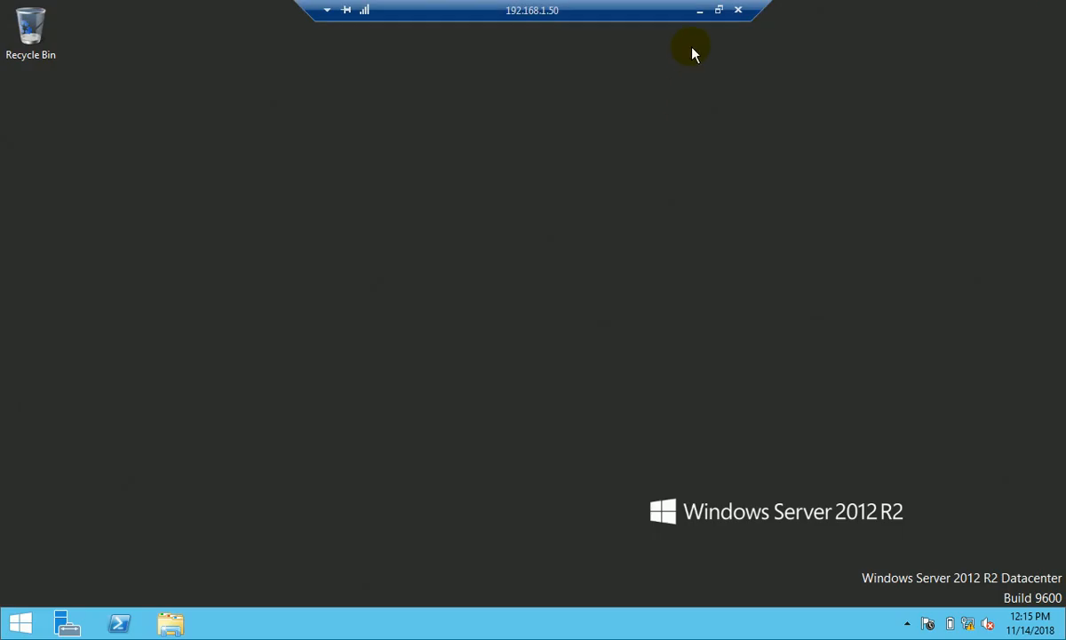
# - Minimize the server's Remote Desktop session and open then dismiss the Windows 7 Start menu
pyautogui.click(698, 10)
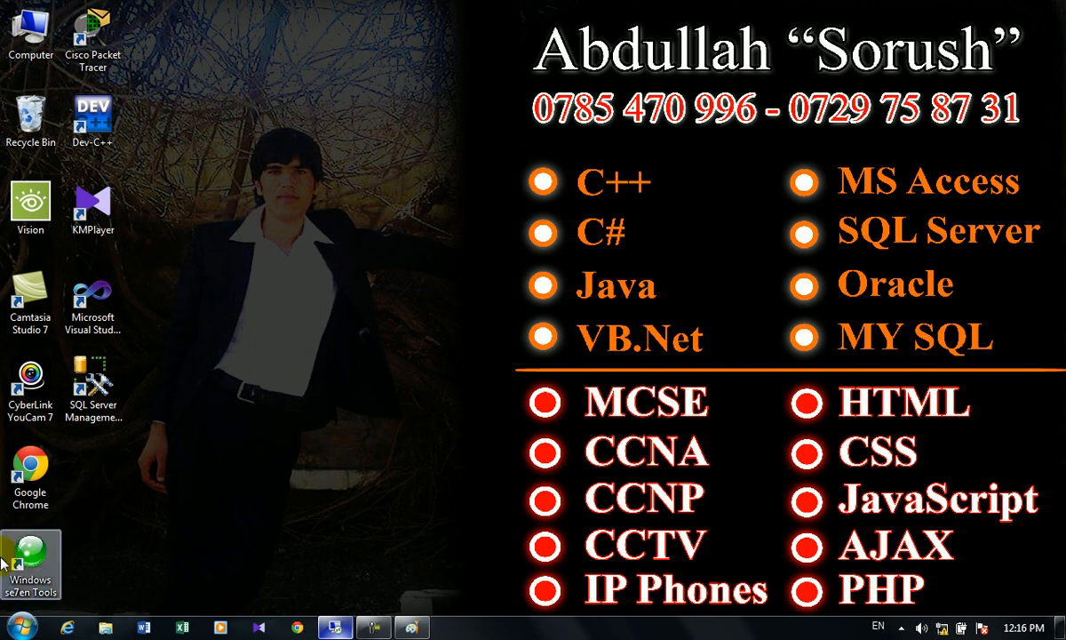
pyautogui.click(22, 626)
pyautogui.click(465, 233)
# - Map \\server1\azizi as drive Z: from Computer, correcting the server name to server1
pyautogui.rightClick(40, 25)
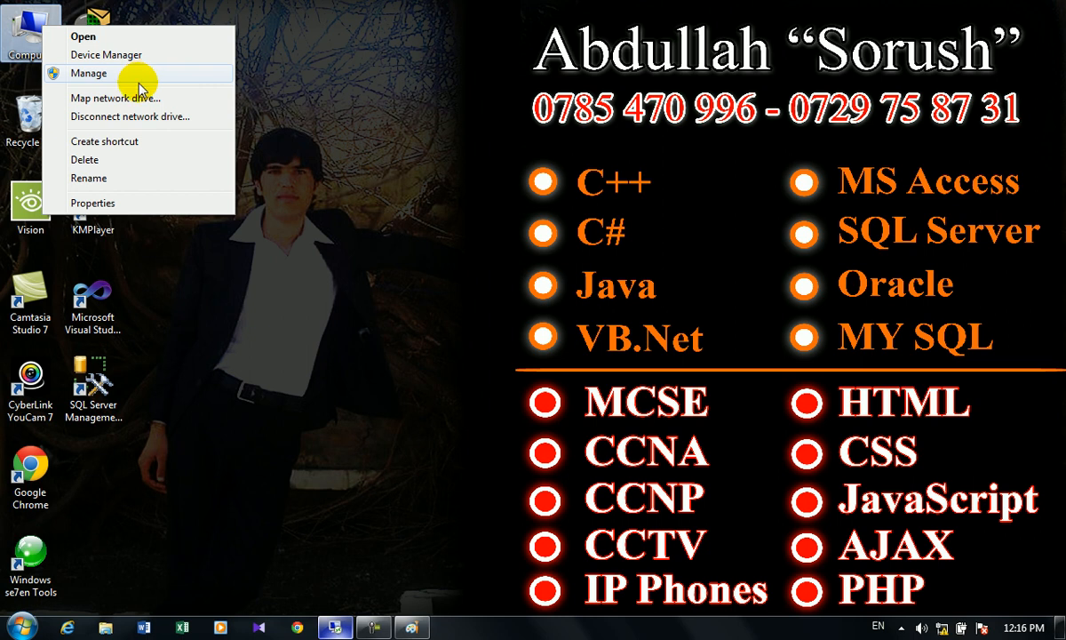
pyautogui.click(129, 98)
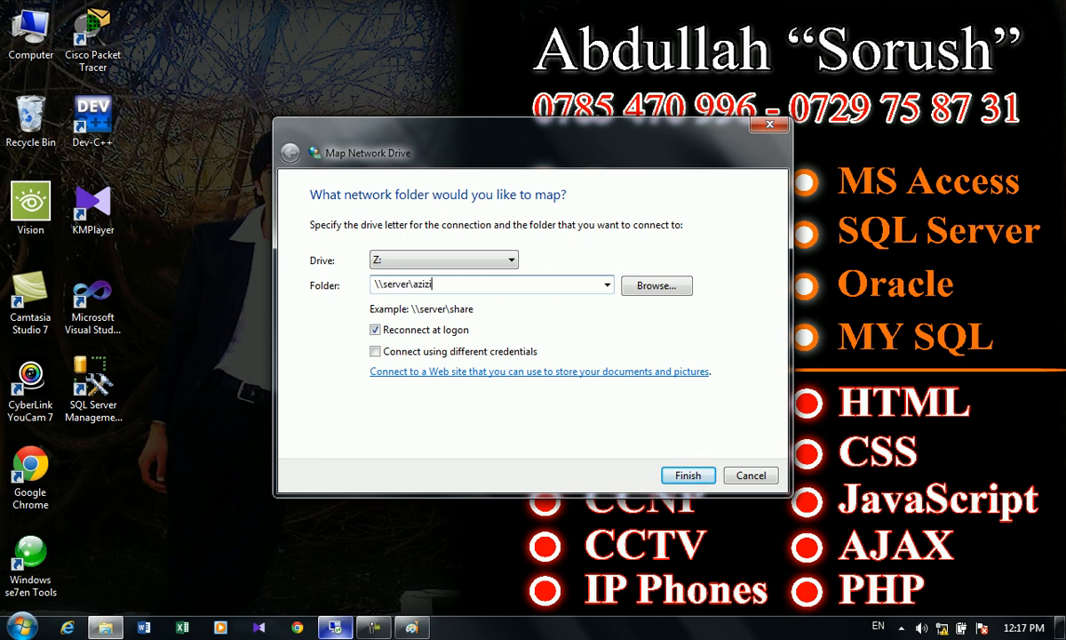
pyautogui.click(409, 283)
pyautogui.write('1')
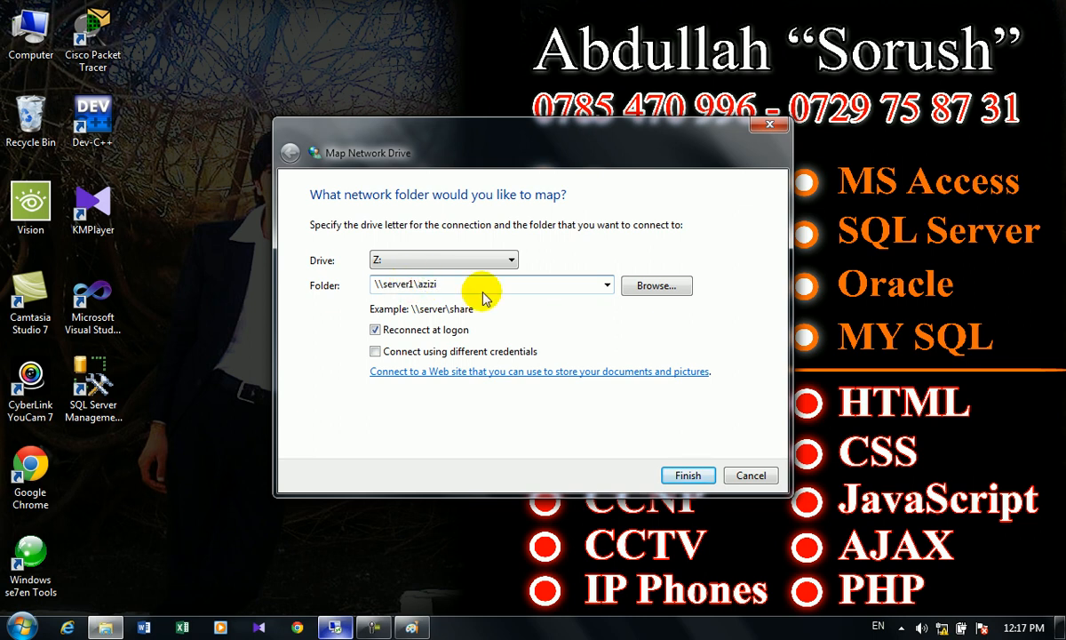
pyautogui.click(699, 476)
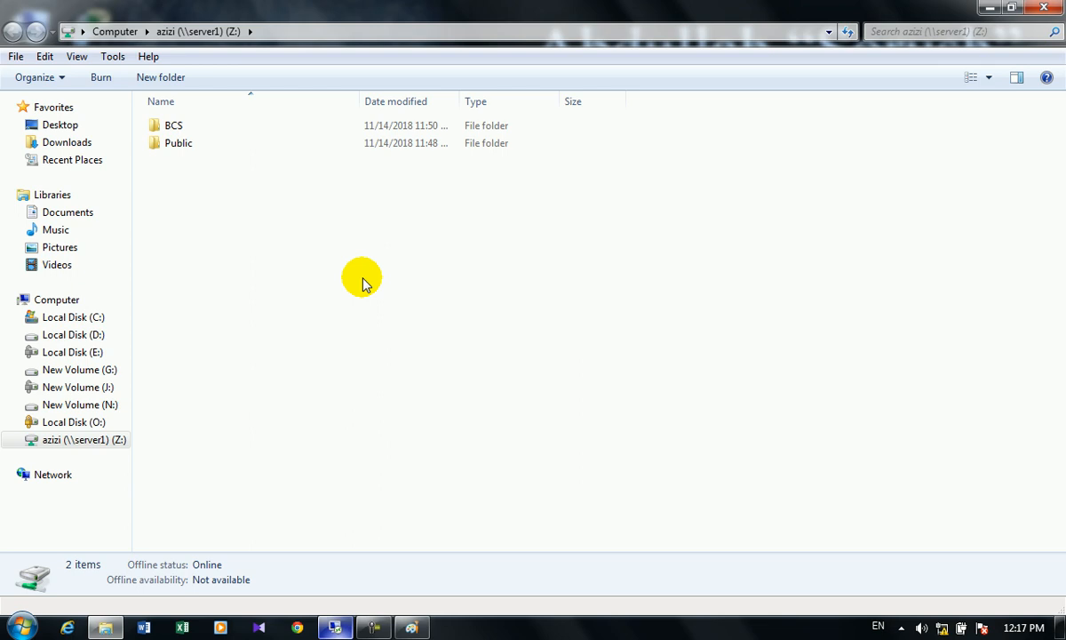
# - Stop the Start menu storing recently opened programs and items in Taskbar Properties
pyautogui.click(990, 7)
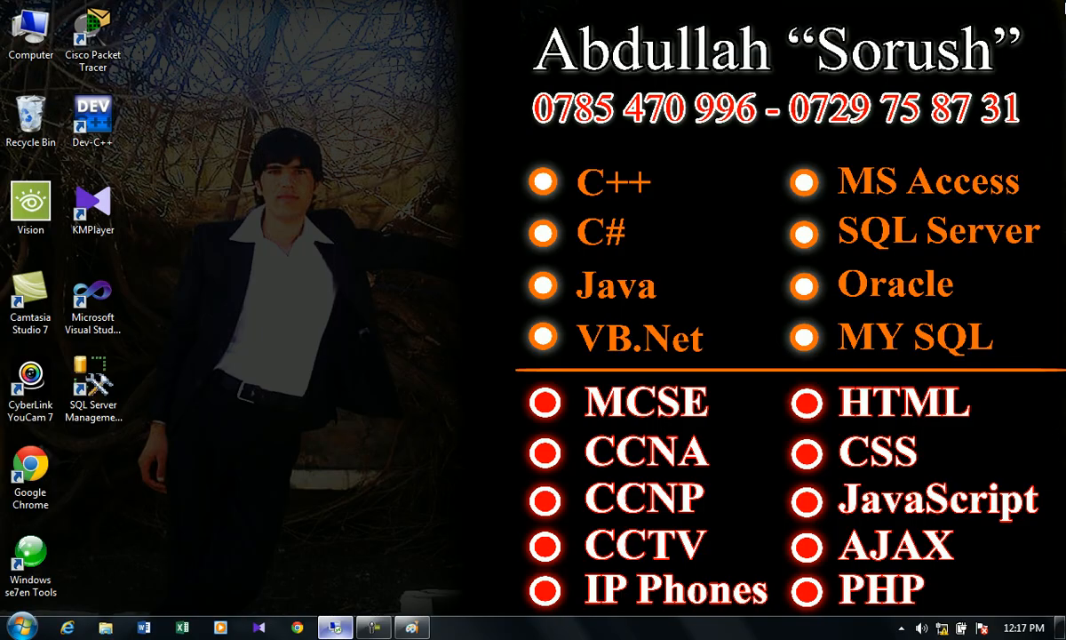
pyautogui.rightClick(706, 622)
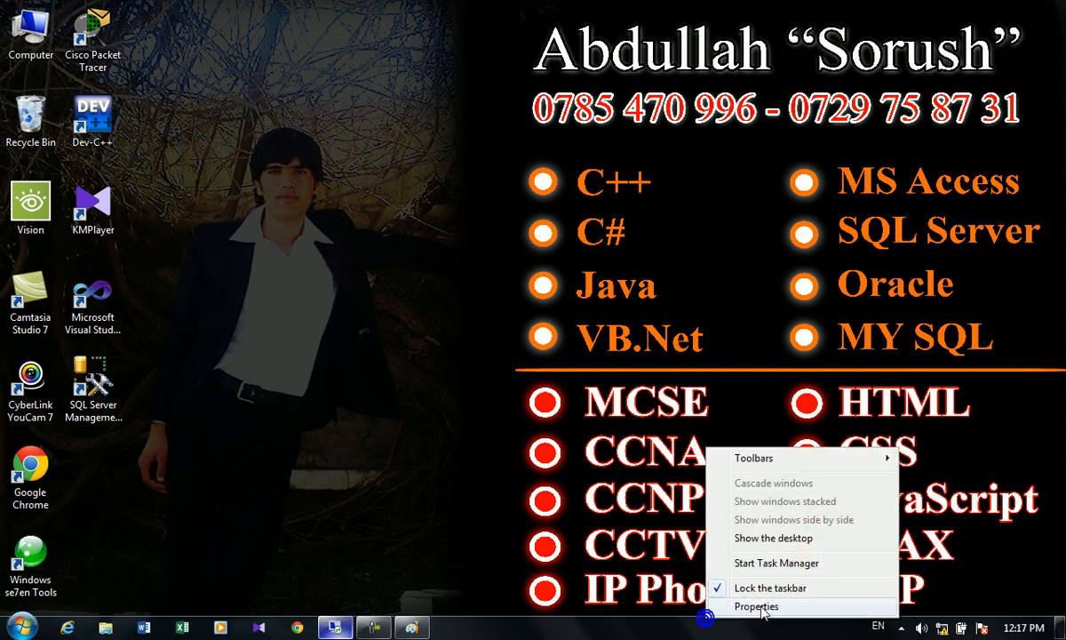
pyautogui.click(759, 609)
pyautogui.click(104, 274)
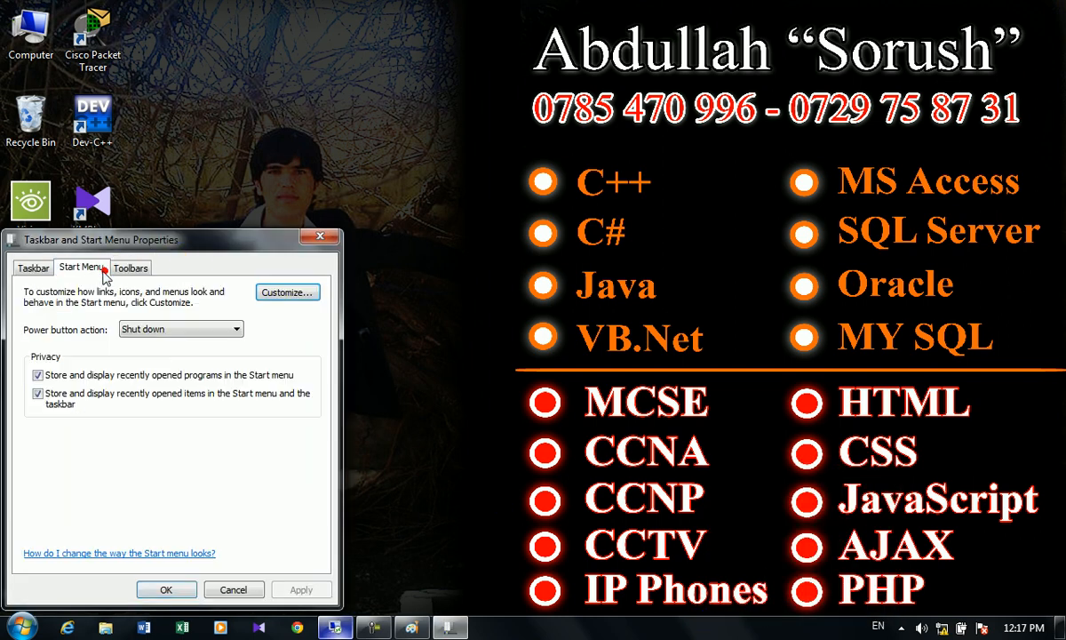
pyautogui.click(111, 375)
pyautogui.click(112, 394)
pyautogui.click(293, 589)
pyautogui.click(168, 589)
# - Open mapped drive Z: and its BCS folder, then go back to Computer
pyautogui.doubleClick(13, 53)
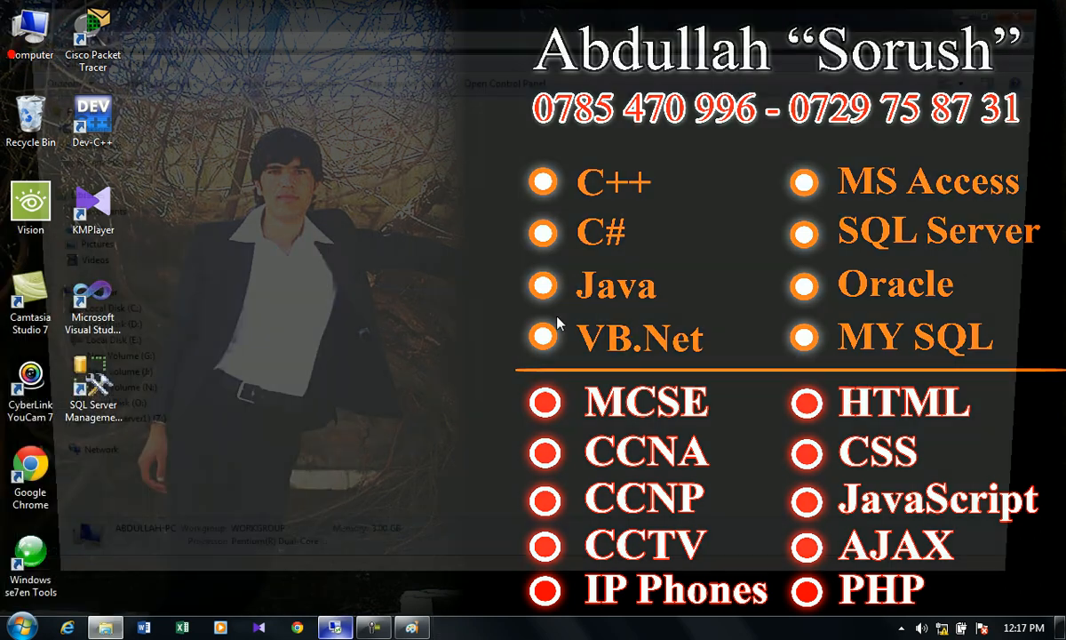
pyautogui.doubleClick(302, 349)
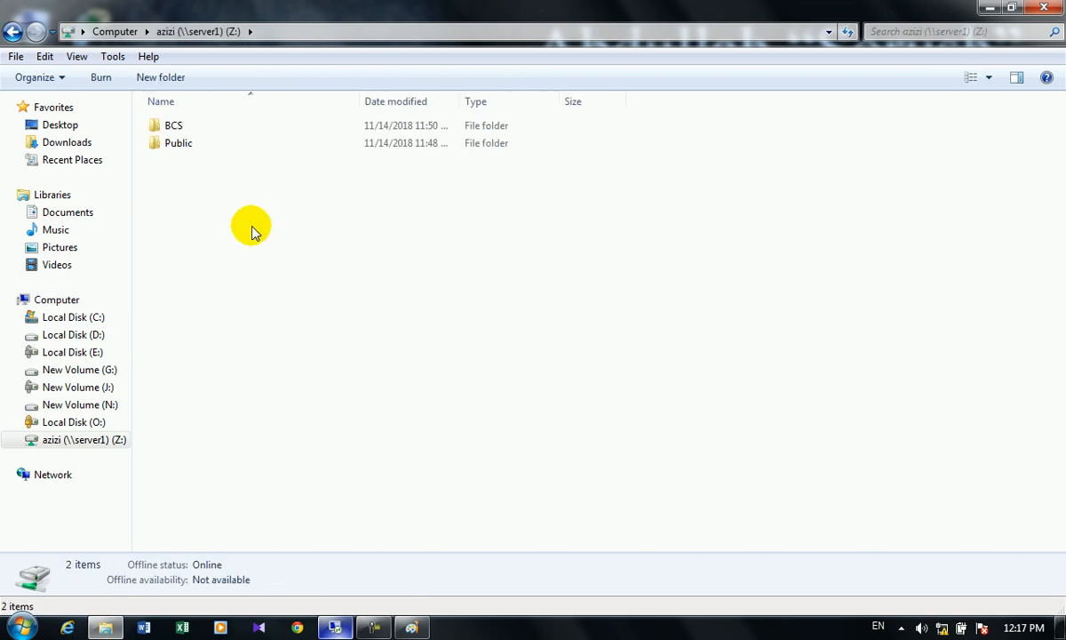
pyautogui.doubleClick(185, 129)
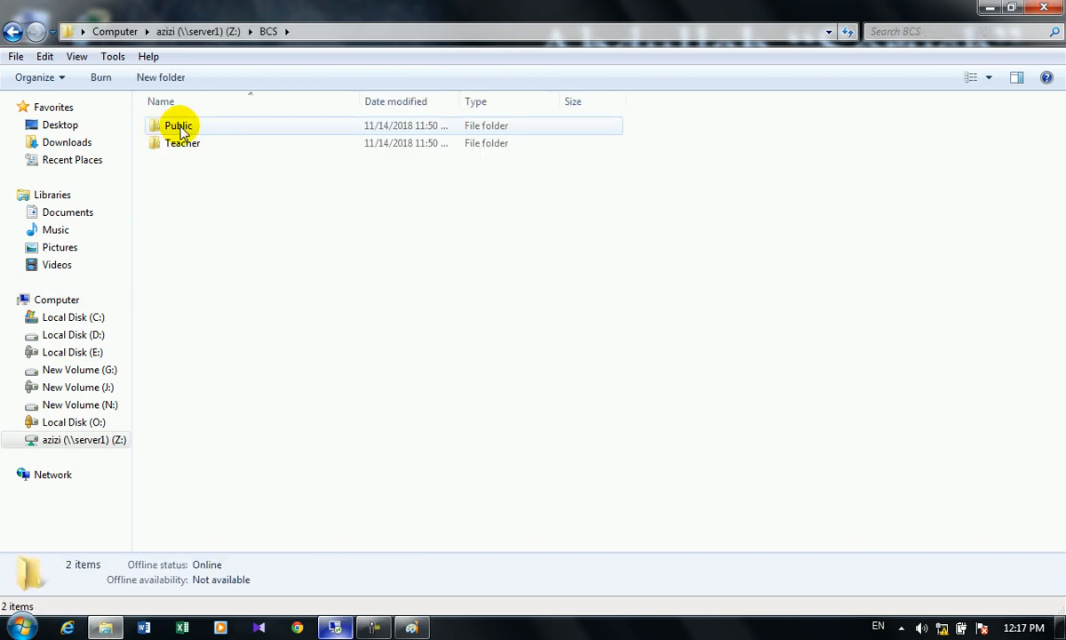
pyautogui.click(12, 31)
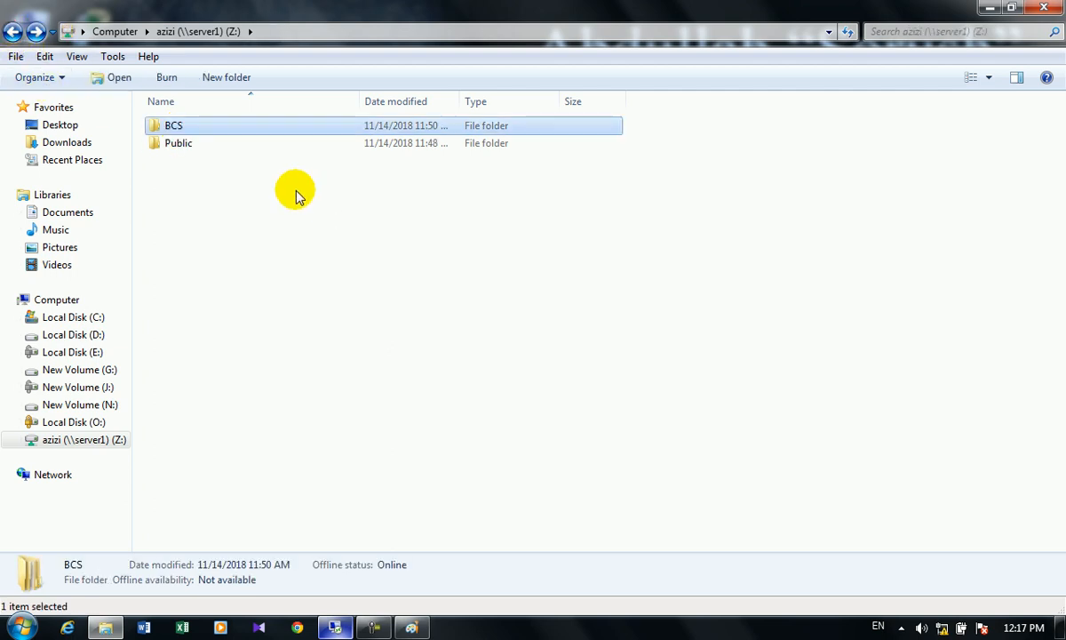
pyautogui.click(12, 32)
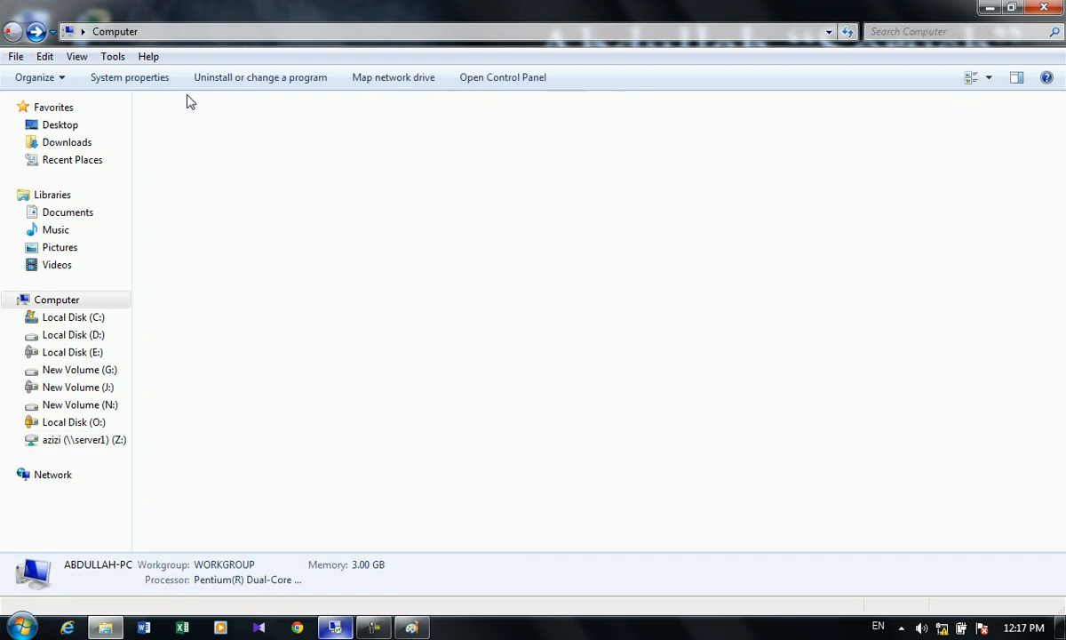
# - Reopen Z:\BCS\Teacher, open the teacher's personal folder, then minimize Explorer
pyautogui.doubleClick(198, 330)
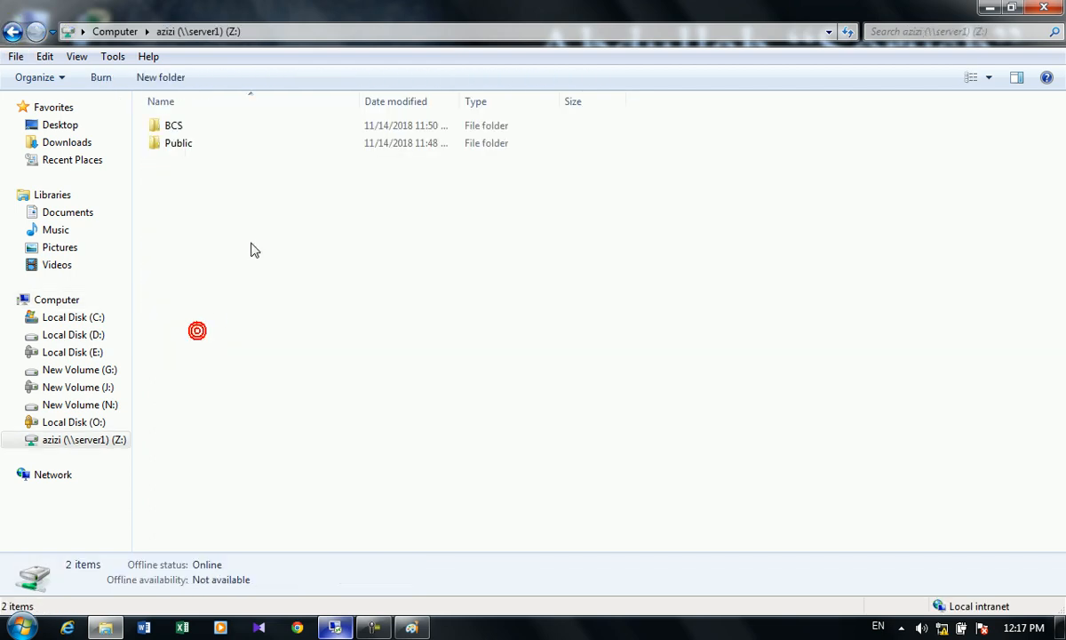
pyautogui.doubleClick(180, 129)
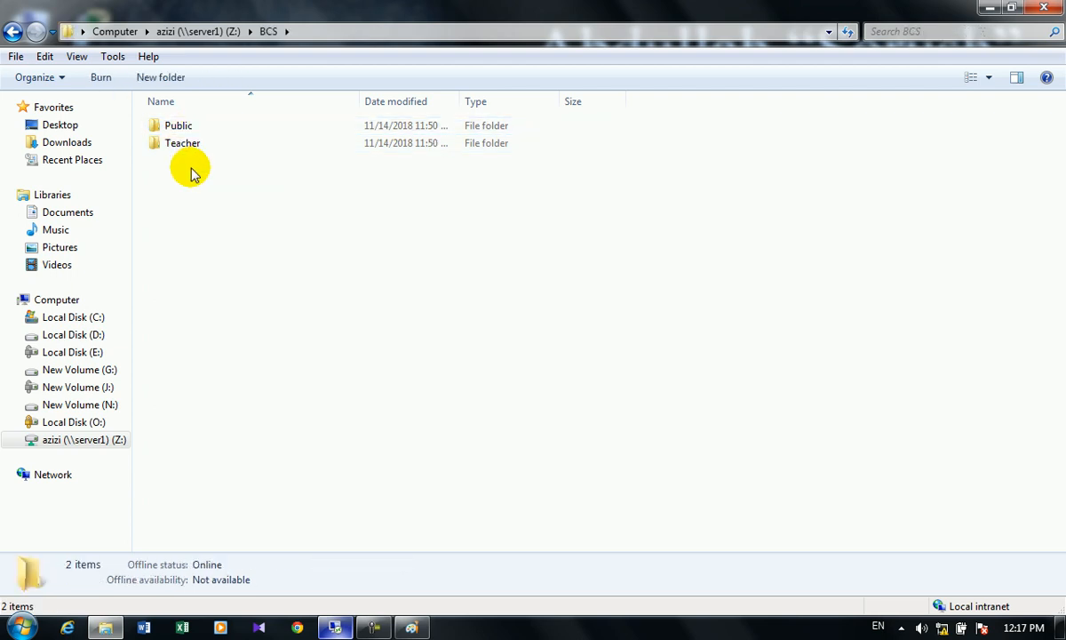
pyautogui.doubleClick(184, 143)
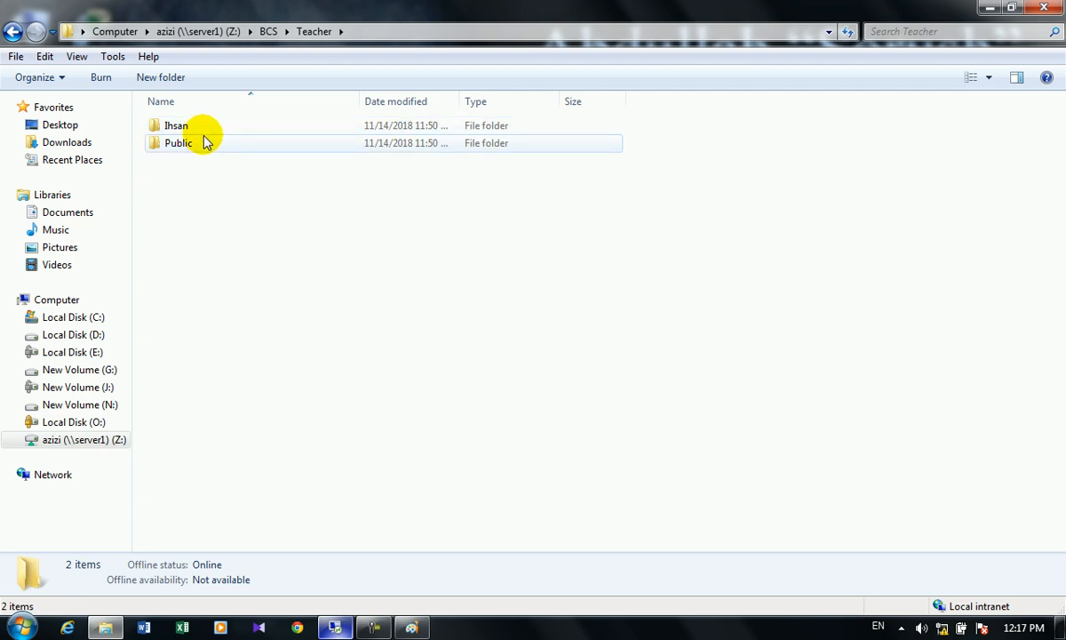
pyautogui.click(196, 146)
pyautogui.click(187, 127)
pyautogui.doubleClick(188, 127)
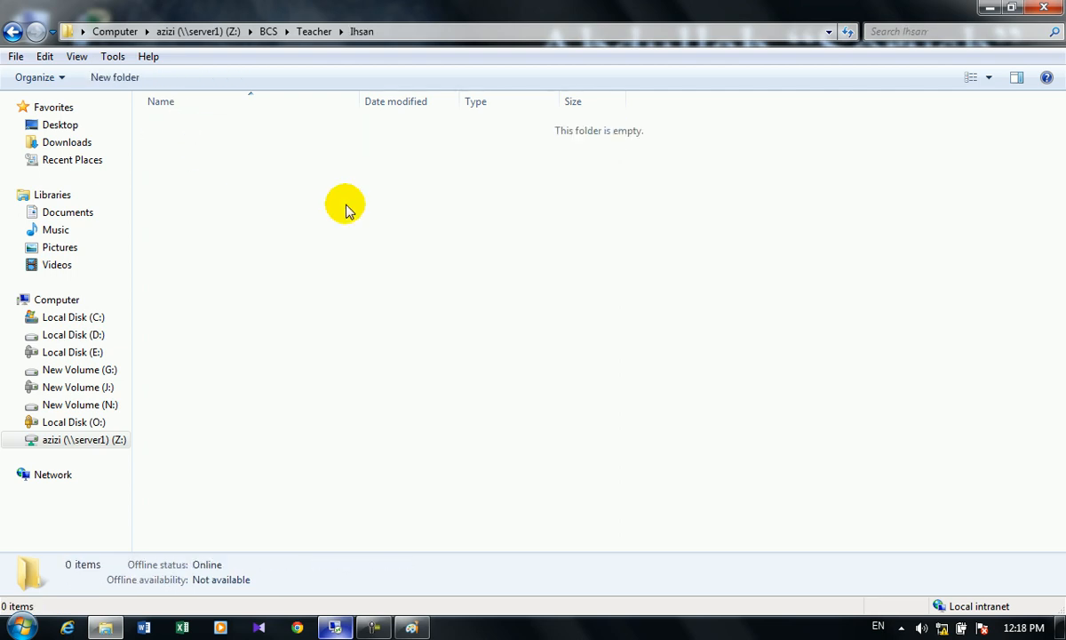
pyautogui.click(990, 7)
pyautogui.click(376, 318)
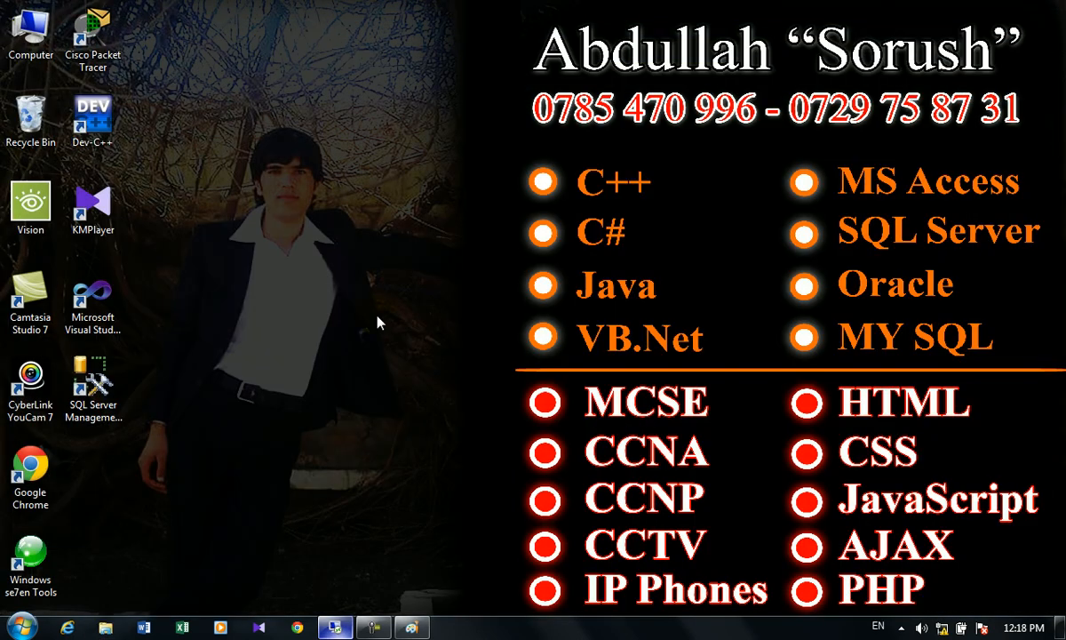
# - Open Control Panel from the Start menu
pyautogui.rightClick(535, 626)
pyautogui.click(440, 514)
pyautogui.click(22, 626)
pyautogui.click(255, 438)
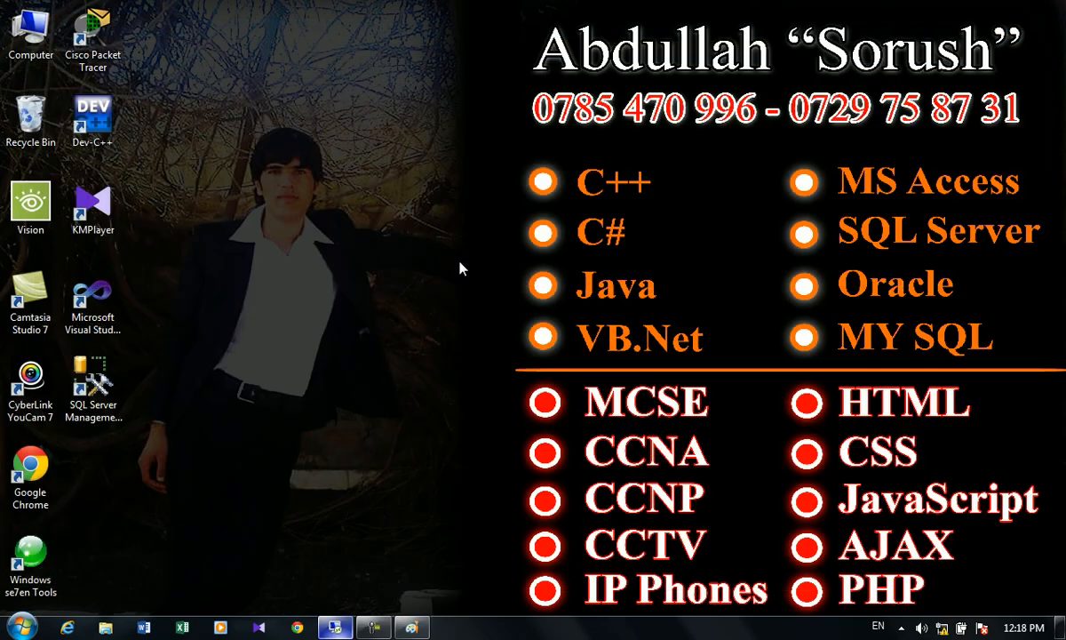
# - Run cleanmgr from the Run box, then cancel Disk Cleanup's drive choice
pyautogui.press('super+r')
pyautogui.write('c')
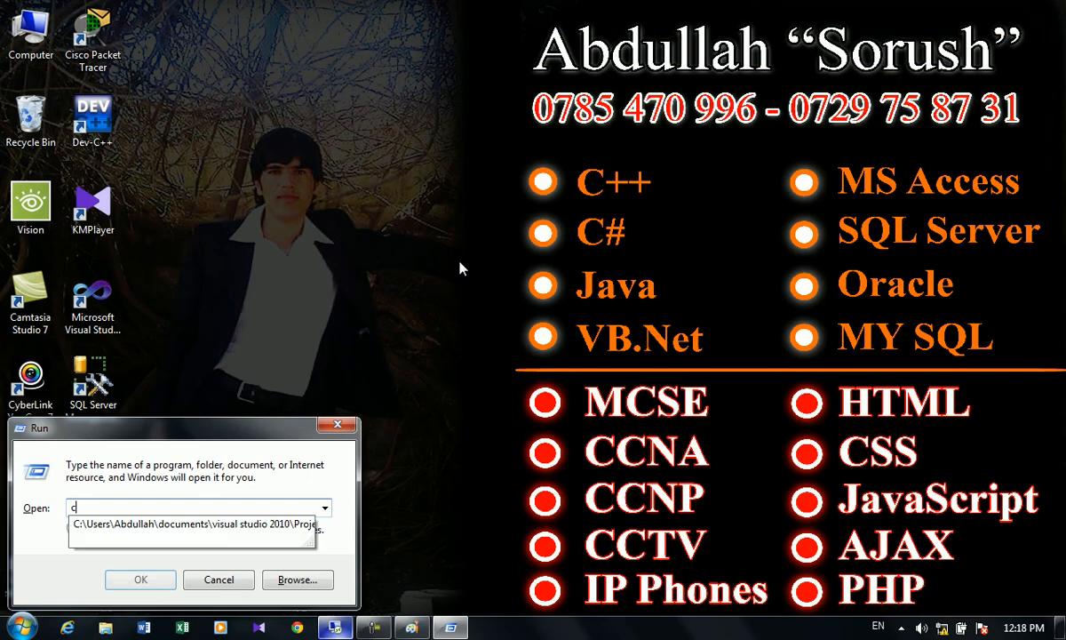
pyautogui.write('leanmgr')
pyautogui.press('Return')
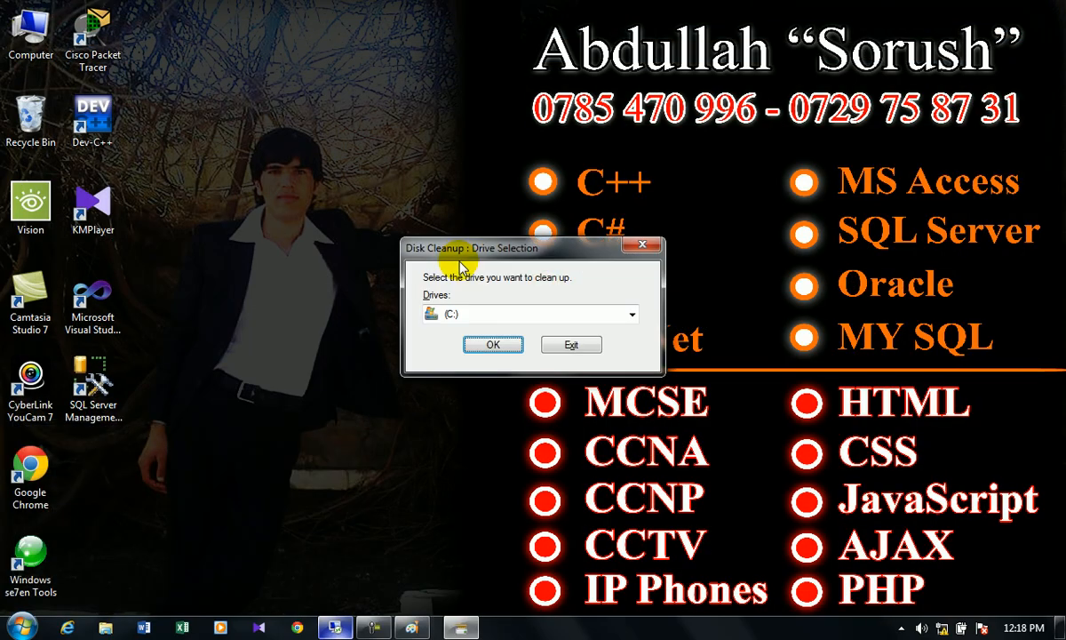
pyautogui.press('Escape')
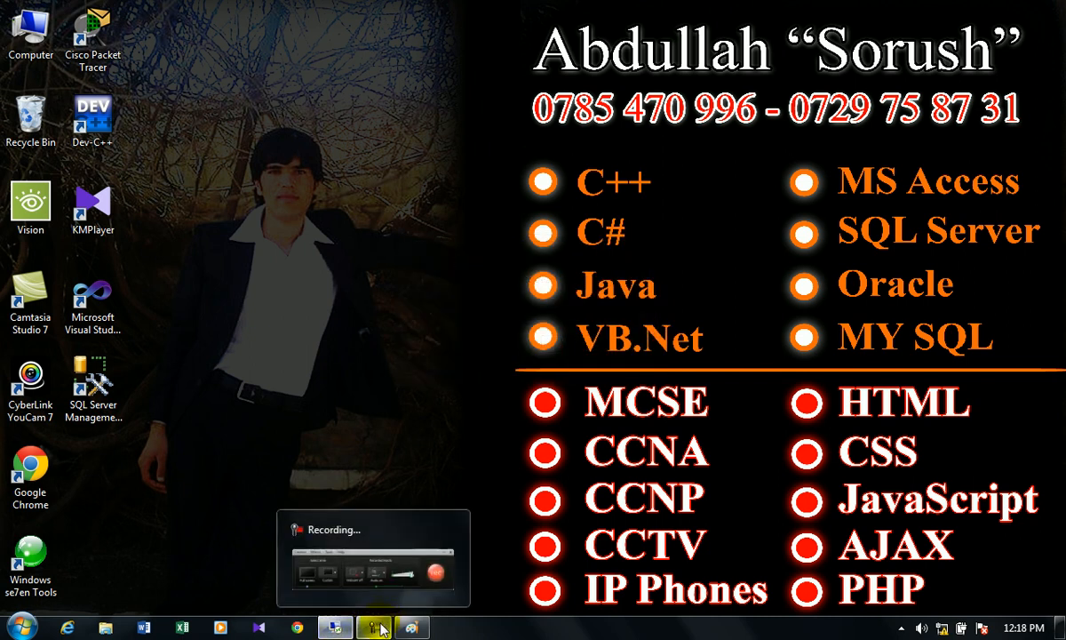
# - Bring up the network password prompt for 192.168.1.50 and focus the user name field
pyautogui.click(411, 628)
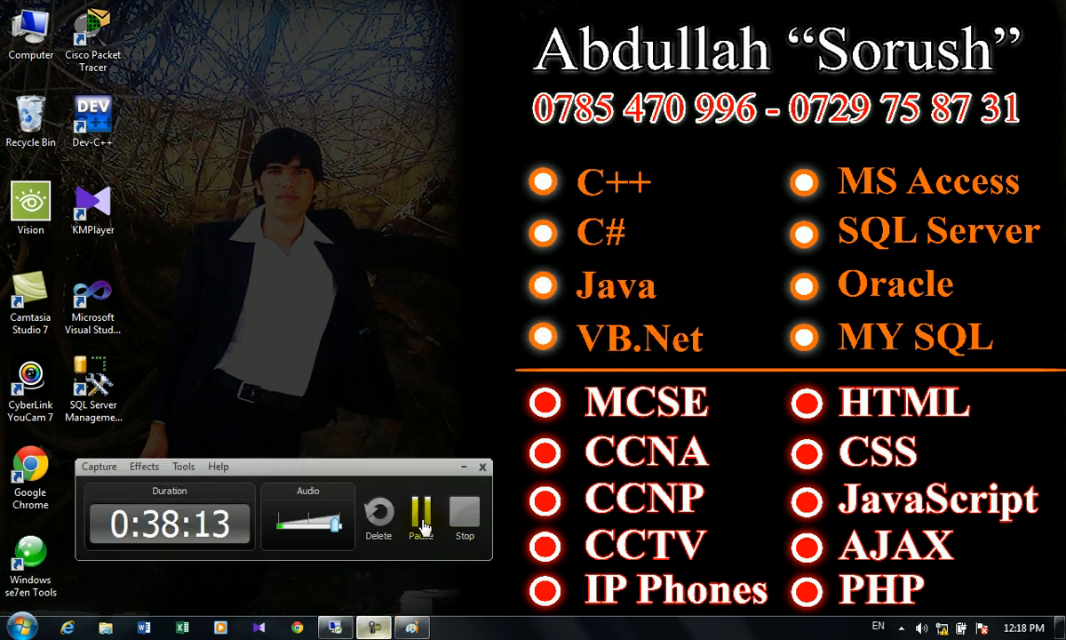
pyautogui.click(419, 507)
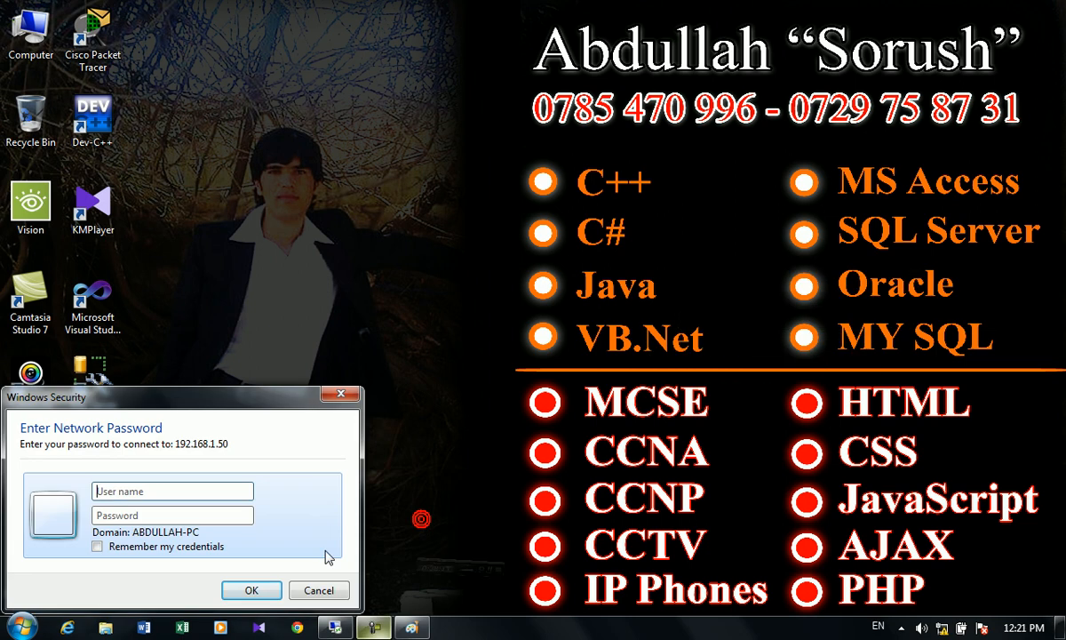
pyautogui.click(116, 490)
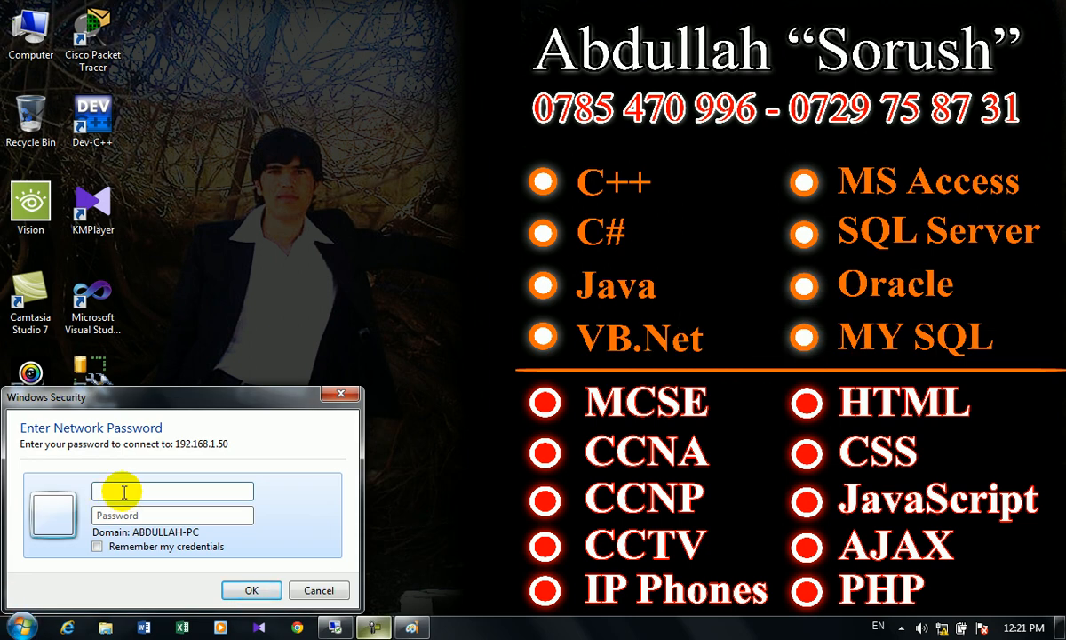
# - Enter a user name and password, replace the user name with another account's, and submit
pyautogui.write('aryan')
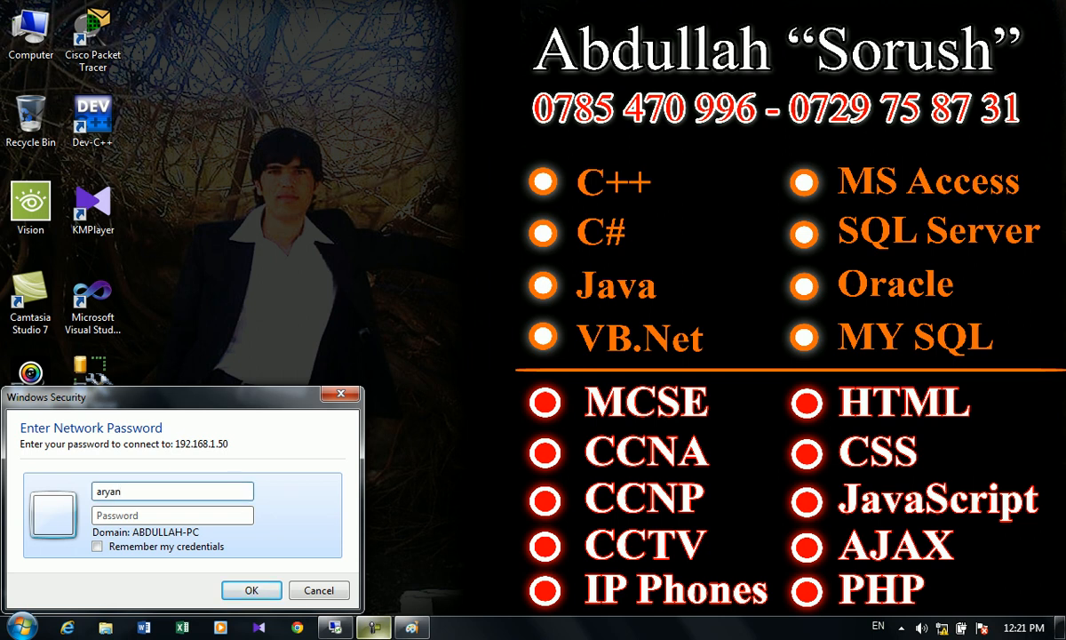
pyautogui.press('Tab')
pyautogui.write('a')
pyautogui.doubleClick(134, 489)
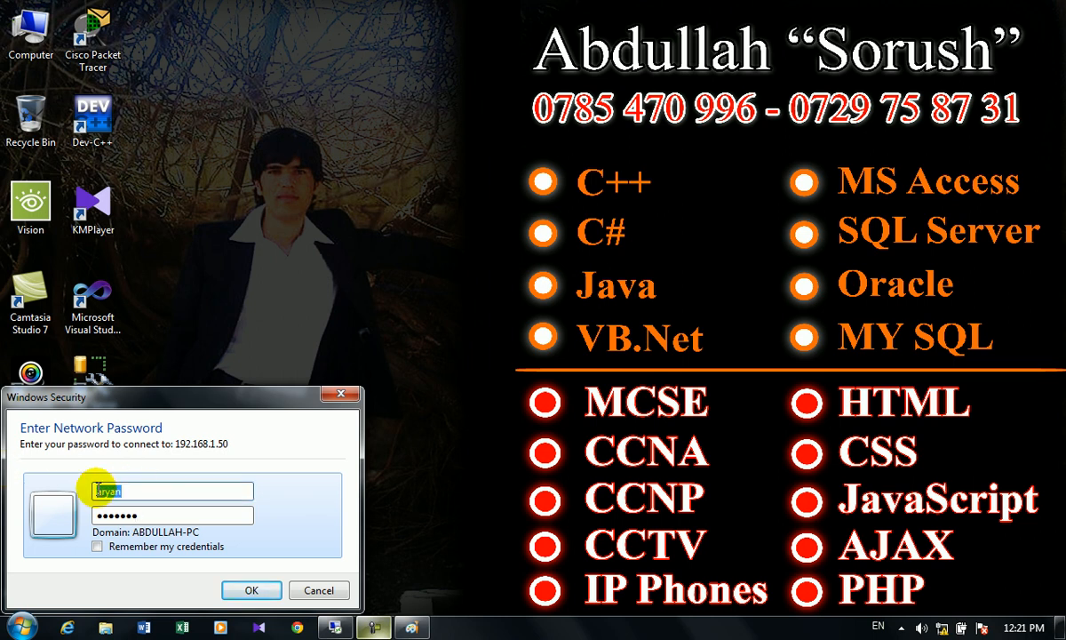
pyautogui.write('wali')
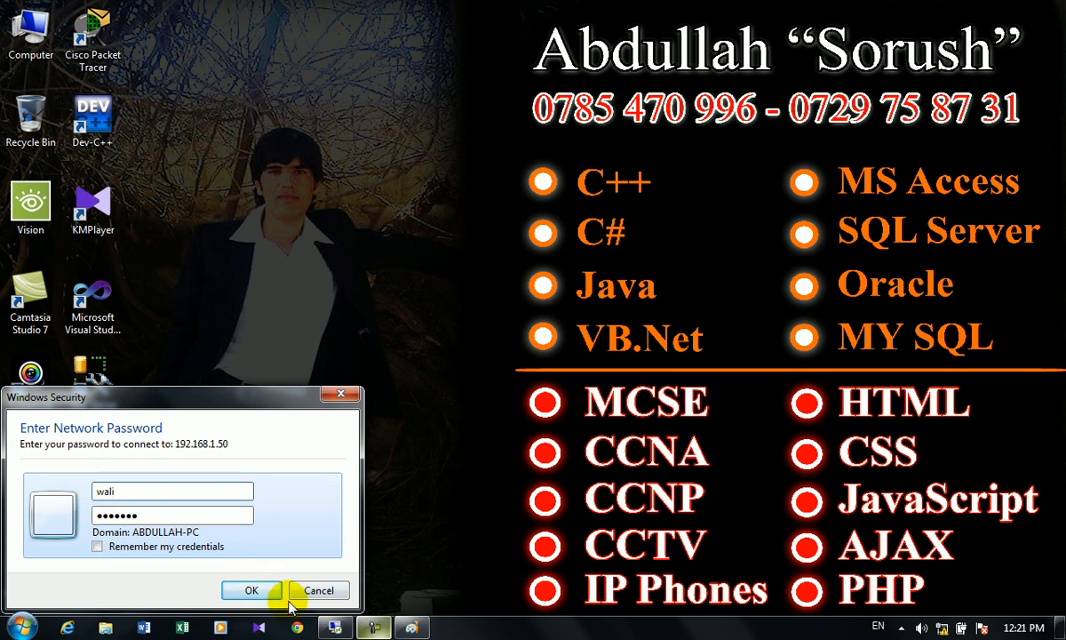
pyautogui.click(253, 590)
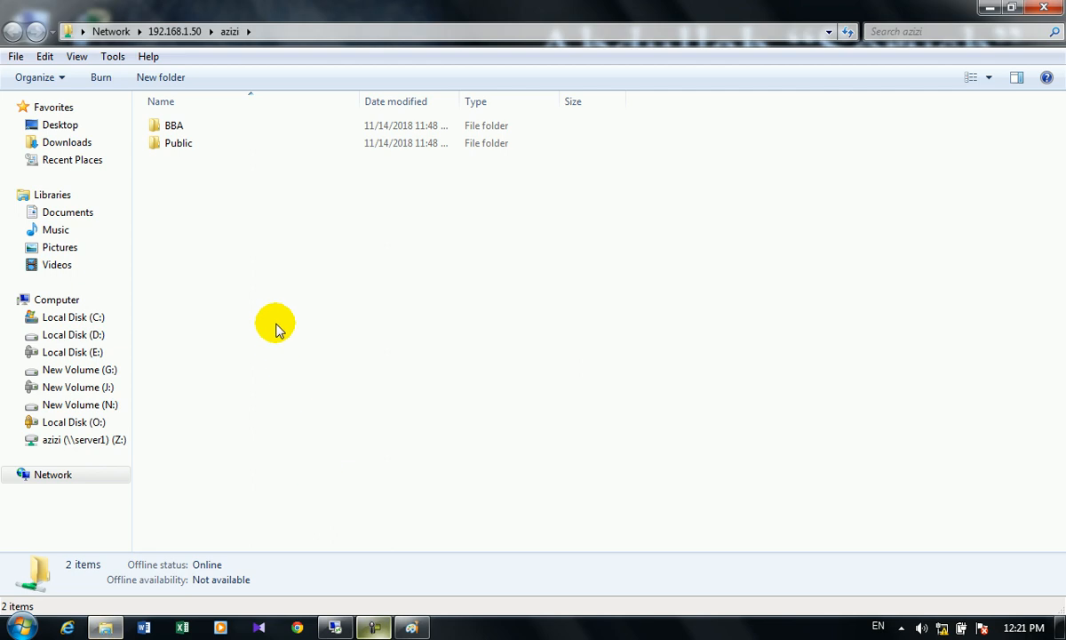
# - Open BBA\Teacher and the teacher's empty personal folder on the azizi share, then minimize
pyautogui.doubleClick(177, 127)
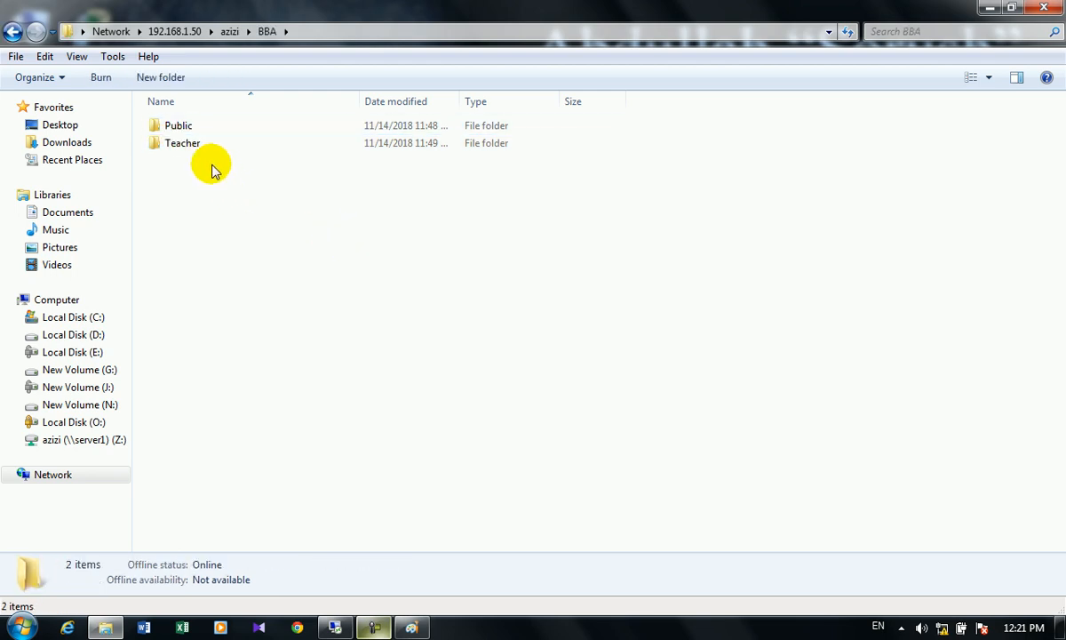
pyautogui.doubleClick(189, 147)
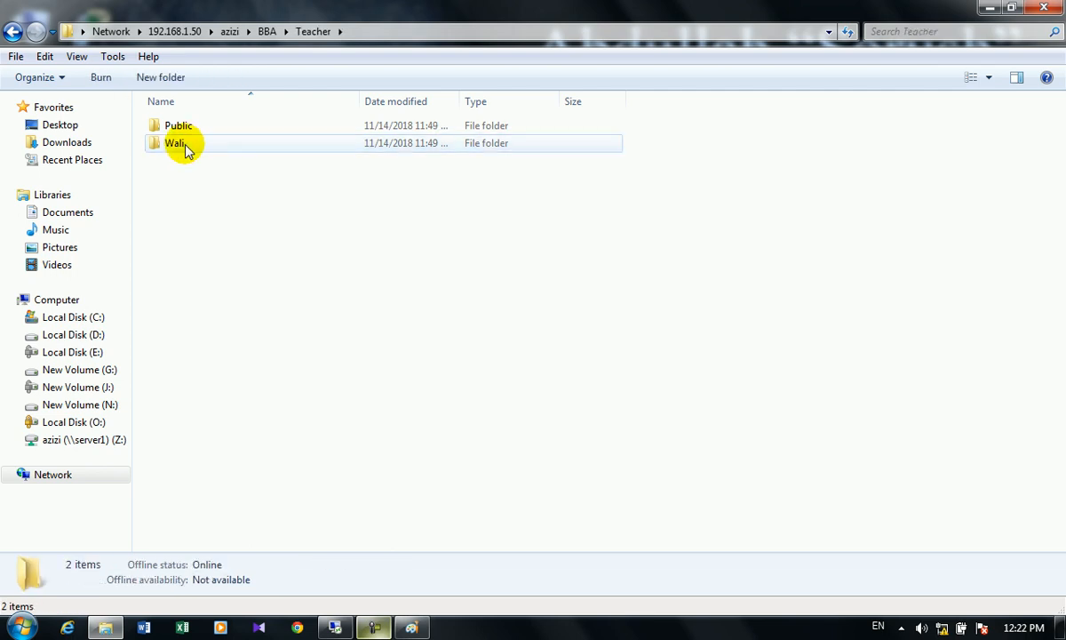
pyautogui.doubleClick(188, 148)
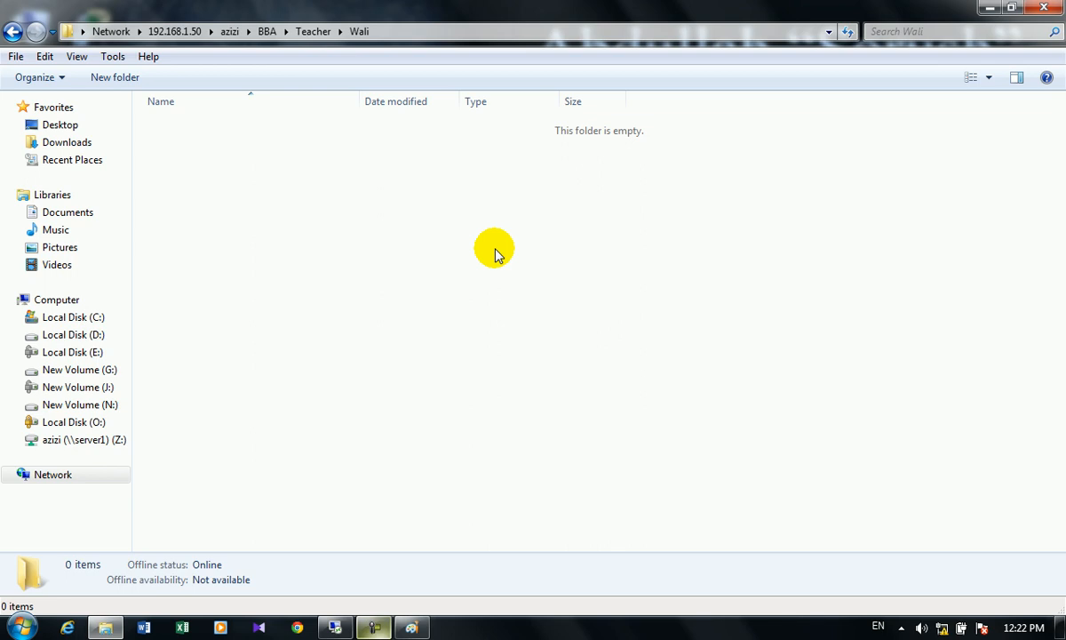
pyautogui.click(989, 8)
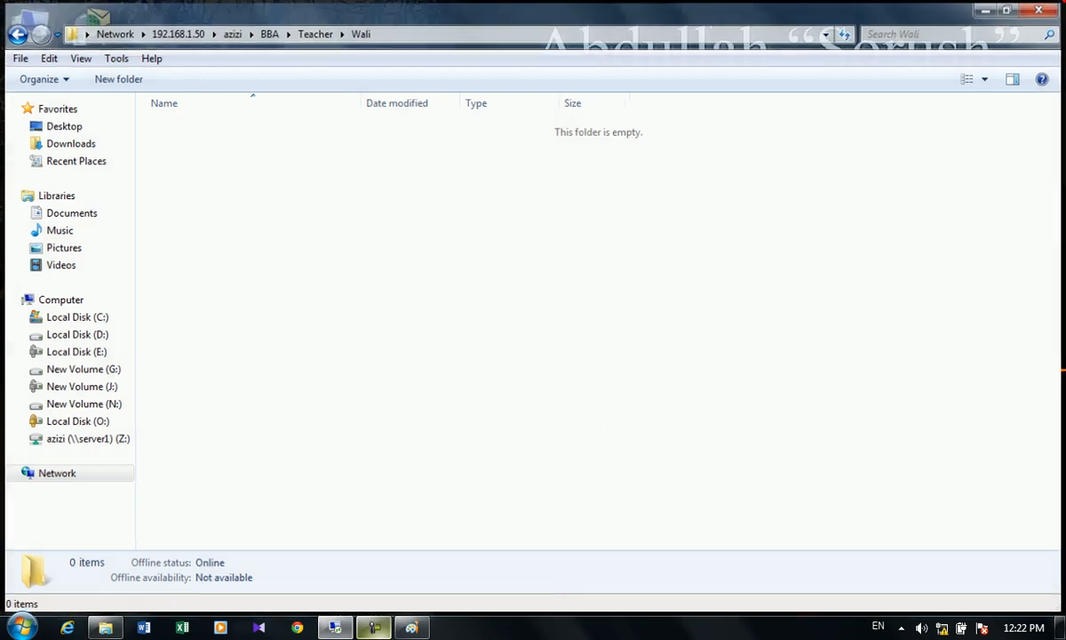